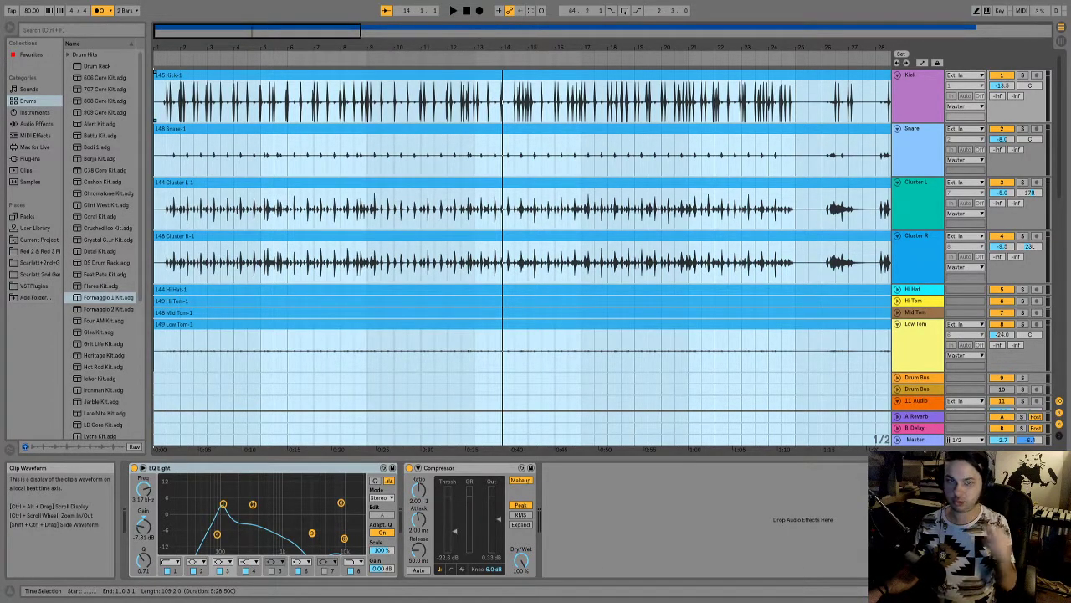
# - Unfold the Hi Hat and Hi Tom tracks to view their waveforms, and fold them again
pyautogui.scroll(-1, 521, 209)
pyautogui.scroll(1, 521, 210)
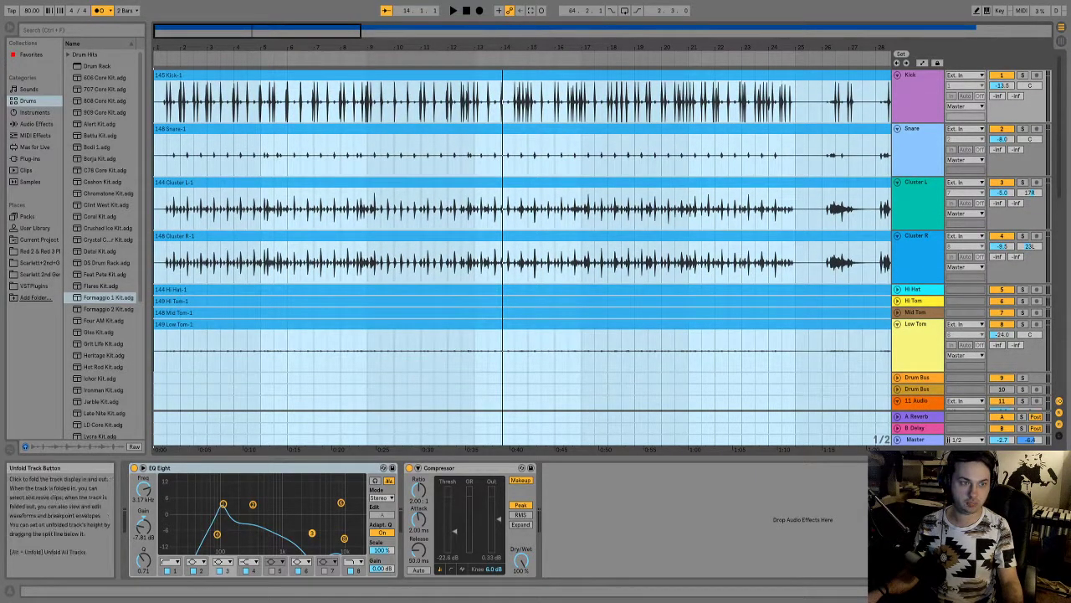
pyautogui.click(897, 288)
pyautogui.click(898, 343)
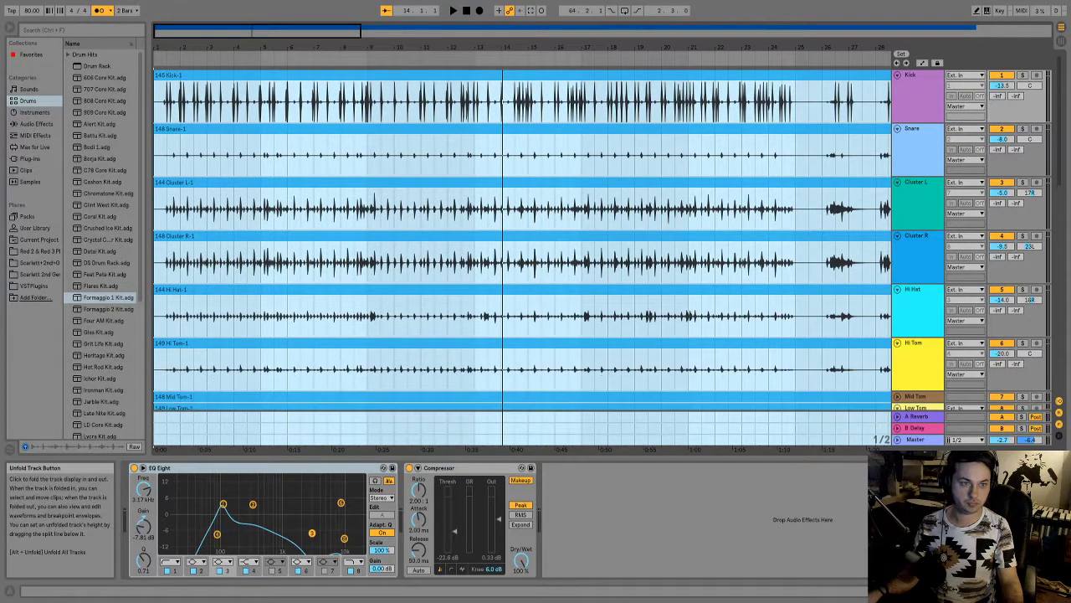
pyautogui.click(897, 343)
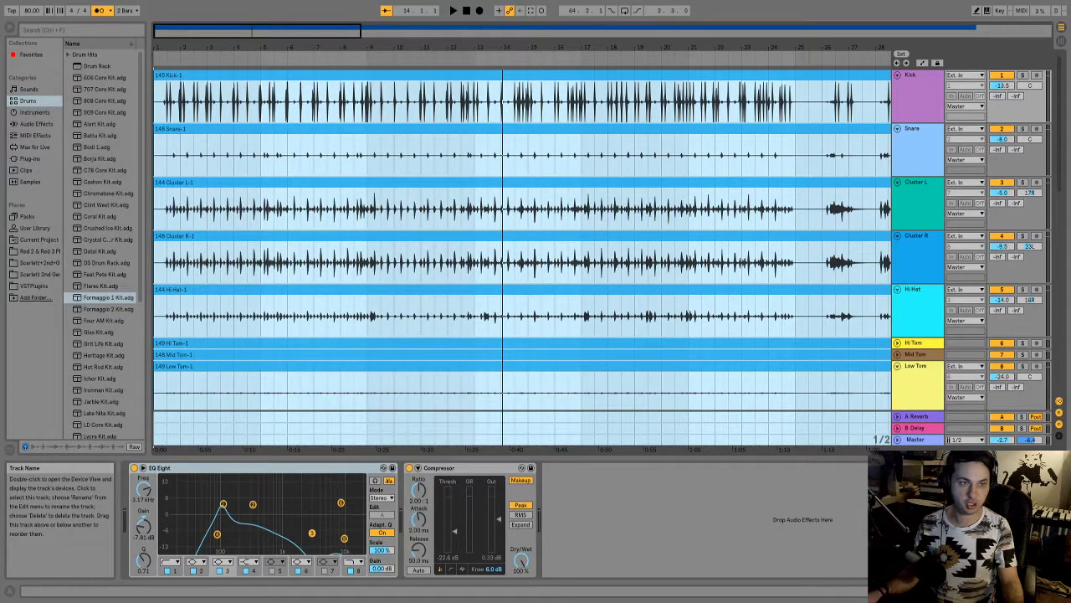
pyautogui.click(897, 289)
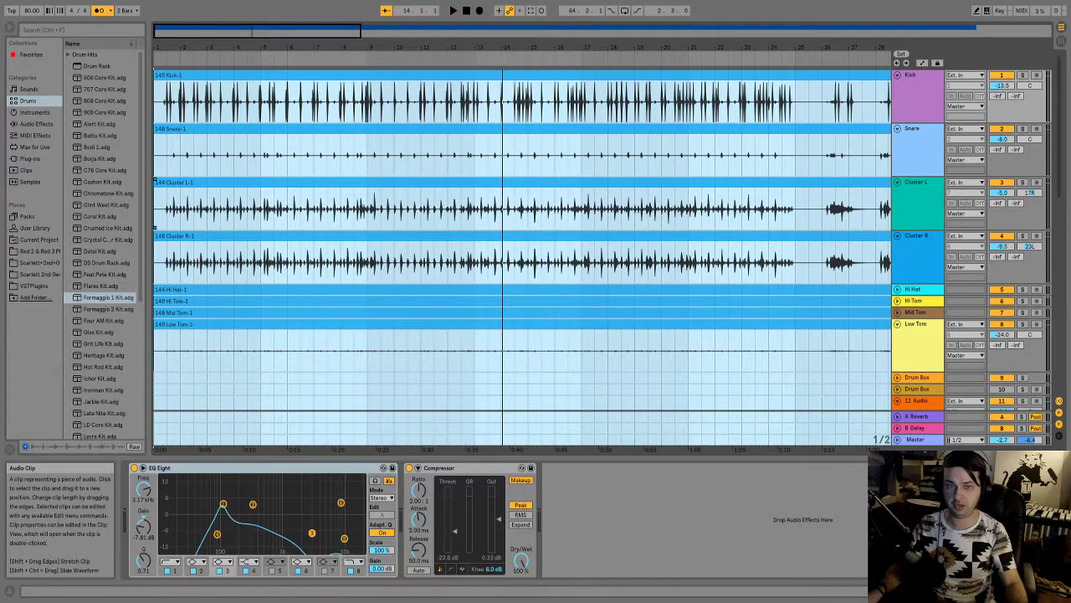
# - Play all the drum clips from the start and audition the Kick Vinyl MPC and E-Perc 8 pads of the Formaggio 1 Kit over them
pyautogui.hotkey('ctrl', 'a')
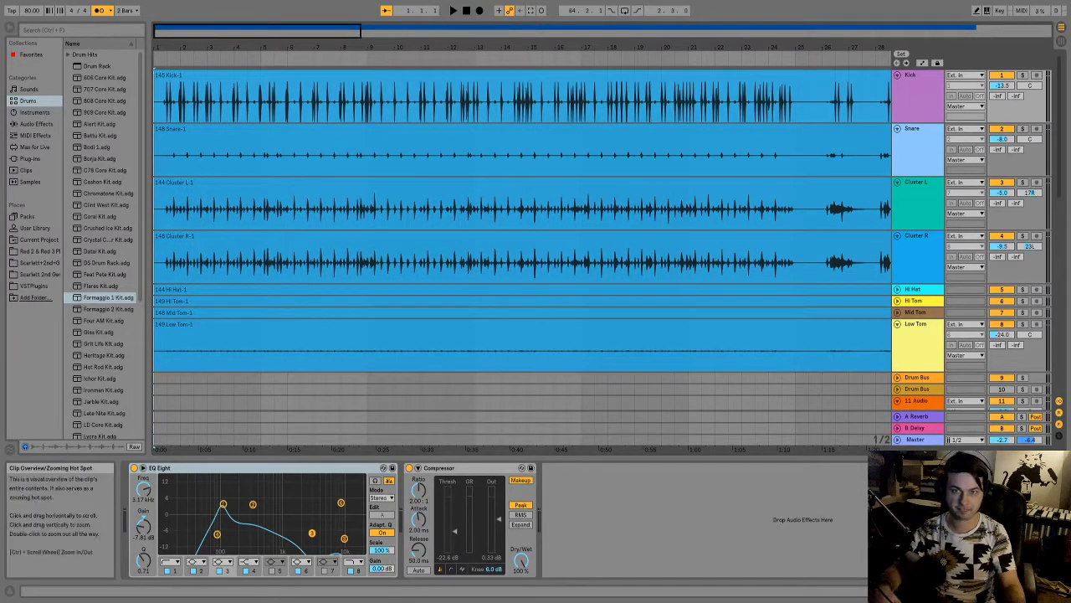
pyautogui.press('space')
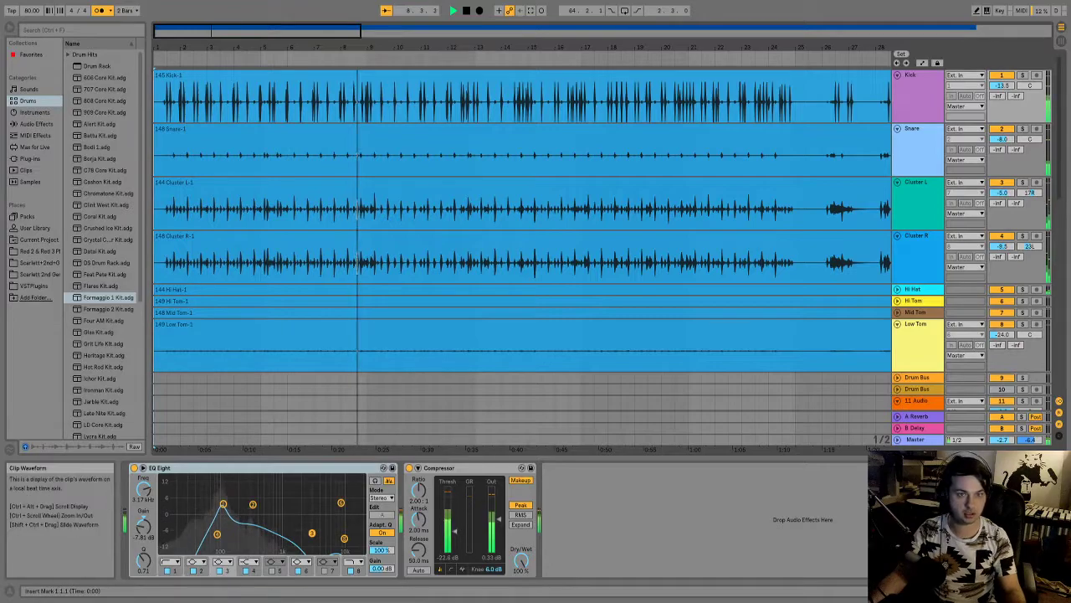
pyautogui.press('Tab')
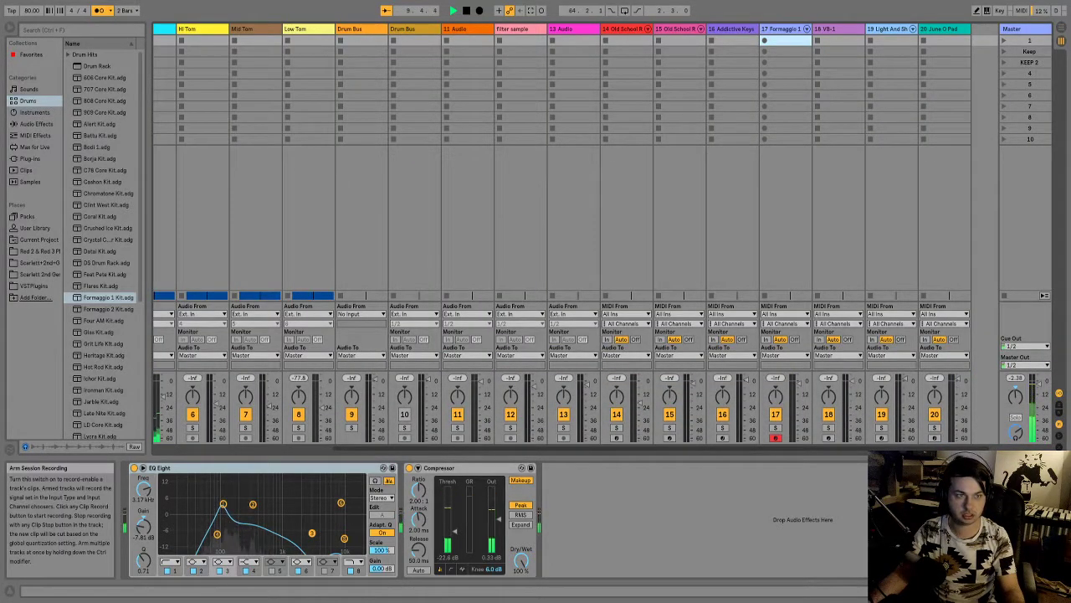
pyautogui.click(782, 28)
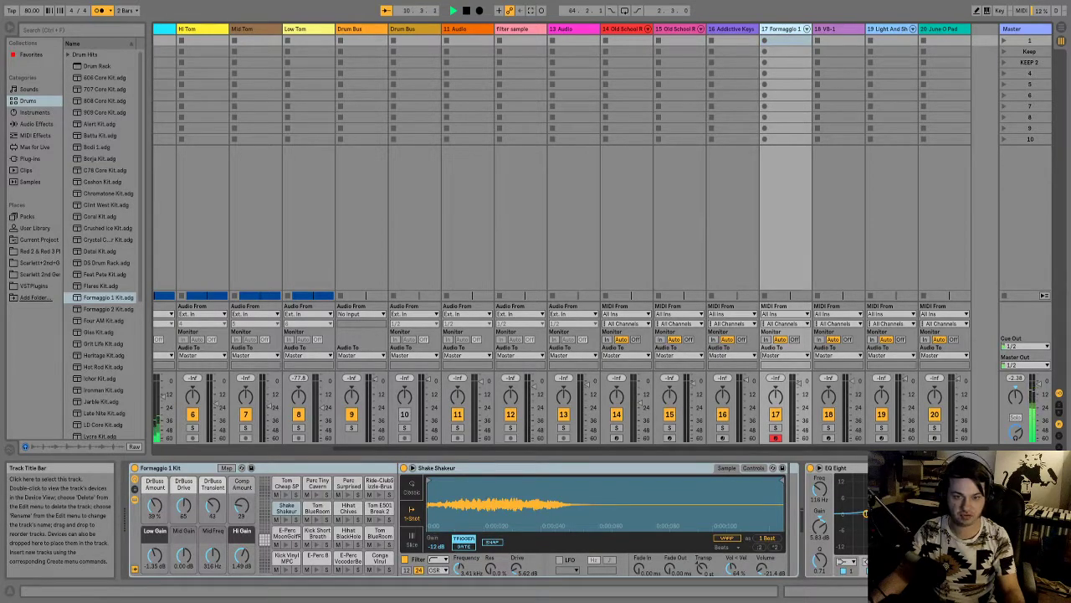
pyautogui.click(285, 569)
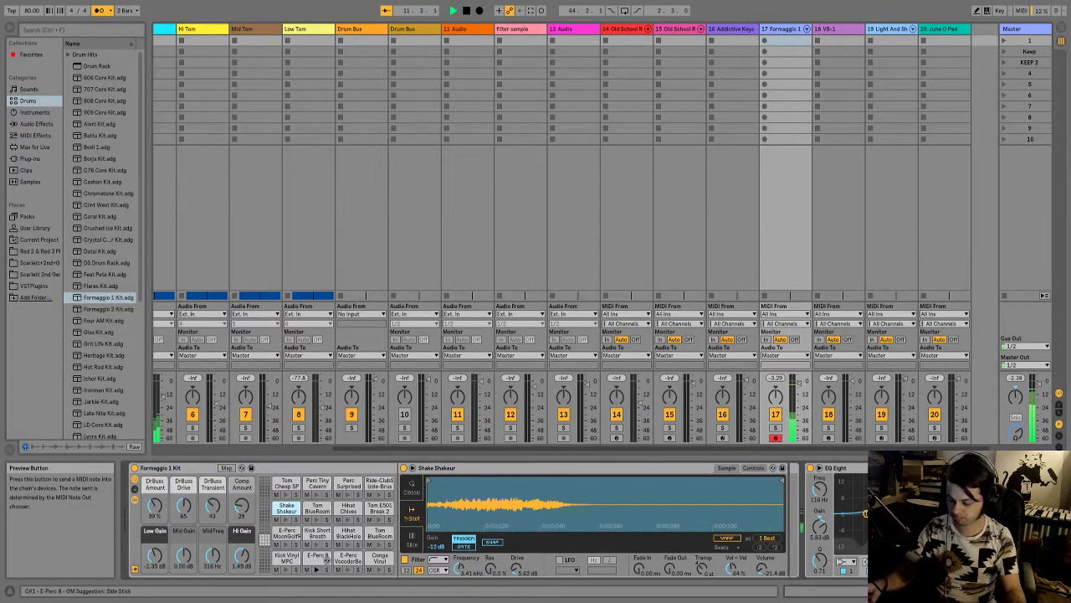
pyautogui.click(286, 558)
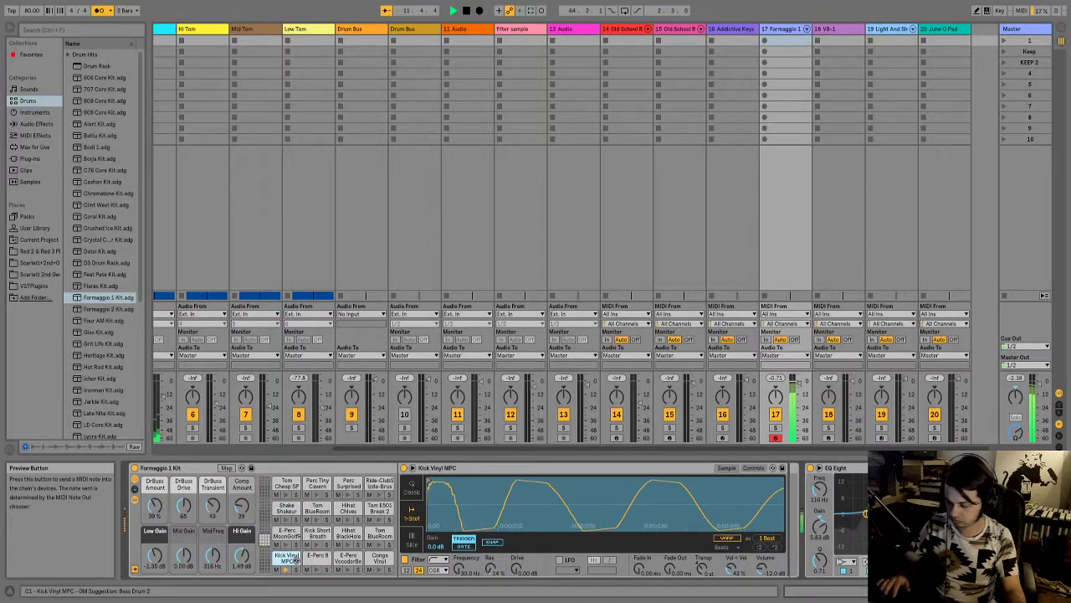
pyautogui.click(316, 569)
pyautogui.click(285, 569)
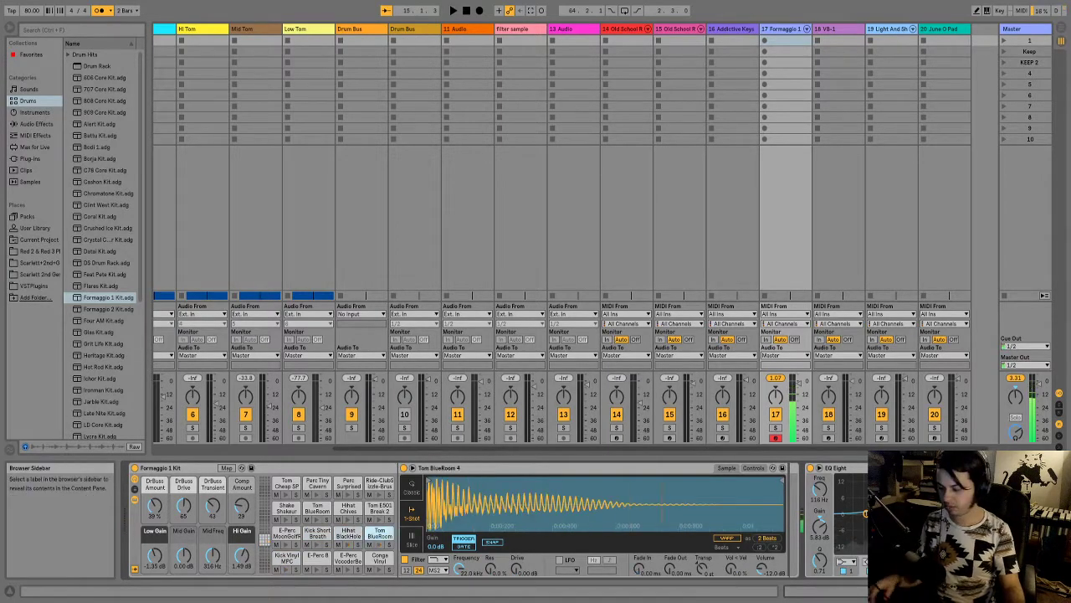
# - Return to the Arrangement View and listen to the drum recording from several points in its middle and later sections
pyautogui.press('Tab')
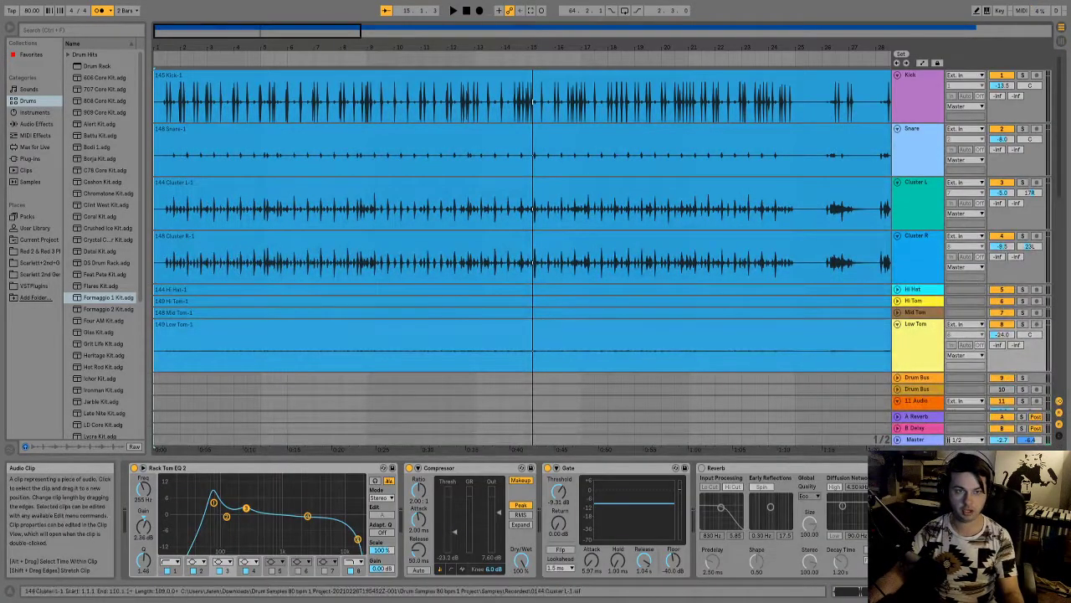
pyautogui.scroll(-5, 523, 209)
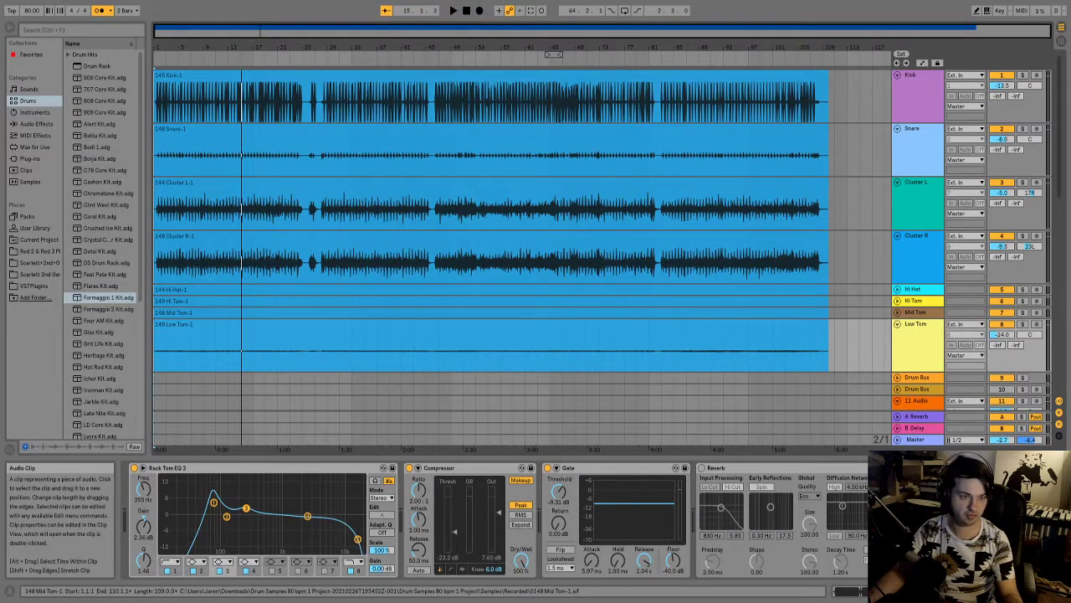
pyautogui.click(373, 46)
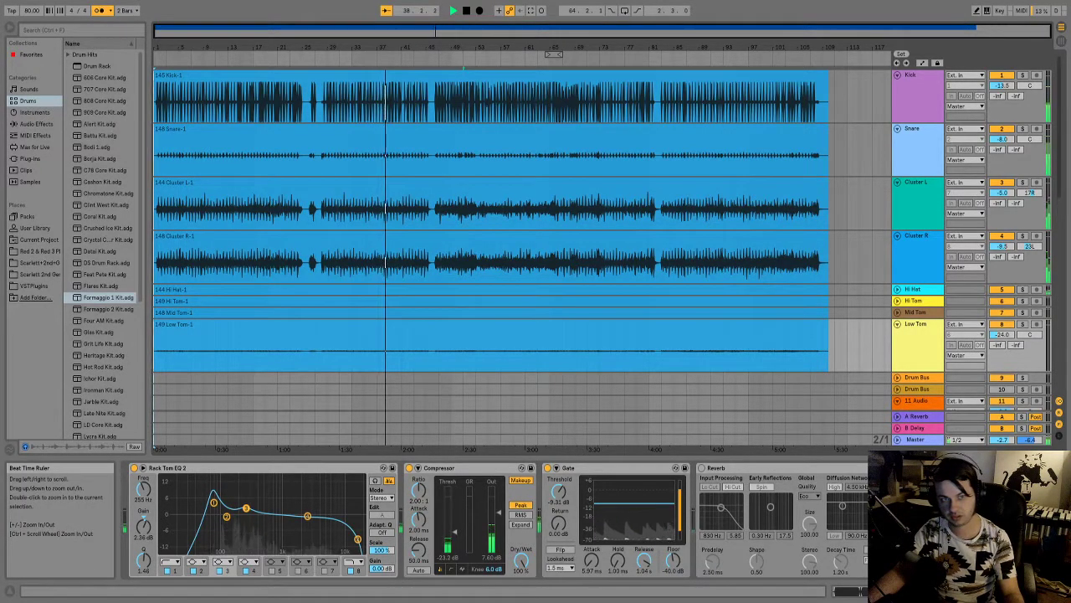
pyautogui.click(463, 48)
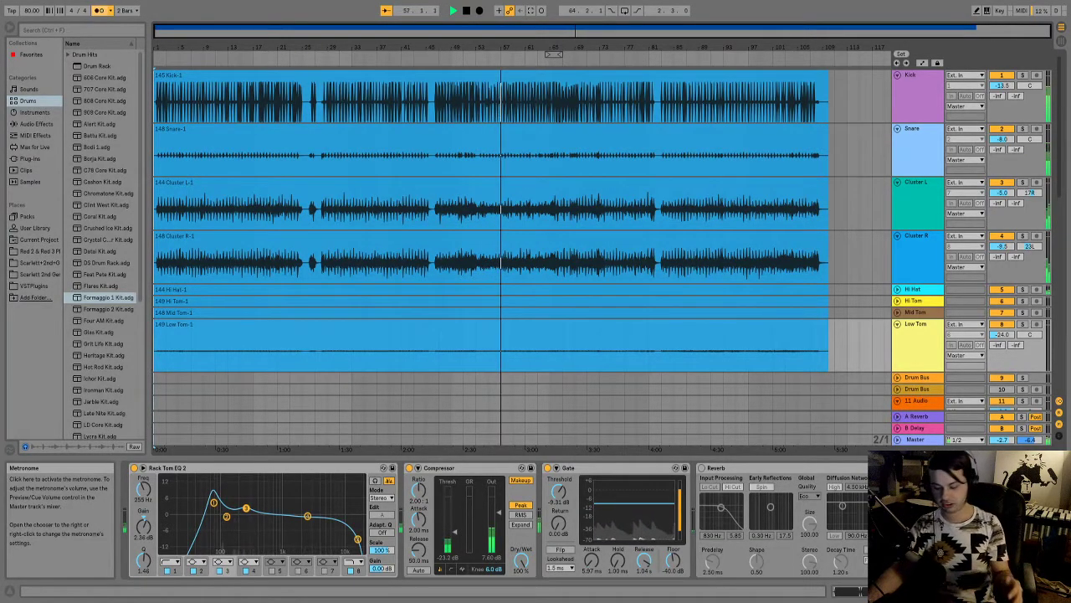
pyautogui.press('space')
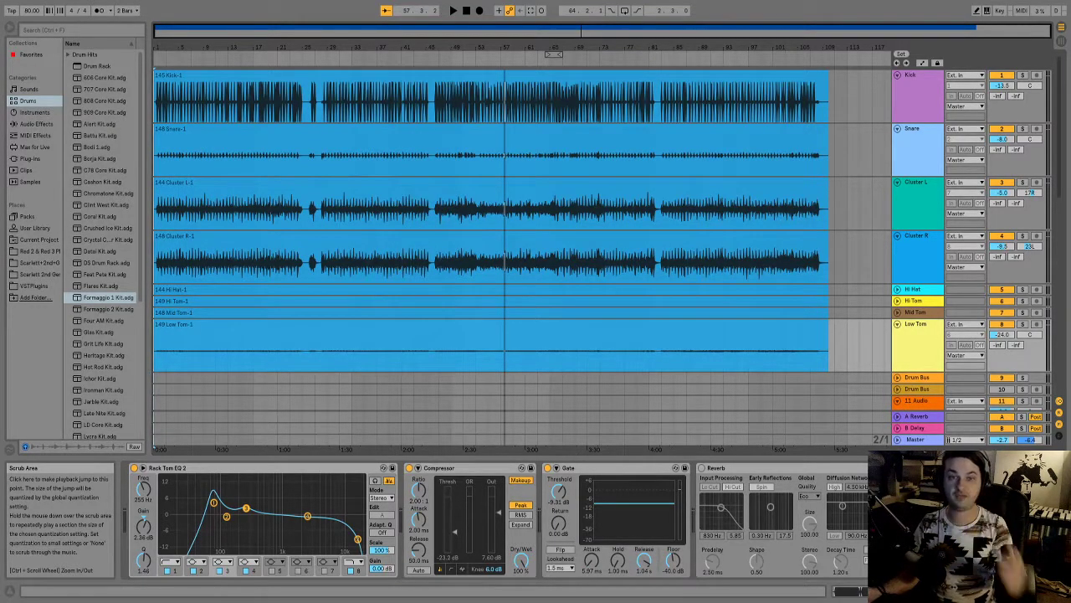
pyautogui.click(609, 62)
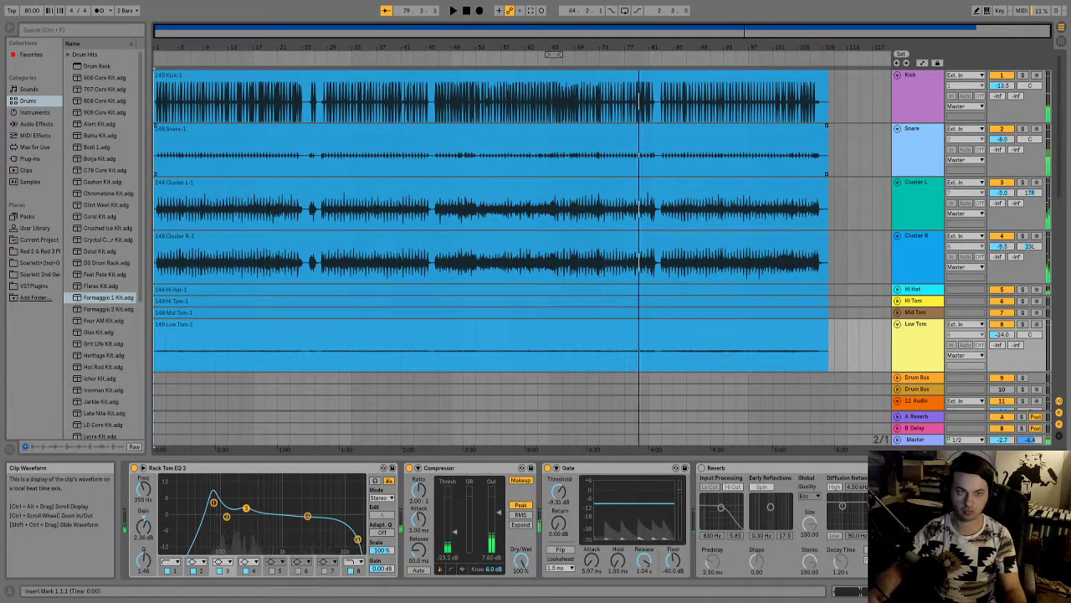
# - With the metronome on and the Formaggio 1 track soloed, record a four-bar kick and percussion pattern into its first Session View slot
pyautogui.press('Tab')
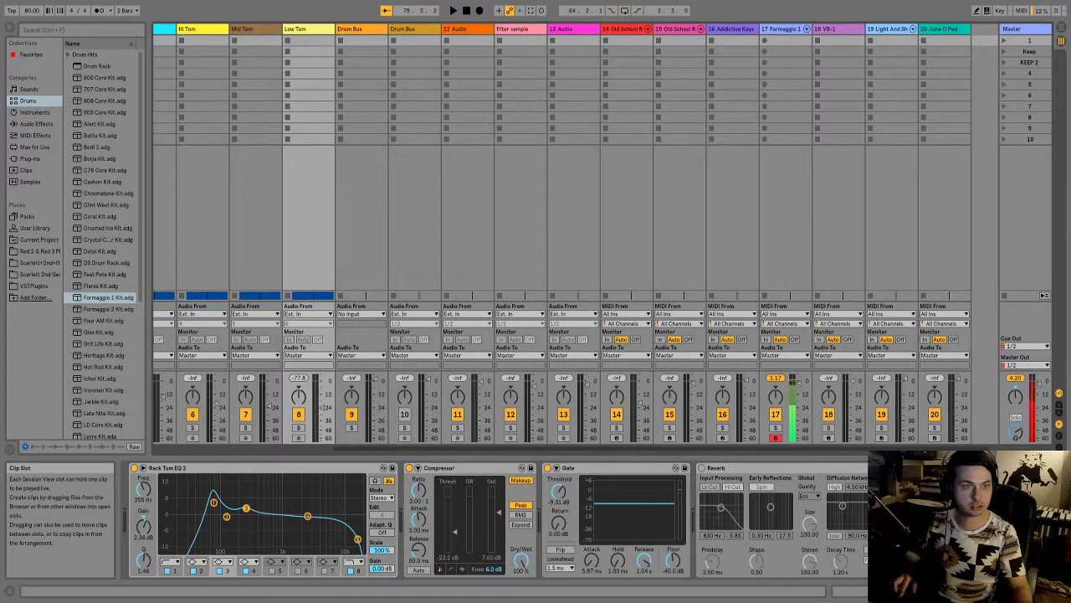
pyautogui.click(784, 40)
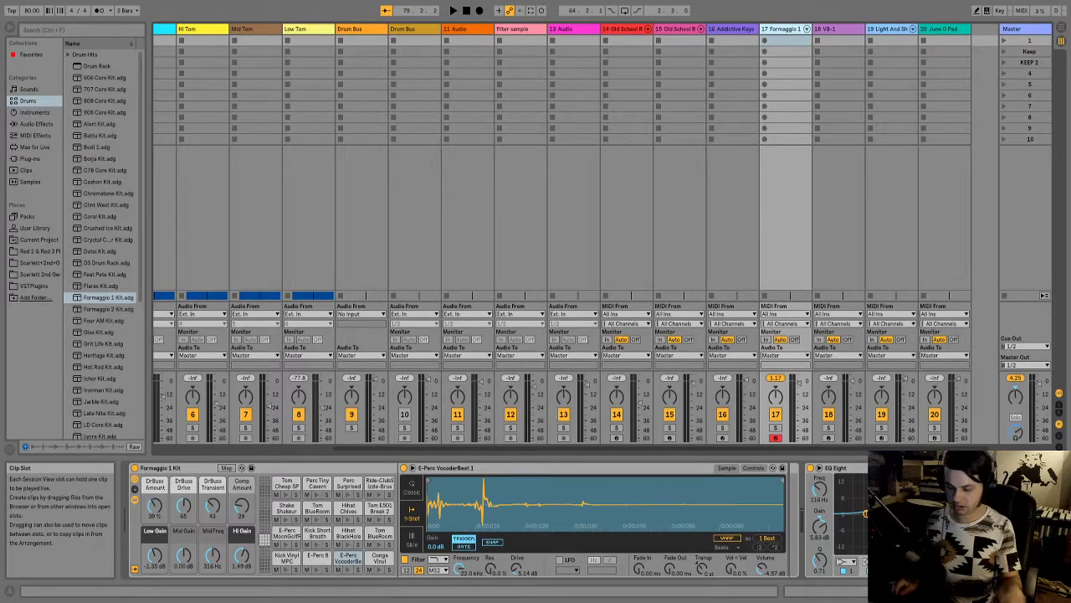
pyautogui.click(98, 11)
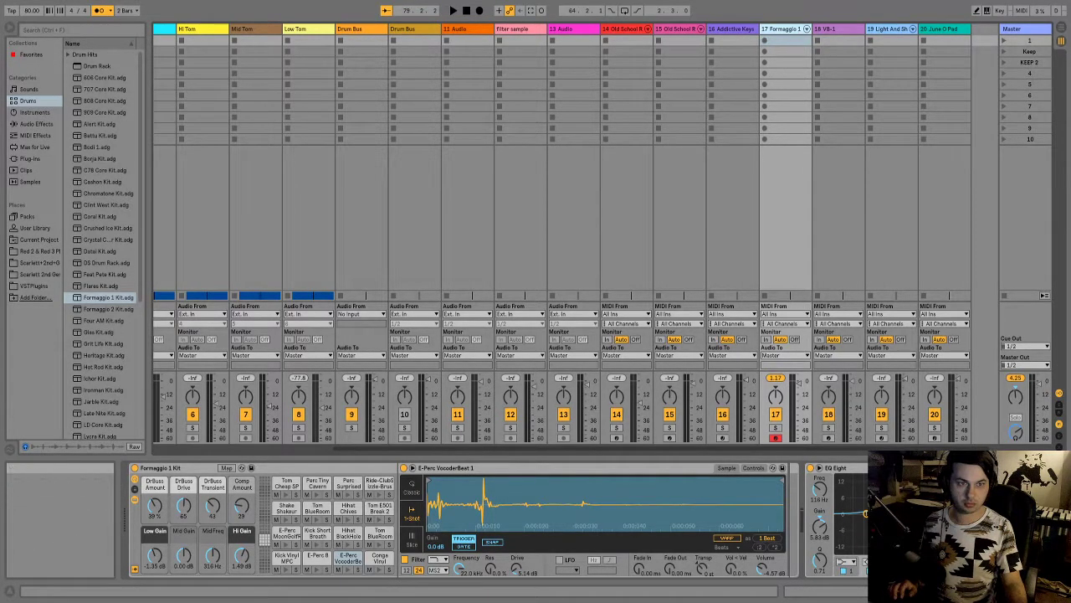
pyautogui.click(775, 428)
pyautogui.click(764, 41)
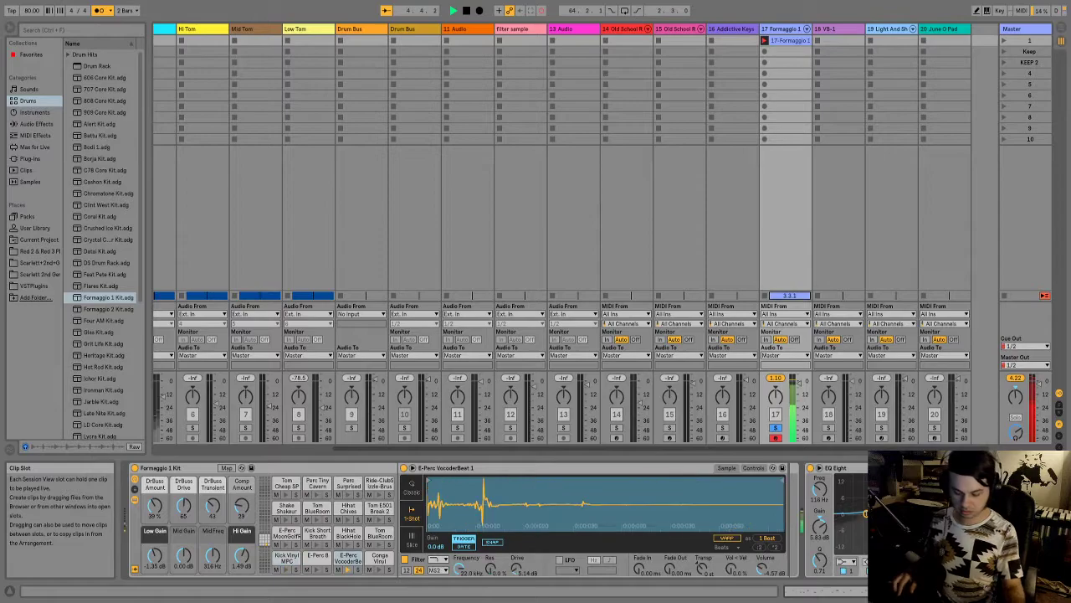
pyautogui.press('space')
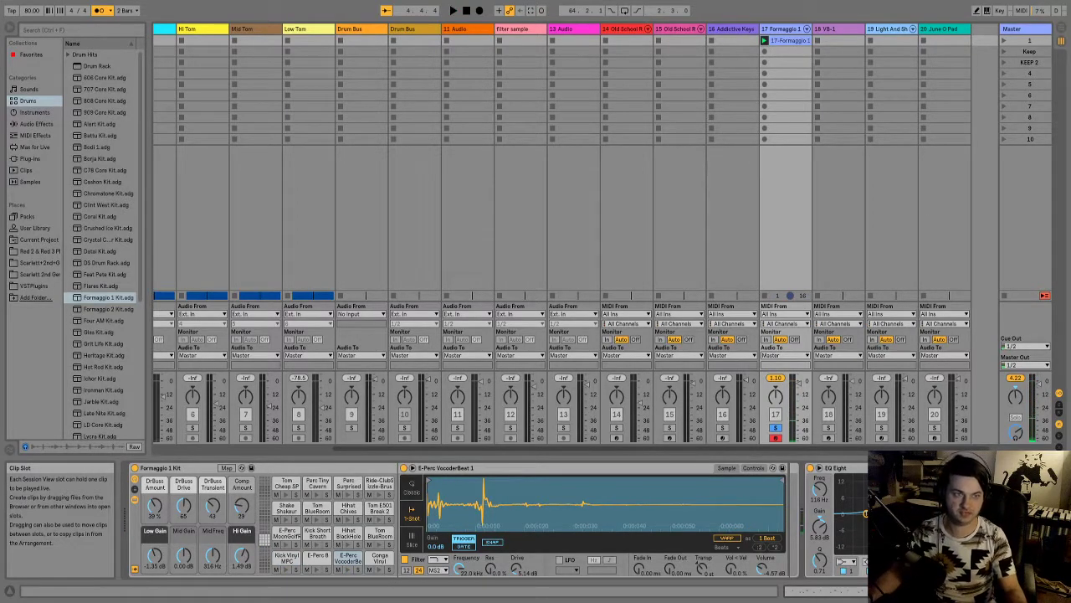
# - Open the recorded Formaggio clip's notes and fold the editor to only the drum rows in use
pyautogui.doubleClick(788, 40)
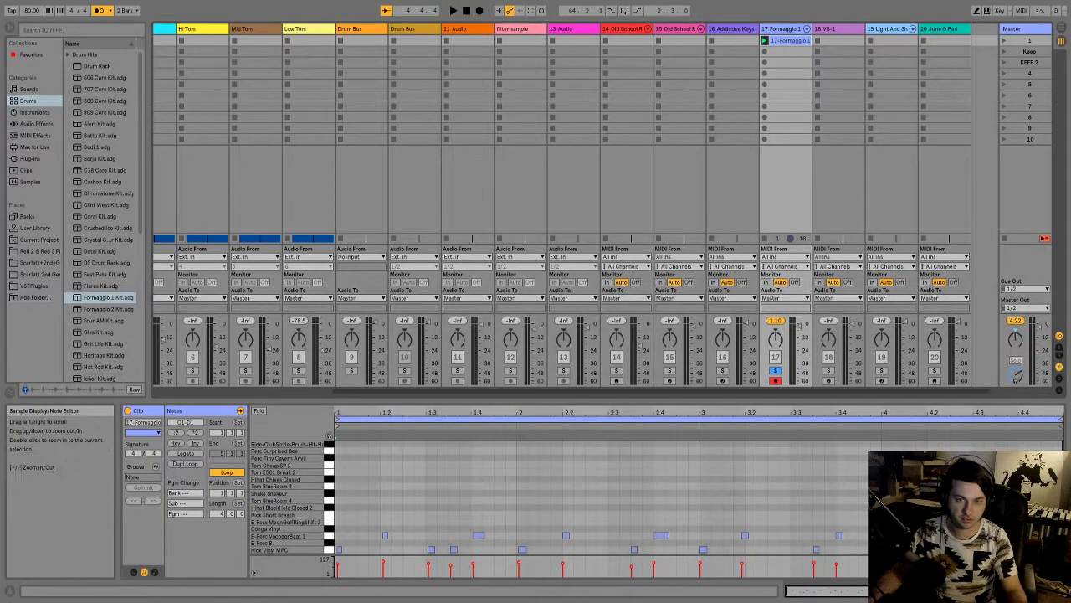
pyautogui.click(258, 410)
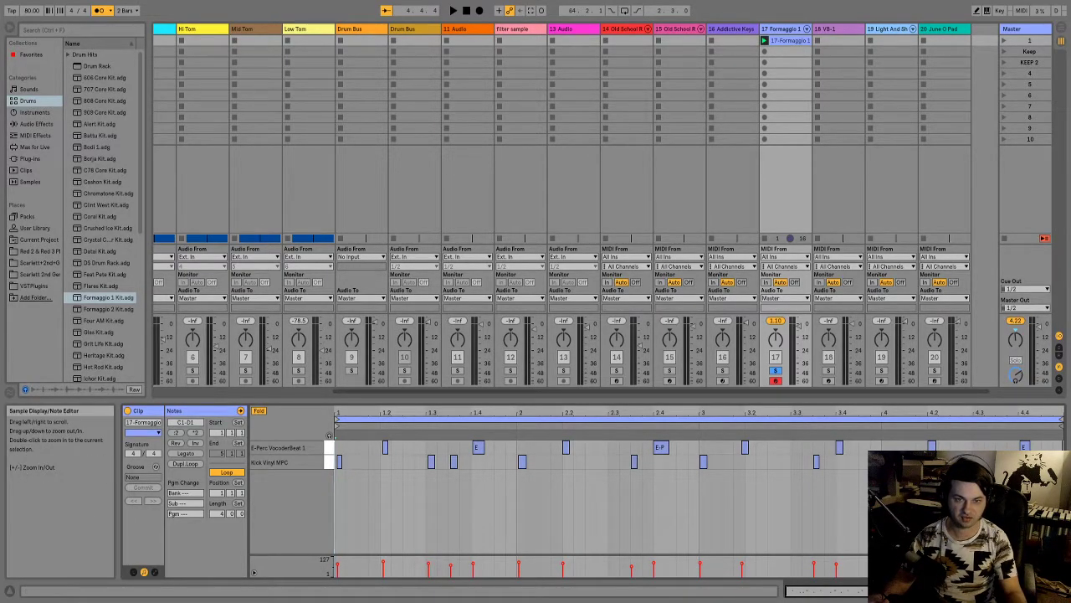
pyautogui.press('f')
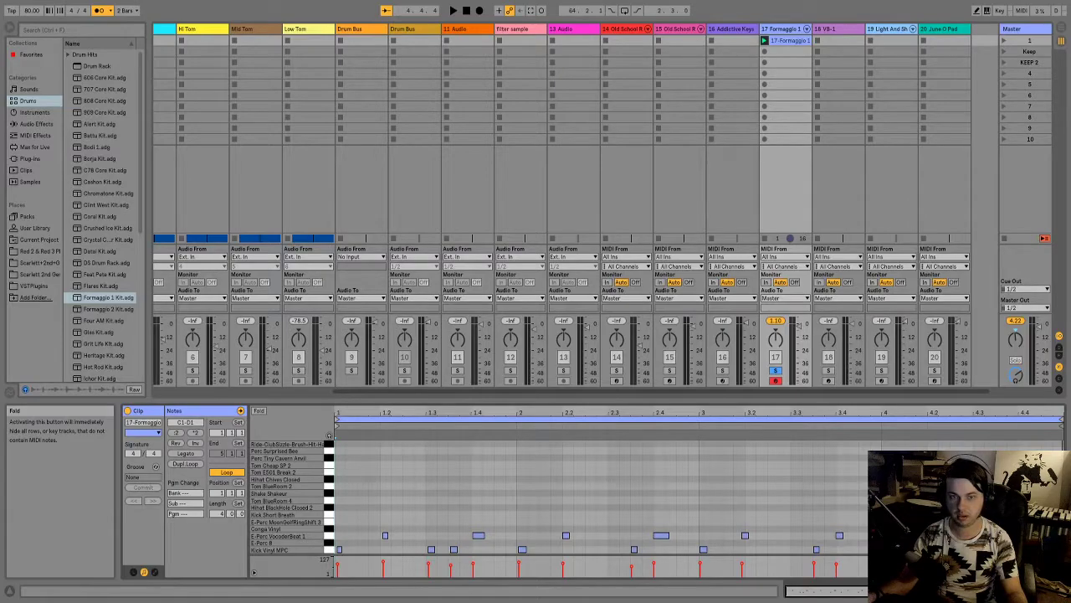
pyautogui.click(258, 410)
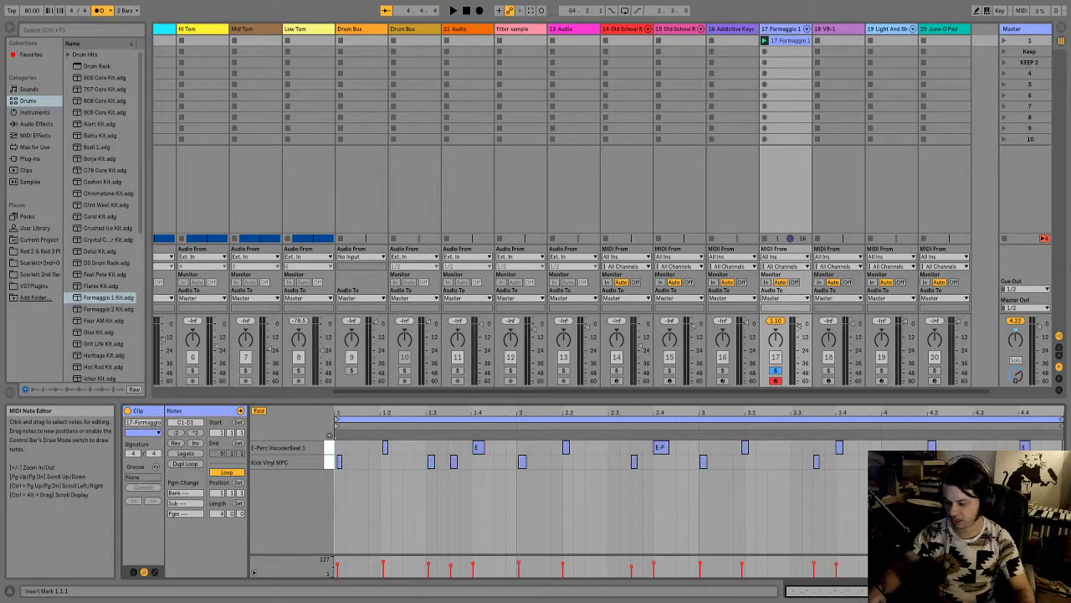
# - Nudge all notes in the clip slightly earlier and play the clip to check its timing
pyautogui.hotkey('ctrl', 'a')
pyautogui.press('Left')
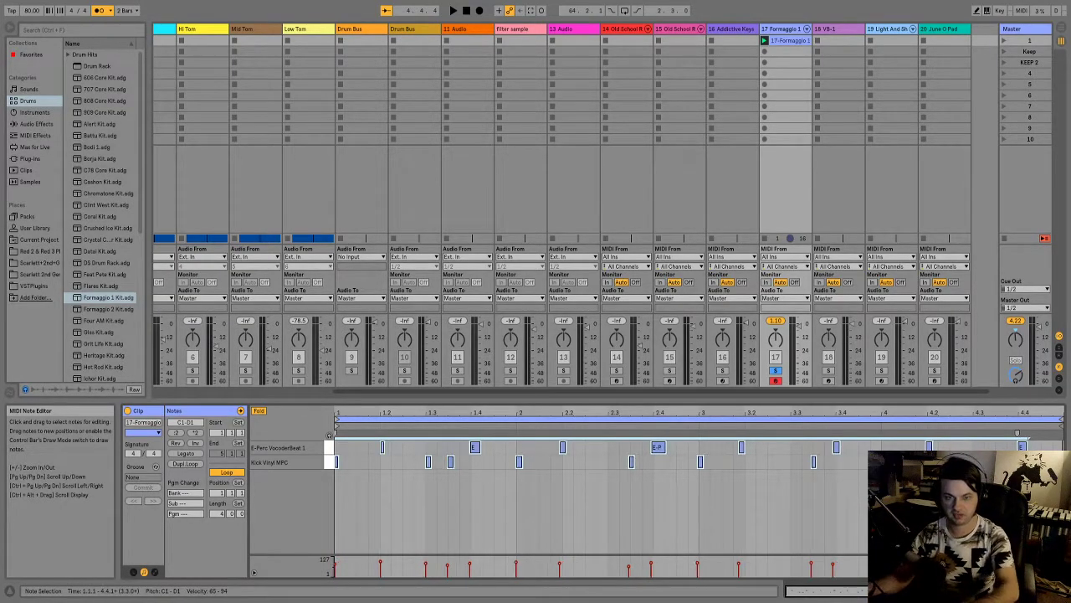
pyautogui.click(346, 494)
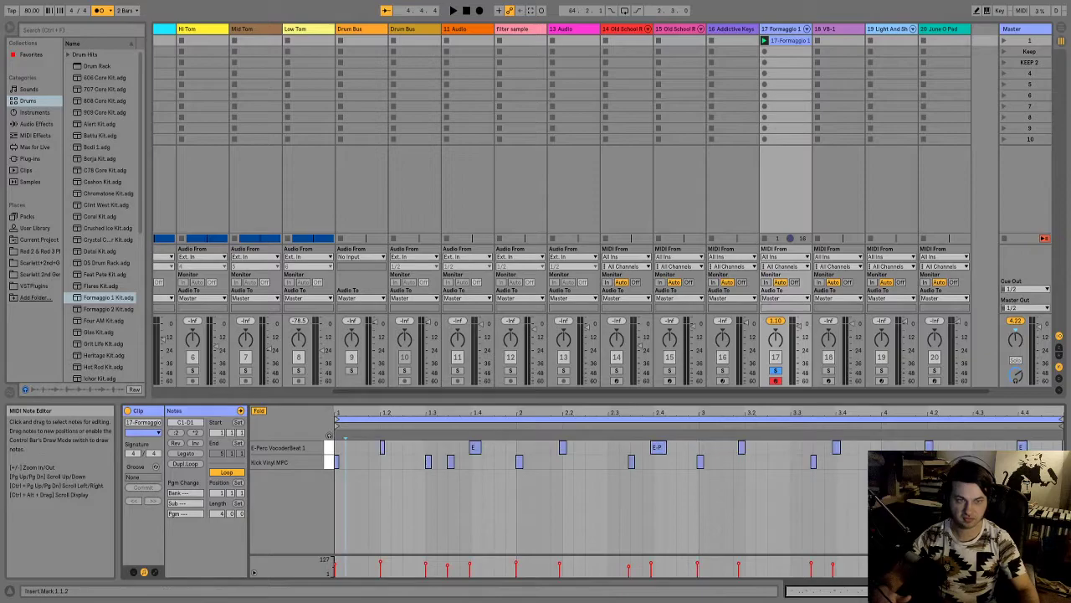
pyautogui.press('space')
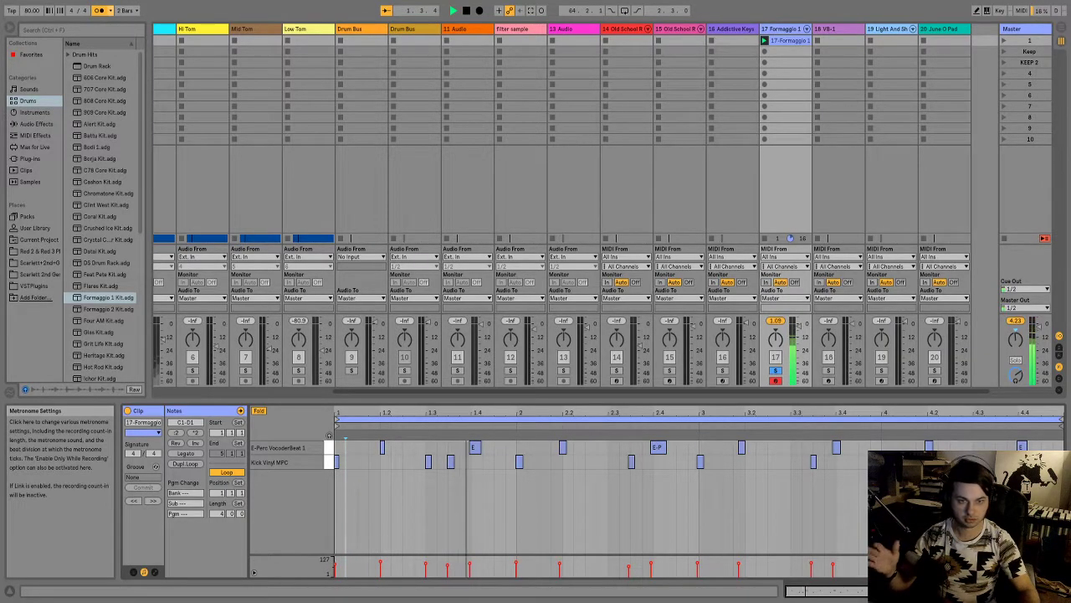
pyautogui.press('space')
# - Move the Kick Vinyl MPC note at the start of bar 2 to 2.1.1 and delete the kick note just before beat 1.3
pyautogui.click(519, 461)
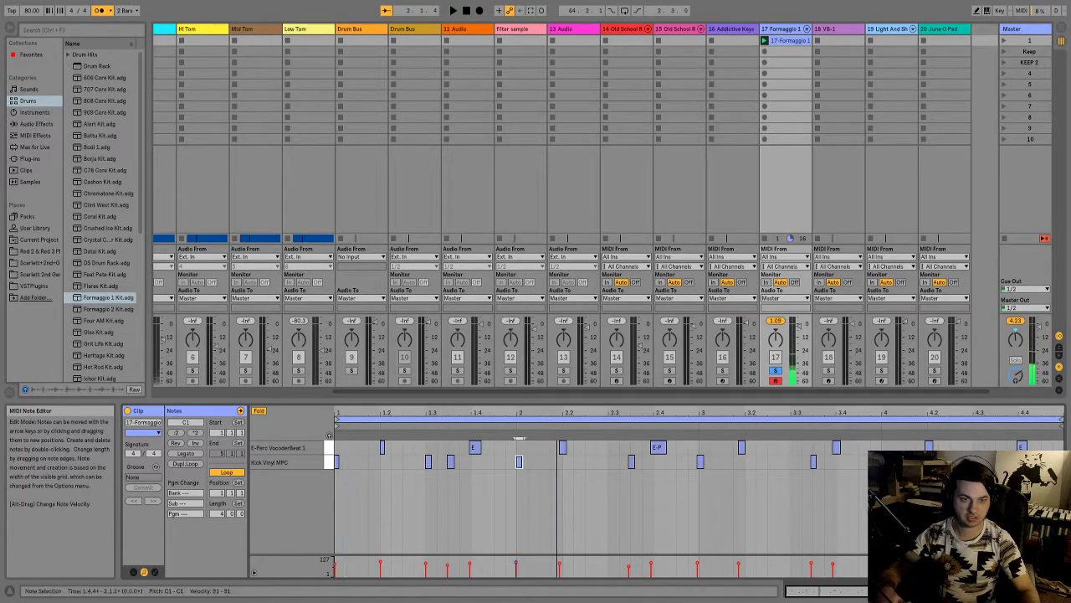
pyautogui.press('Right')
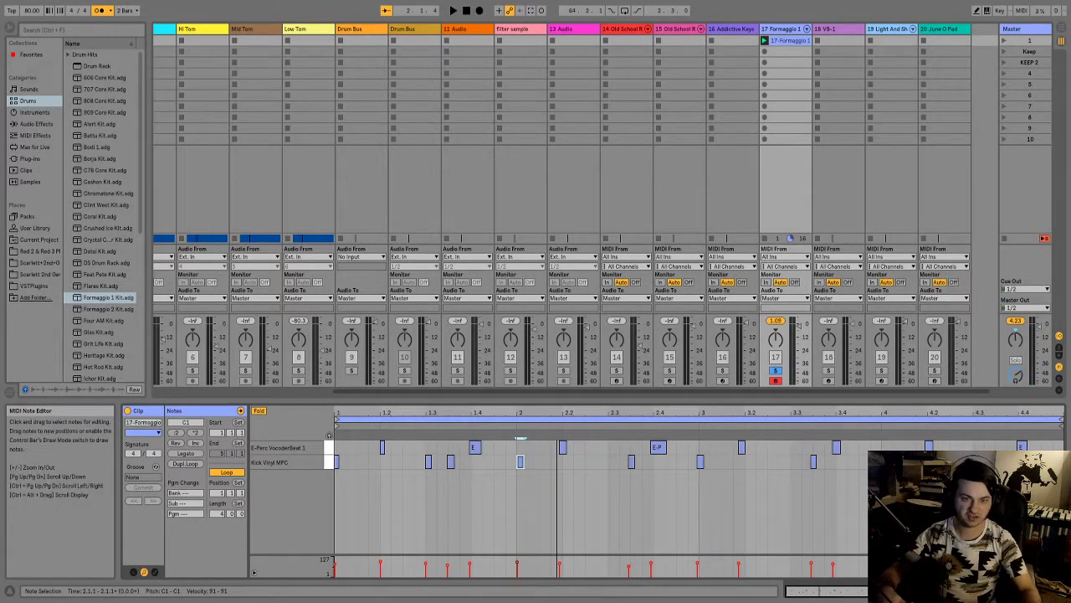
pyautogui.click(427, 460)
pyautogui.press('Delete')
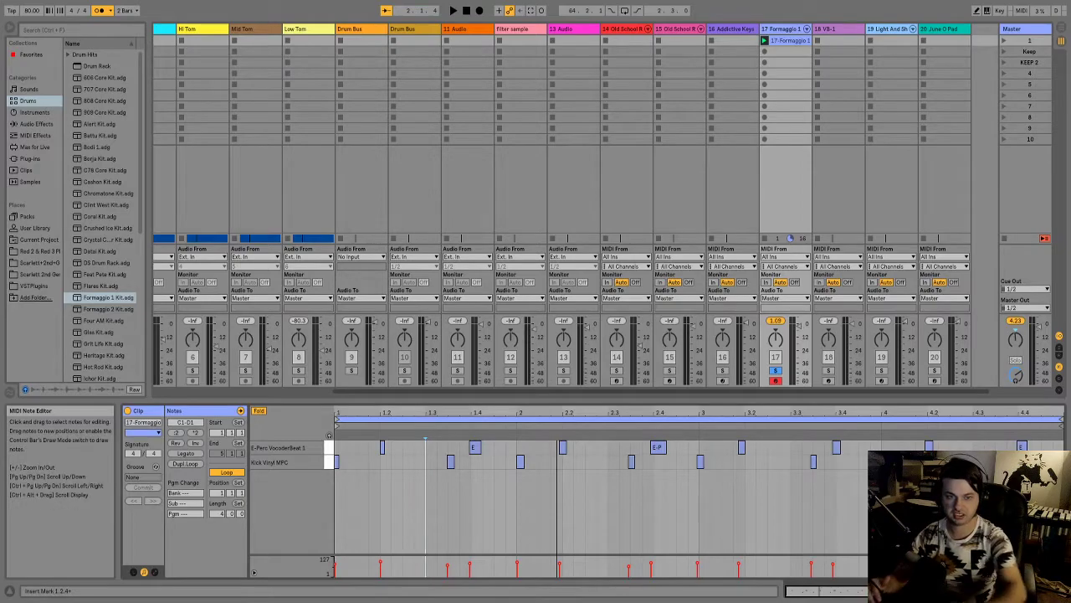
# - Move the E-Perc VocoderBeat 1 note near beat 1.4 to 1.4.1 while listening to the clip
pyautogui.press('space')
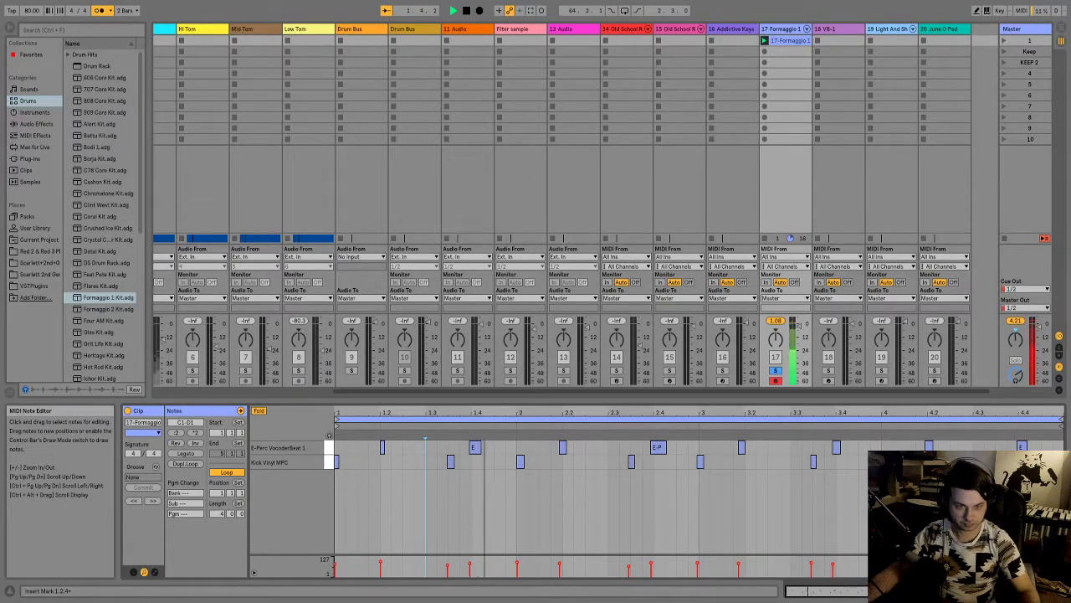
pyautogui.click(474, 447)
pyautogui.press('Right')
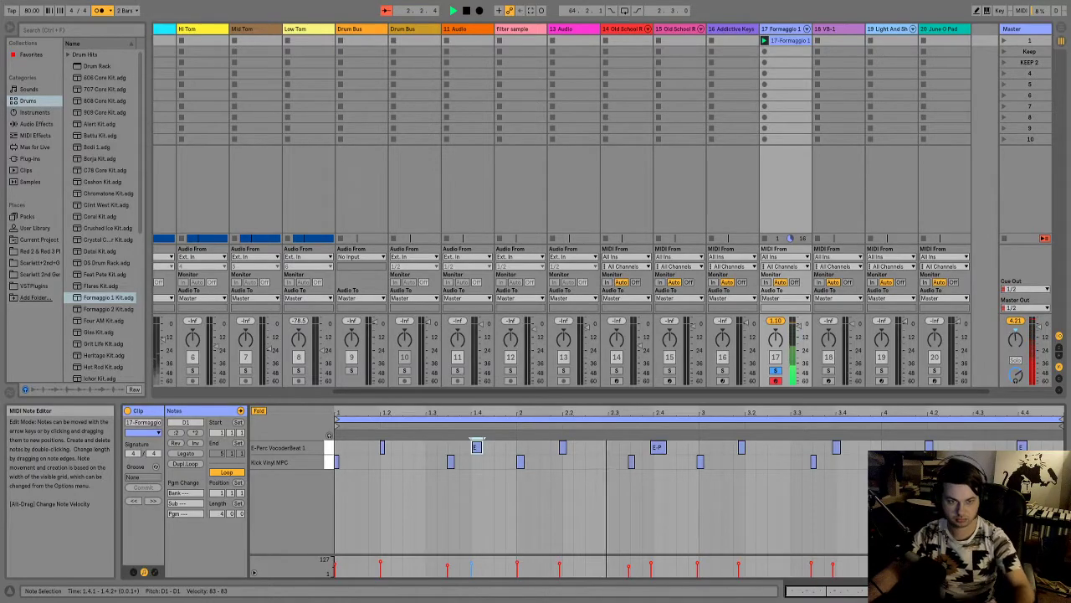
pyautogui.press('space')
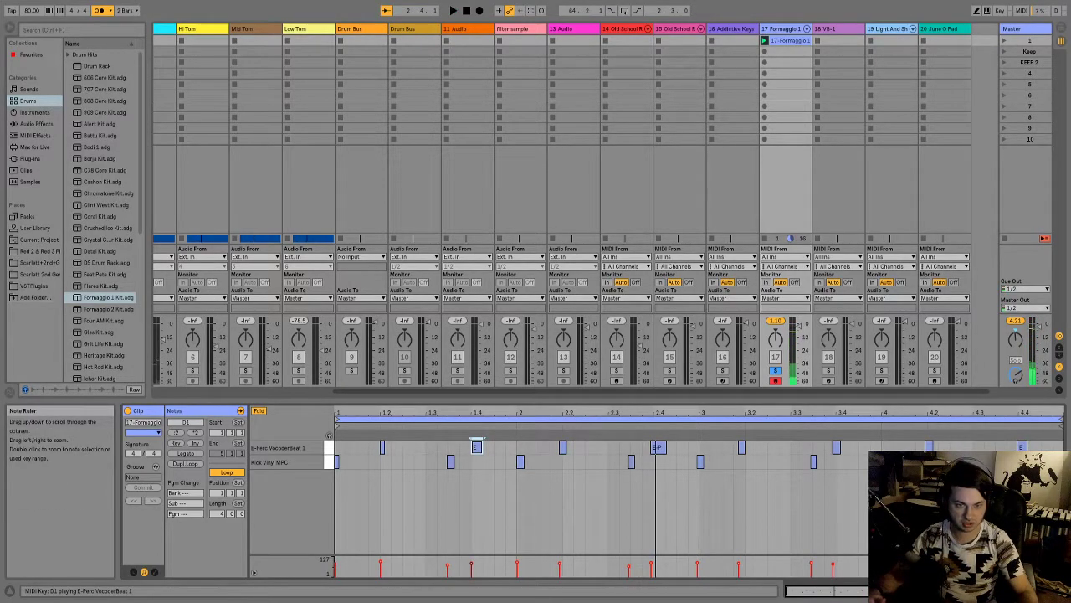
# - Move the E-Perc VocoderBeat 1 notes near beats 2.2, 2.4 and 3.2 onto the grid at 2.2.1, 2.4.1 and 3.2.1
pyautogui.click(562, 446)
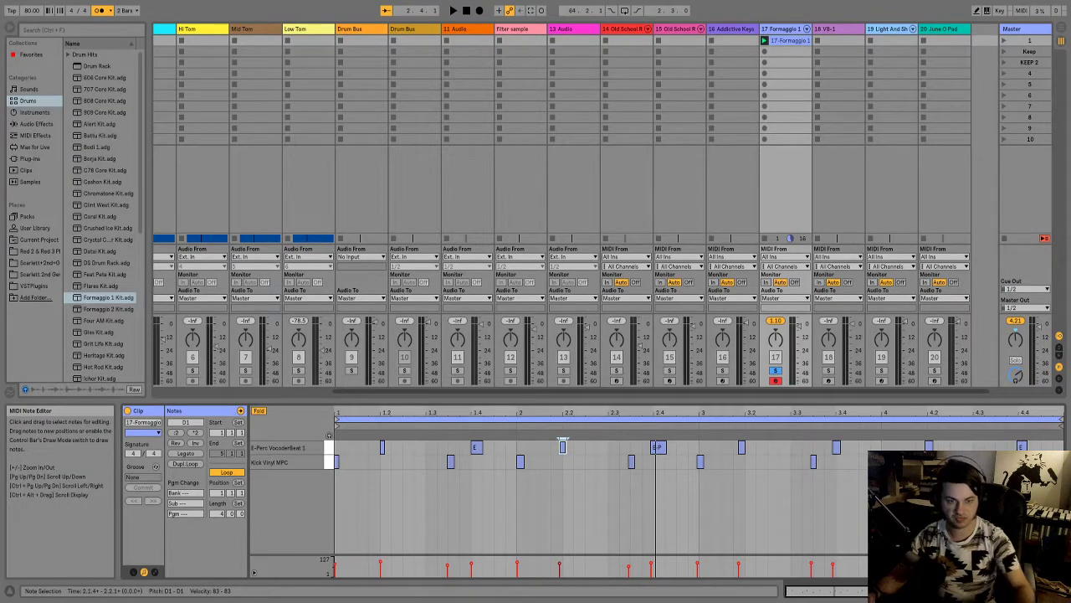
pyautogui.click(285, 448)
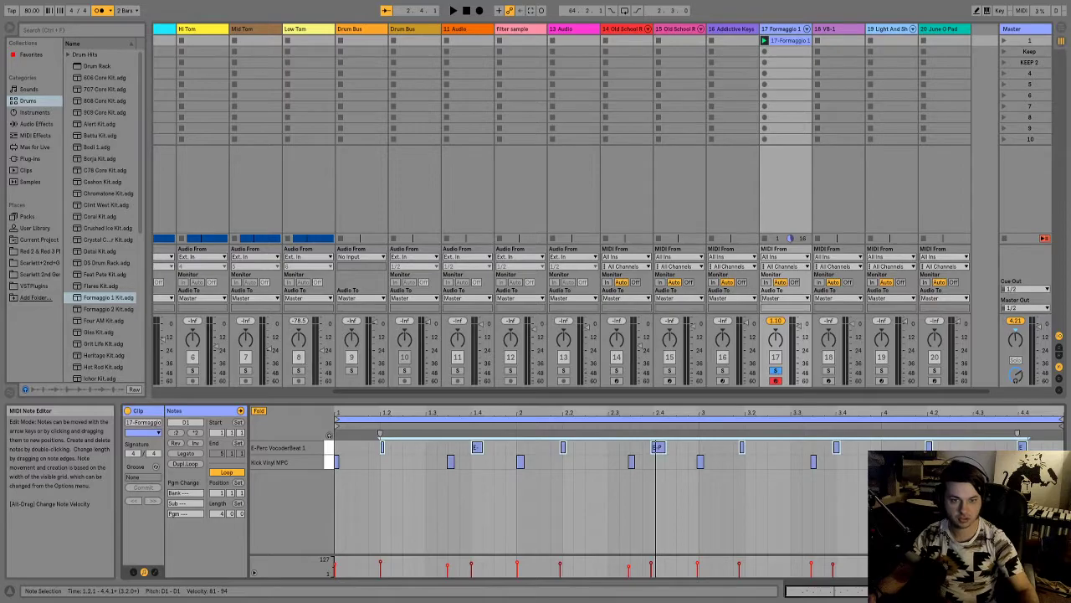
pyautogui.click(562, 446)
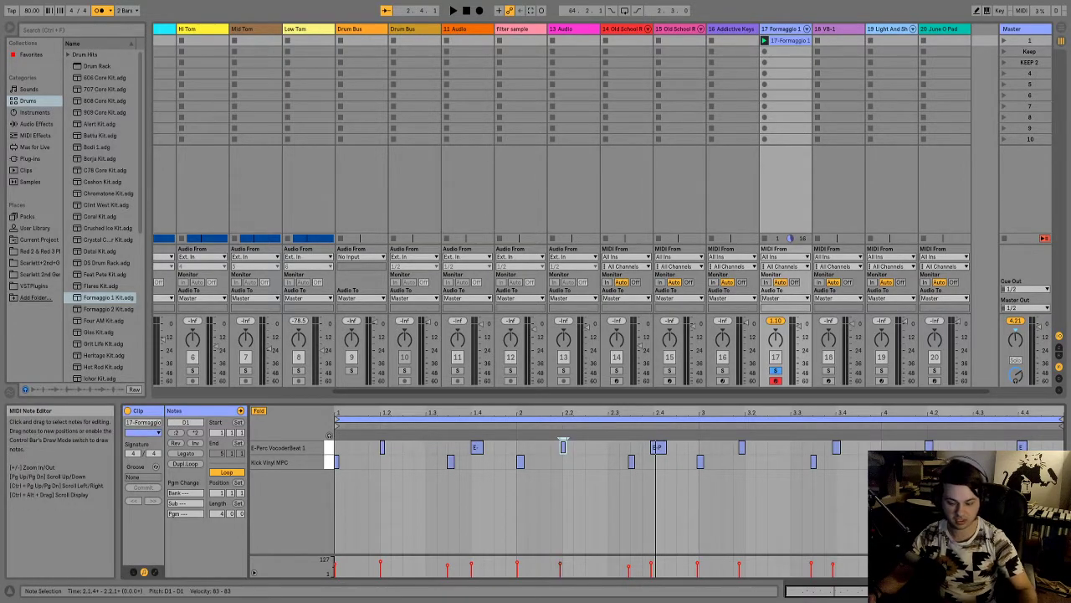
pyautogui.click(658, 446)
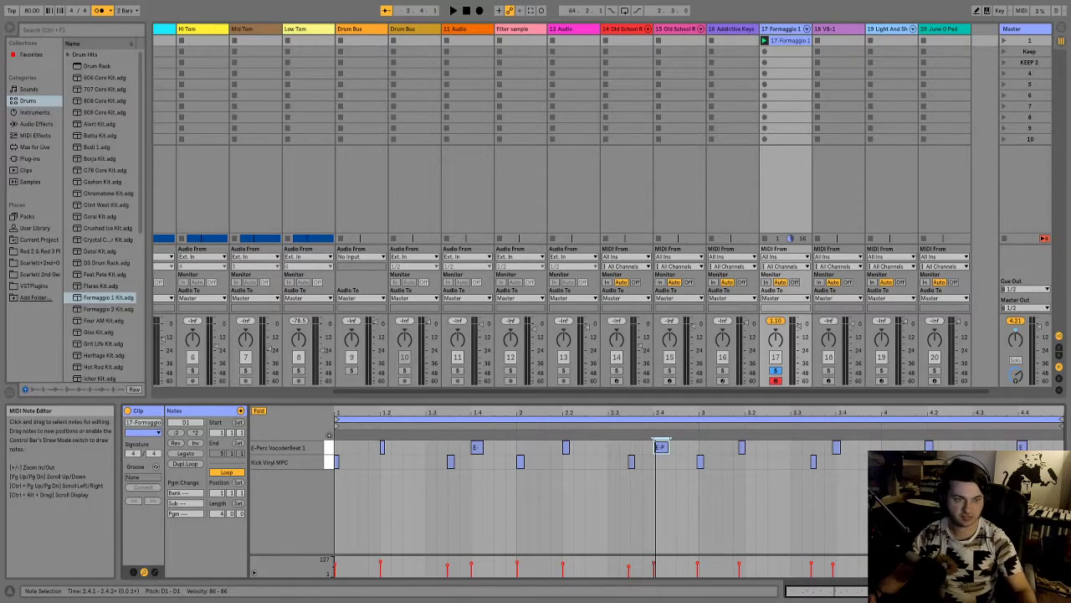
pyautogui.click(741, 445)
pyautogui.moveTo(741, 445); pyautogui.dragTo(747, 445)
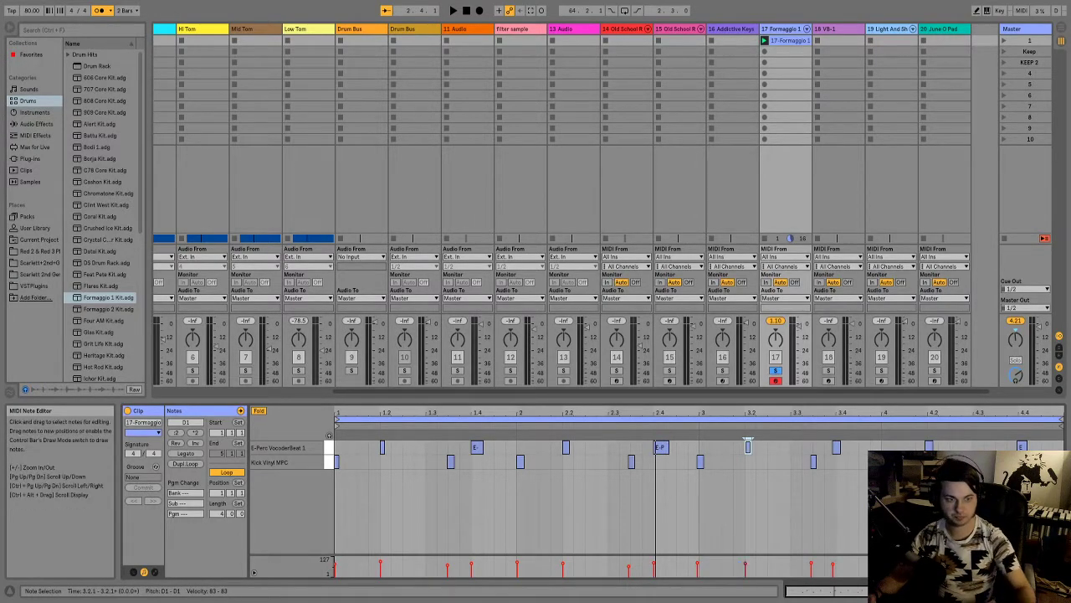
# - Play the clip, move the E-Perc VocoderBeat 1 notes near 3.4 and 4.2 to 3.4.1 and 4.2.1, and select the one near 4.4
pyautogui.press('space')
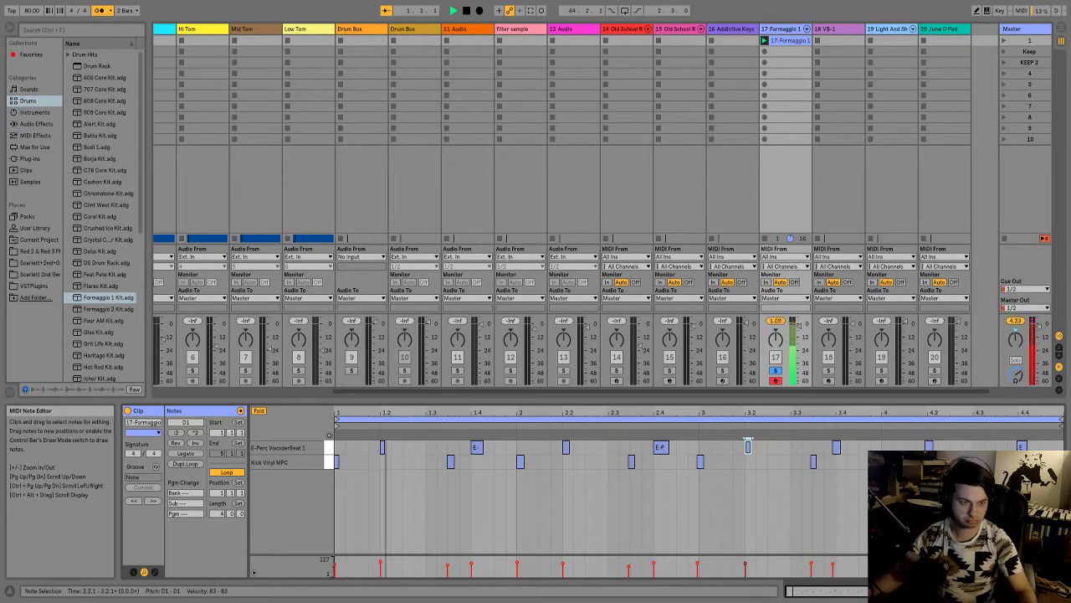
pyautogui.click(836, 444)
pyautogui.press('Right')
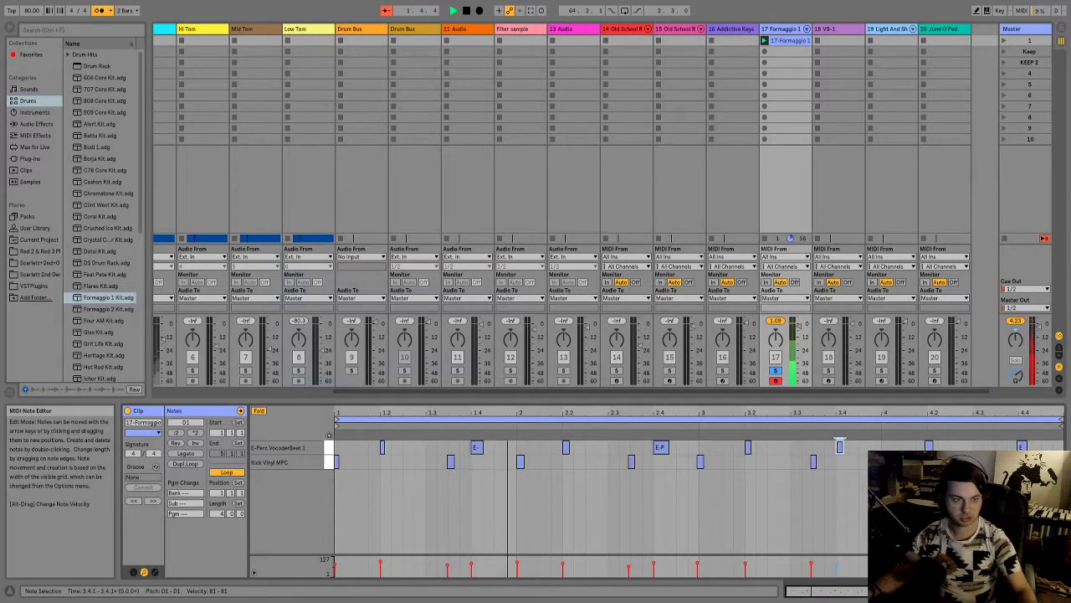
pyautogui.click(928, 446)
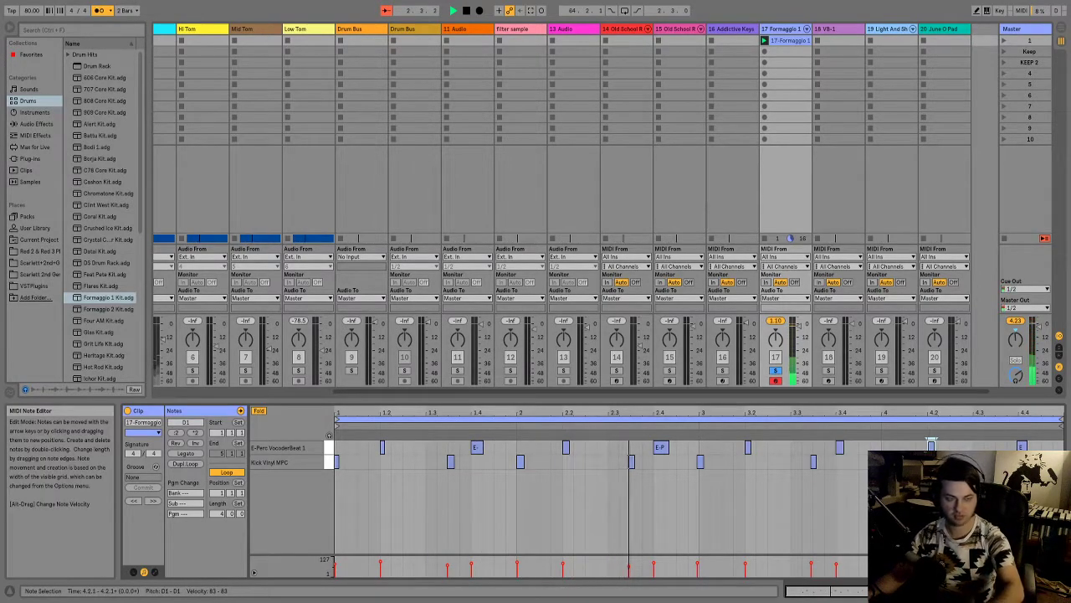
pyautogui.press('Right')
pyautogui.click(1022, 444)
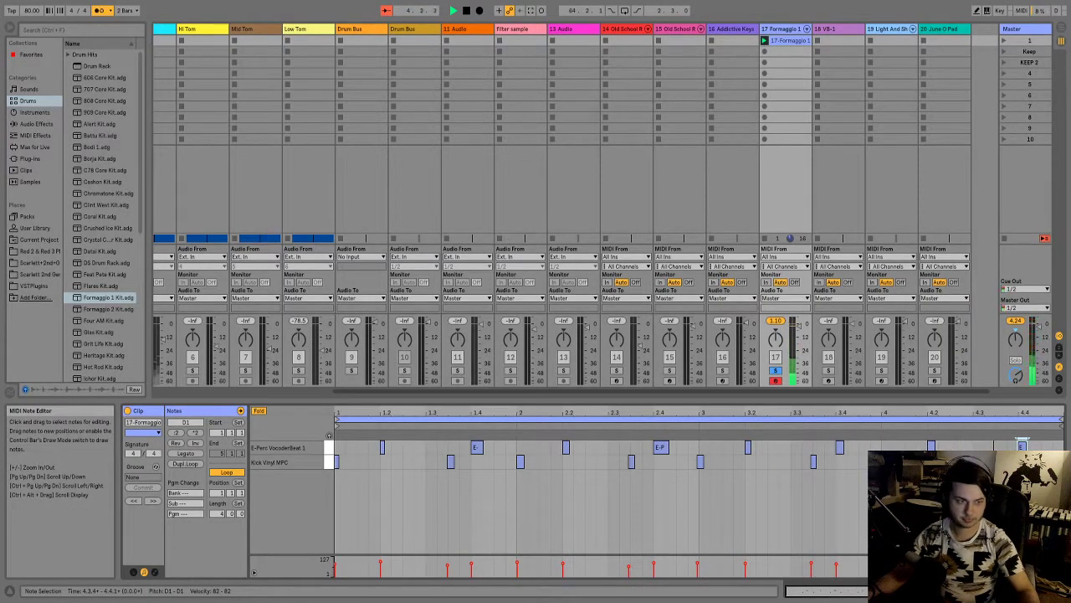
# - Align the Kick Vinyl MPC notes to 3.3.3, 3.1.1, 2.3.3 and 1.3.3 and play the clip
pyautogui.click(812, 461)
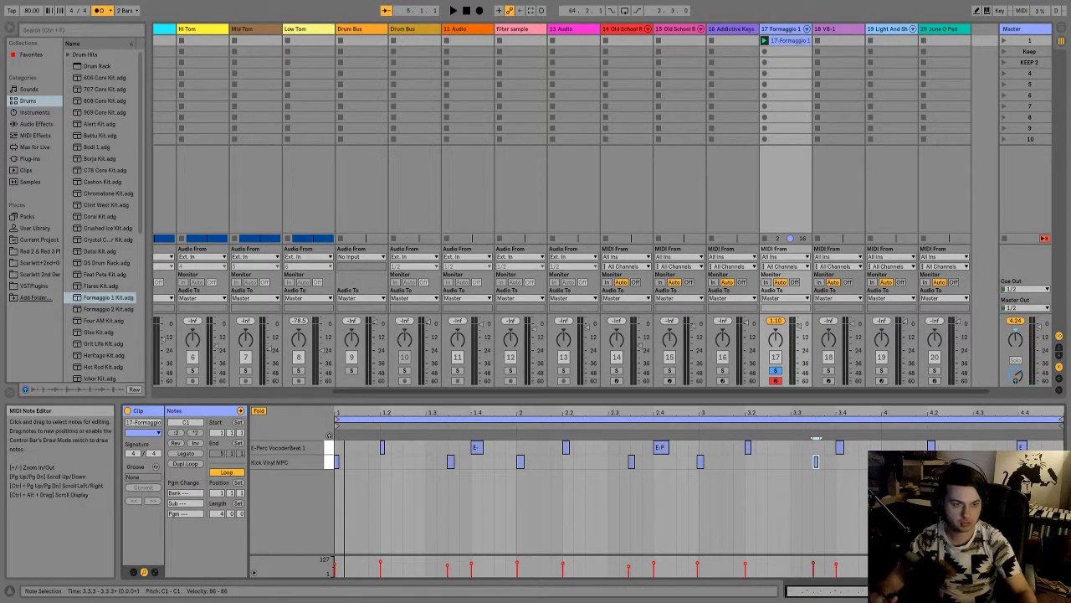
pyautogui.click(700, 461)
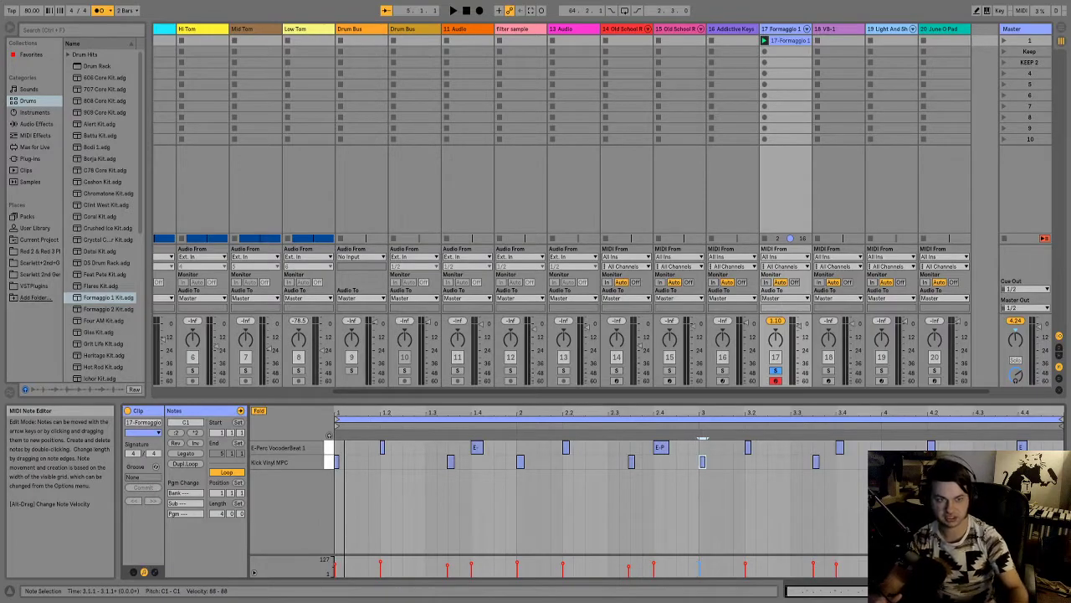
pyautogui.click(631, 461)
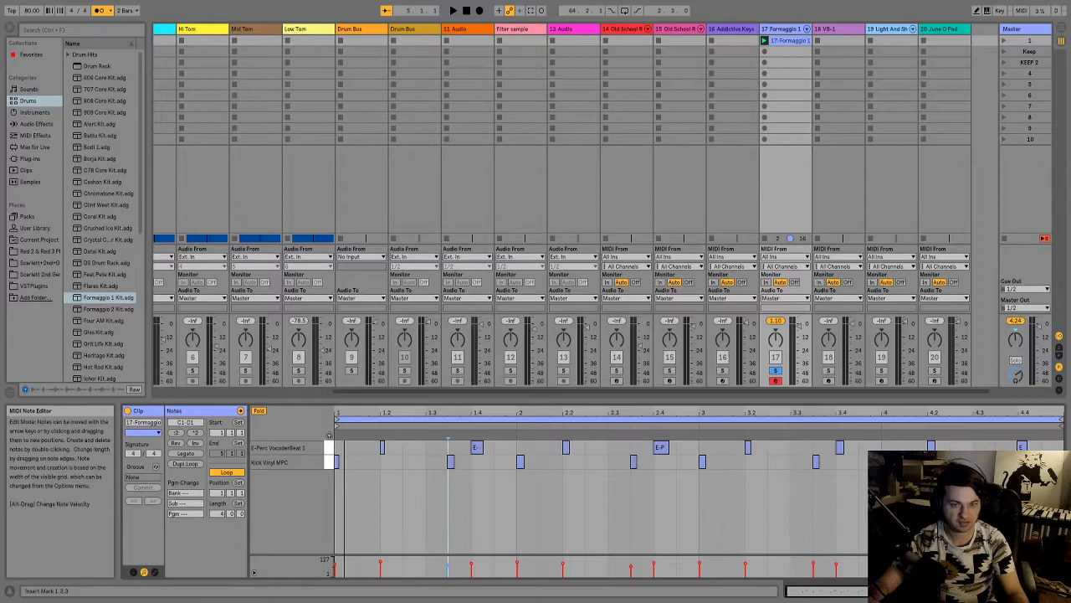
pyautogui.click(447, 567)
pyautogui.press('space')
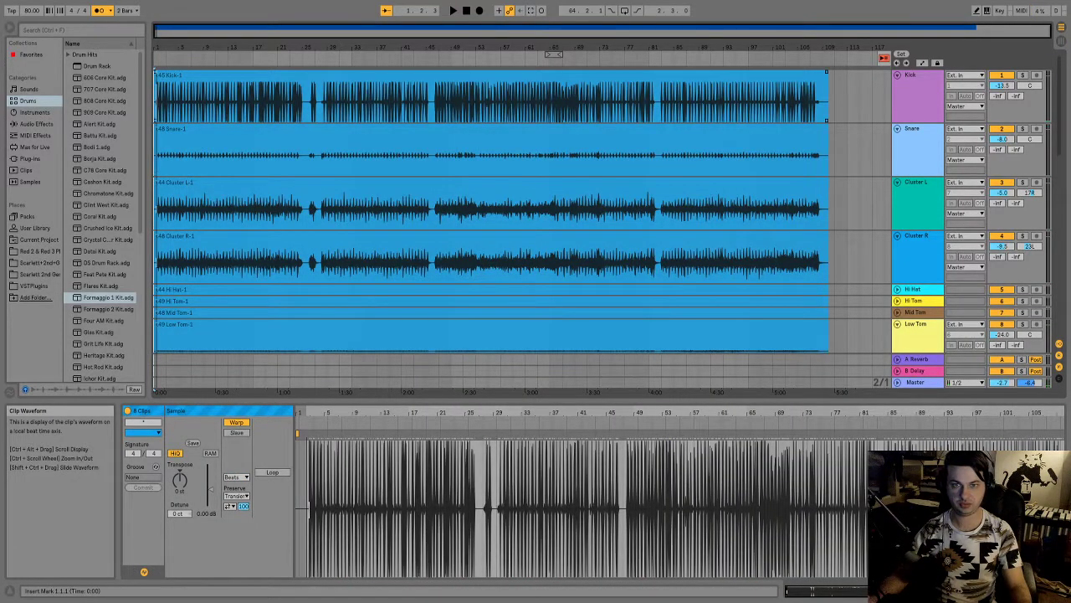
# - Play the recorded drum tracks from the start of the Arrangement View with the metronome off
pyautogui.scroll(5, 166, 300)
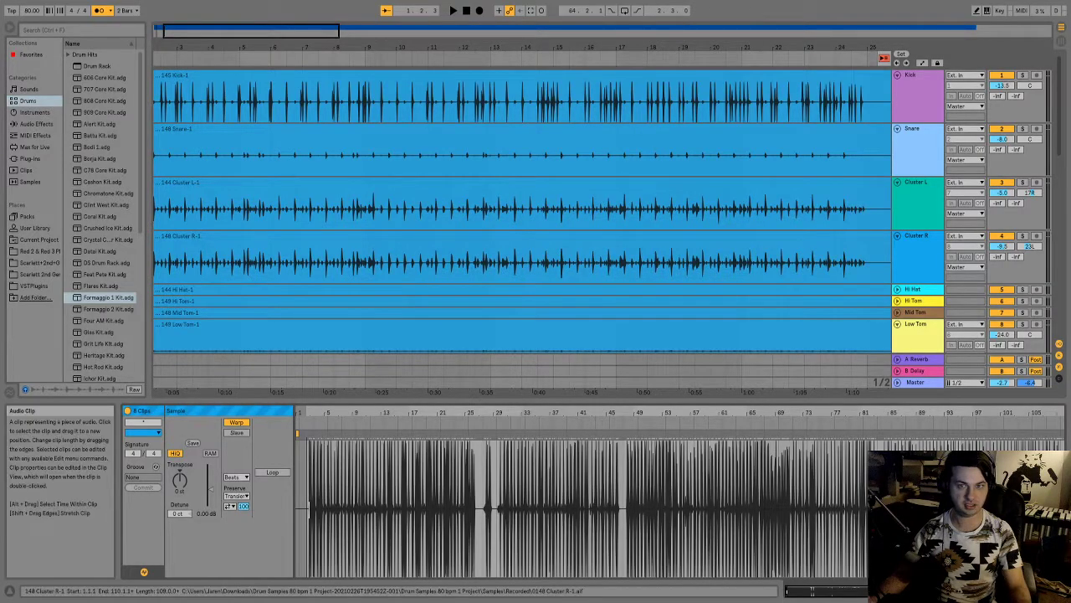
pyautogui.scroll(8, 159, 209)
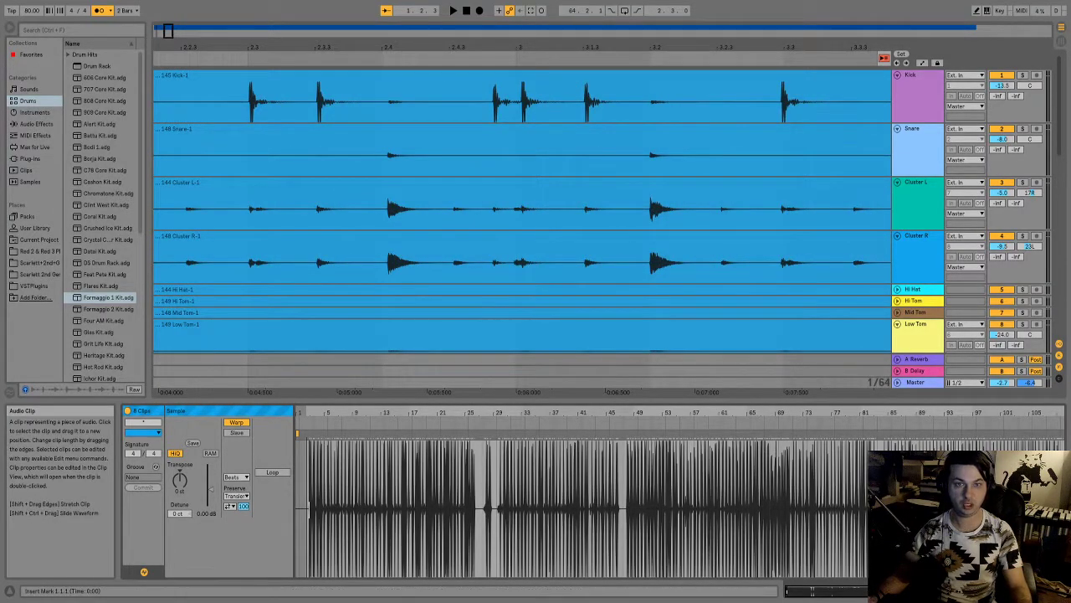
pyautogui.moveTo(174, 47); pyautogui.dragTo(174, 10)
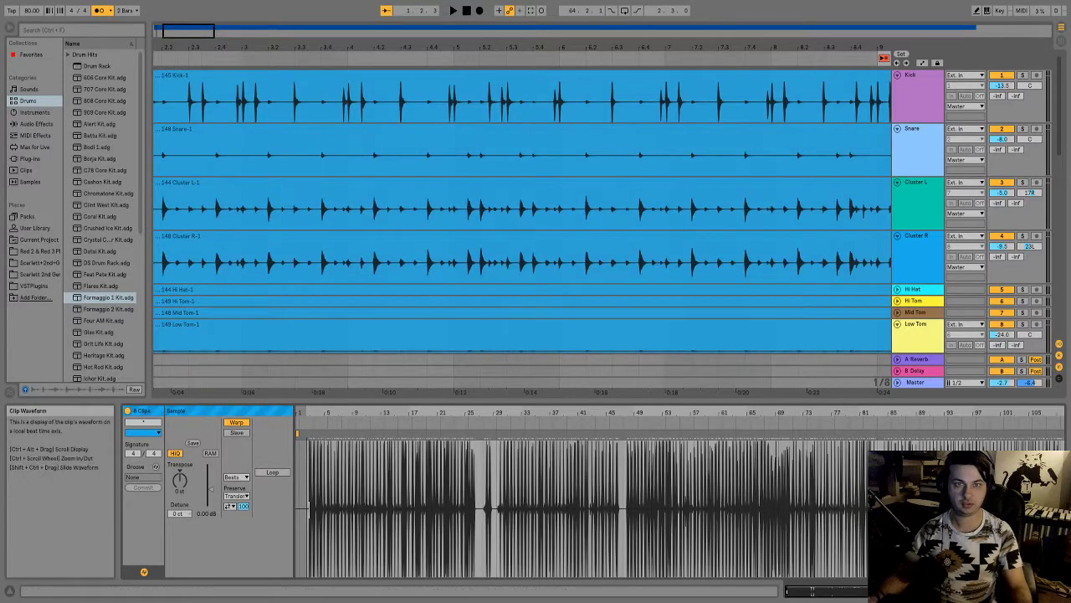
pyautogui.press('space')
pyautogui.press('space')
pyautogui.press('space')
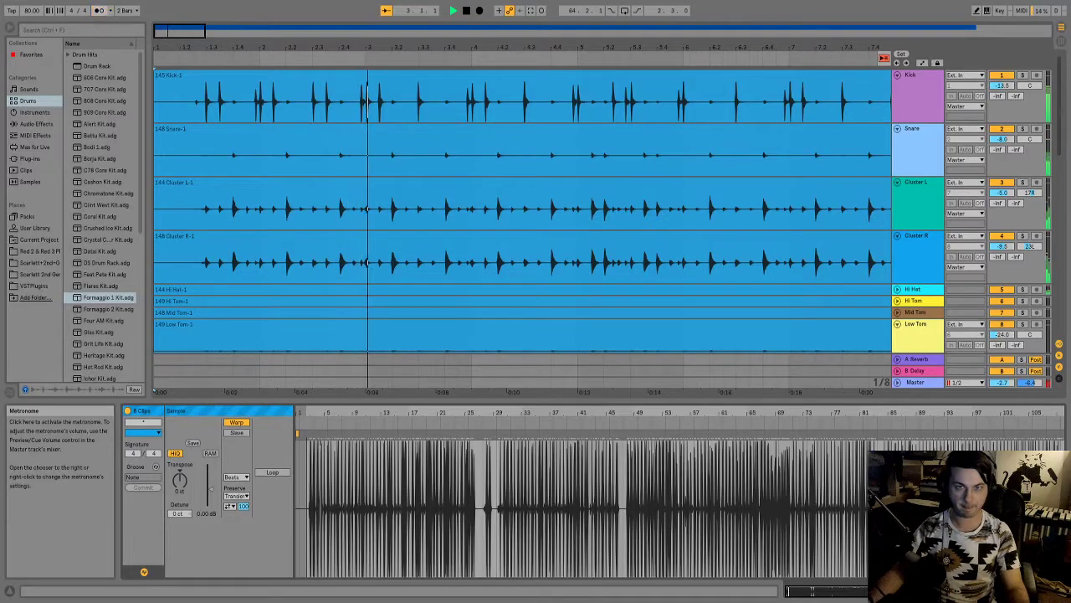
# - Return to Session View during playback, open the Formaggio 1 track's devices and check the drum tracks' mixer levels
pyautogui.press('Tab')
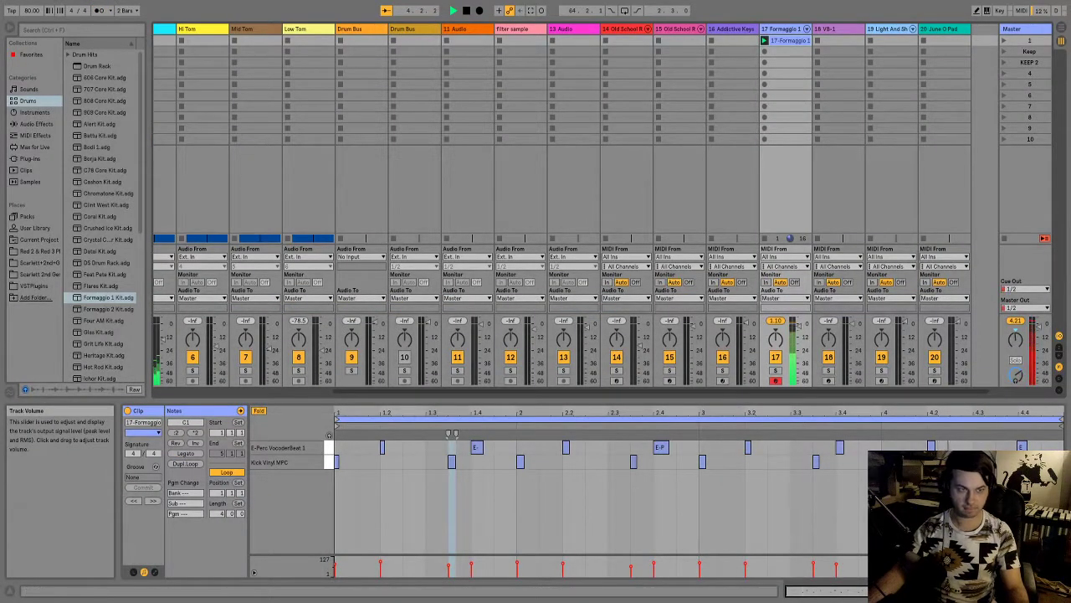
pyautogui.doubleClick(784, 29)
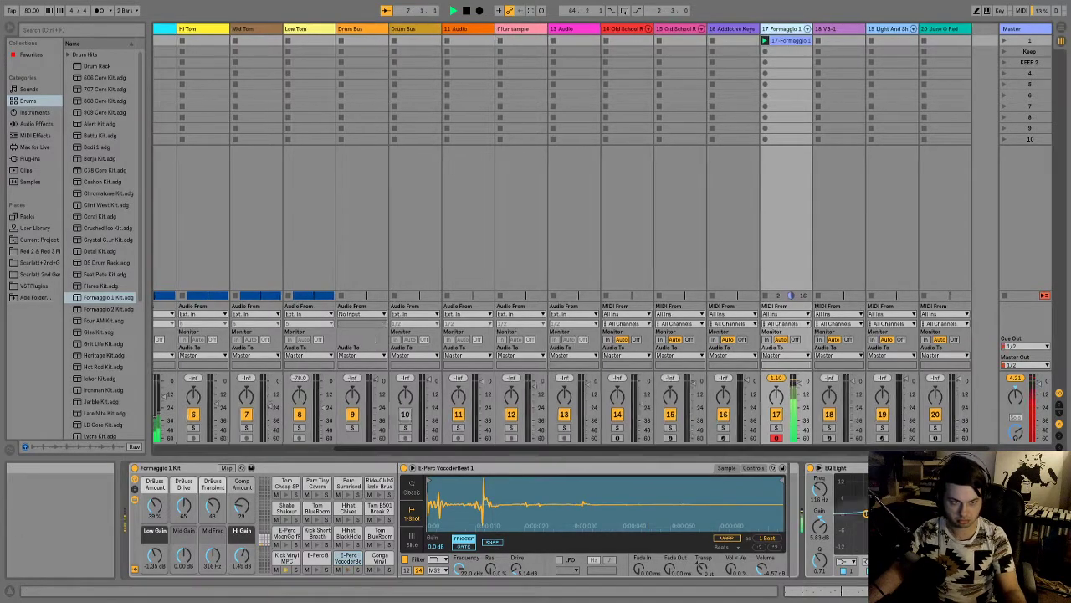
pyautogui.hscroll(1, 575, 234)
pyautogui.hscroll(-5, 576, 235)
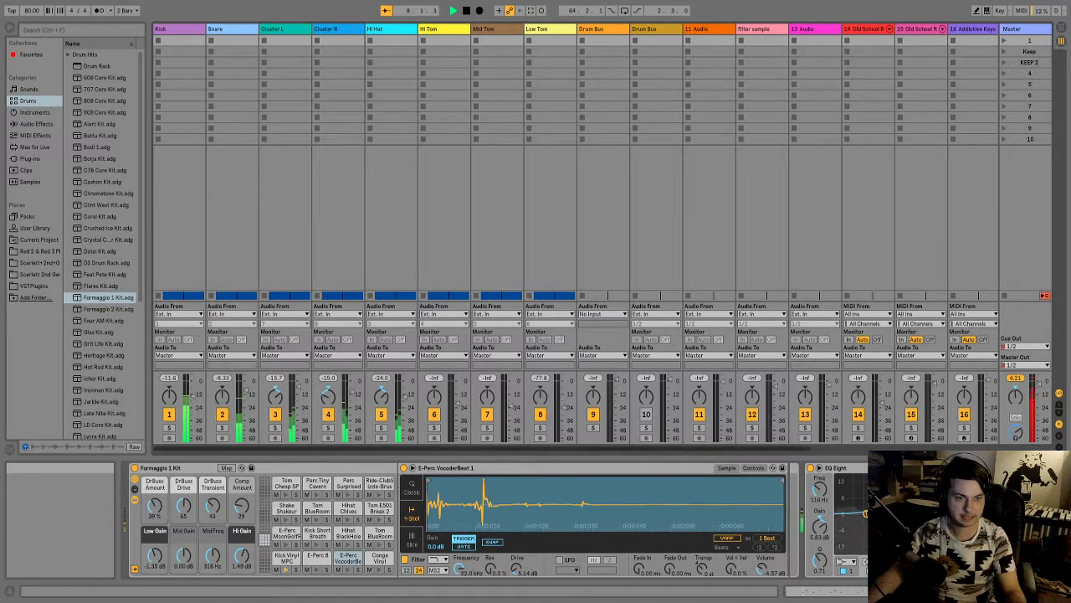
# - Hot-swap the Kick Vinyl MPC pad, audition E-Kick 2 and neighbouring kick samples, and load E-Kick 4.aif
pyautogui.click(287, 558)
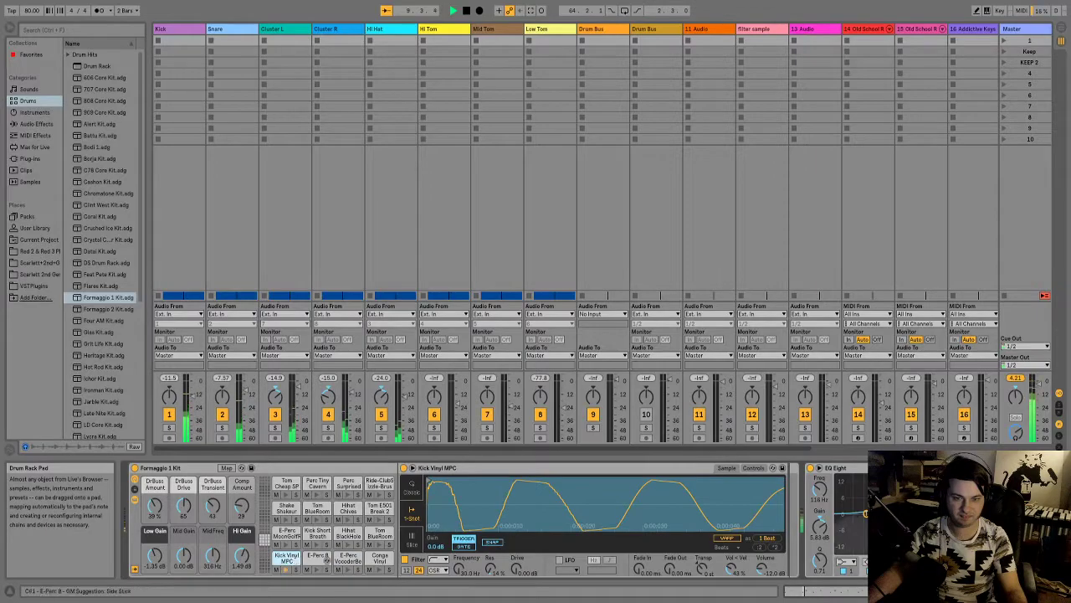
pyautogui.click(294, 560)
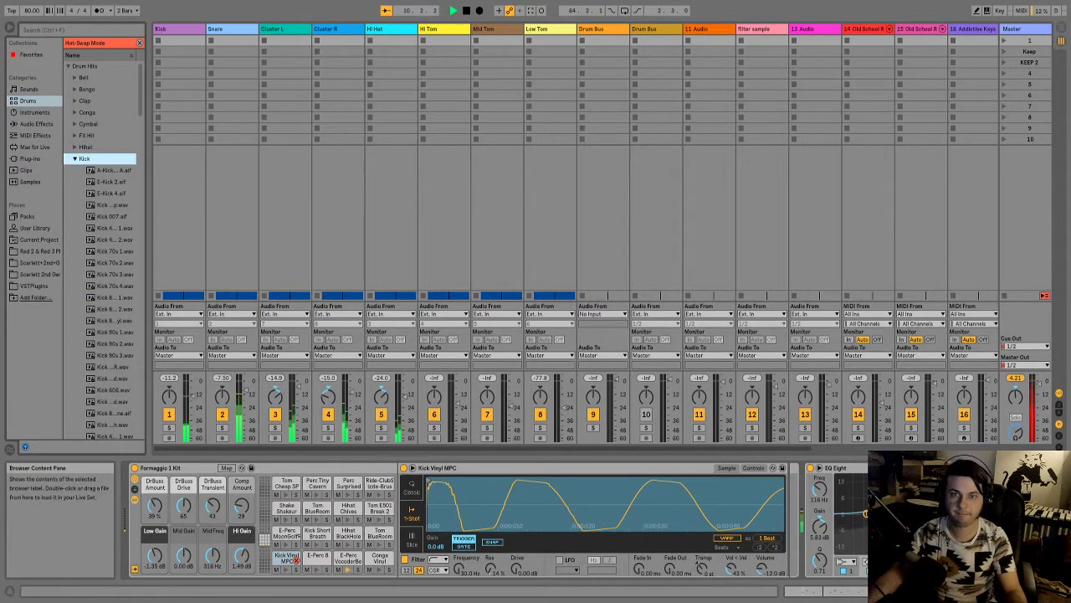
pyautogui.moveTo(142, 251); pyautogui.dragTo(257, 251)
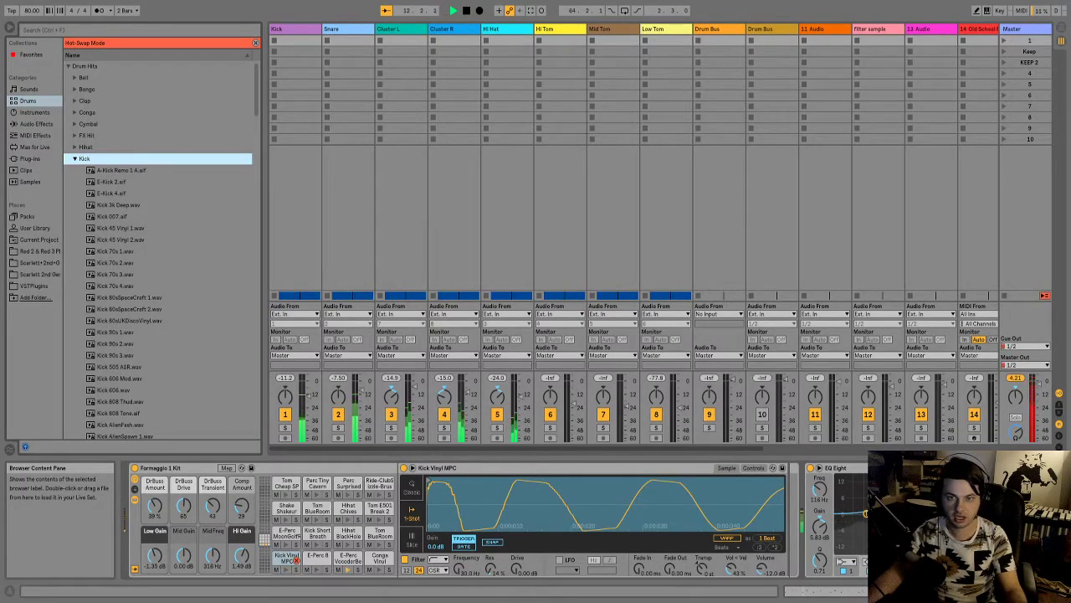
pyautogui.click(111, 182)
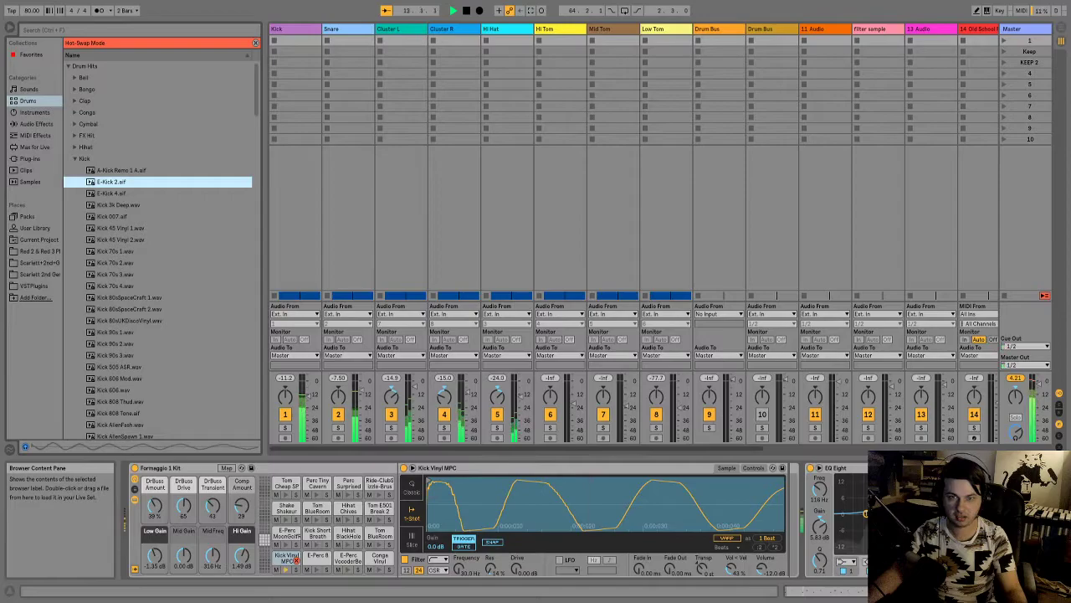
pyautogui.press('Down')
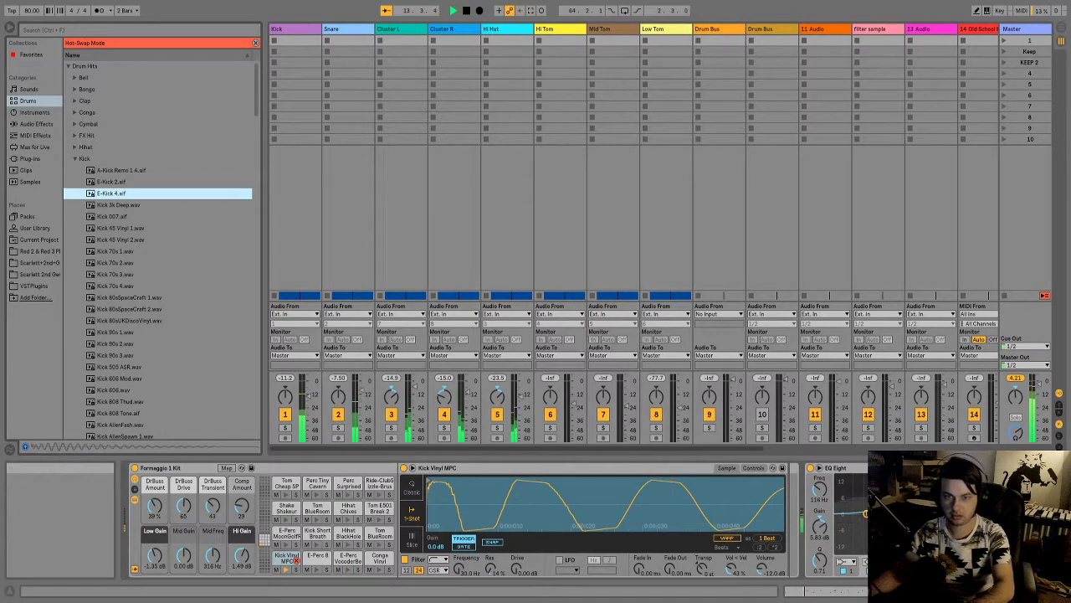
pyautogui.press('Down')
pyautogui.press('Up')
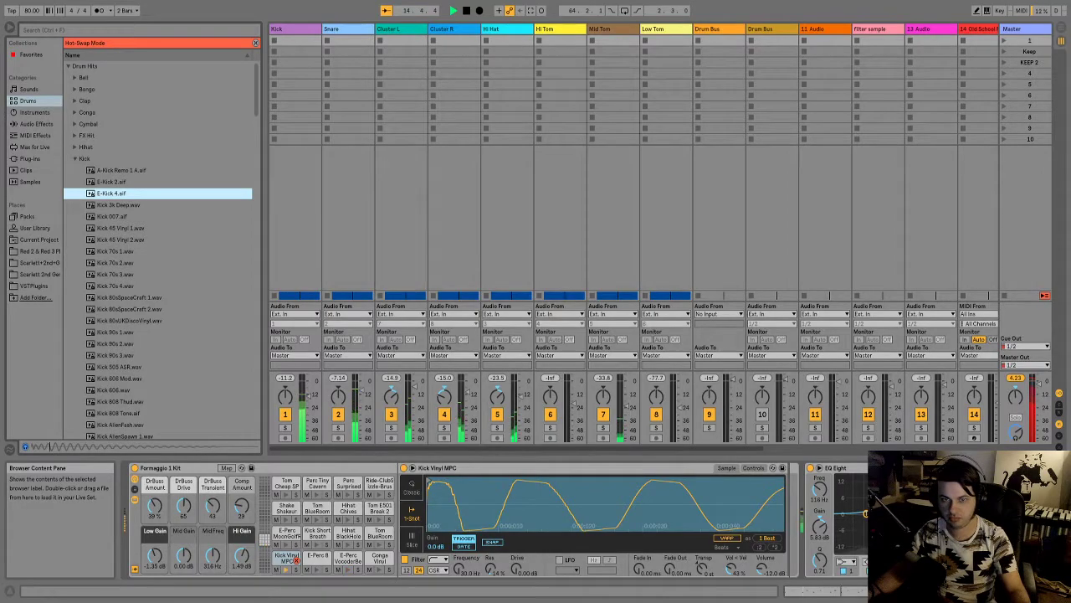
pyautogui.press('Return')
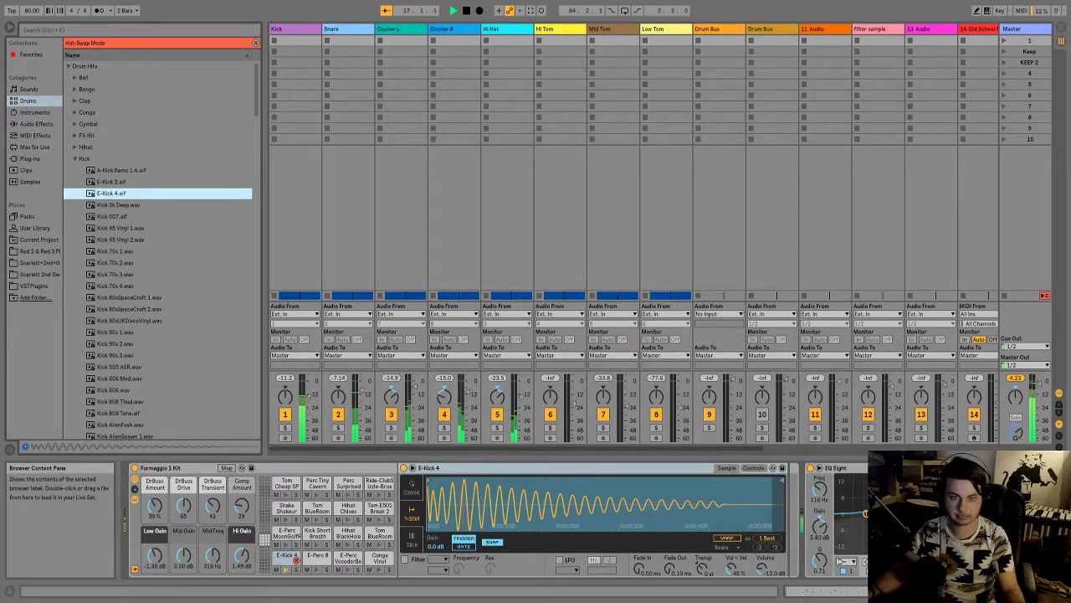
# - Reopen the Formaggio 1 clip's notes in Session View and play the clip to hear the new kick
pyautogui.moveTo(516, 448); pyautogui.dragTo(617, 448)
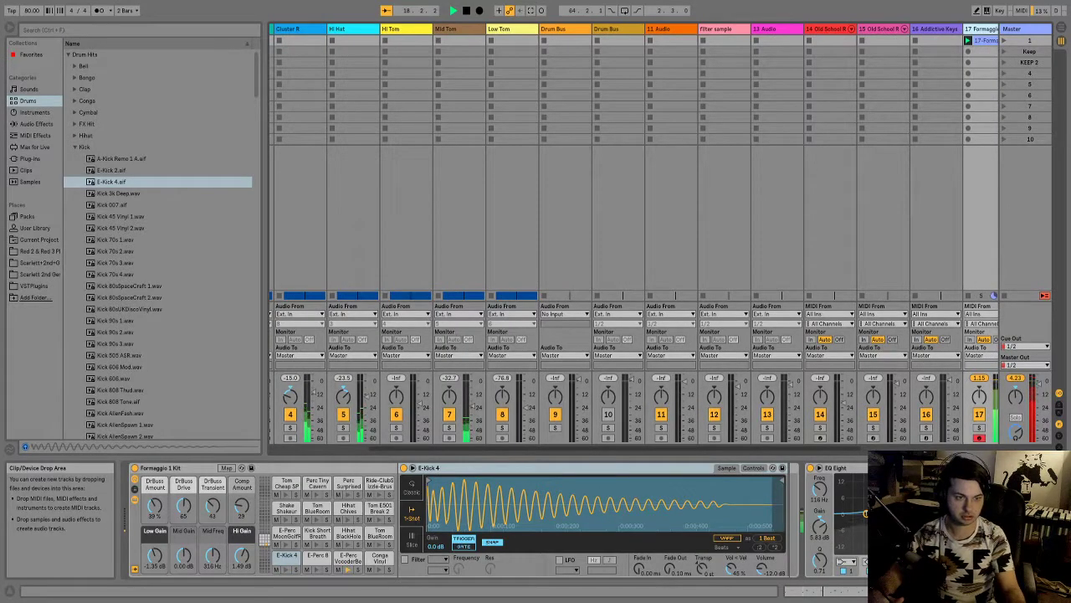
pyautogui.hscroll(3, 636, 167)
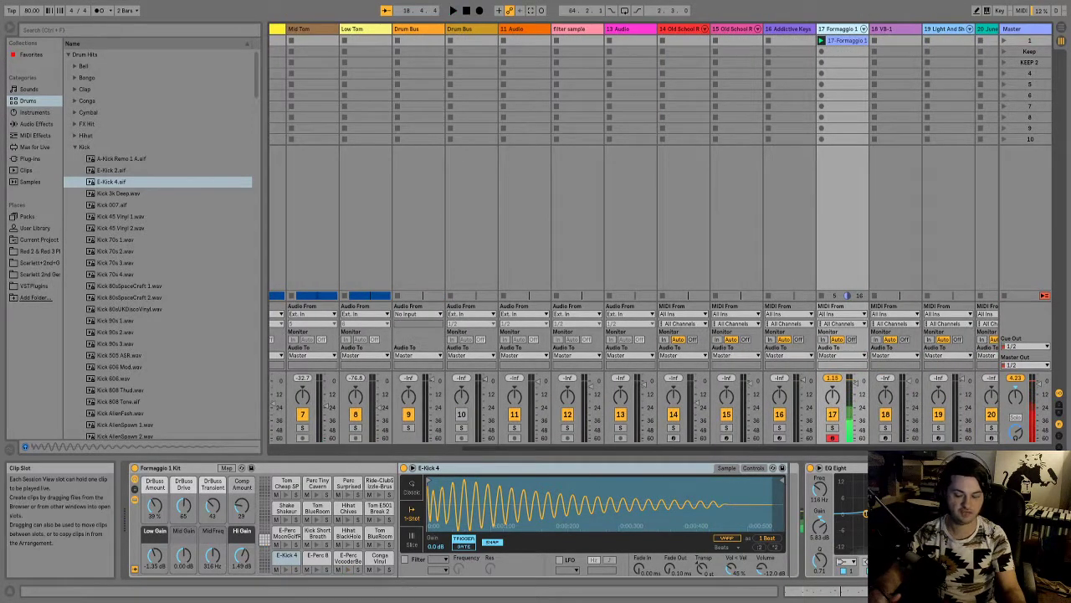
pyautogui.press('Tab')
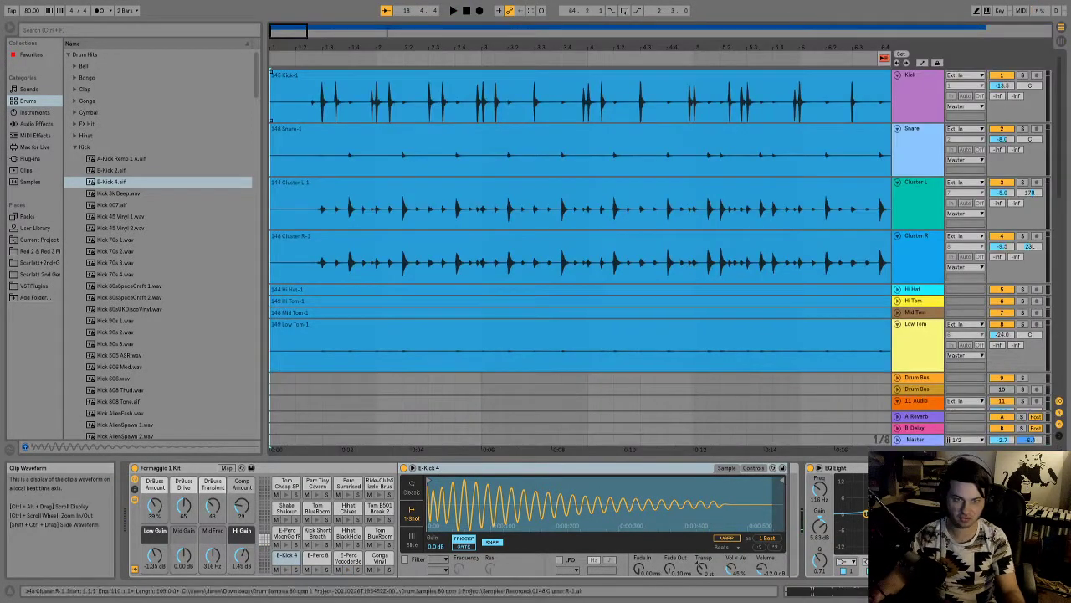
pyautogui.press('Tab')
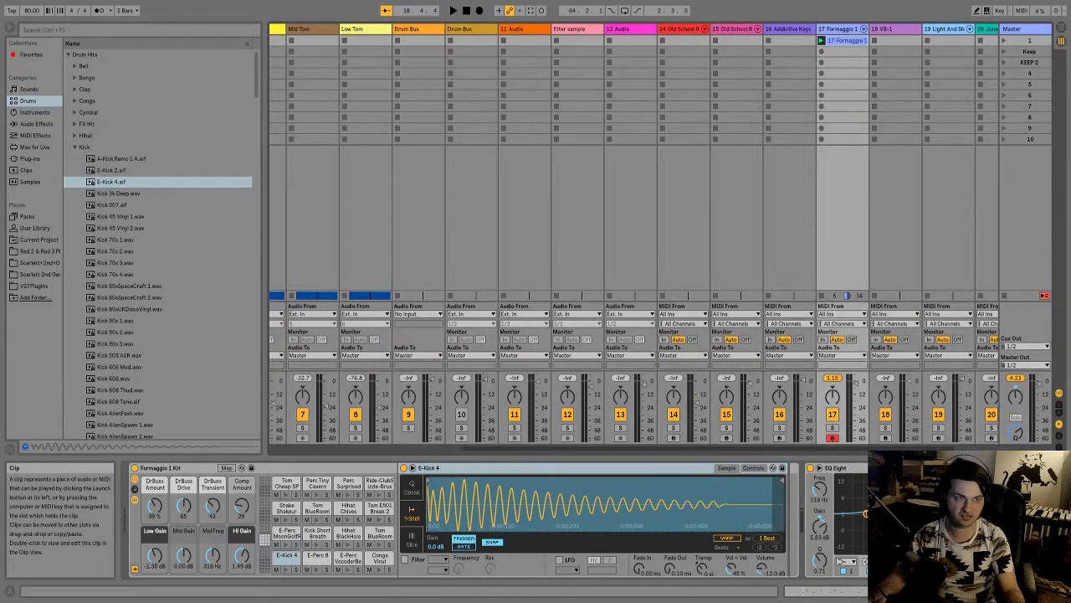
pyautogui.hotkey('shift', 'Tab')
pyautogui.press('space')
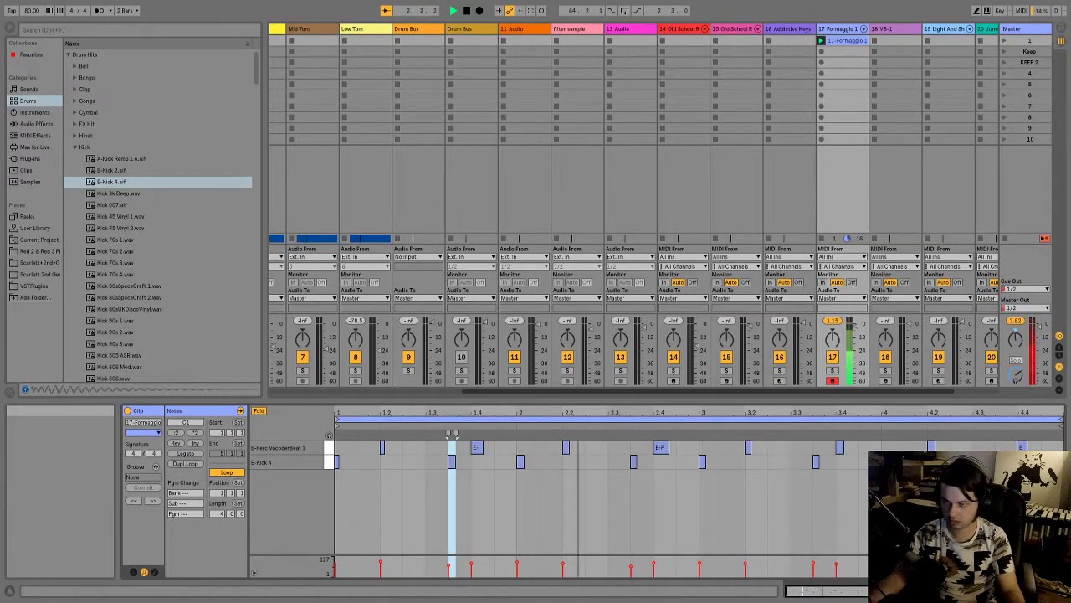
pyautogui.press('space')
# - Enable Draw Mode and add E-Kick 4 notes at 1.1.3 and 1.3.1 with the clip playing
pyautogui.press('b')
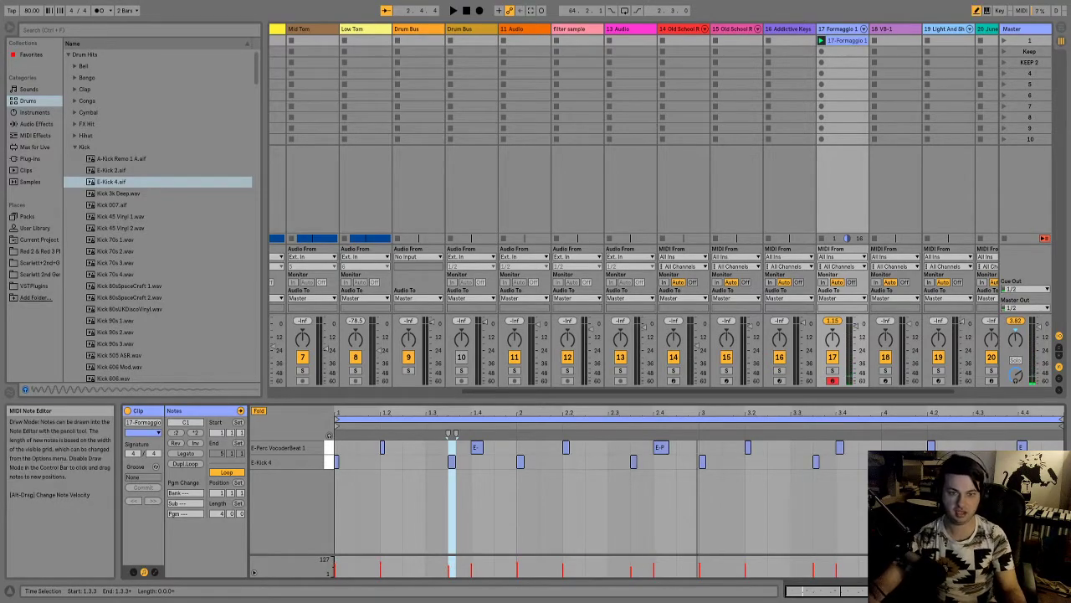
pyautogui.click(369, 461)
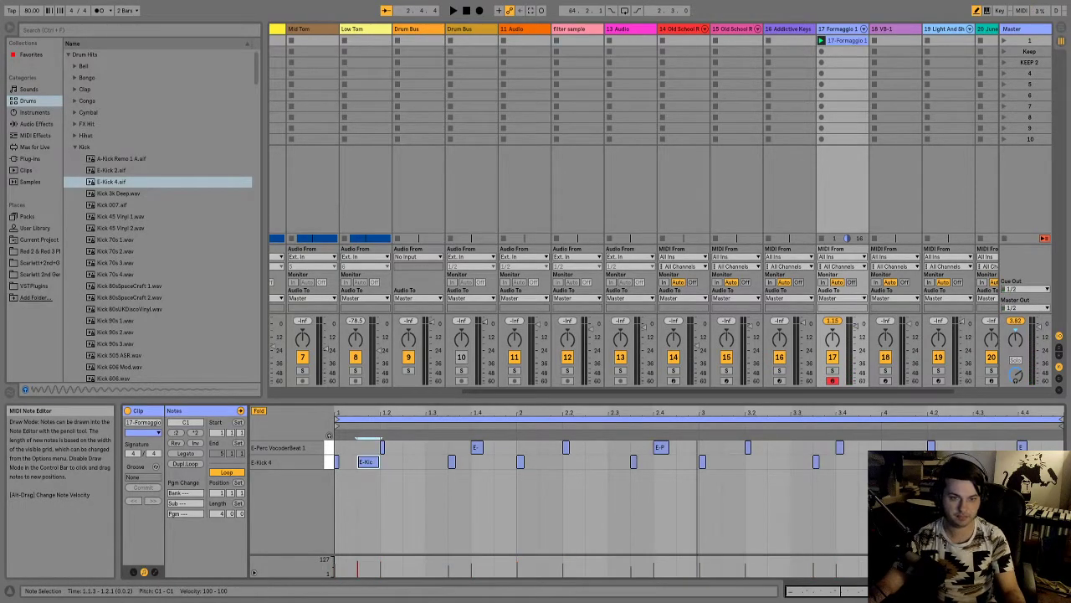
pyautogui.press('space')
pyautogui.click(434, 461)
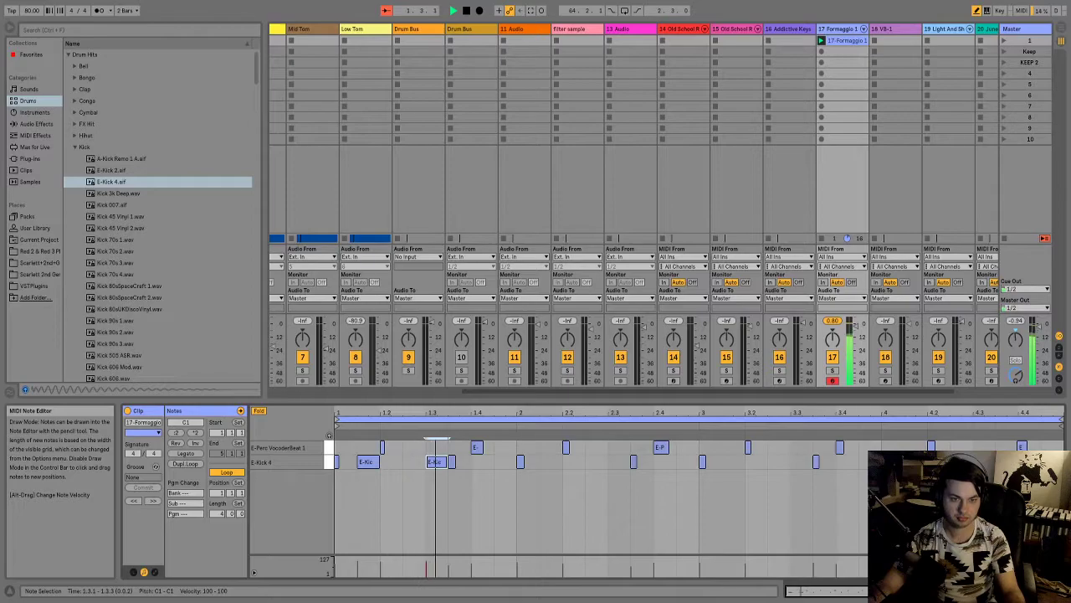
# - Add E-Kick 4 notes at 2.1.3, 2.3.1 and 3.1.3 in the Formaggio 1 clip and delete the one at 2.4.3
pyautogui.click(546, 462)
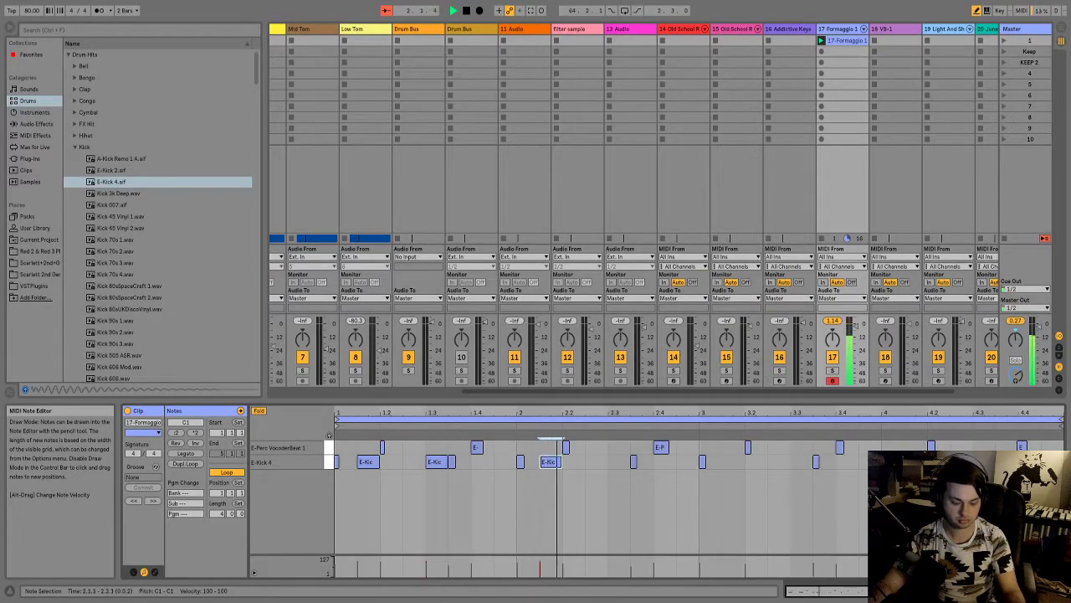
pyautogui.click(618, 461)
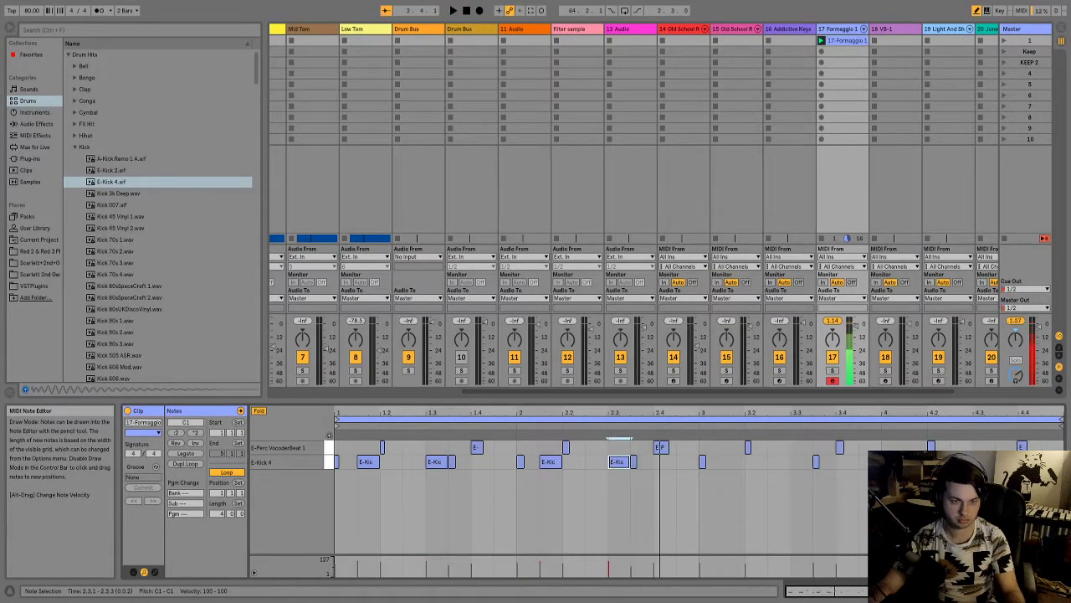
pyautogui.press('space')
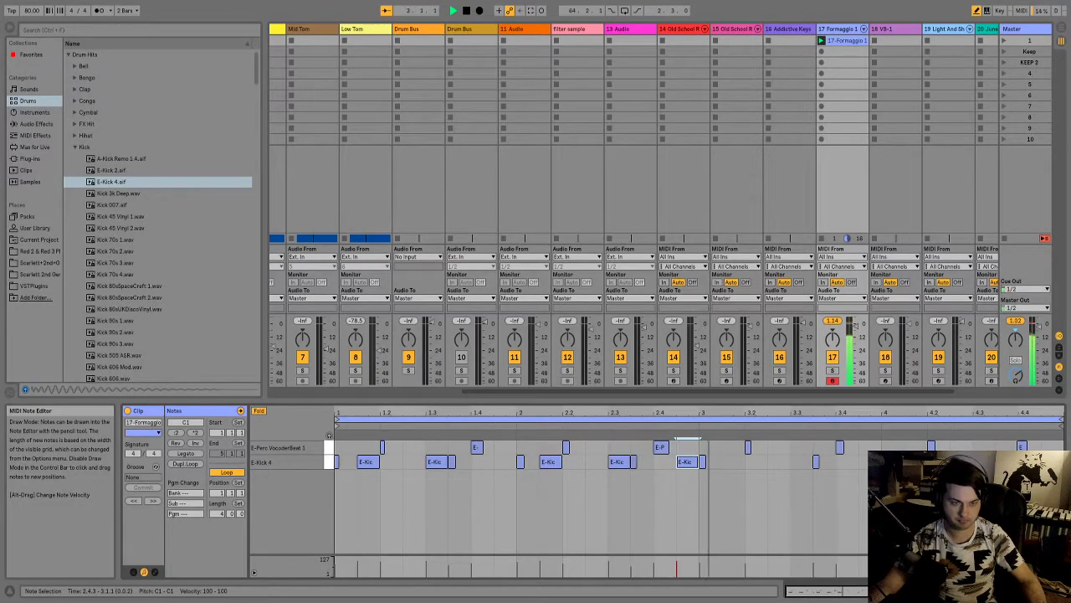
pyautogui.press('Delete')
pyautogui.press('space')
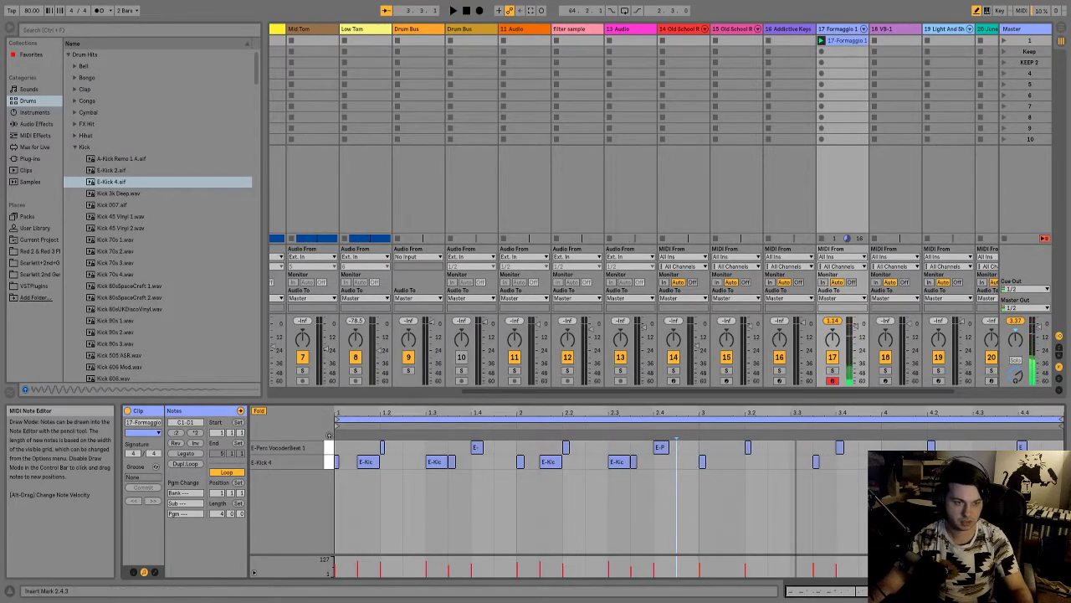
pyautogui.click(732, 462)
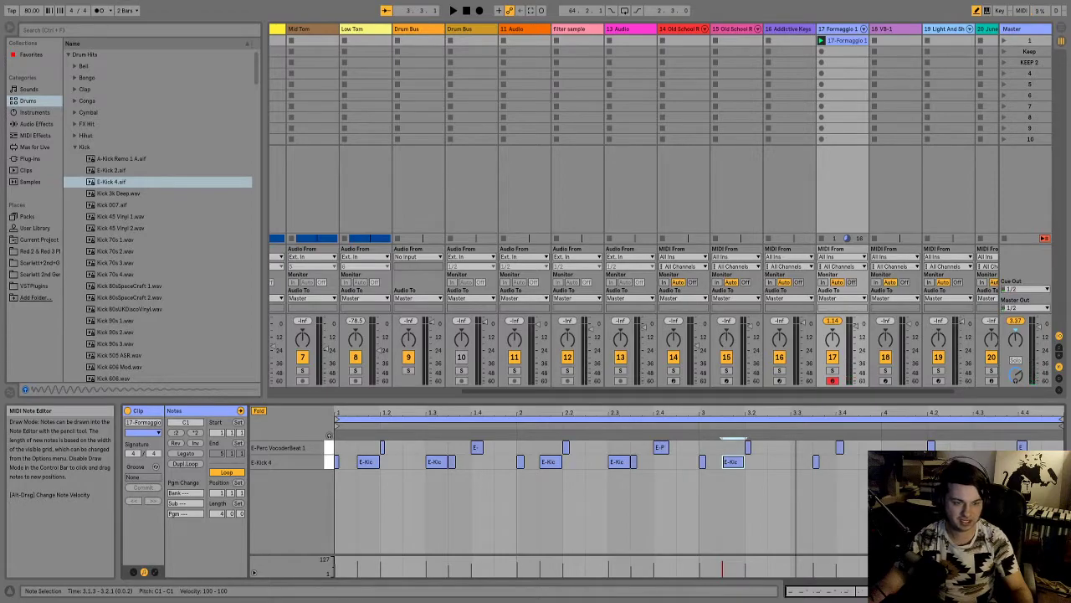
pyautogui.press('space')
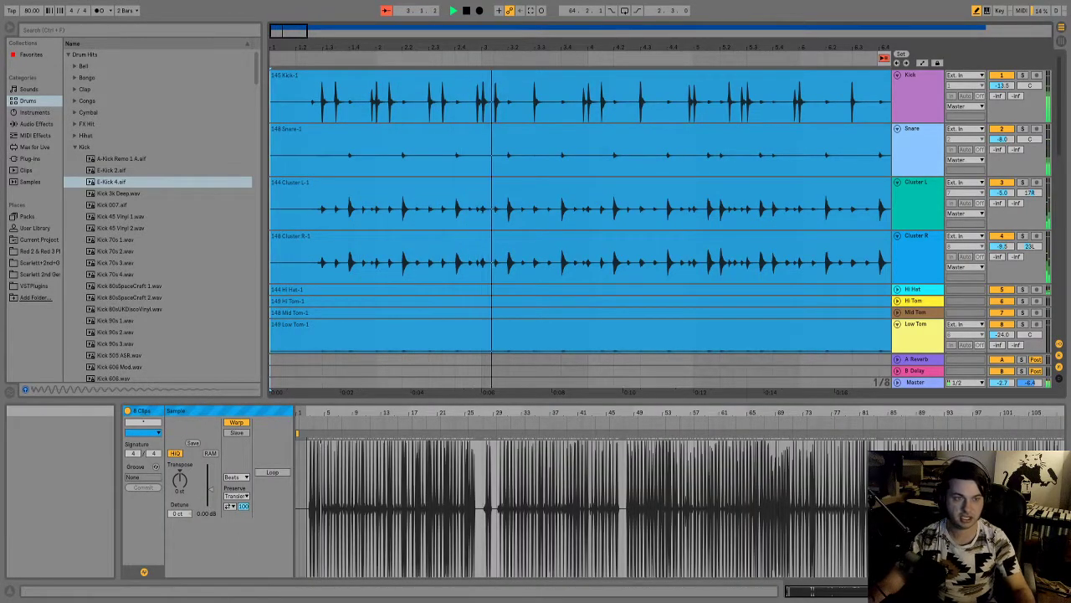
# - Listen to several sections of the recorded drums in Arrangement View and check the Formaggio 1 track in Session View
pyautogui.scroll(-1, 580, 228)
pyautogui.press('-')
pyautogui.press('-')
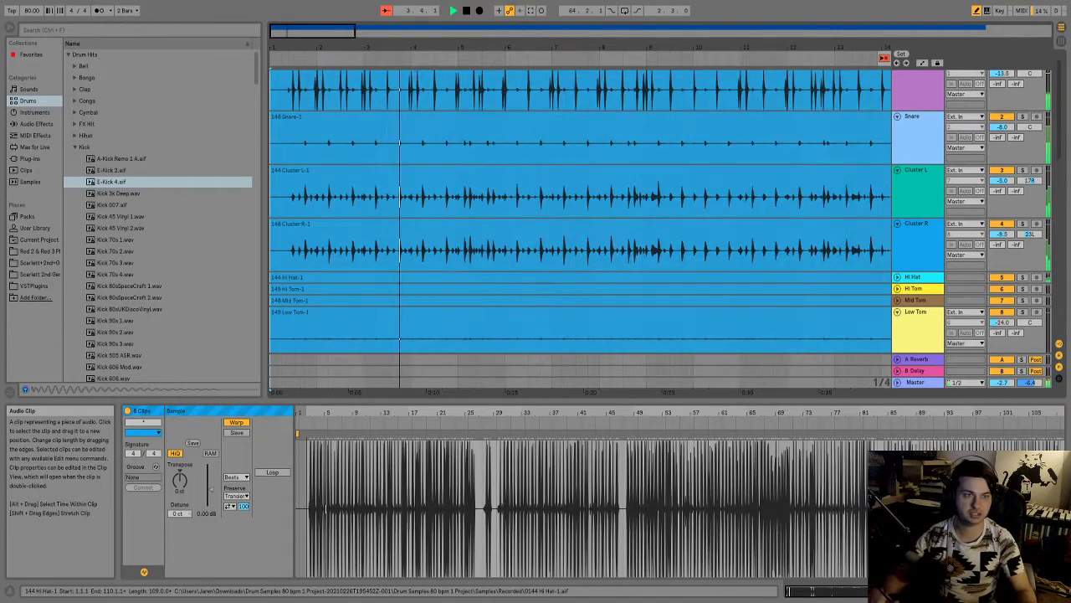
pyautogui.click(785, 58)
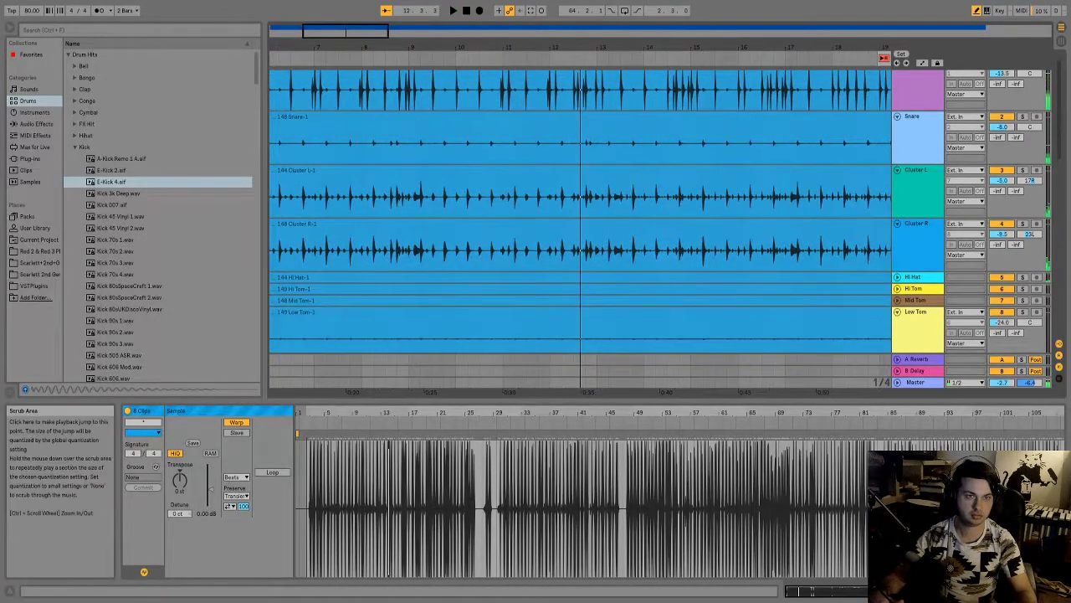
pyautogui.scroll(1, 580, 58)
pyautogui.press('space')
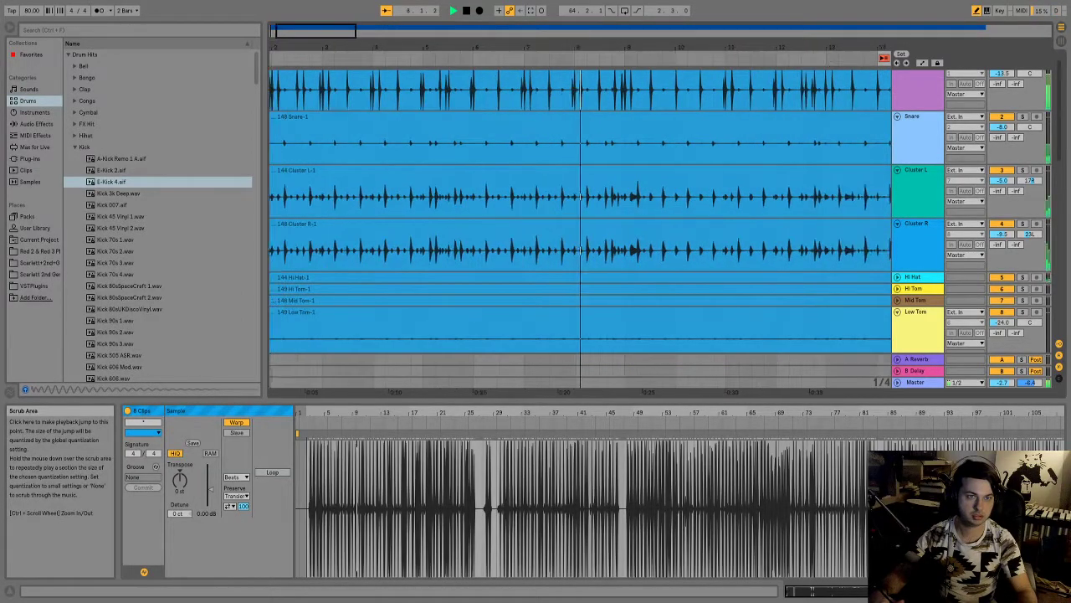
pyautogui.press('Tab')
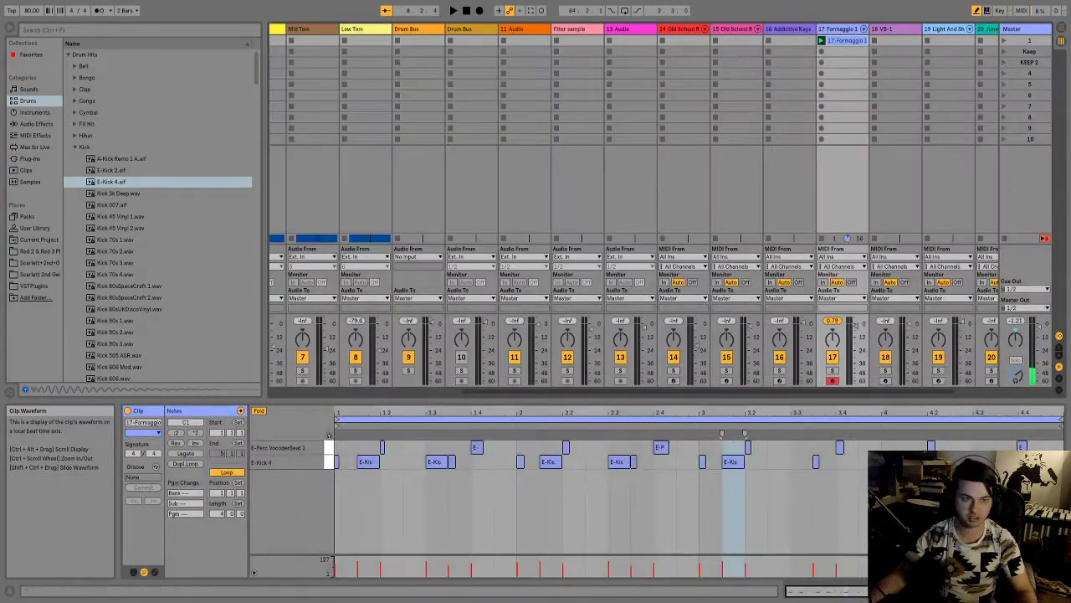
pyautogui.moveTo(708, 391); pyautogui.dragTo(752, 391)
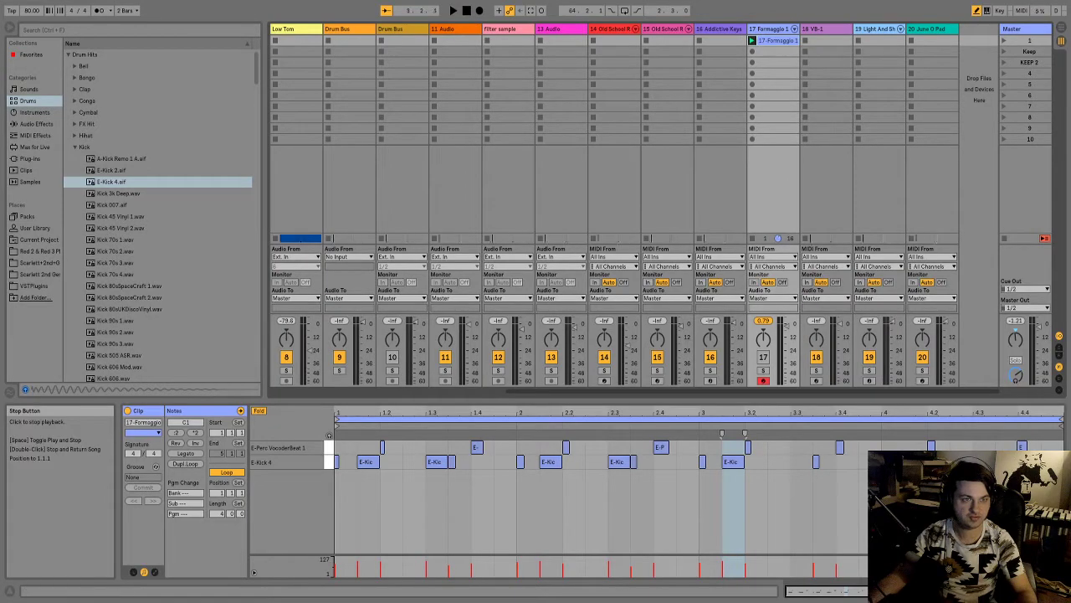
pyautogui.press('Tab')
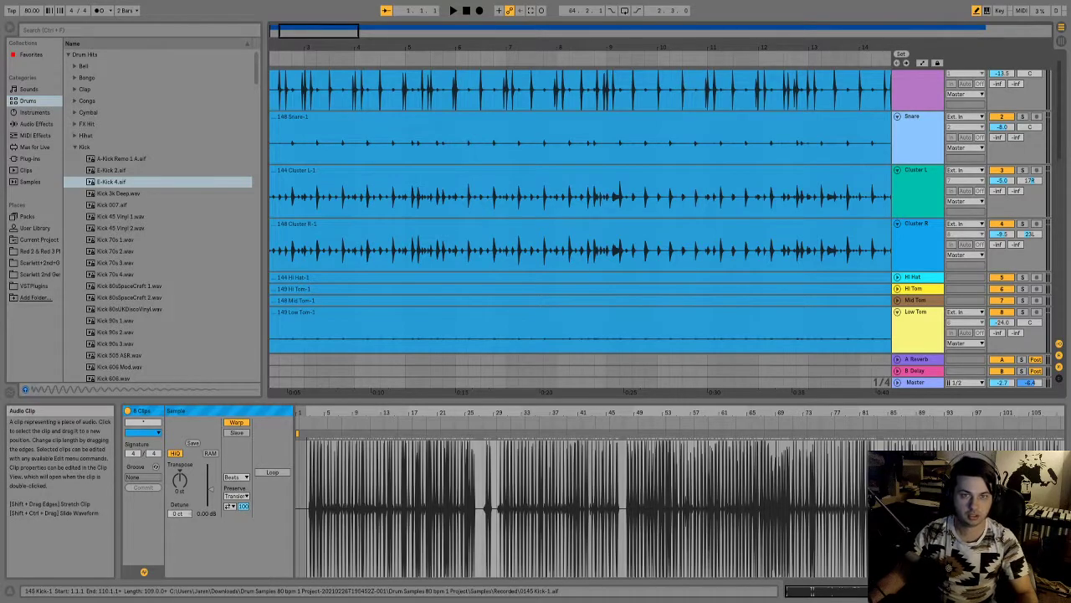
# - Enable the metronome and replay the recorded drums against it, stopping in bar 13
pyautogui.press('space')
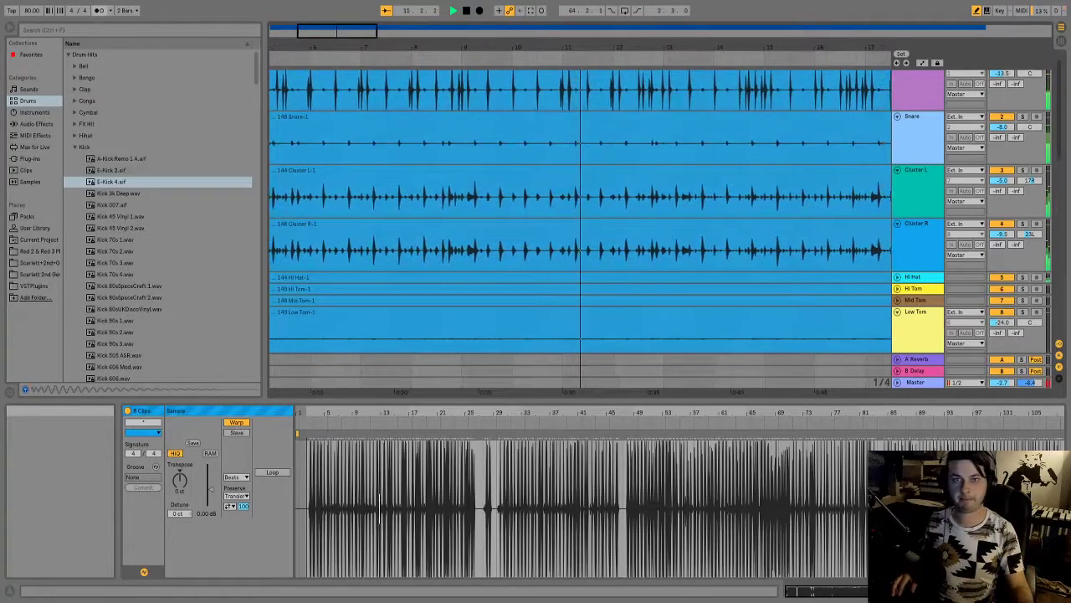
pyautogui.click(99, 10)
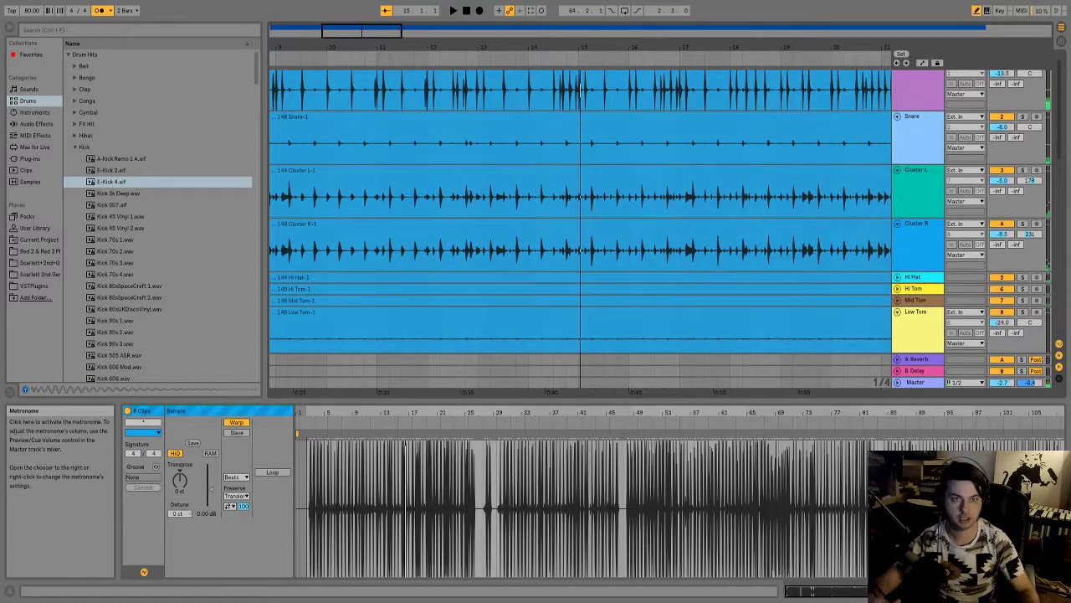
pyautogui.click(416, 58)
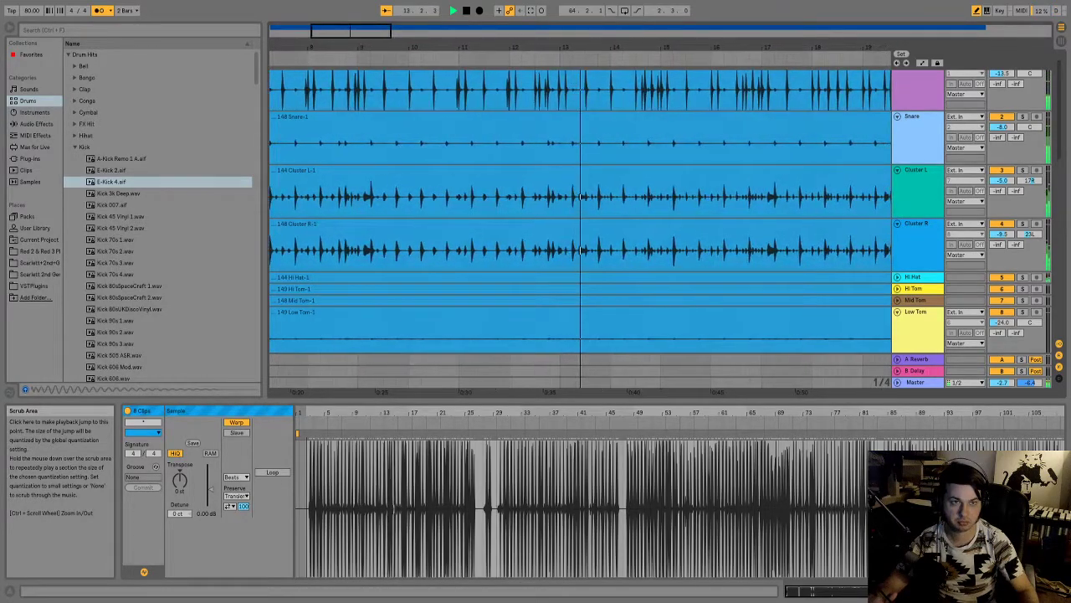
pyautogui.press('space')
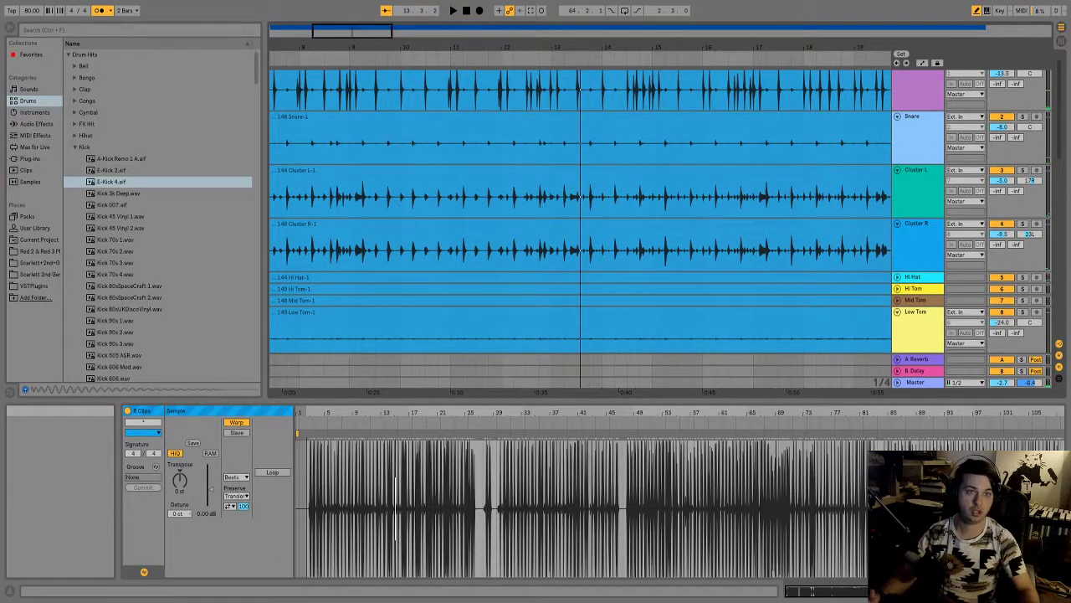
# - Split the recorded drum clips at 13.3.1 on all eight tracks from Kick through Low Tom
pyautogui.doubleClick(580, 89)
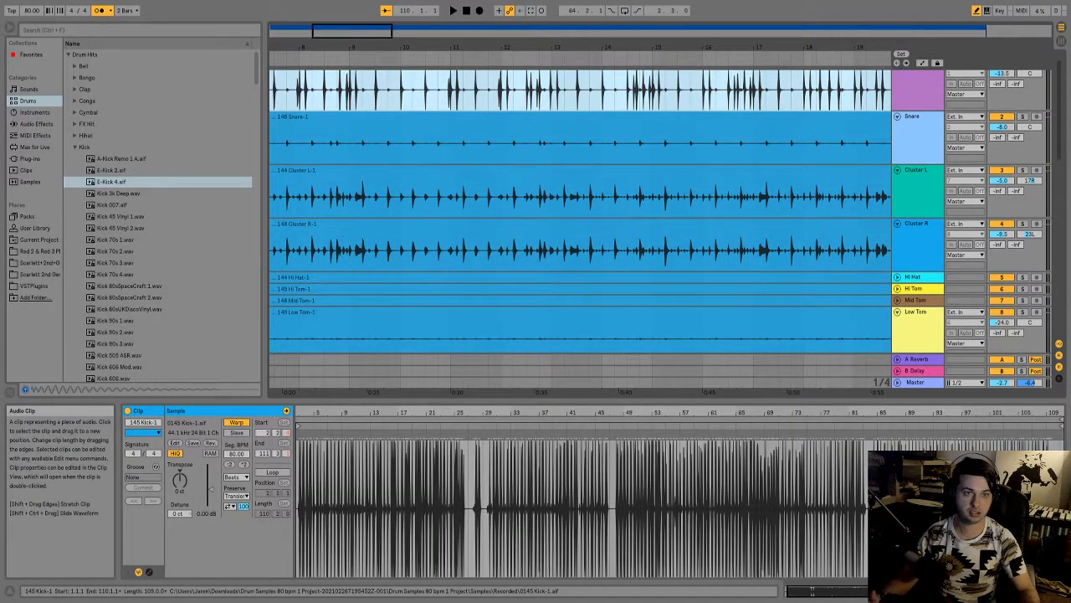
pyautogui.hotkey('ctrl', 'a')
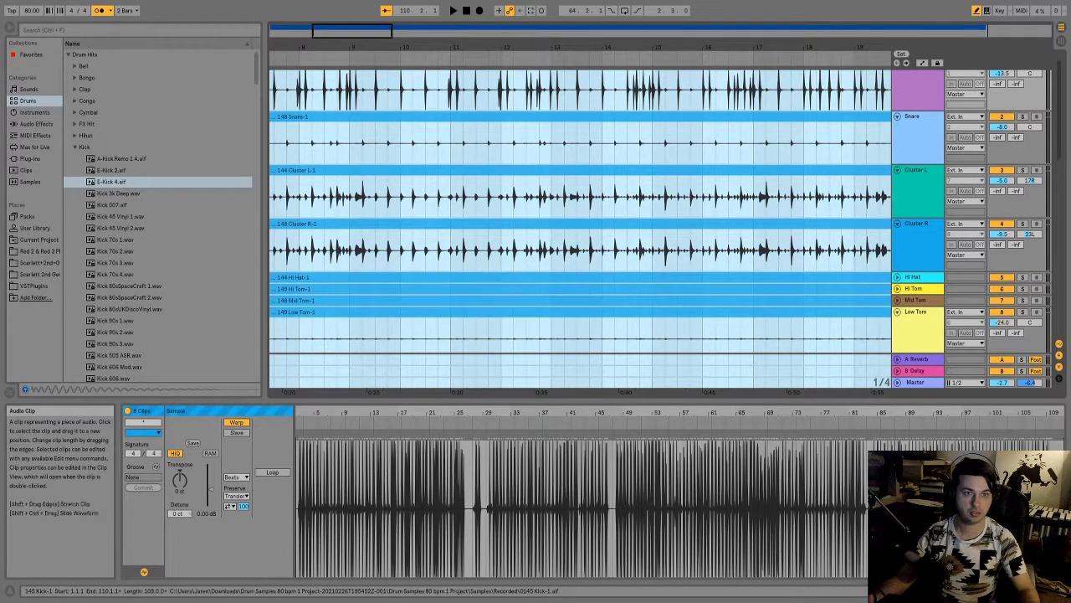
pyautogui.click(576, 90)
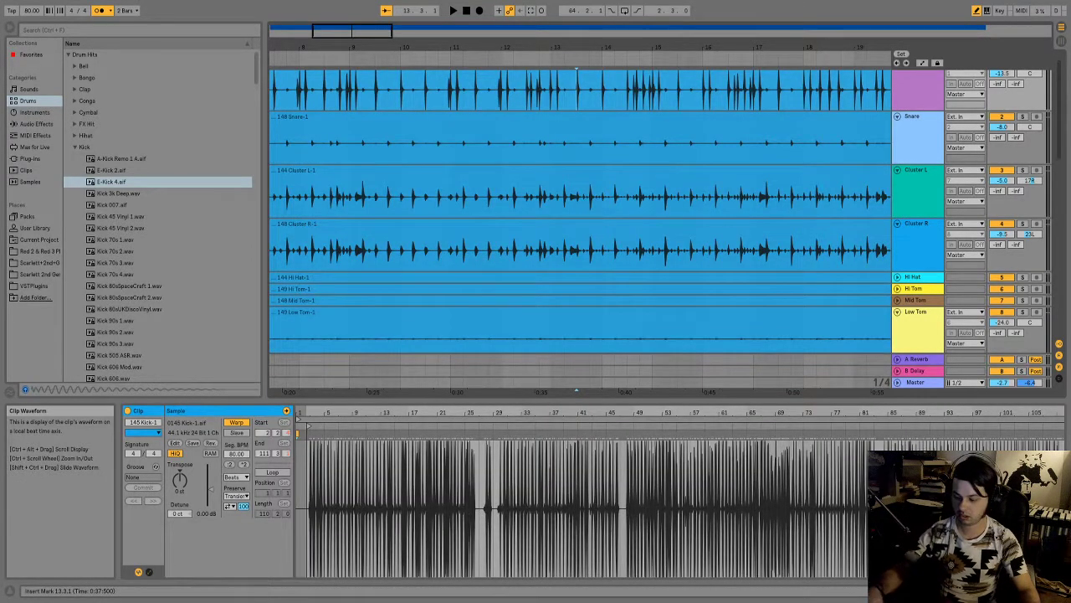
pyautogui.hotkey('ctrl', 'e')
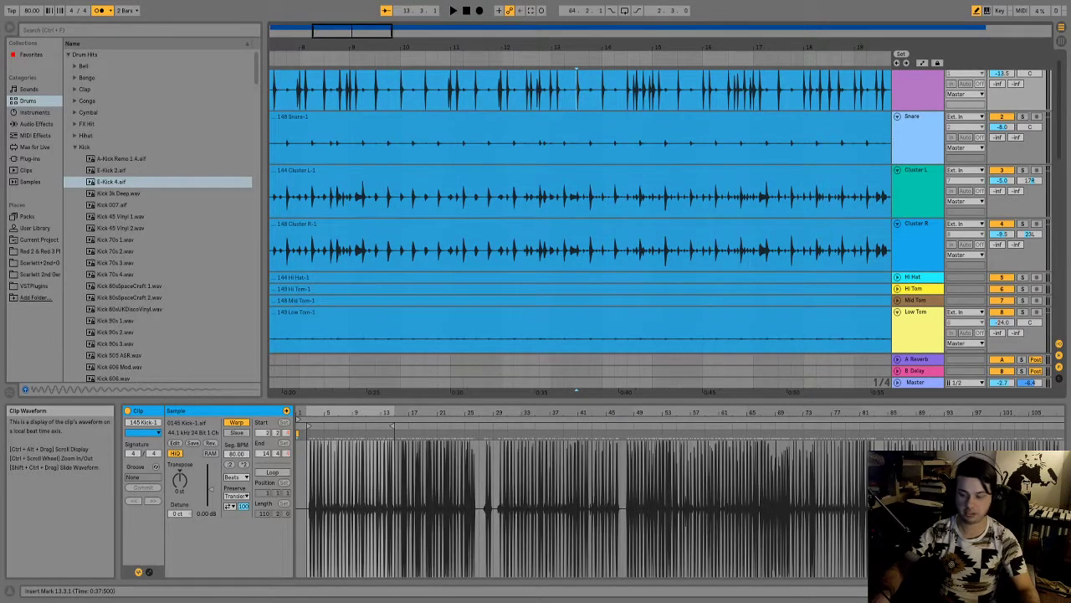
pyautogui.press('Down')
pyautogui.hotkey('ctrl', 'e')
pyautogui.press('Up')
pyautogui.press('Down')
pyautogui.press('Down')
pyautogui.hotkey('ctrl', 'e')
pyautogui.press('Down')
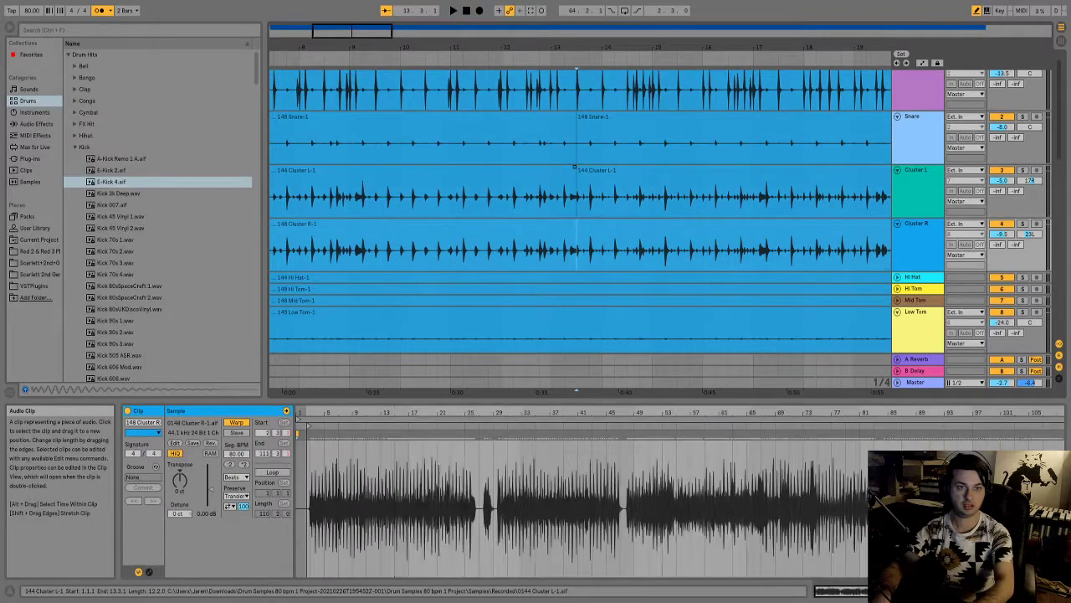
pyautogui.hotkey('ctrl', 'e')
pyautogui.press('Down')
pyautogui.hotkey('ctrl', 'e')
pyautogui.press('Down')
pyautogui.hotkey('ctrl', 'e')
pyautogui.press('Down')
pyautogui.hotkey('ctrl', 'e')
pyautogui.press('Down')
pyautogui.hotkey('ctrl', 'e')
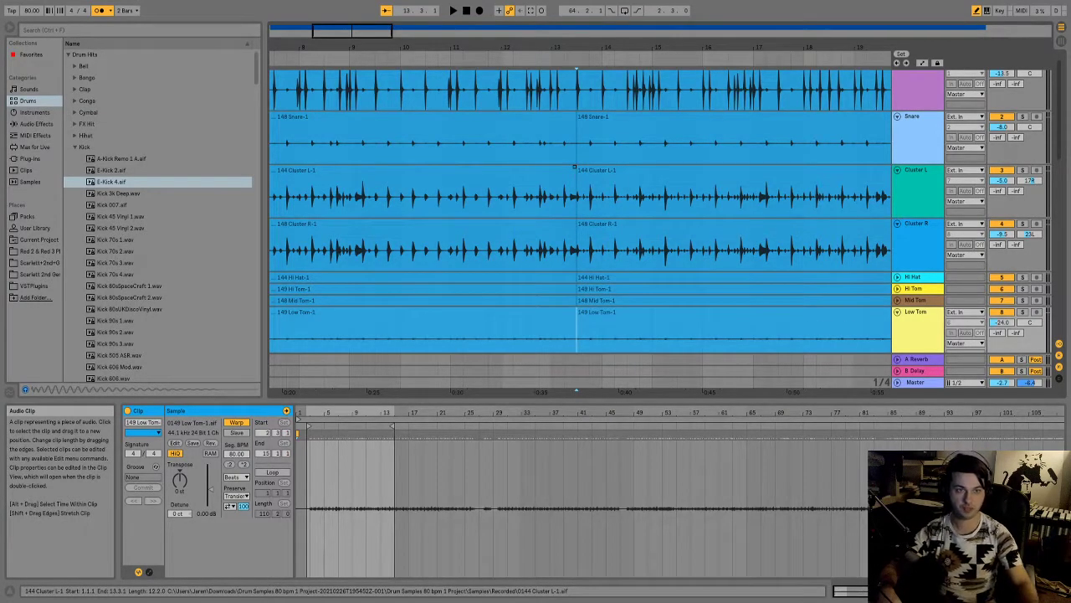
# - Select the Kick clip after the split and play the drums from 13.3.1 to check the cut
pyautogui.scroll(1, 576, 69)
pyautogui.click(578, 74)
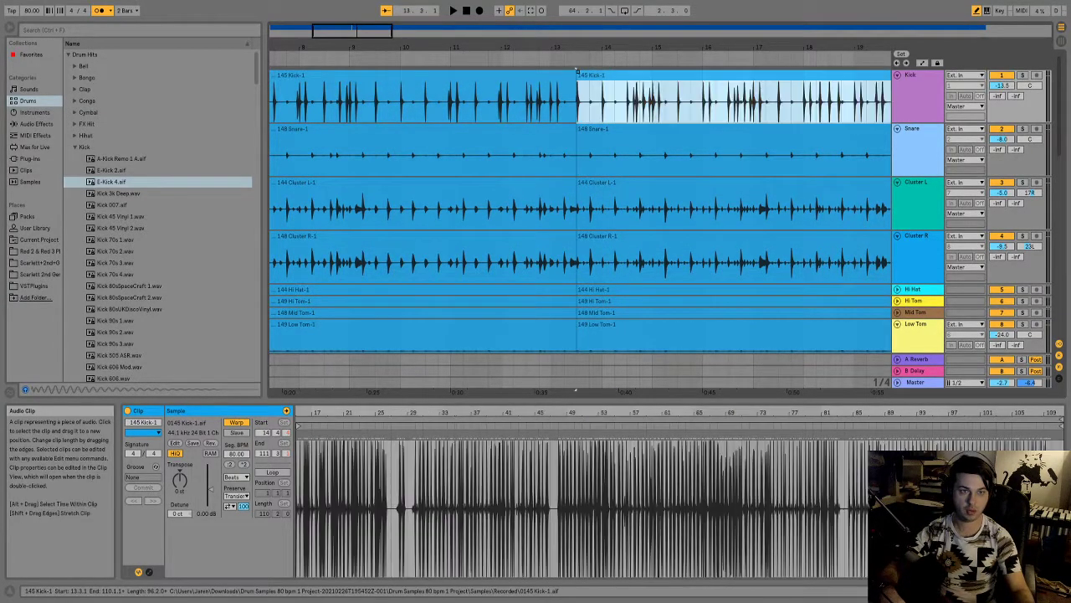
pyautogui.press('space')
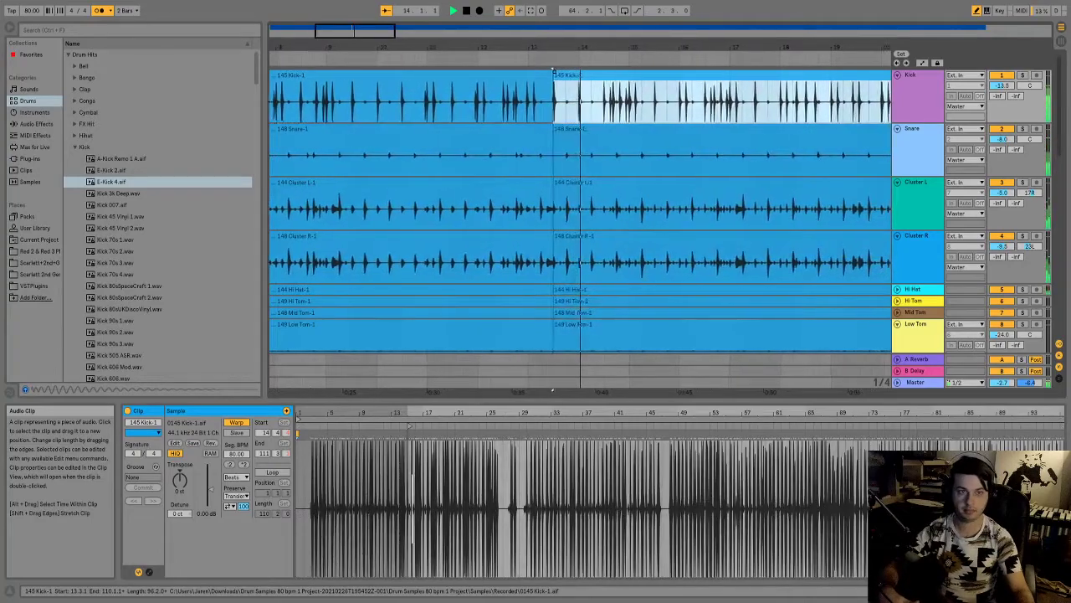
pyautogui.press('space')
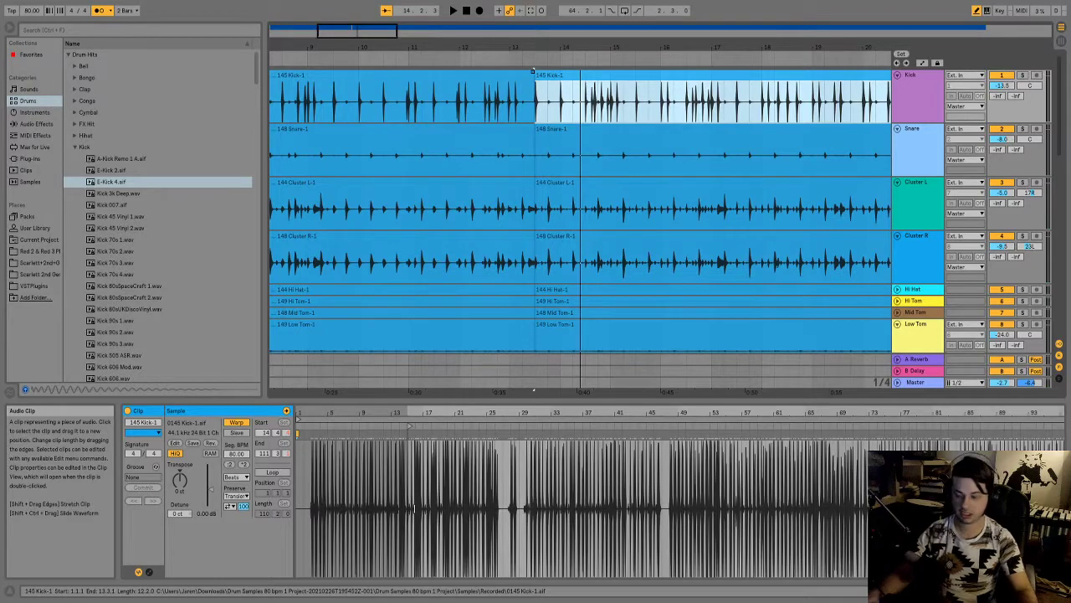
# - Copy all the split drum clips into Session View's first two scene rows, starting at the Kick track
pyautogui.hotkey('ctrl', 'a')
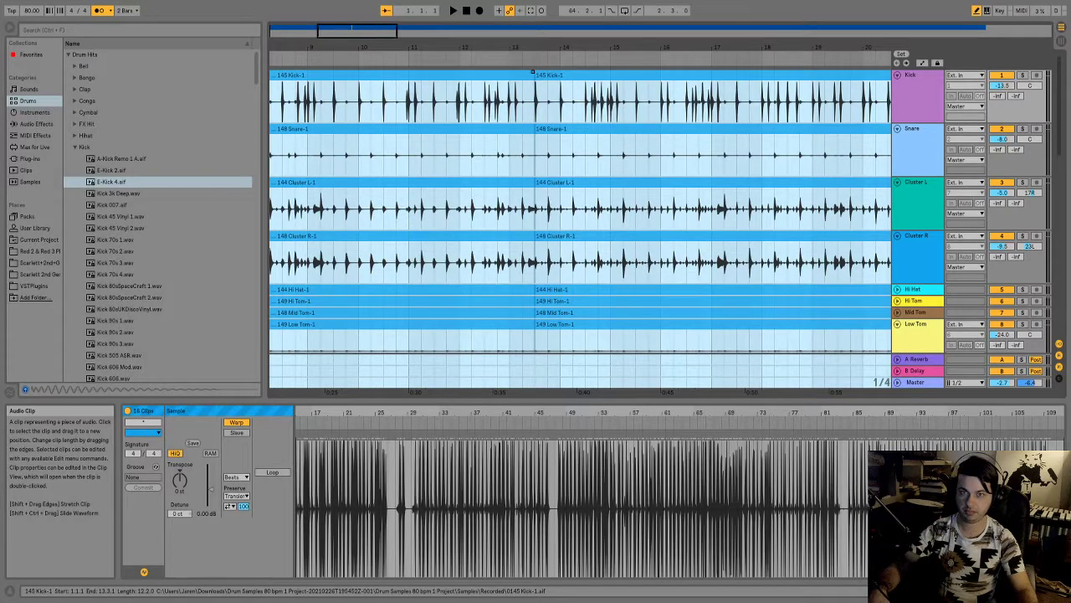
pyautogui.press('Tab')
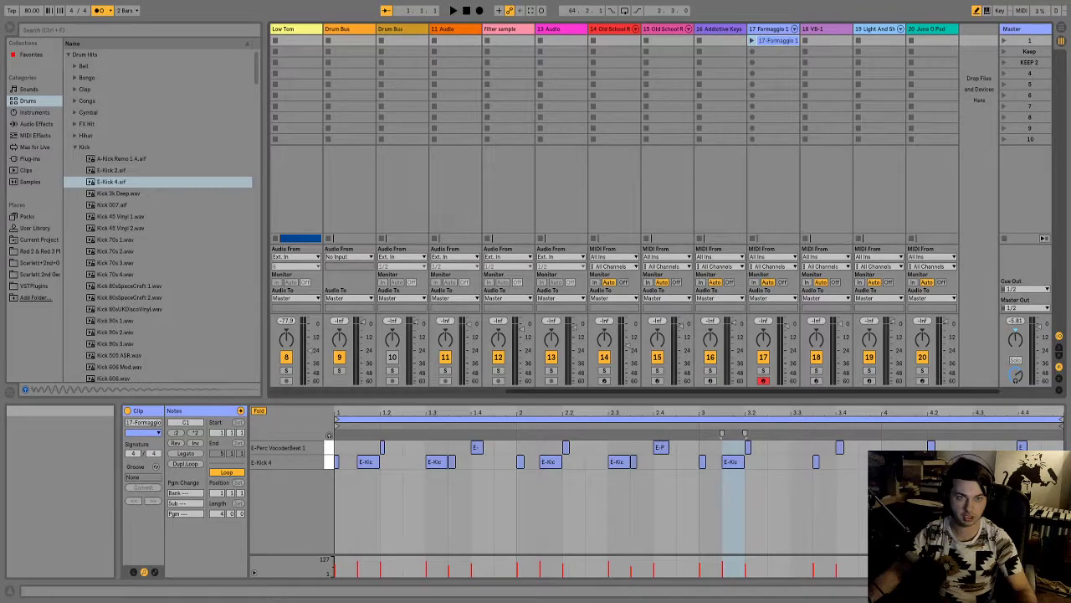
pyautogui.moveTo(751, 390); pyautogui.dragTo(516, 391)
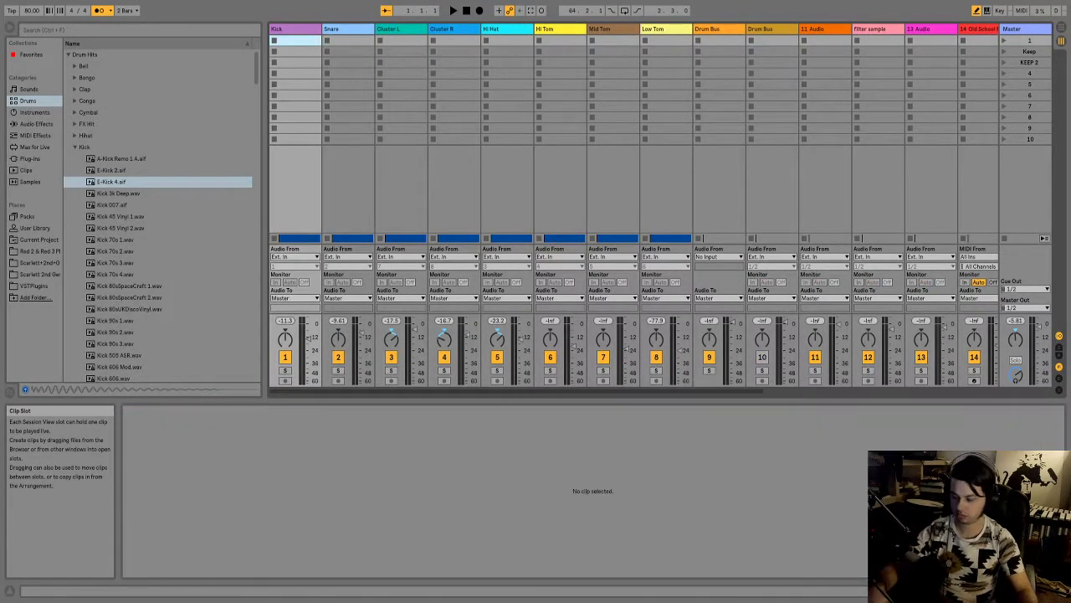
pyautogui.hotkey('ctrl', 'v')
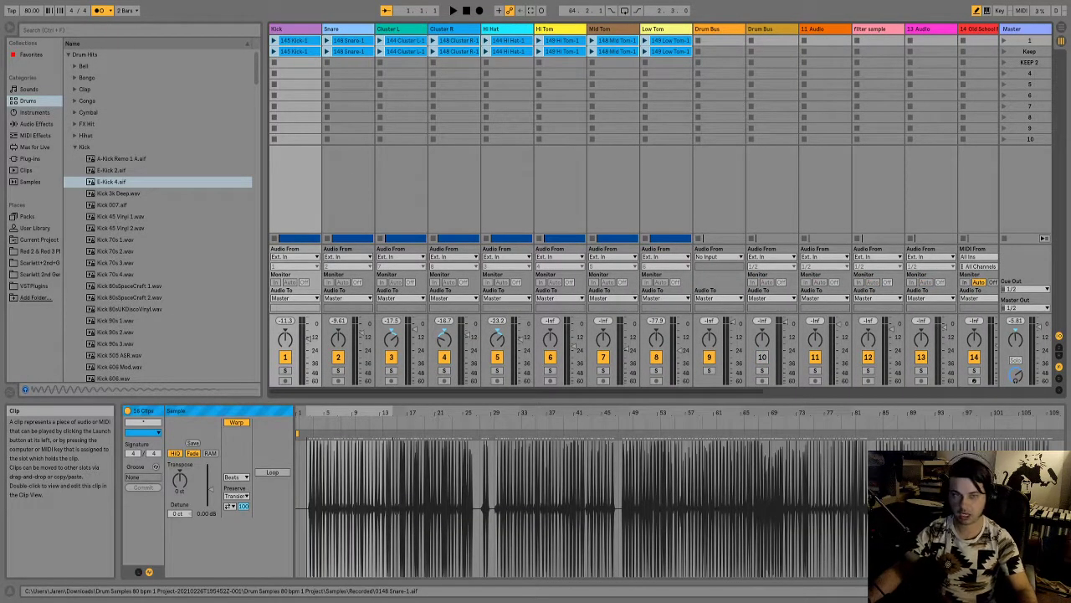
# - Delete all the drum clips from the Arrangement and return to Session View
pyautogui.press('Tab')
pyautogui.press('Delete')
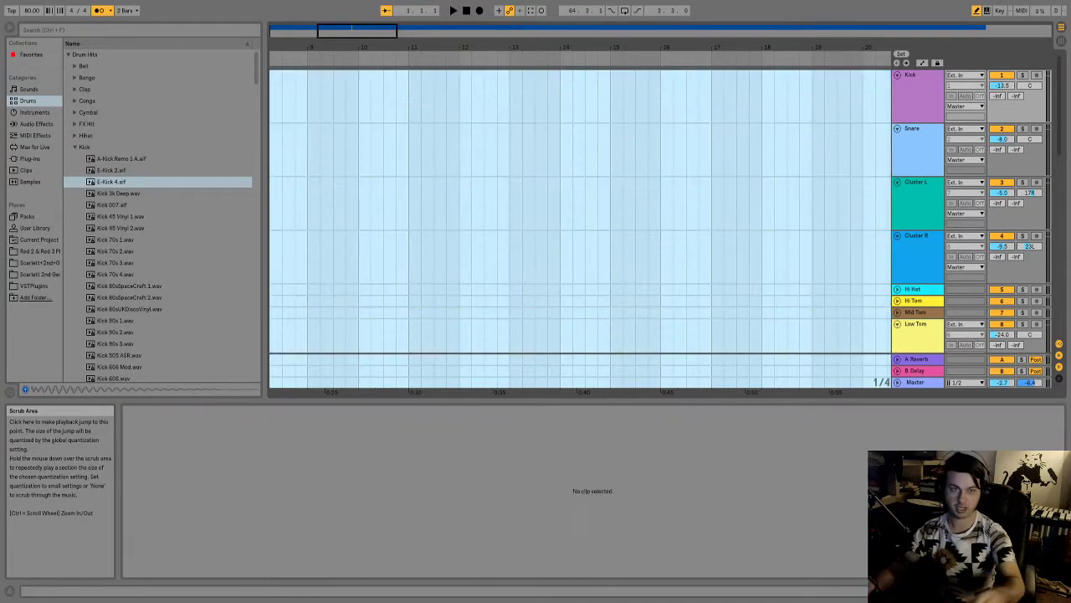
pyautogui.scroll(-6, 580, 229)
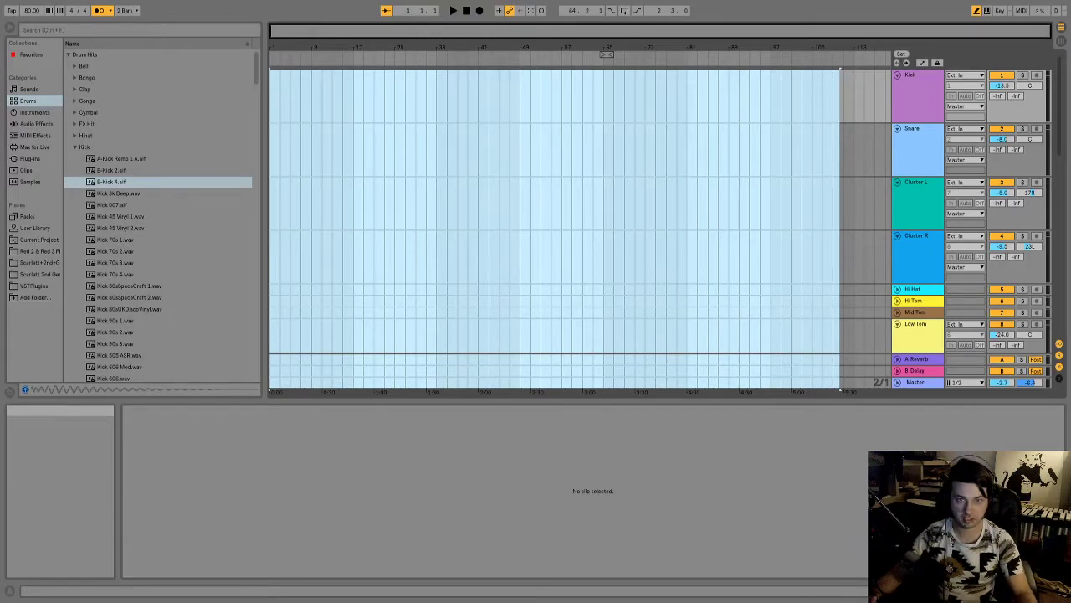
pyautogui.press('Tab')
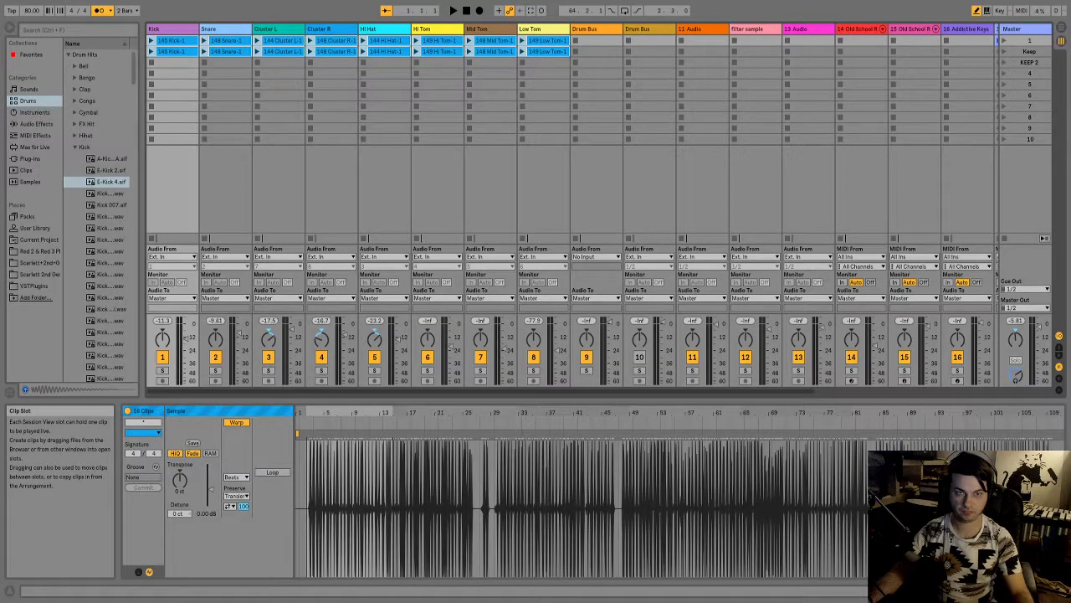
# - Duplicate the Formaggio 1 MIDI clip into the Keep scene and launch that scene to hear it with the drums
pyautogui.click(547, 51)
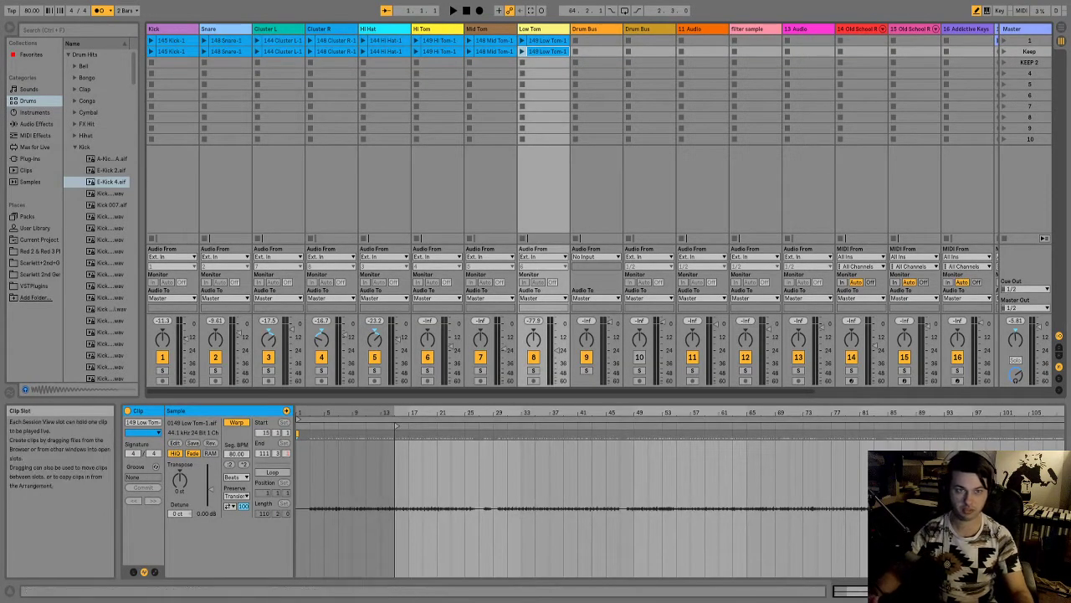
pyautogui.keyDown('shift'); pyautogui.click(172, 51); pyautogui.keyUp('shift')
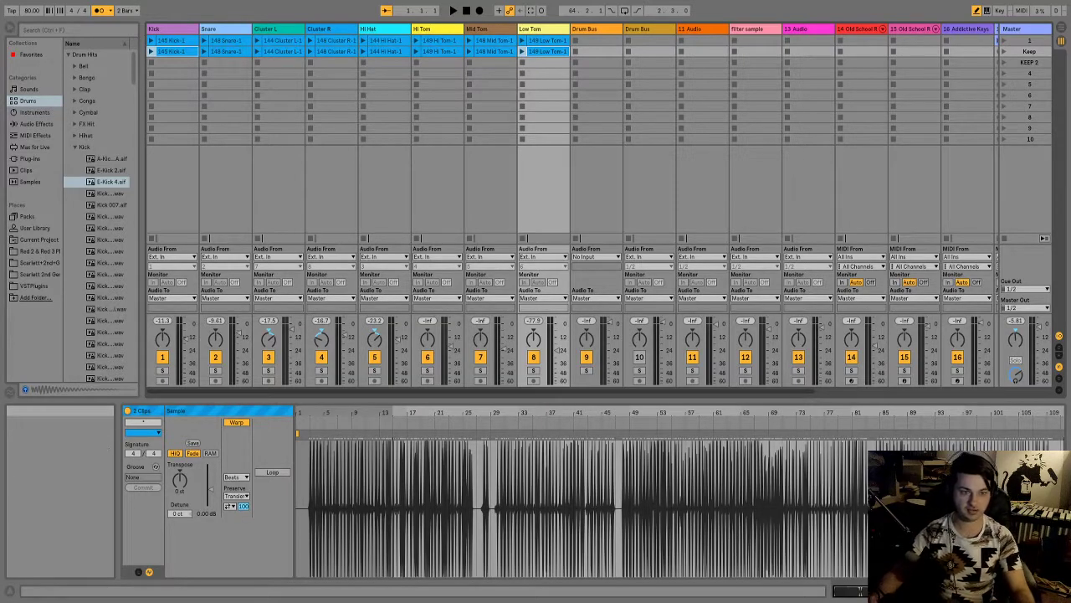
pyautogui.hscroll(6, 574, 209)
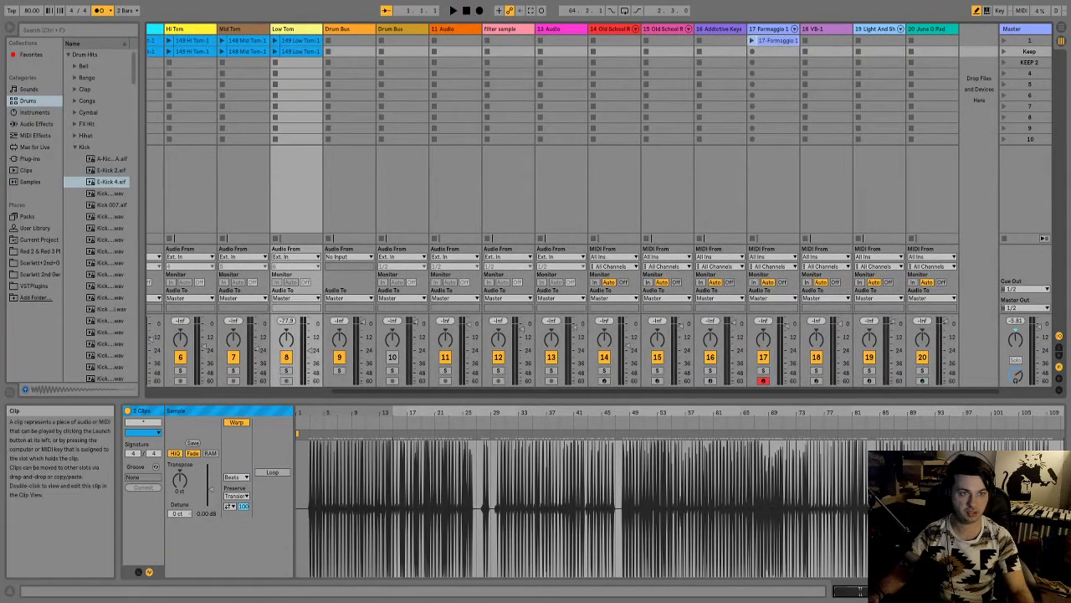
pyautogui.click(776, 40)
pyautogui.hotkey('ctrl', 'd')
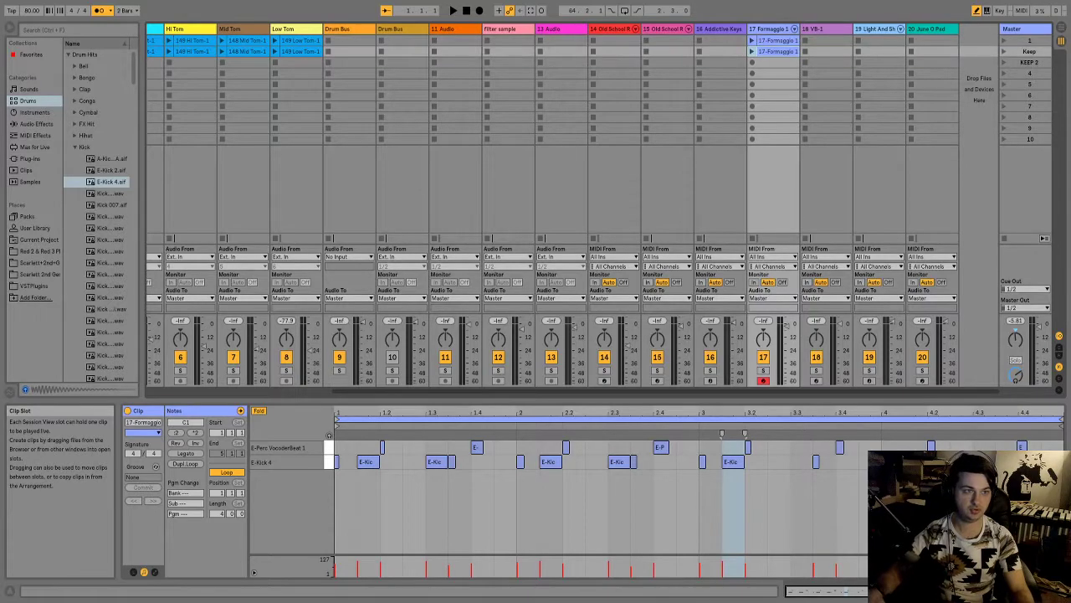
pyautogui.click(1004, 51)
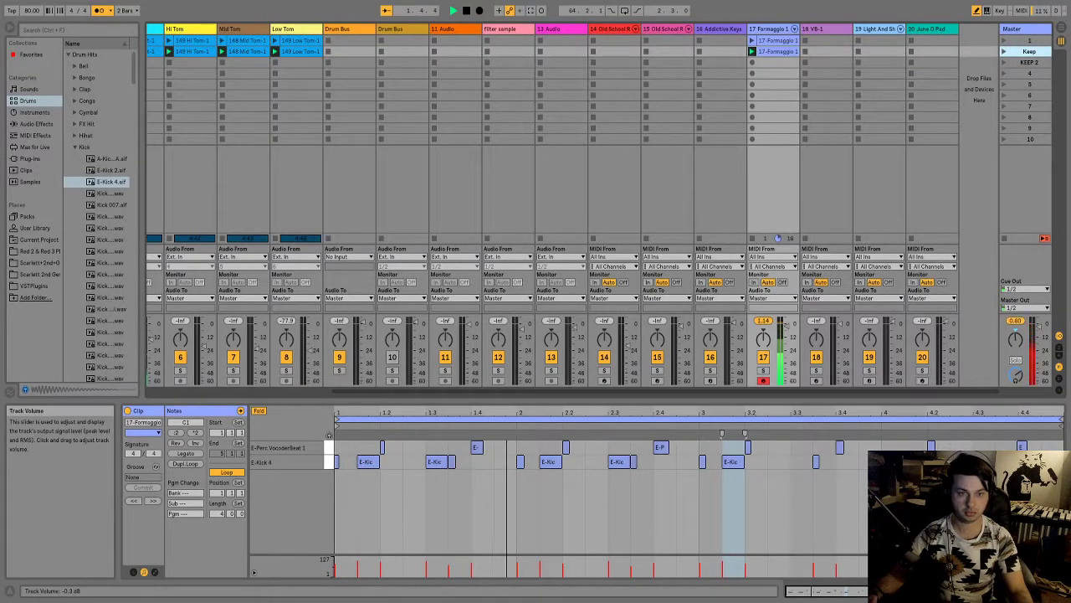
# - Delete the E-Kick 4 notes at 1.1.3 and 2.1.3, and add a kick note at 3.3.1 while the pattern plays
pyautogui.click(367, 461)
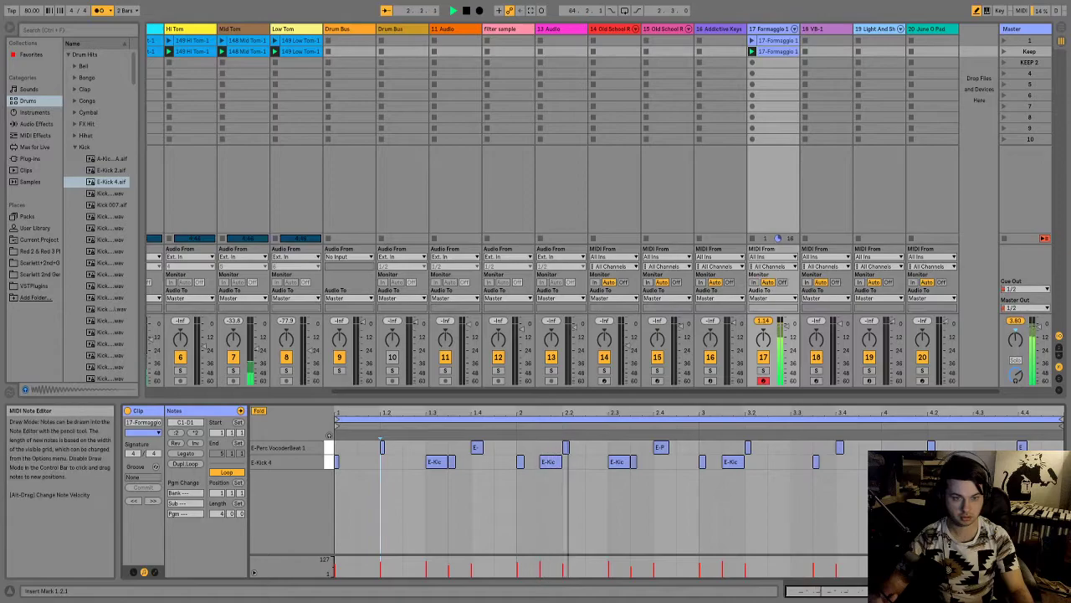
pyautogui.click(544, 461)
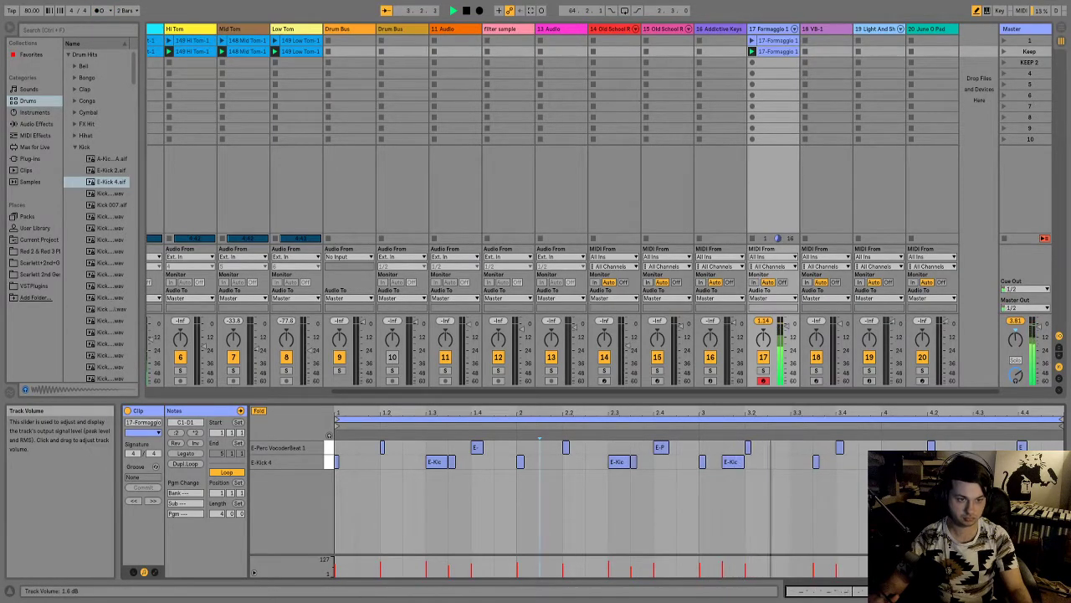
pyautogui.click(801, 462)
pyautogui.press('space')
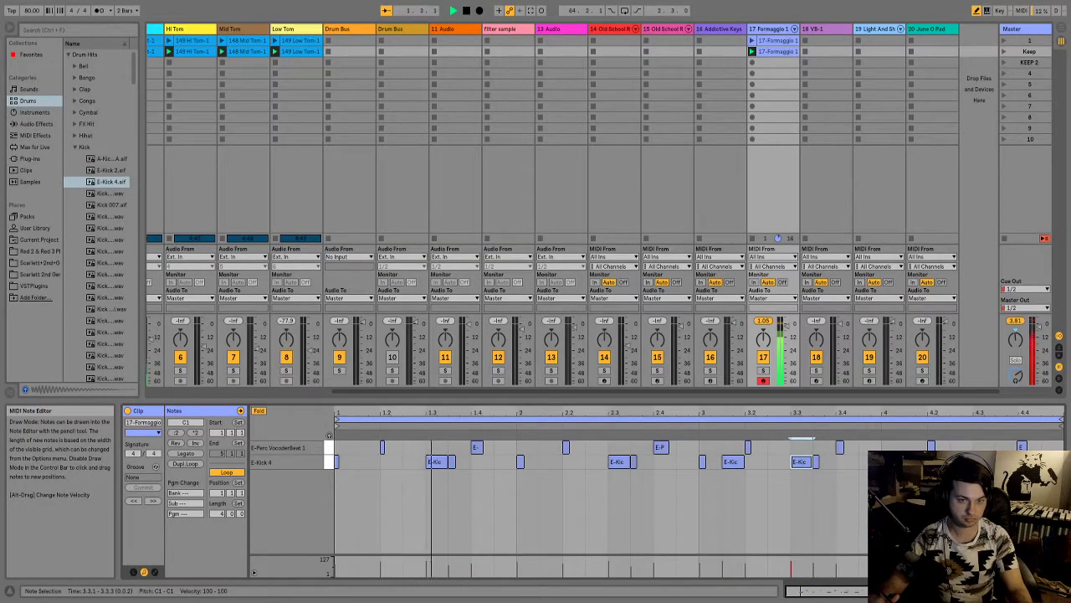
# - Turn off draw mode, nudge the E-Perc VocoderBeat 1 note at 1.2.1 slightly late, and play the pattern to check its timing
pyautogui.click(382, 447)
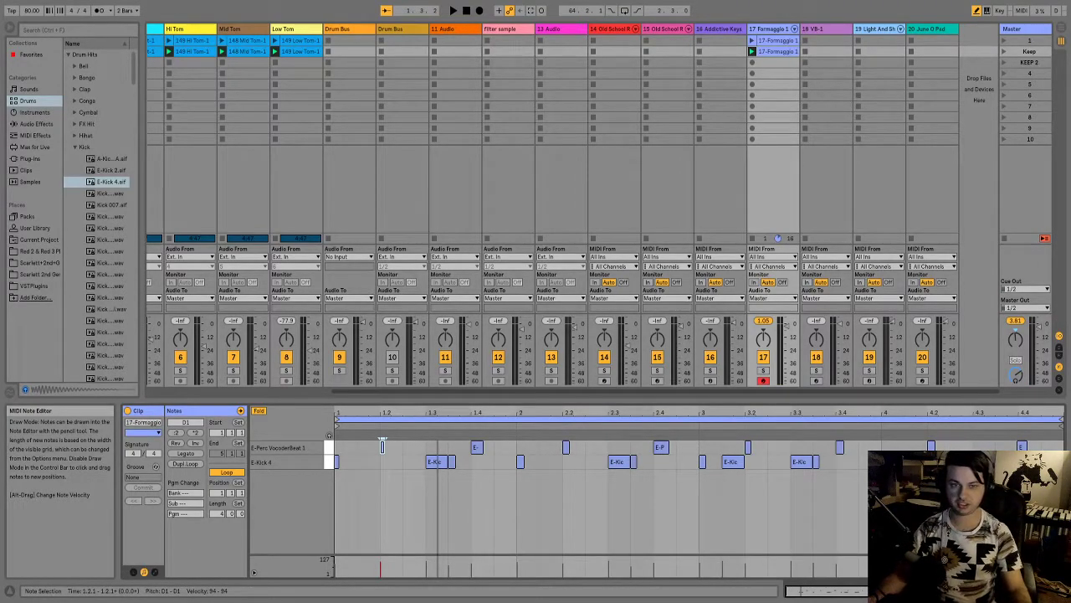
pyautogui.scroll(2, 390, 452)
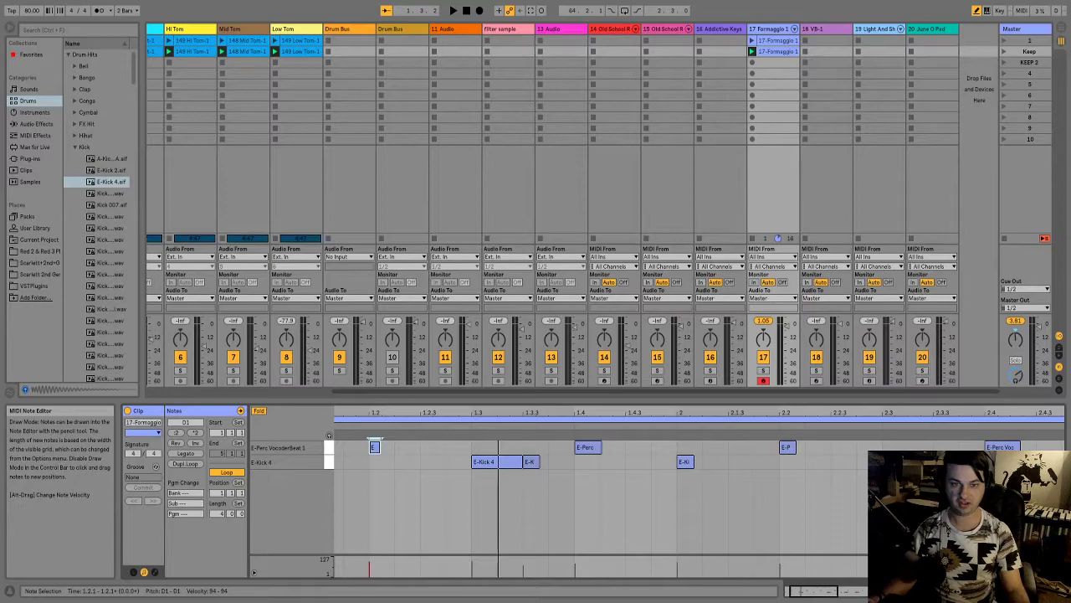
pyautogui.press('+')
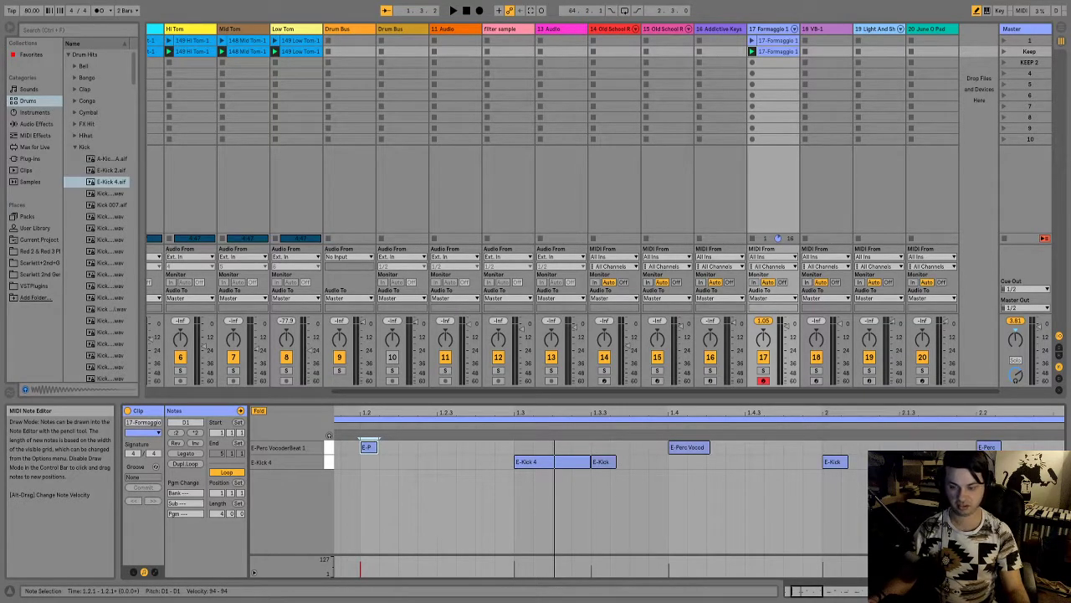
pyautogui.press('b')
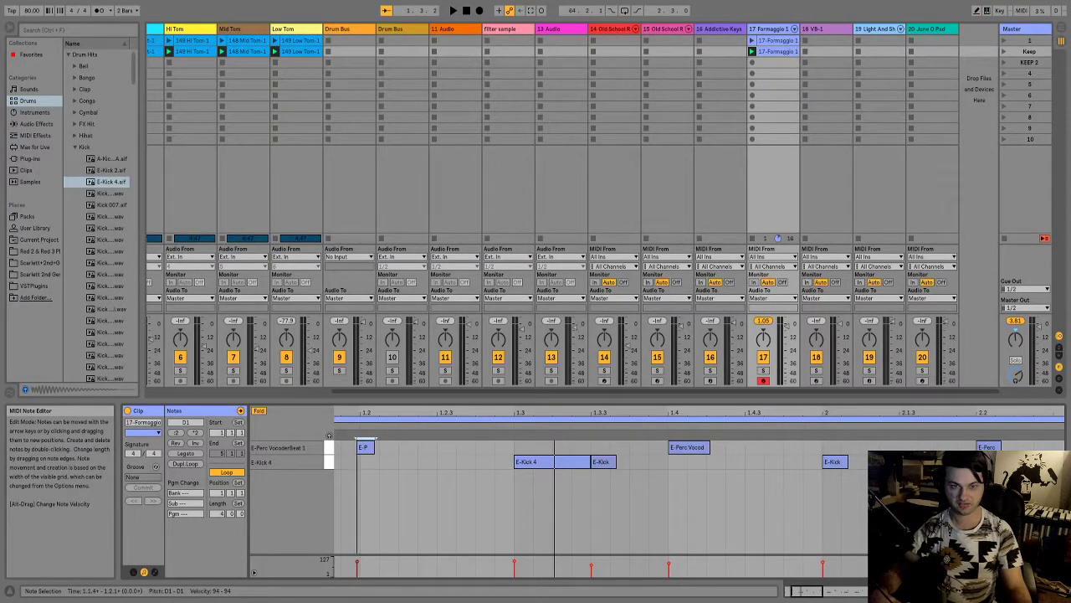
pyautogui.press('space')
pyautogui.press('space')
pyautogui.press('Right')
pyautogui.press('space')
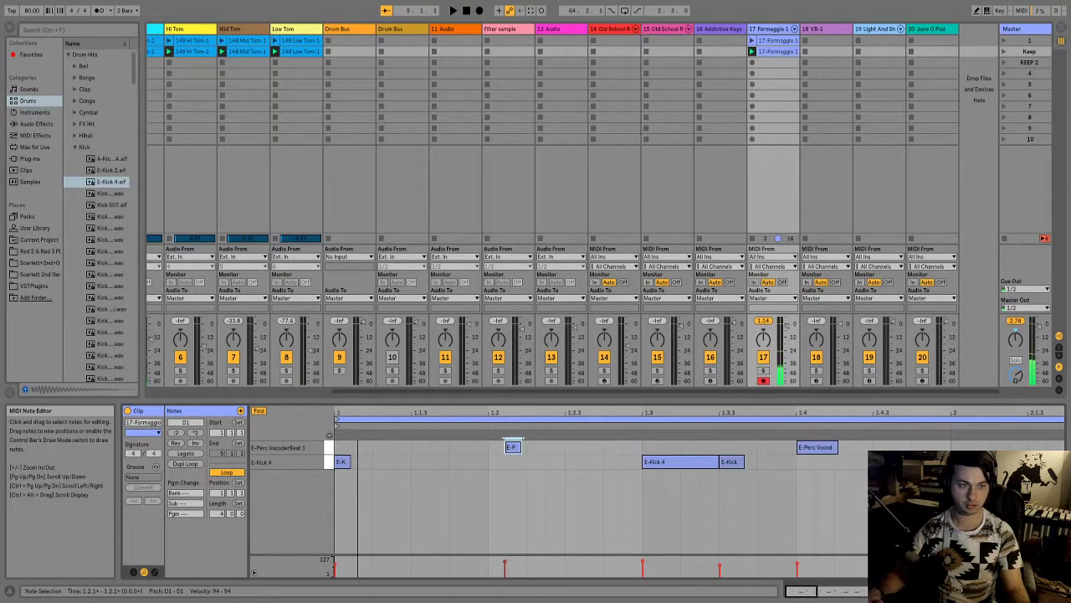
# - Play the whole Formaggio 1 pattern with the drums to check the percussion timing
pyautogui.press('-')
pyautogui.press('-')
pyautogui.click(387, 446)
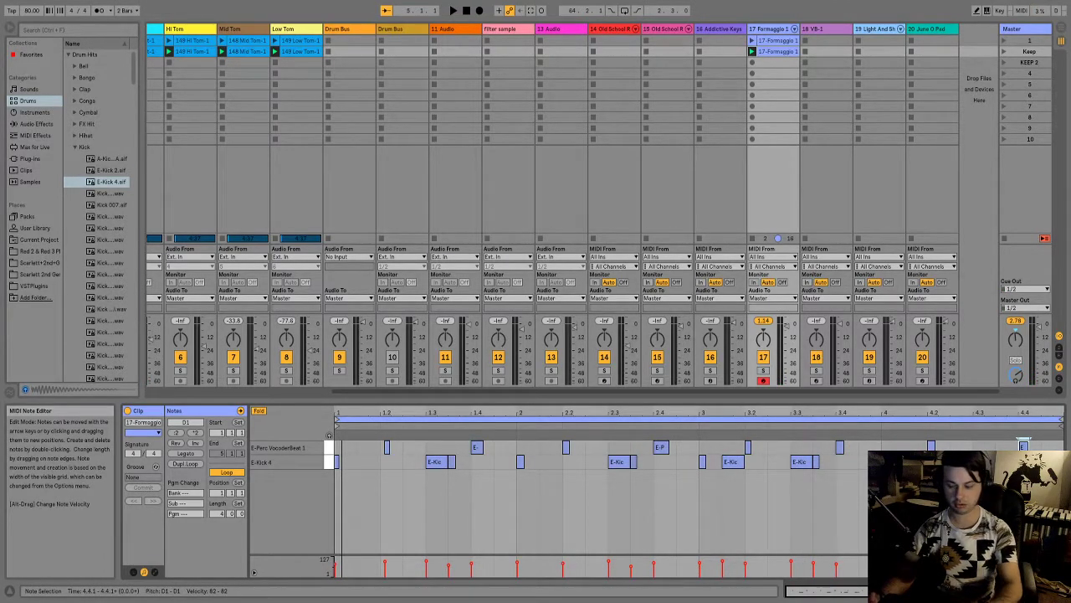
pyautogui.press('space')
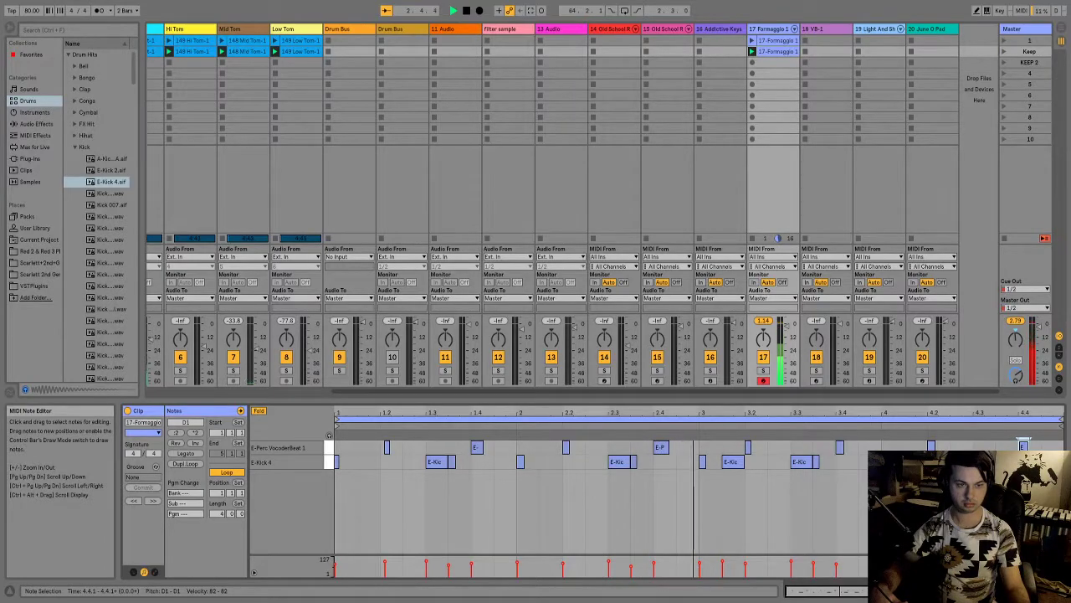
pyautogui.press('space')
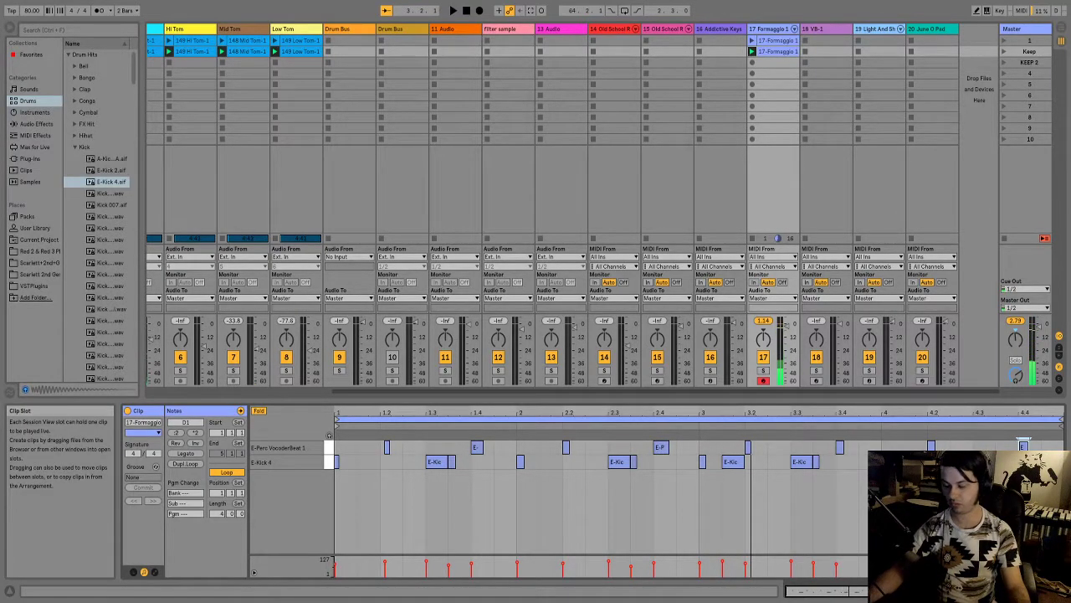
pyautogui.press('Tab')
pyautogui.scroll(-8, 599, 211)
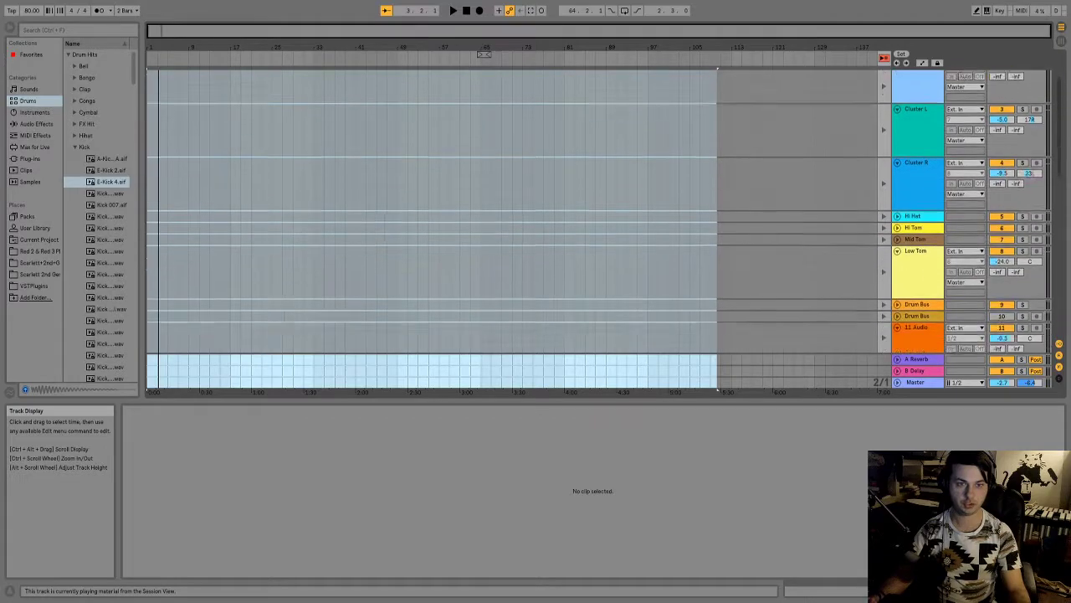
pyautogui.scroll(-3, 599, 211)
pyautogui.scroll(11, 599, 210)
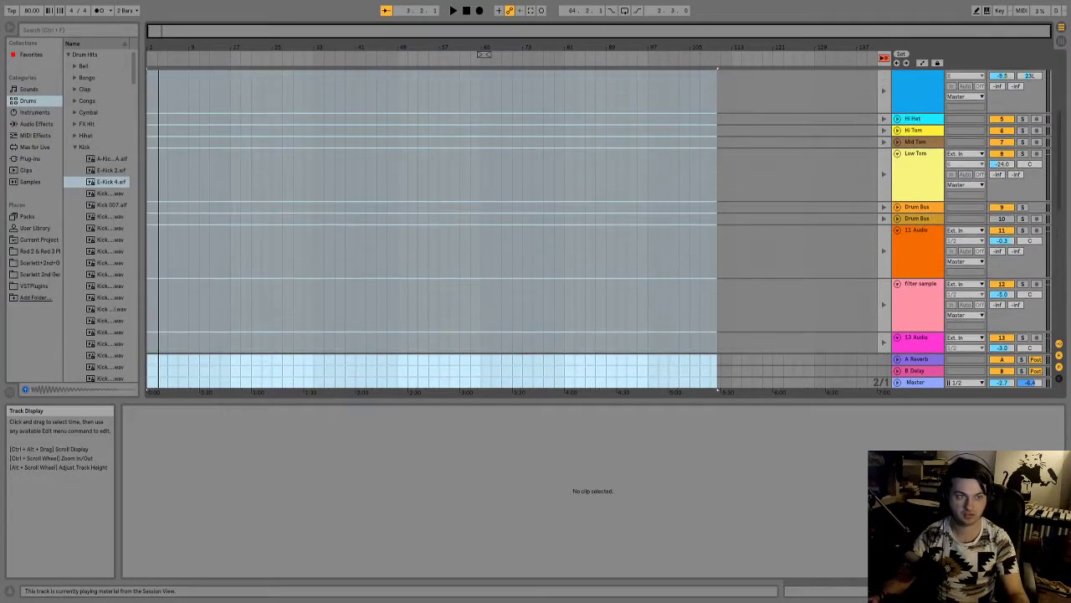
pyautogui.press('Tab')
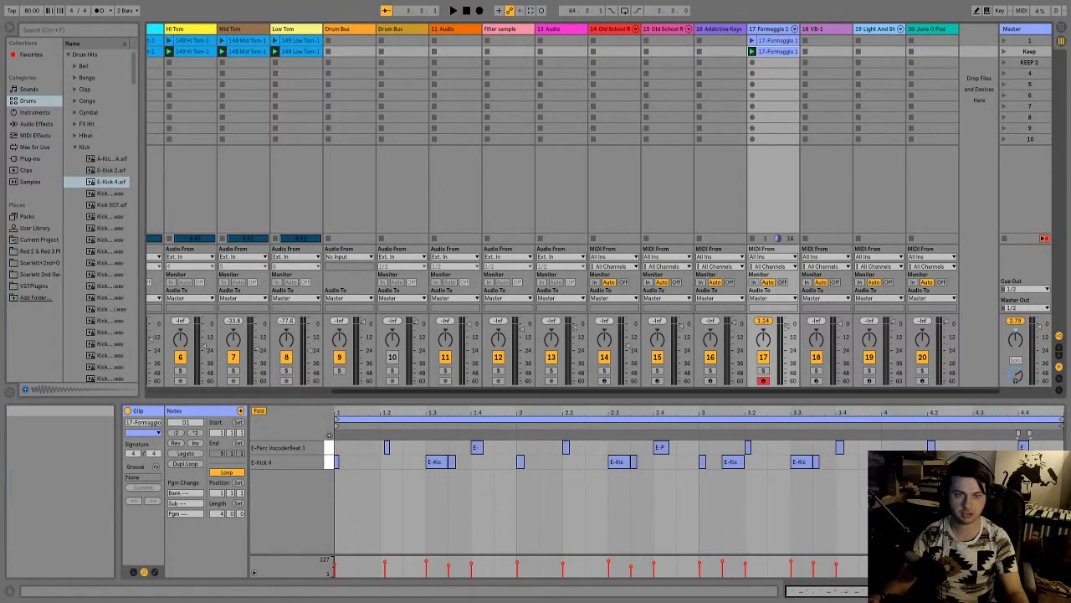
# - Copy the drum clips in the Keep scene from the Kick through Low Tom tracks
pyautogui.hscroll(-5, 571, 210)
pyautogui.click(546, 51)
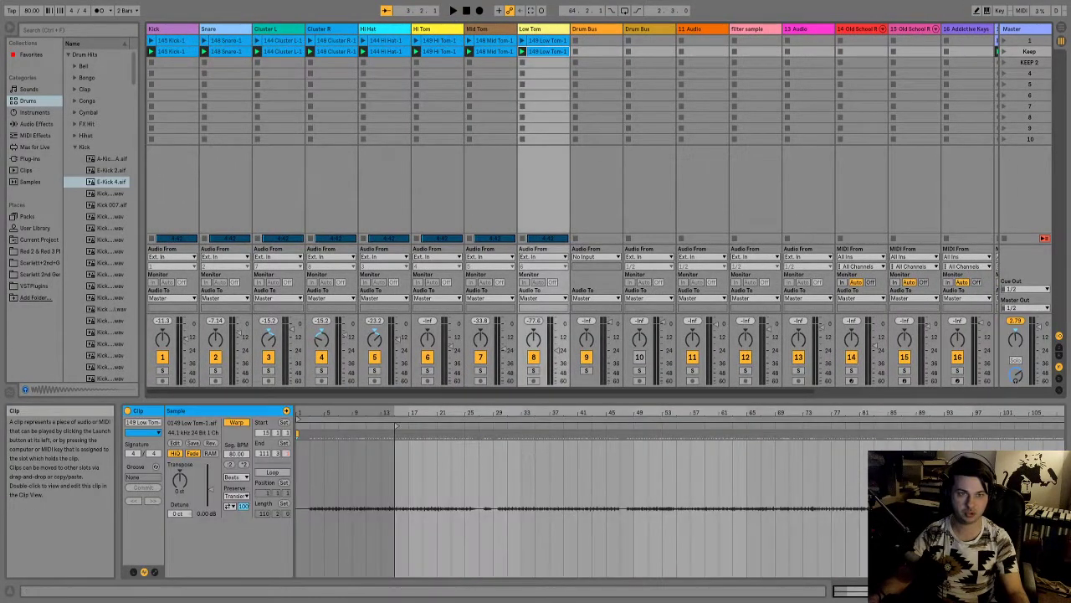
pyautogui.keyDown('shift'); pyautogui.click(172, 62); pyautogui.keyUp('shift')
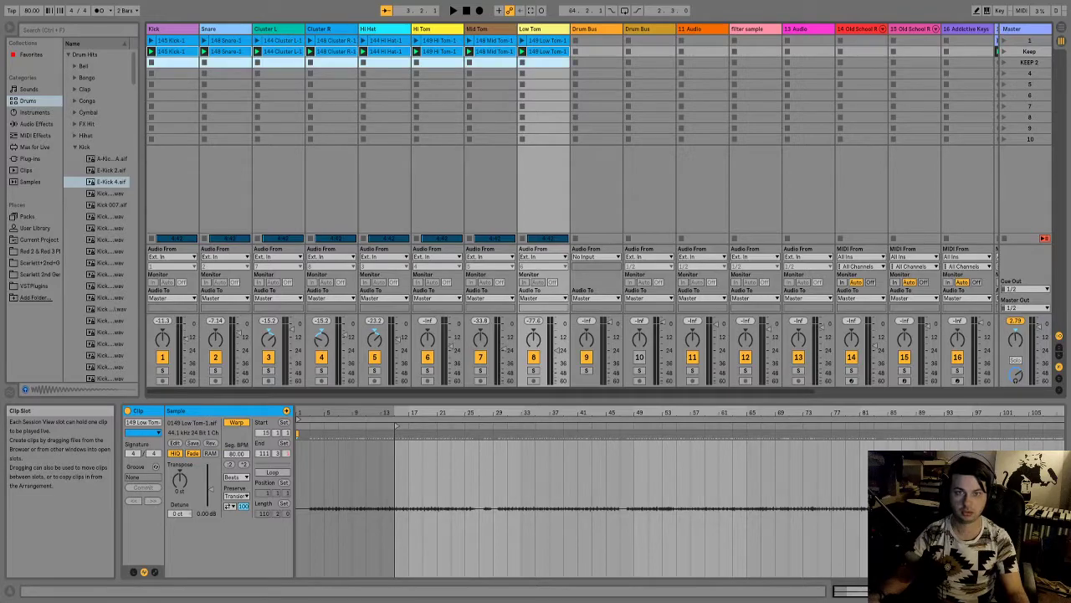
pyautogui.keyDown('shift'); pyautogui.click(171, 51); pyautogui.keyUp('shift')
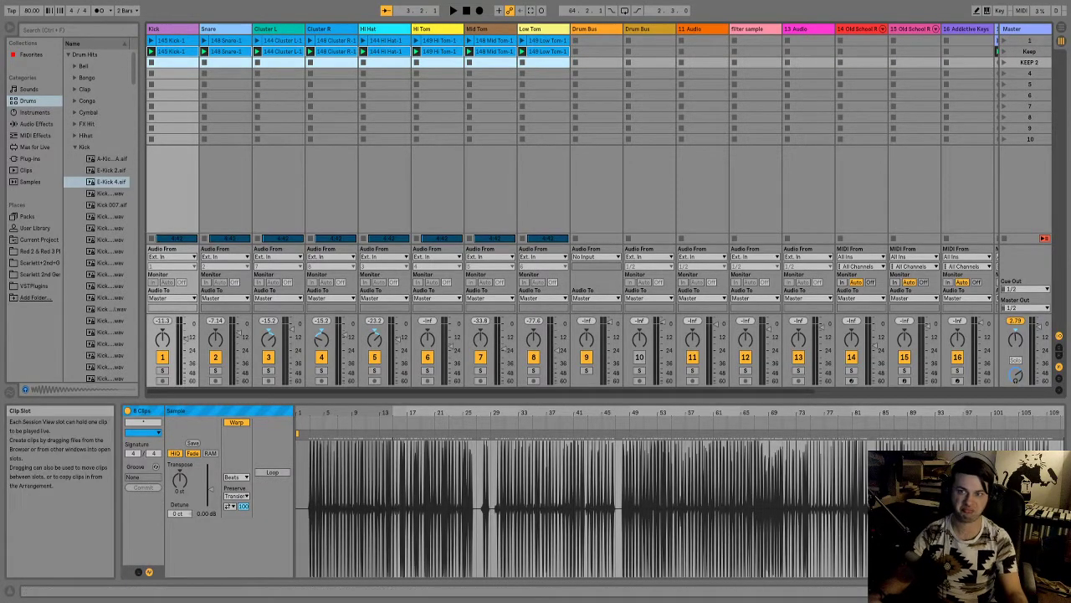
pyautogui.click(547, 52)
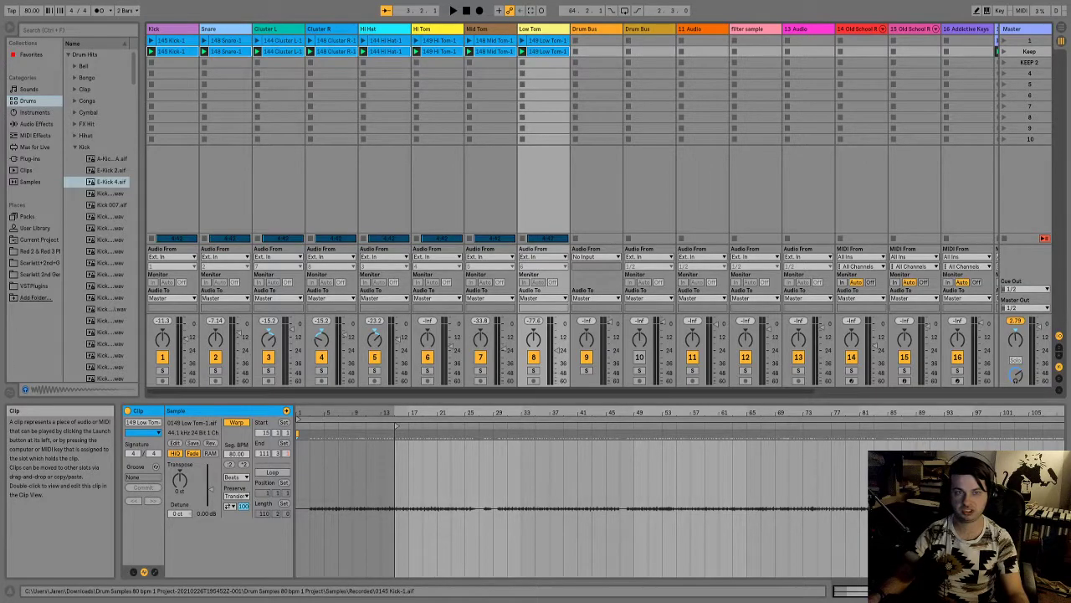
pyautogui.keyDown('shift'); pyautogui.click(172, 51); pyautogui.keyUp('shift')
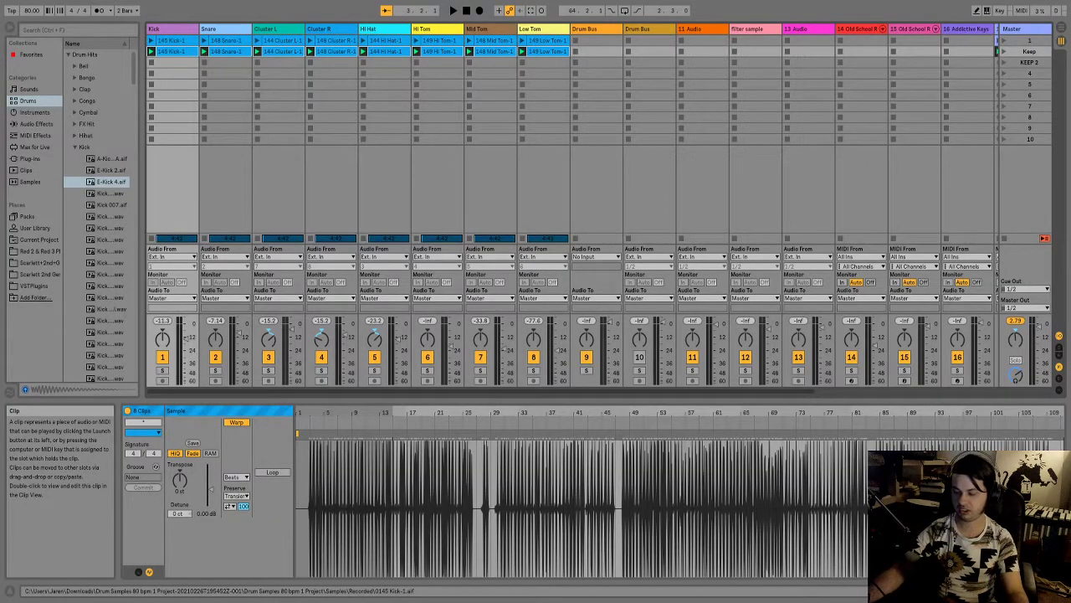
# - Paste the copied drum clips into the Arrangement at 1.1.1, starting on the Kick track, and play their beginning
pyautogui.press('Tab')
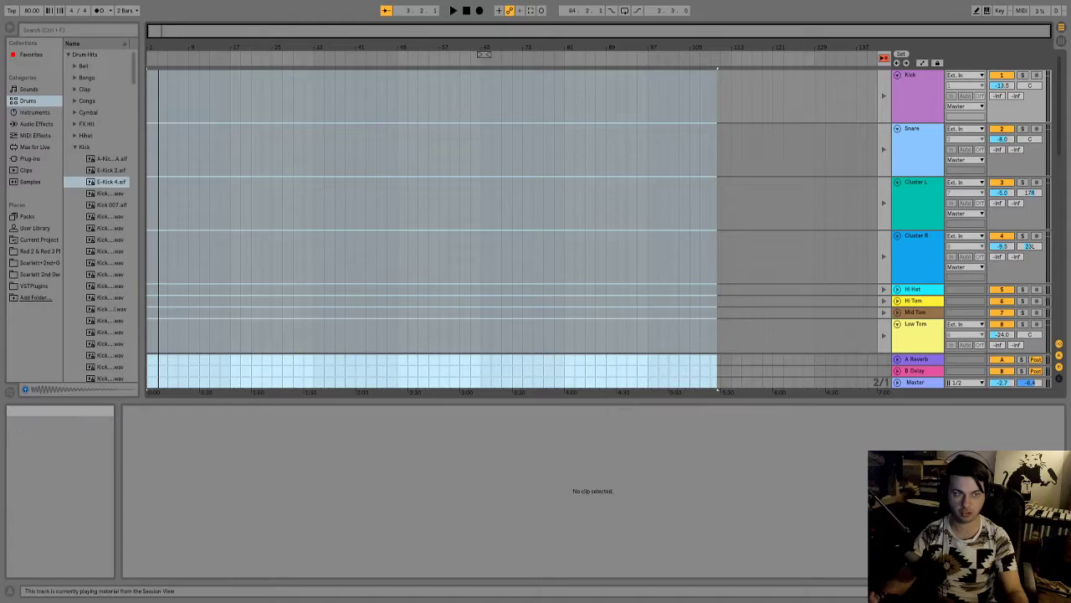
pyautogui.hotkey('ctrl', 'a')
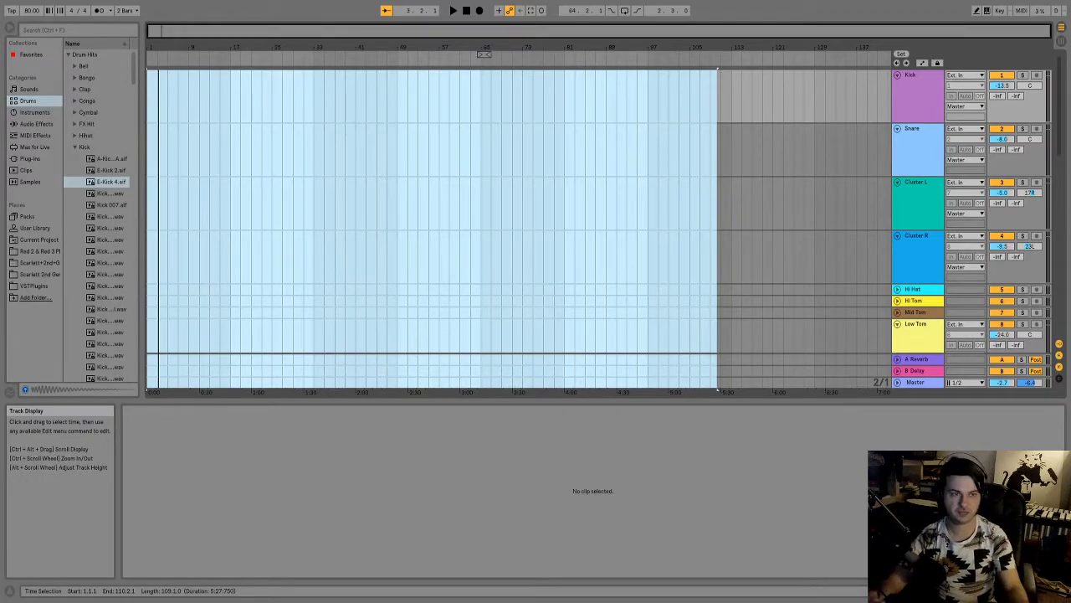
pyautogui.click(199, 95)
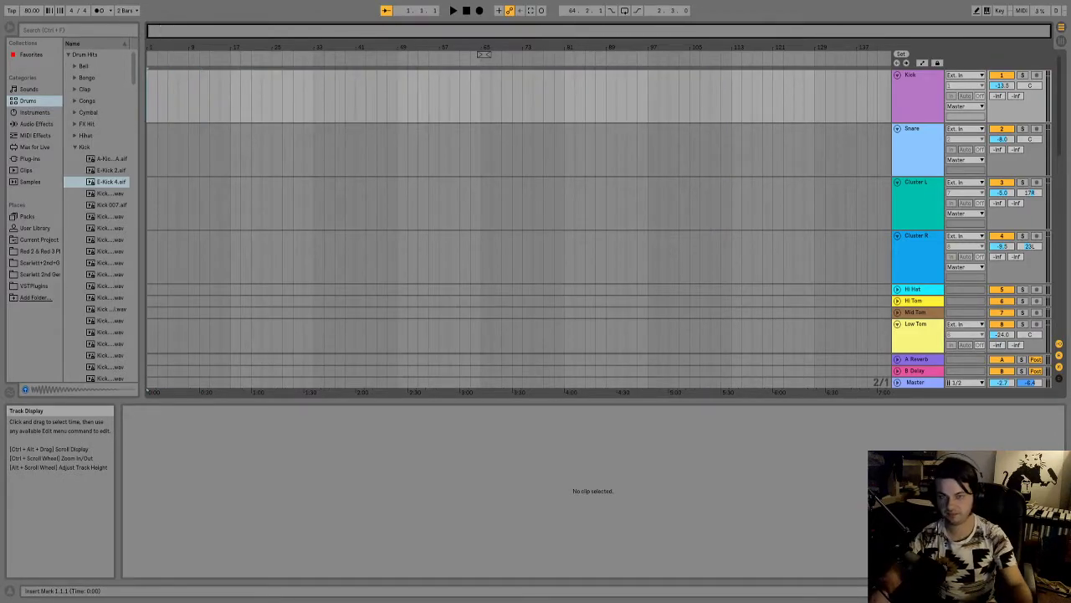
pyautogui.hotkey('ctrl', 'v')
pyautogui.press('space')
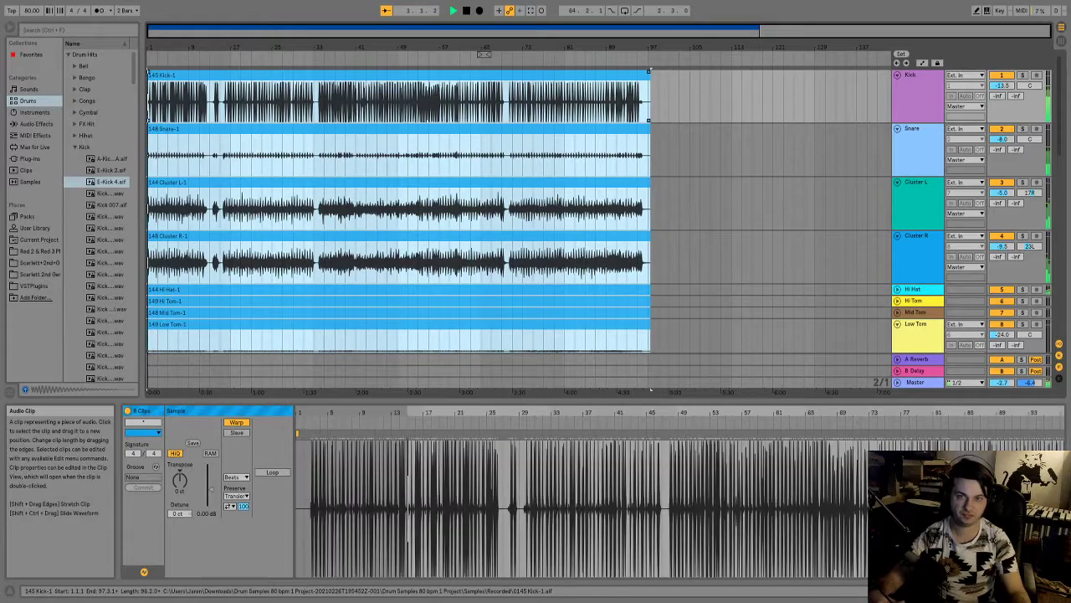
pyautogui.press('space')
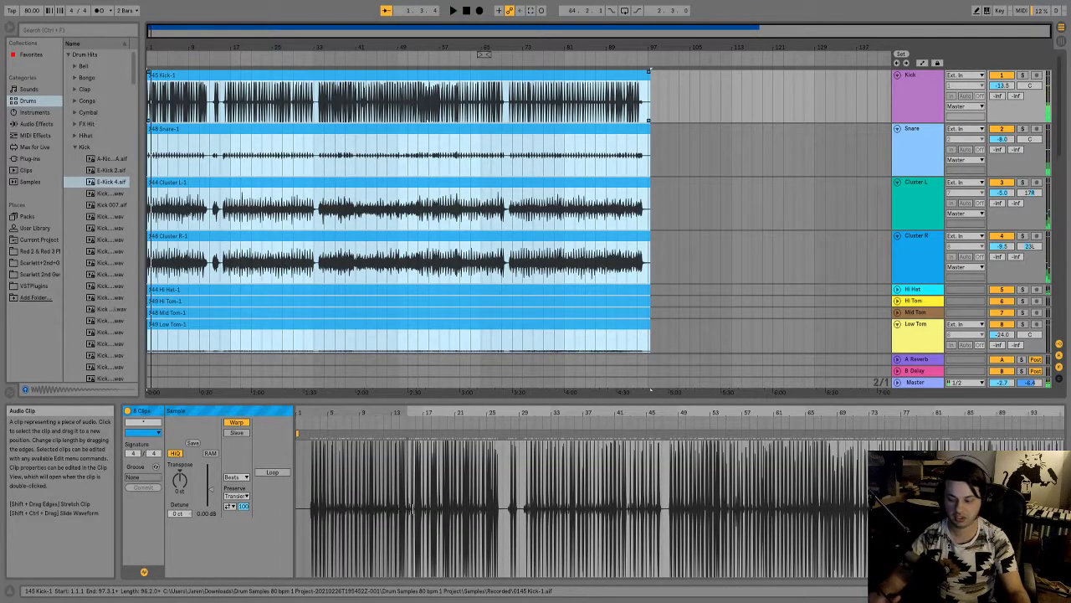
# - Play the opening of the pasted Arrangement drums and compare it with the Keep scene launched in Session View
pyautogui.scroll(5, 171, 155)
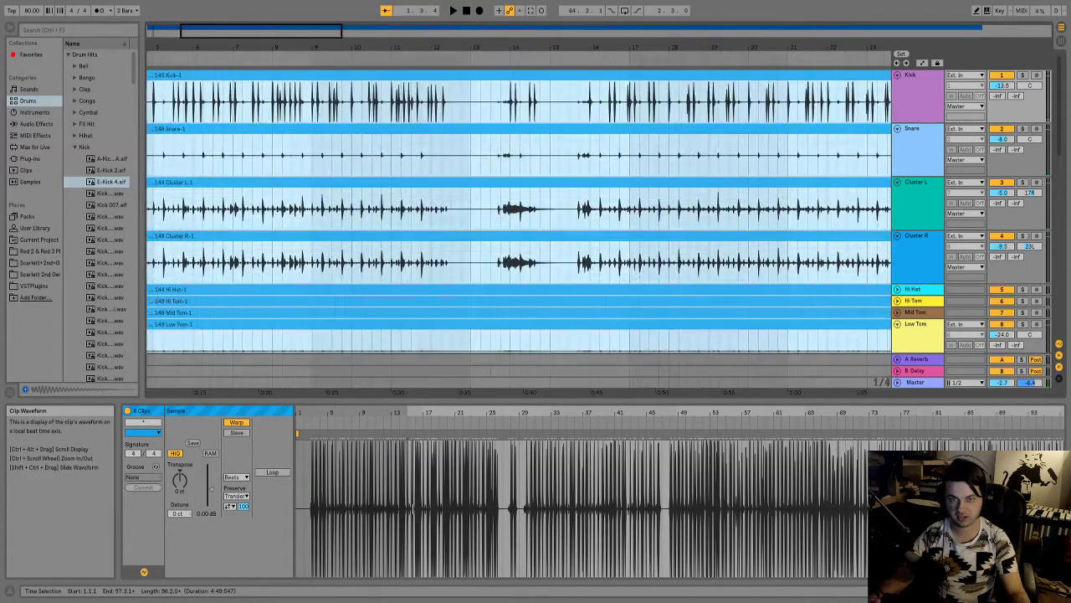
pyautogui.press('space')
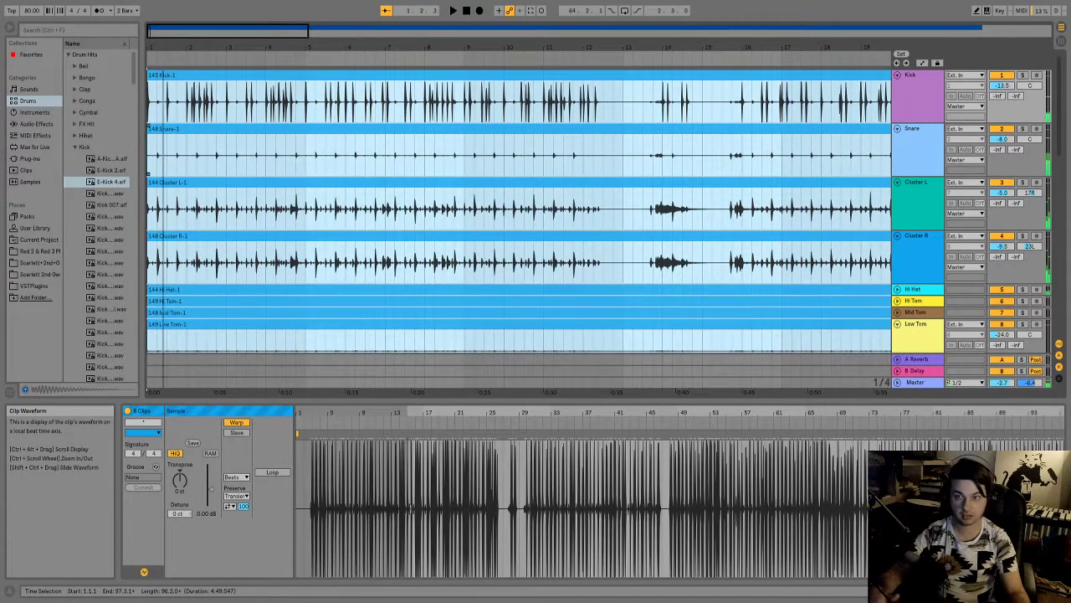
pyautogui.press('Tab')
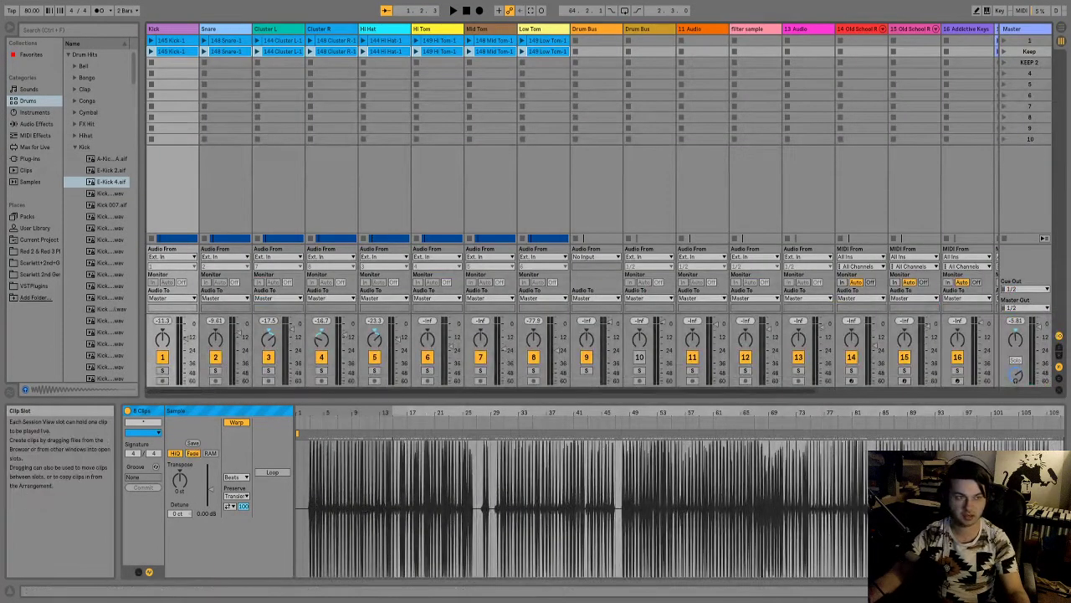
pyautogui.click(1003, 51)
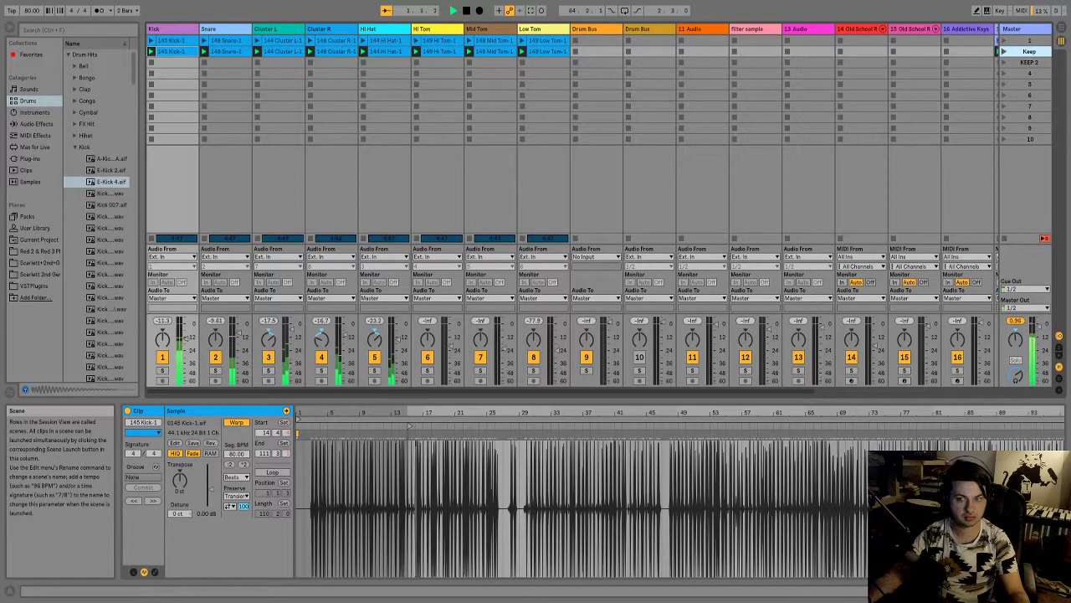
pyautogui.press('space')
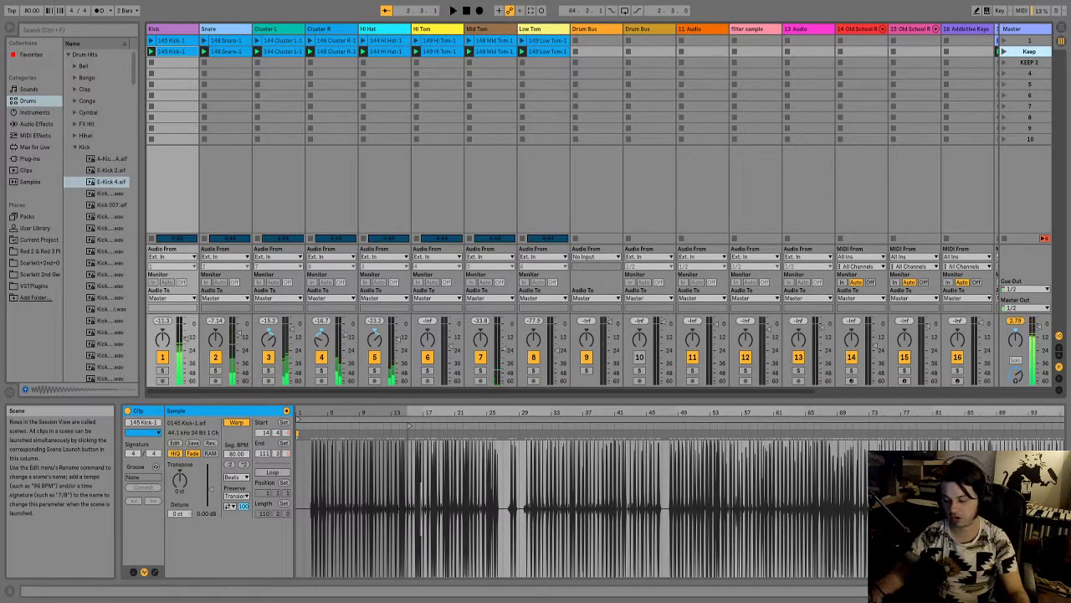
pyautogui.press('Tab')
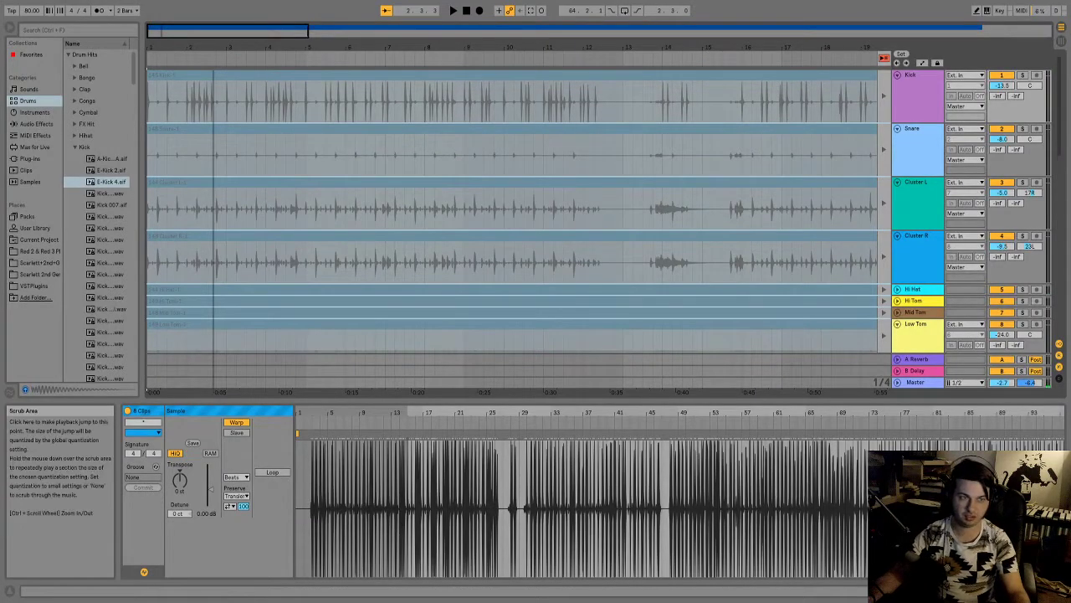
# - Play further into the Arrangement, select all the drum clips, and examine their waveforms from the opening bars to the end
pyautogui.click(518, 58)
pyautogui.press('space')
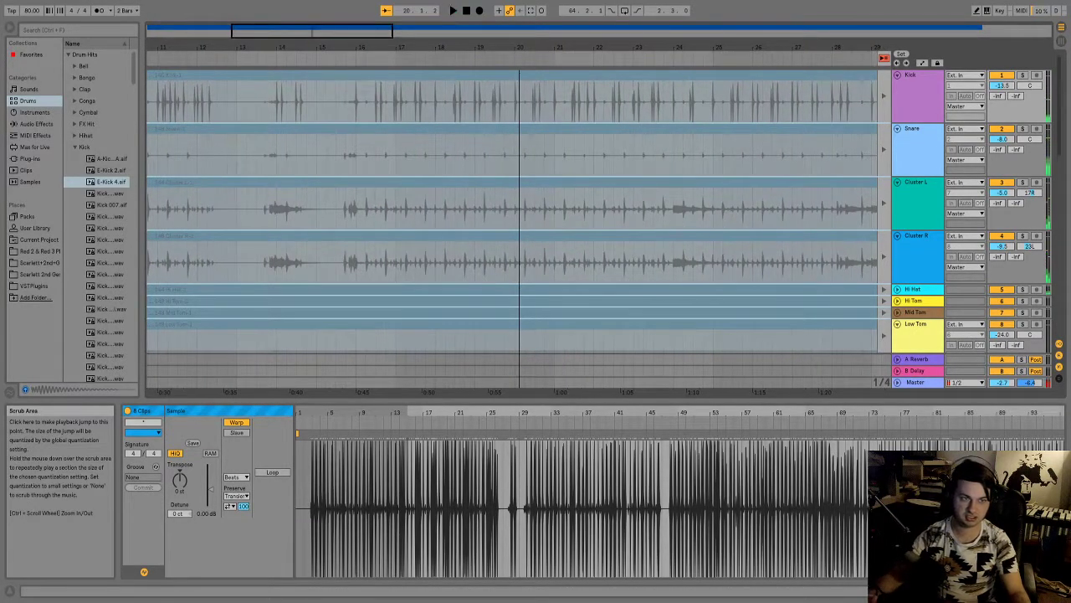
pyautogui.hotkey('ctrl', 'a')
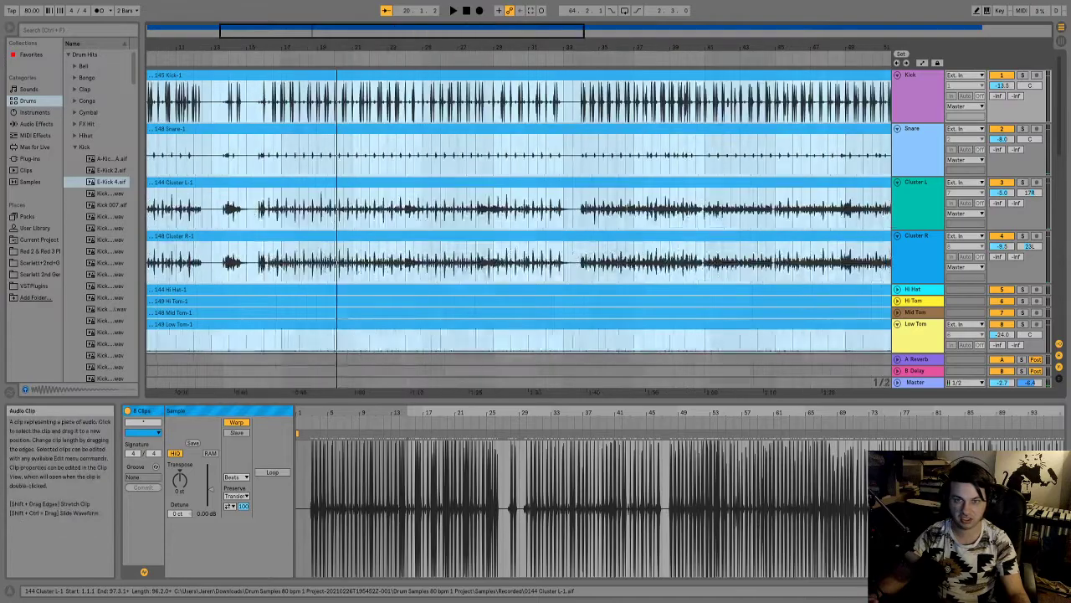
pyautogui.scroll(4, 152, 210)
pyautogui.scroll(-8, 152, 209)
pyautogui.scroll(6, 156, 156)
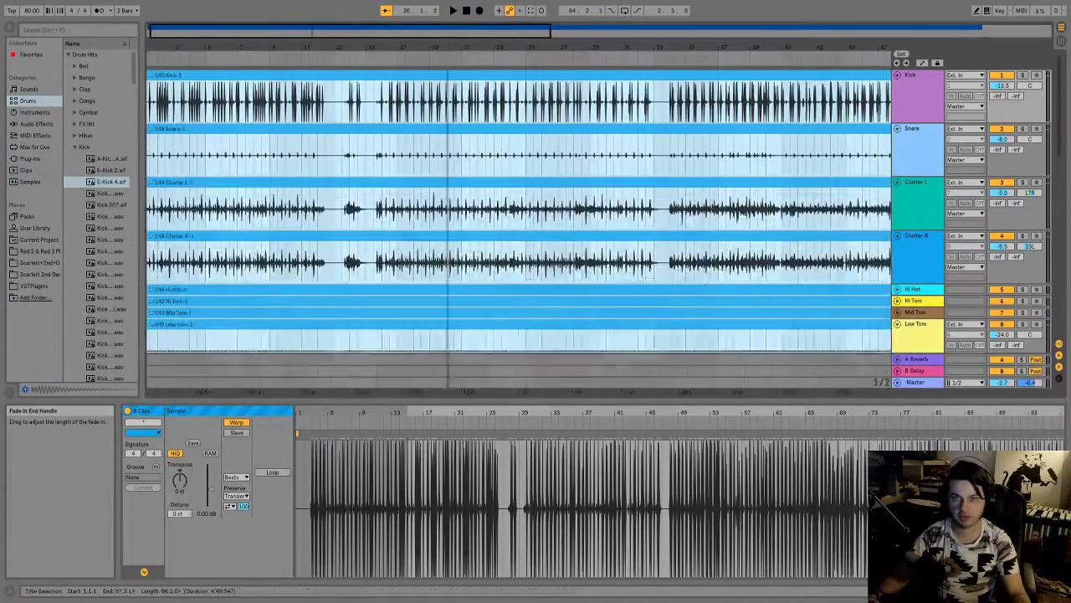
pyautogui.scroll(-4, 151, 155)
pyautogui.scroll(2, 151, 156)
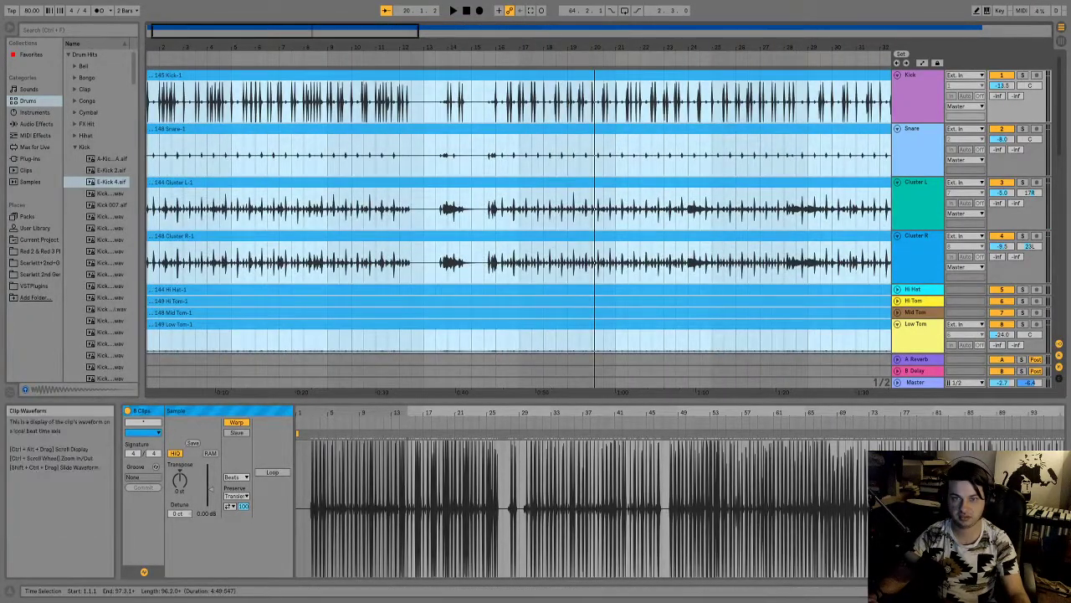
pyautogui.scroll(6, 163, 156)
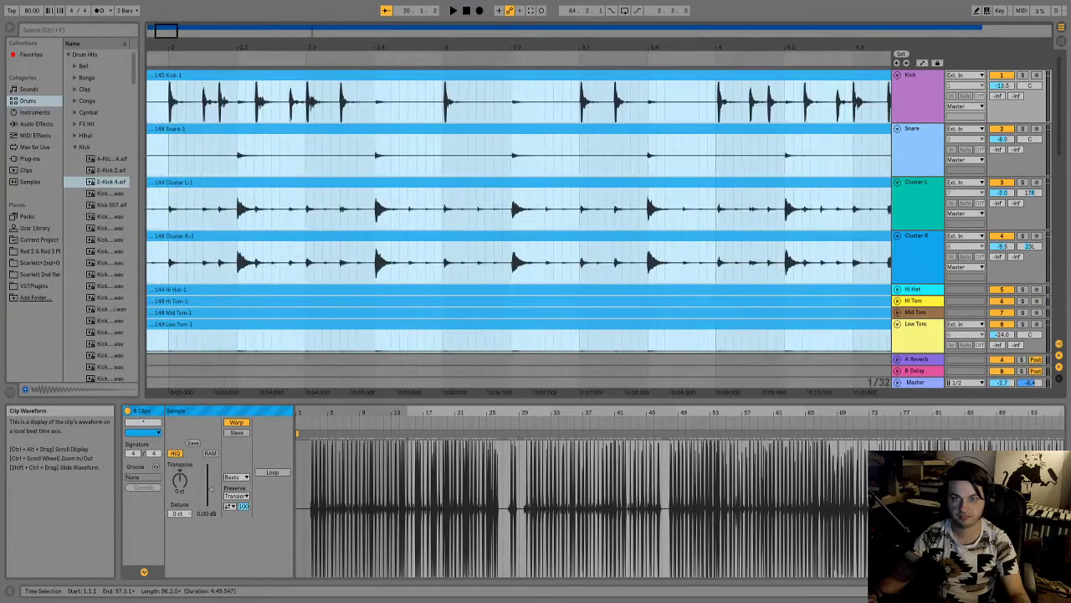
pyautogui.scroll(-2, 163, 156)
pyautogui.scroll(-3, 163, 156)
pyautogui.scroll(-8, 162, 156)
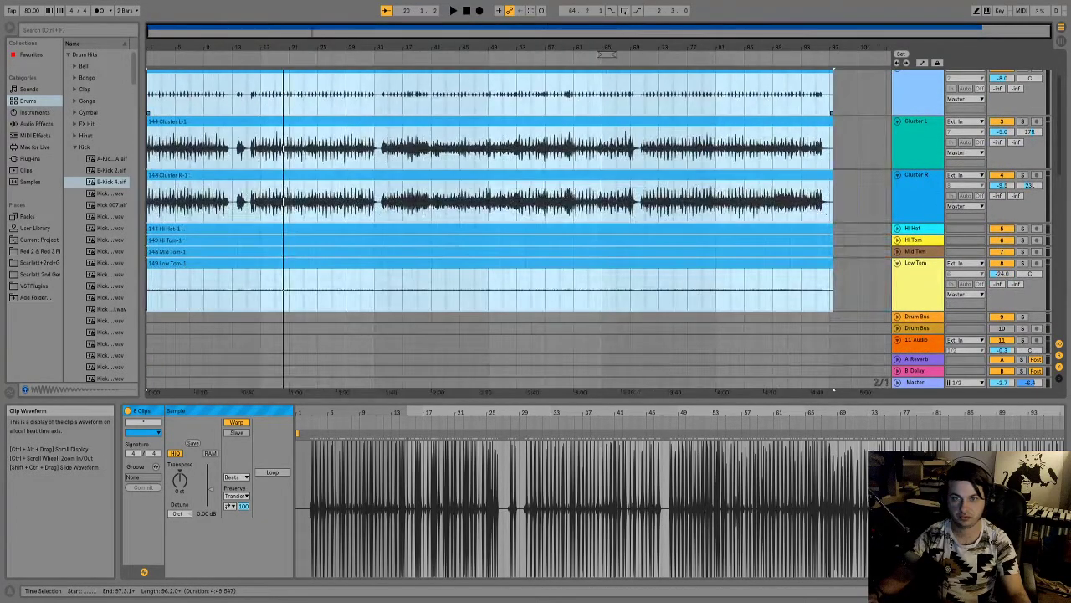
pyautogui.scroll(10, 150, 94)
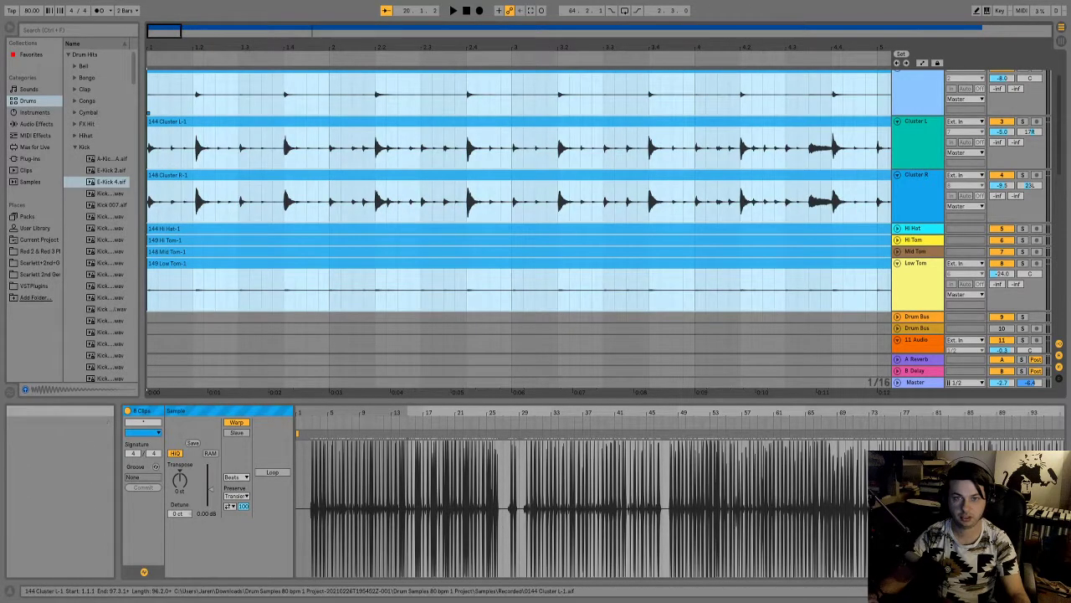
# - Inspect the Cluster L, Snare and Kick clips and play the opening beats of the Arrangement drums from 1.1.1
pyautogui.click(168, 122)
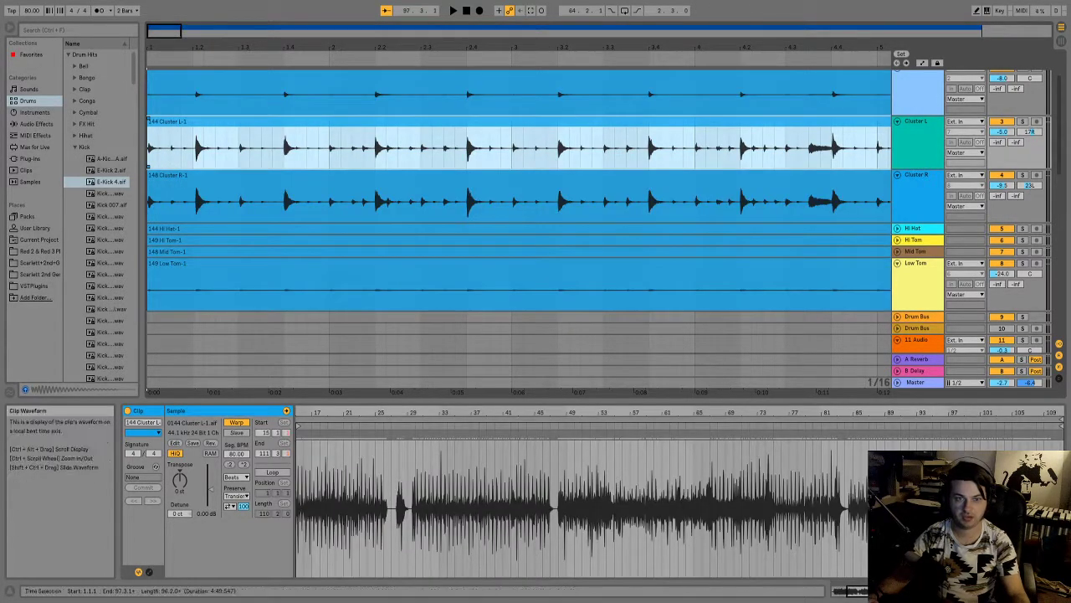
pyautogui.scroll(1, 149, 115)
pyautogui.scroll(2, 148, 115)
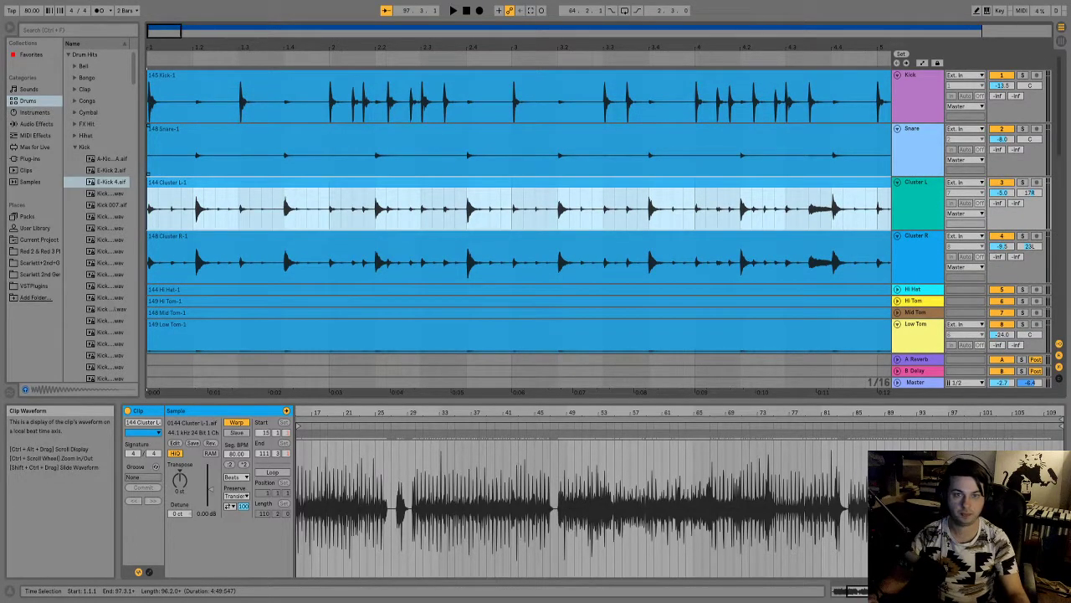
pyautogui.click(149, 130)
pyautogui.click(284, 155)
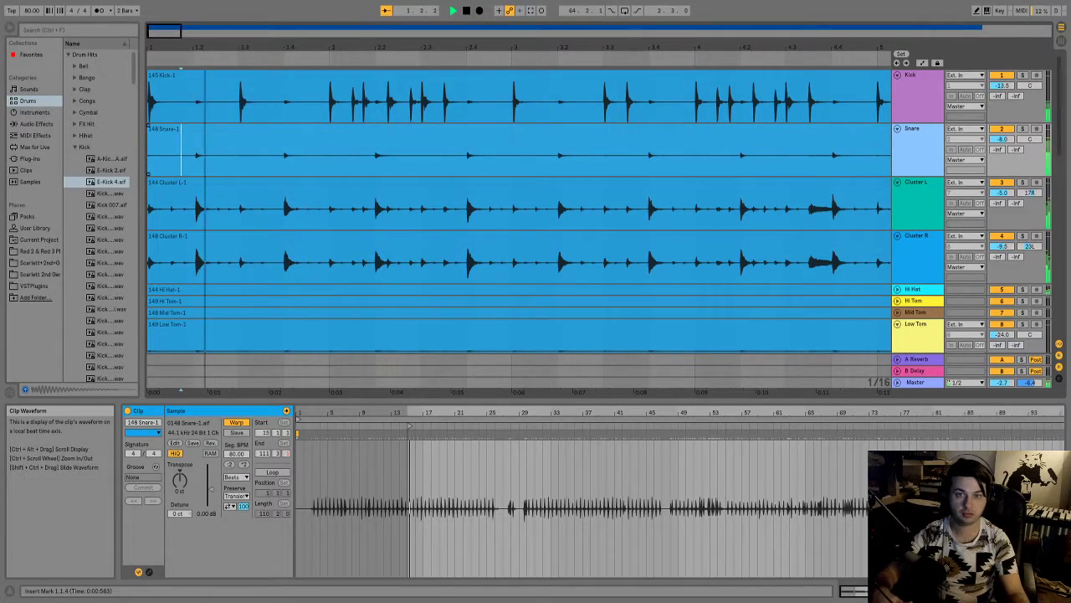
pyautogui.click(149, 75)
pyautogui.press('space')
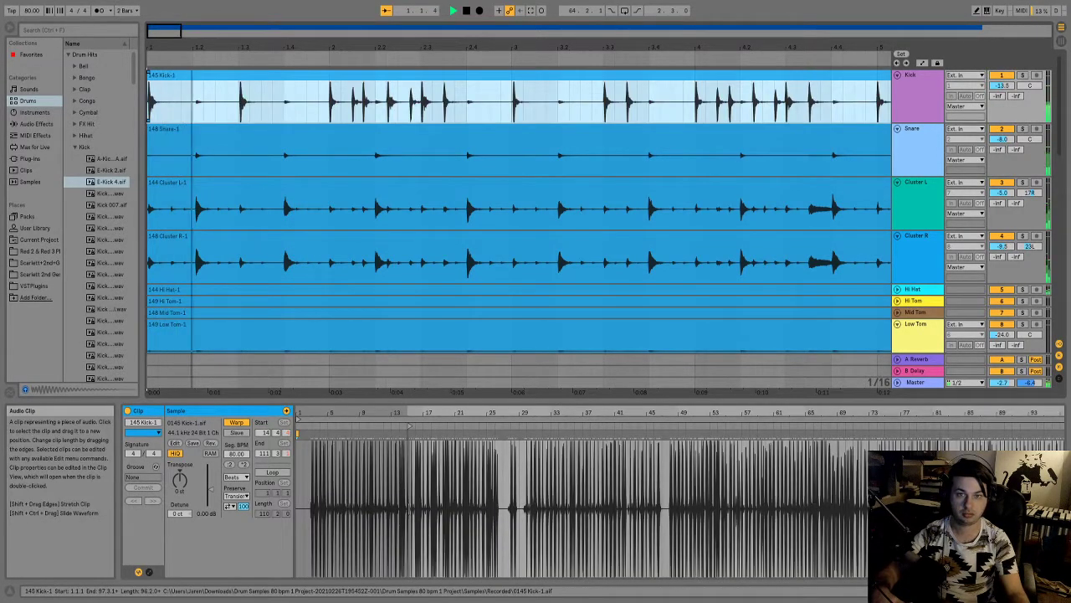
pyautogui.press('space')
# - Try to split the Kick clip at 1.2.1
pyautogui.click(192, 84)
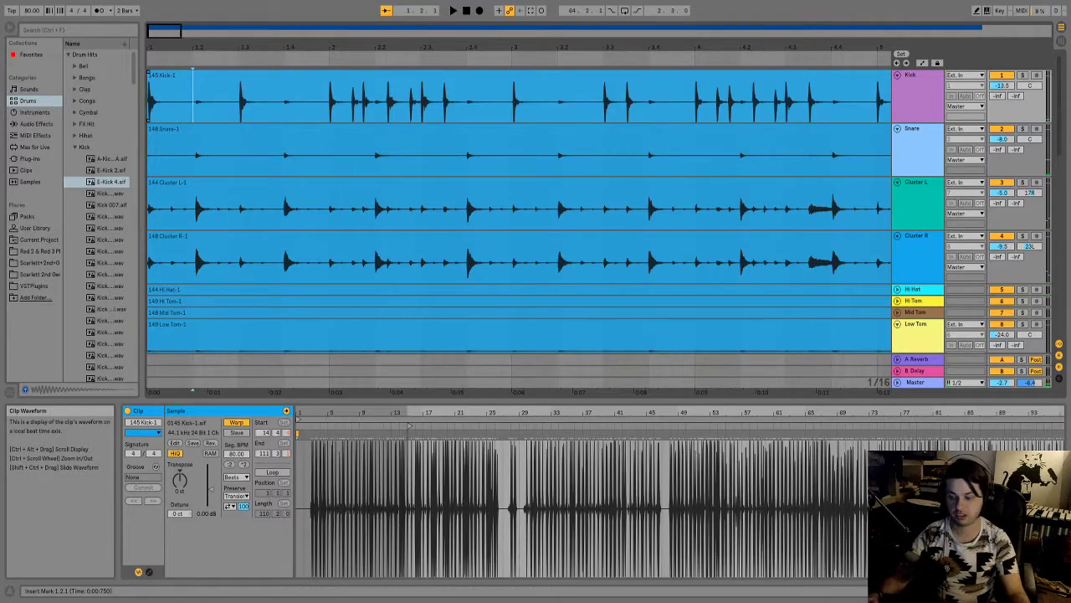
pyautogui.hotkey('ctrl', 'e')
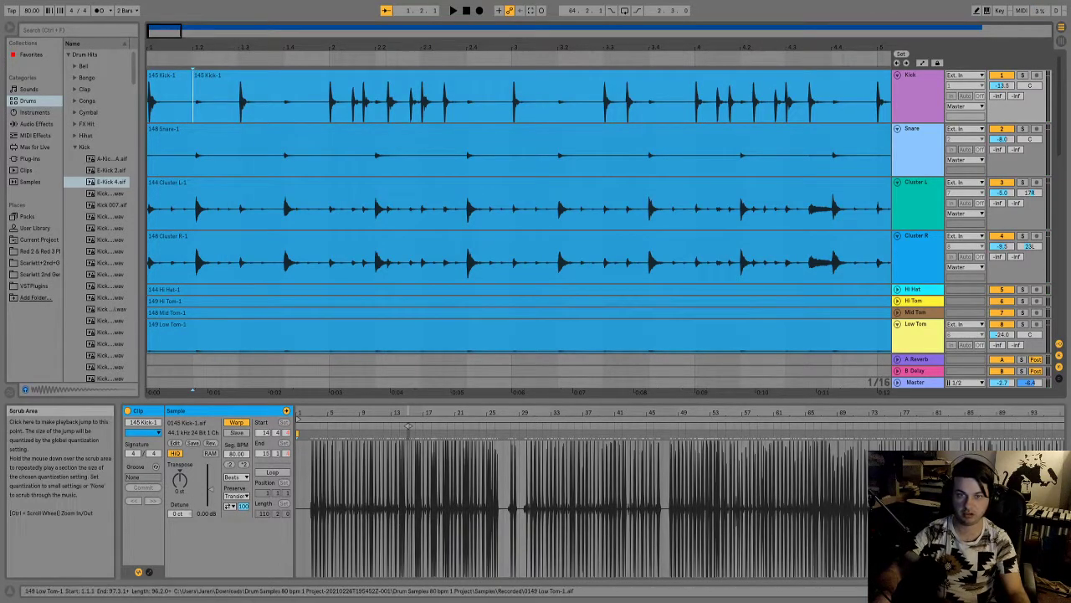
pyautogui.scroll(-2, 407, 335)
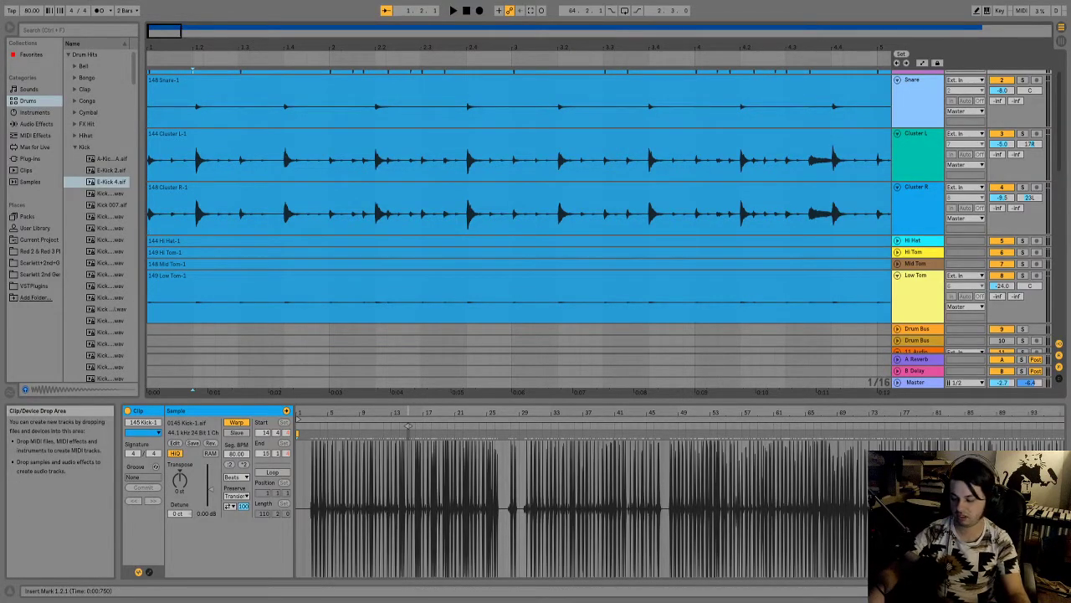
pyautogui.scroll(3, 149, 225)
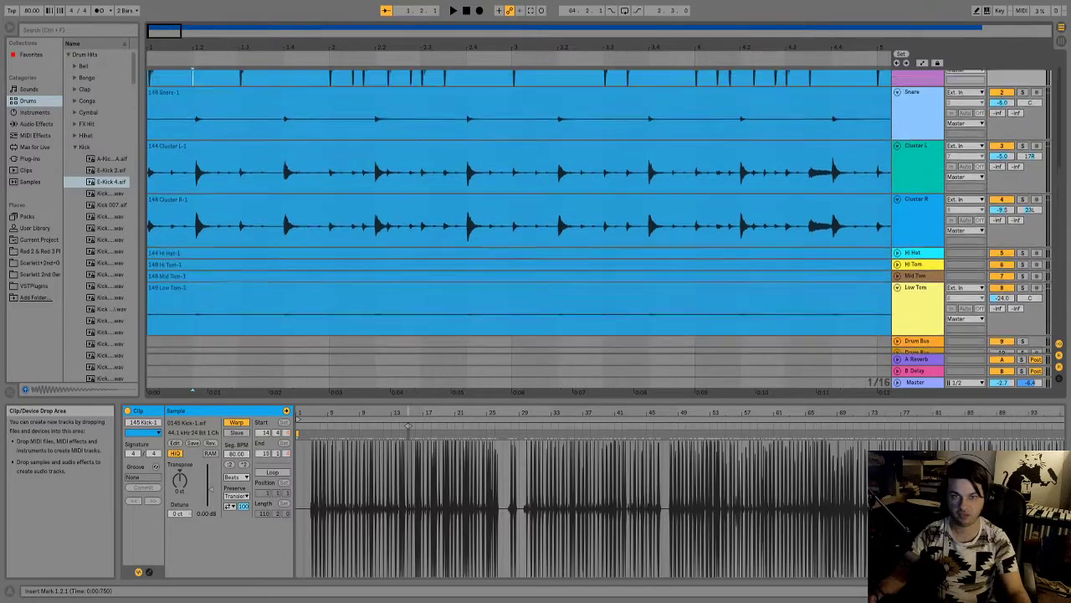
pyautogui.hotkey('ctrl', 'z')
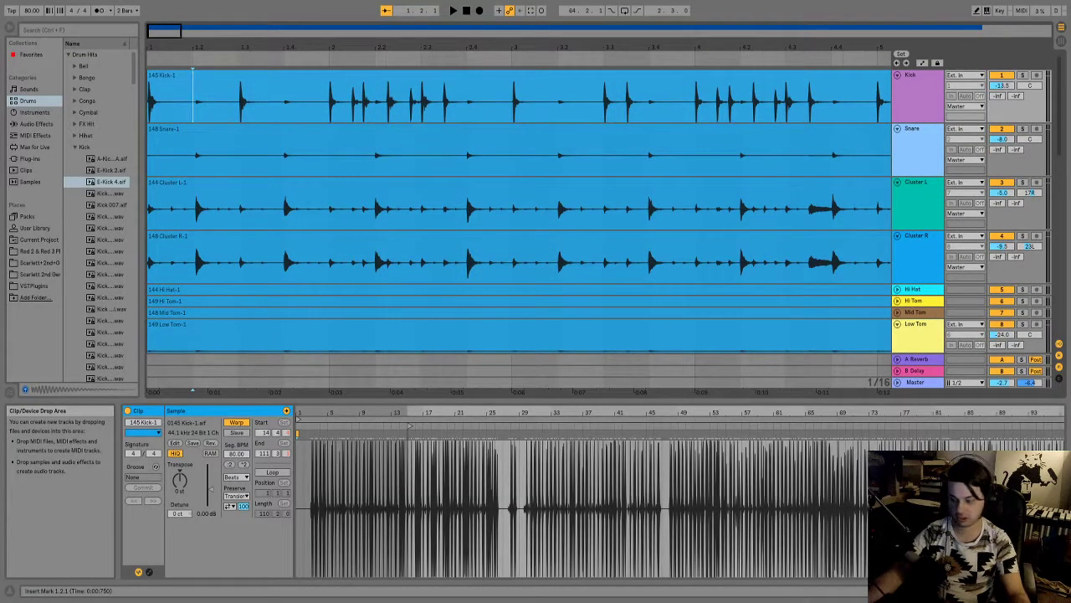
# - Show the Formaggio 1 clip's notes in Session View and launch the Keep scene to hear them with the drums
pyautogui.press('Tab')
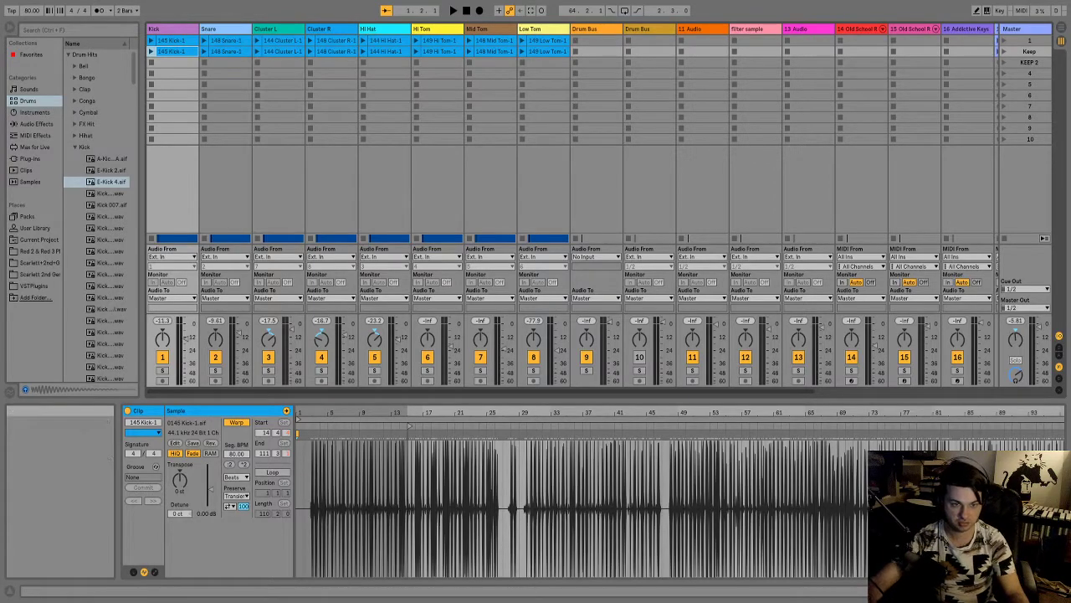
pyautogui.moveTo(481, 391); pyautogui.dragTo(640, 391)
pyautogui.click(812, 51)
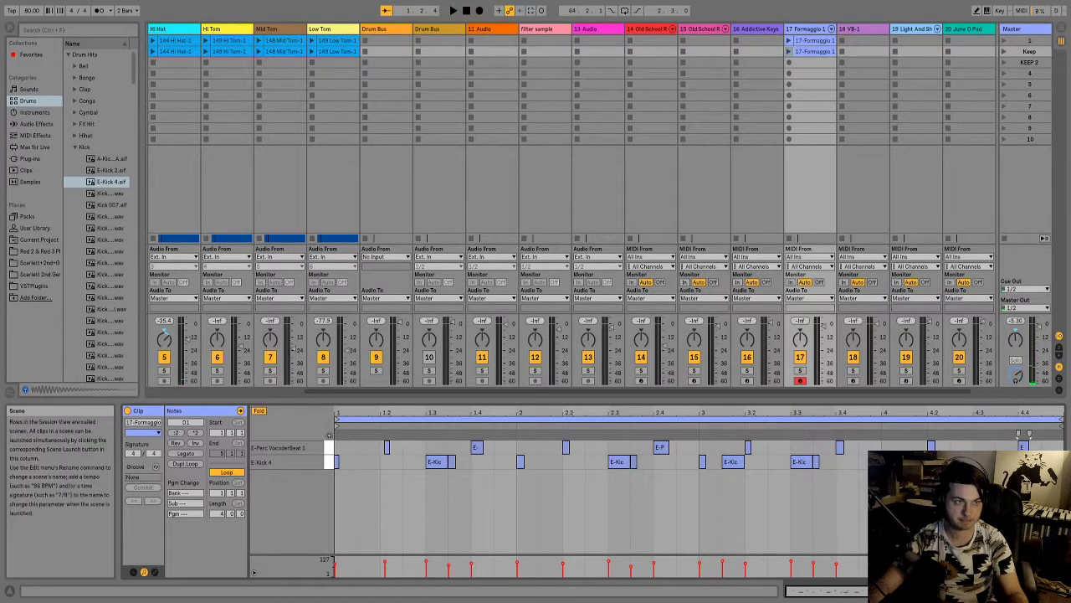
pyautogui.click(1004, 51)
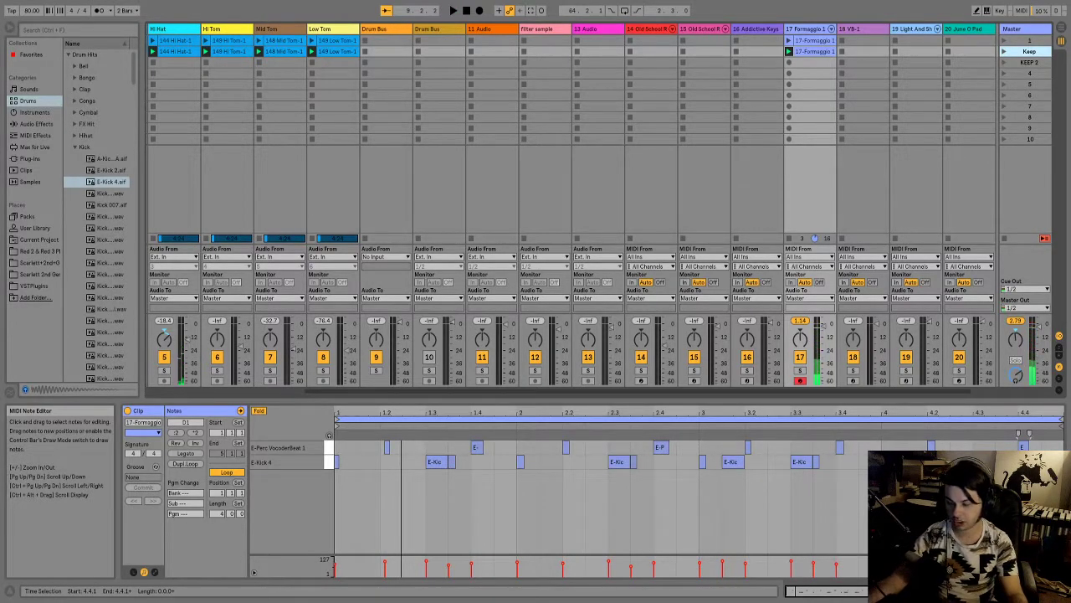
# - Return to Arrangement View and switch the tracks back to playing the Arrangement clips
pyautogui.press('Tab')
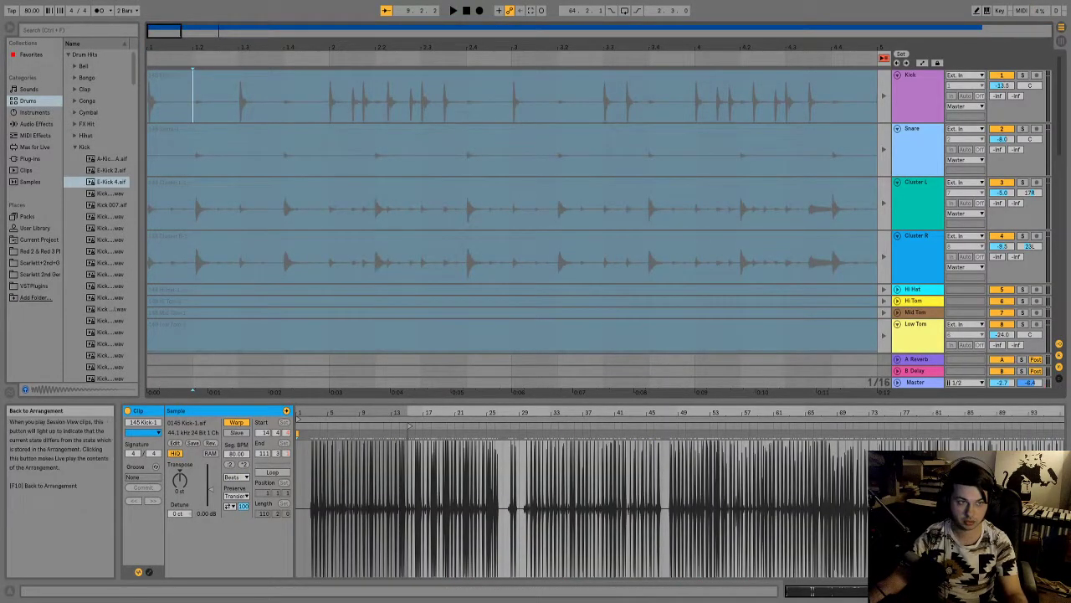
pyautogui.click(884, 57)
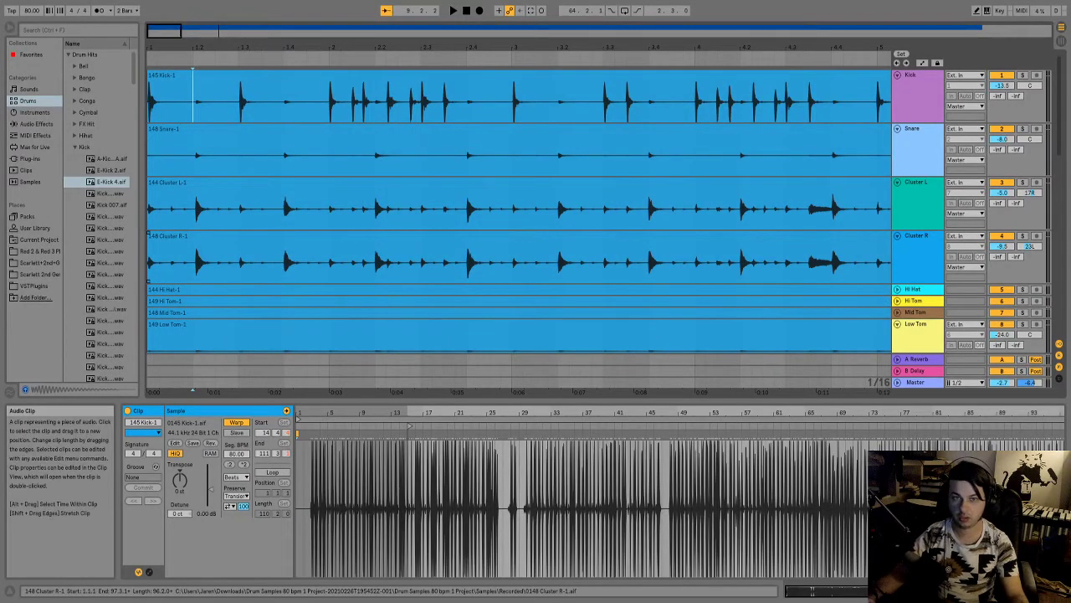
pyautogui.scroll(5, 278, 255)
pyautogui.scroll(-8, 278, 256)
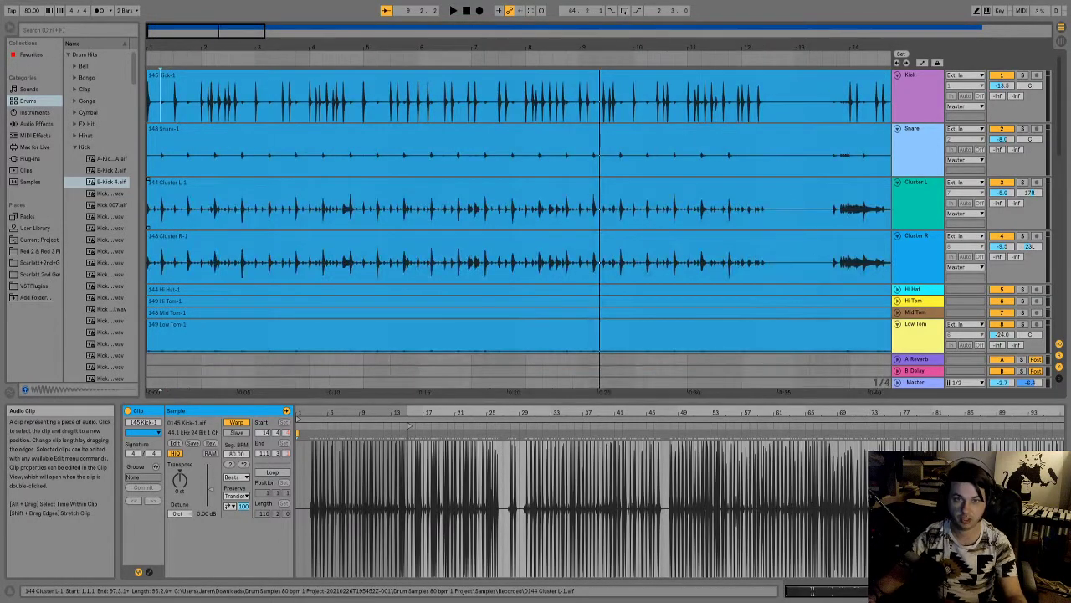
pyautogui.scroll(-3, 519, 209)
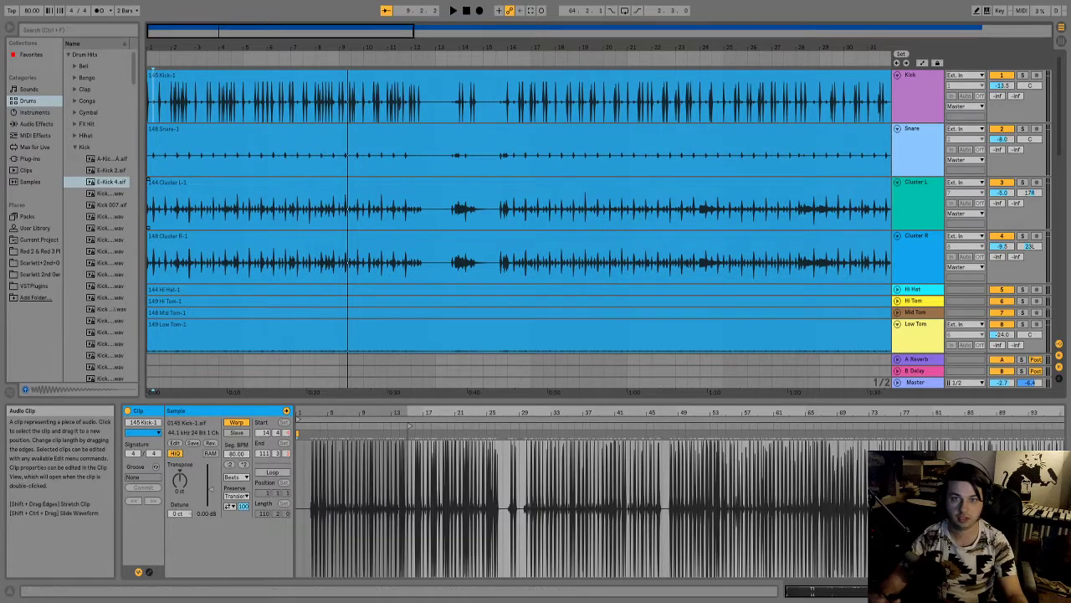
# - Try to split the Kick clip at 3.1.1 in the Arrangement
pyautogui.click(149, 74)
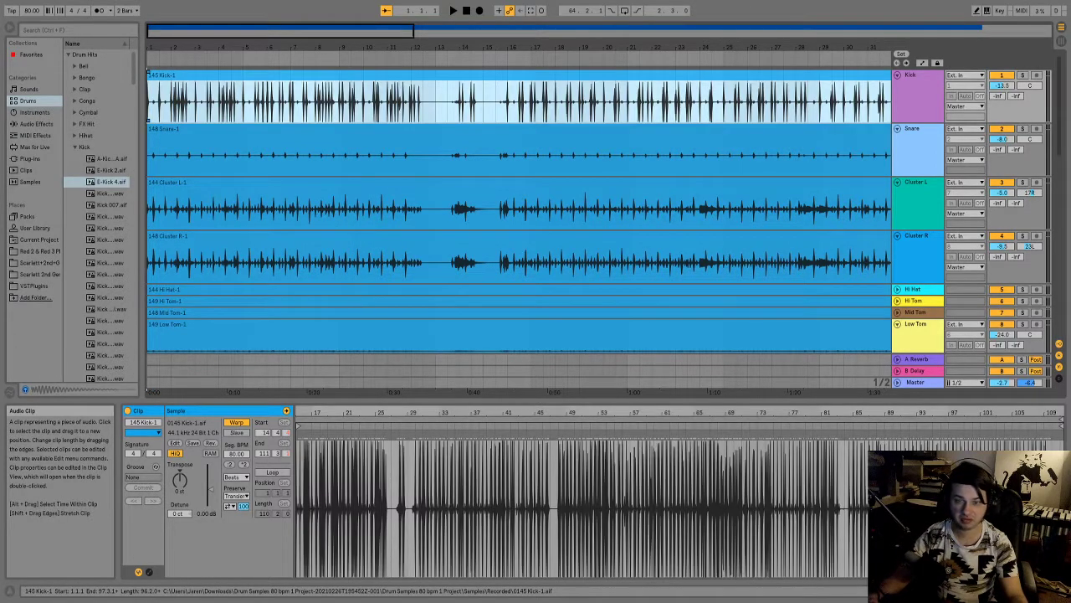
pyautogui.hotkey('ctrl', 'a')
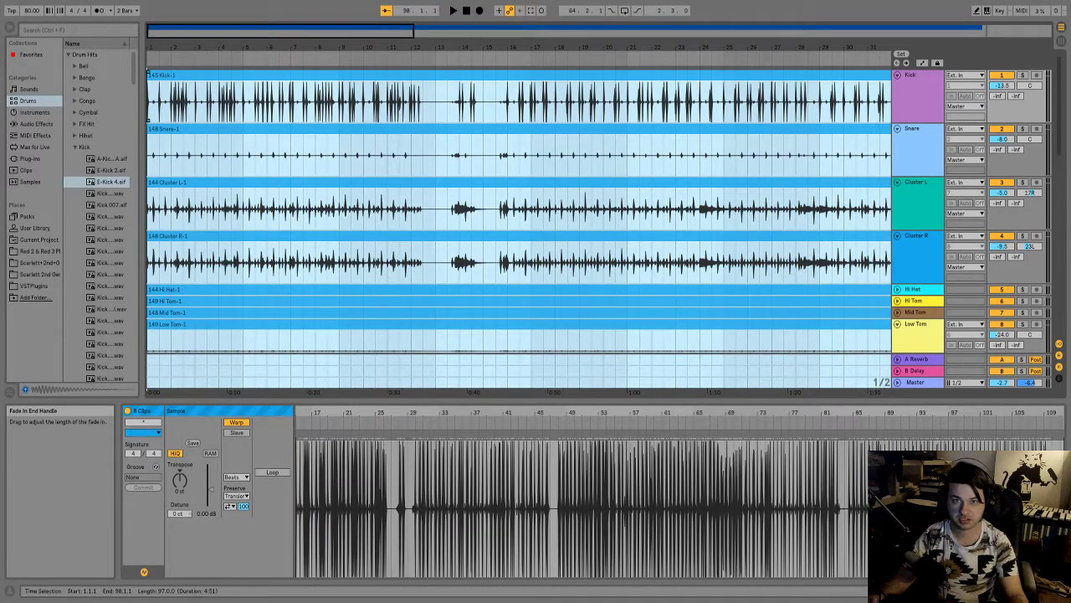
pyautogui.click(195, 92)
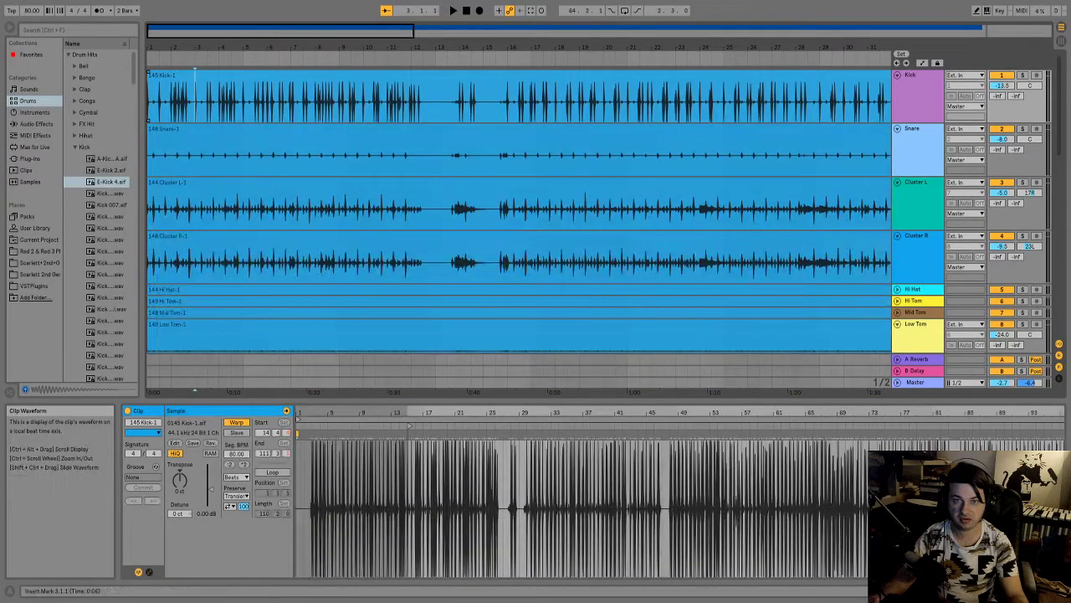
pyautogui.hotkey('ctrl', 'e')
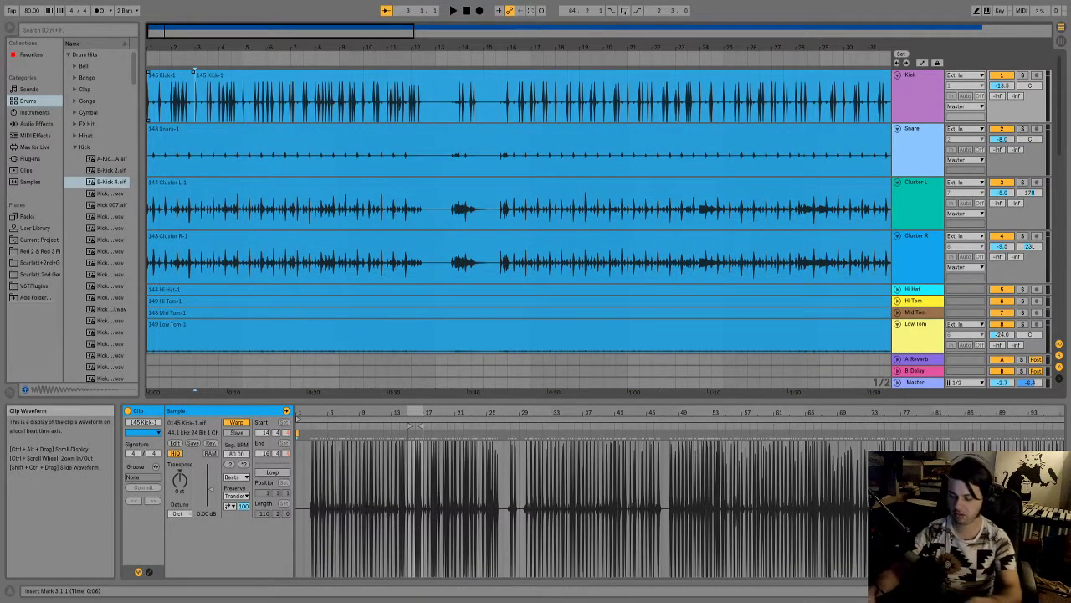
pyautogui.hotkey('ctrl', 'z')
# - Trim one bar off the front of all drum clips in the Arrangement, keeping their start at 1.1.1
pyautogui.click(231, 92)
pyautogui.hotkey('ctrl', 'a')
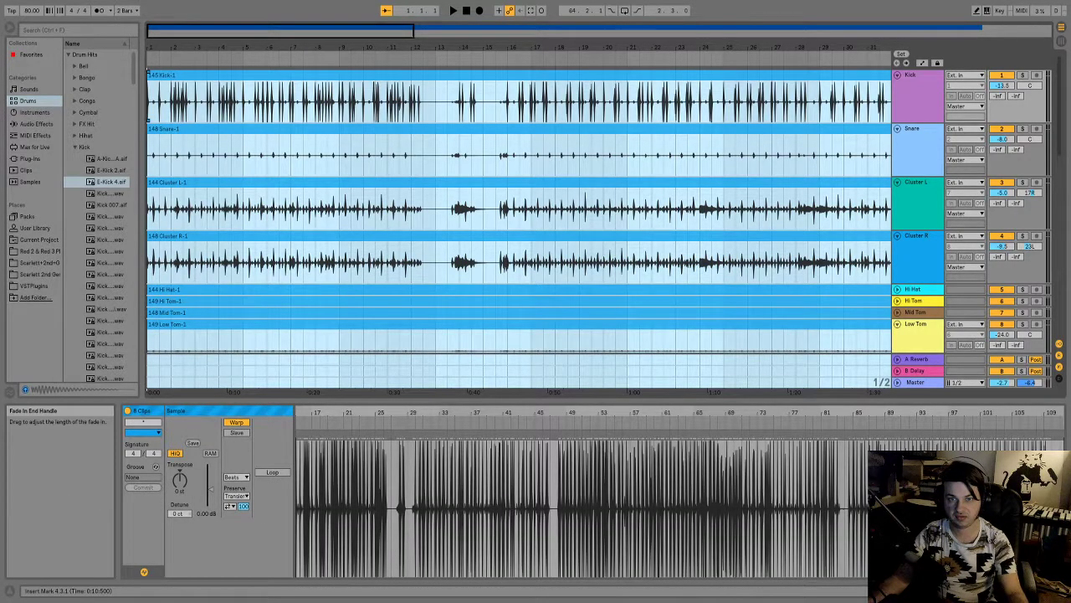
pyautogui.moveTo(148, 73); pyautogui.dragTo(172, 73)
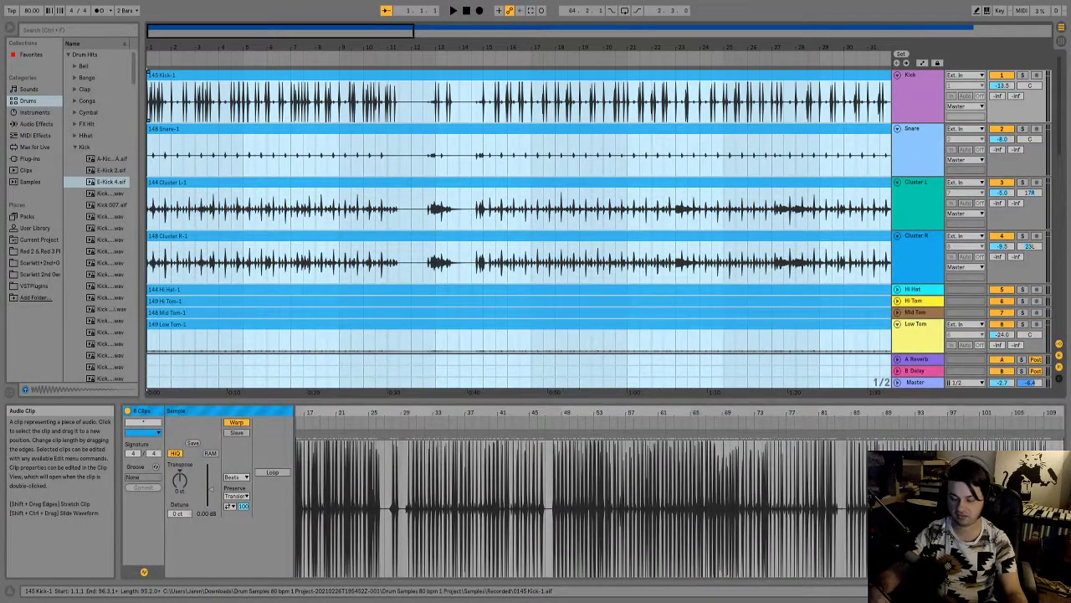
# - Launch the Keep scene's Formaggio 1 clip over the Arrangement drums and move its first E-Perc VocoderBeat 1 note to 1.2.1
pyautogui.press('Tab')
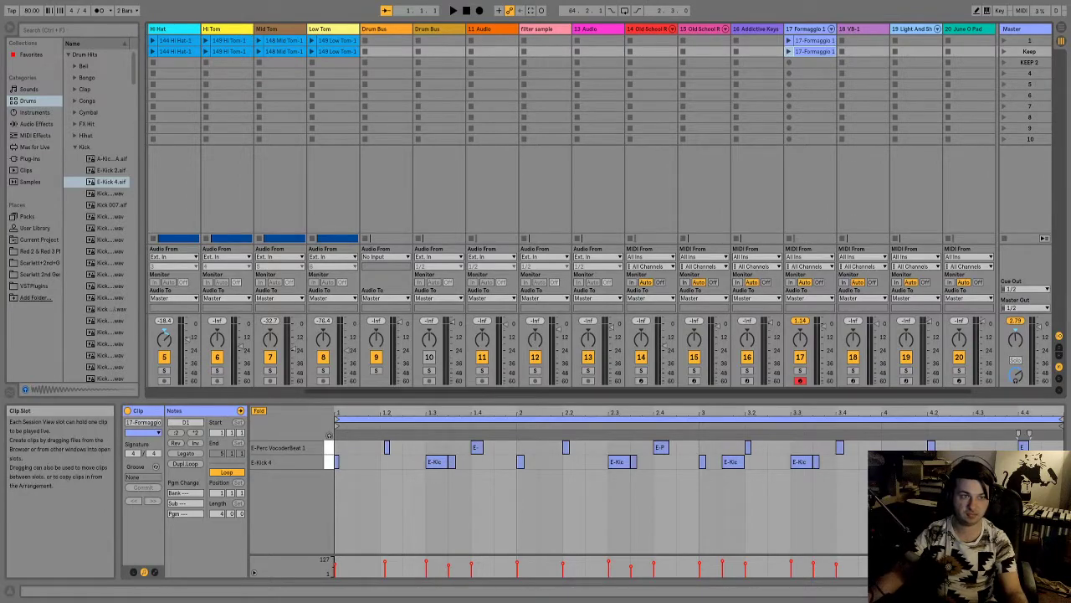
pyautogui.click(788, 52)
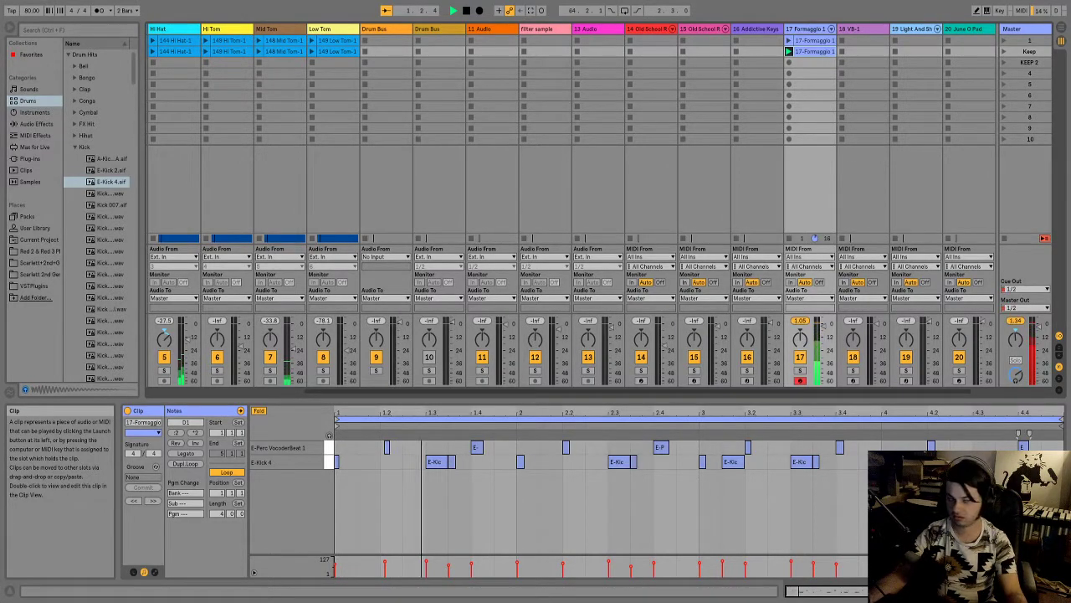
pyautogui.press('space')
pyautogui.moveTo(386, 446); pyautogui.dragTo(382, 446)
# - Play the adjusted Formaggio 1 pattern against the trimmed Arrangement drums to about bar 11, checking the timing
pyautogui.press('space')
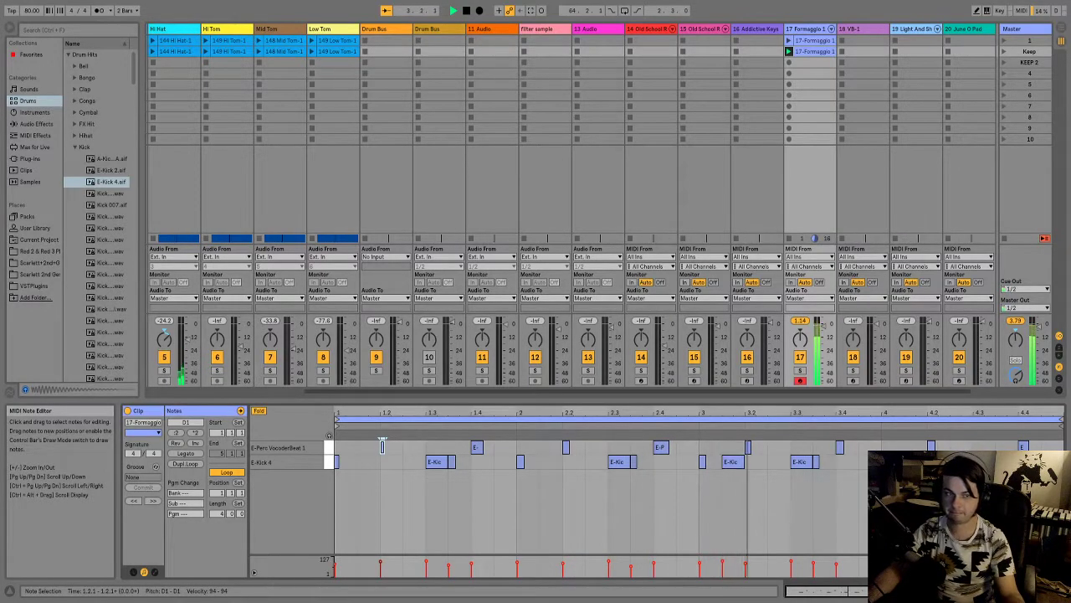
pyautogui.click(382, 441)
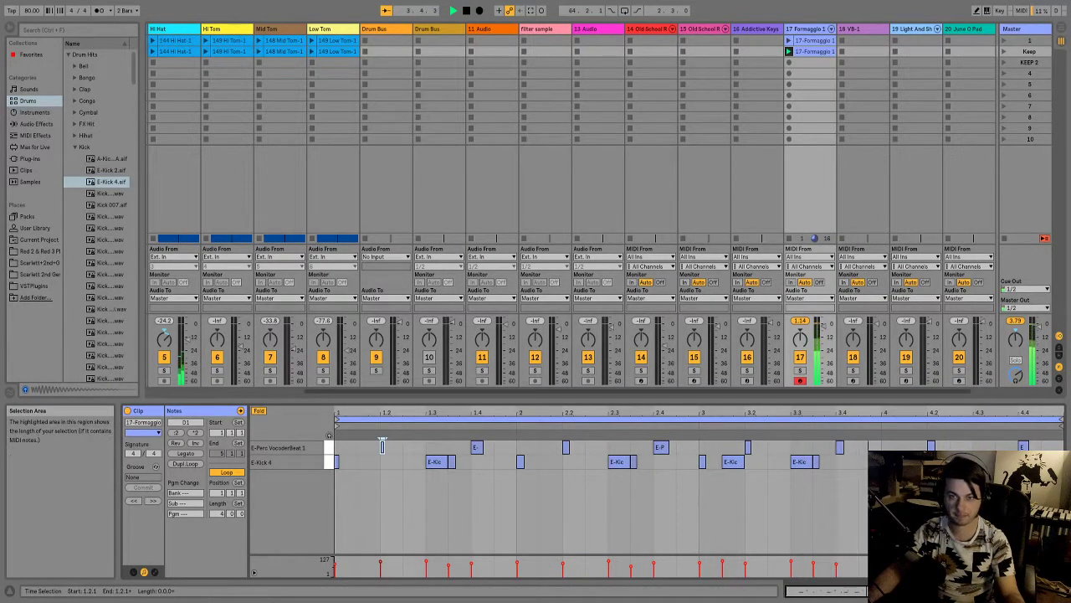
pyautogui.press('Tab')
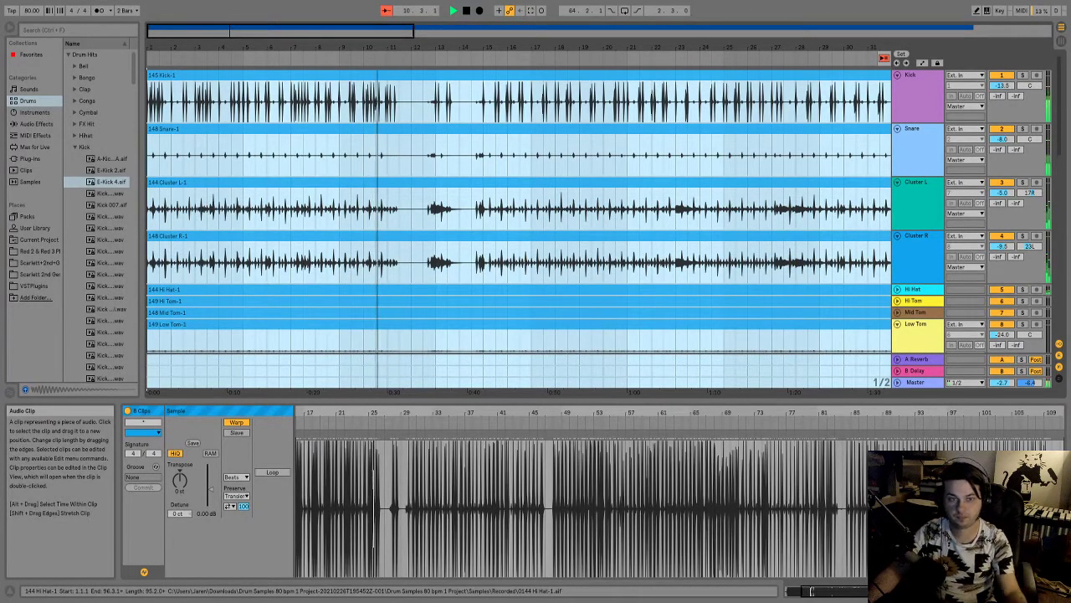
pyautogui.press('space')
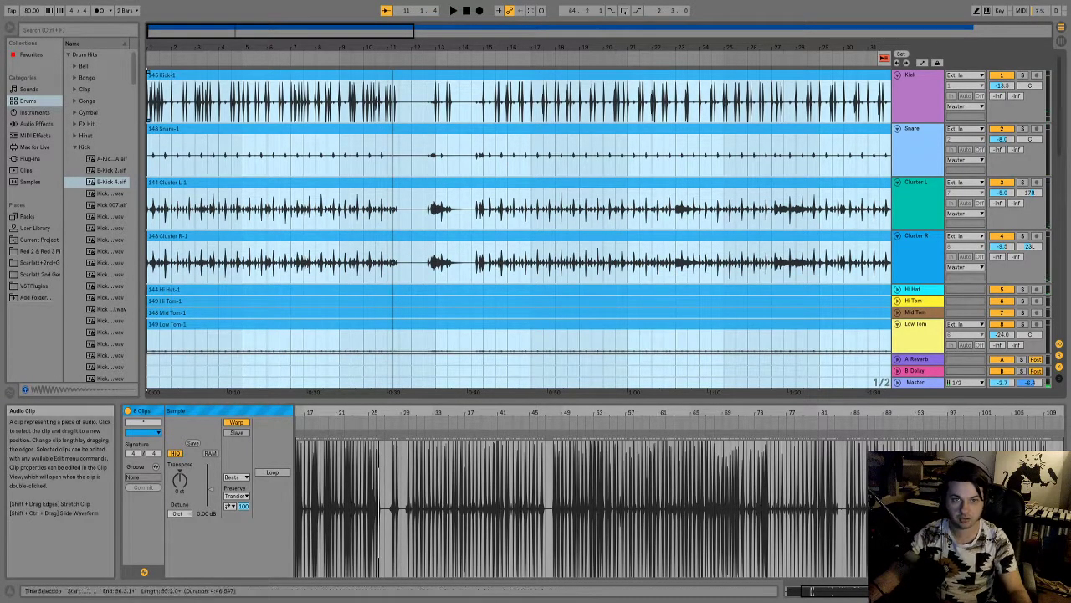
# - Split the clips on all eight drum tracks, Kick through Low Tom, at 9.1.1 in the Arrangement
pyautogui.click(339, 92)
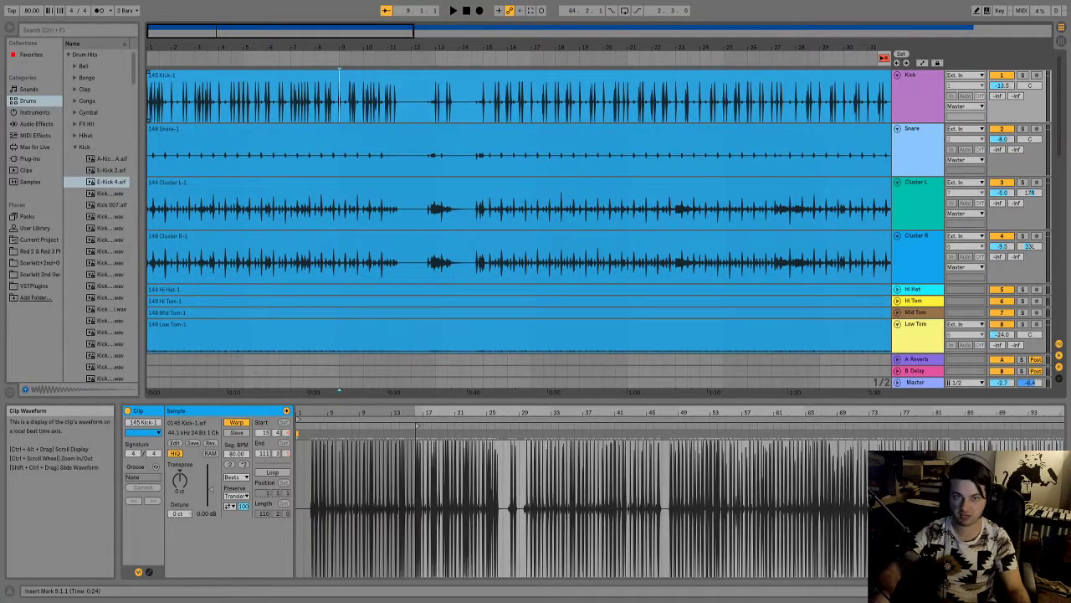
pyautogui.hotkey('ctrl', 'e')
pyautogui.press('Down')
pyautogui.hotkey('ctrl', 'e')
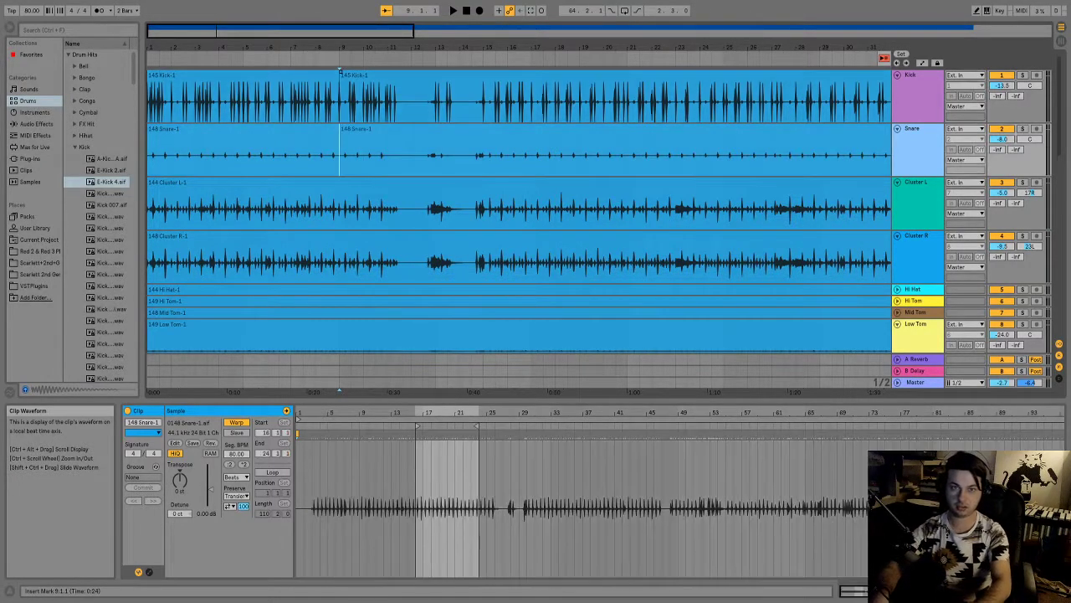
pyautogui.press('Down')
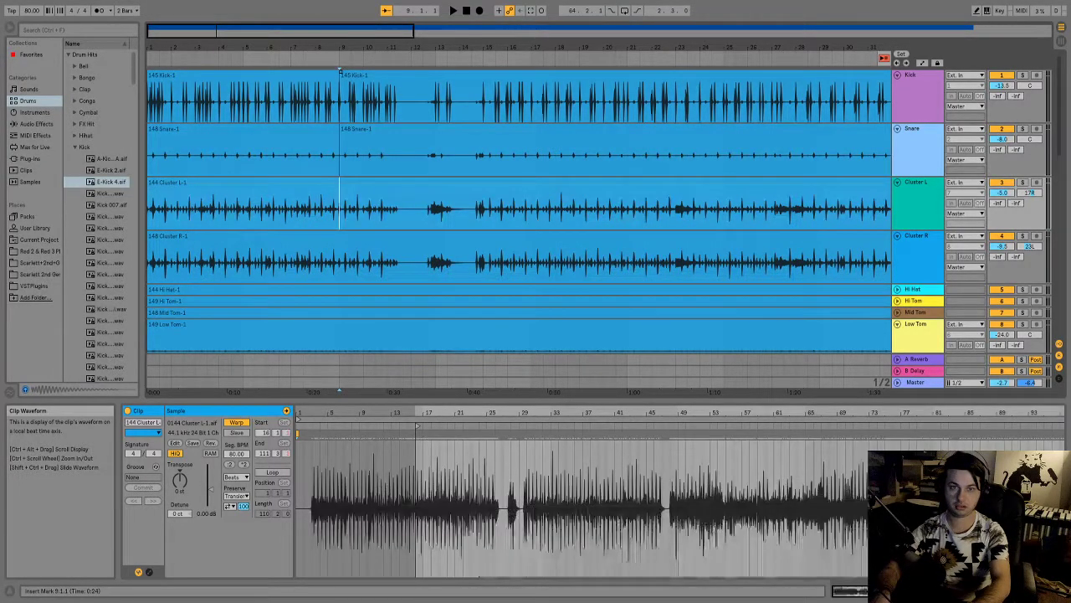
pyautogui.hotkey('shift', 'Down')
pyautogui.hotkey('shift', 'Down')
pyautogui.hotkey('shift', 'Down')
pyautogui.hotkey('shift', 'Down')
pyautogui.hotkey('shift', 'Down')
# - Delete the drum clips after 9.1.1 on every track from Kick to Low Tom, and reset the playback position to the start
pyautogui.click(341, 73)
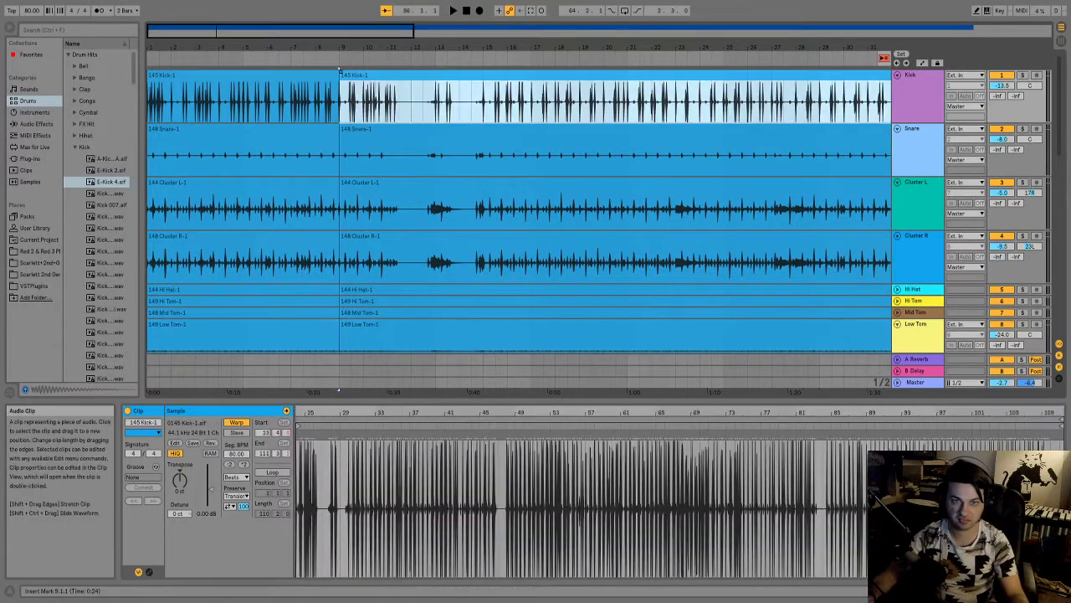
pyautogui.scroll(-3, 340, 153)
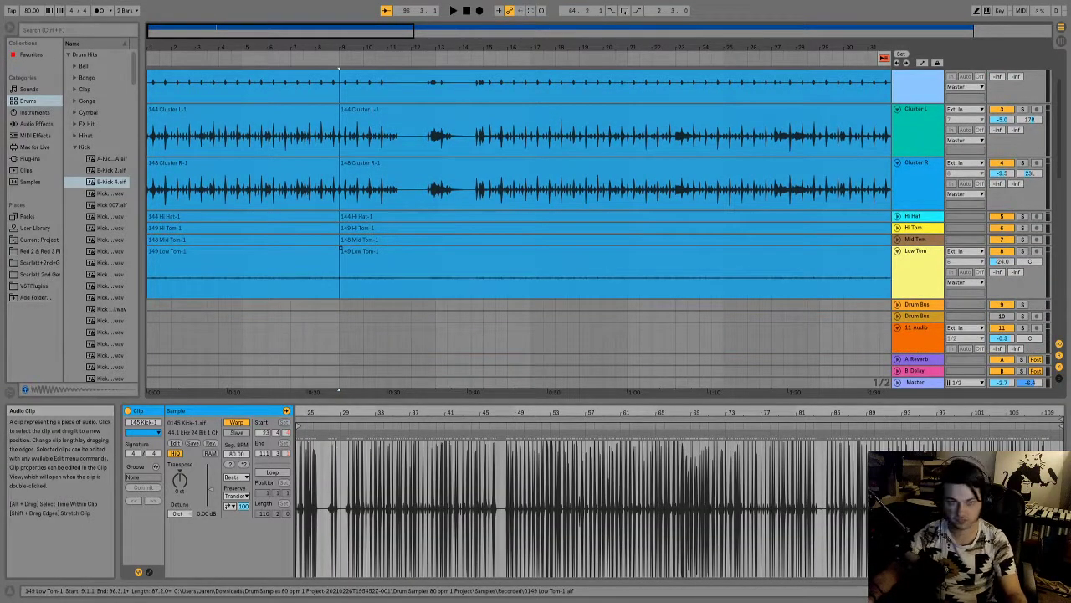
pyautogui.keyDown('shift'); pyautogui.click(340, 250); pyautogui.keyUp('shift')
pyautogui.press('Delete')
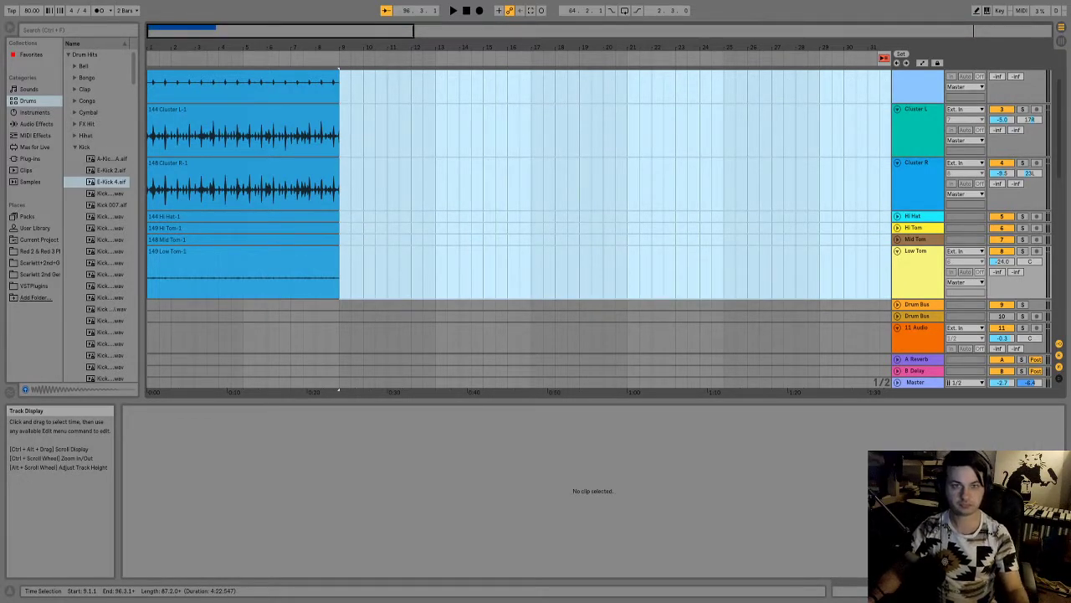
pyautogui.click(466, 10)
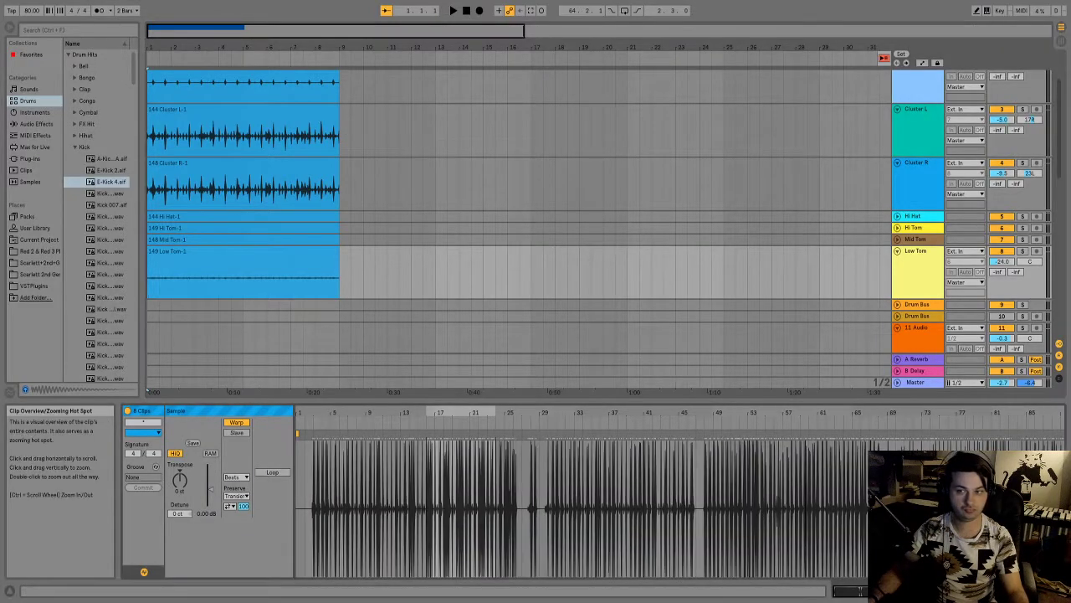
# - Select the remaining eight-bar clips on all drum tracks and turn on Loop for them together
pyautogui.scroll(-1, 589, 494)
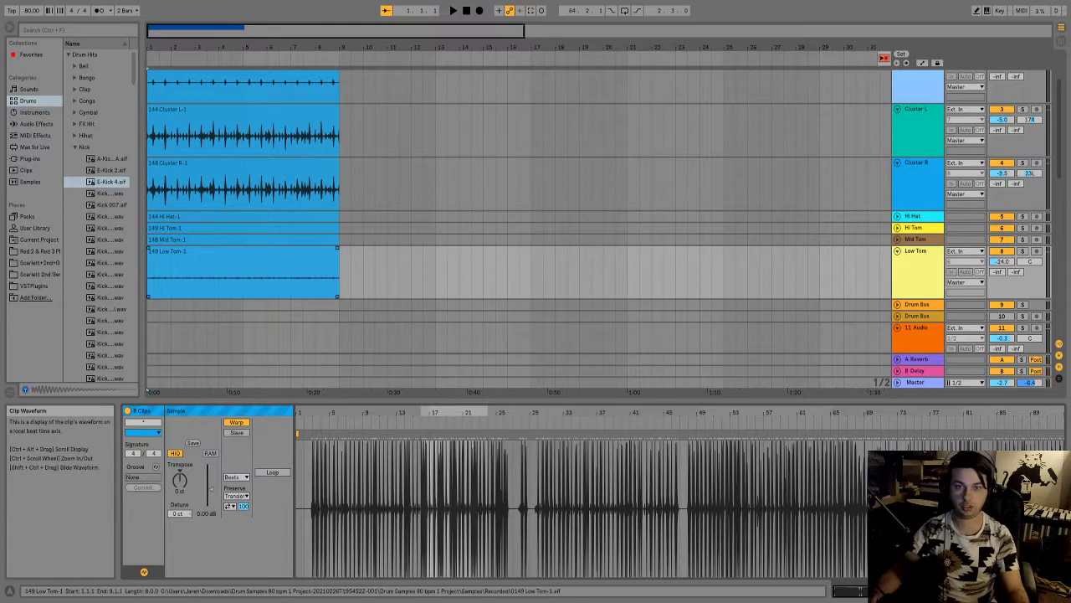
pyautogui.click(243, 251)
pyautogui.scroll(2, 243, 184)
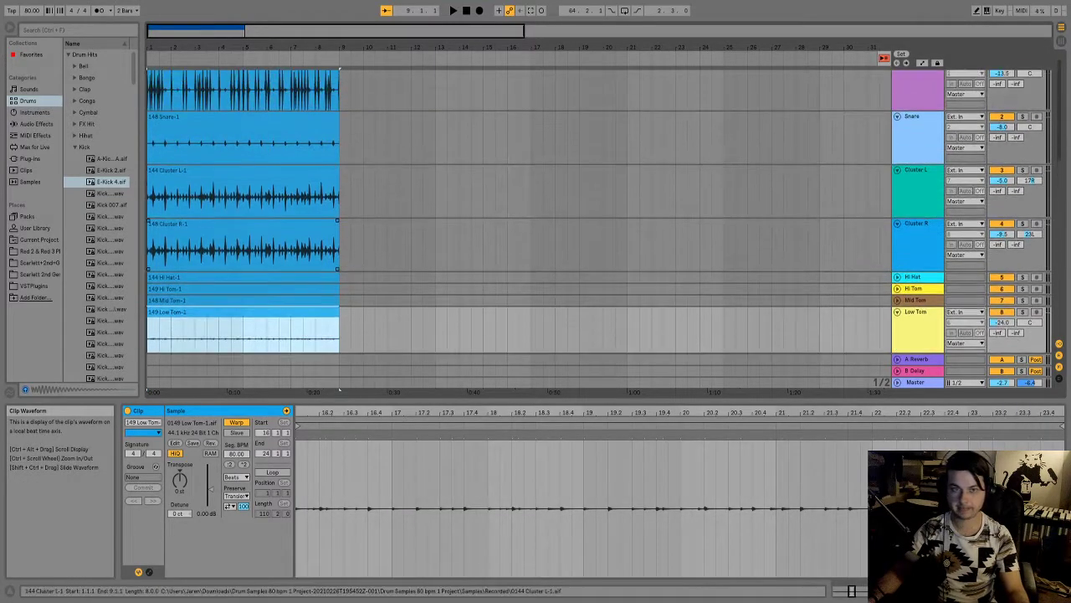
pyautogui.keyDown('shift'); pyautogui.click(242, 75); pyautogui.keyUp('shift')
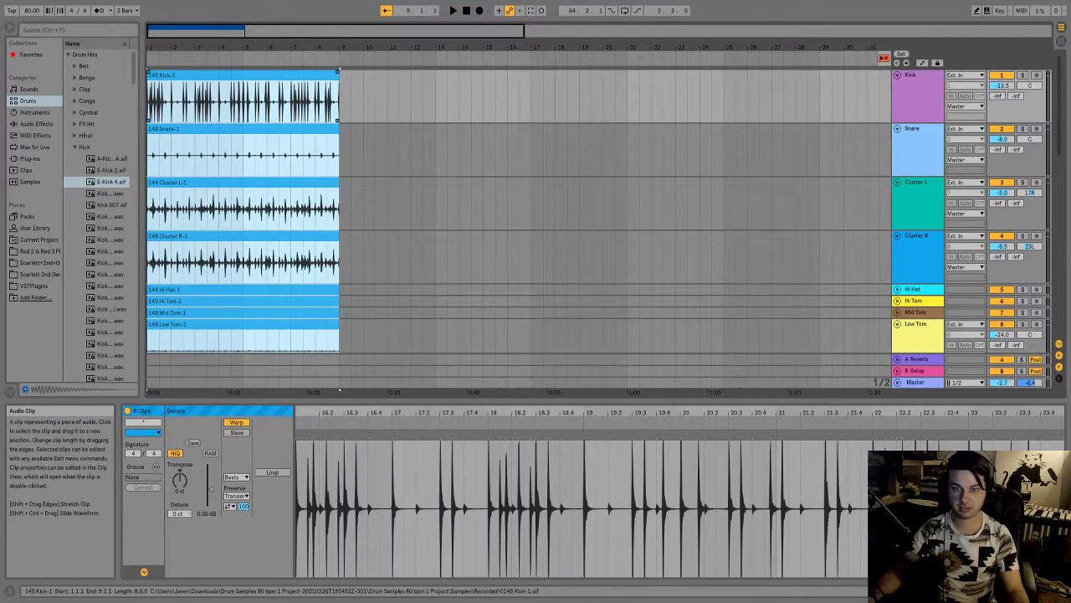
pyautogui.click(272, 472)
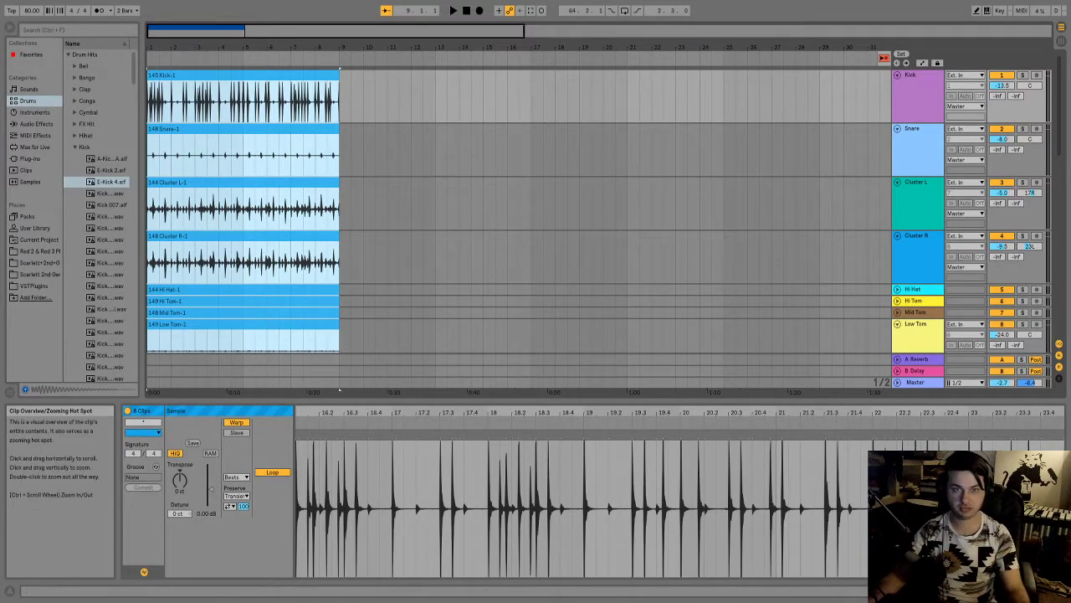
pyautogui.moveTo(339, 75)
pyautogui.mouseDown()
pyautogui.moveTo(483, 76)
pyautogui.moveTo(339, 76)
pyautogui.mouseUp()
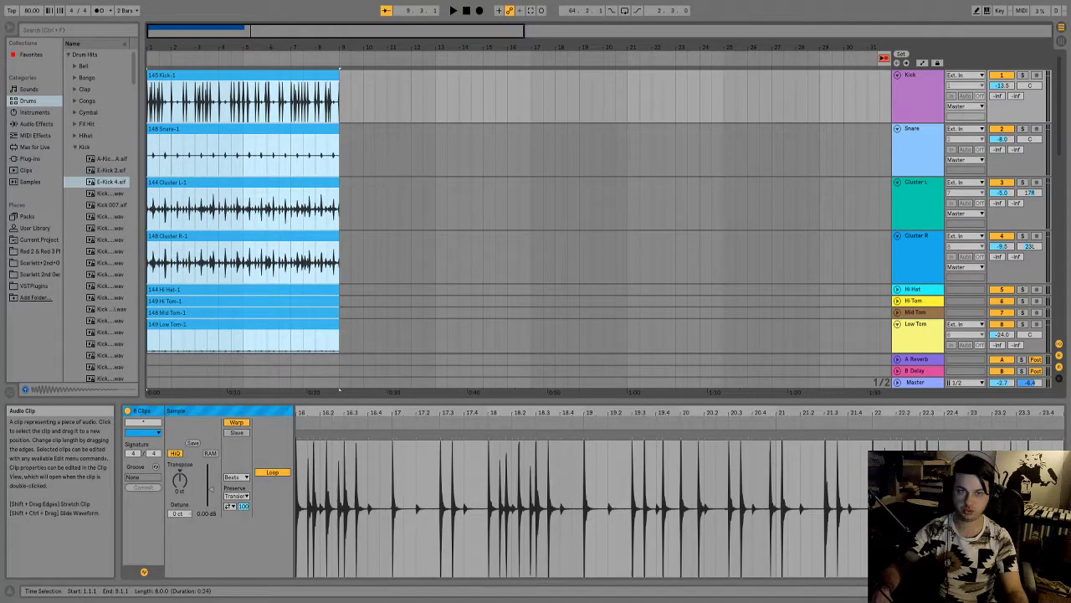
# - Duplicate all the eight-bar drum clips so the copies run from 9.1.1 to 17.1.1
pyautogui.click(351, 84)
pyautogui.hotkey('ctrl', 'a')
pyautogui.hotkey('ctrl', 'd')
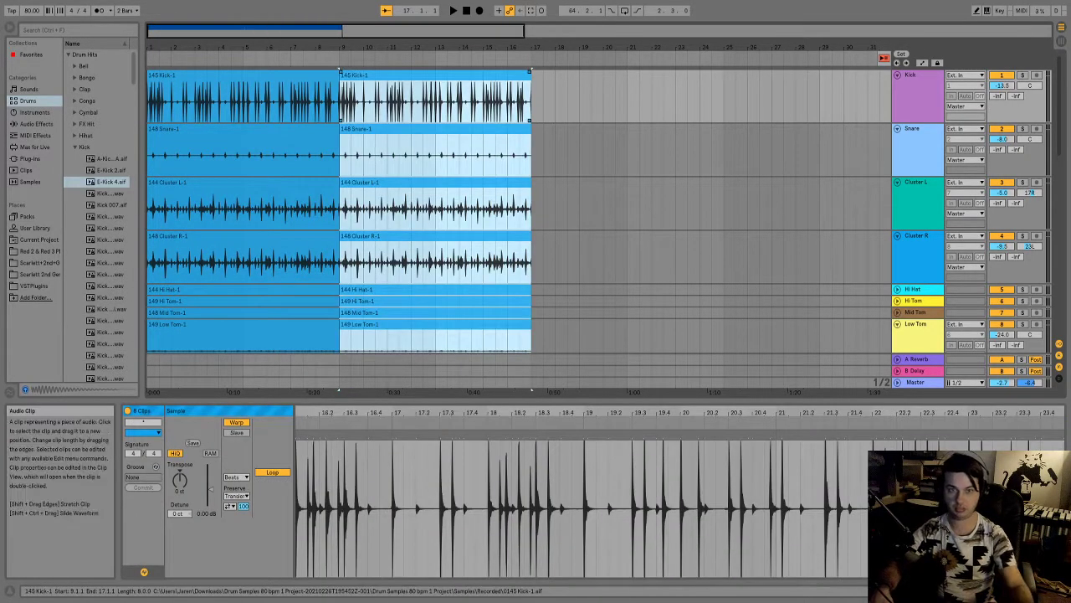
pyautogui.press('Right')
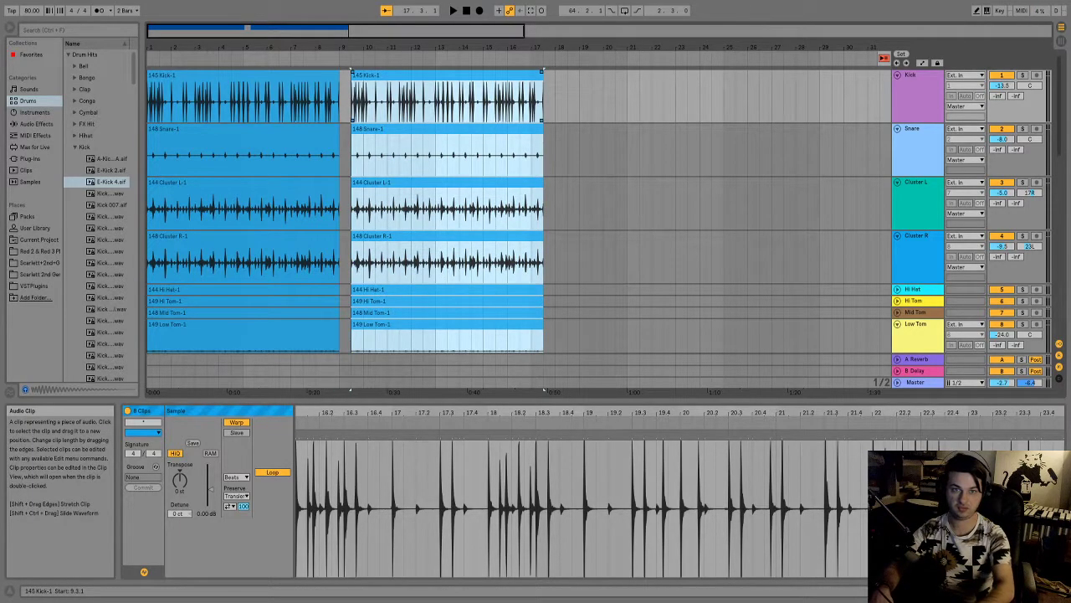
pyautogui.press('Left')
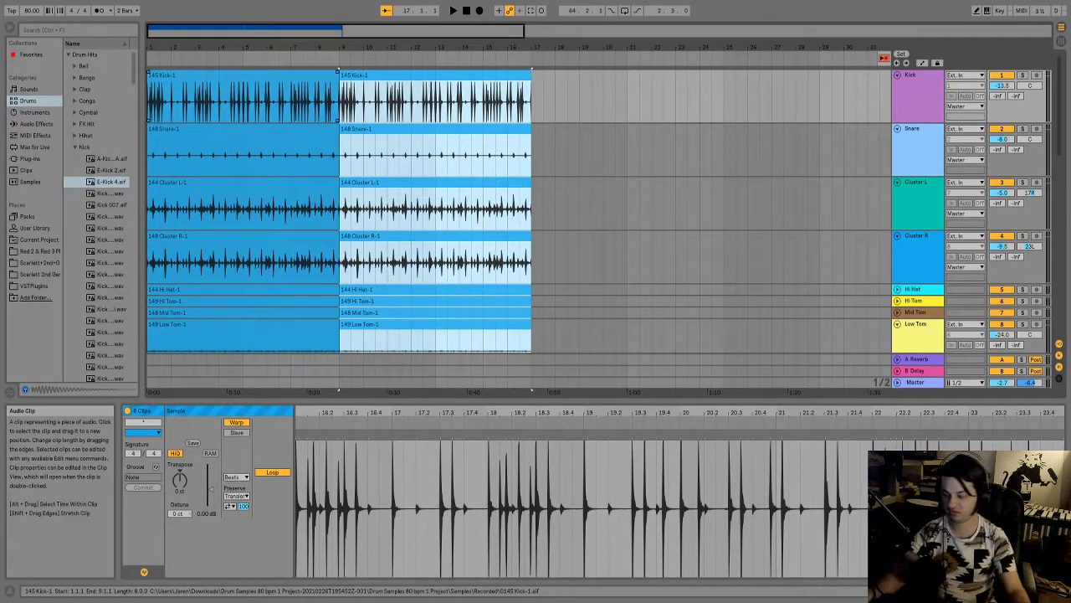
# - Copy all the drum clips between 1.1.1 and 17.1.1 and paste them at 17.1.1, extending the drums to bar 33
pyautogui.hotkey('ctrl', 'a')
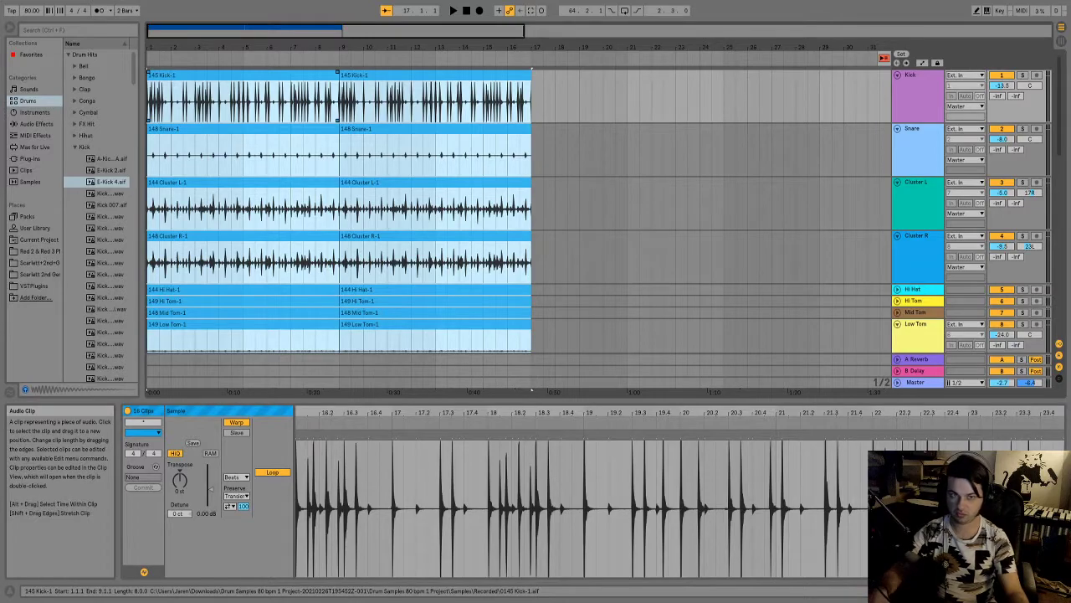
pyautogui.click(532, 100)
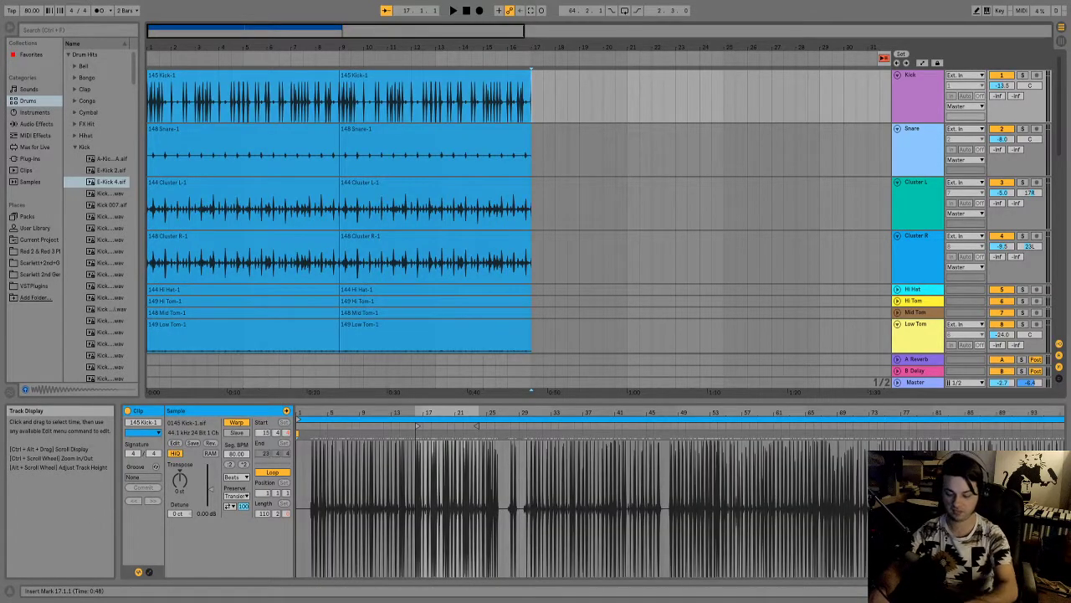
pyautogui.hotkey('ctrl', 'v')
pyautogui.scroll(-1, 628, 209)
pyautogui.scroll(1, 628, 210)
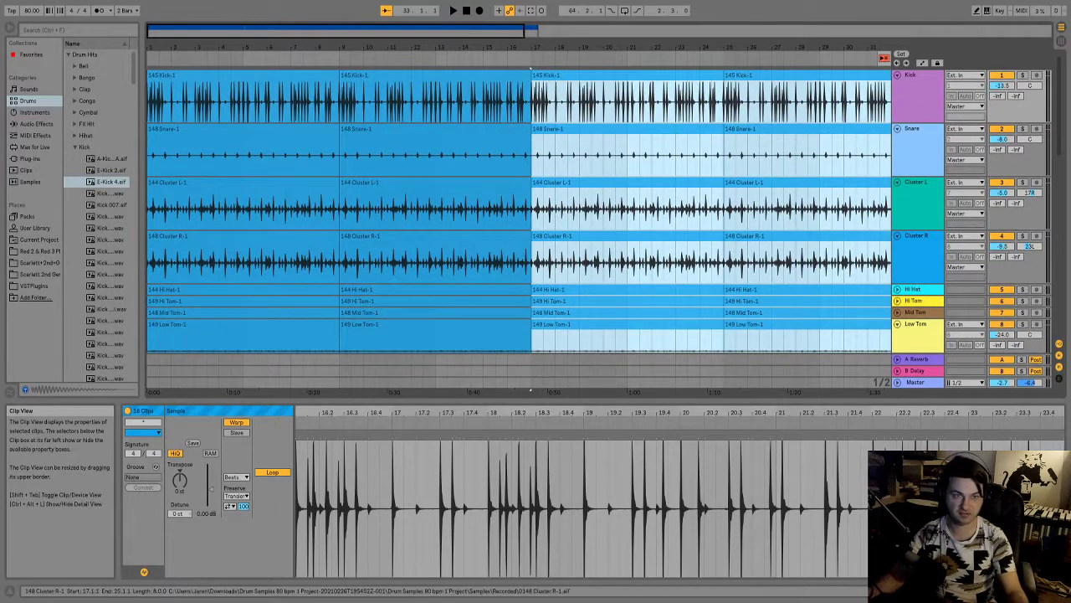
pyautogui.press('-')
pyautogui.press('+')
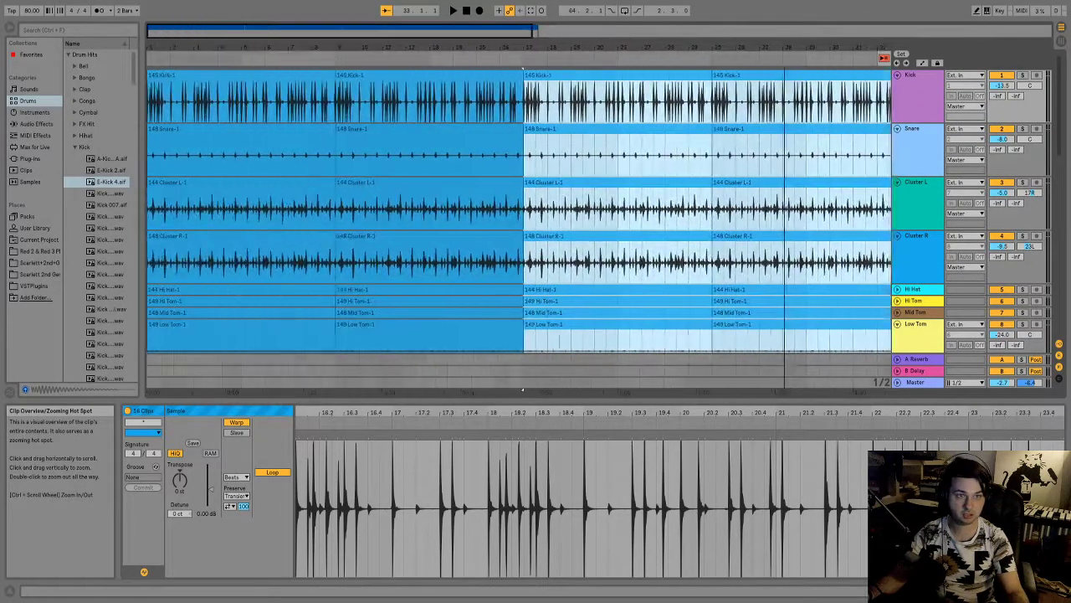
# - Play the extended drums from the start with the Formaggio 1 pattern and arm track 15, Old School, in the Session View to play along
pyautogui.doubleClick(466, 10)
pyautogui.press('space')
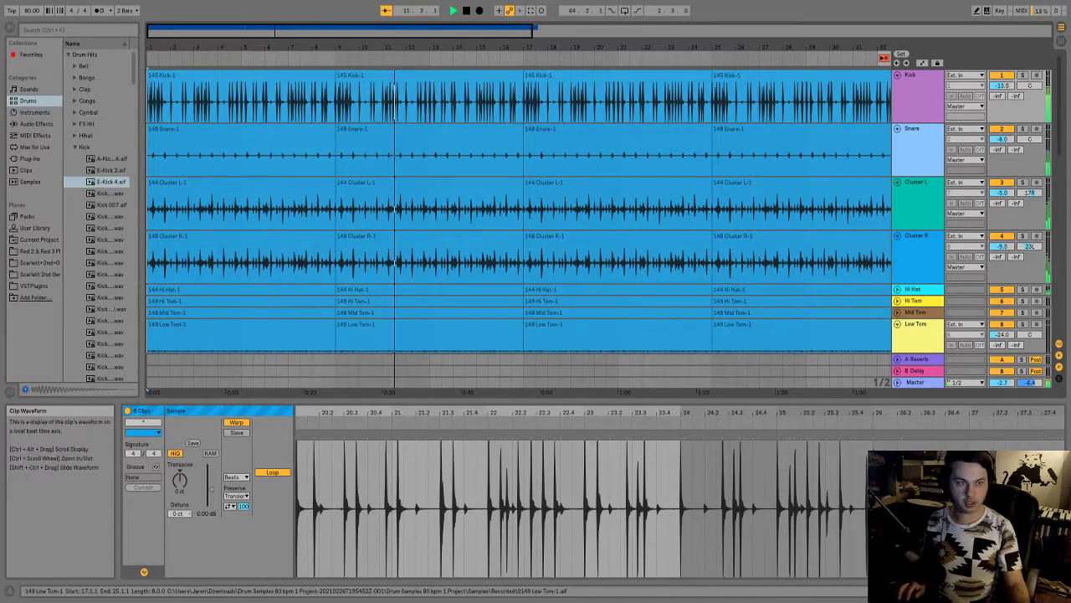
pyautogui.press('Tab')
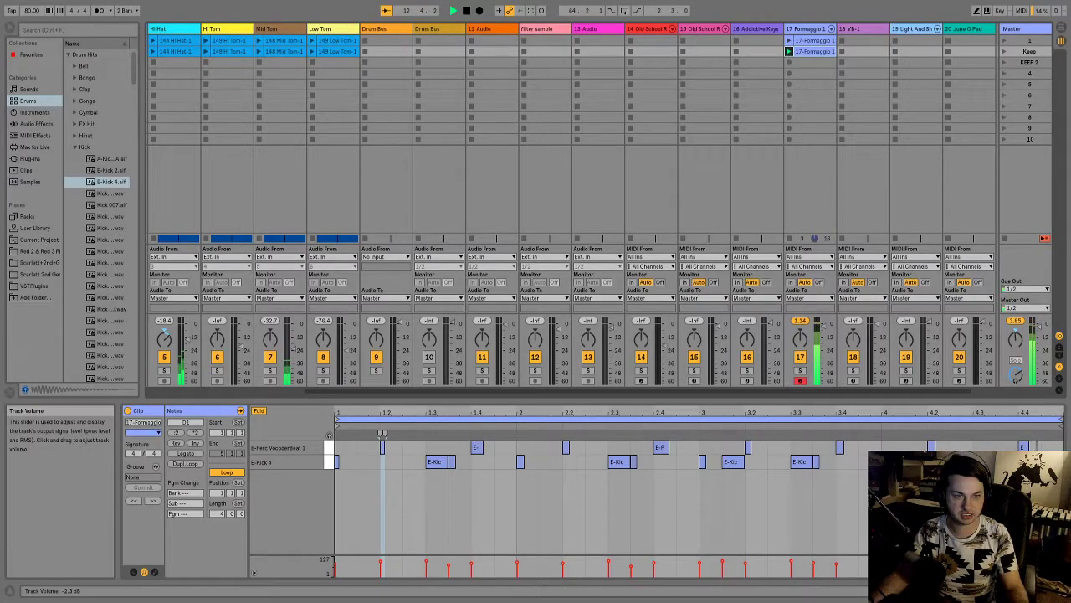
pyautogui.click(694, 379)
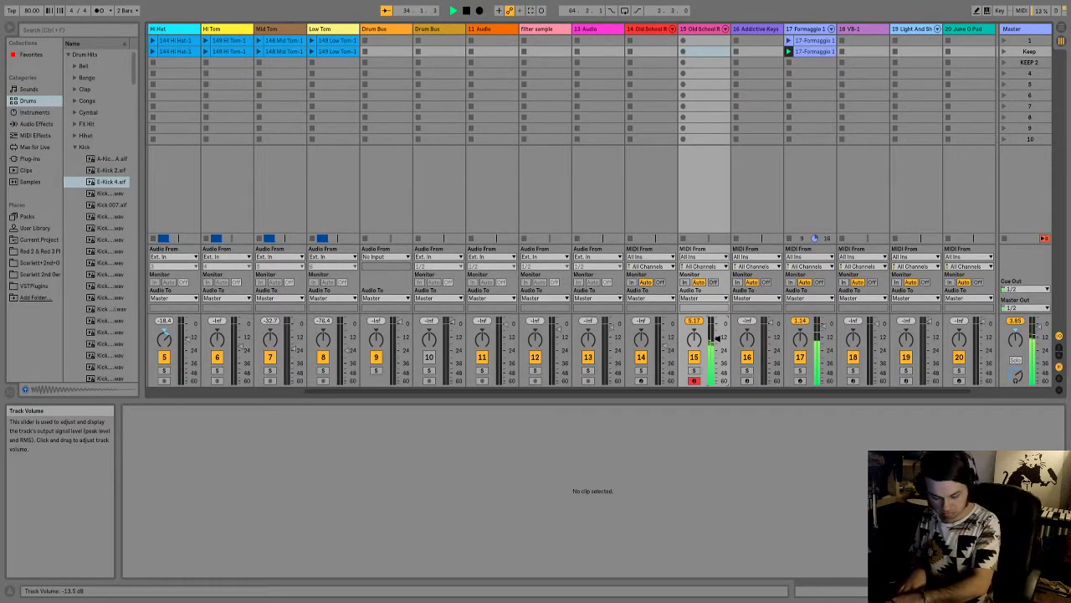
pyautogui.press('space')
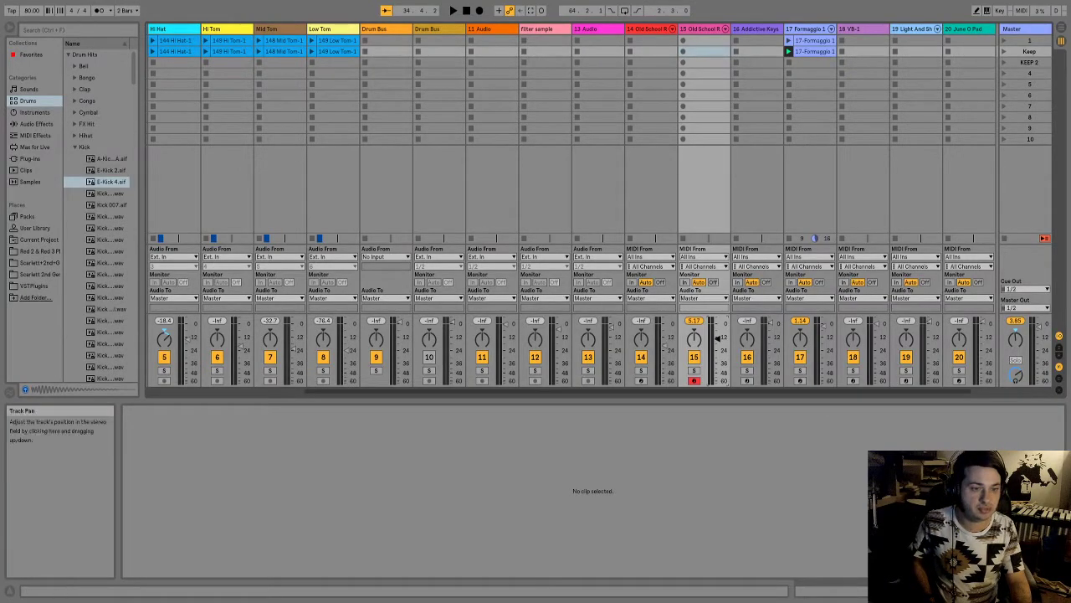
# - Insert a new MIDI track and move it between 13 Audio and the first Old School track
pyautogui.hscroll(2, 572, 208)
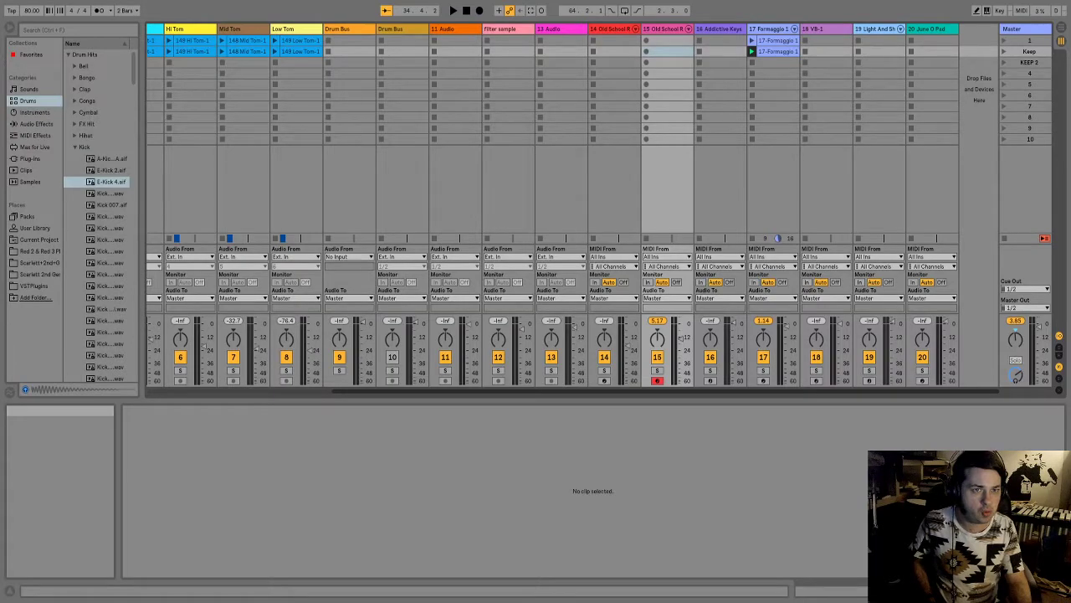
pyautogui.hscroll(-5, 572, 209)
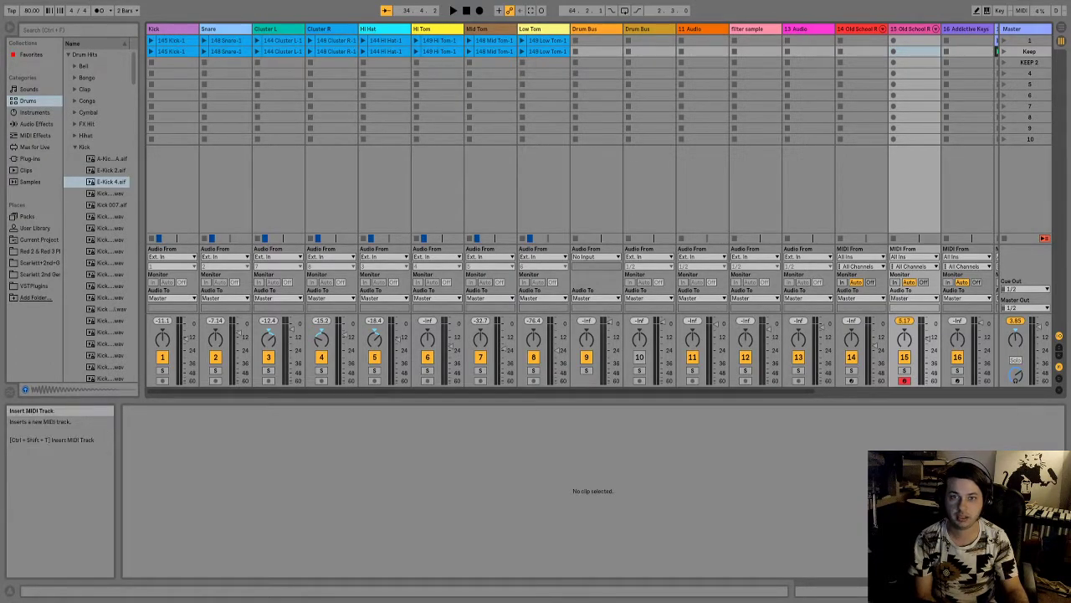
pyautogui.hotkey('ctrl', 'shift', 't')
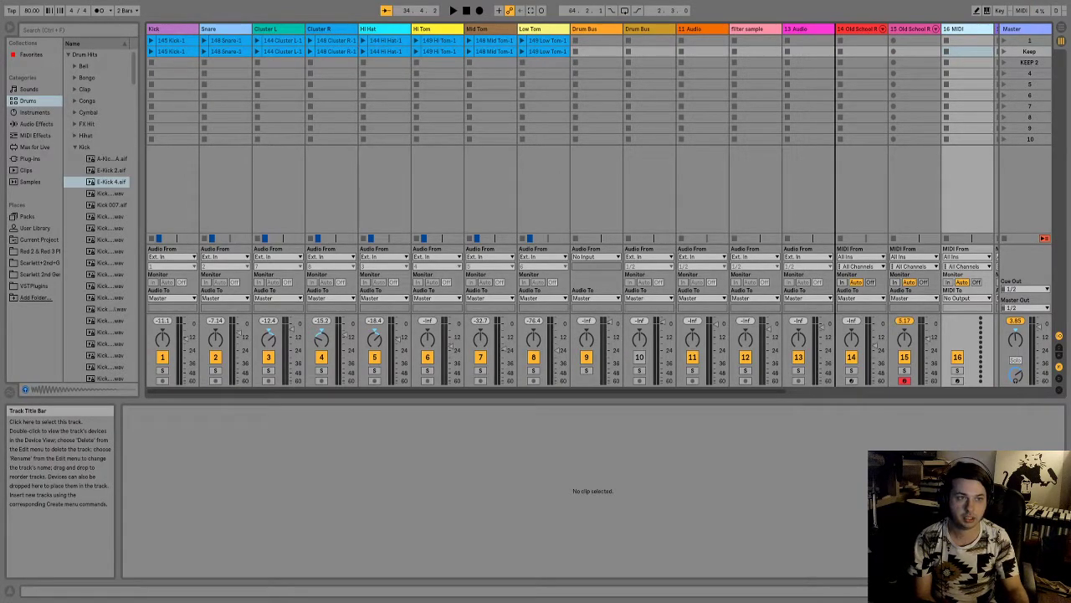
pyautogui.moveTo(967, 28); pyautogui.dragTo(837, 28)
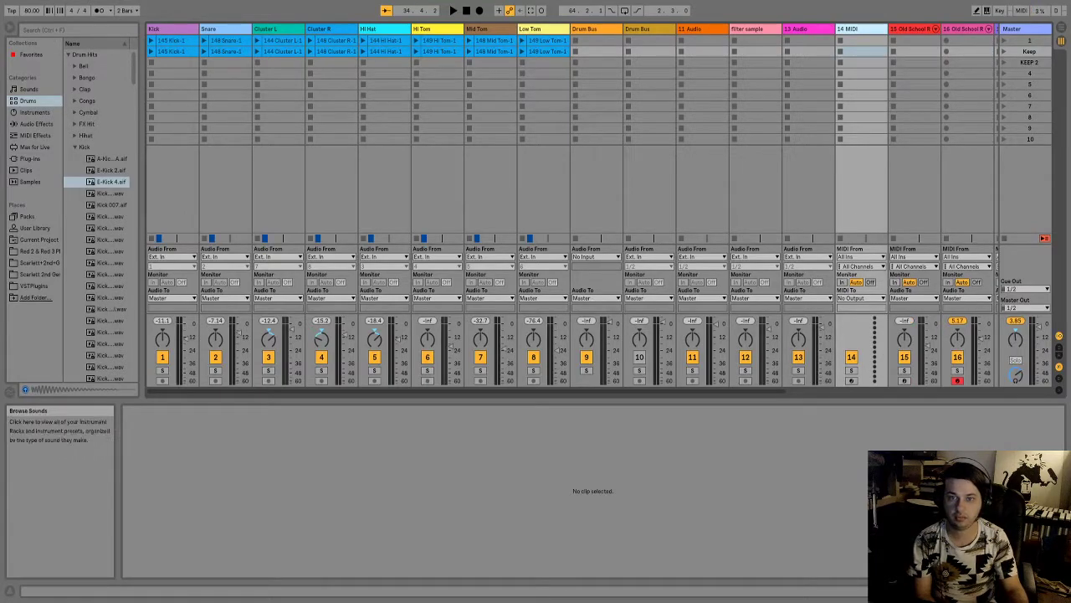
# - Search the browser's instruments for "hip hop sub" and load the Hip-Hop Sub Bass rack onto the new MIDI track
pyautogui.press('super+f')
pyautogui.write('hip hop a')
pyautogui.write('b')
pyautogui.click(35, 112)
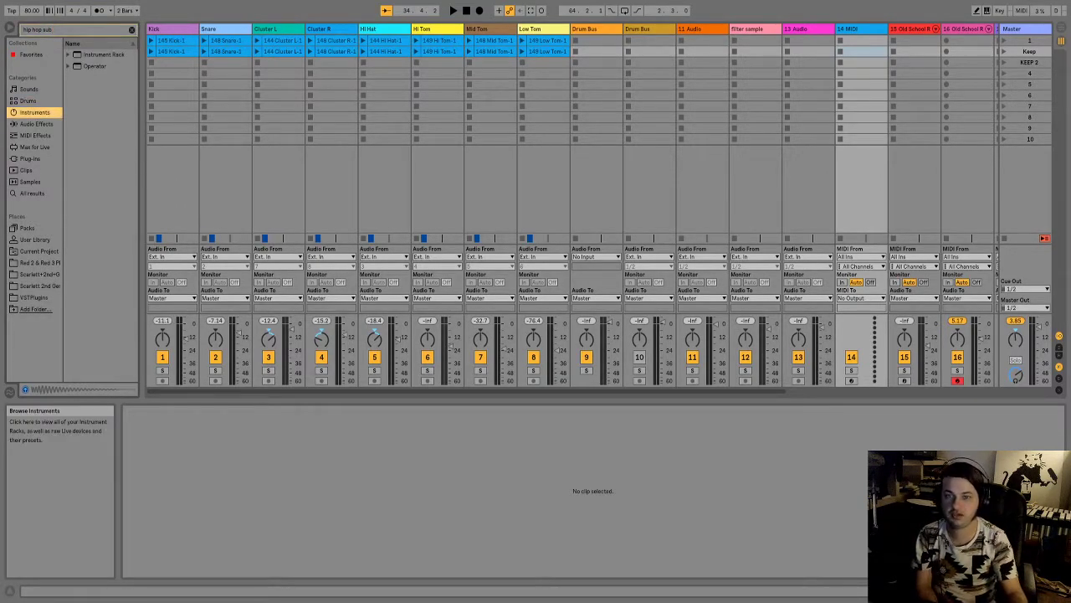
pyautogui.click(67, 55)
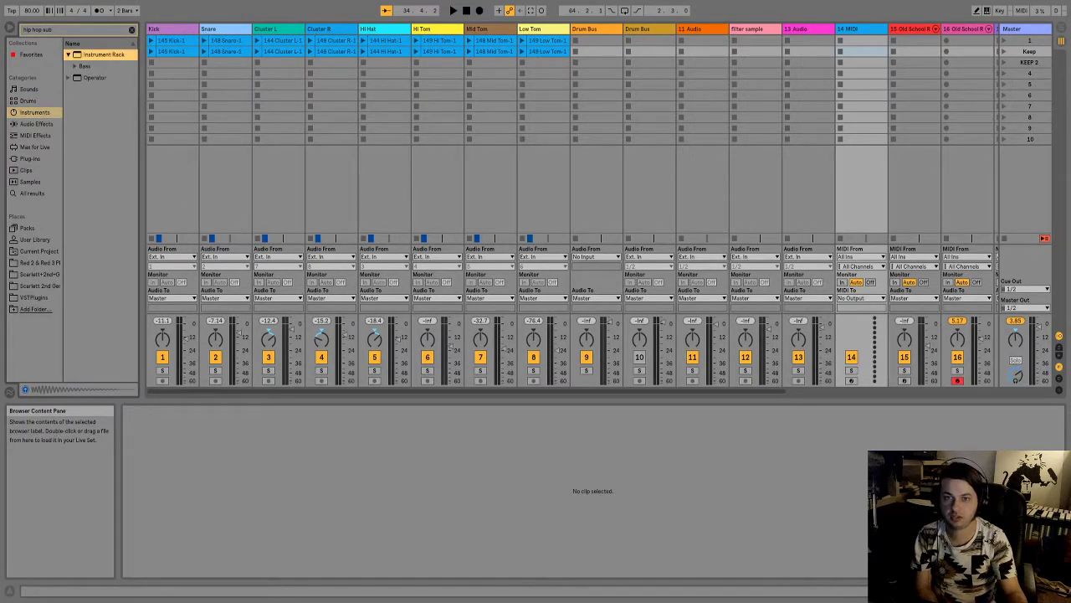
pyautogui.click(75, 66)
pyautogui.click(109, 77)
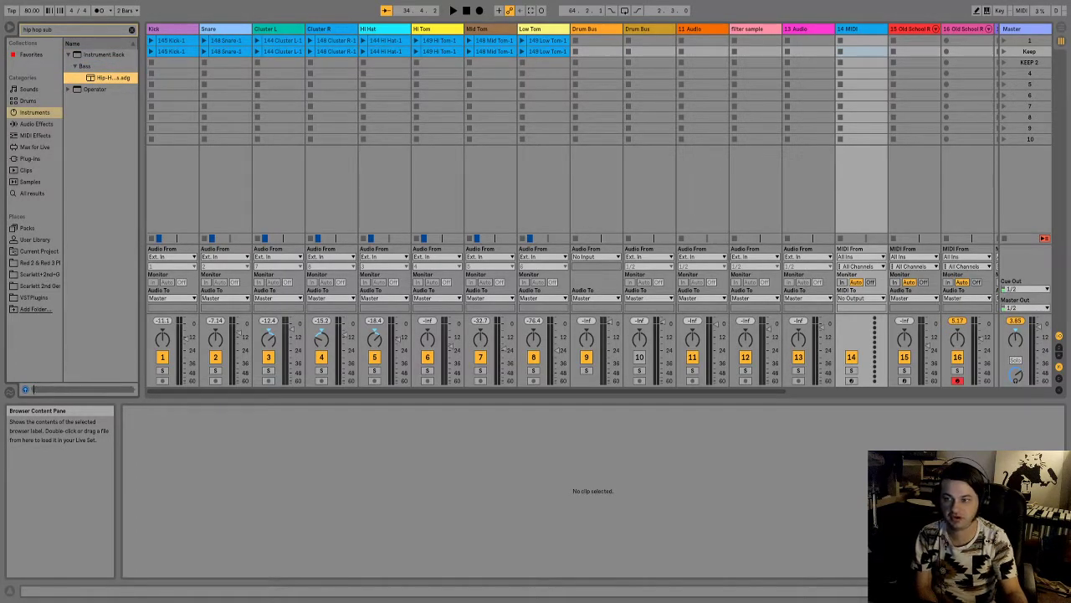
pyautogui.doubleClick(109, 77)
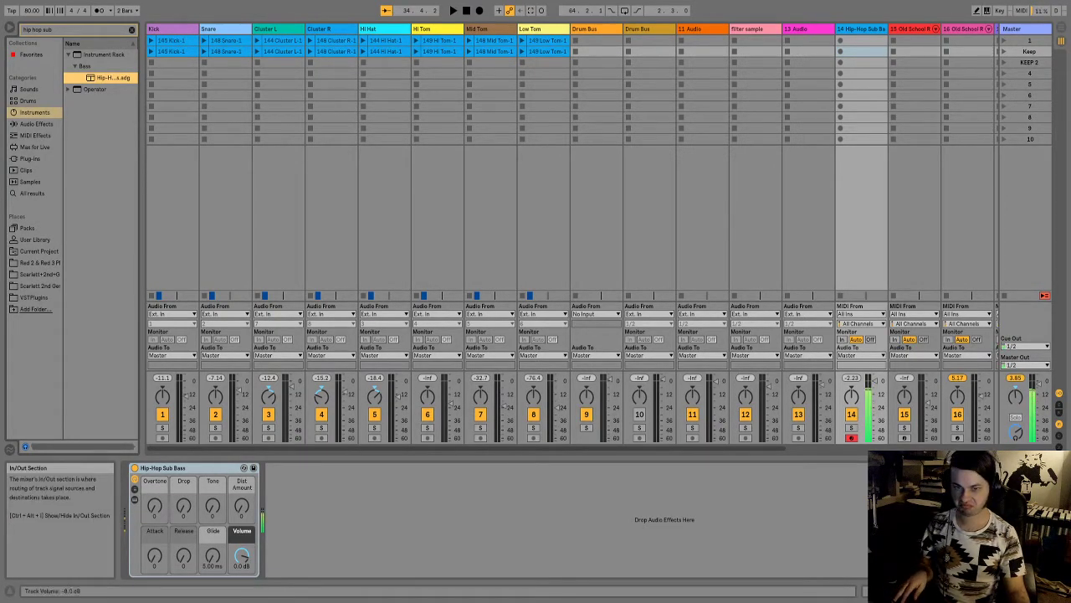
# - Set the Hip-Hop Sub Bass rack's Dist Amount to 36 and its Overtone to 127 while auditioning the bass over the playing drums
pyautogui.moveTo(241, 505); pyautogui.dragTo(241, 494)
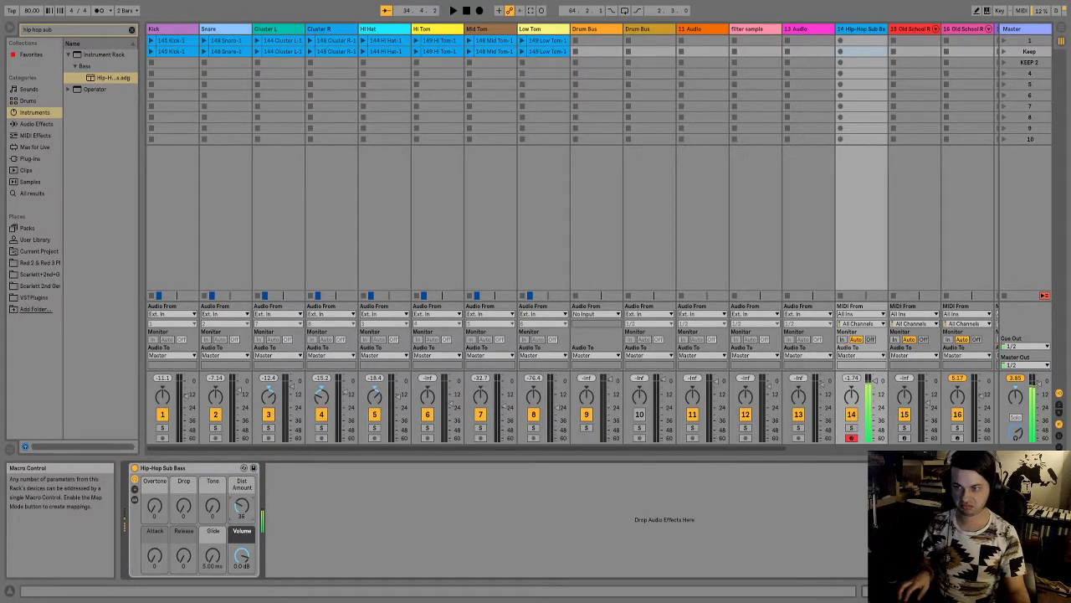
pyautogui.press('space')
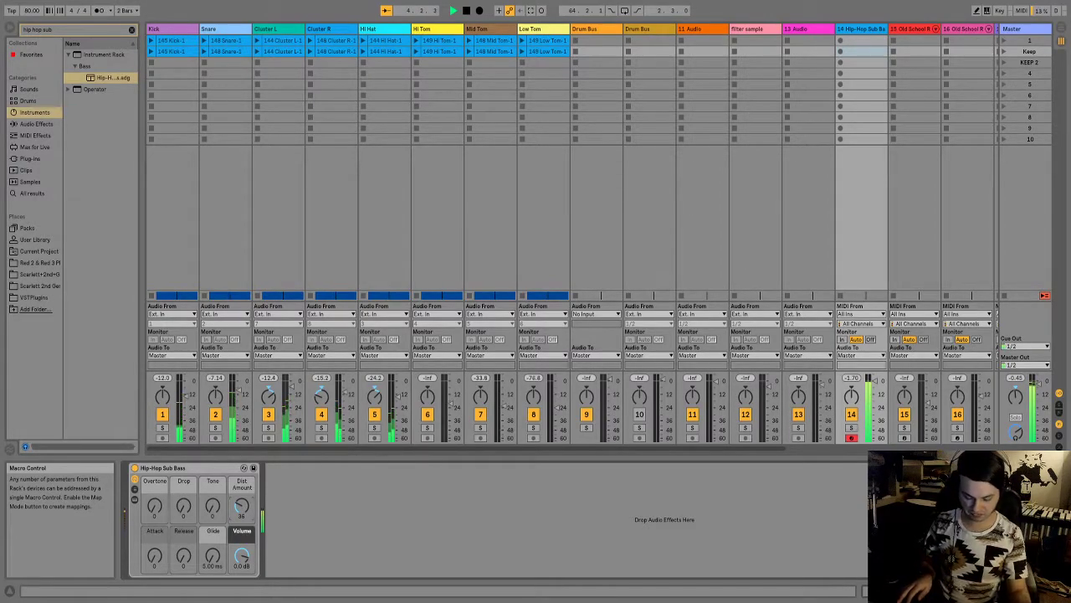
pyautogui.moveTo(155, 506); pyautogui.dragTo(154, 401)
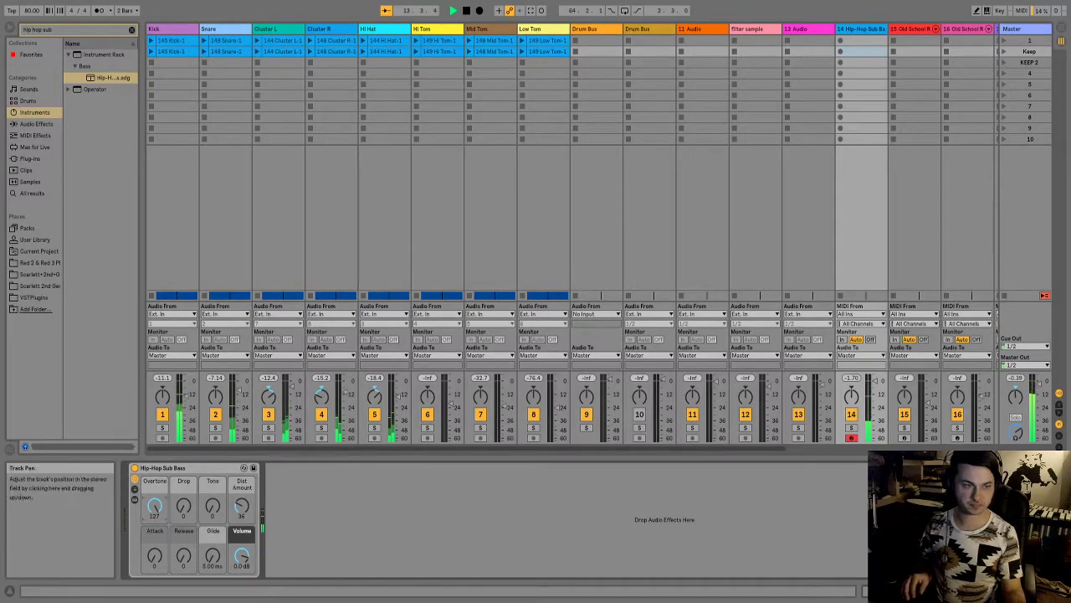
pyautogui.press('space')
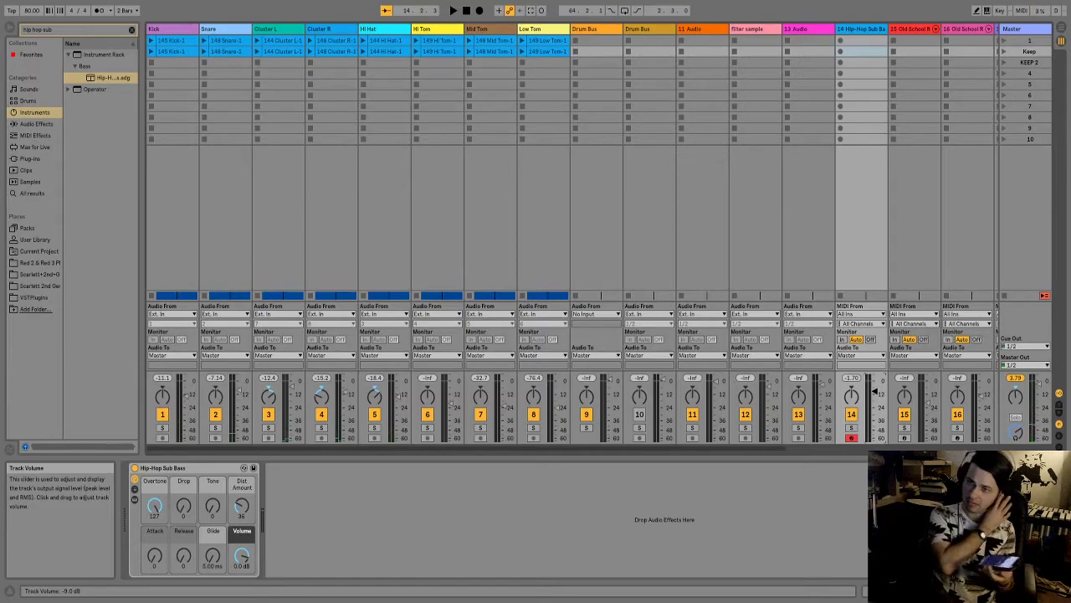
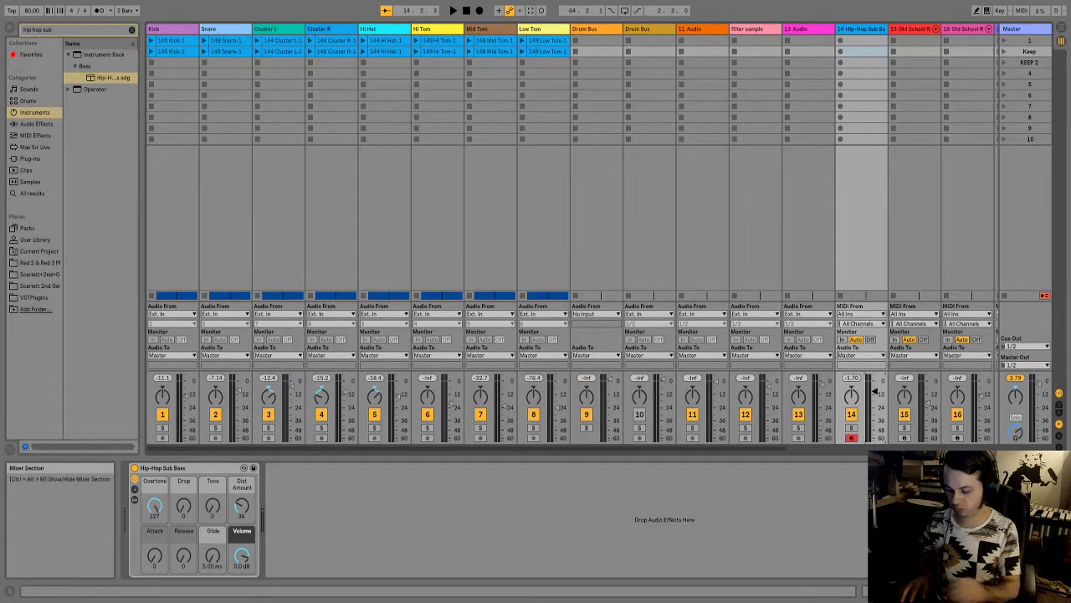
# - Set the Hip-Hop Sub Bass rack's Dist Amount to 16 while playing the bass over the drums
pyautogui.press('space')
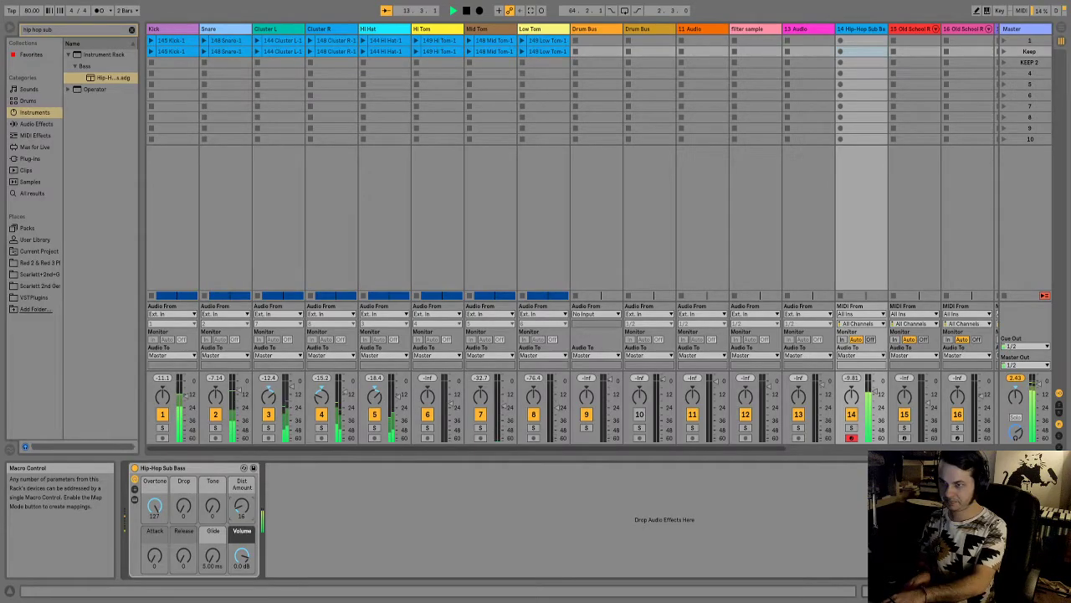
pyautogui.press('space')
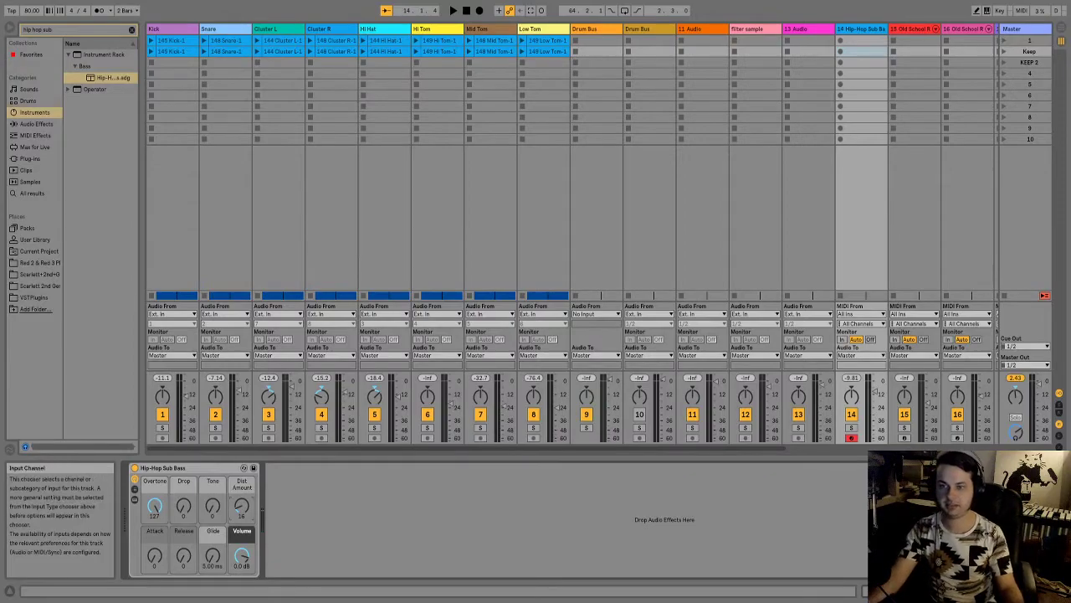
# - Move the Formaggio 1 track up in the Arrangement so it sits directly below the second Drum Bus track
pyautogui.press('Tab')
pyautogui.scroll(5, 458, 111)
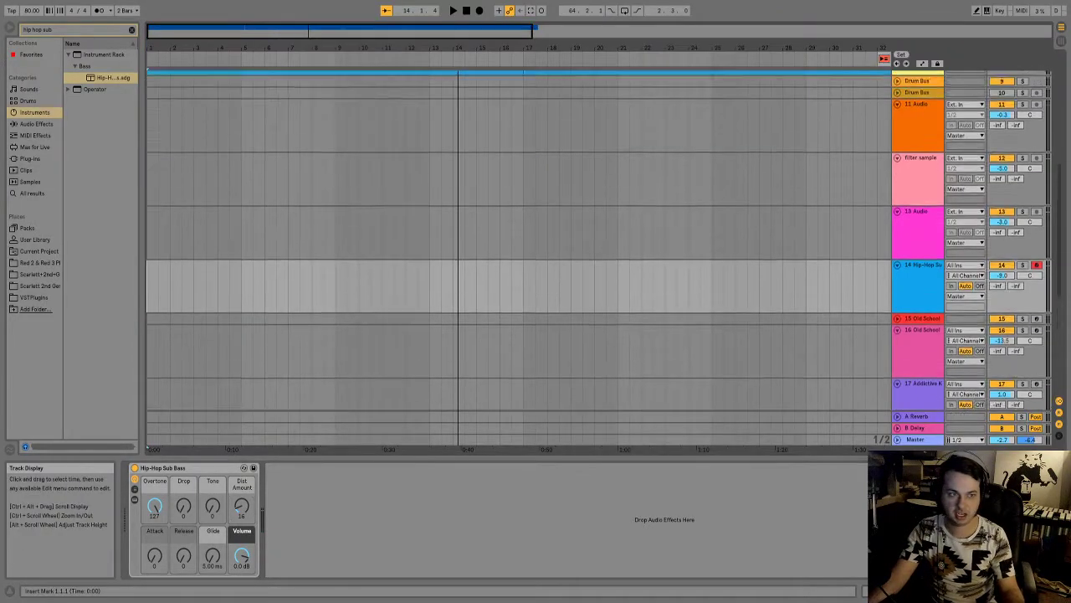
pyautogui.scroll(5, 459, 110)
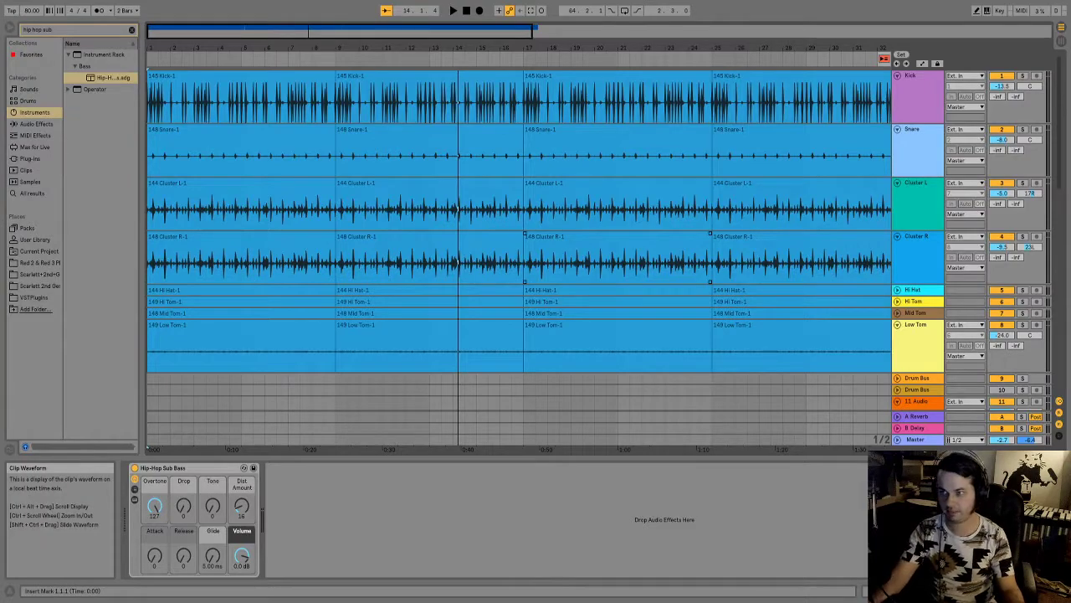
pyautogui.scroll(-2, 713, 209)
pyautogui.scroll(2, 713, 209)
pyautogui.scroll(-3, 713, 209)
pyautogui.scroll(3, 713, 209)
pyautogui.scroll(-10, 713, 237)
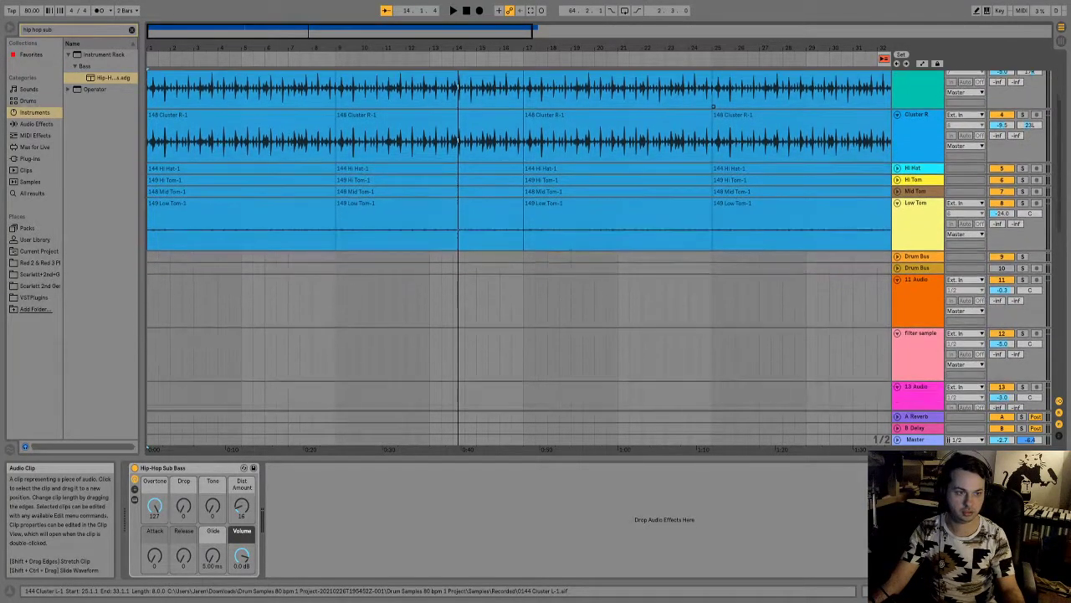
pyautogui.scroll(-5, 713, 237)
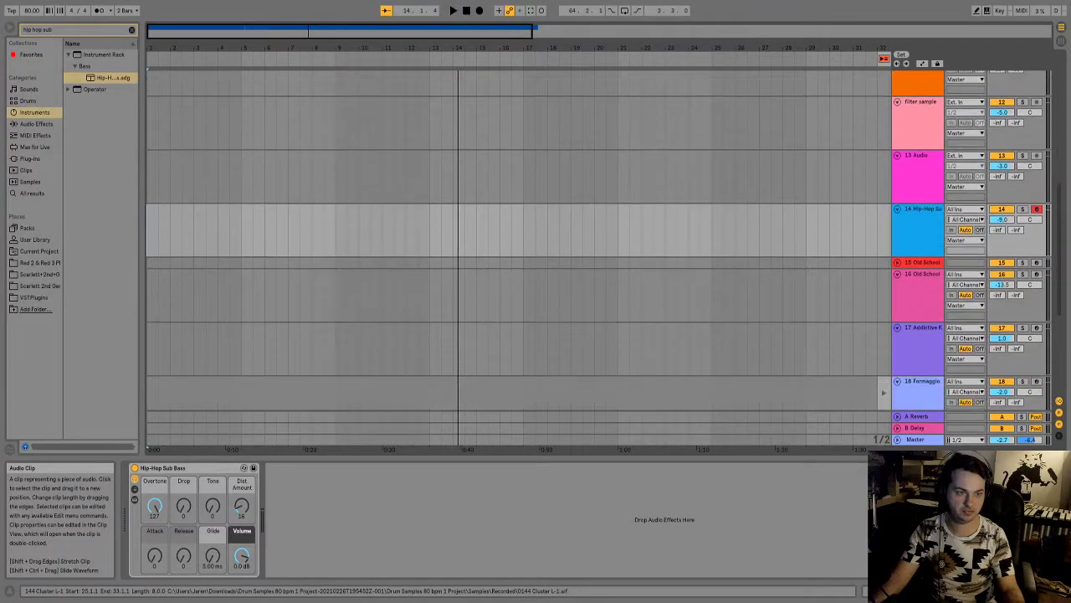
pyautogui.click(918, 332)
pyautogui.scroll(2, 918, 333)
pyautogui.scroll(3, 600, 241)
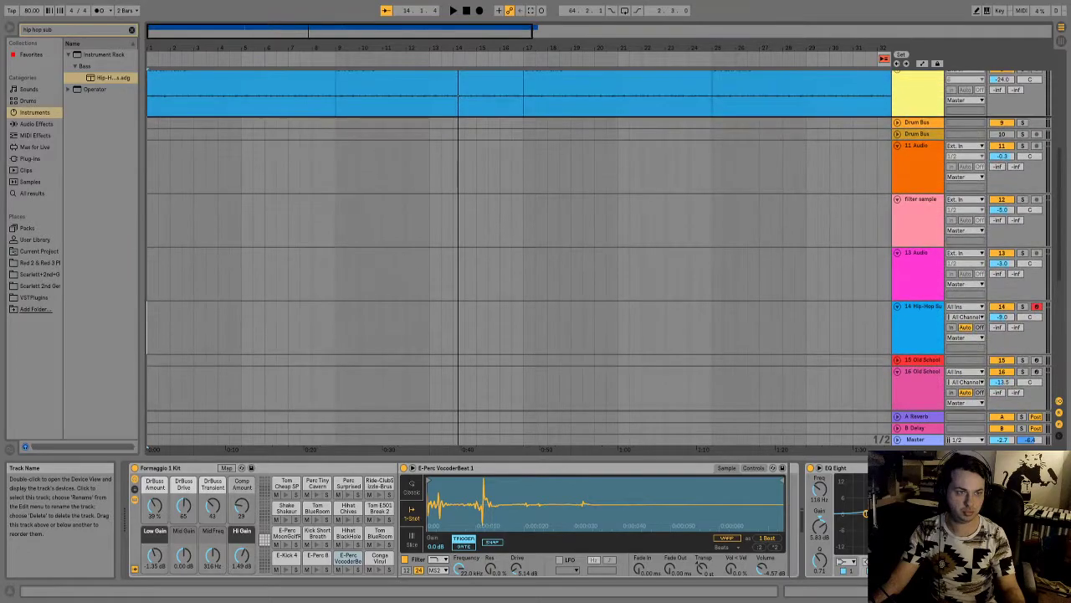
pyautogui.moveTo(918, 117); pyautogui.dragTo(918, 140)
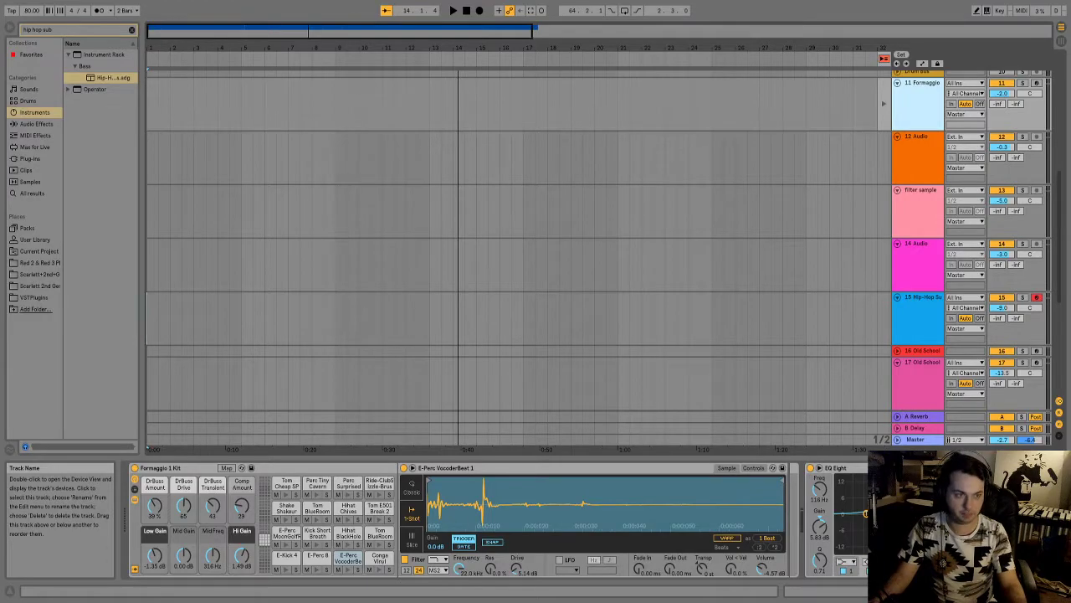
# - Return the song position to the start and inspect the first-row drum clips from Kick to Low Tom in the Session View
pyautogui.scroll(6, 519, 242)
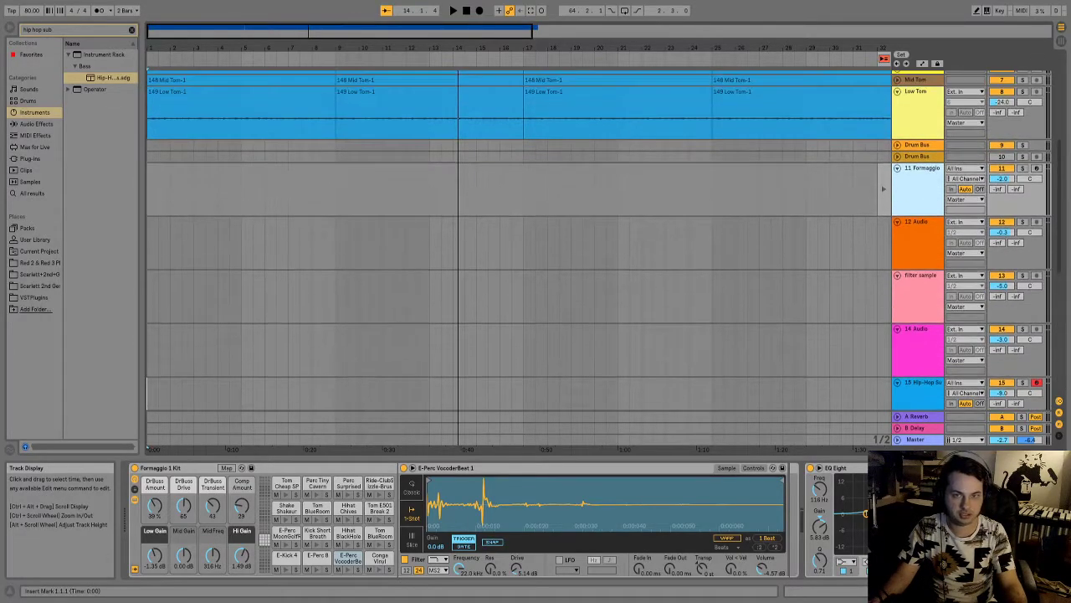
pyautogui.scroll(1, 519, 243)
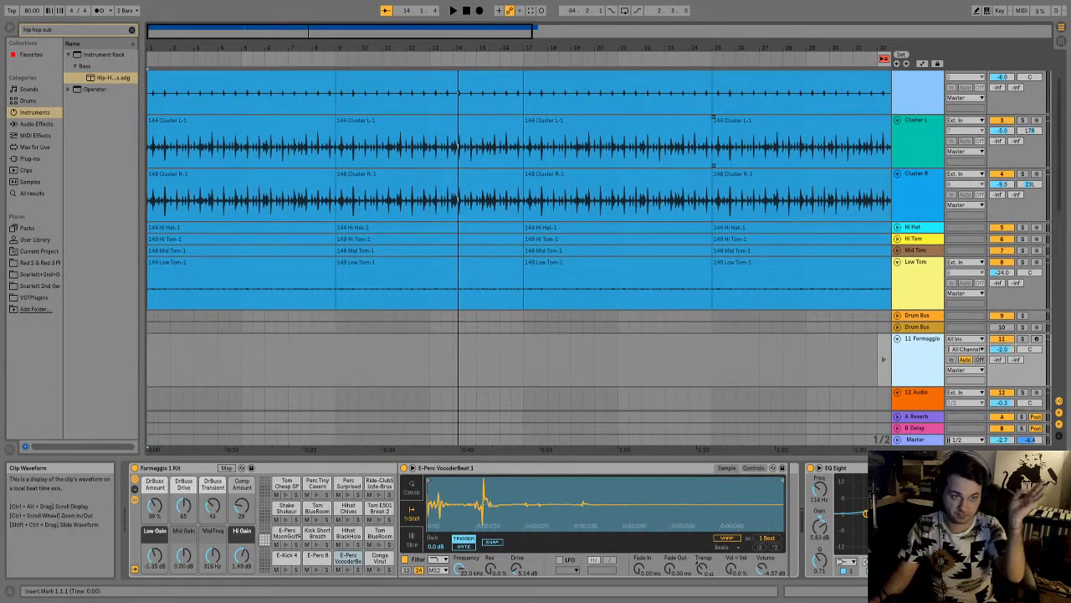
pyautogui.scroll(2, 519, 242)
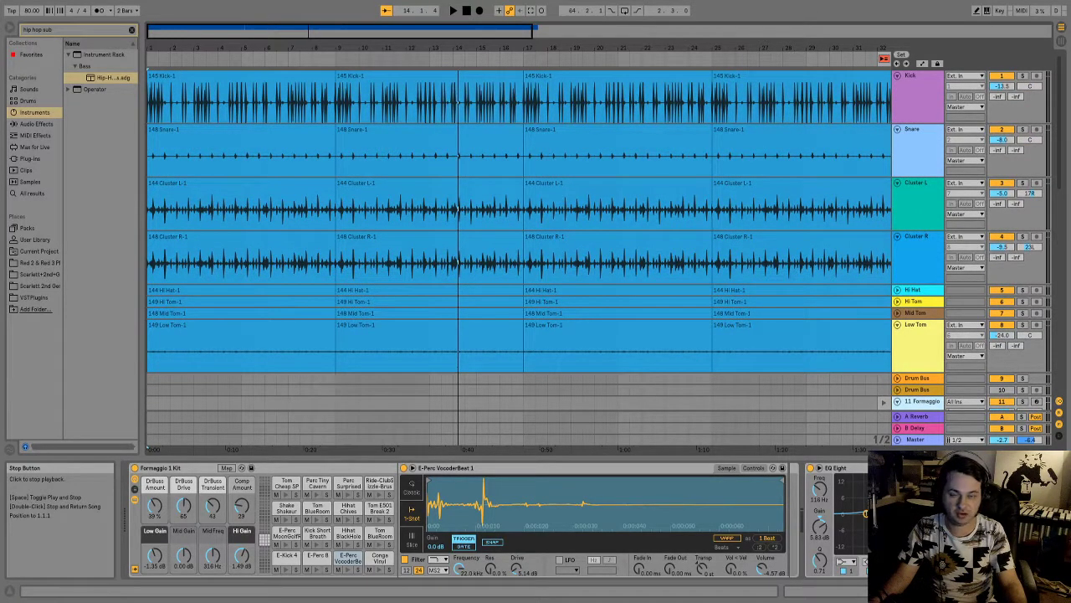
pyautogui.click(466, 10)
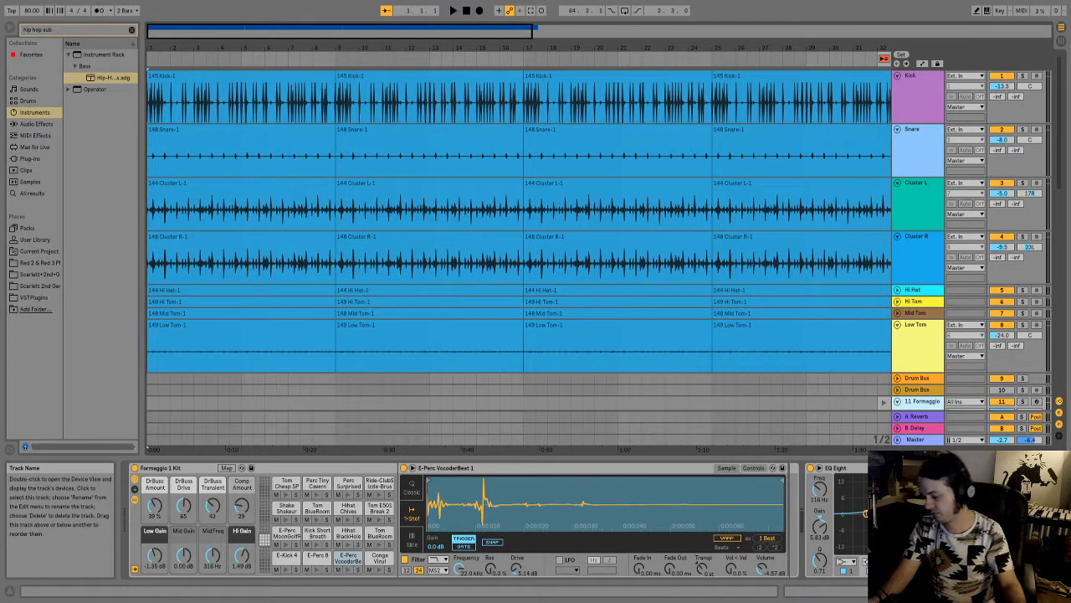
pyautogui.press('Tab')
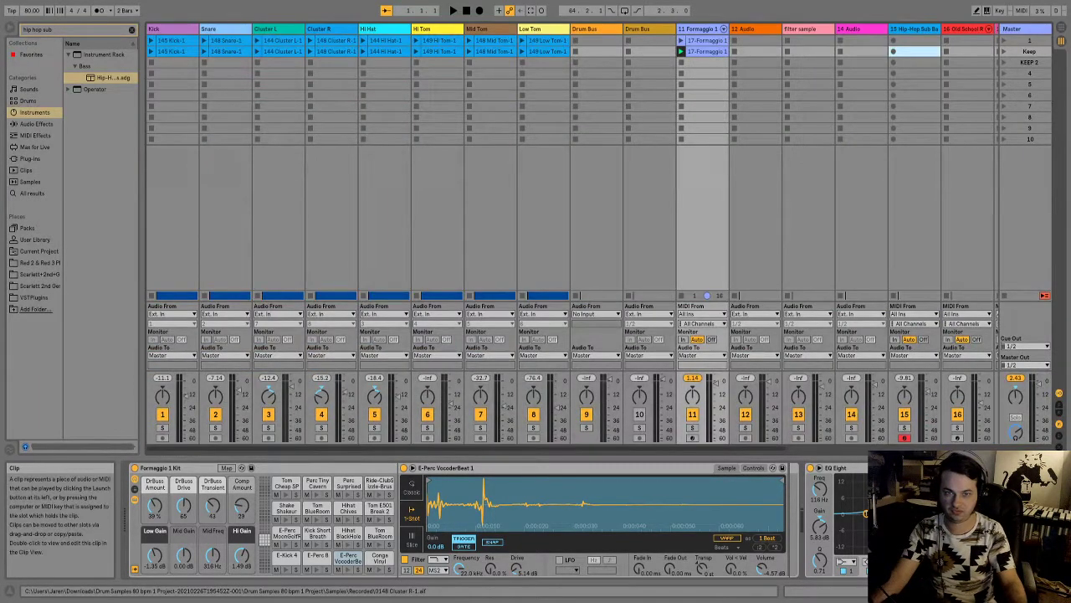
pyautogui.click(172, 40)
pyautogui.click(545, 40)
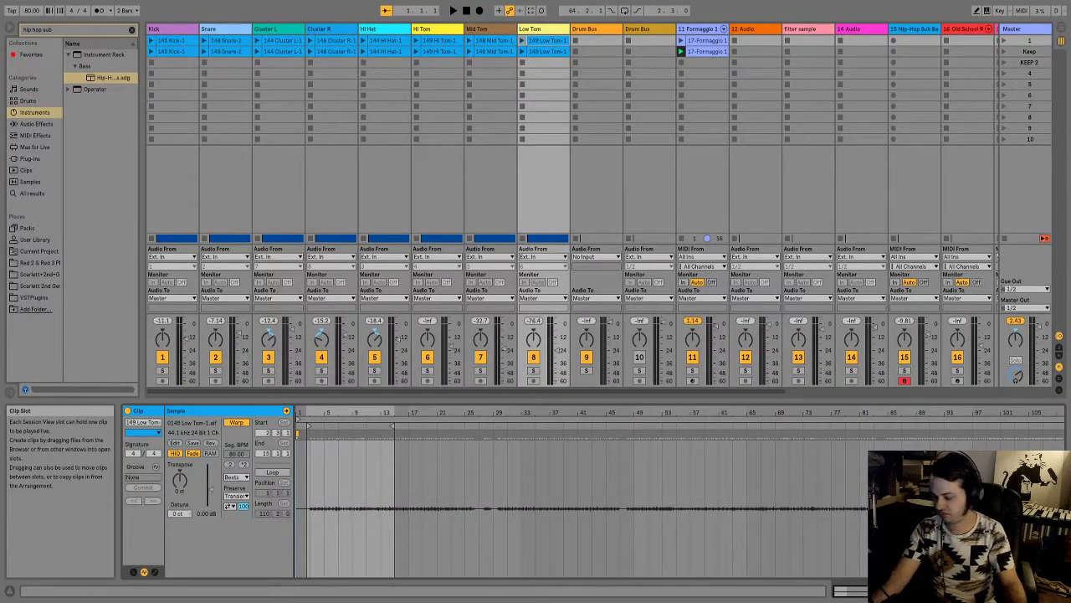
pyautogui.press('Tab')
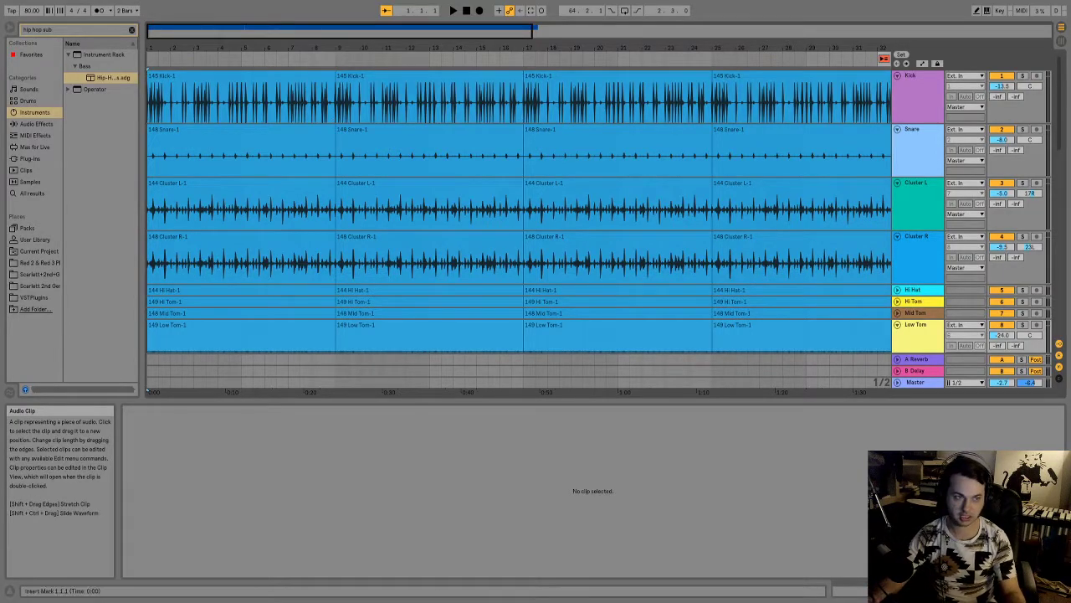
# - Solo the drum tracks through Low Tom, play them from the start with the metronome on, and unsolo them
pyautogui.scroll(-3, 918, 209)
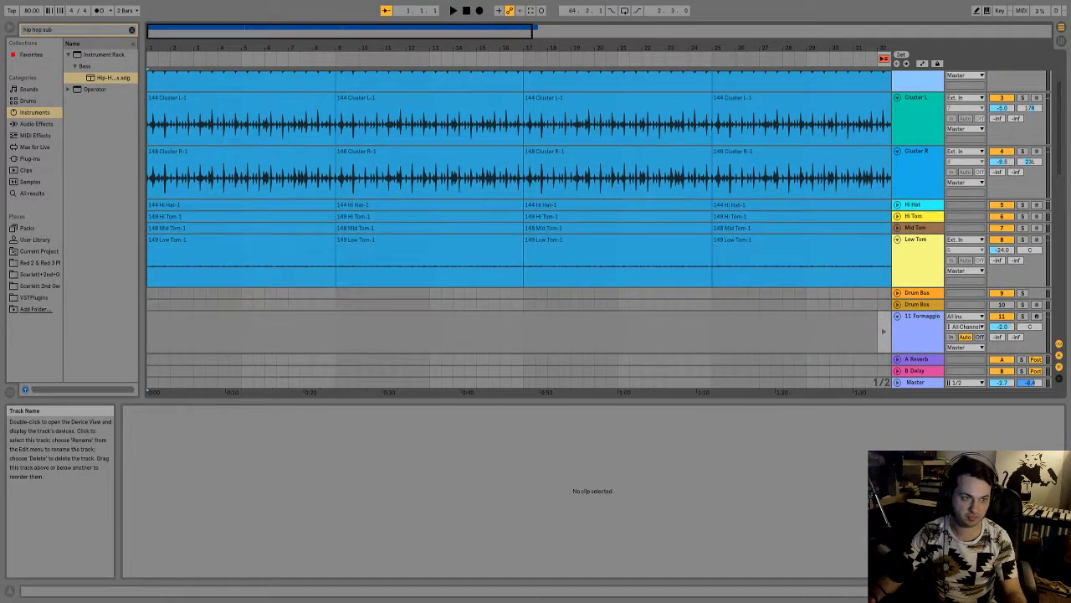
pyautogui.scroll(1, 600, 226)
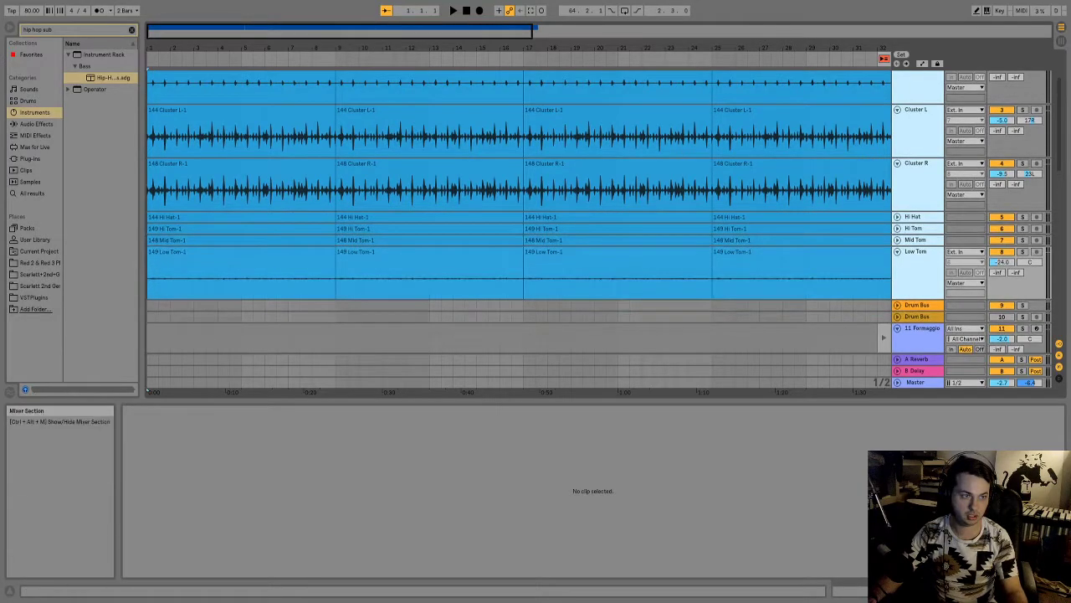
pyautogui.click(1022, 110)
pyautogui.press('space')
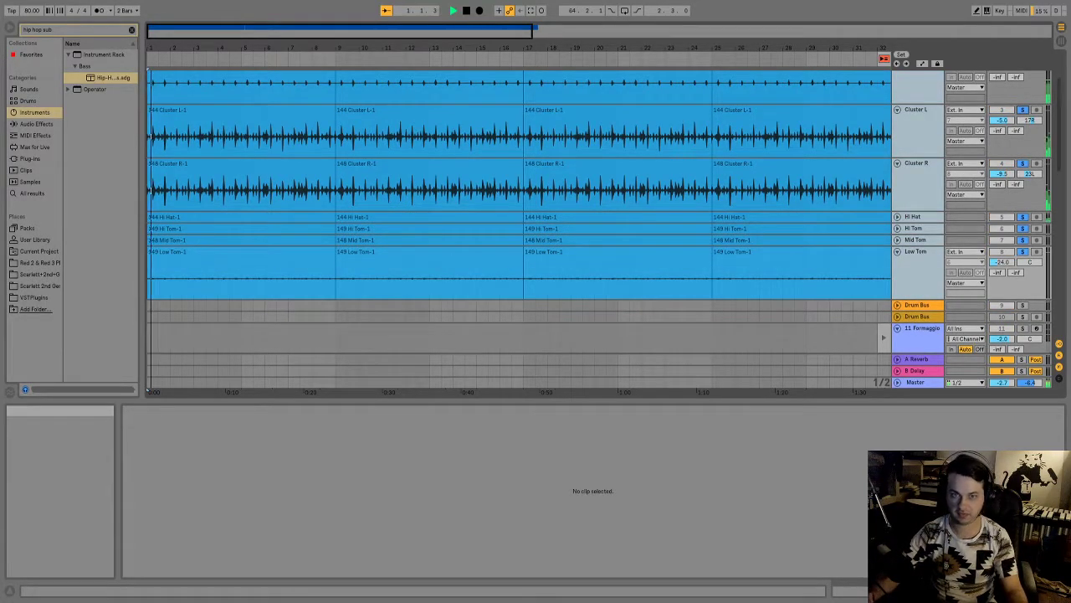
pyautogui.click(98, 10)
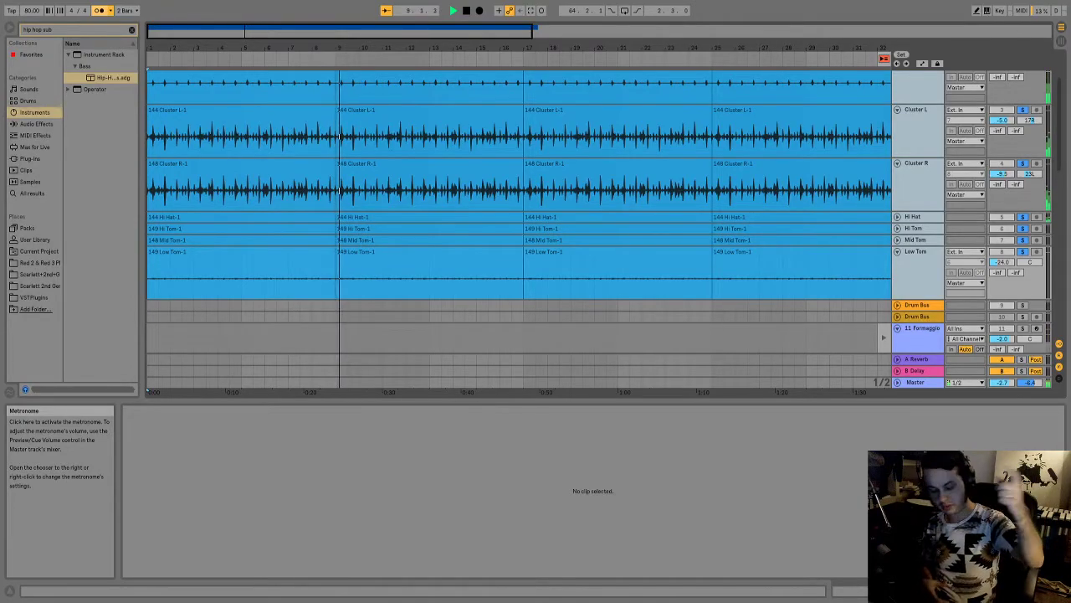
pyautogui.press('space')
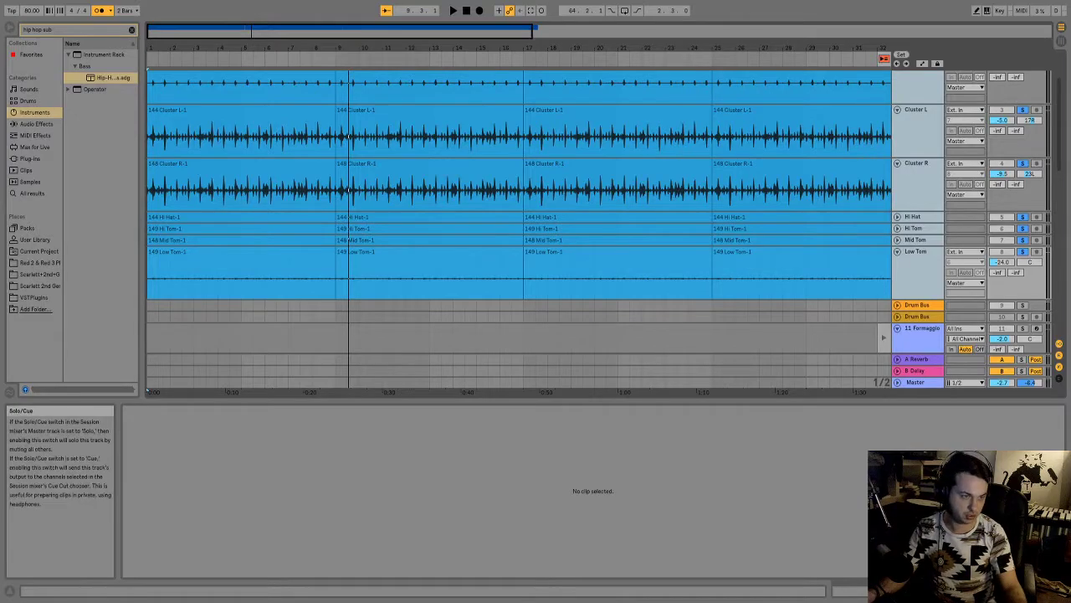
pyautogui.click(1022, 251)
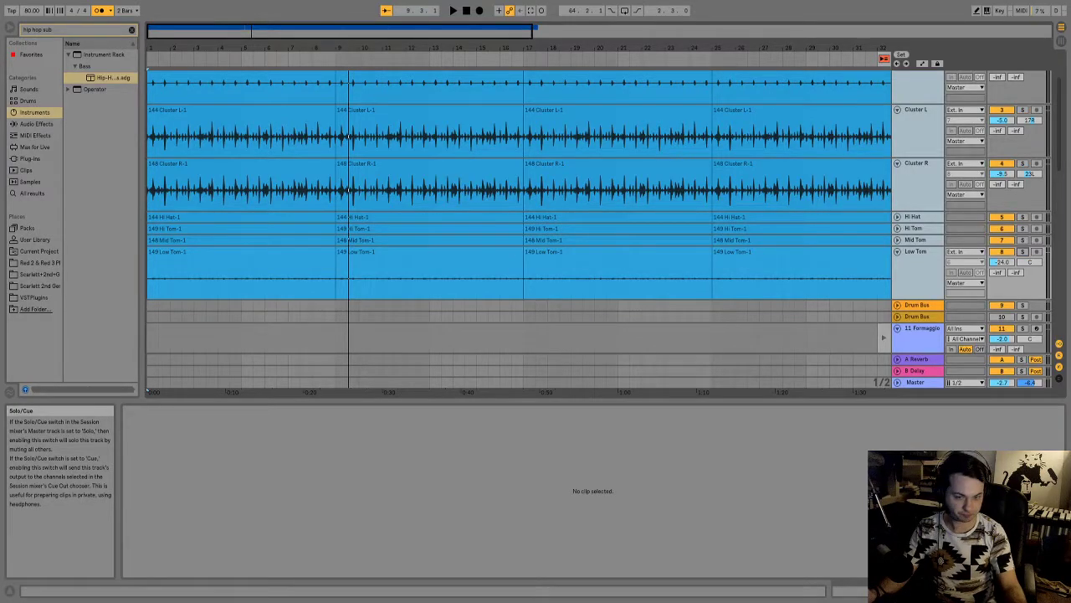
# - Open the Formaggio 1 Kit from the Session View and audition its E-Kick 4, E-Perc 8 and E-Perc VocoderBeat pads
pyautogui.press('Tab')
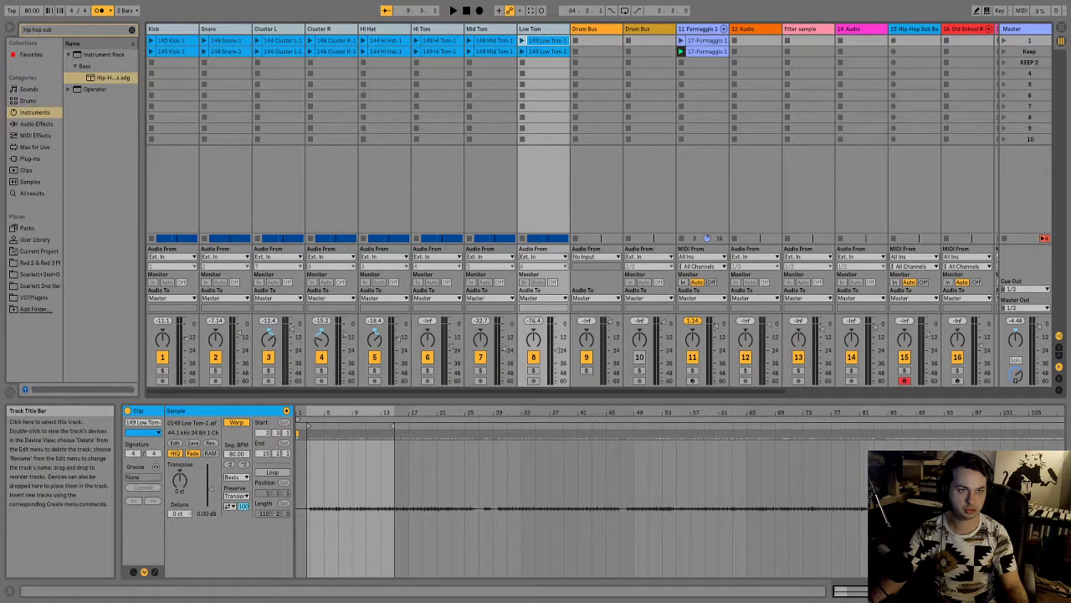
pyautogui.doubleClick(699, 28)
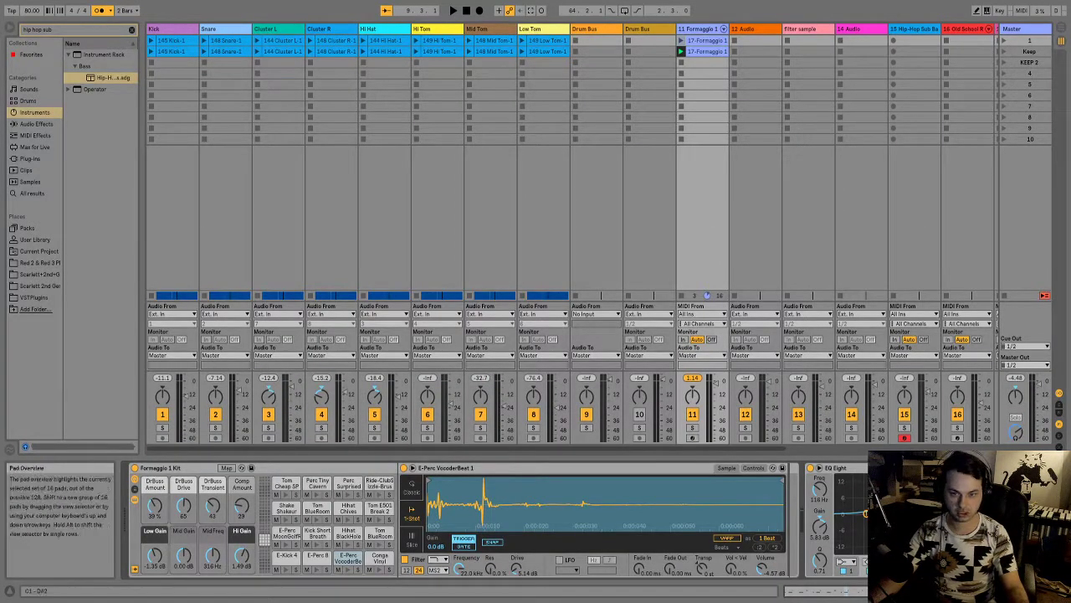
pyautogui.click(287, 569)
pyautogui.click(317, 569)
pyautogui.click(348, 569)
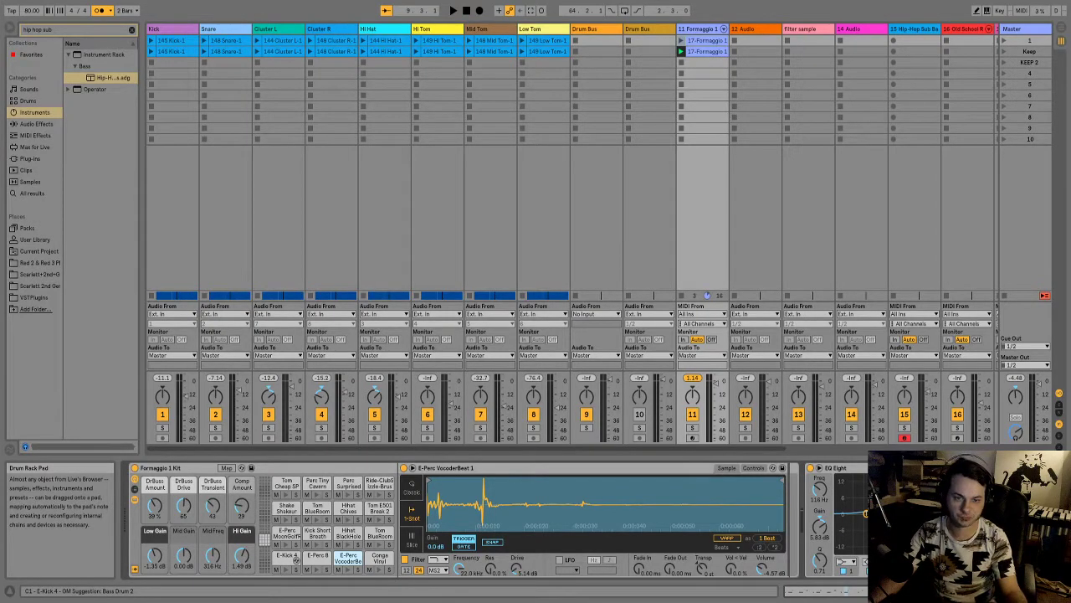
pyautogui.click(285, 569)
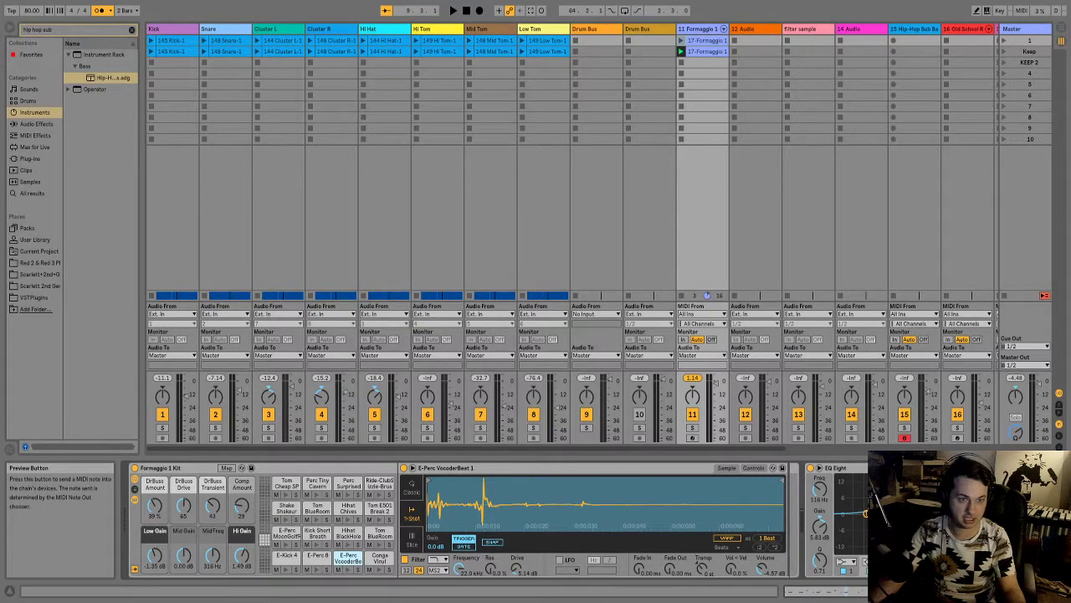
# - Boost band 1 of the Formaggio 1 track's EQ Eight to 7.07 dB at 84.3 Hz while playing the beat
pyautogui.press('space')
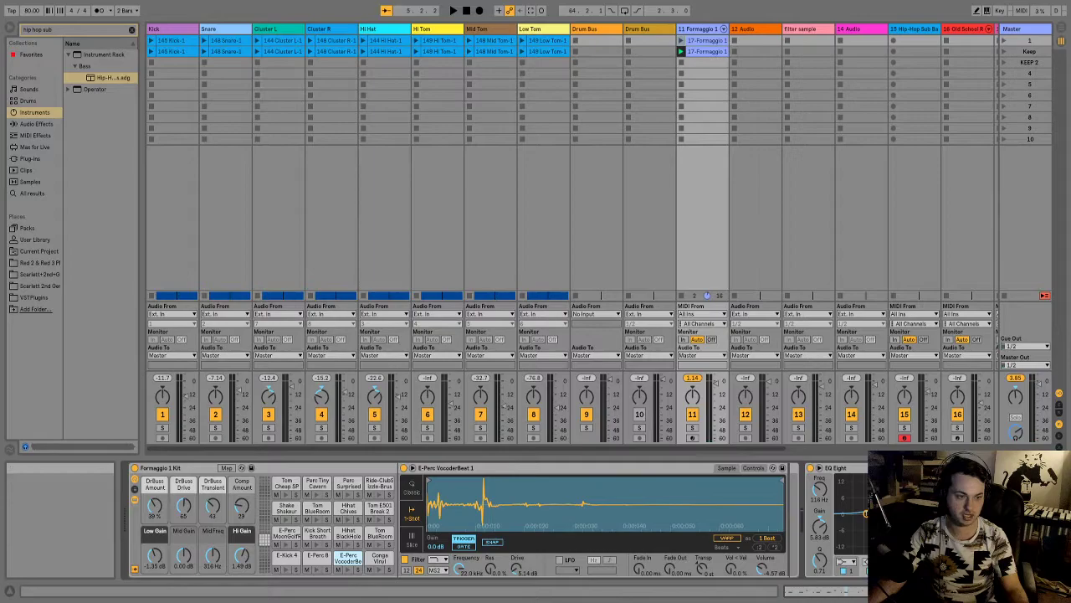
pyautogui.hscroll(3, 495, 519)
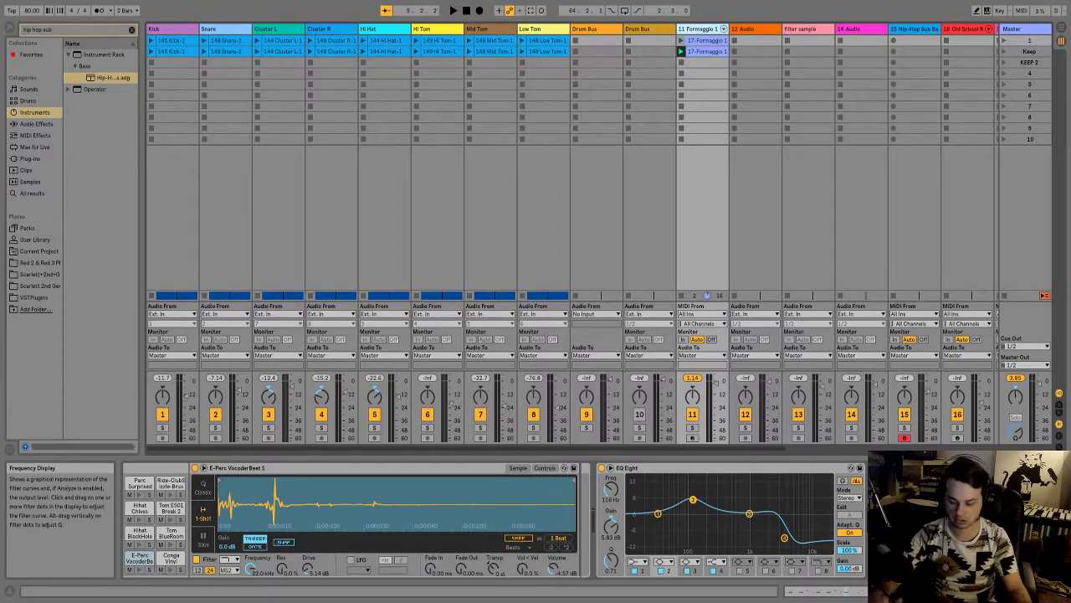
pyautogui.press('space')
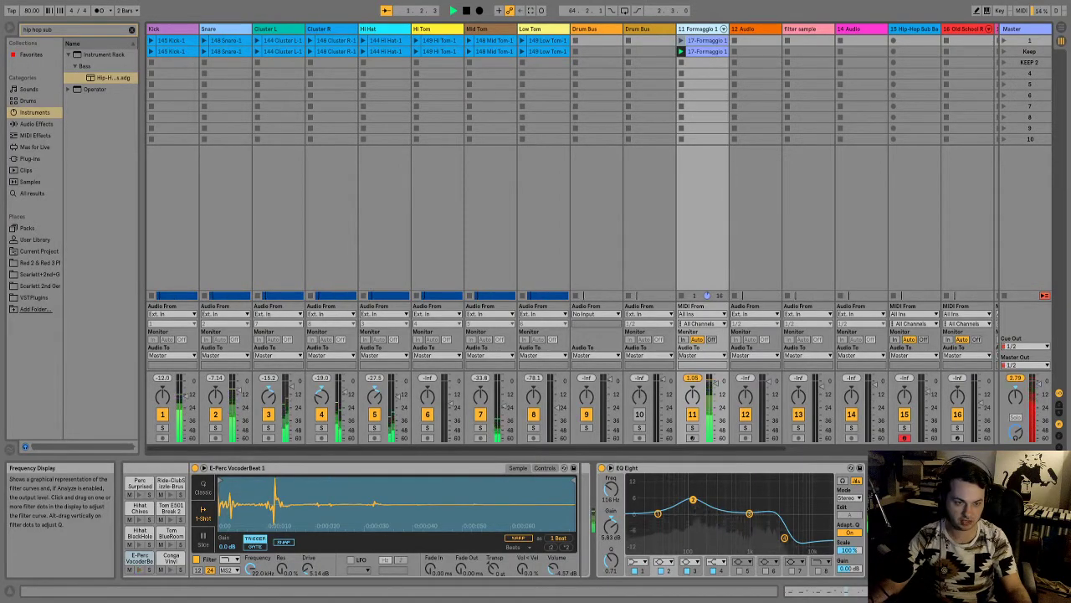
pyautogui.moveTo(658, 513); pyautogui.dragTo(684, 492)
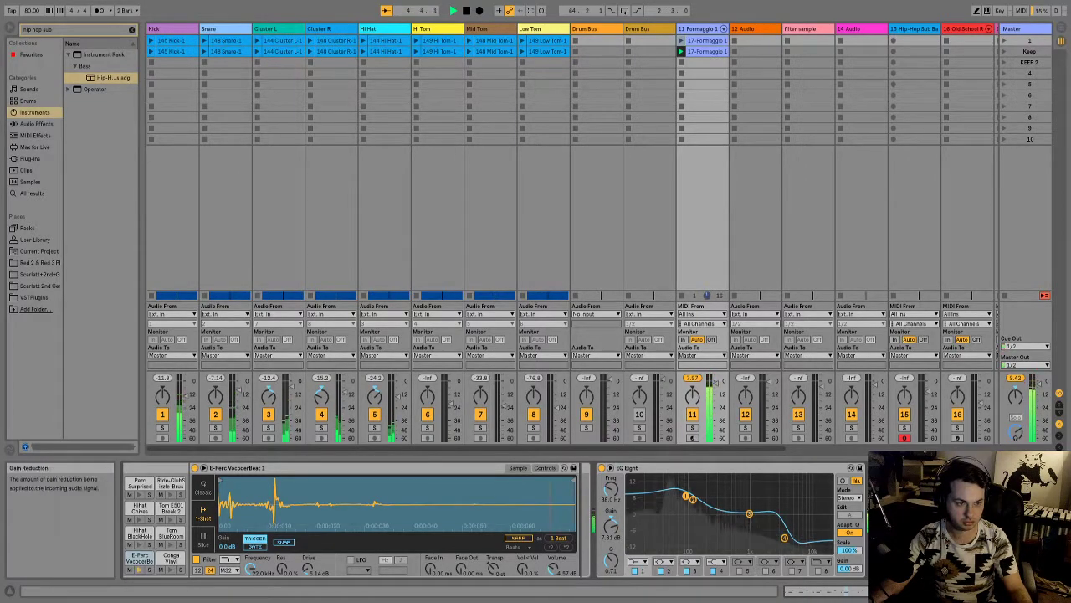
pyautogui.moveTo(686, 496); pyautogui.dragTo(684, 496)
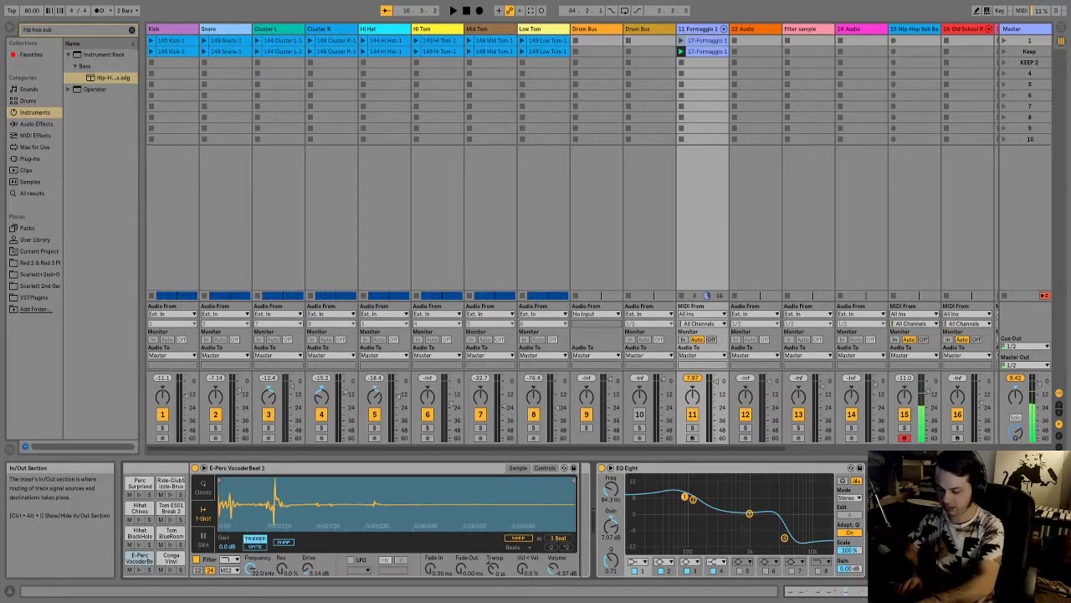
pyautogui.press('space')
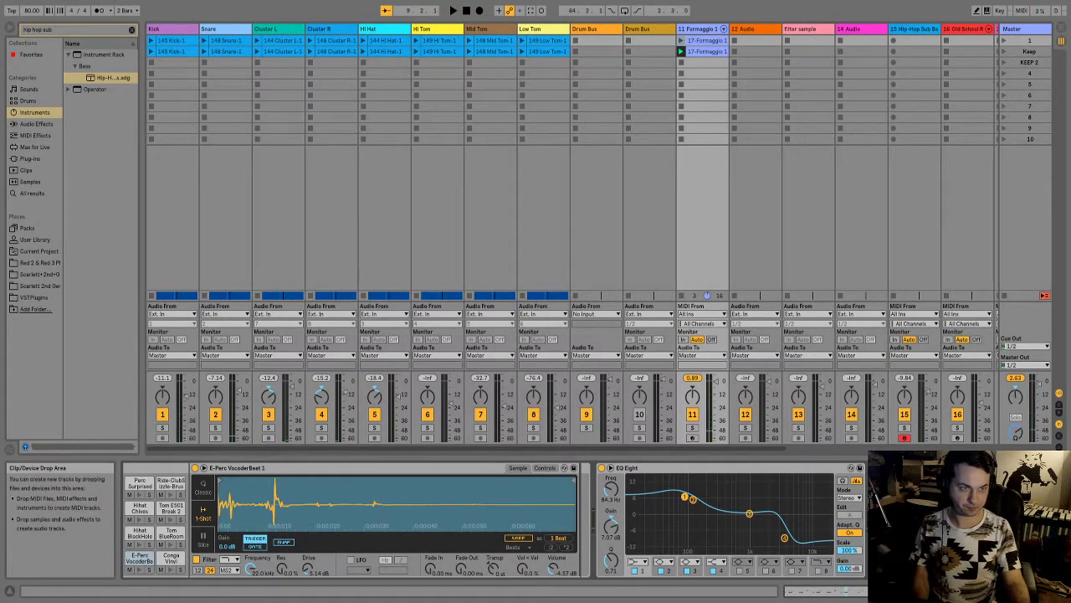
# - Select the Hip-Hop Sub Bass track and arm track 16, Old School, alongside it to play both instruments together
pyautogui.click(914, 29)
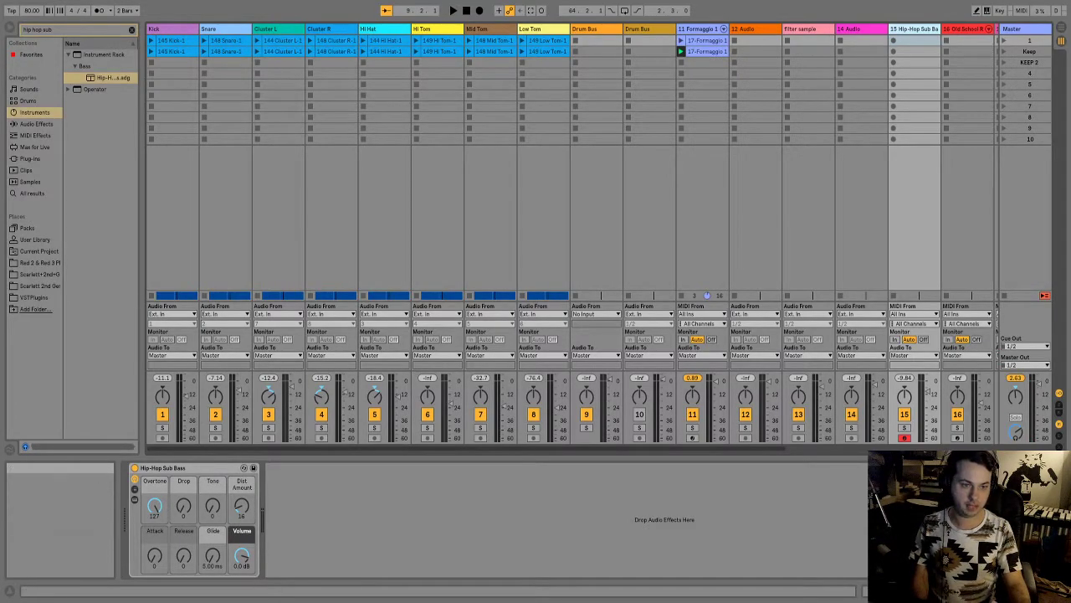
pyautogui.hscroll(5, 573, 234)
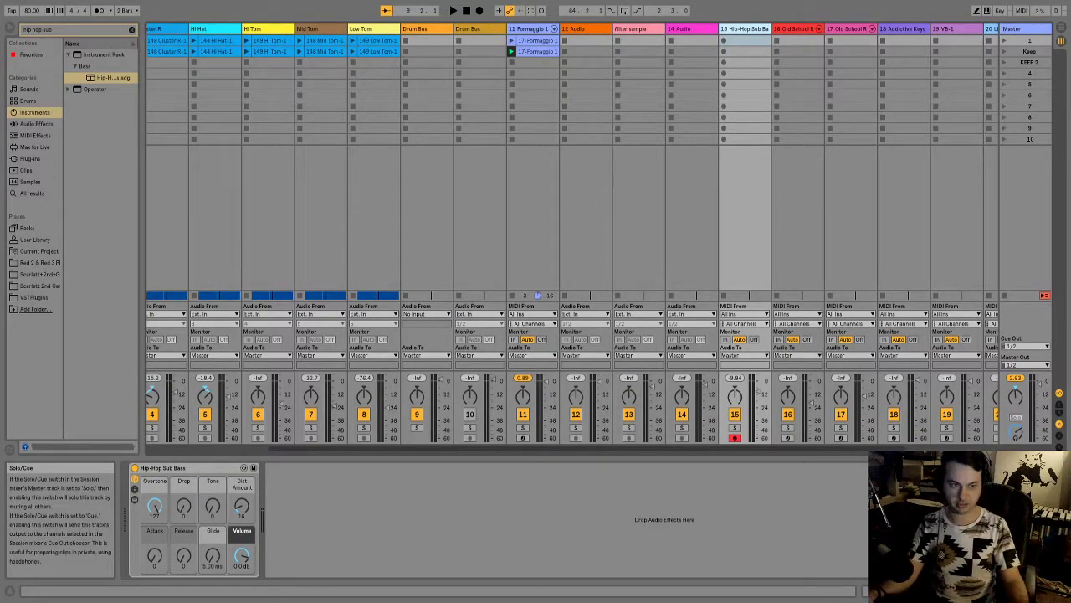
pyautogui.click(788, 436)
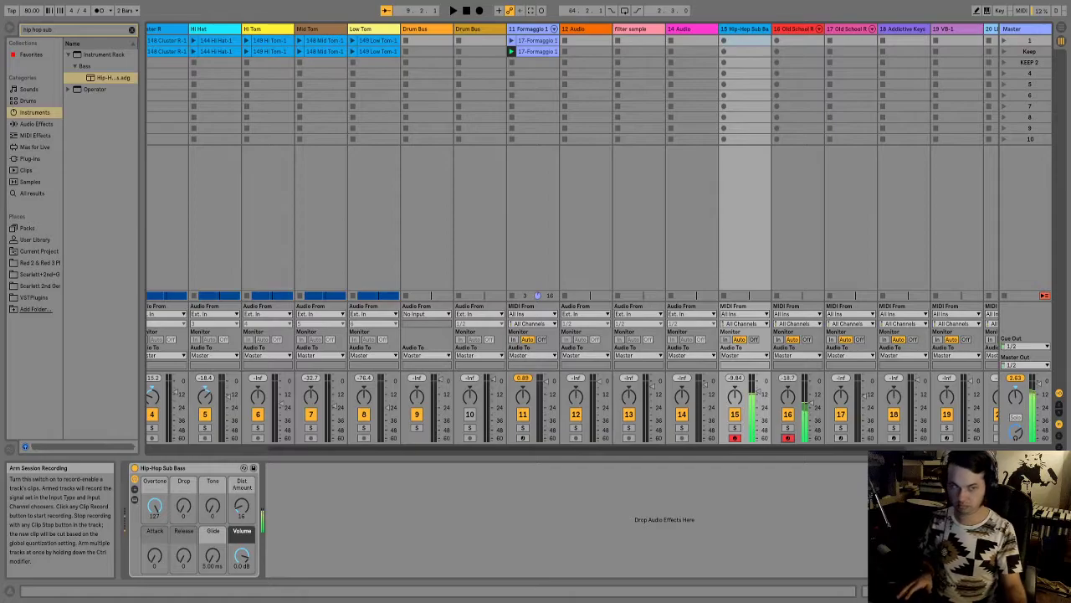
# - Lower track 16, Old School, to -25.3 dB and play it with the sub bass over the running beat
pyautogui.moveTo(810, 402); pyautogui.dragTo(812, 410)
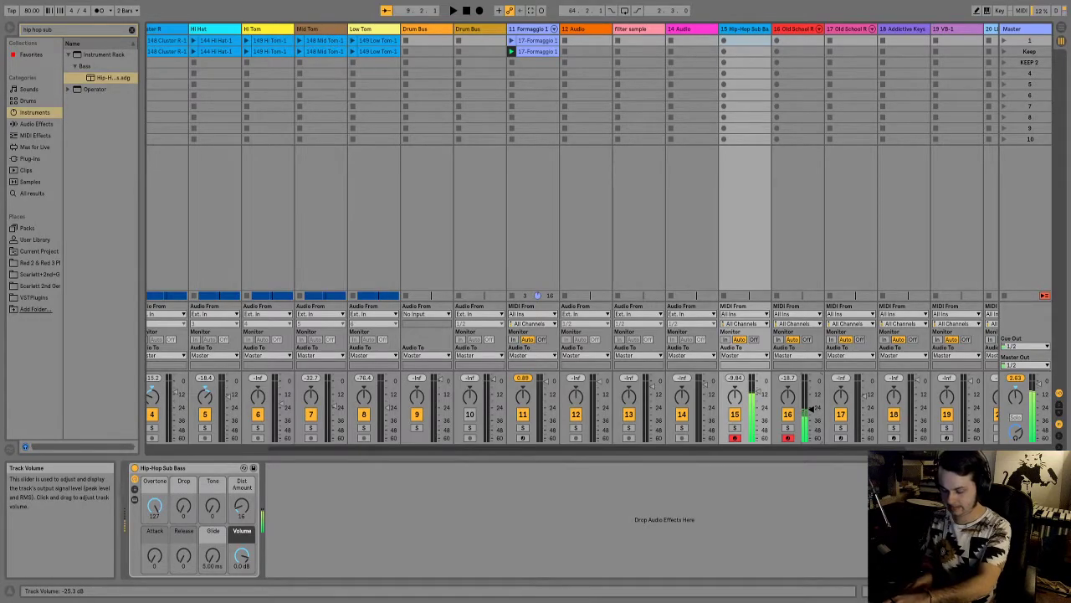
pyautogui.press('space')
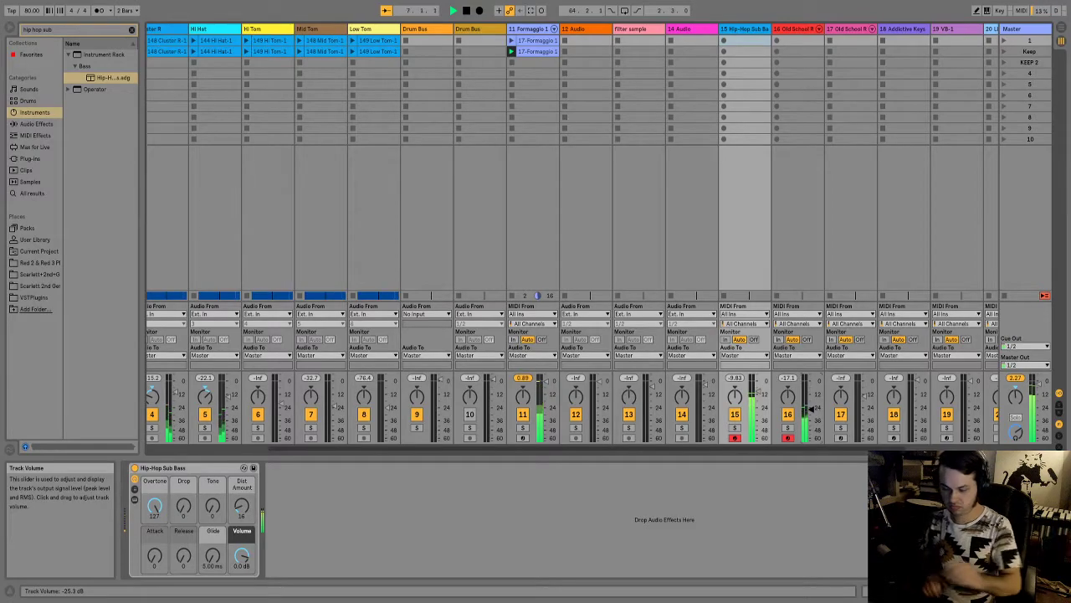
pyautogui.press('space')
# - Disarm track 16, record a four-bar Hip-Hop Sub Bass clip in the Keep scene, and open the clip's notes
pyautogui.click(787, 427)
pyautogui.click(787, 427)
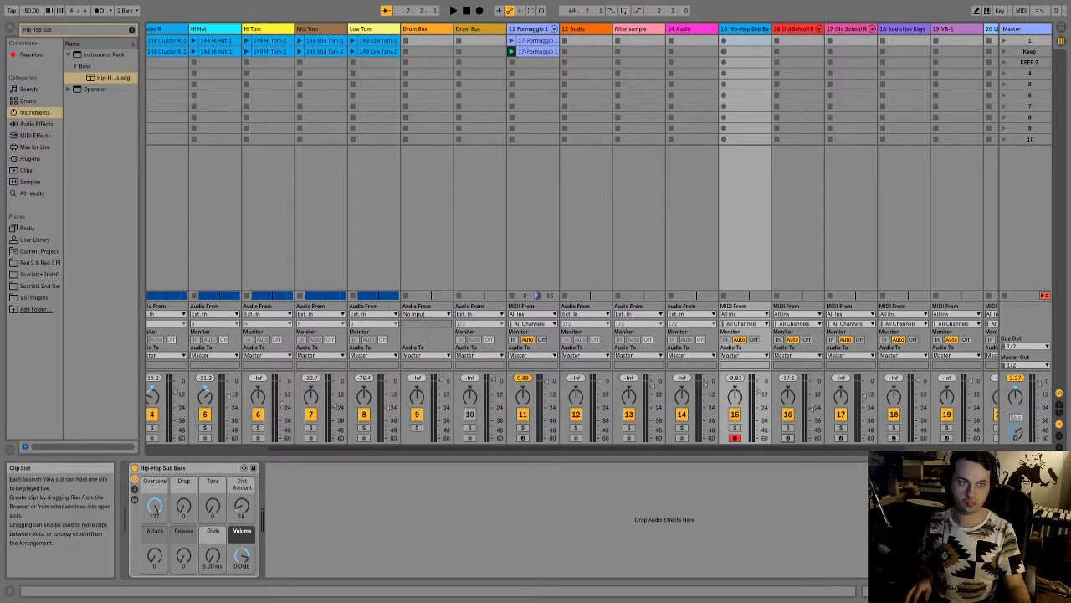
pyautogui.click(724, 51)
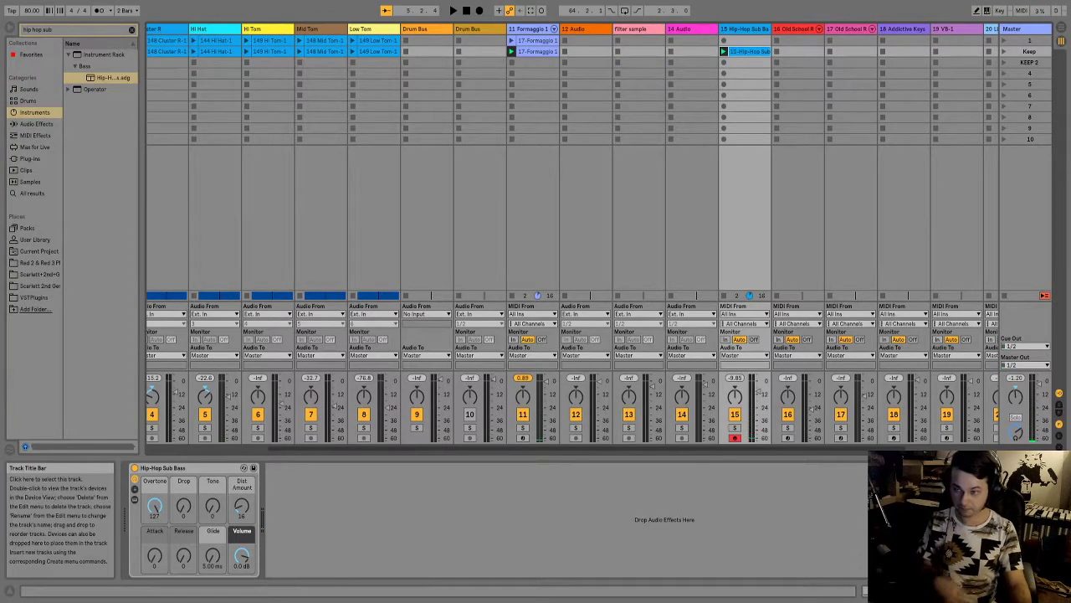
pyautogui.doubleClick(749, 51)
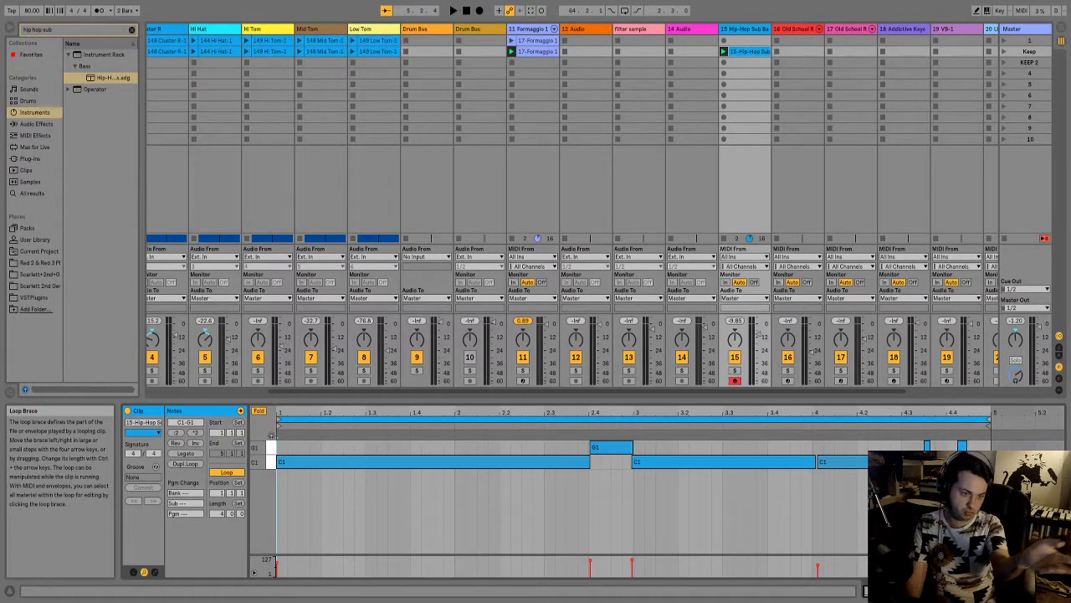
# - Set band 2 of the Master track's EQ Eight to 132 Hz and -1.12 dB while the beat plays
pyautogui.press('space')
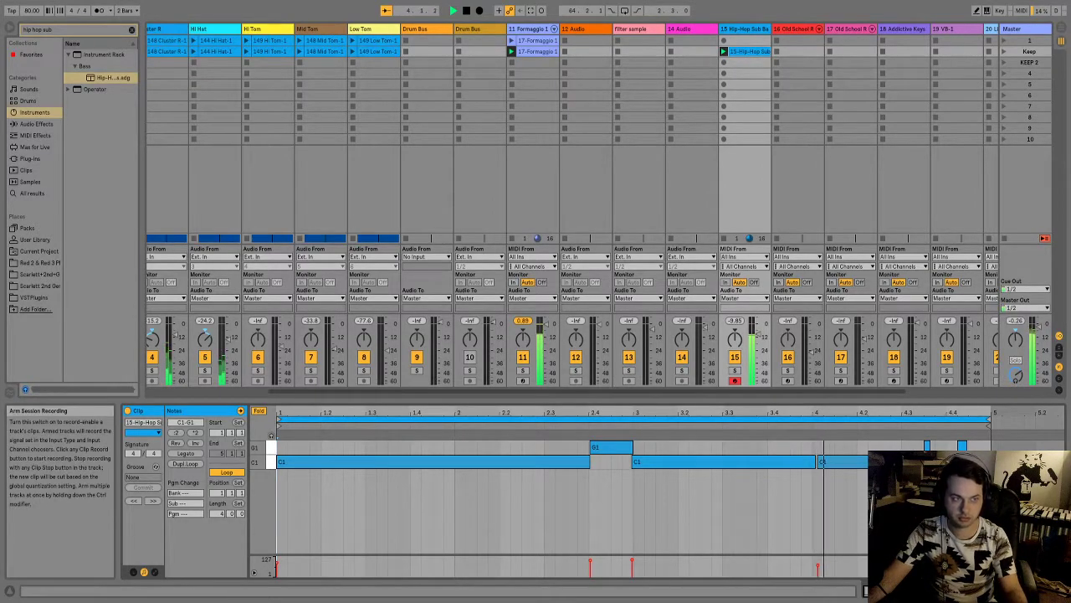
pyautogui.click(1016, 28)
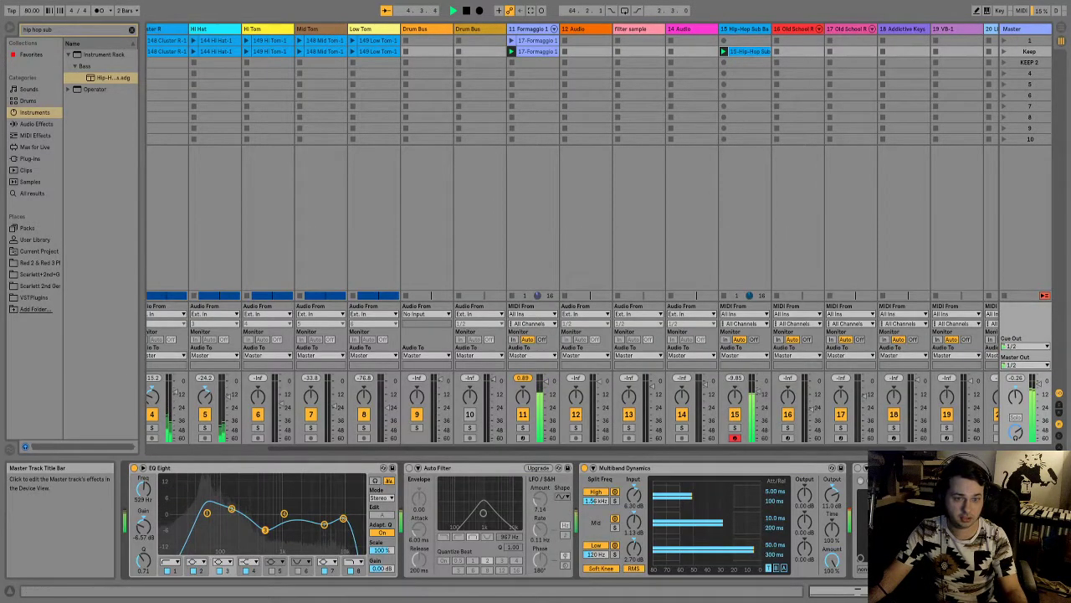
pyautogui.moveTo(206, 512); pyautogui.dragTo(229, 516)
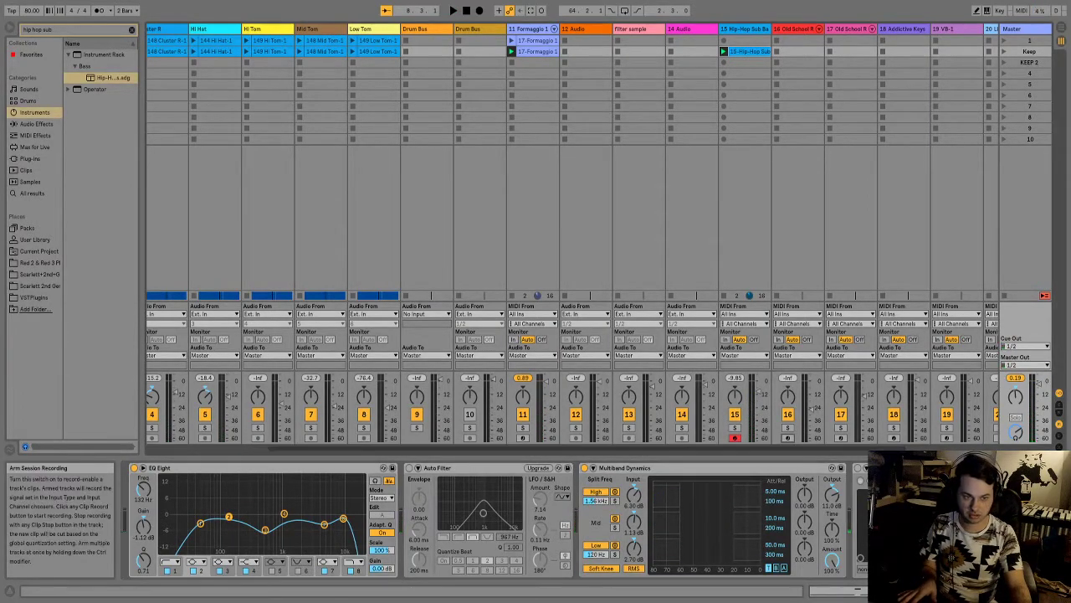
# - Arm track 16, Old School, record a 16-bar clip in its Keep scene slot, and open the clip's notes
pyautogui.click(788, 436)
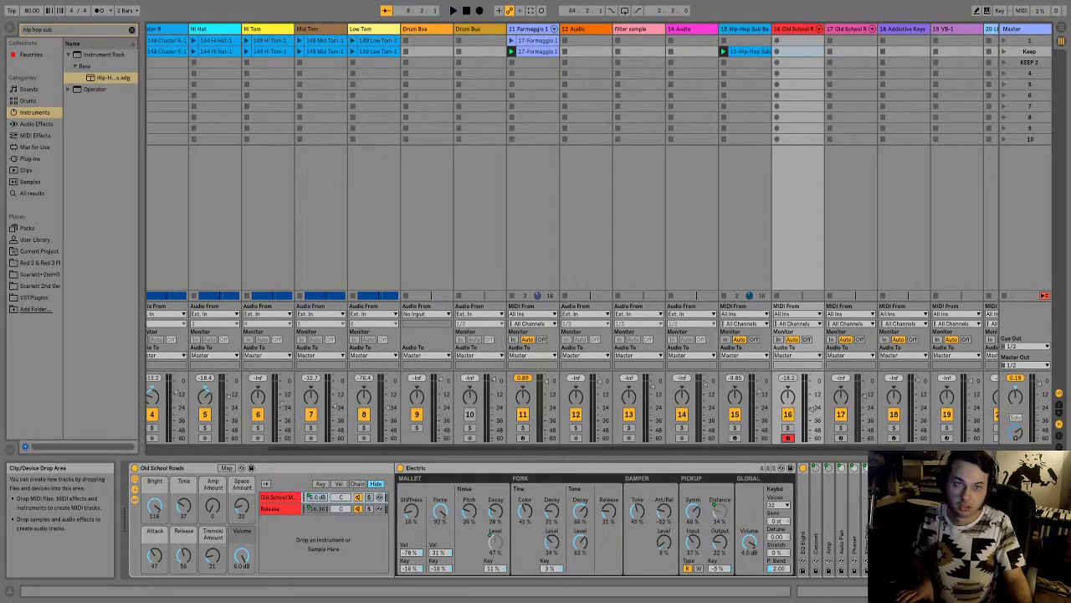
pyautogui.click(777, 51)
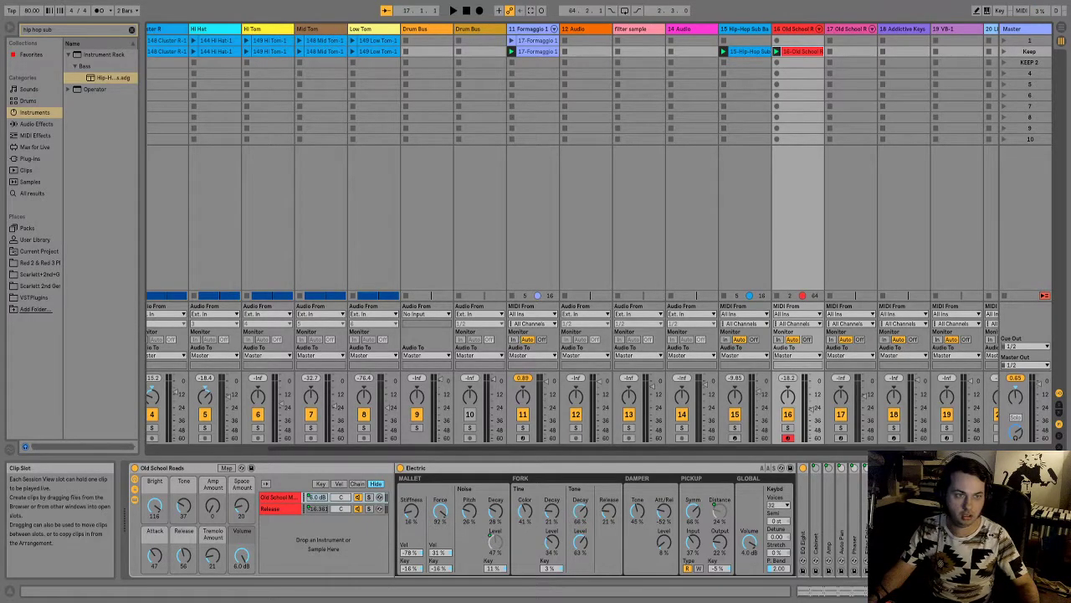
pyautogui.doubleClick(800, 51)
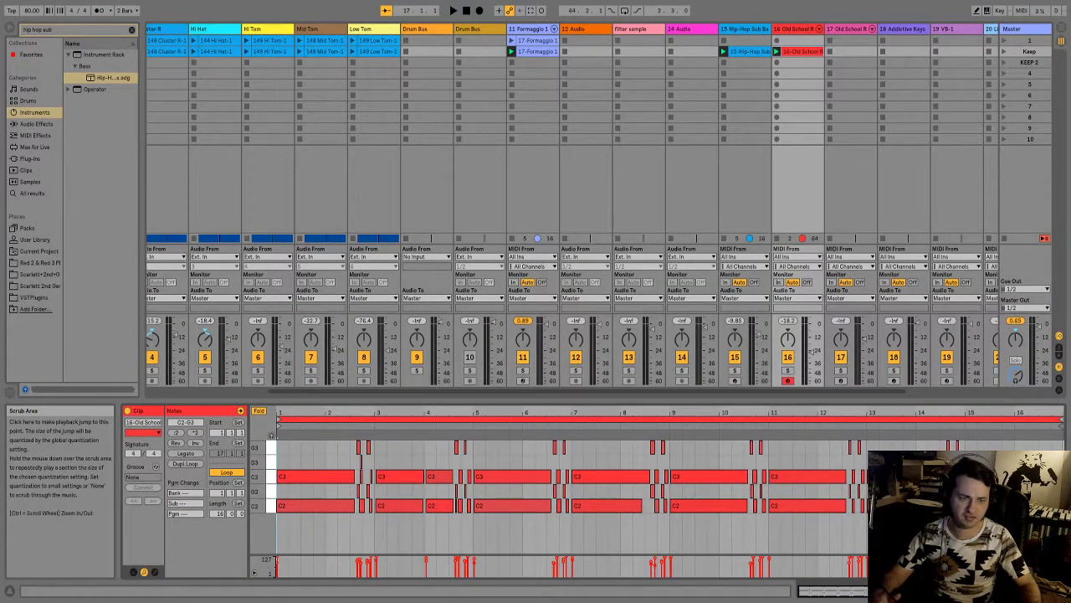
# - Play the beat with Formaggio 1, Hip-Hop Sub Bass and Old School soloed to compare the parts, and clear the solos
pyautogui.press('space')
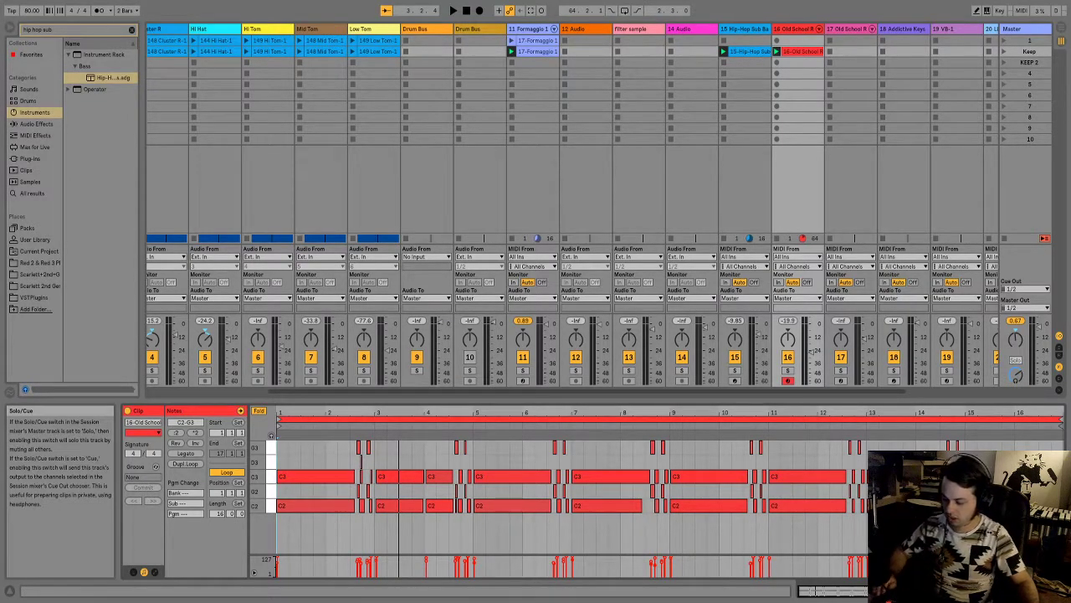
pyautogui.click(522, 369)
pyautogui.click(734, 369)
pyautogui.press('space')
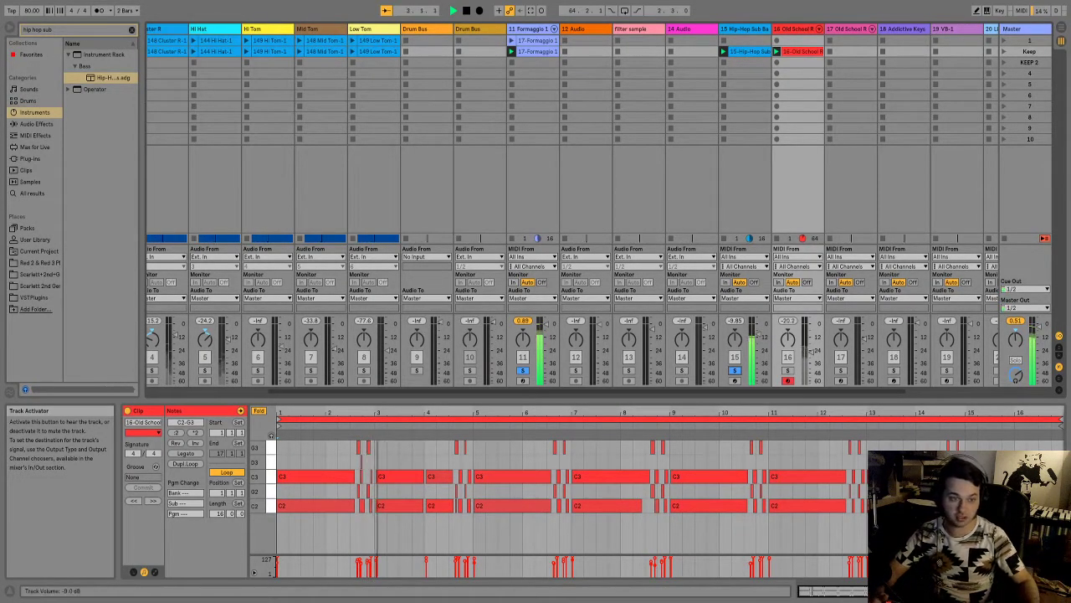
pyautogui.click(787, 369)
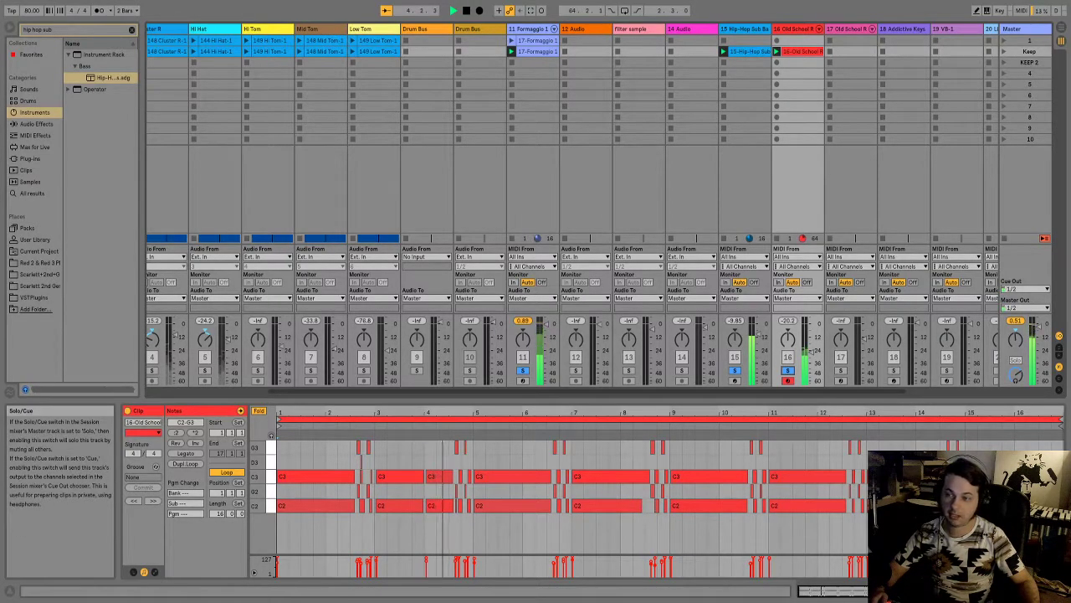
pyautogui.click(788, 369)
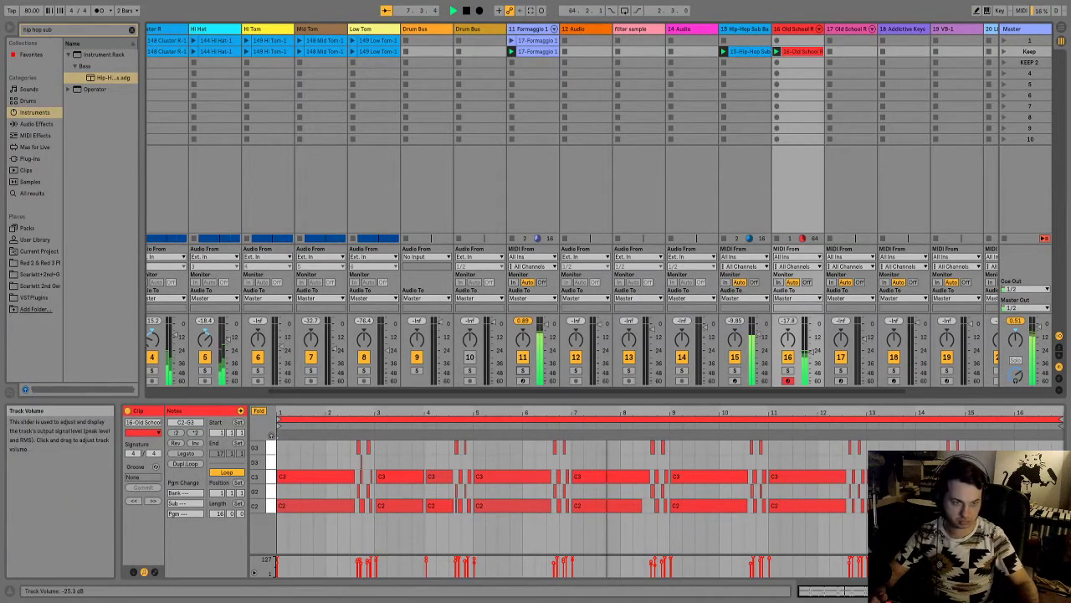
# - Raise the Old School track's volume to -16.0 dB during playback, show its device chain, and stop the beat
pyautogui.moveTo(810, 352); pyautogui.dragTo(811, 342)
pyautogui.scroll(5, 810, 341)
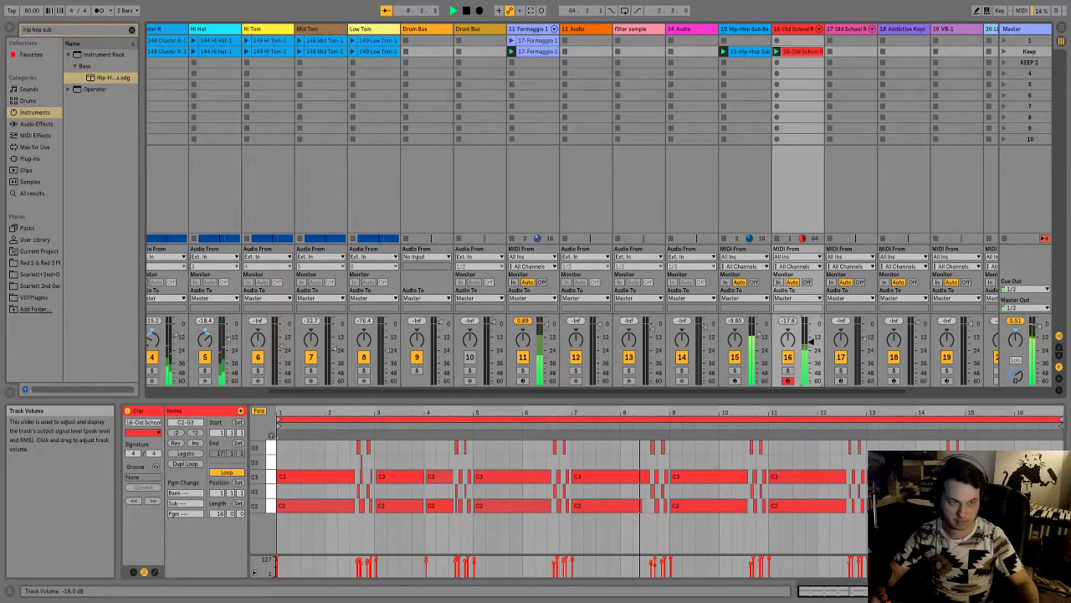
pyautogui.scroll(3, 810, 340)
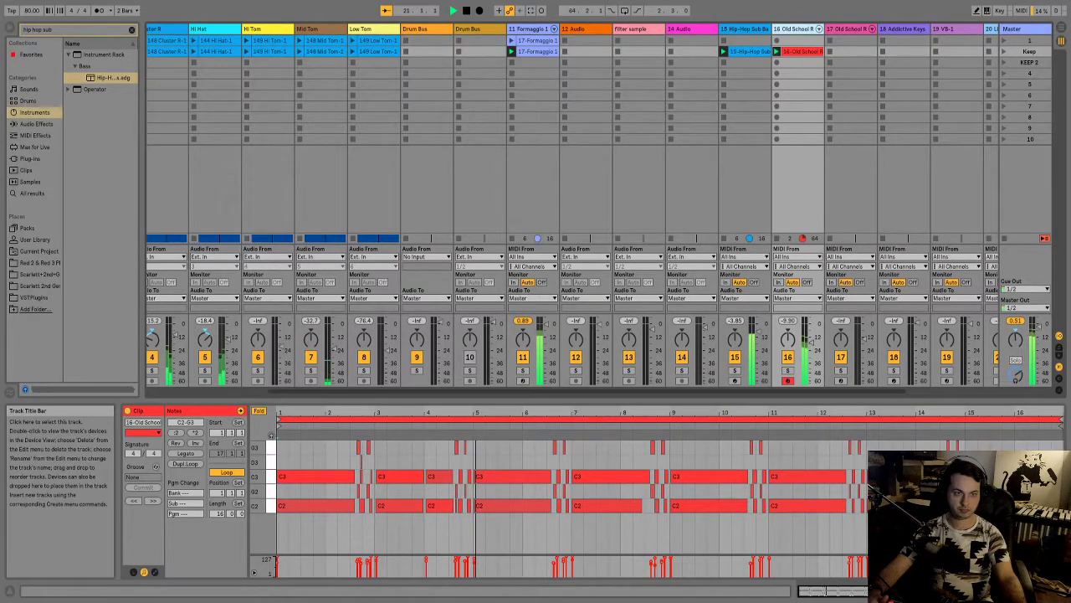
pyautogui.doubleClick(795, 29)
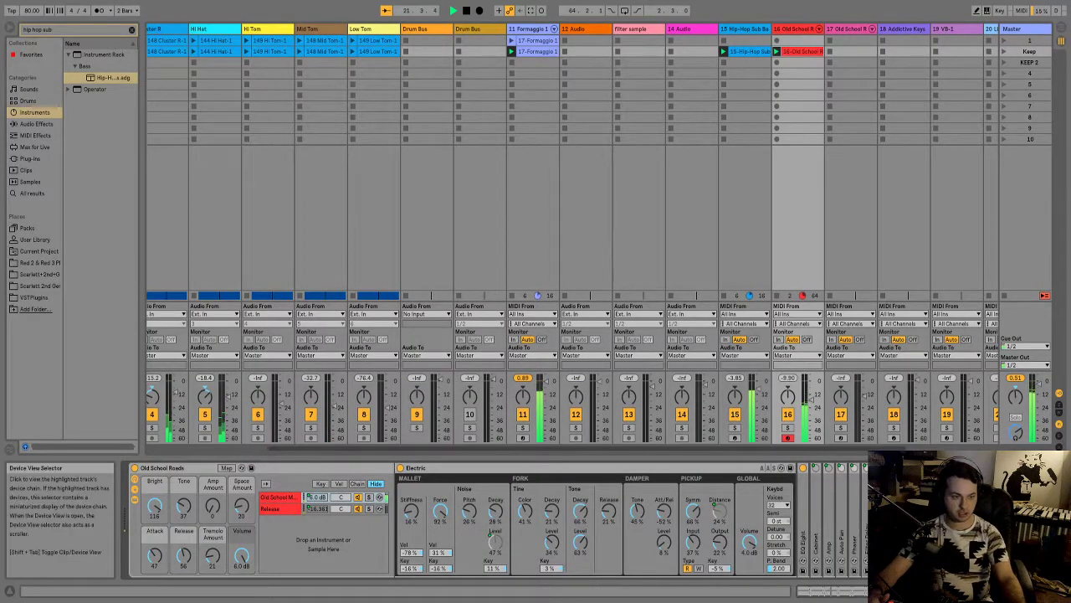
pyautogui.hscroll(1, 580, 519)
pyautogui.press('space')
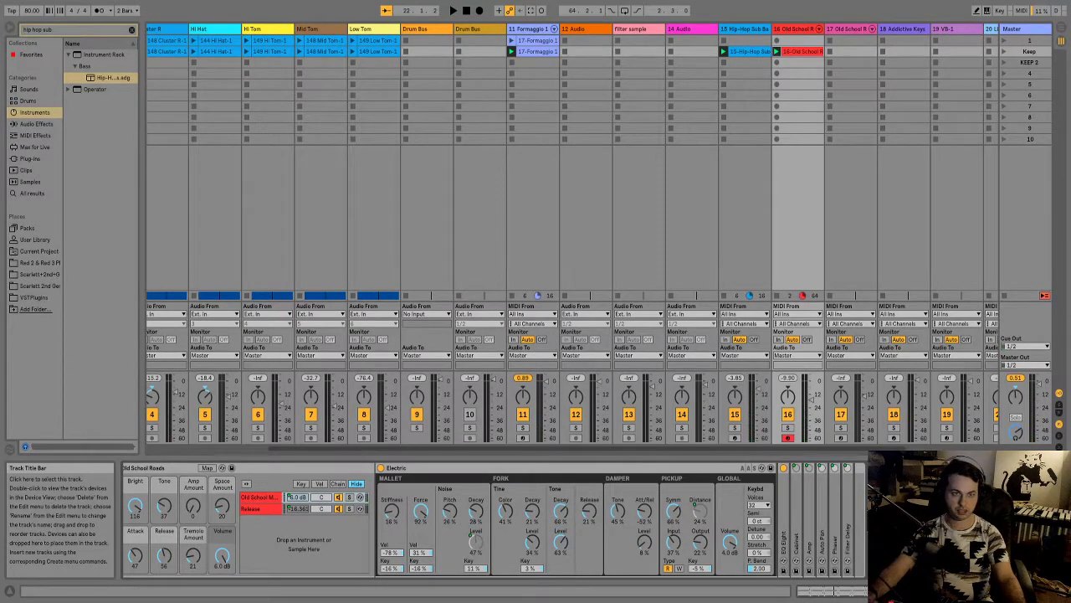
# - Delete the empty 12 Audio, filter sample and 14 Audio tracks
pyautogui.click(682, 29)
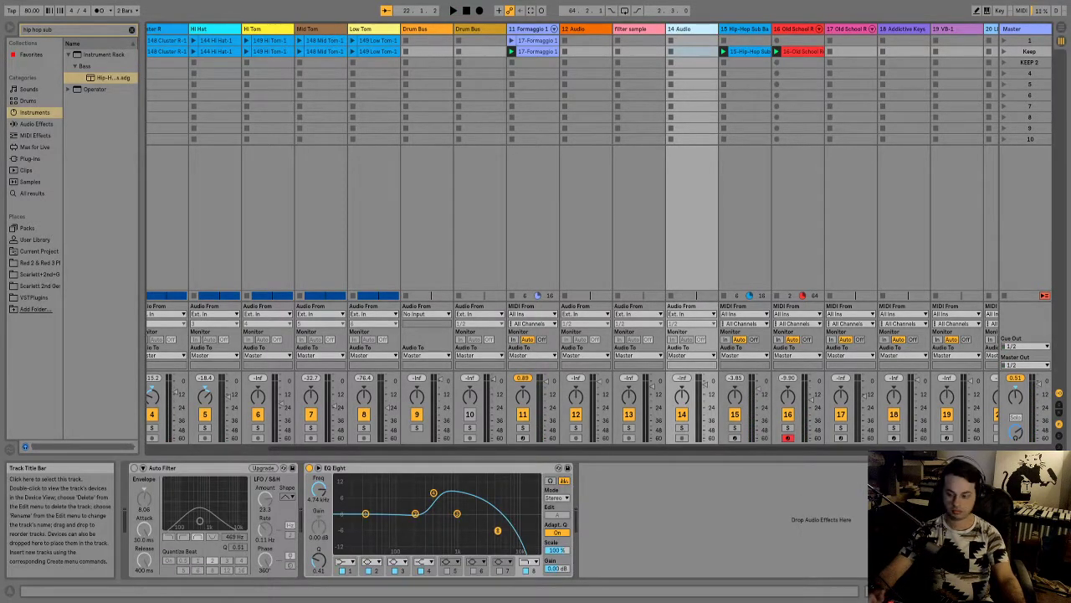
pyautogui.keyDown('shift'); pyautogui.click(585, 29); pyautogui.keyUp('shift')
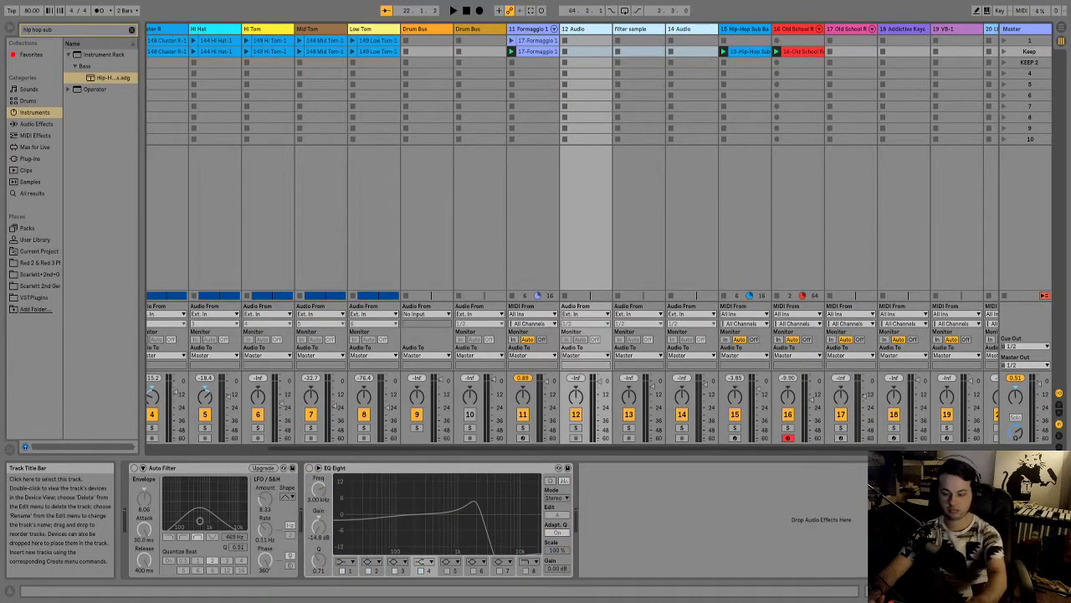
pyautogui.press('Delete')
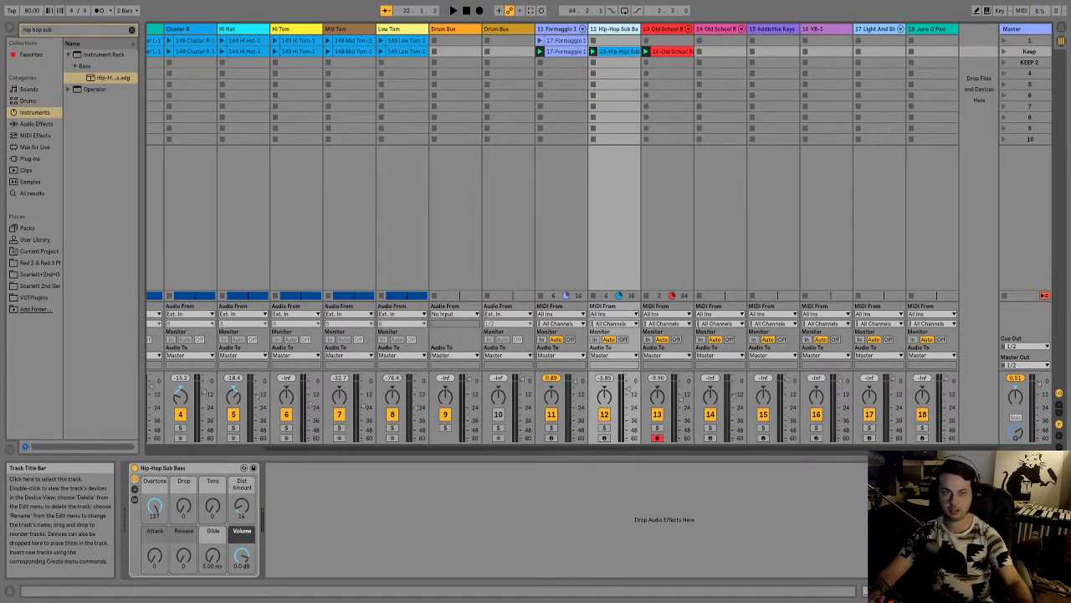
# - Delete the second Drum Bus track, number 10, after checking its devices
pyautogui.click(508, 40)
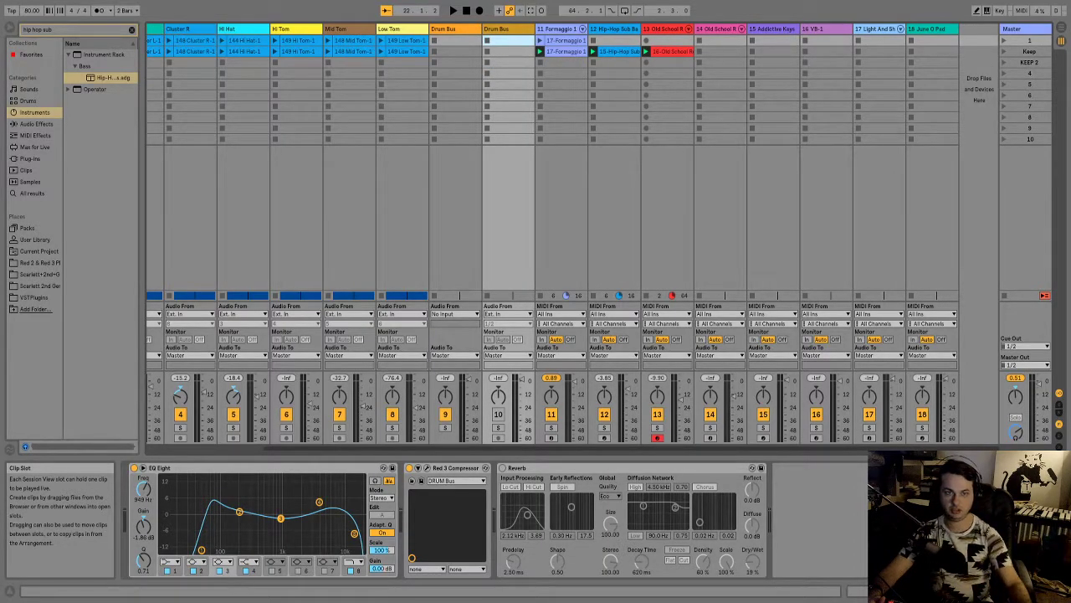
pyautogui.click(666, 29)
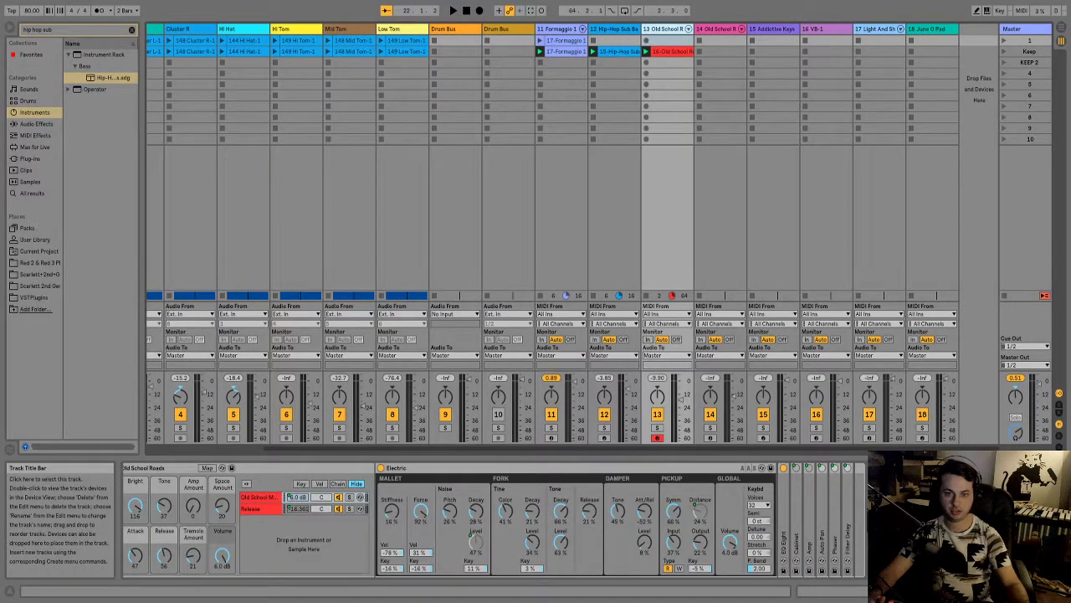
pyautogui.click(502, 29)
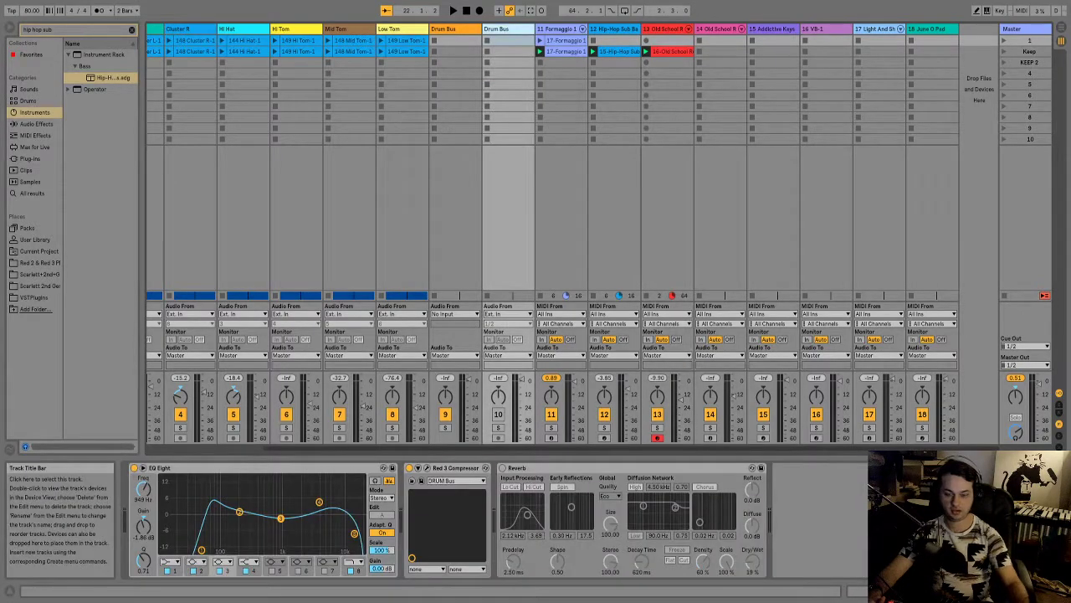
pyautogui.press('Delete')
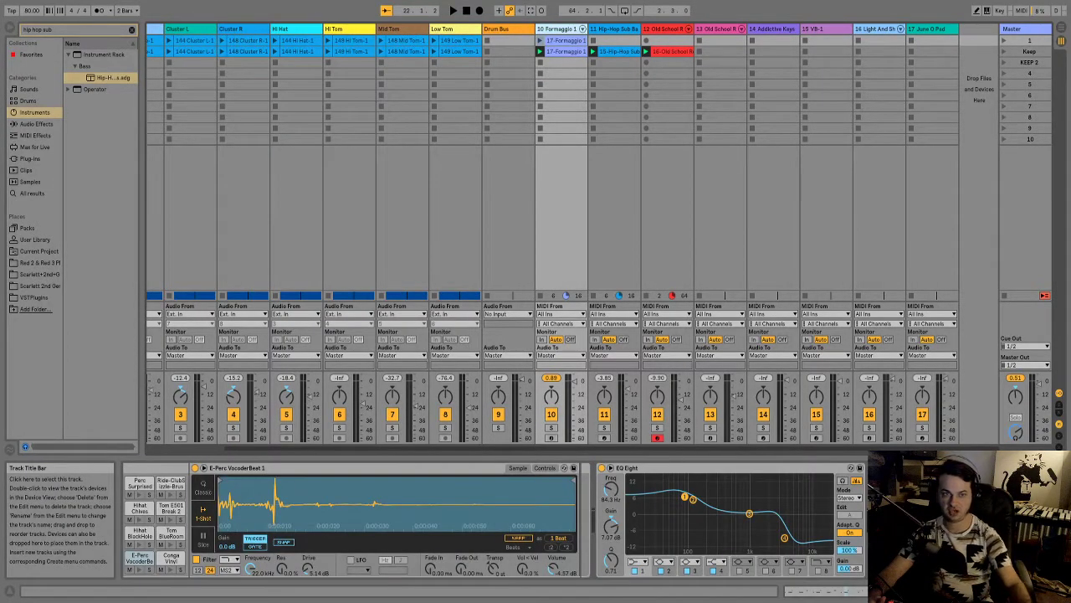
# - Select the recorded Old School track and lower the Bright macro of its Old School Roads rack to 62
pyautogui.click(665, 28)
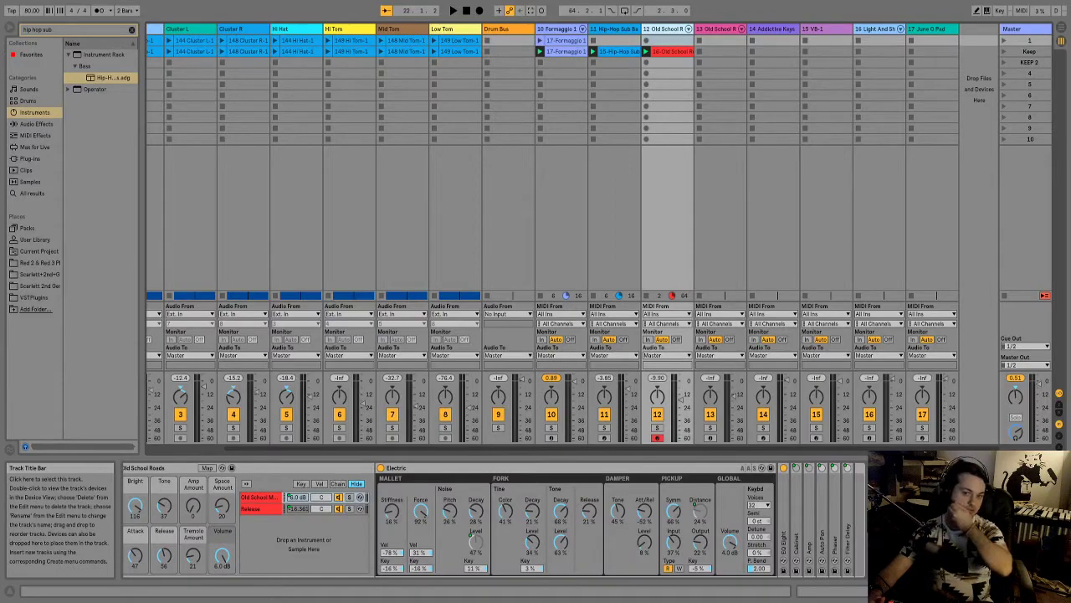
pyautogui.click(667, 40)
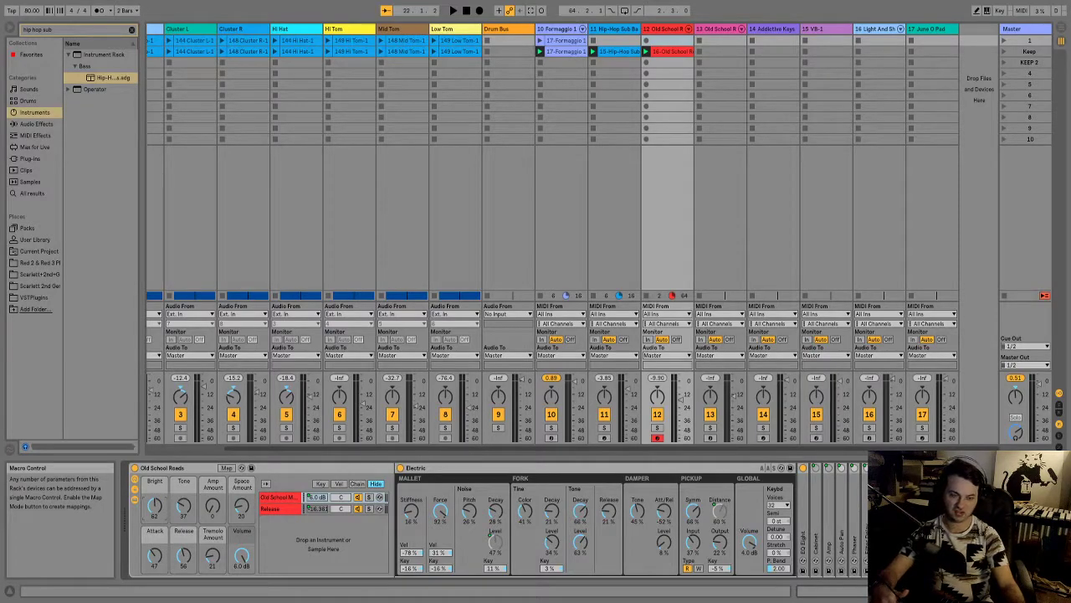
# - Play the song and open the Keep-scene clip of track 12 Old School Roads for note editing
pyautogui.press('space')
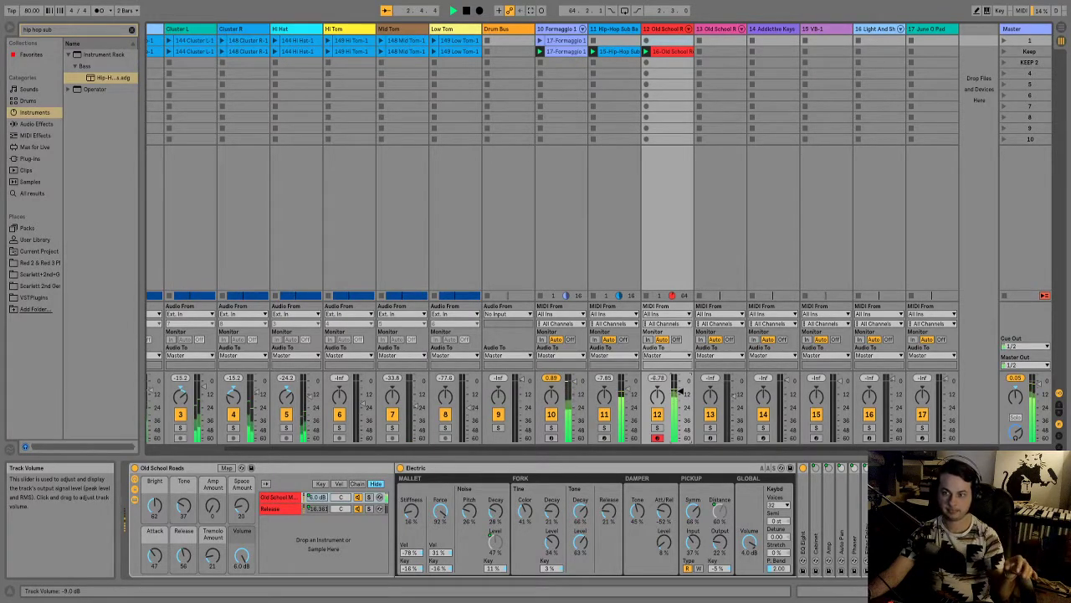
pyautogui.press('Tab')
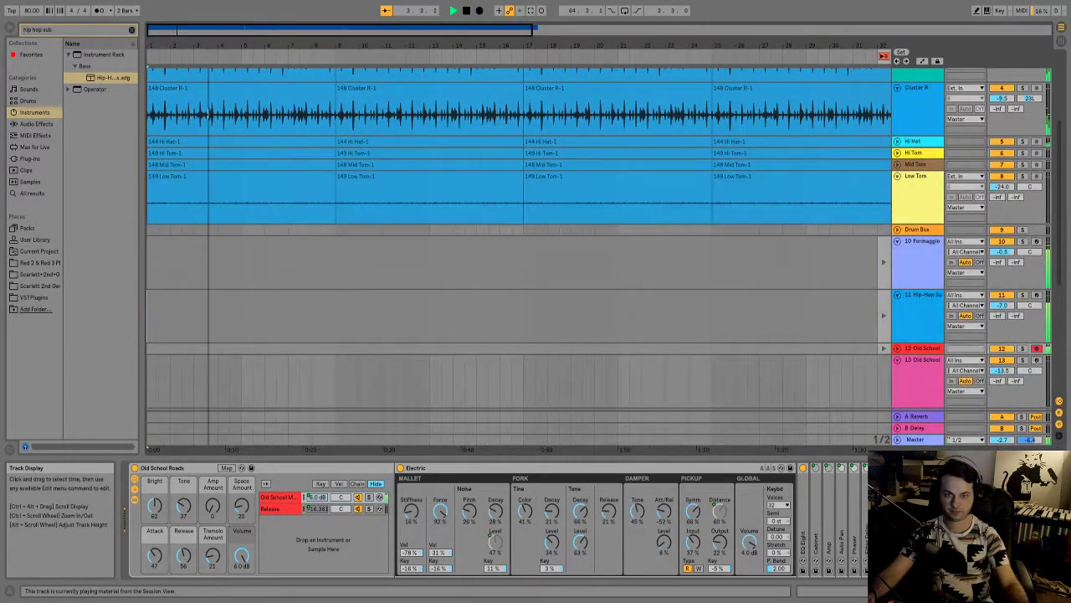
pyautogui.press('Tab')
pyautogui.doubleClick(670, 51)
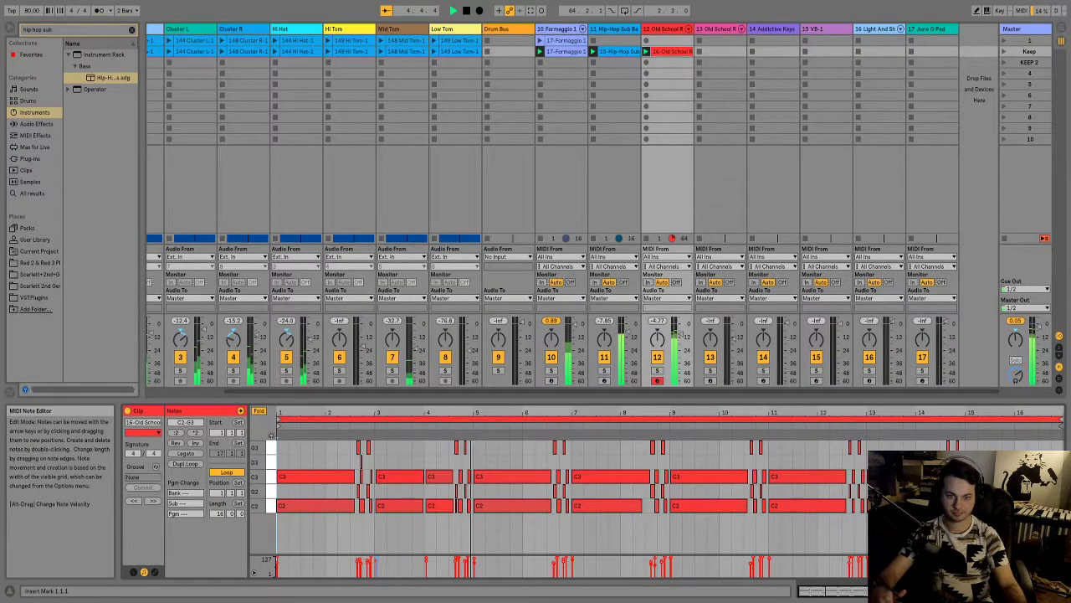
# - Play back the clip's short notes near the end of bar 2 and align the G2 note at 2.4.2 with the G3 above it
pyautogui.scroll(12, 354, 486)
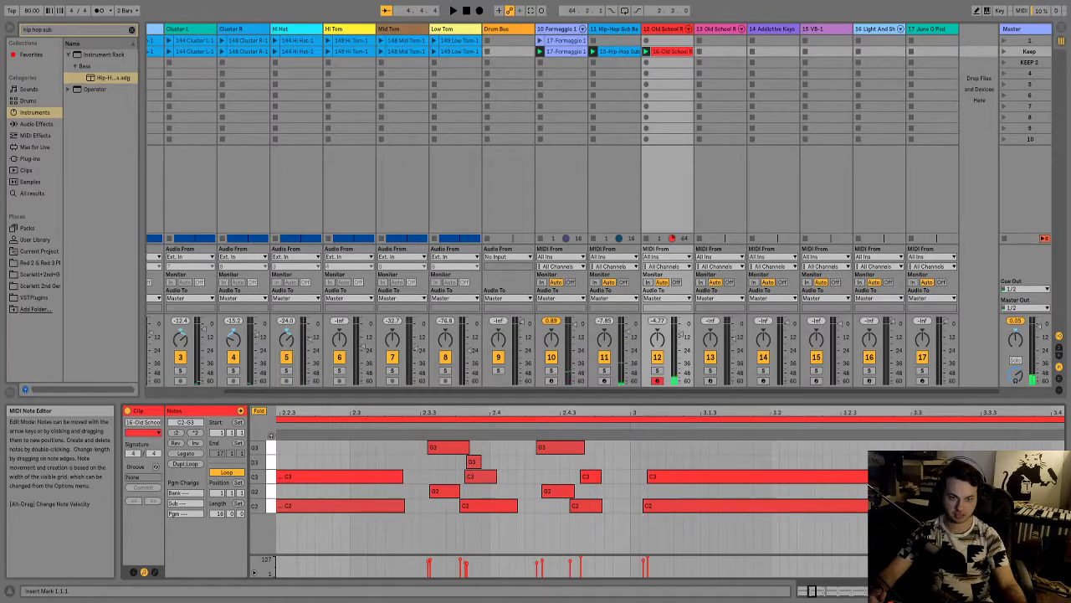
pyautogui.click(469, 447)
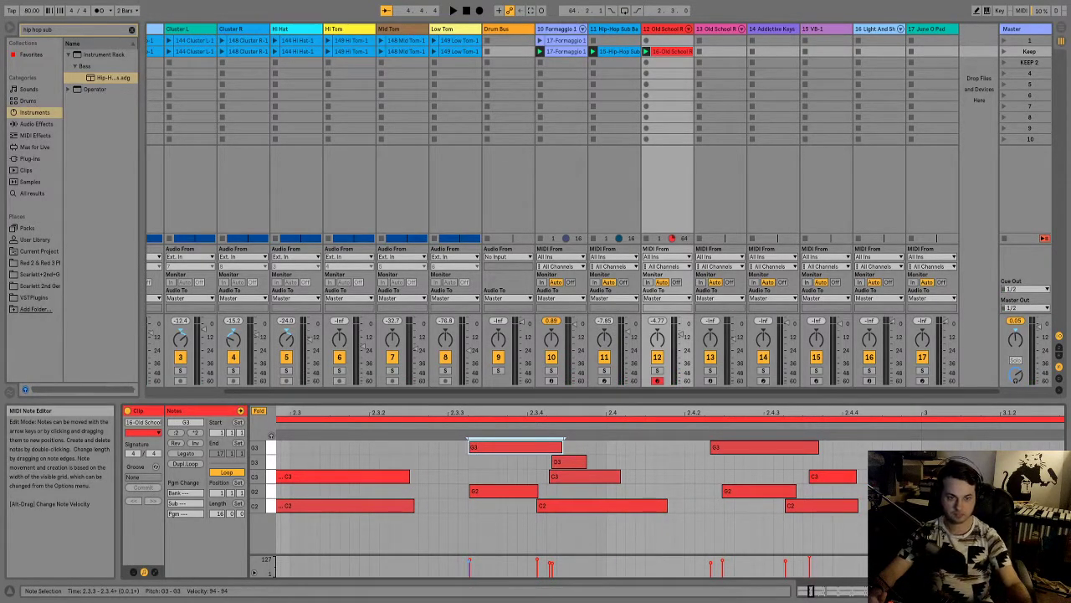
pyautogui.click(721, 447)
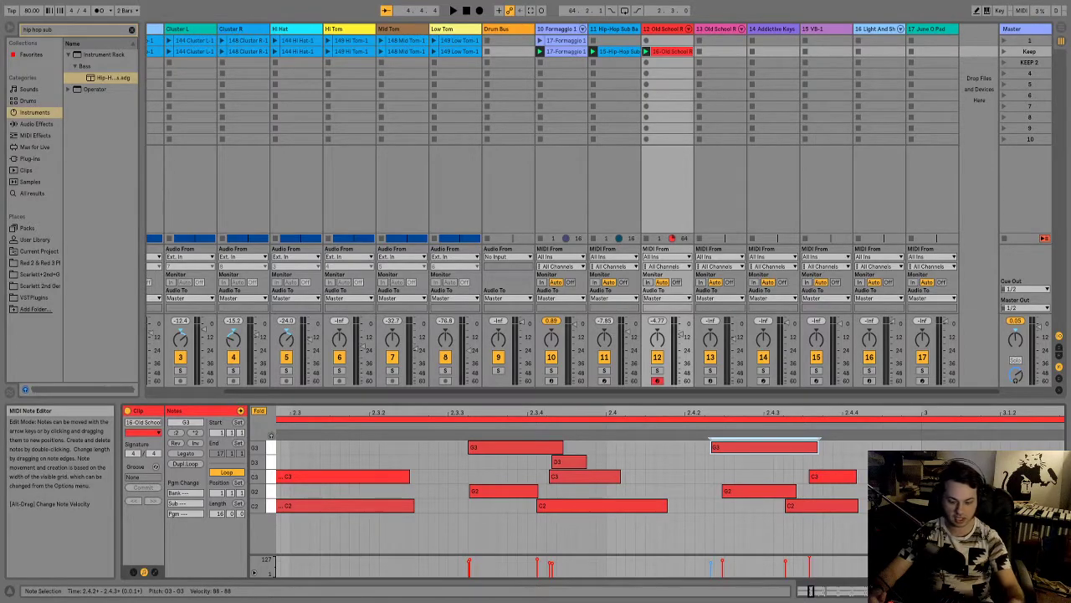
pyautogui.press('space')
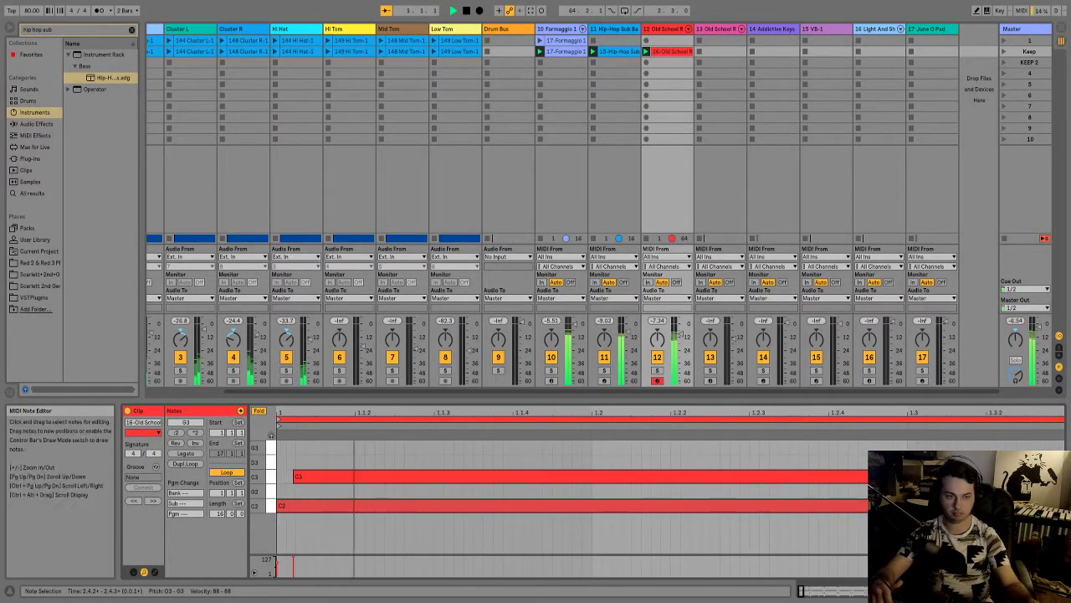
pyautogui.press('-')
pyautogui.press('-')
pyautogui.press('-')
pyautogui.press('-')
pyautogui.press('-')
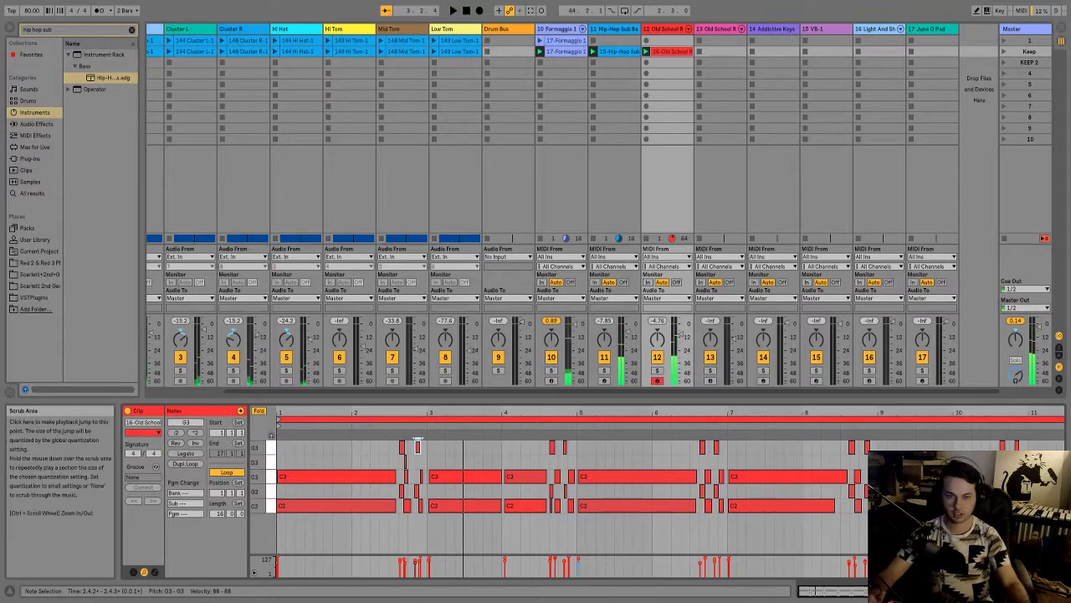
pyautogui.press('-')
pyautogui.press('+')
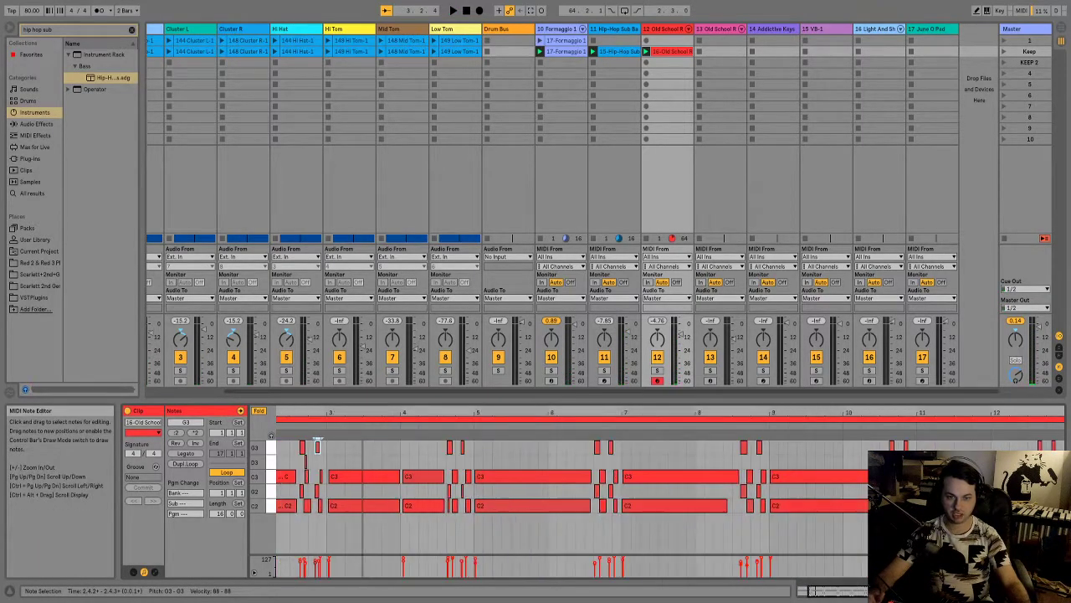
pyautogui.scroll(8, 300, 490)
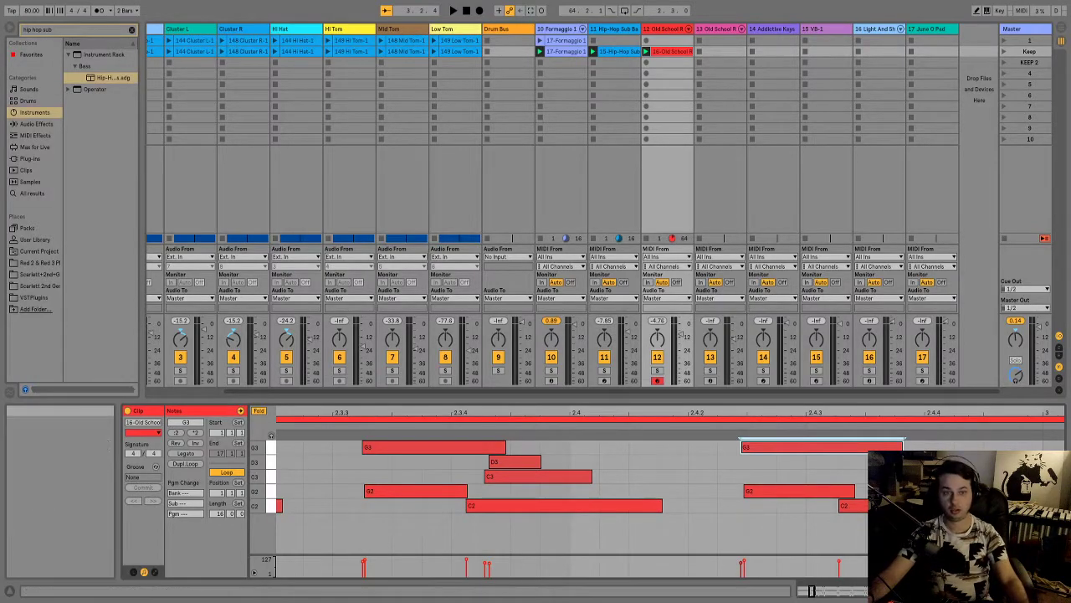
# - Look over the drum tracks in the Arrangement View, then reopen the Old School Roads clip's notes in the Session View
pyautogui.press('Tab')
pyautogui.scroll(5, 519, 209)
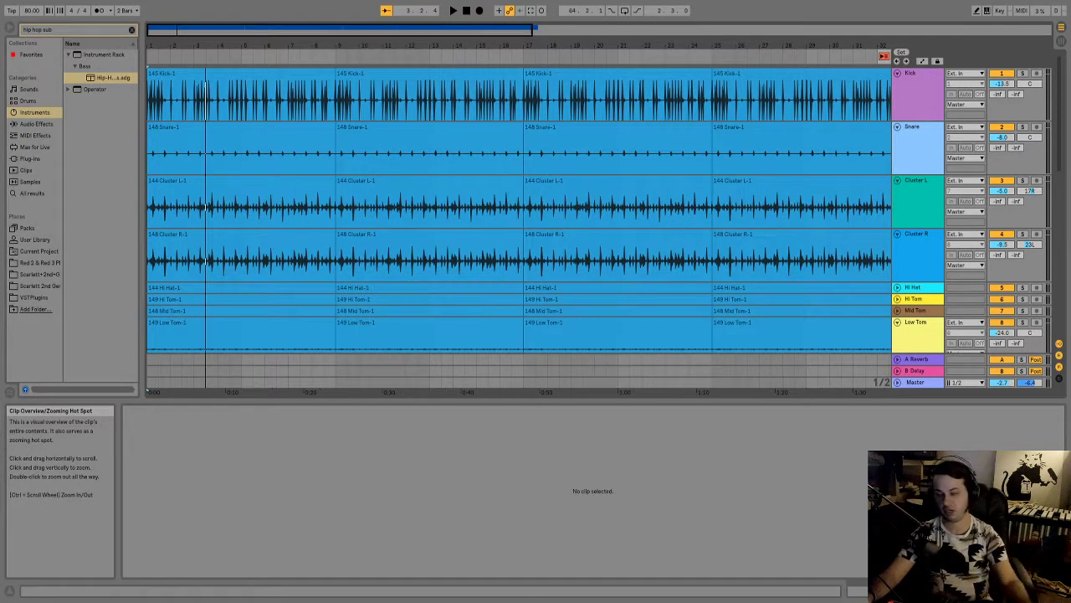
pyautogui.press('Tab')
pyautogui.doubleClick(669, 51)
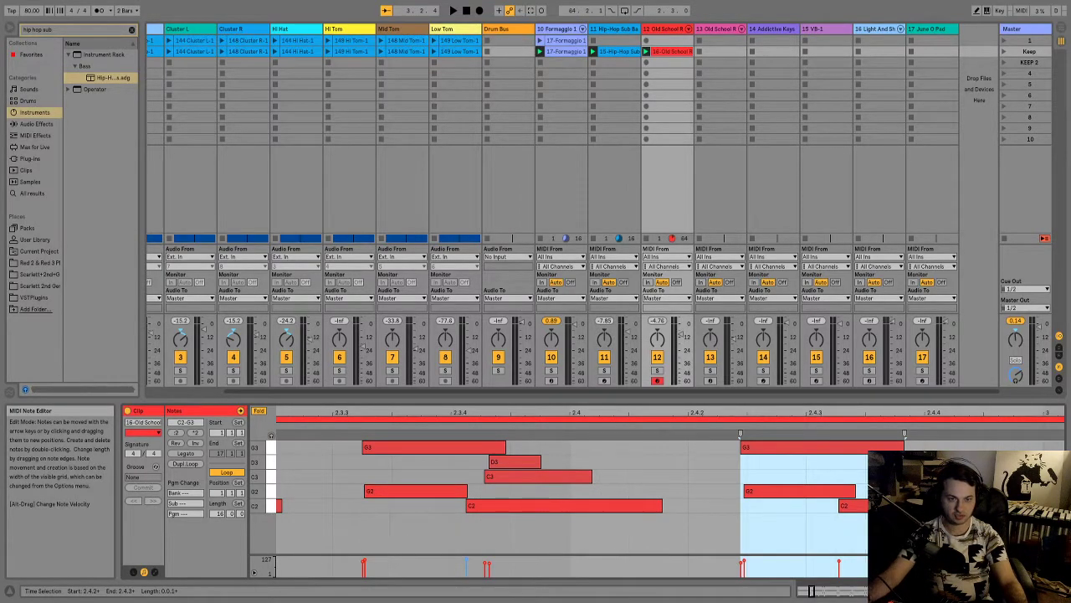
# - Move the short C3 note at 2.3.4 to start together with the C2 note below it, checking by playback
pyautogui.click(433, 447)
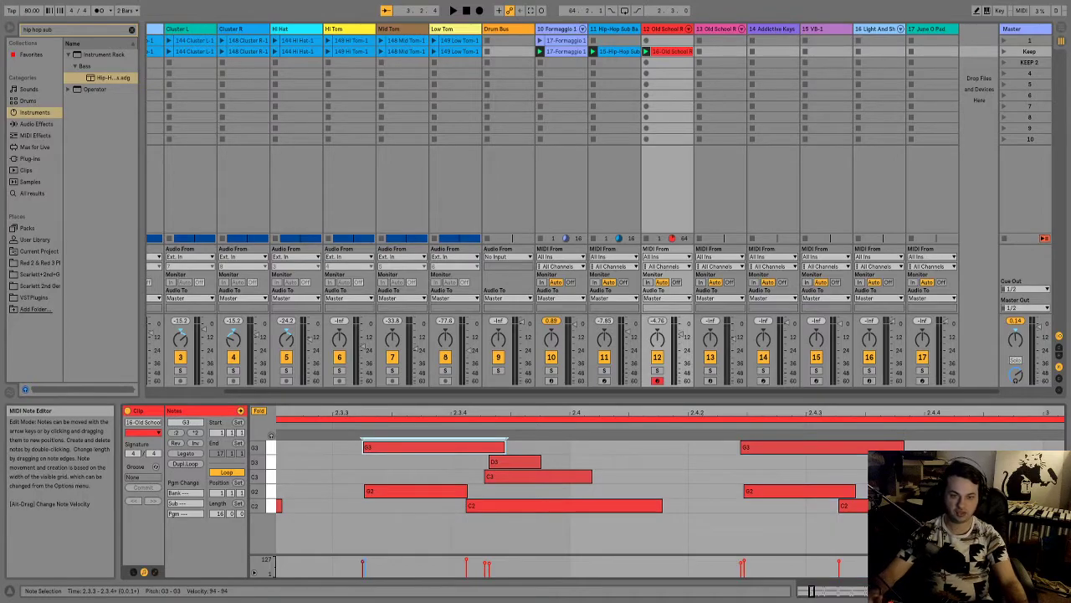
pyautogui.press('space')
pyautogui.press('-')
pyautogui.press('-')
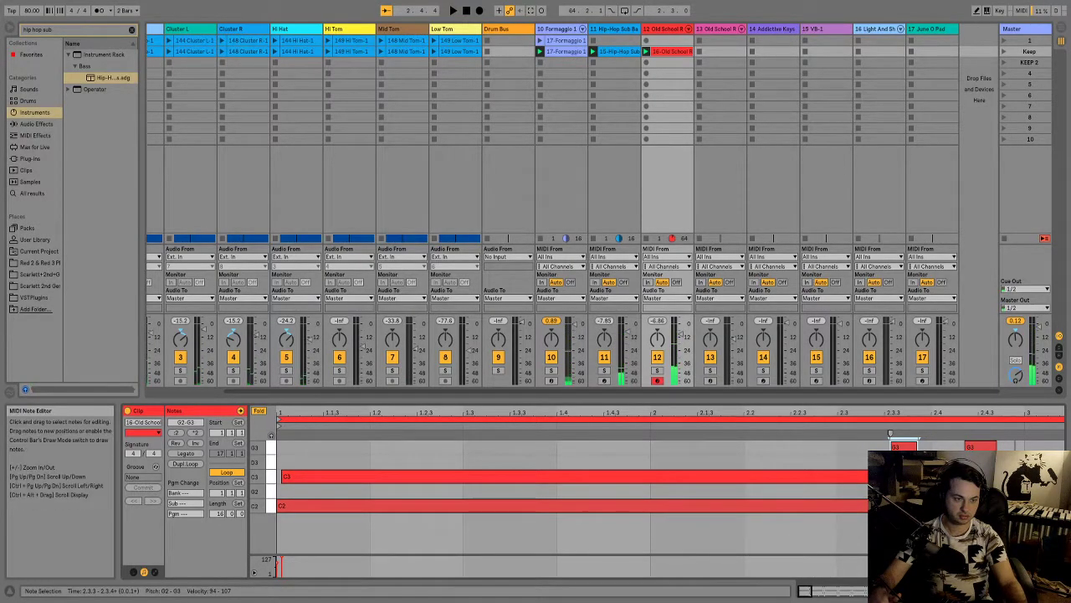
pyautogui.press('+')
pyautogui.press('+')
pyautogui.press('+')
pyautogui.press('+')
pyautogui.press('+')
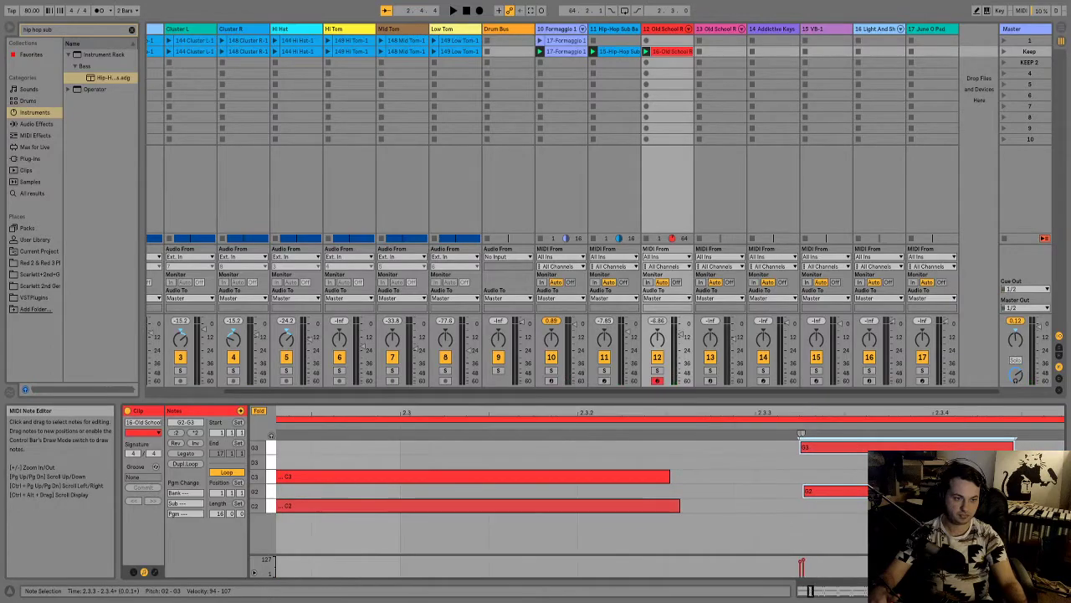
pyautogui.click(1004, 477)
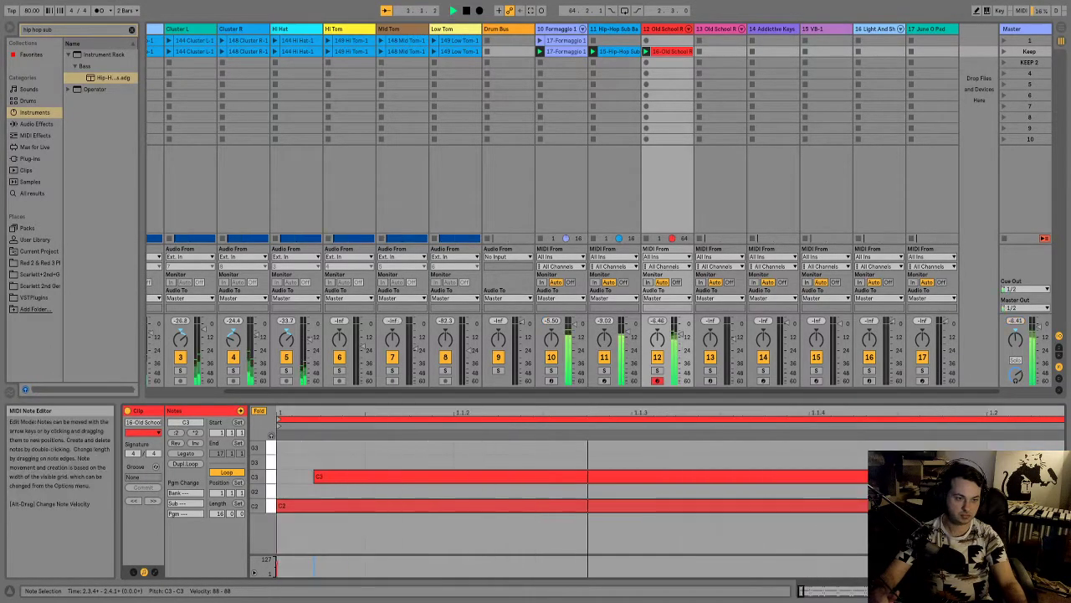
# - Delete the D3 note at 2.3.4, refresh the folded note view, and play the phrase
pyautogui.press('-')
pyautogui.press('-')
pyautogui.press('-')
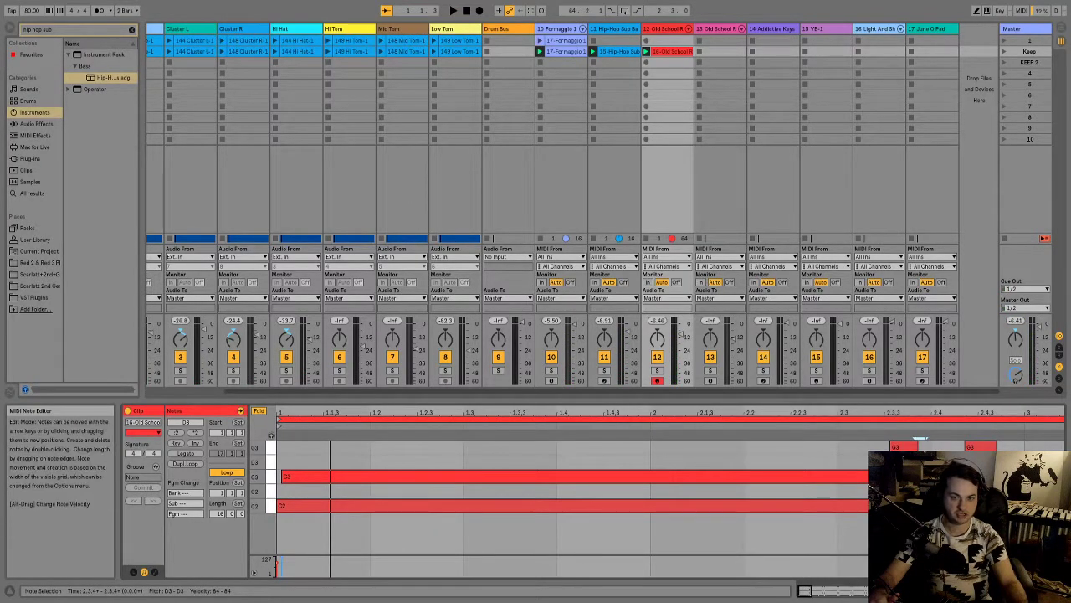
pyautogui.click(270, 461)
pyautogui.click(917, 437)
pyautogui.click(259, 410)
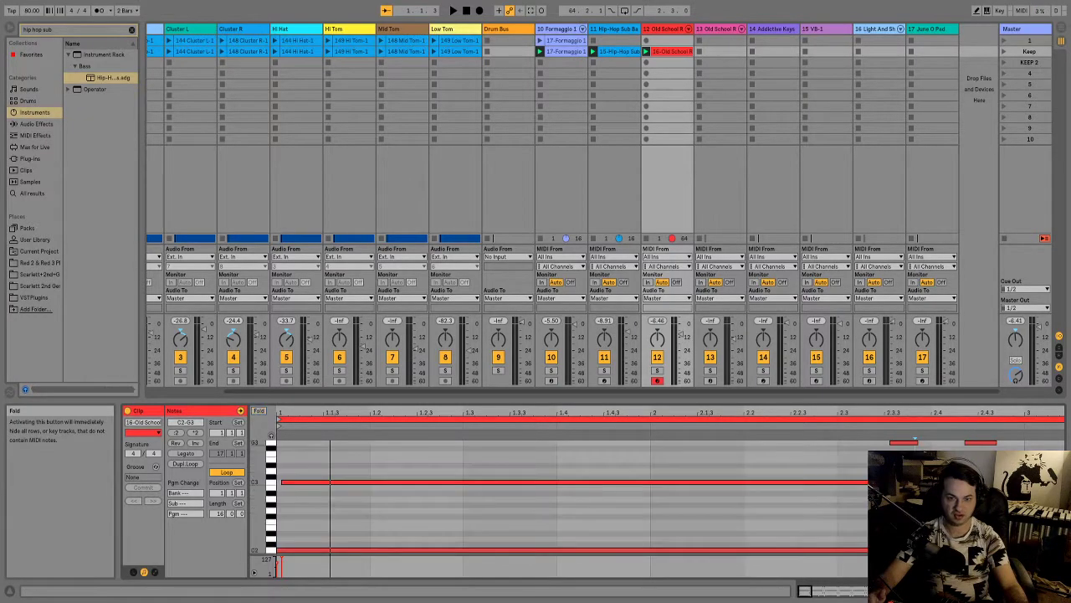
pyautogui.click(259, 410)
pyautogui.press('space')
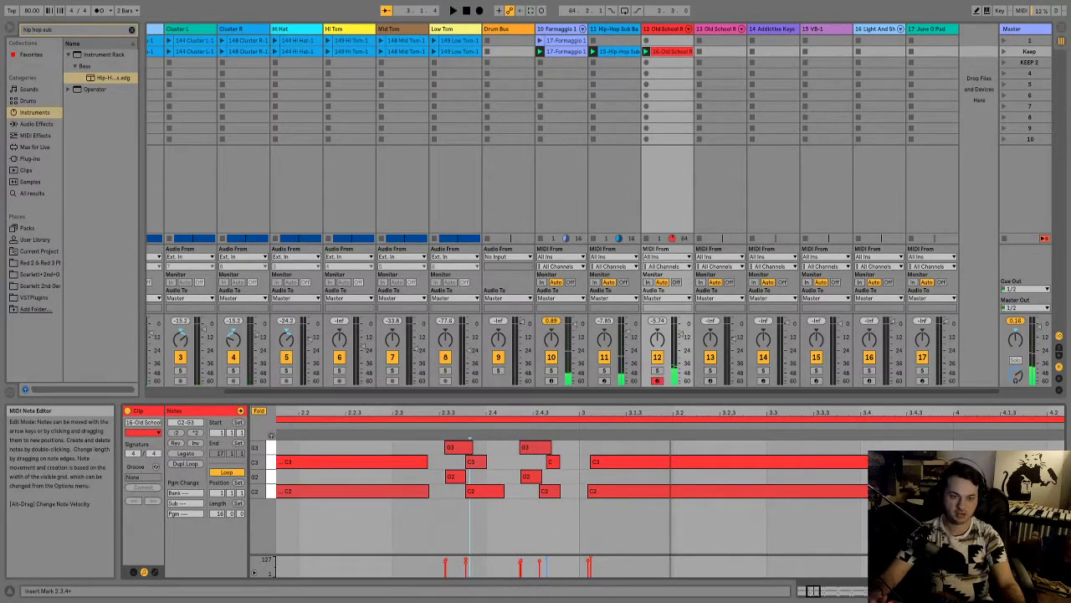
# - Extend the C3 and C2 notes near 2.4.3 almost to bar 3, and slightly lengthen all G3 notes in the clip
pyautogui.moveTo(558, 461); pyautogui.dragTo(577, 490)
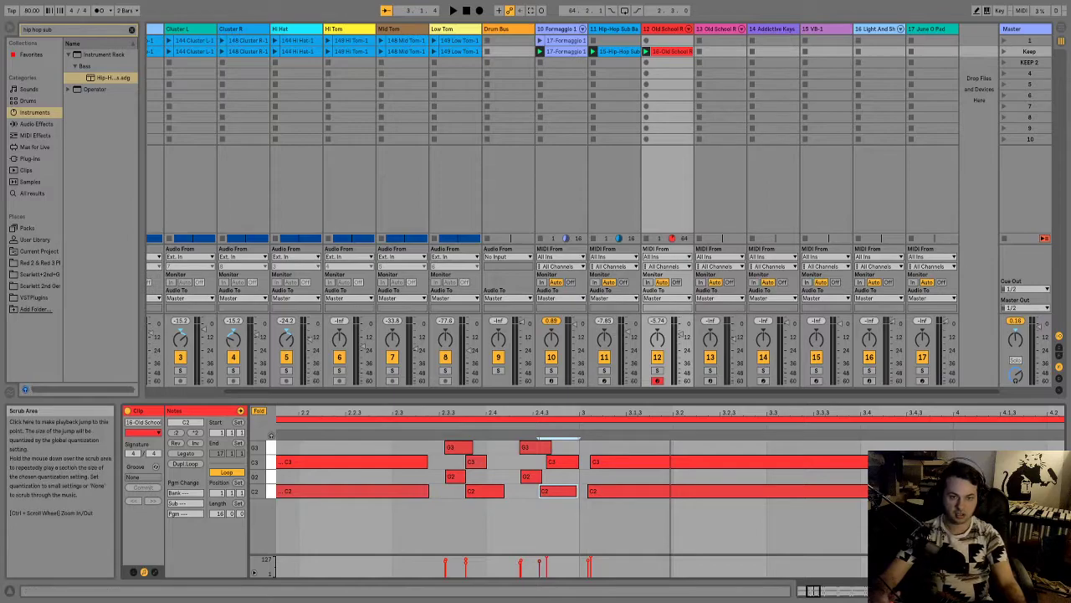
pyautogui.press('space')
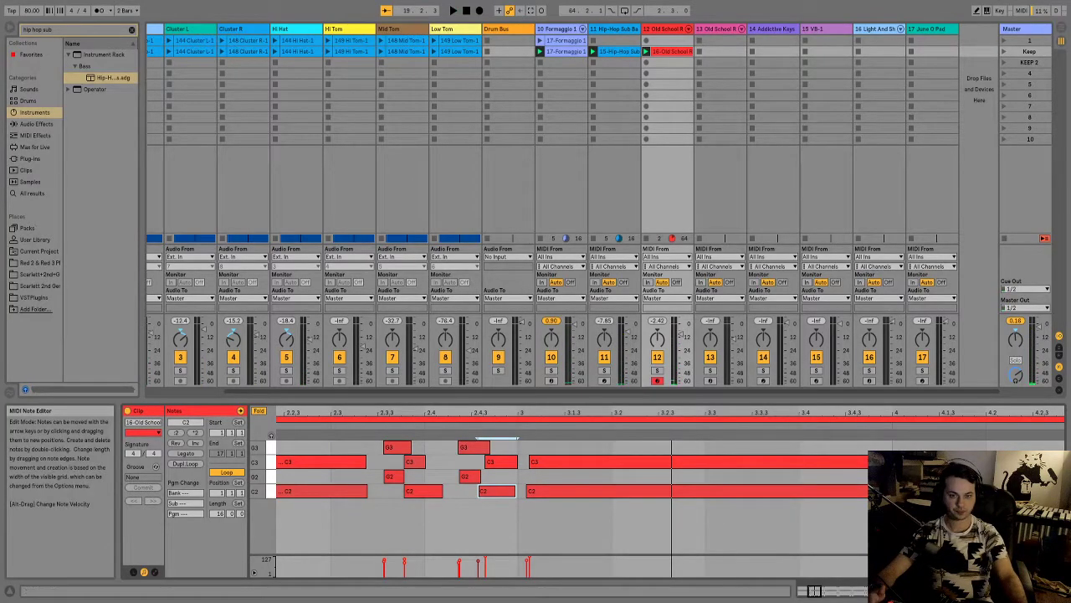
pyautogui.click(270, 447)
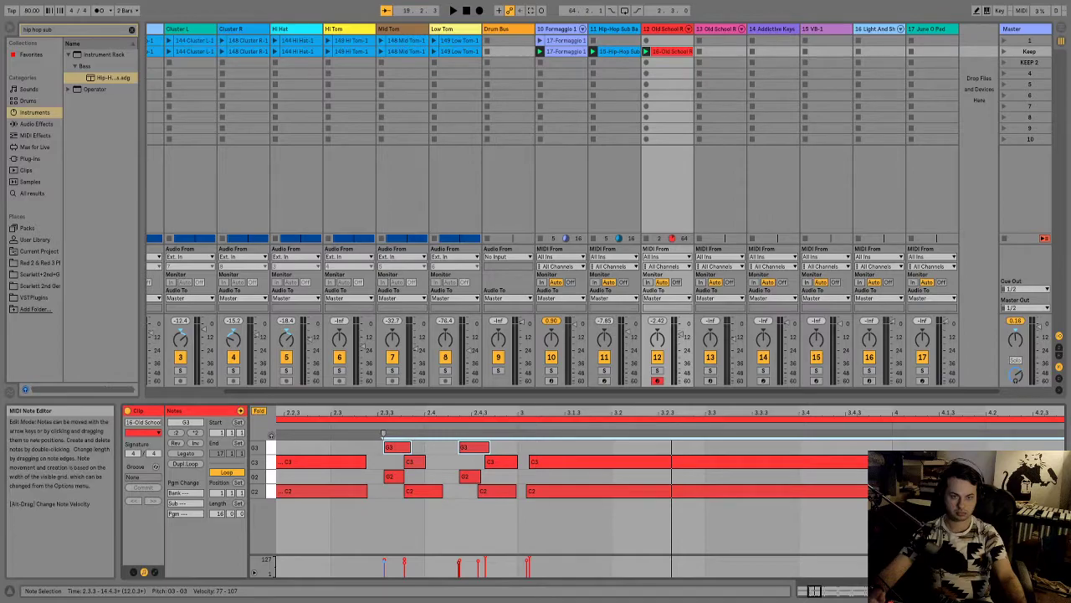
pyautogui.moveTo(409, 447); pyautogui.dragTo(416, 447)
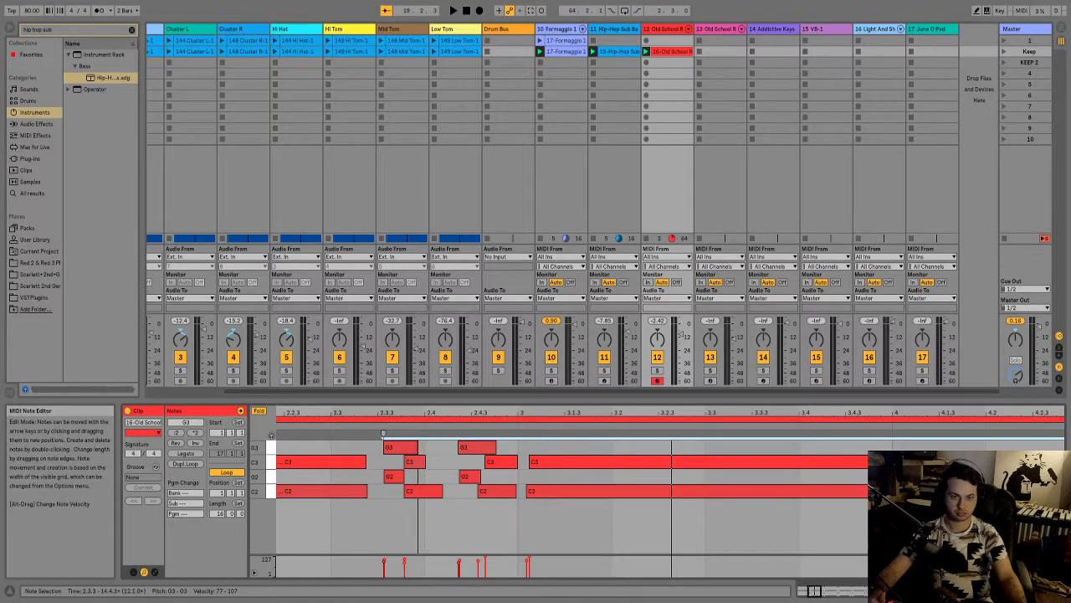
# - Play the edited clip, delete the stray short C2 note at 4.3.3, and play the song again
pyautogui.press('space')
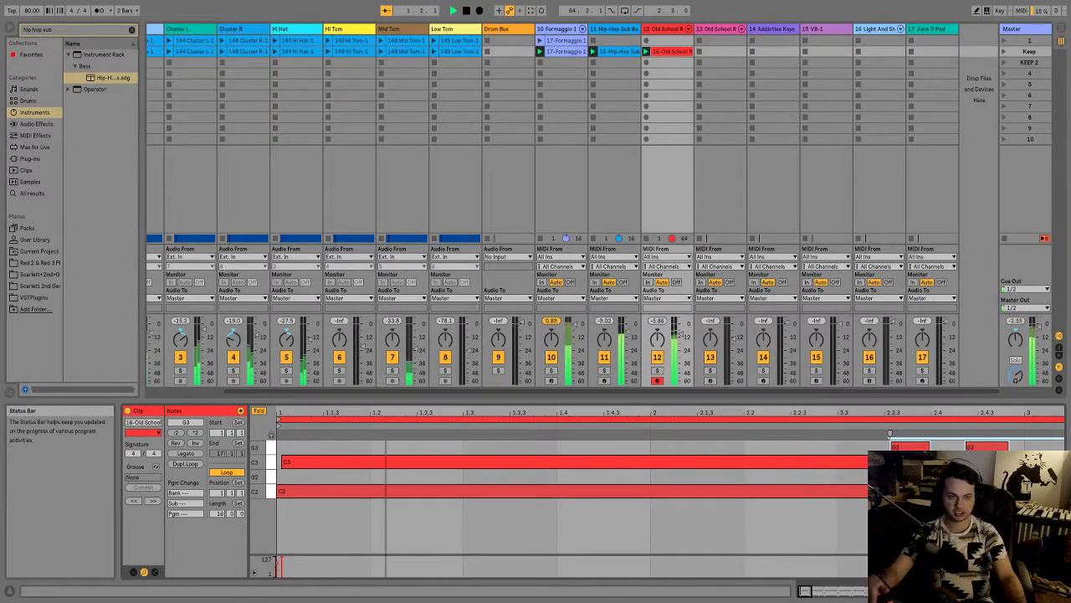
pyautogui.press('-')
pyautogui.press('-')
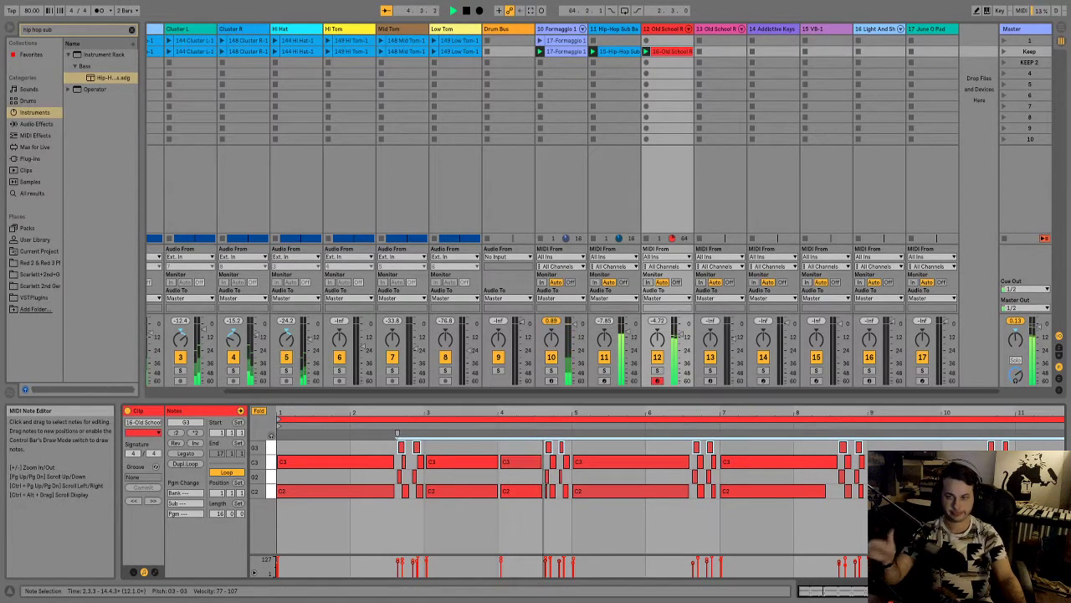
pyautogui.press('space')
pyautogui.scroll(4, 551, 469)
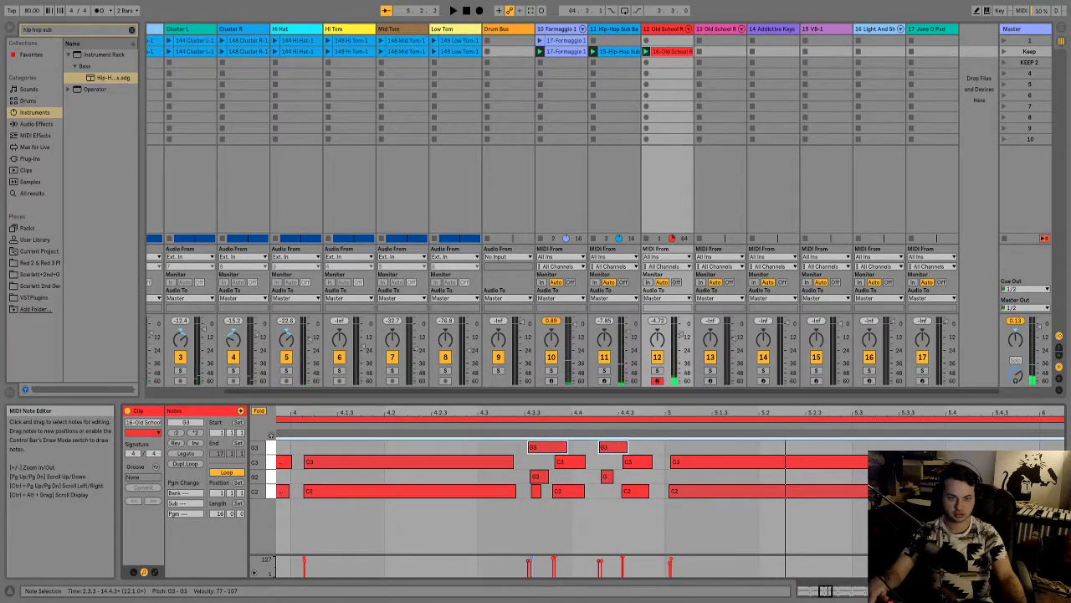
pyautogui.doubleClick(536, 490)
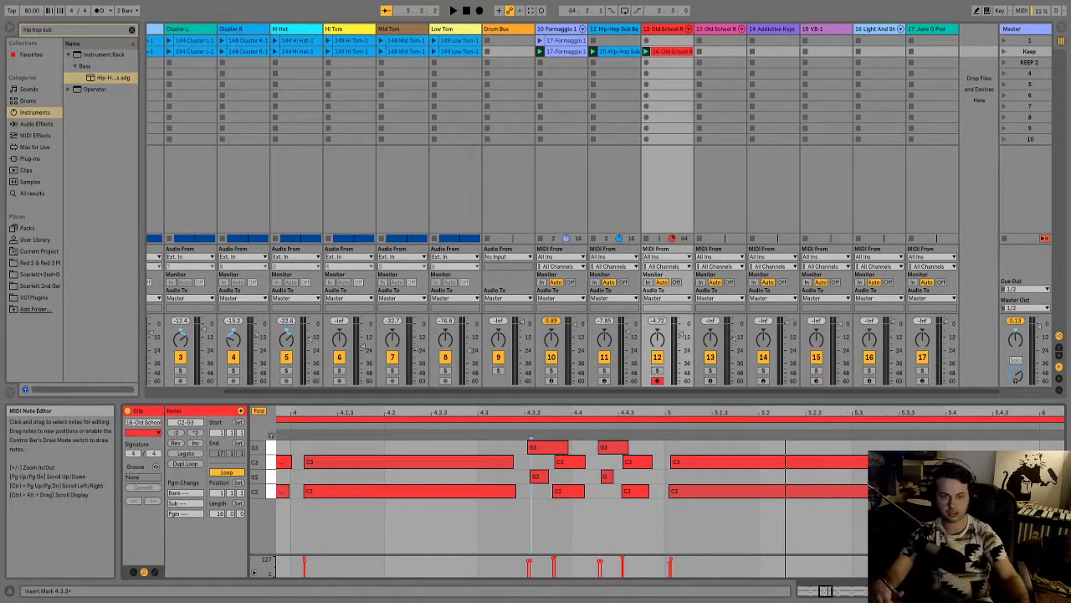
pyautogui.press('space')
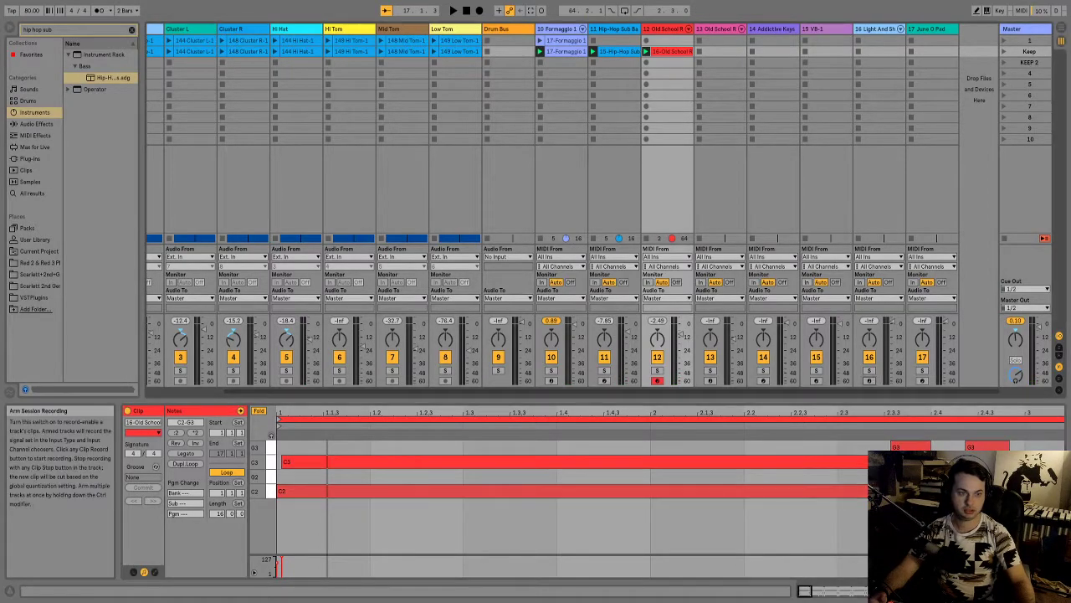
# - Audition the Light And Shadow and June O Pad instruments by arming each track in turn and playing along with the song
pyautogui.click(868, 381)
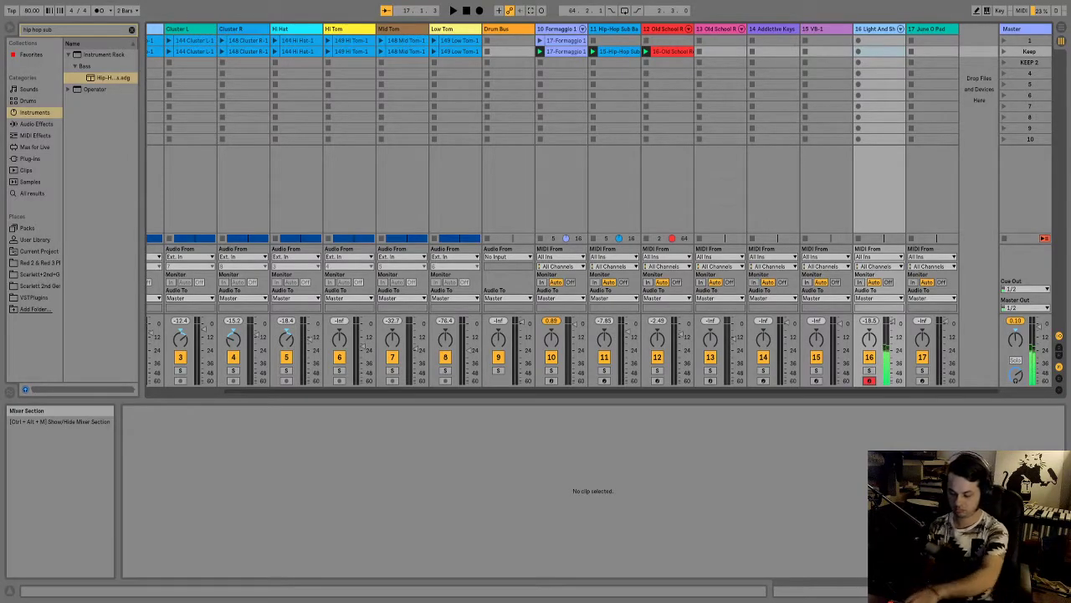
pyautogui.press('space')
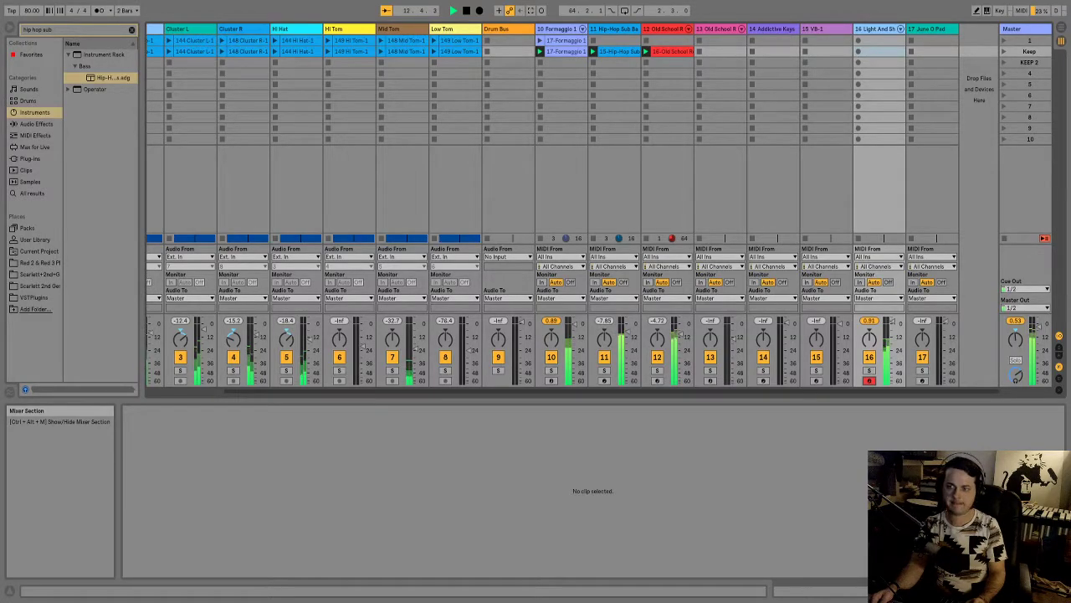
pyautogui.press('space')
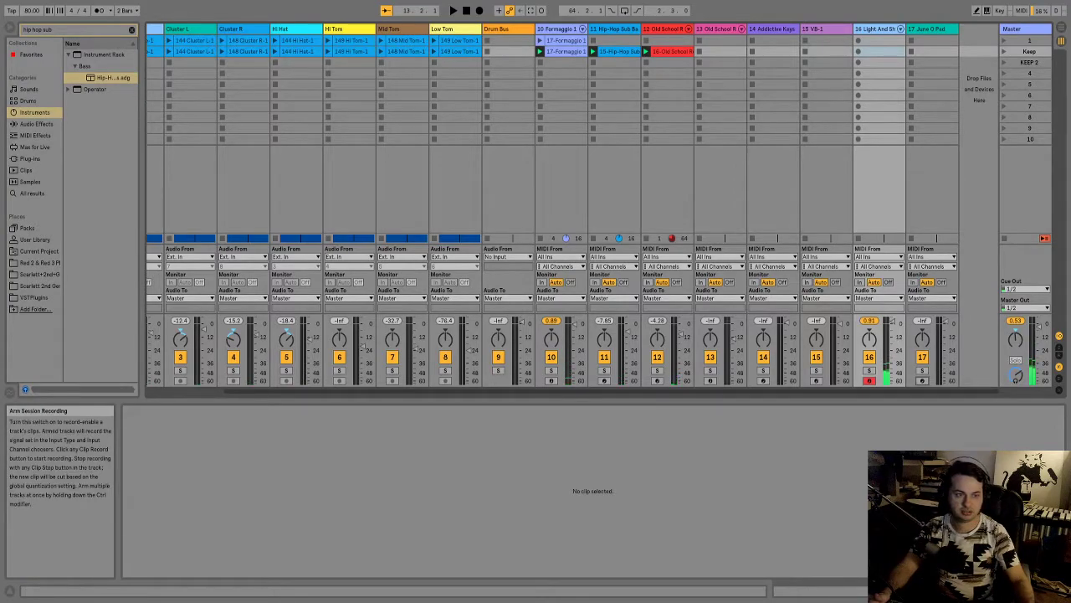
pyautogui.click(922, 379)
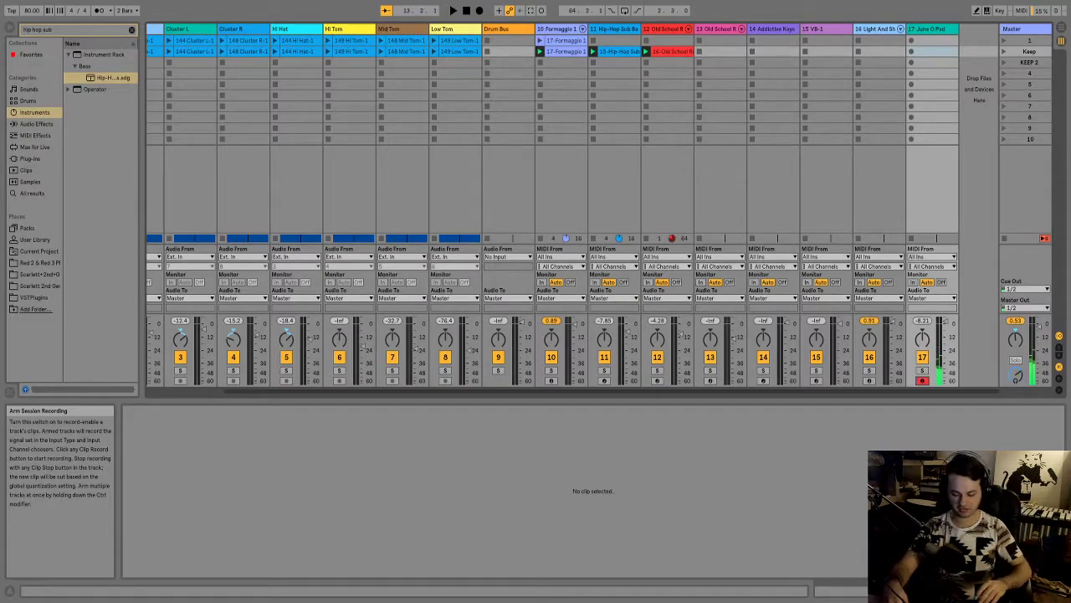
pyautogui.press('space')
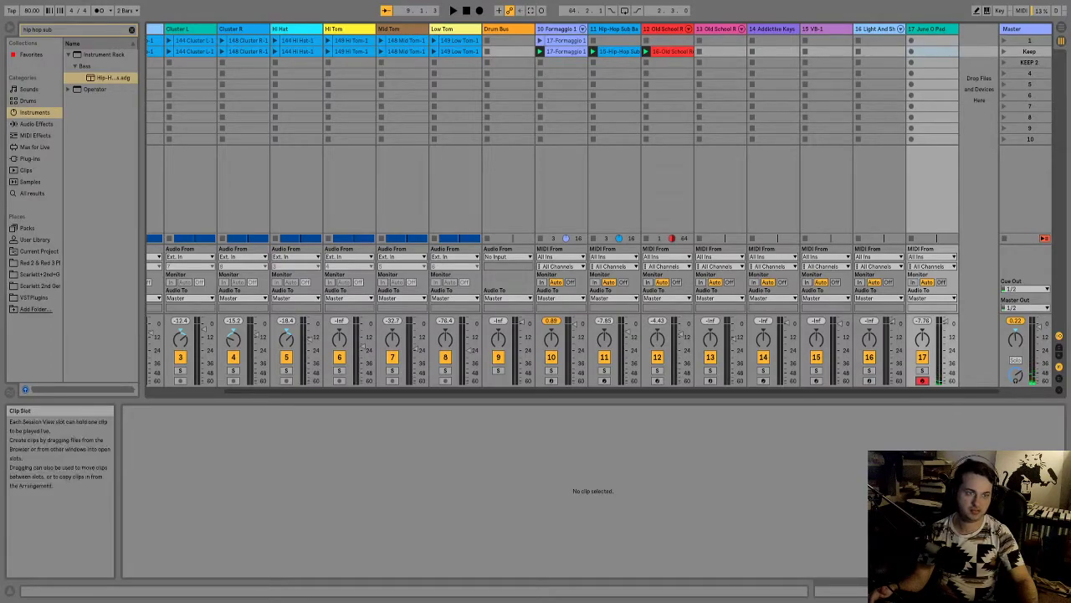
# - Return to the armed Light And Shadow track and show its device chain
pyautogui.press('Left')
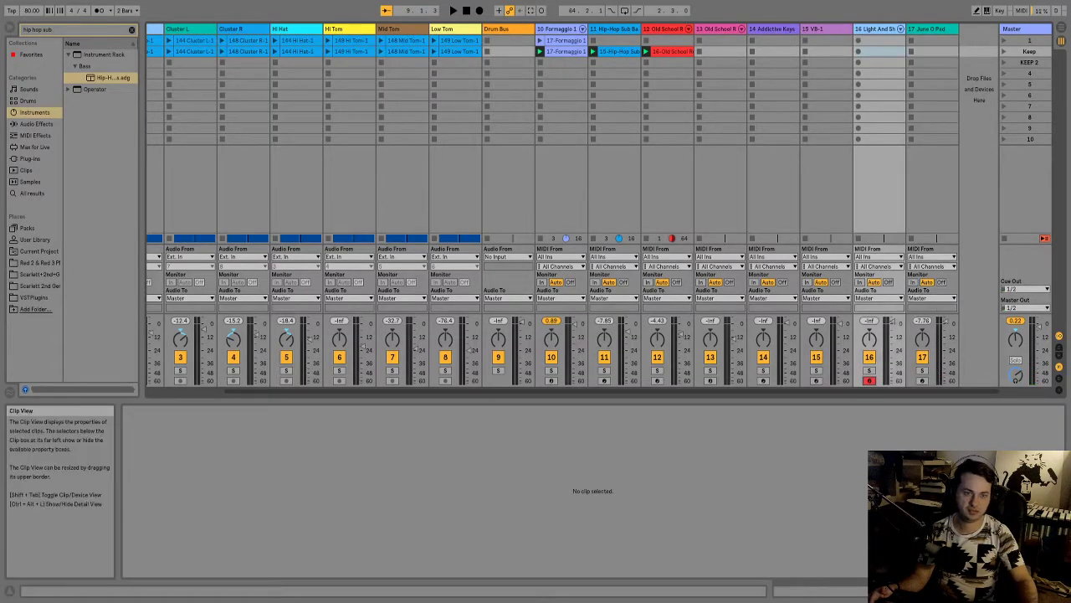
pyautogui.hotkey('shift', 'Tab')
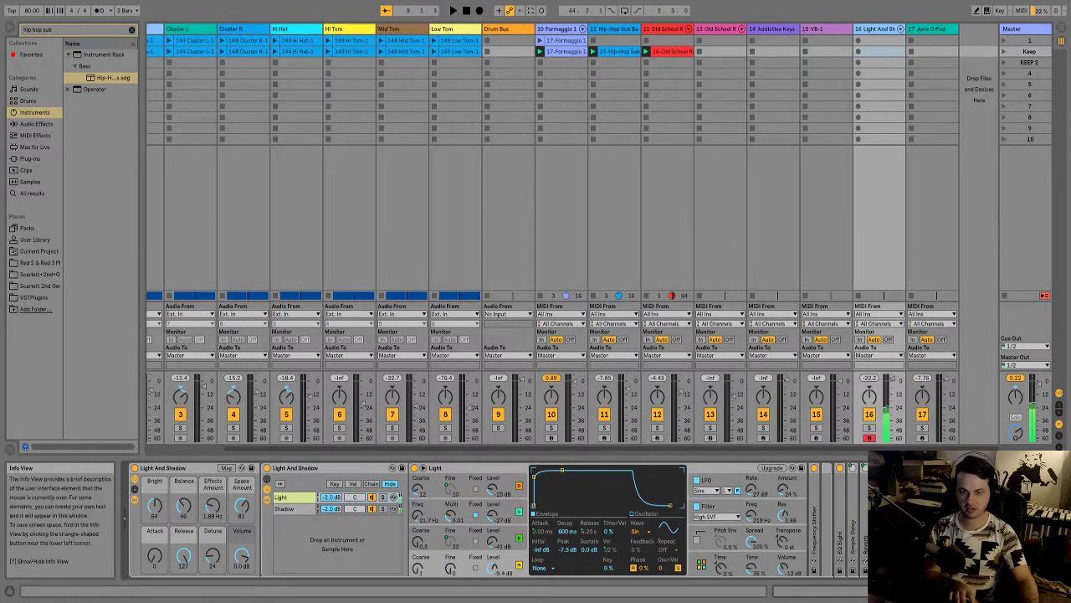
# - Set Light And Shadow's Bright macro to 22, reduce its Space Amount, and listen to the sound with the song
pyautogui.moveTo(154, 506); pyautogui.dragTo(154, 541)
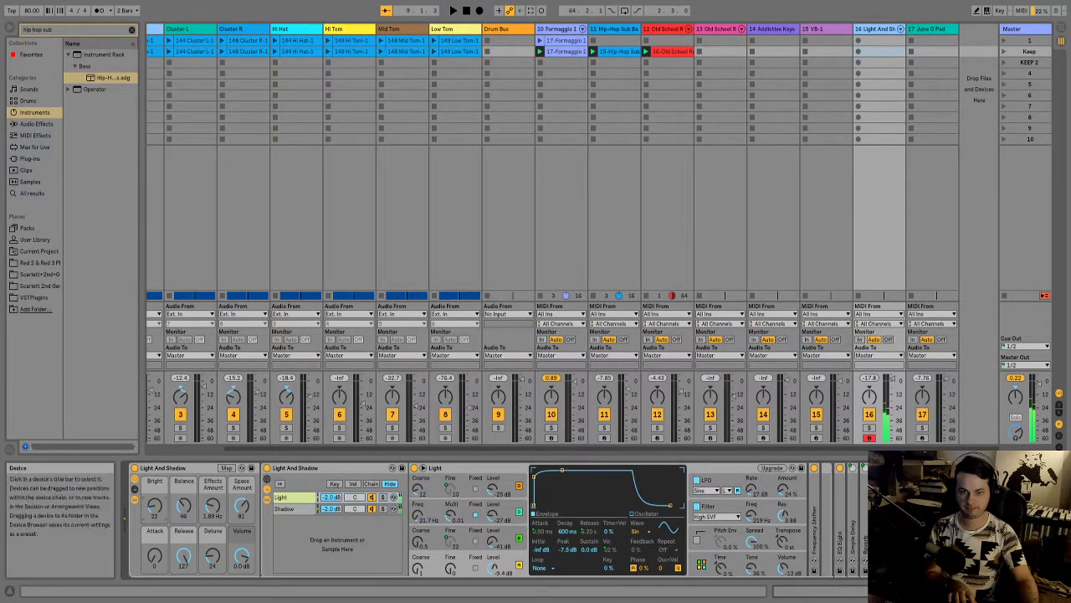
pyautogui.moveTo(241, 505); pyautogui.dragTo(213, 586)
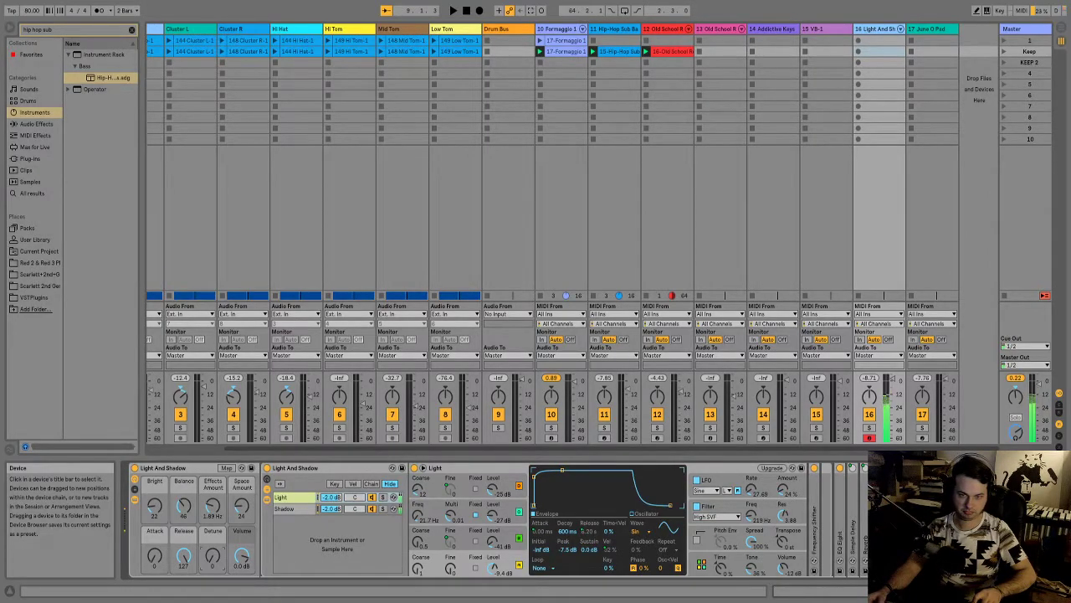
pyautogui.press('space')
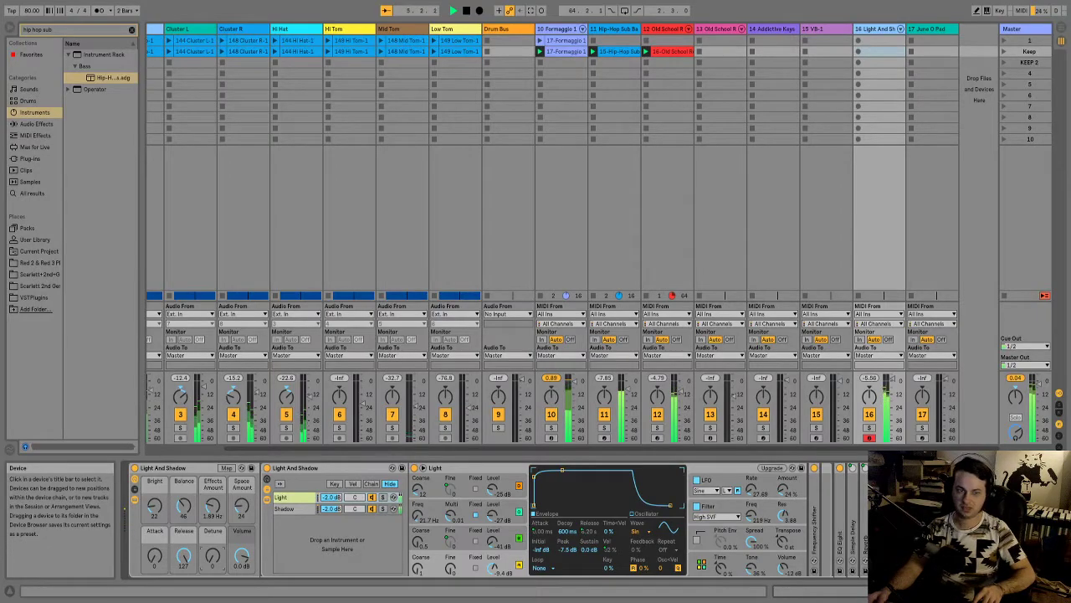
pyautogui.press('space')
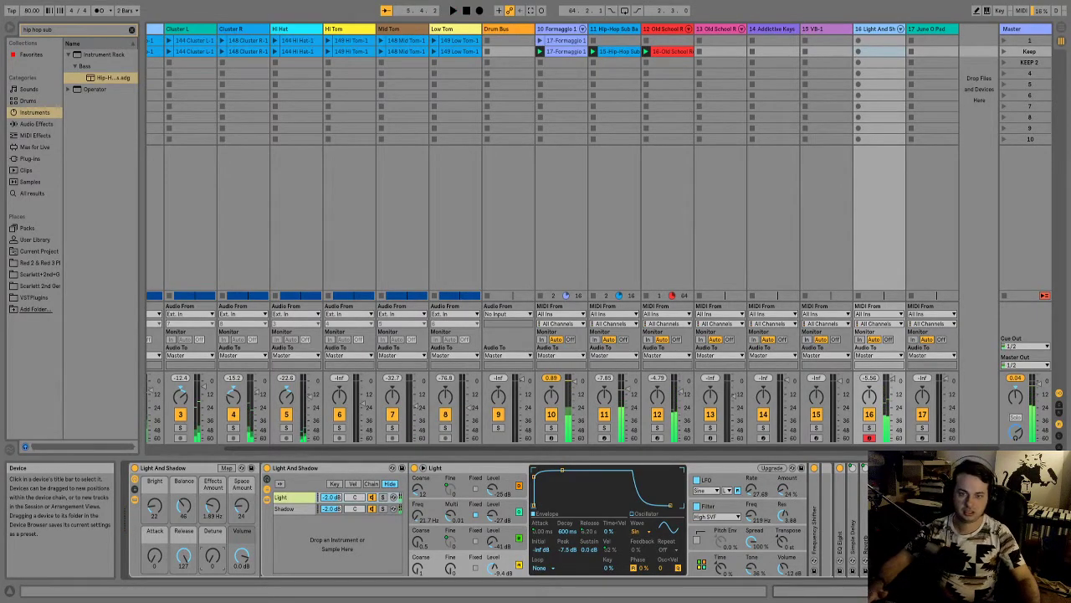
# - Set Light And Shadow's Space Amount to 73 and audition the pad against the song twice
pyautogui.moveTo(241, 506); pyautogui.dragTo(241, 437)
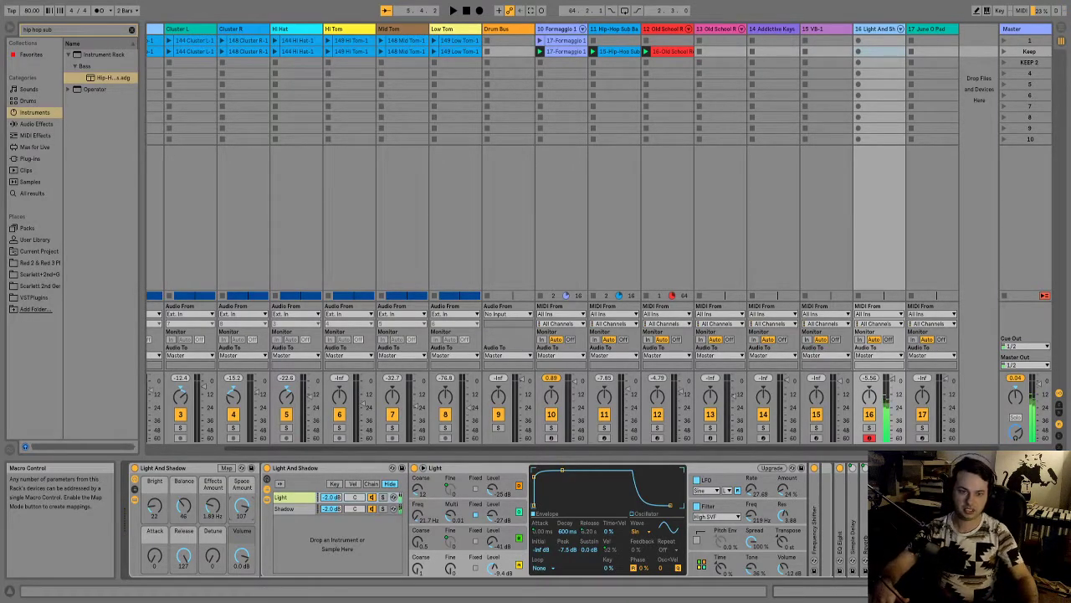
pyautogui.moveTo(241, 505); pyautogui.dragTo(241, 544)
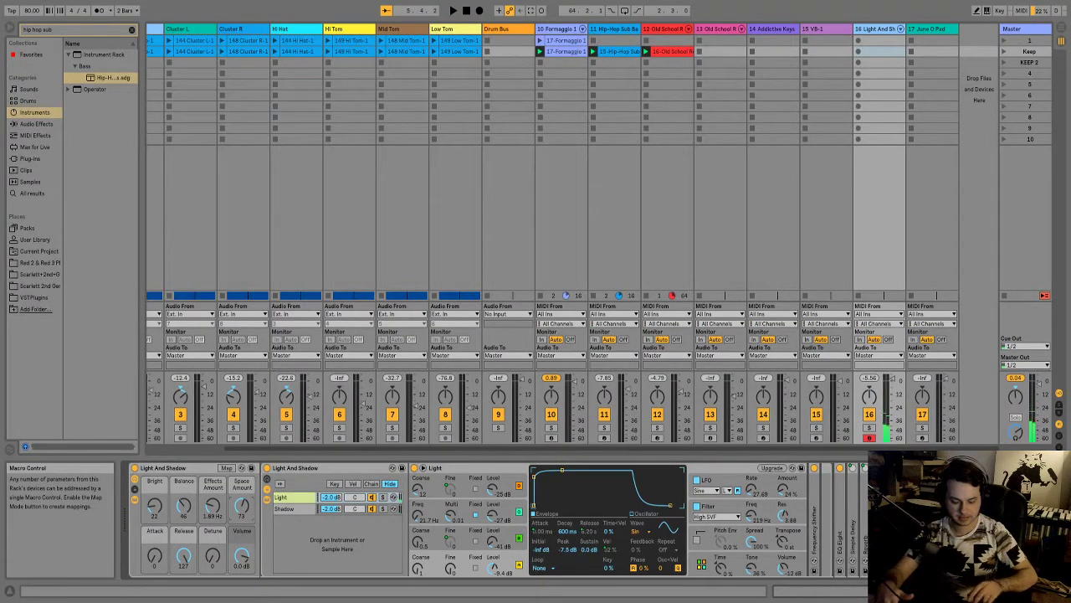
pyautogui.press('space')
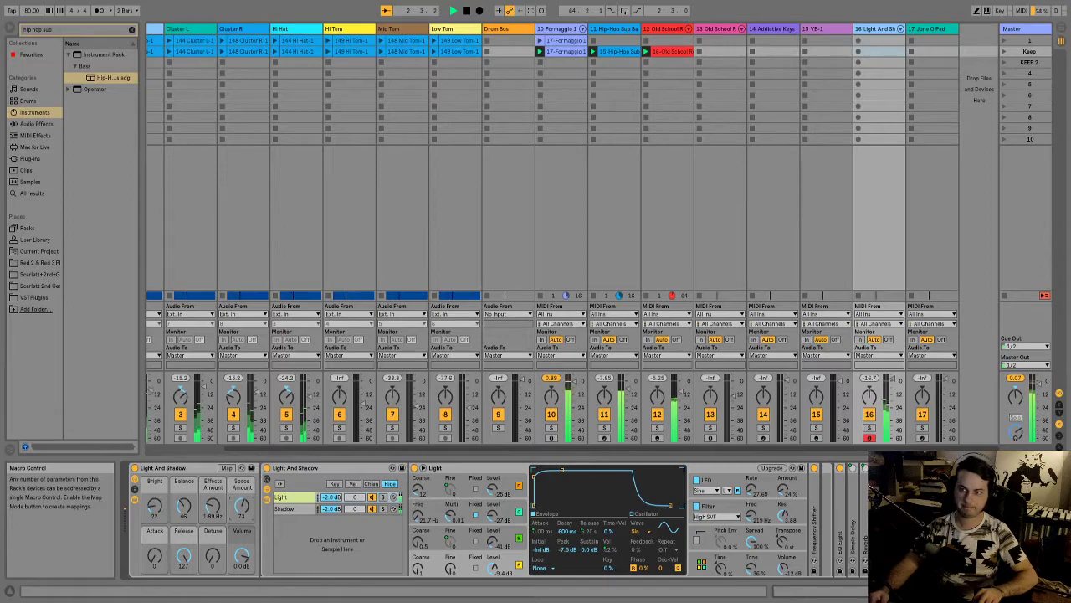
pyautogui.press('space')
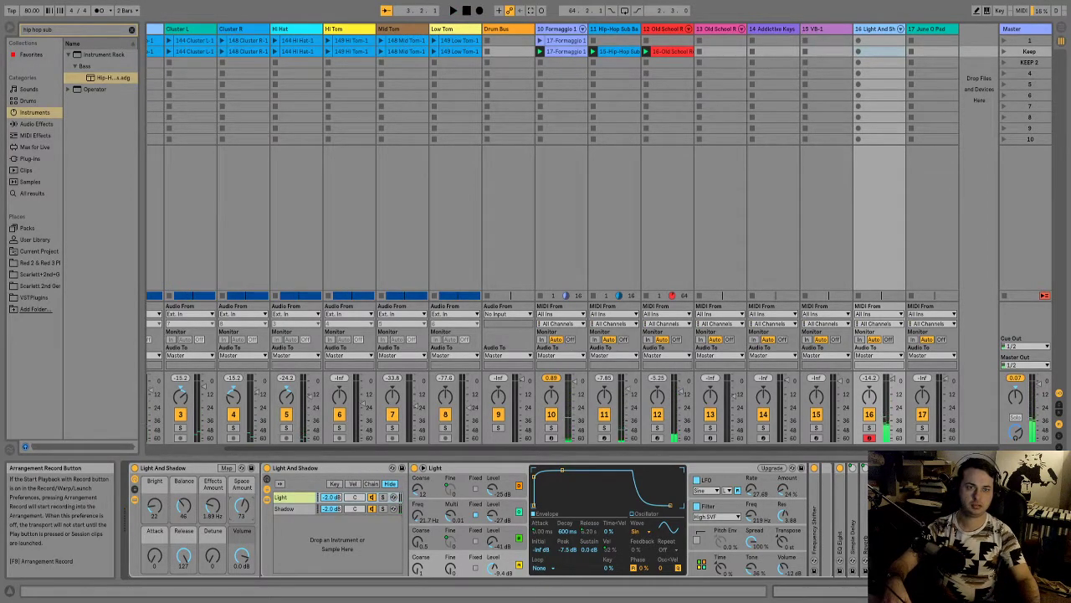
pyautogui.press('space')
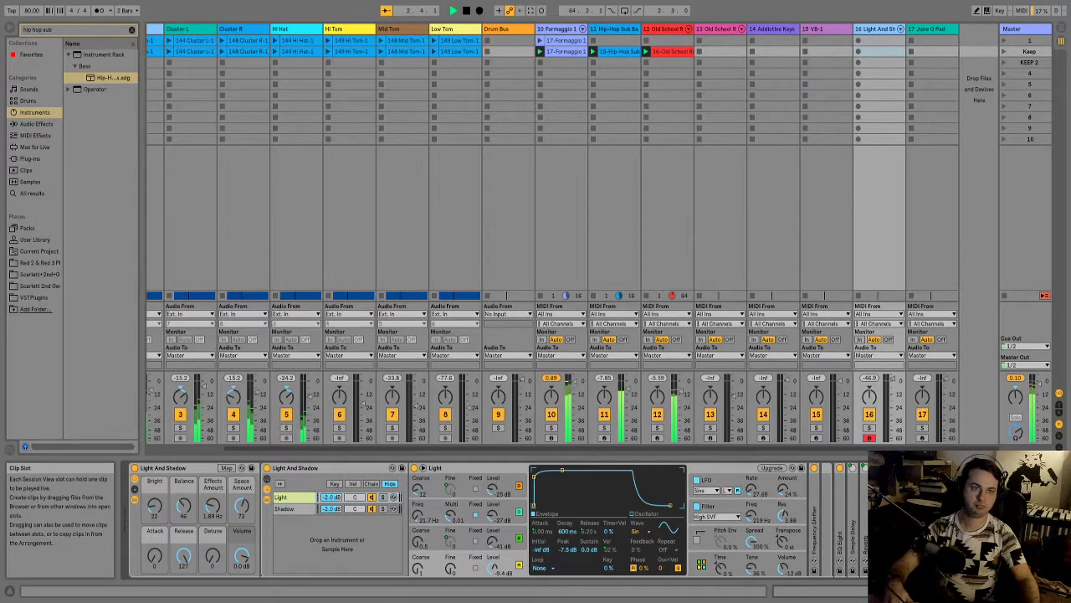
pyautogui.press('space')
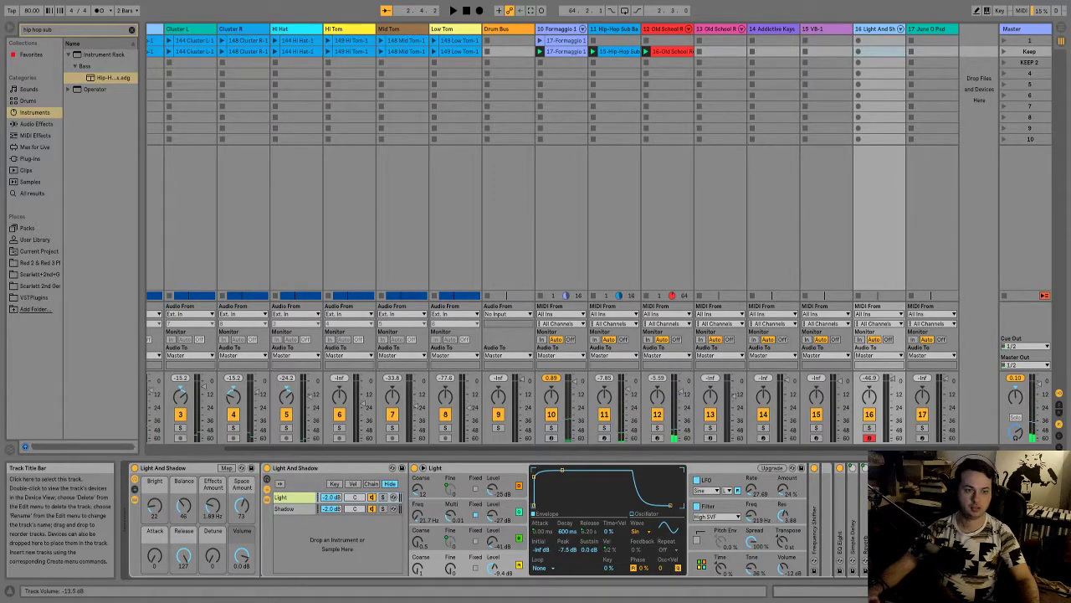
# - Arm track 13, the second Old School Roads track, and start swapping its instrument in a cleared, widened browser
pyautogui.click(710, 438)
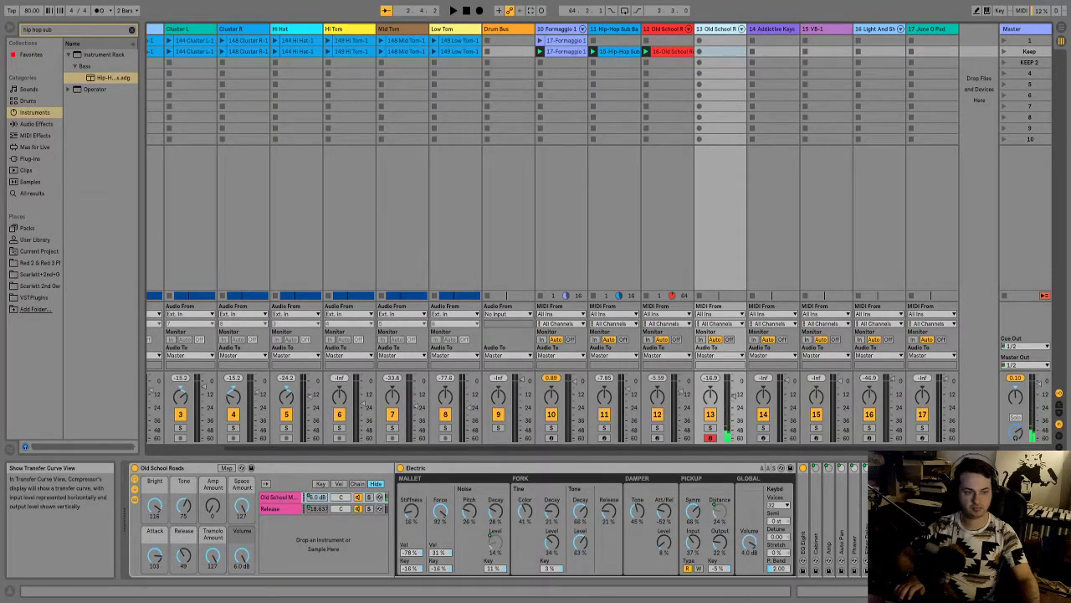
pyautogui.hscroll(1, 502, 519)
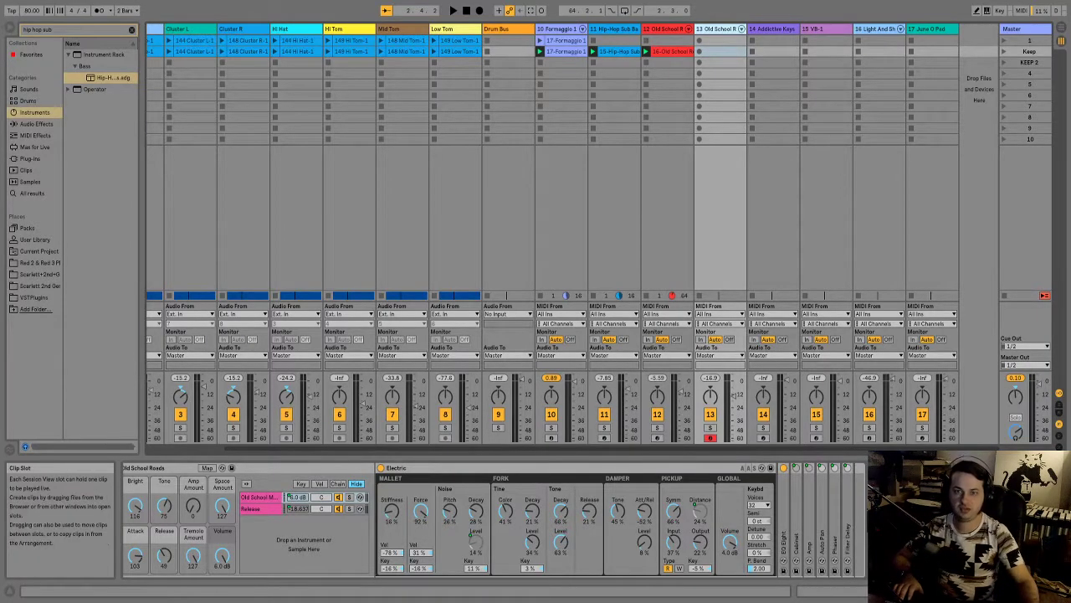
pyautogui.click(131, 29)
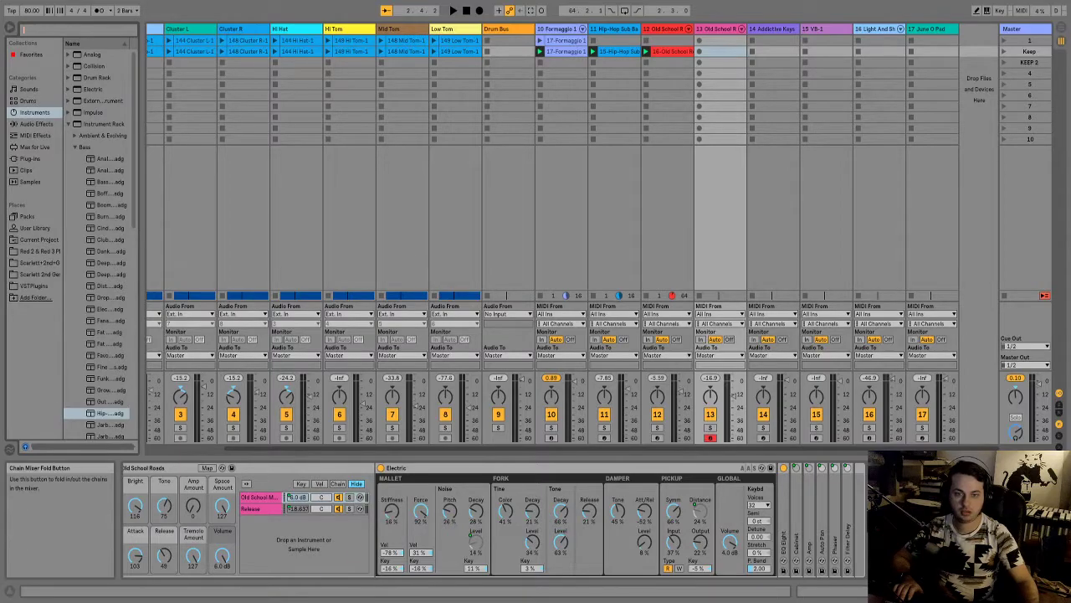
pyautogui.click(222, 468)
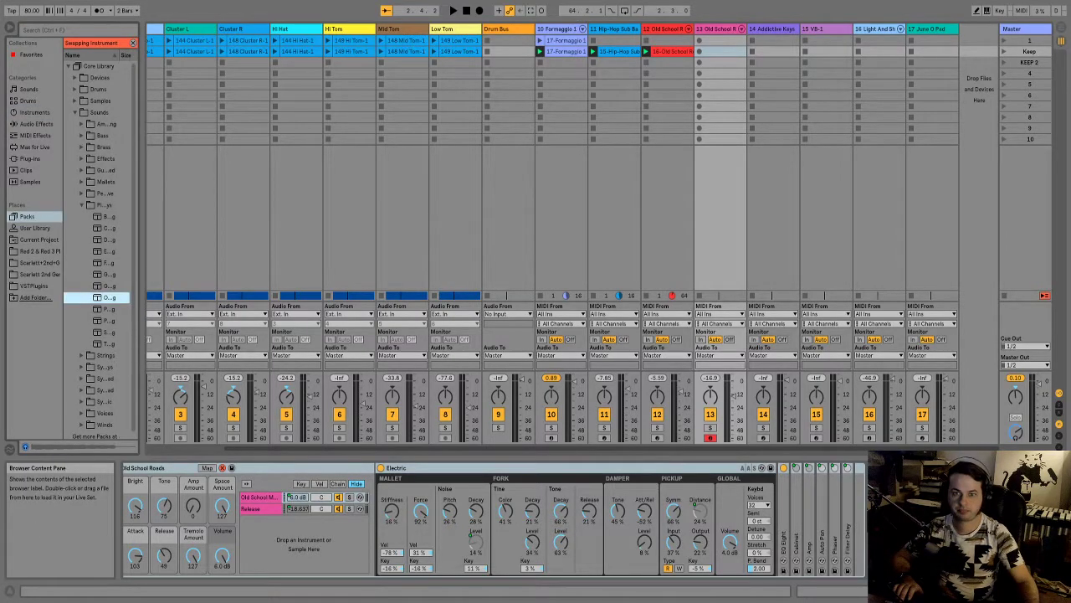
pyautogui.moveTo(140, 251); pyautogui.dragTo(317, 251)
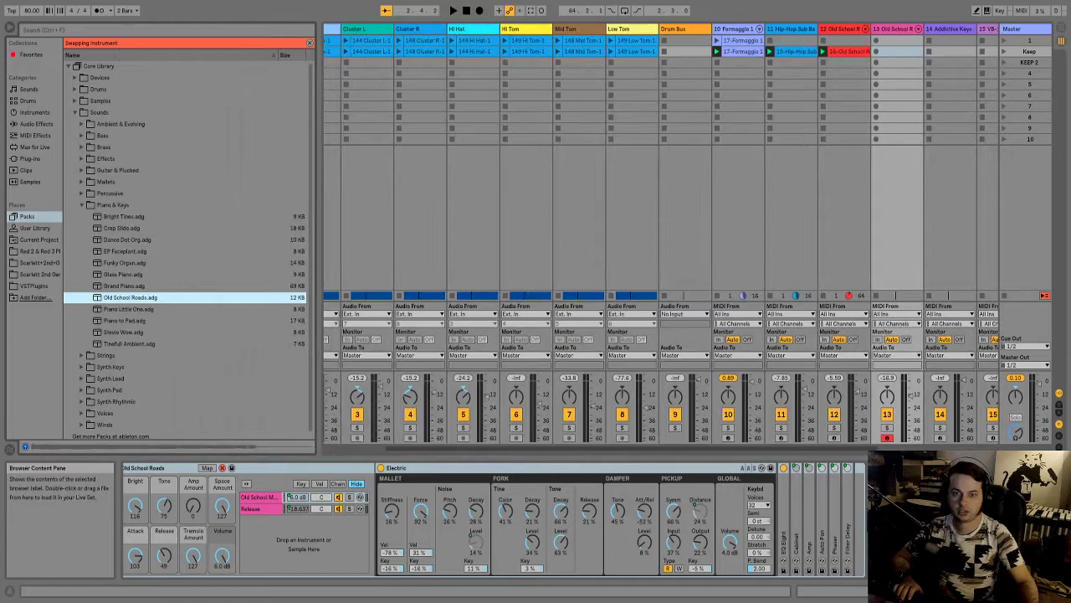
# - Look through the Piano & Keys presets for a sound to replace Old School Roads on track 13
pyautogui.click(129, 308)
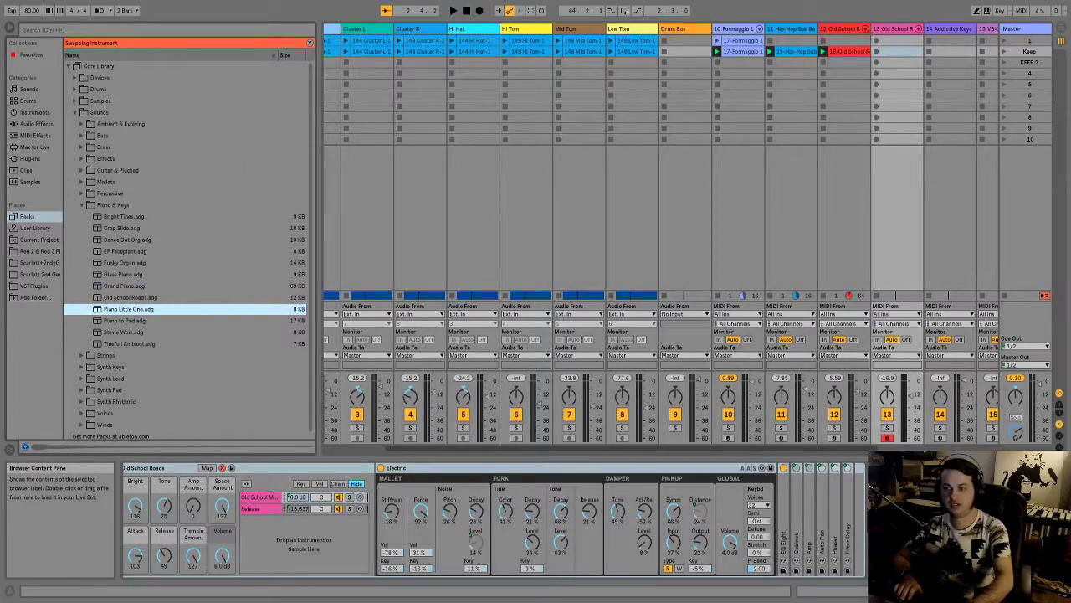
pyautogui.press('Up')
pyautogui.press('Up')
pyautogui.press('Up')
pyautogui.press('Up')
pyautogui.press('Up')
pyautogui.press('Up')
pyautogui.press('Up')
pyautogui.press('Up')
pyautogui.press('Down')
pyautogui.press('Down')
pyautogui.press('Down')
pyautogui.press('Down')
pyautogui.press('Down')
pyautogui.press('Down')
pyautogui.press('Down')
pyautogui.press('Down')
pyautogui.press('Down')
pyautogui.press('Down')
pyautogui.press('Down')
pyautogui.press('Down')
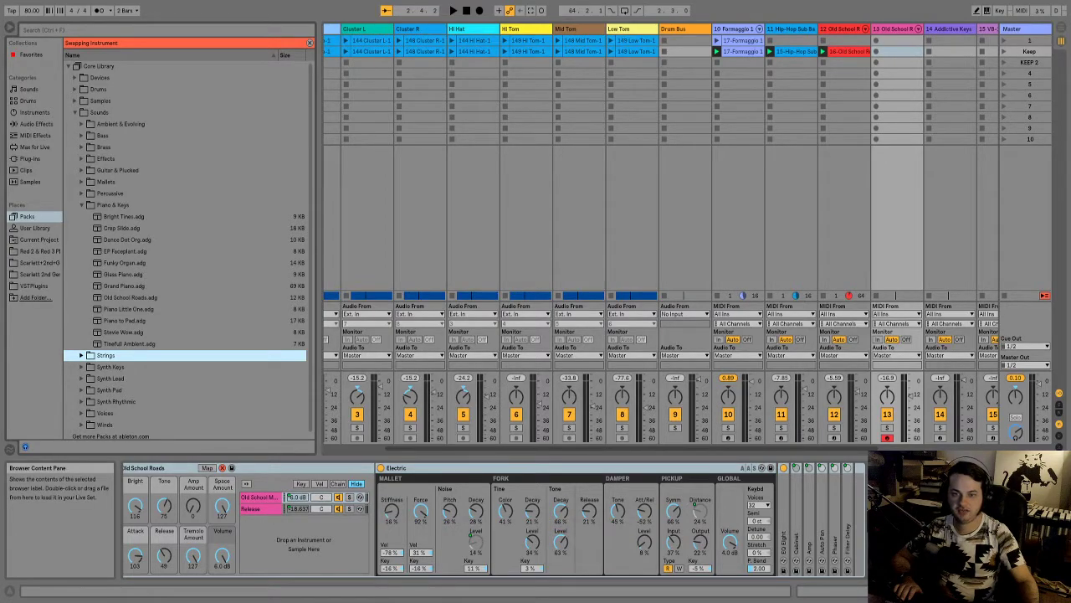
# - Replace track 13's instrument with the Synth Lead preset Afterfade Chord.adg and raise the track's volume slightly while the song plays
pyautogui.click(81, 378)
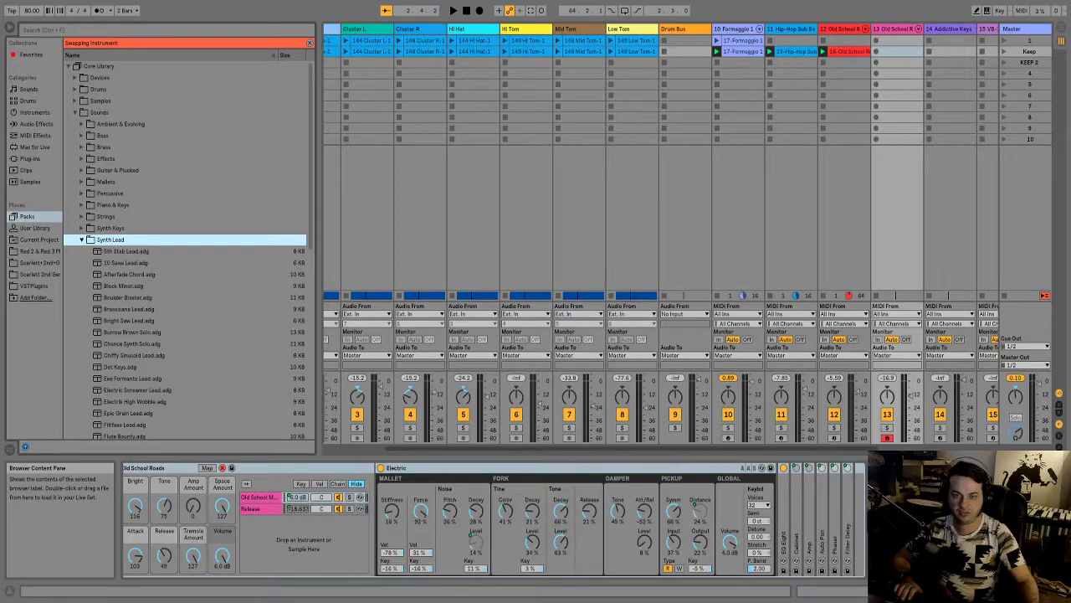
pyautogui.press('Down')
pyautogui.press('Down')
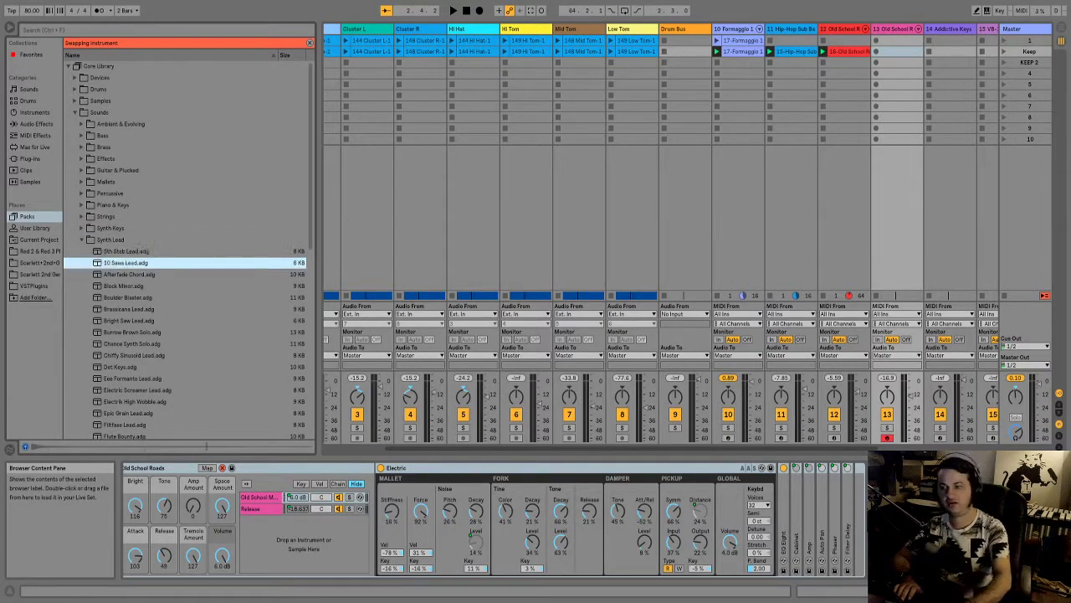
pyautogui.press('Down')
pyautogui.press('Down')
pyautogui.press('Up')
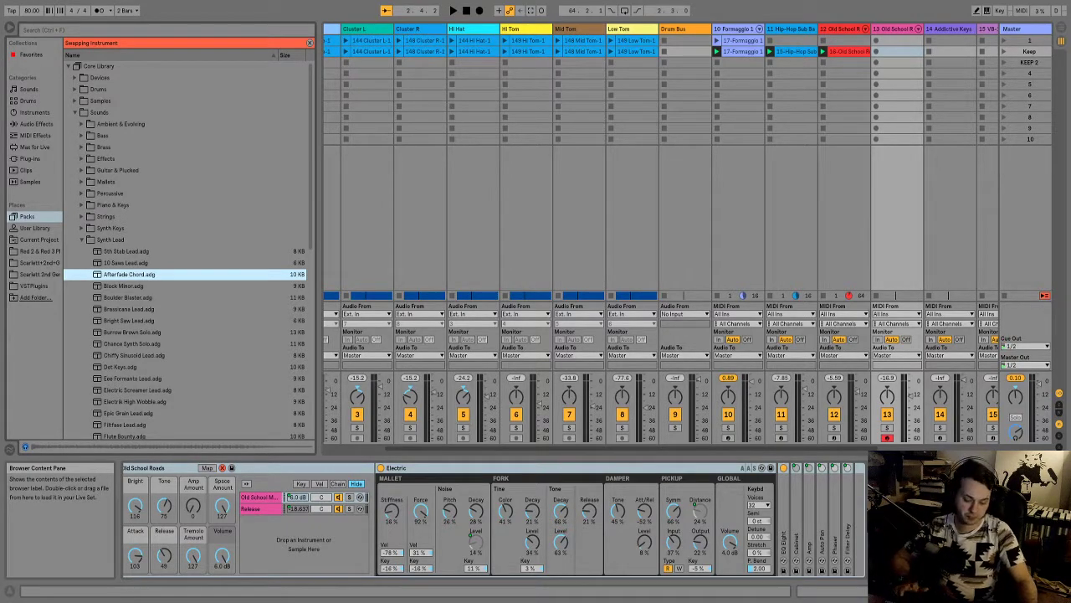
pyautogui.press('Return')
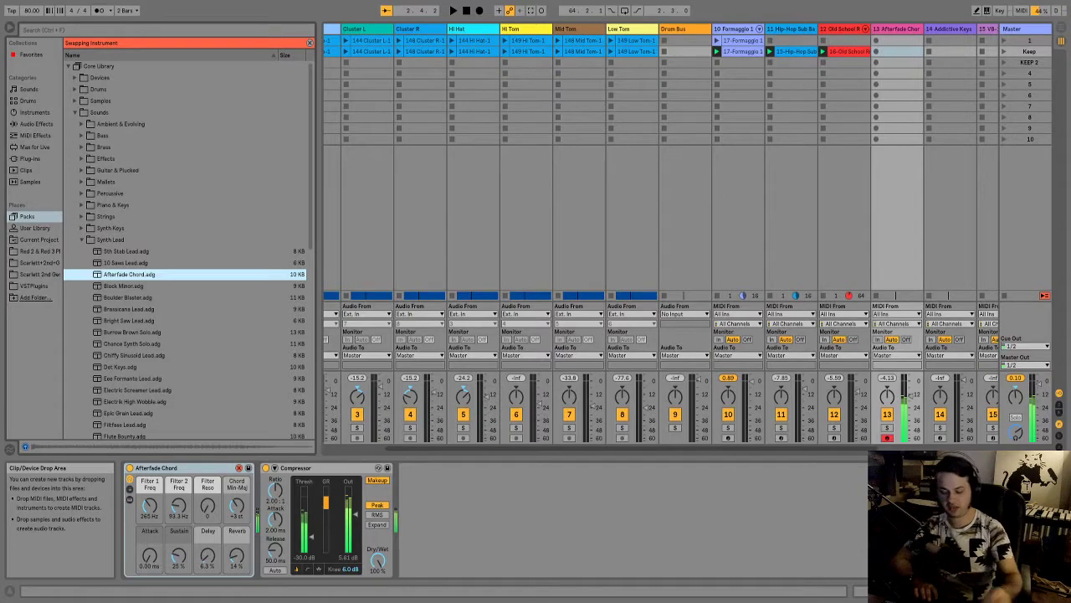
pyautogui.press('space')
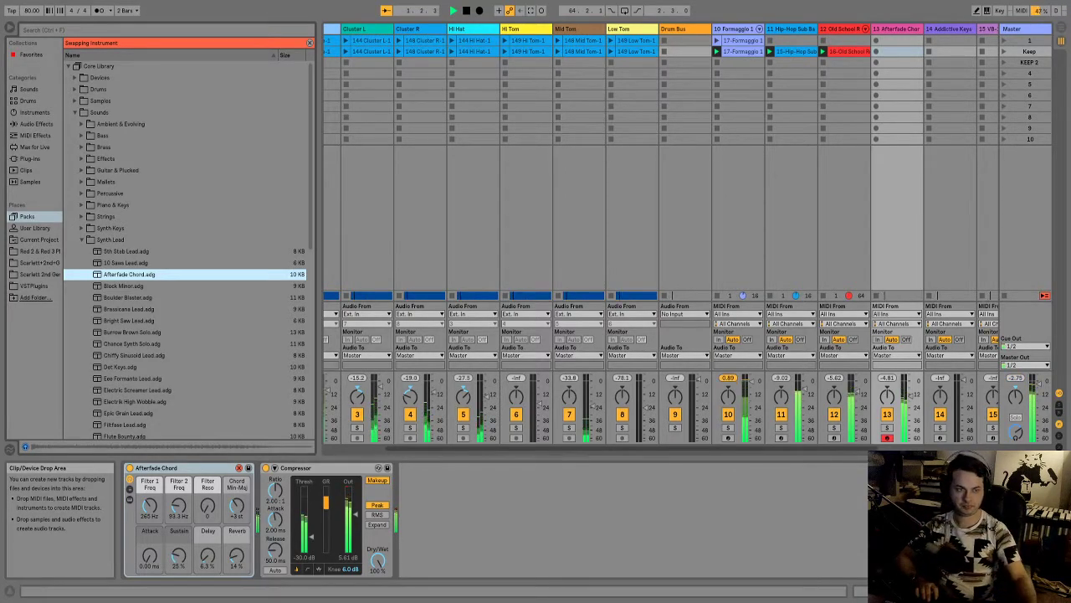
pyautogui.moveTo(909, 396); pyautogui.dragTo(909, 387)
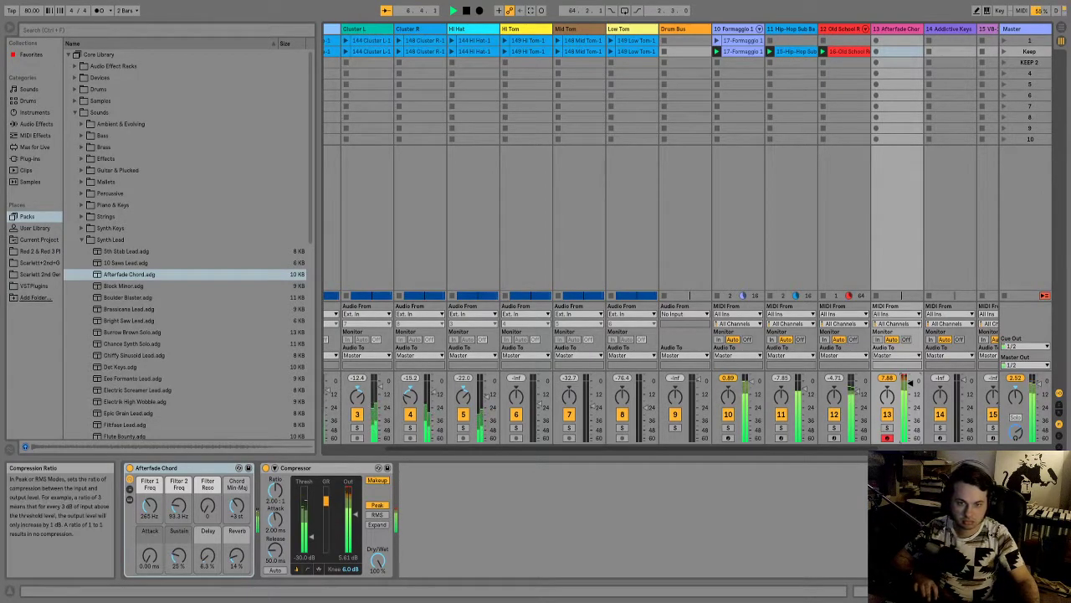
# - Try slower Attack times on Afterfade Chord, up to 3.15 s, while playing along with the song
pyautogui.moveTo(149, 555); pyautogui.dragTo(149, 531)
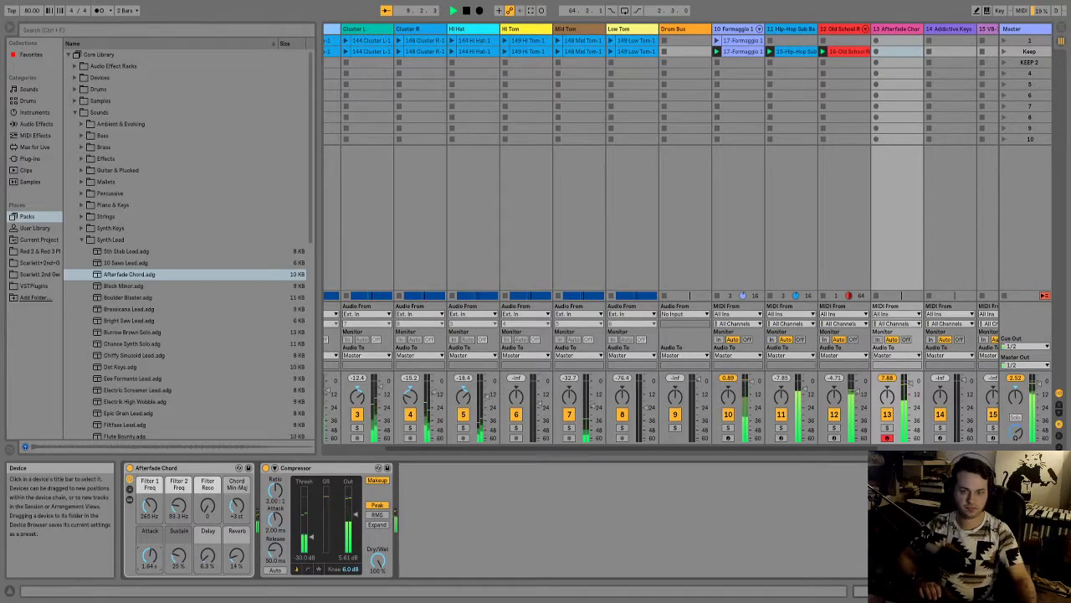
pyautogui.moveTo(149, 555); pyautogui.dragTo(150, 530)
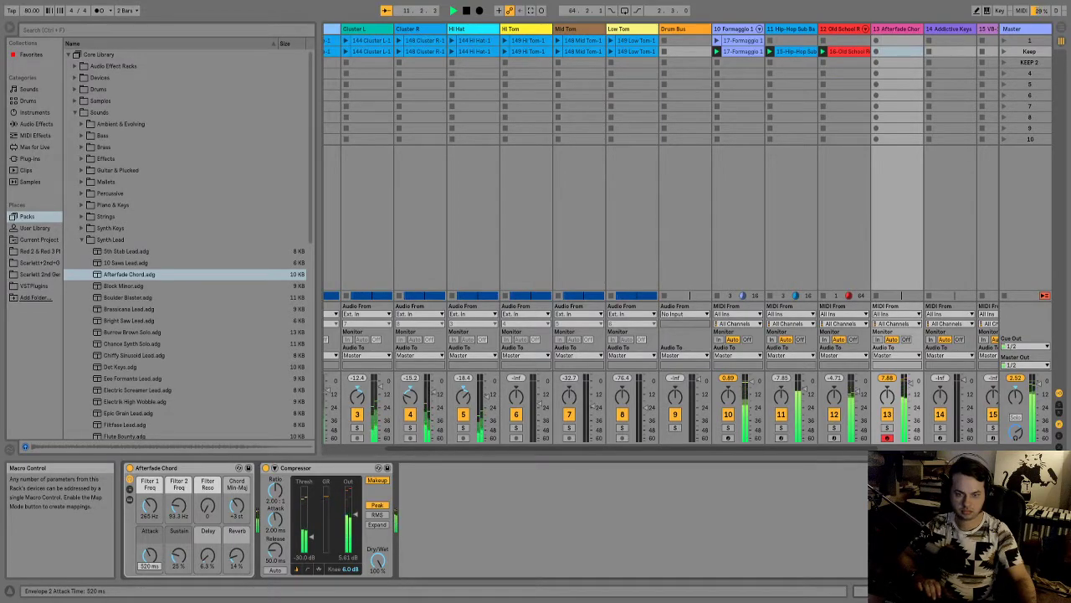
pyautogui.moveTo(149, 561); pyautogui.dragTo(149, 548)
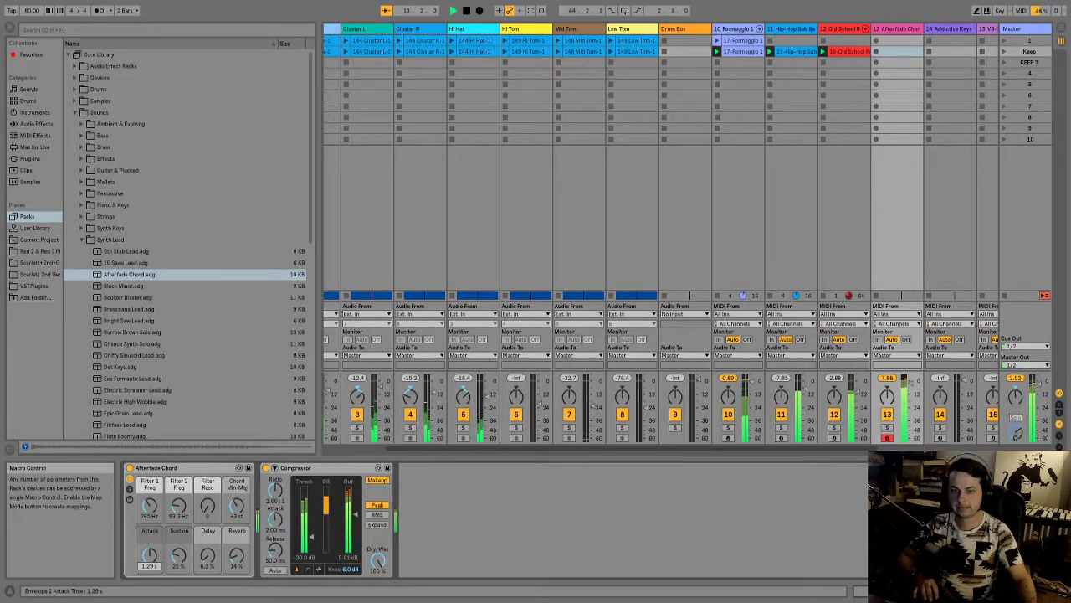
pyautogui.moveTo(149, 555); pyautogui.dragTo(149, 536)
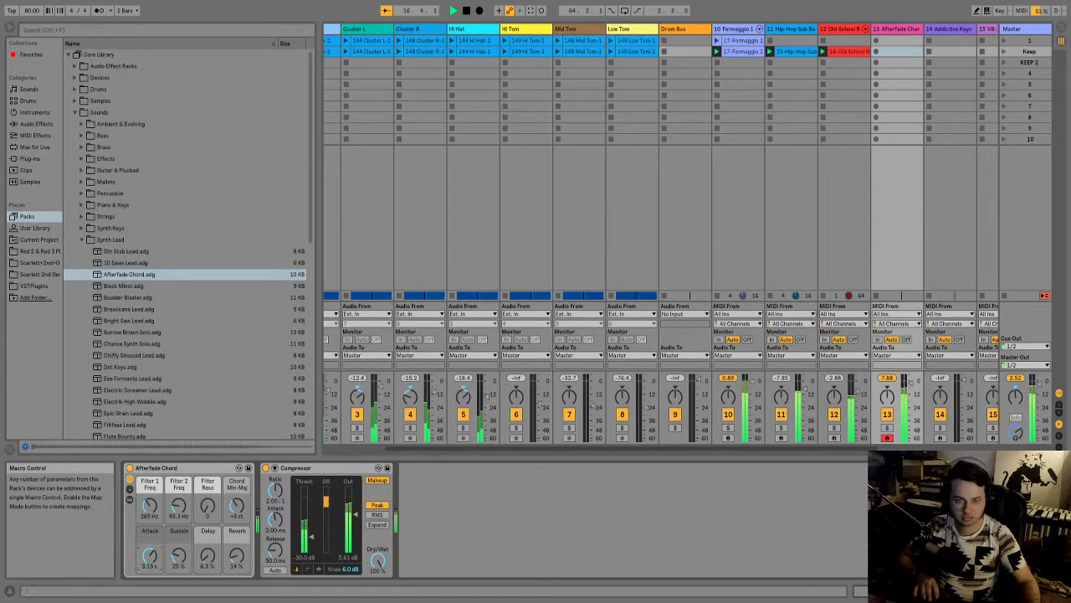
# - Set Afterfade Chord's Sustain to 32 % and Filter 1 Freq to 143 Hz while listening with the song
pyautogui.moveTo(178, 556); pyautogui.dragTo(178, 507)
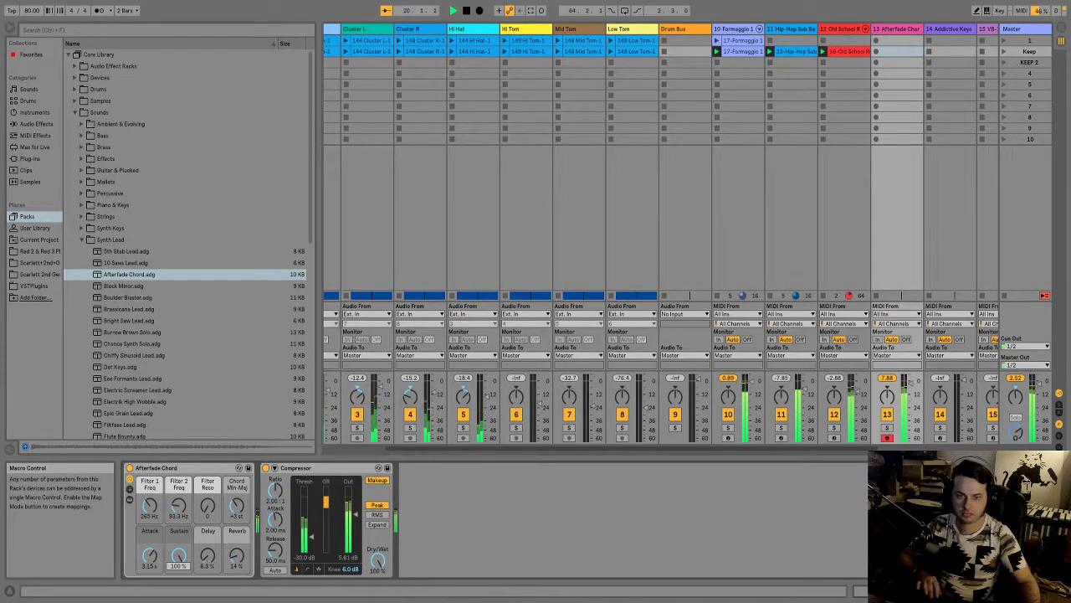
pyautogui.moveTo(178, 555); pyautogui.dragTo(178, 596)
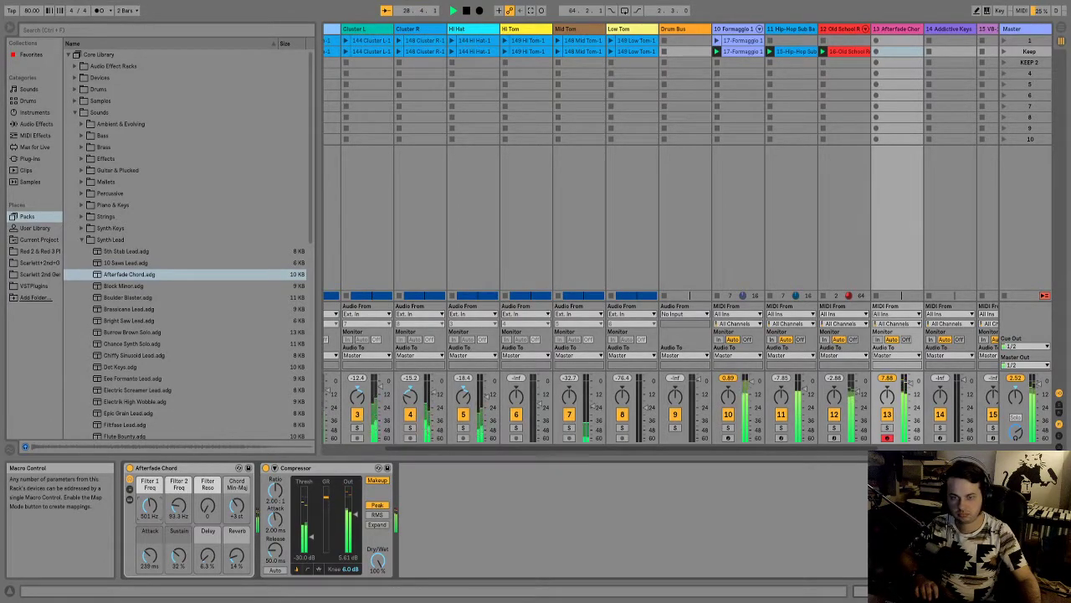
pyautogui.moveTo(150, 505); pyautogui.dragTo(150, 561)
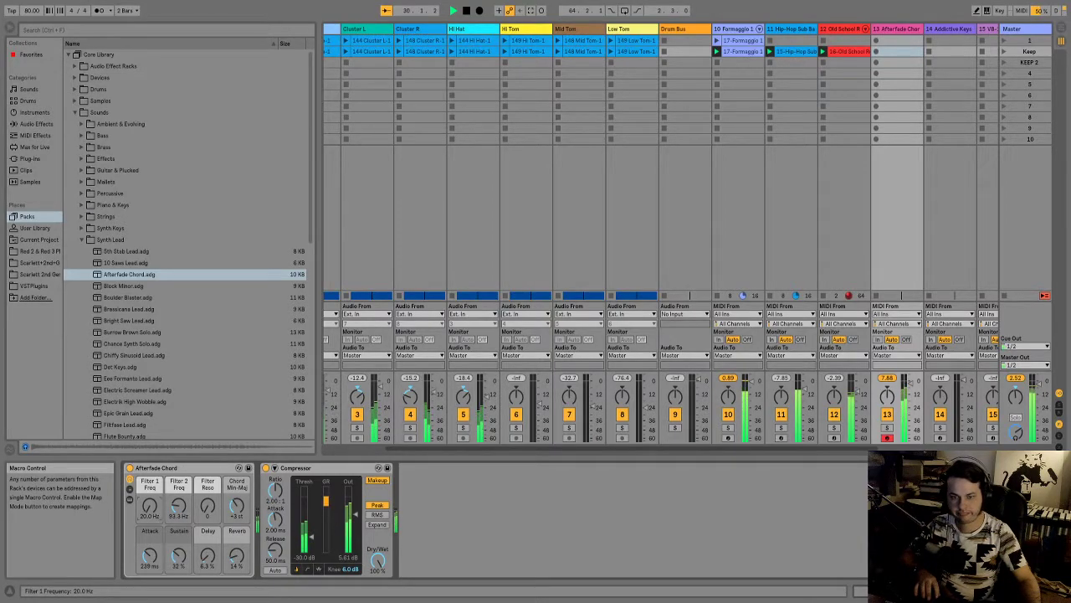
pyautogui.moveTo(150, 505); pyautogui.dragTo(150, 484)
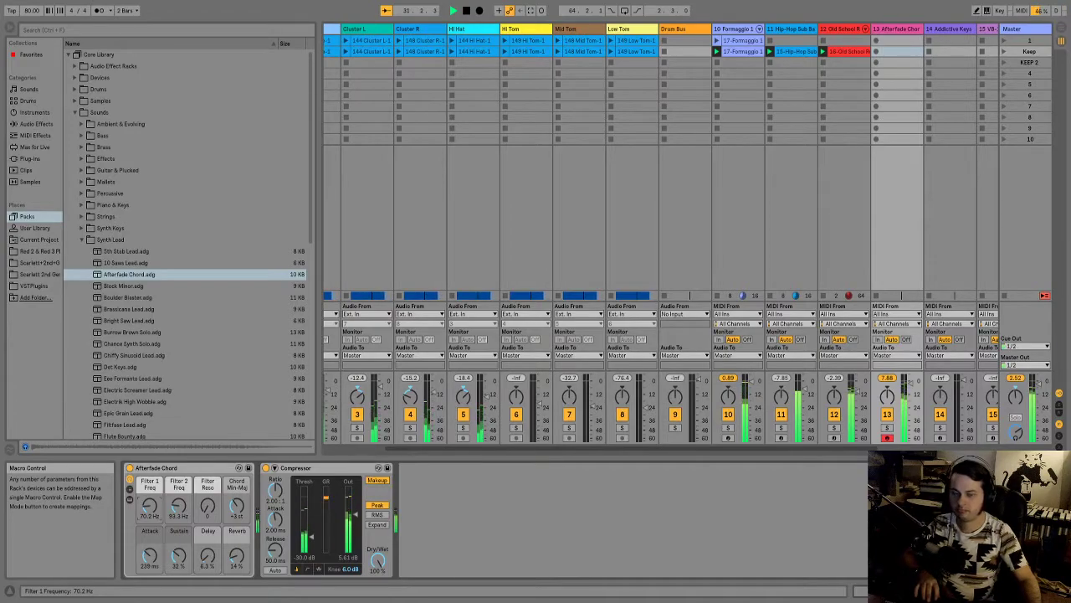
pyautogui.moveTo(149, 505); pyautogui.dragTo(149, 493)
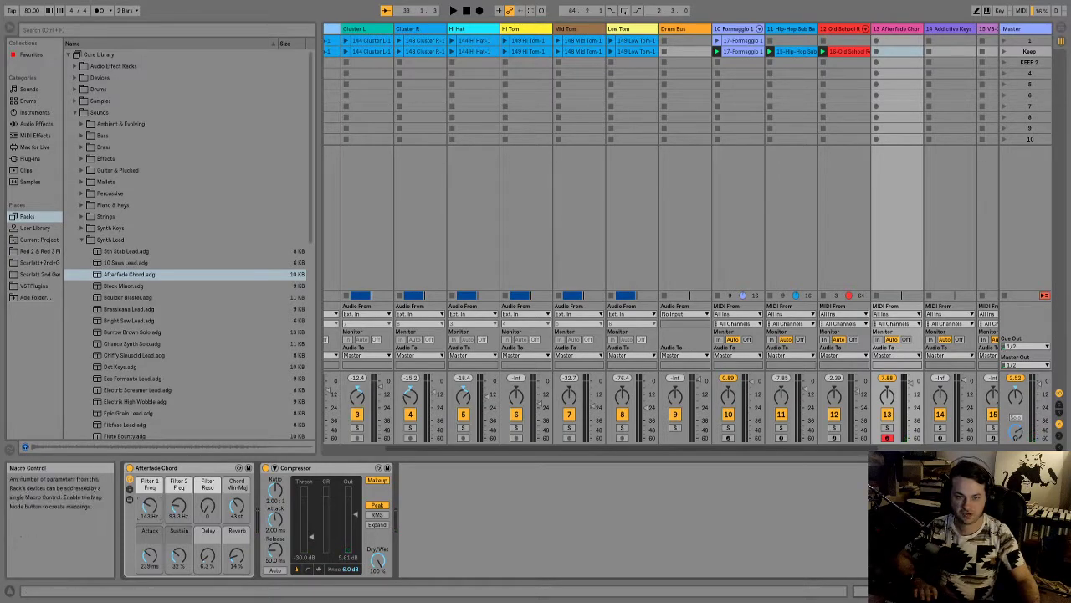
# - Set Afterfade Chord's Filter Reso to 0, Reverb to 0.0 % and Attack to 20.0 s
pyautogui.moveTo(207, 505); pyautogui.dragTo(207, 569)
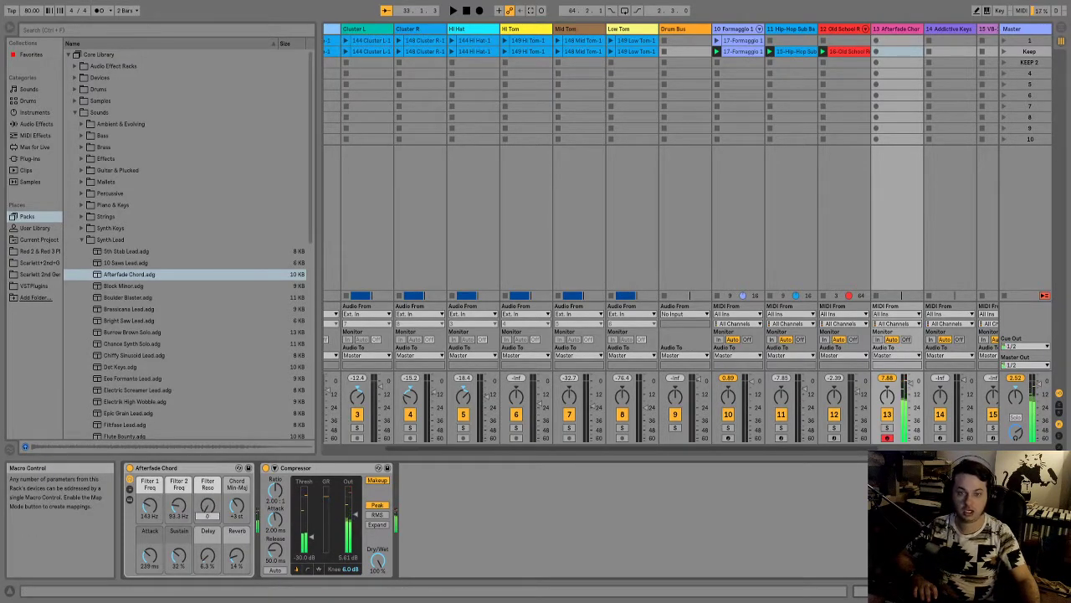
pyautogui.moveTo(237, 555); pyautogui.dragTo(237, 586)
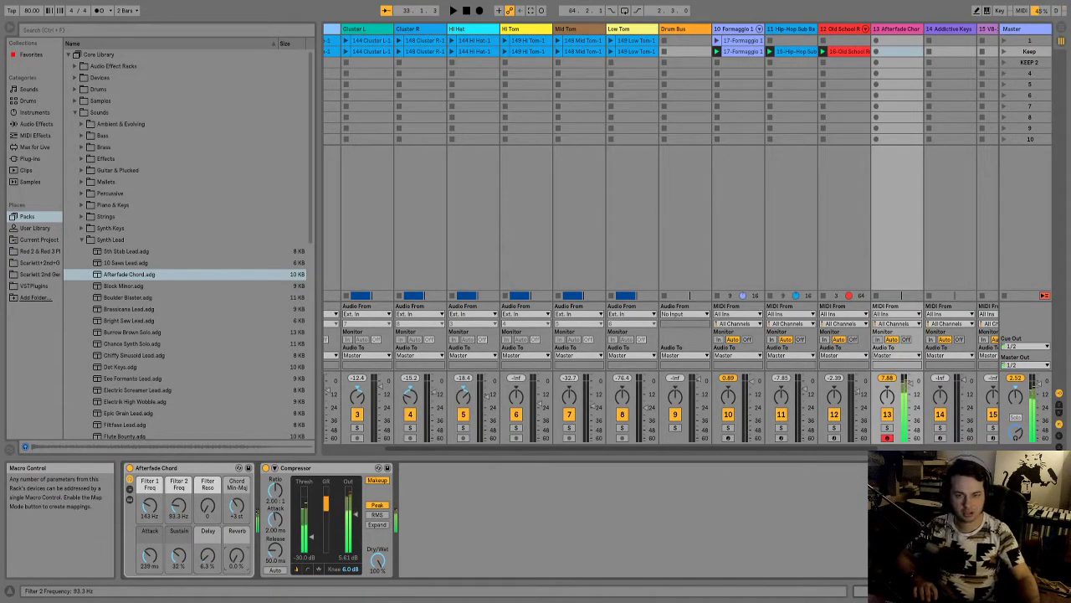
pyautogui.moveTo(150, 556); pyautogui.dragTo(149, 490)
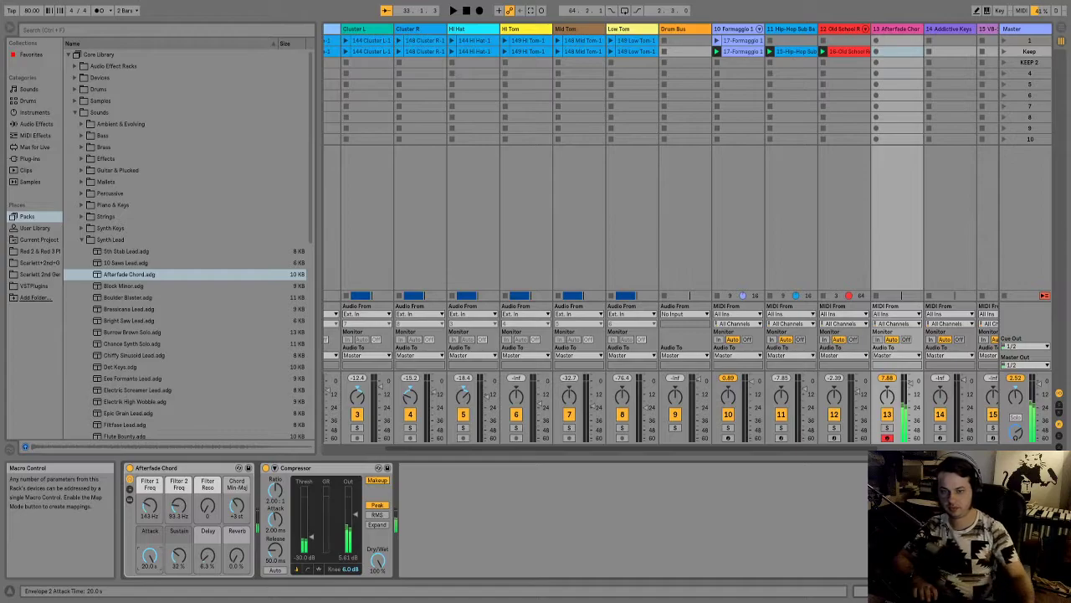
# - Set Afterfade Chord's Attack to 8.65 s and Sustain to 61 % while playing along with the song
pyautogui.moveTo(149, 556)
pyautogui.mouseDown()
pyautogui.moveTo(150, 585)
pyautogui.moveTo(149, 574)
pyautogui.mouseUp()
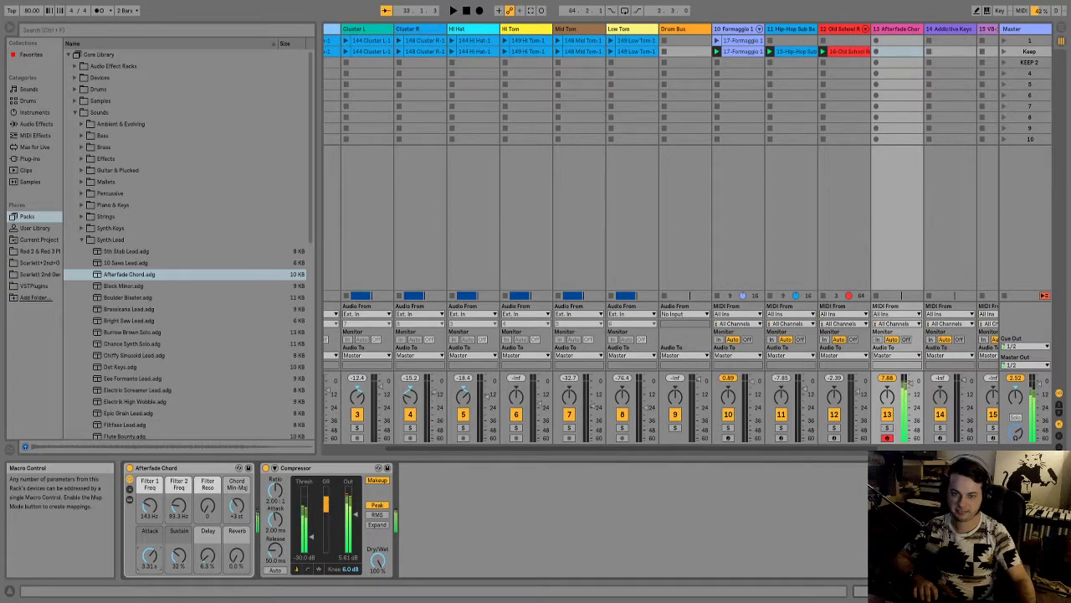
pyautogui.moveTo(149, 556); pyautogui.dragTo(149, 547)
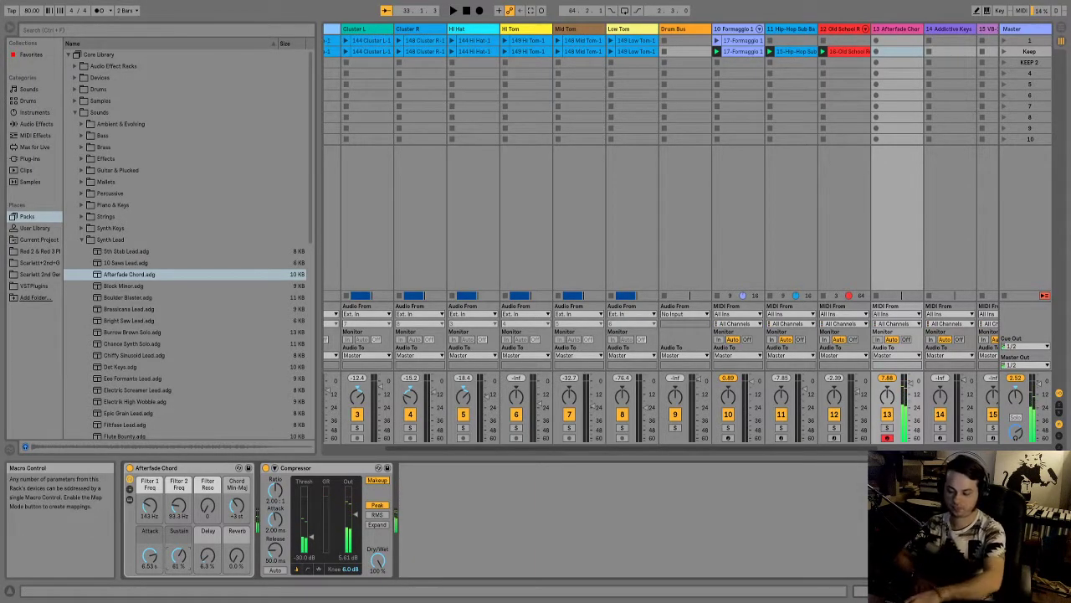
pyautogui.press('space')
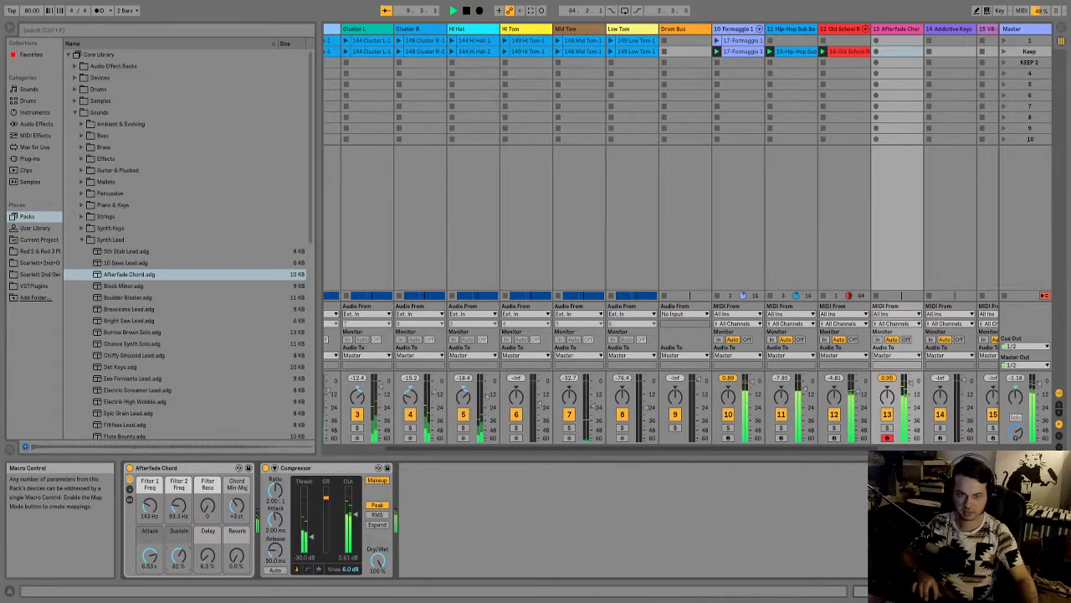
pyautogui.moveTo(148, 555); pyautogui.dragTo(149, 566)
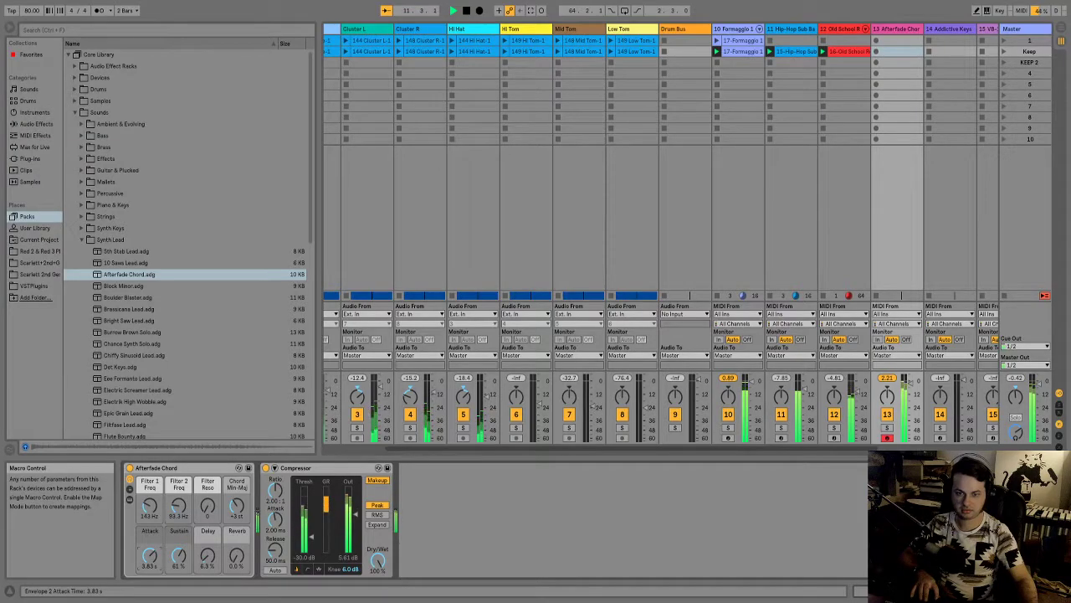
pyautogui.moveTo(149, 566); pyautogui.dragTo(149, 558)
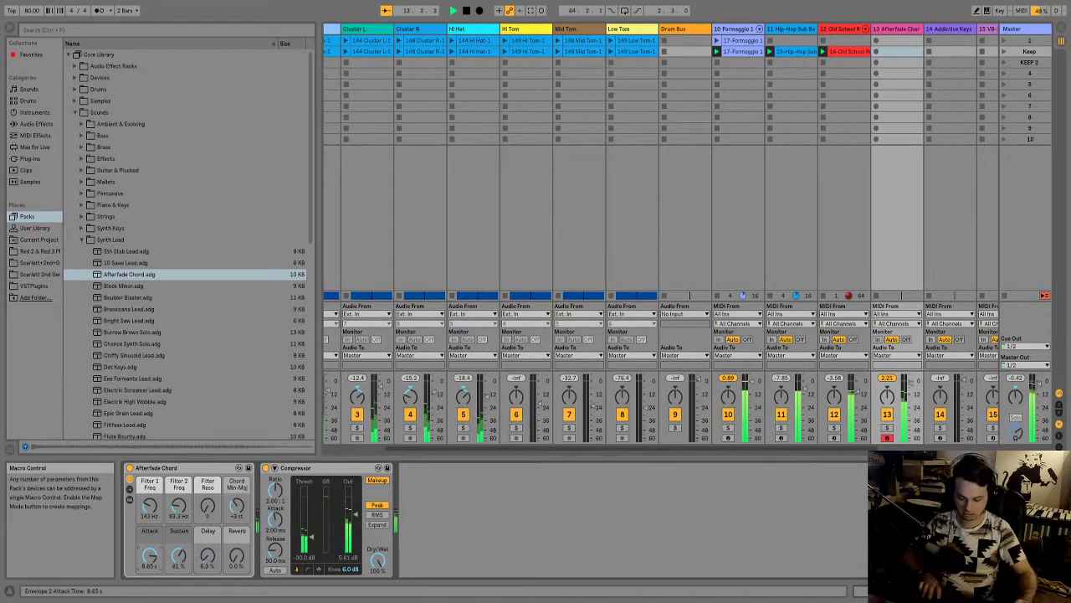
pyautogui.press('space')
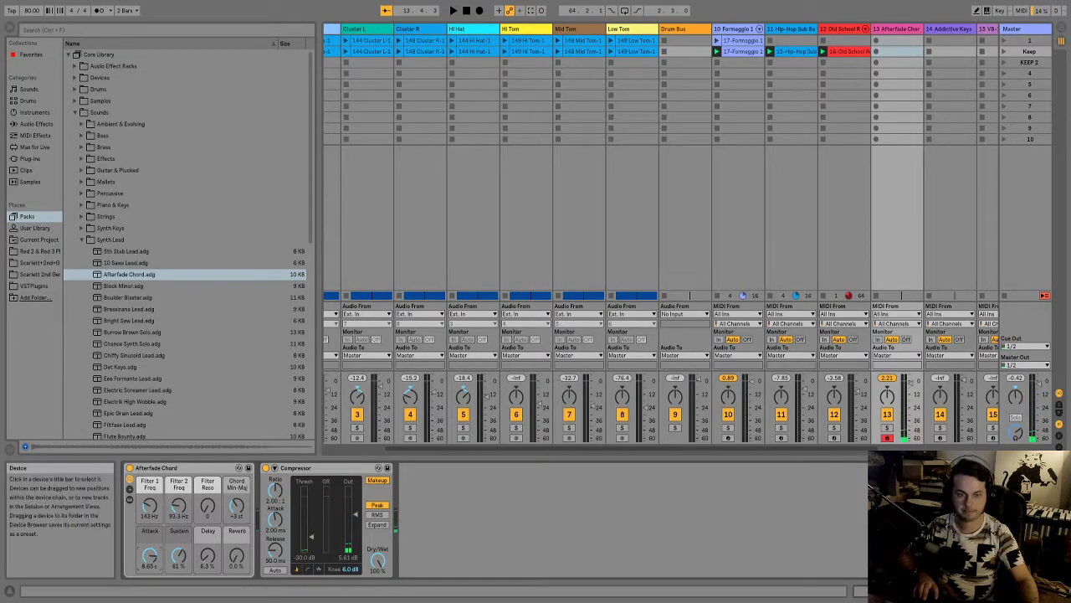
pyautogui.press('space')
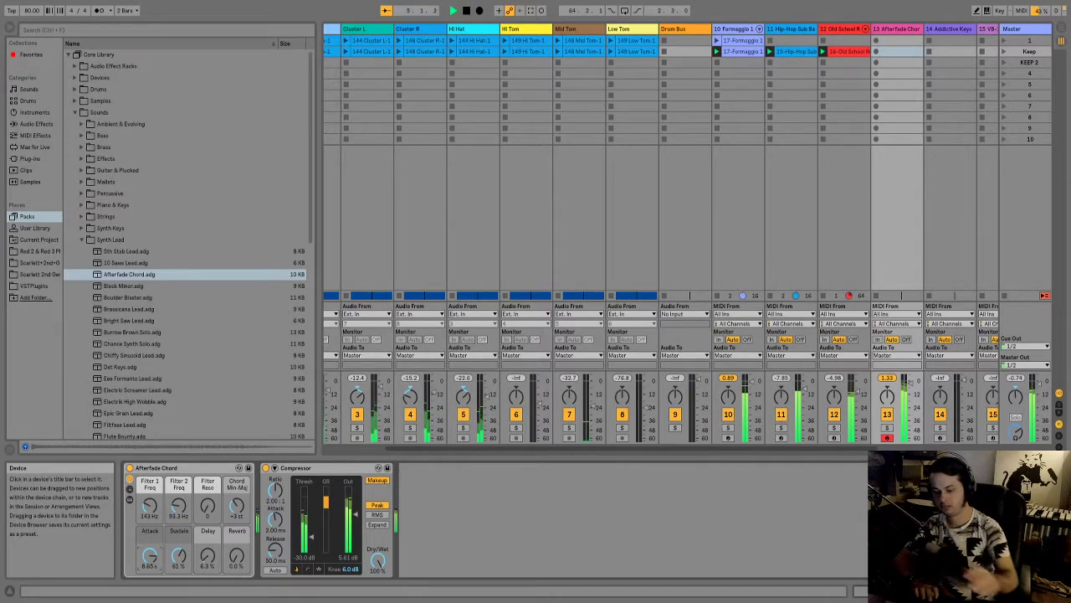
pyautogui.press('space')
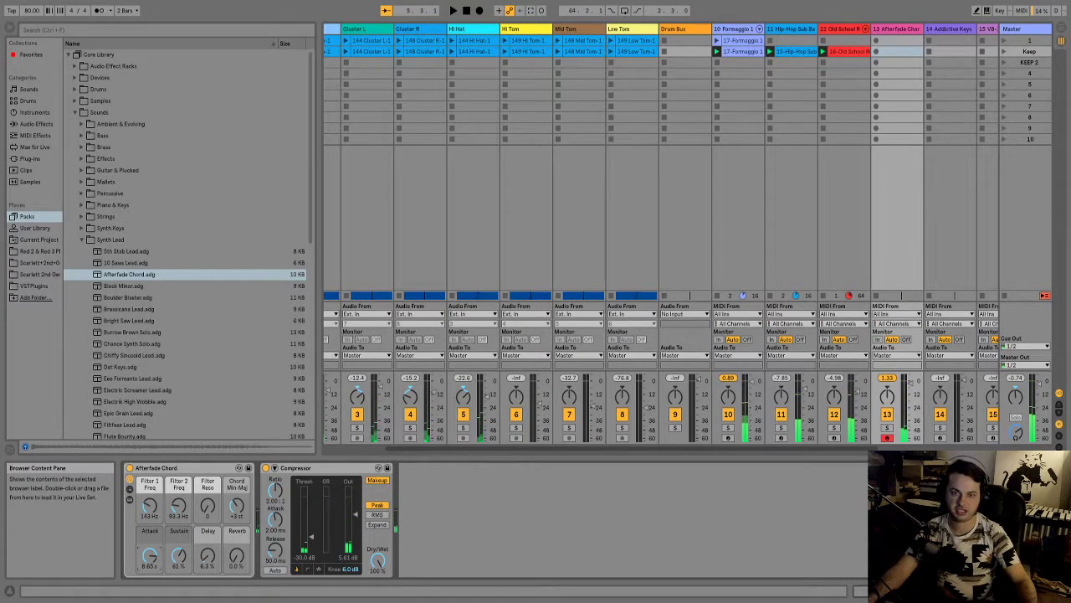
# - Add an EQ Eight audio effect after the Compressor on track 13, Afterfade Chord
pyautogui.click(82, 239)
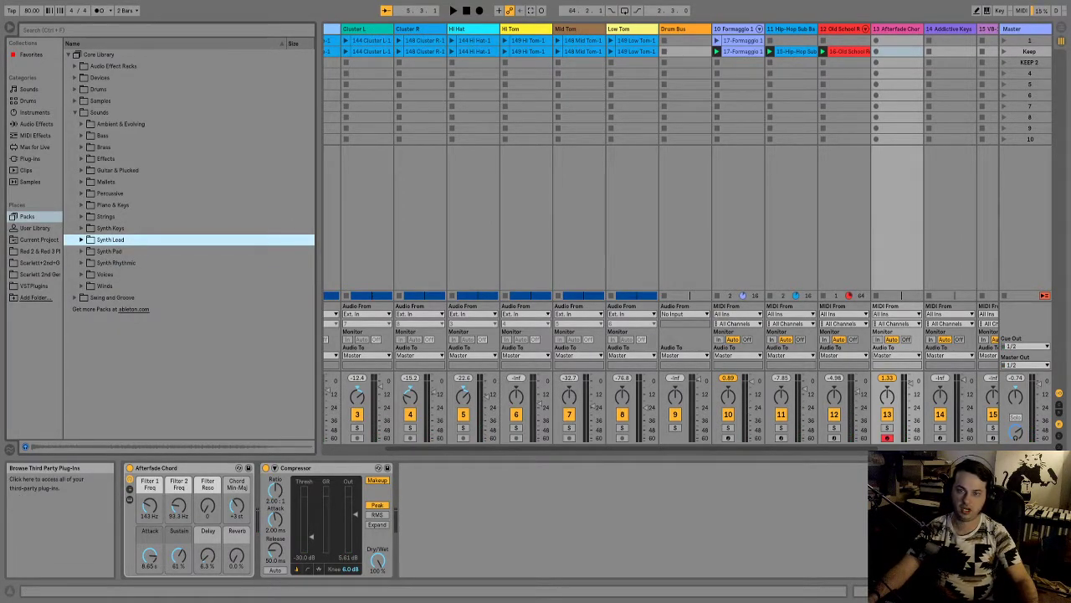
pyautogui.click(36, 123)
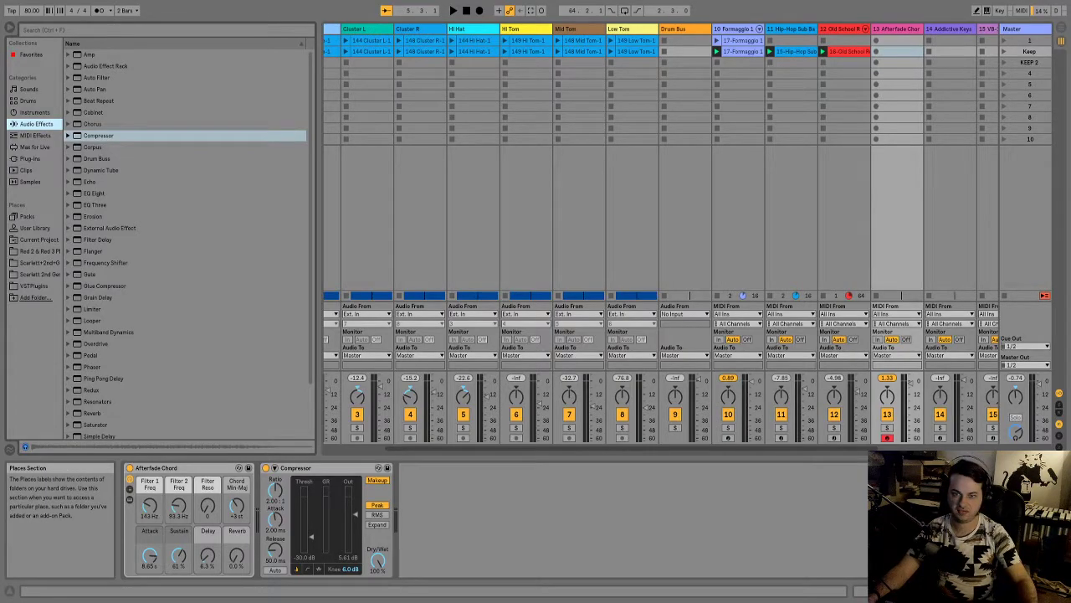
pyautogui.moveTo(94, 193); pyautogui.dragTo(519, 515)
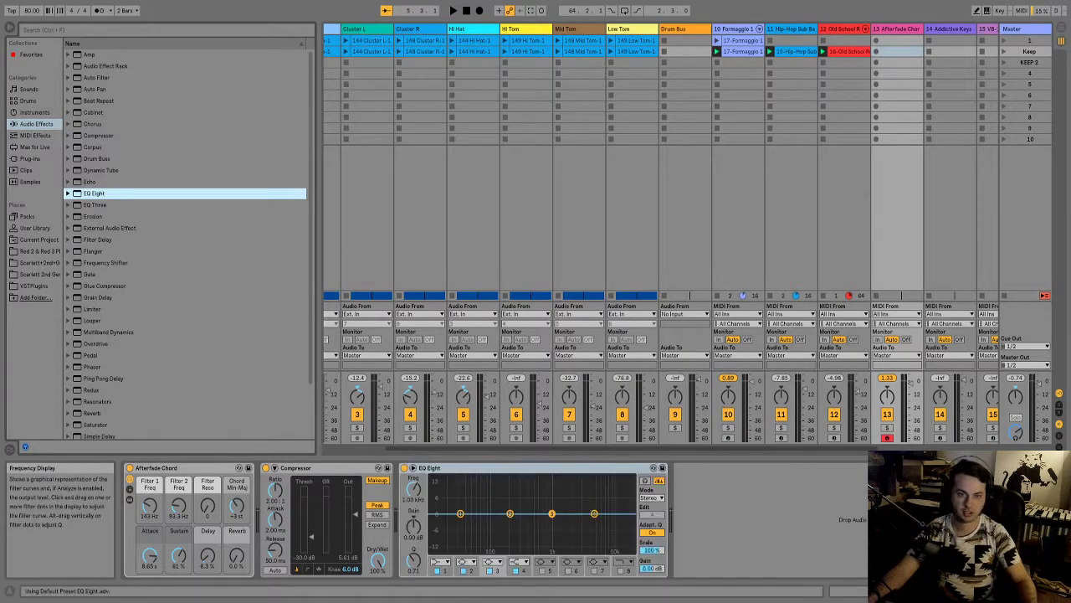
# - Shape EQ Eight's band 4 into a high cut at 599 Hz with -9.30 dB gain while the song plays
pyautogui.press('space')
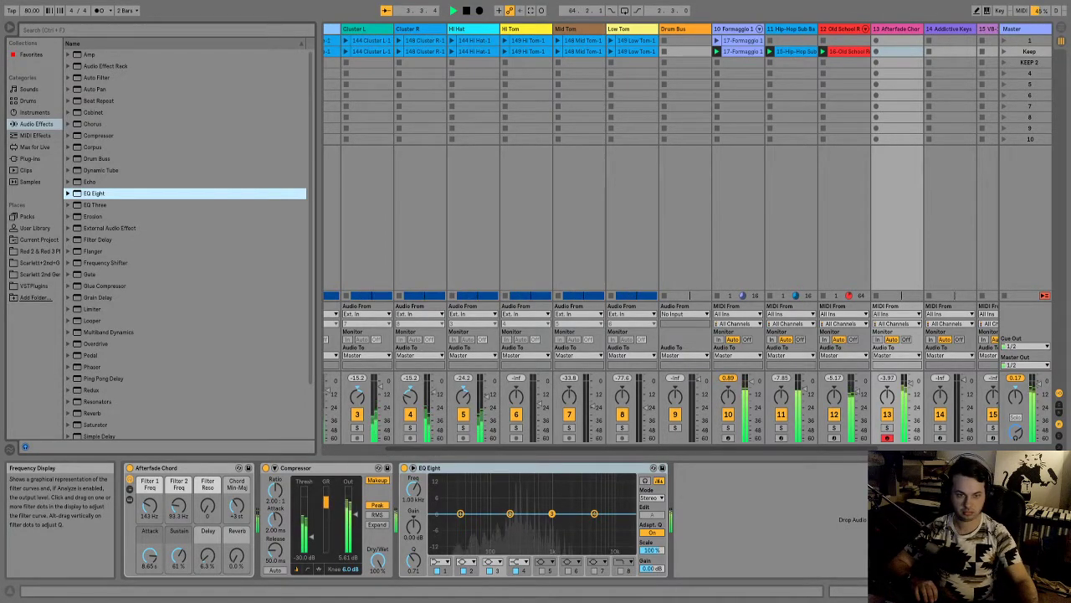
pyautogui.moveTo(593, 513); pyautogui.dragTo(560, 534)
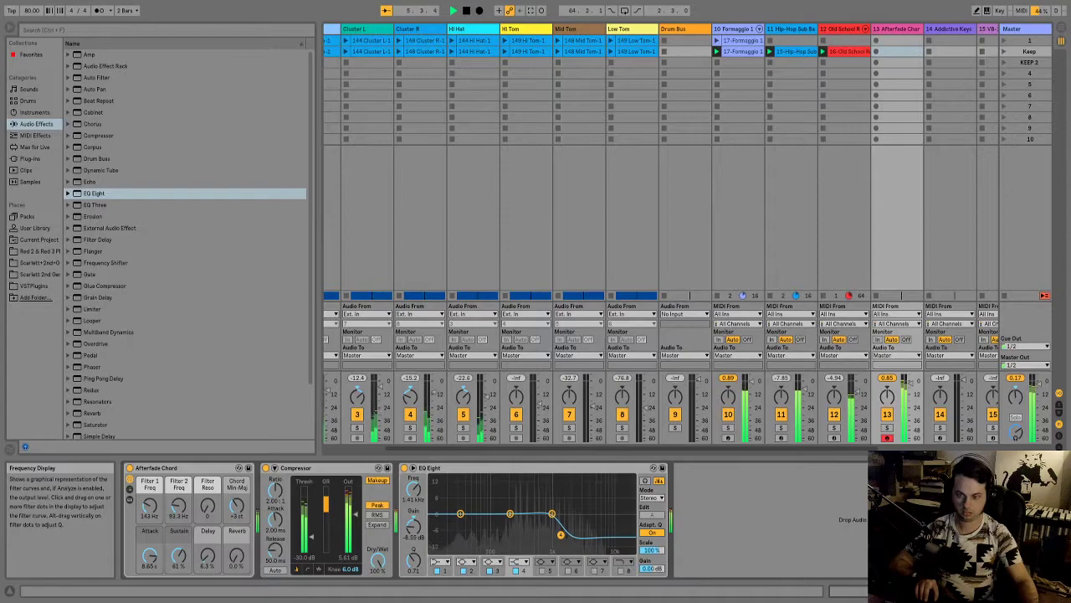
pyautogui.moveTo(560, 534); pyautogui.dragTo(539, 536)
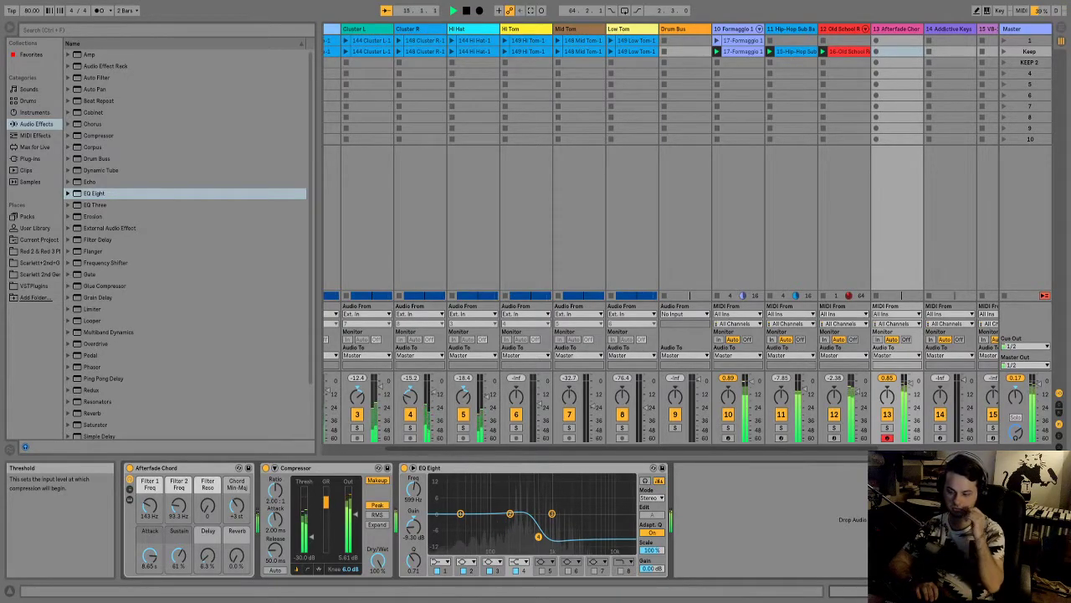
pyautogui.press('space')
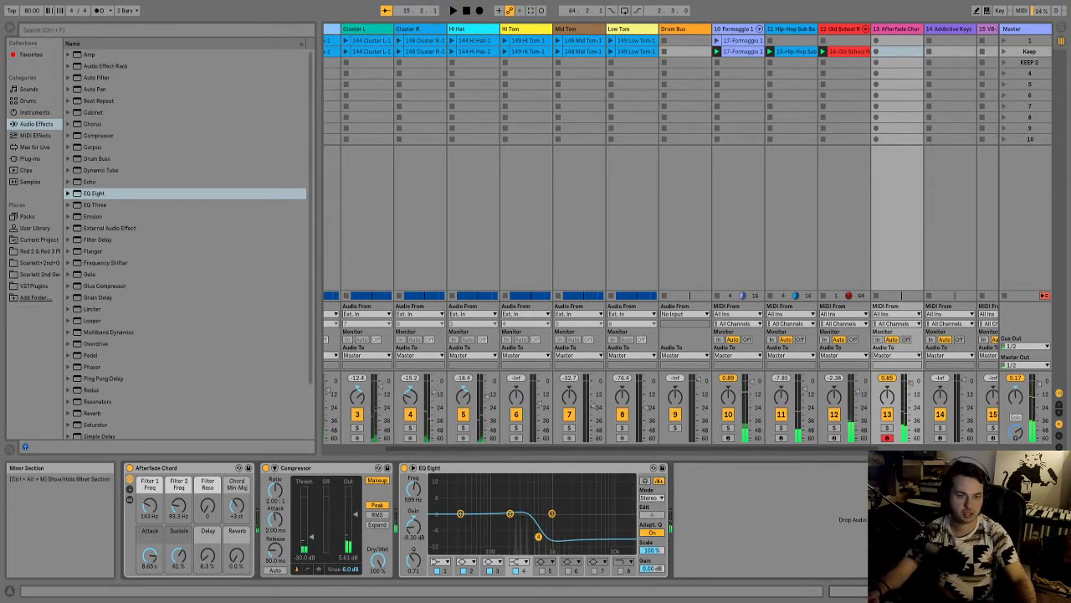
# - Lower the volume of track 12, Old School Roads, and set track 11, the Hip-Hop Sub Bass, to -1.0 dB during playback
pyautogui.hscroll(3, 661, 235)
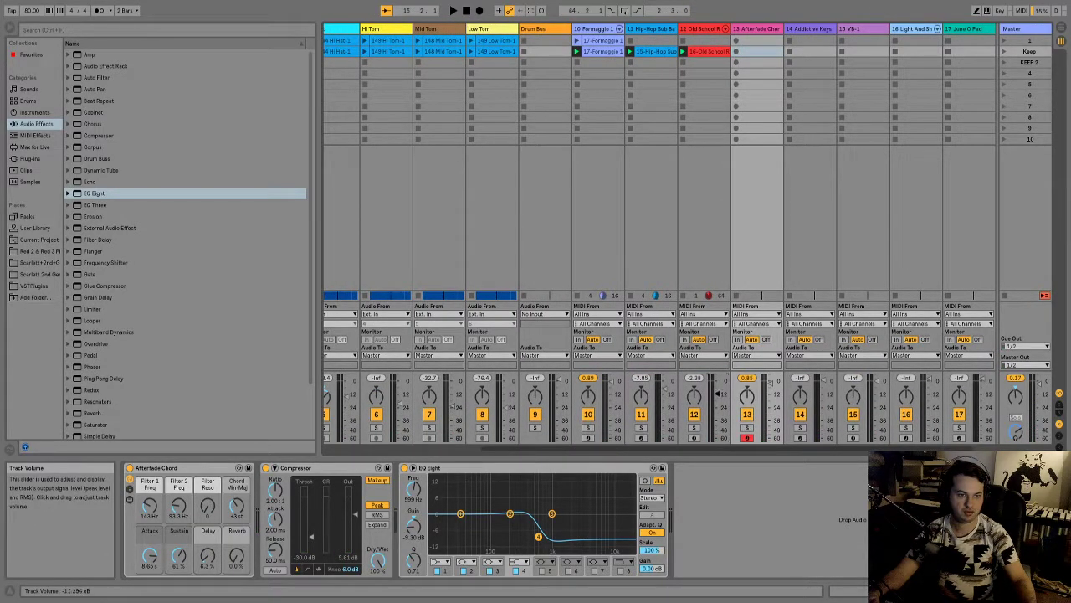
pyautogui.press('space')
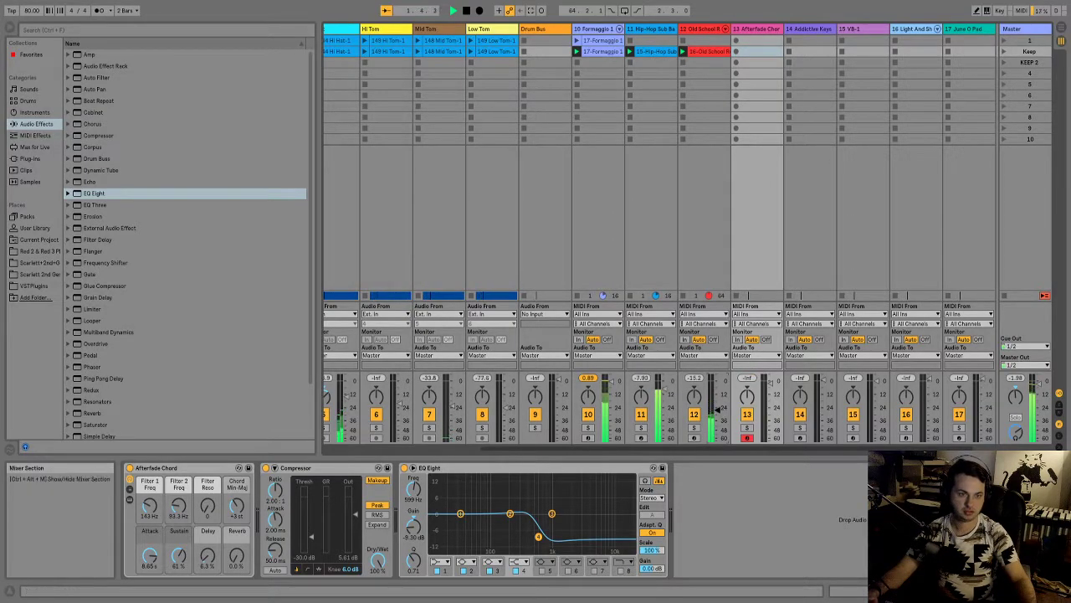
pyautogui.moveTo(664, 389); pyautogui.dragTo(664, 379)
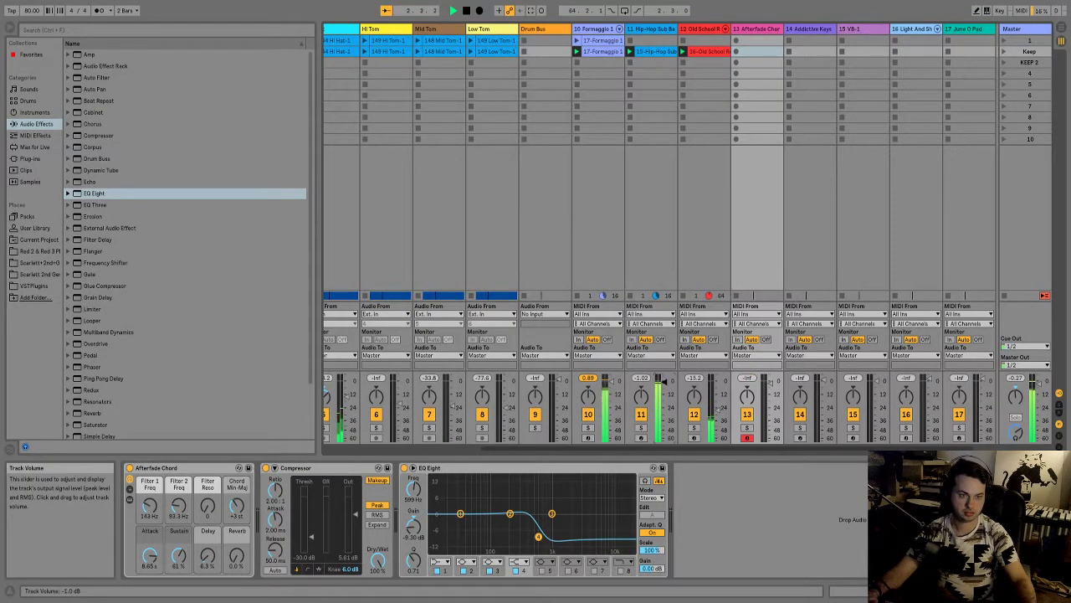
pyautogui.moveTo(717, 409); pyautogui.dragTo(716, 403)
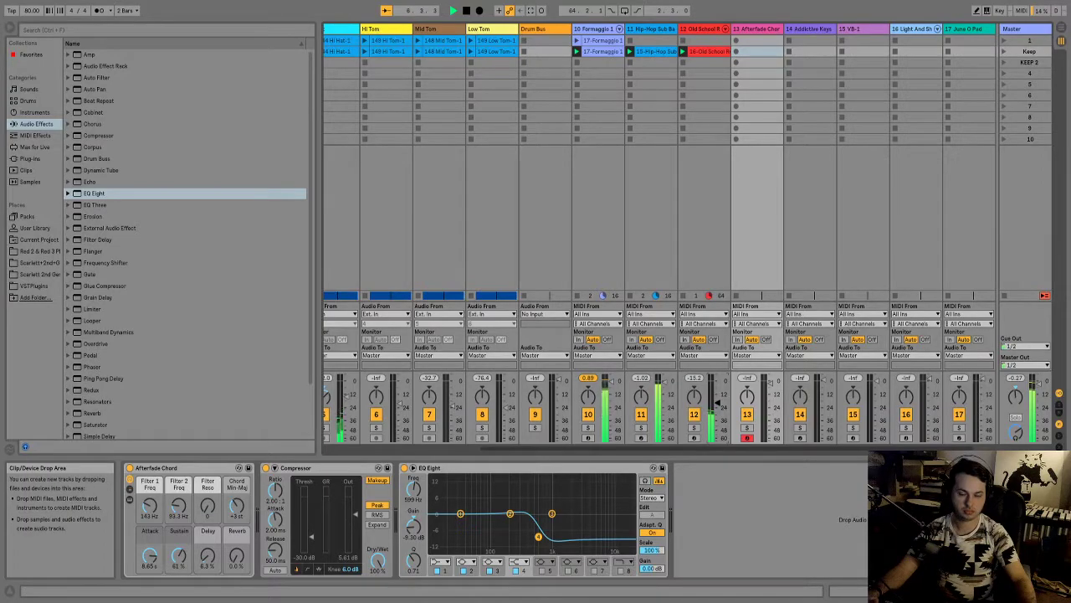
pyautogui.press('space')
# - Set the song tempo to 73 BPM and listen to the mix at that speed
pyautogui.click(32, 10)
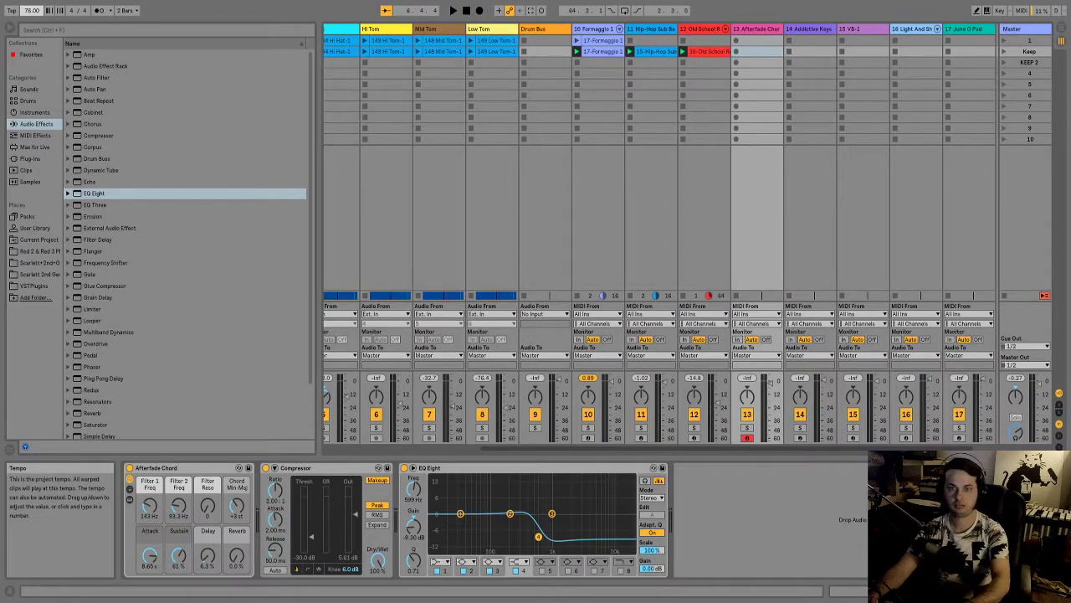
pyautogui.press('space')
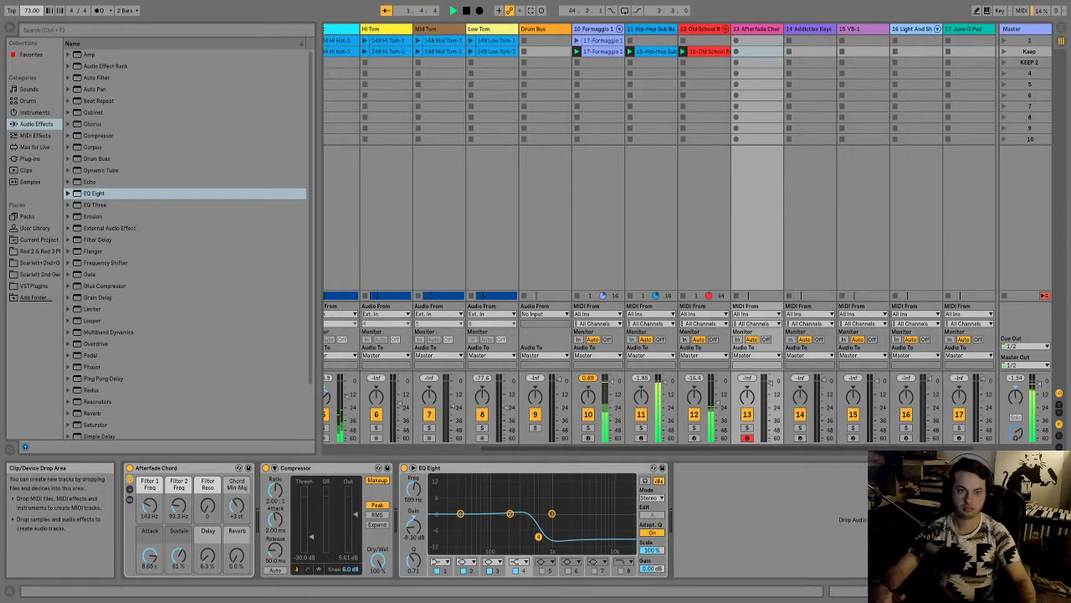
pyautogui.moveTo(726, 448); pyautogui.dragTo(569, 448)
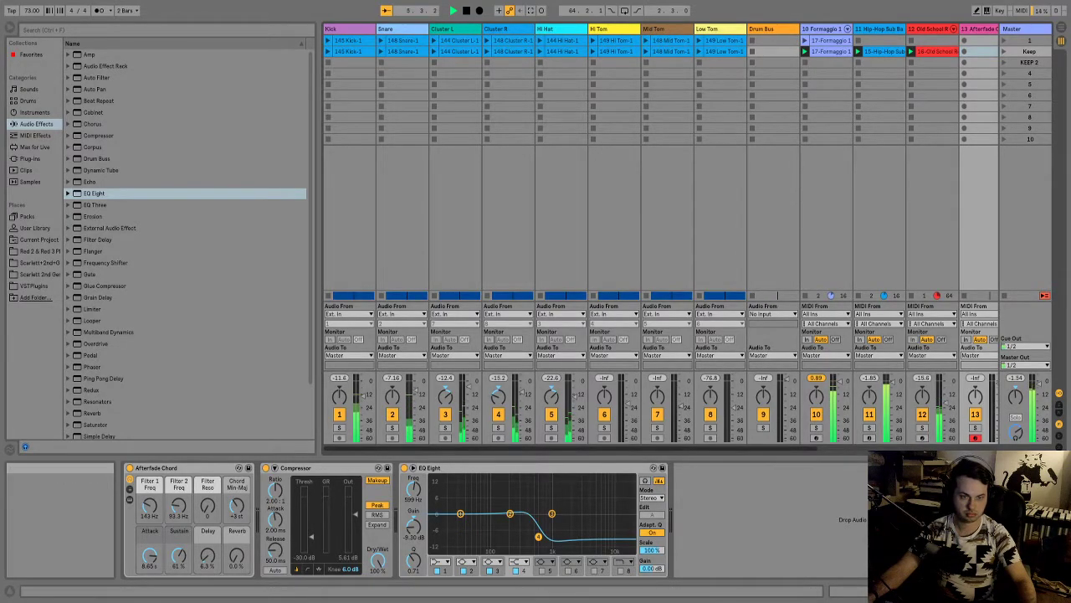
pyautogui.hscroll(3, 661, 239)
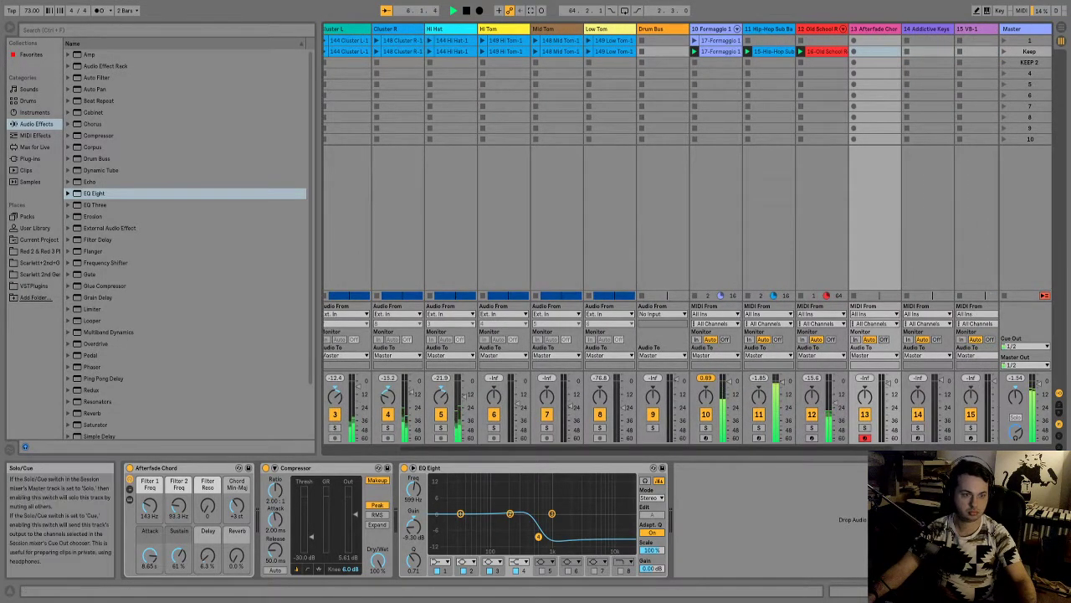
pyautogui.hscroll(-3, 1016, 431)
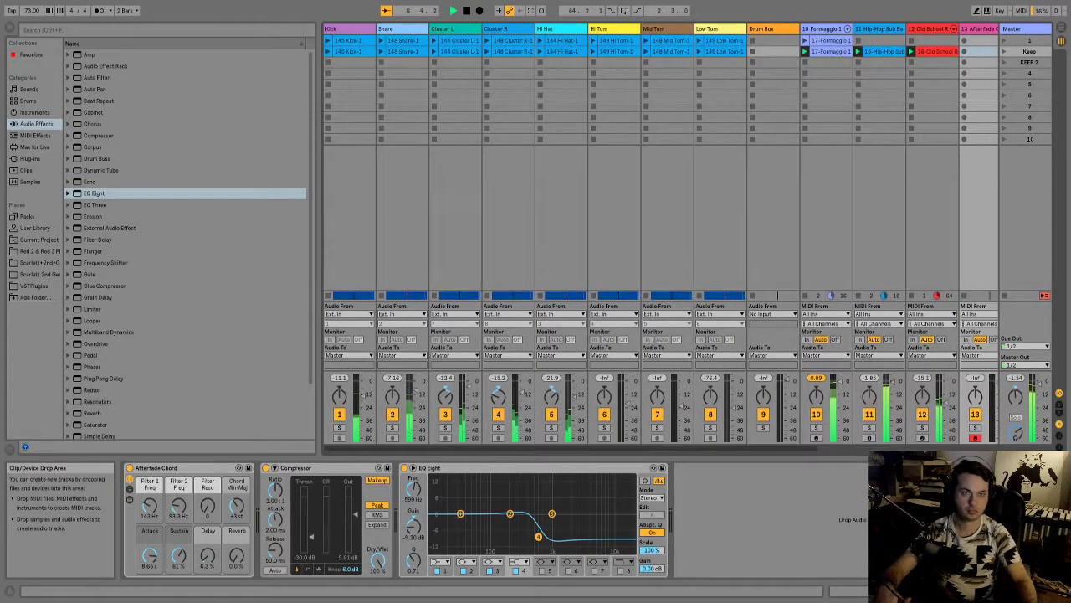
# - Solo all the drum tracks from Kick through Low Tom and listen to them on their own
pyautogui.click(348, 29)
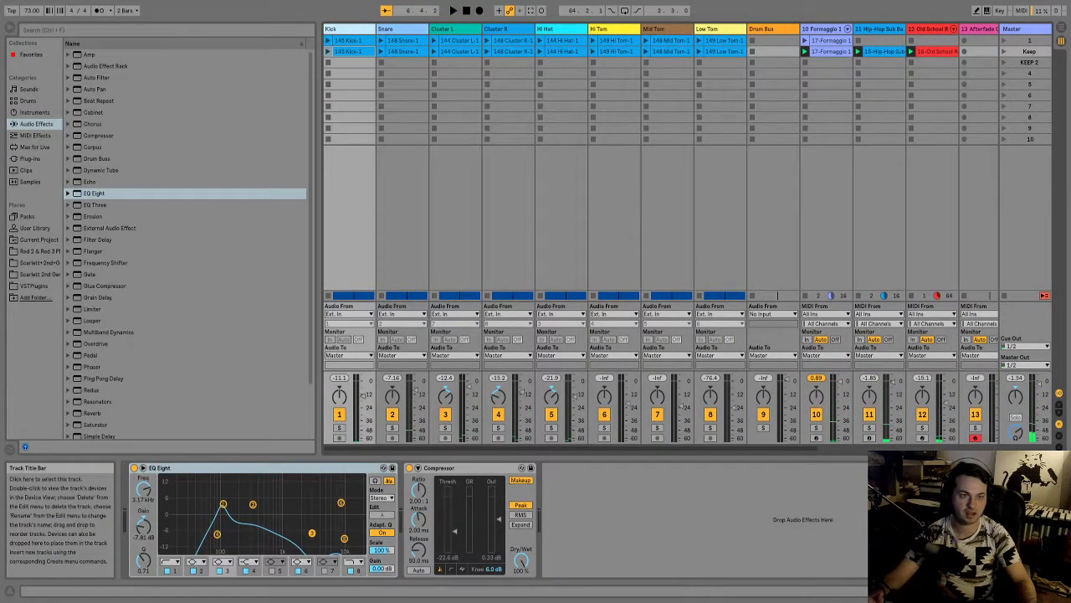
pyautogui.keyDown('shift'); pyautogui.click(720, 28); pyautogui.keyUp('shift')
pyautogui.click(709, 428)
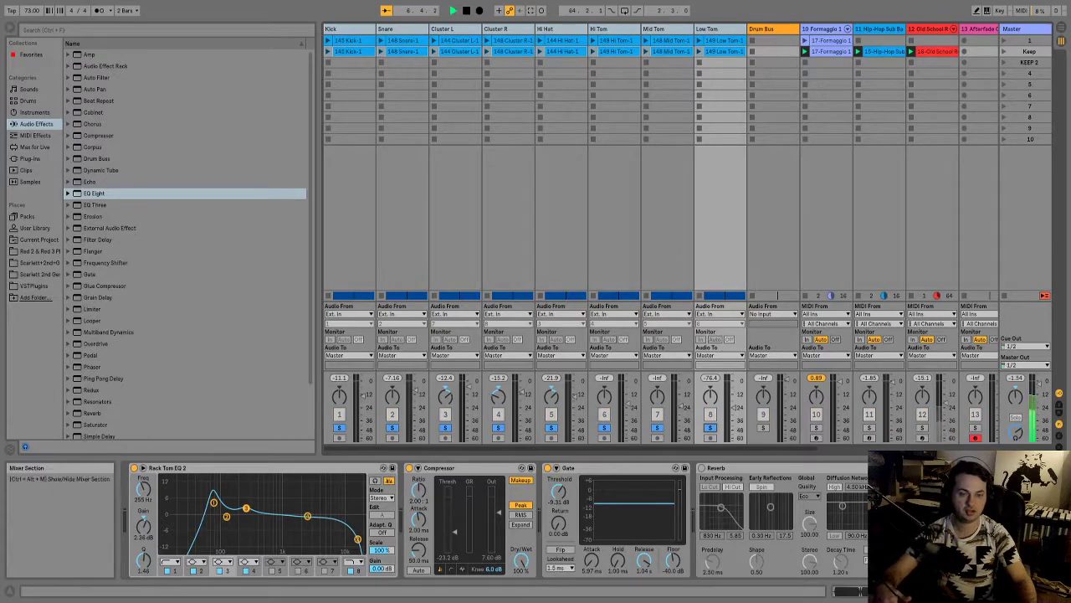
pyautogui.press('space')
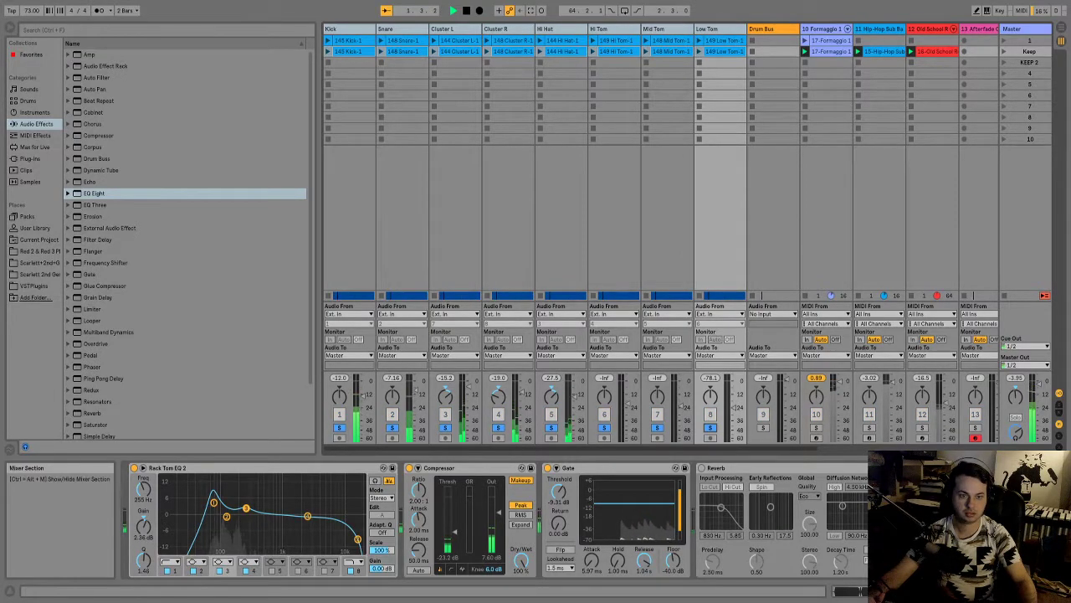
pyautogui.press('space')
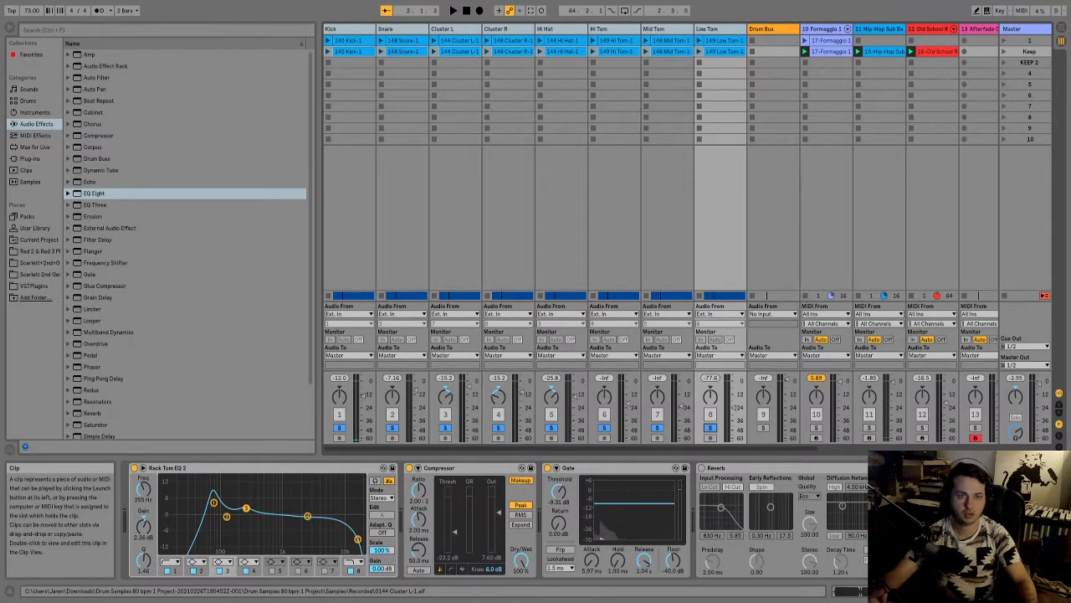
# - Examine the warp settings and waveforms of the first drum clip on each track from Kick to Low Tom in the Arrangement
pyautogui.press('Tab')
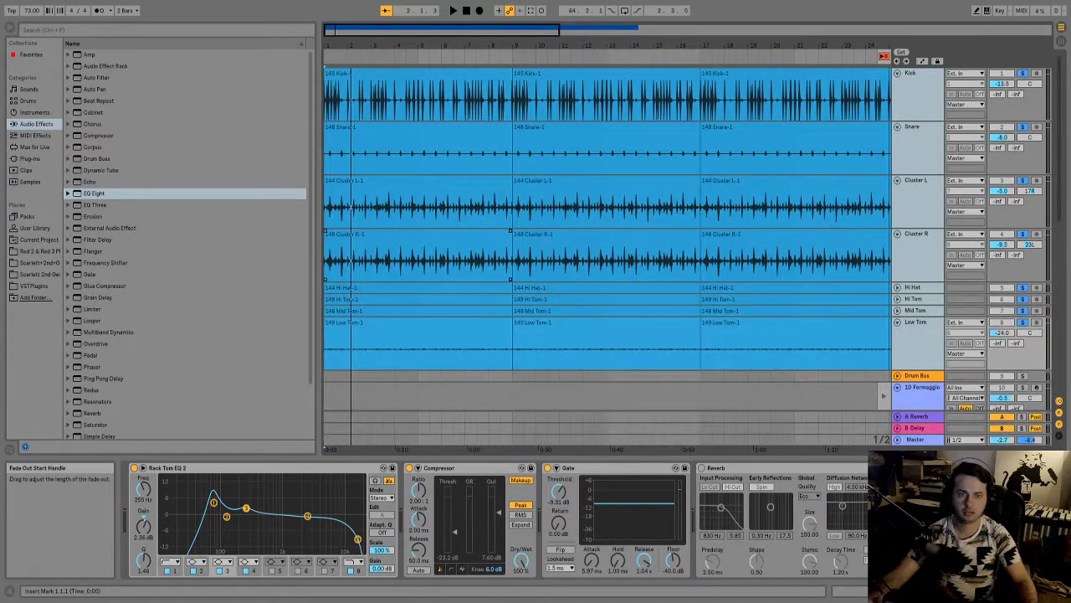
pyautogui.click(407, 205)
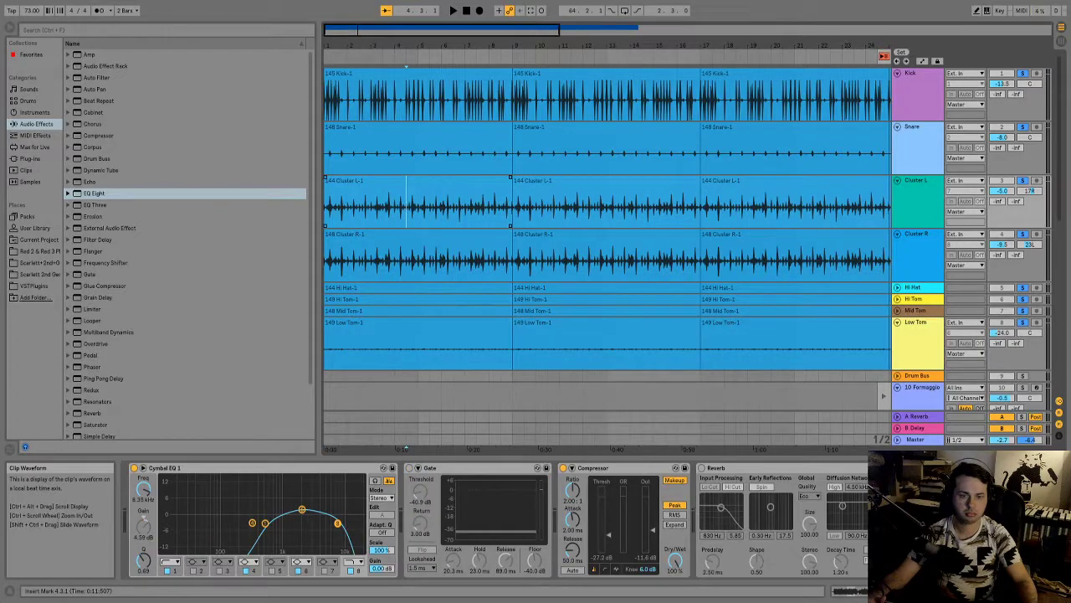
pyautogui.doubleClick(407, 180)
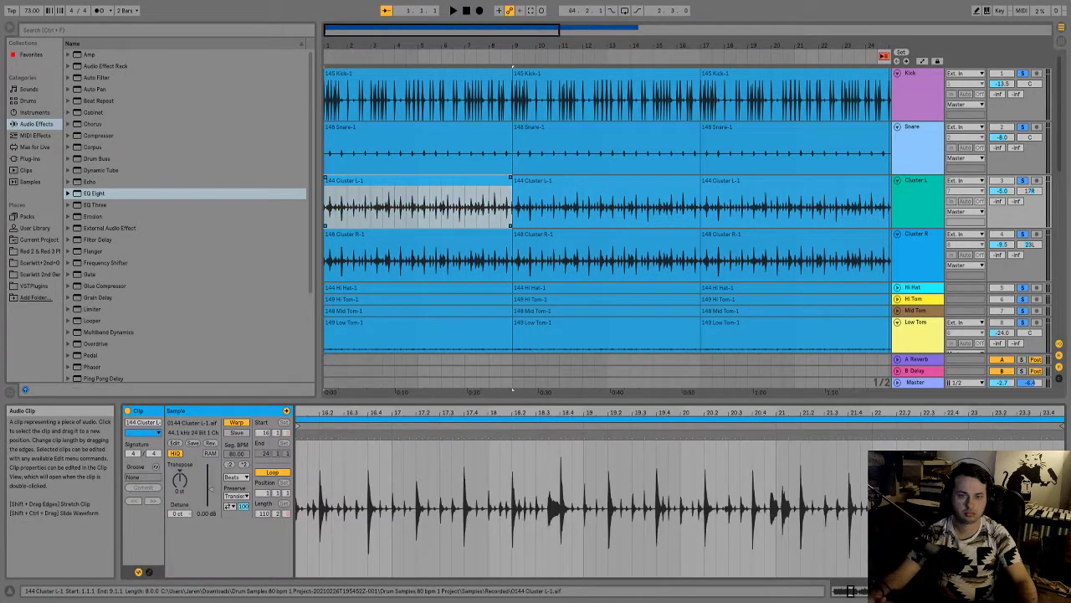
pyautogui.click(394, 255)
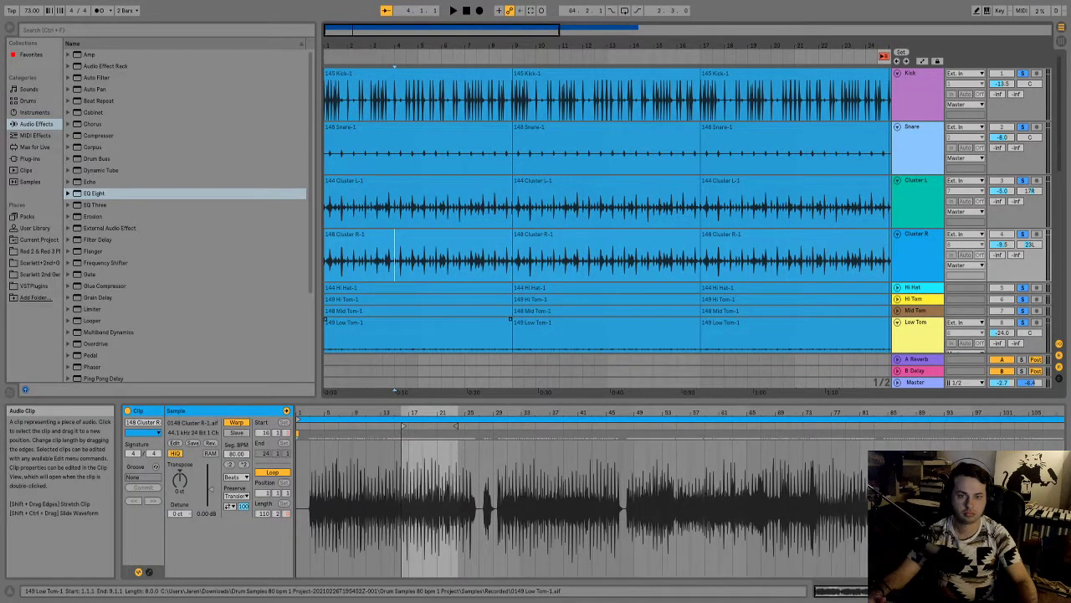
pyautogui.click(394, 322)
pyautogui.click(395, 294)
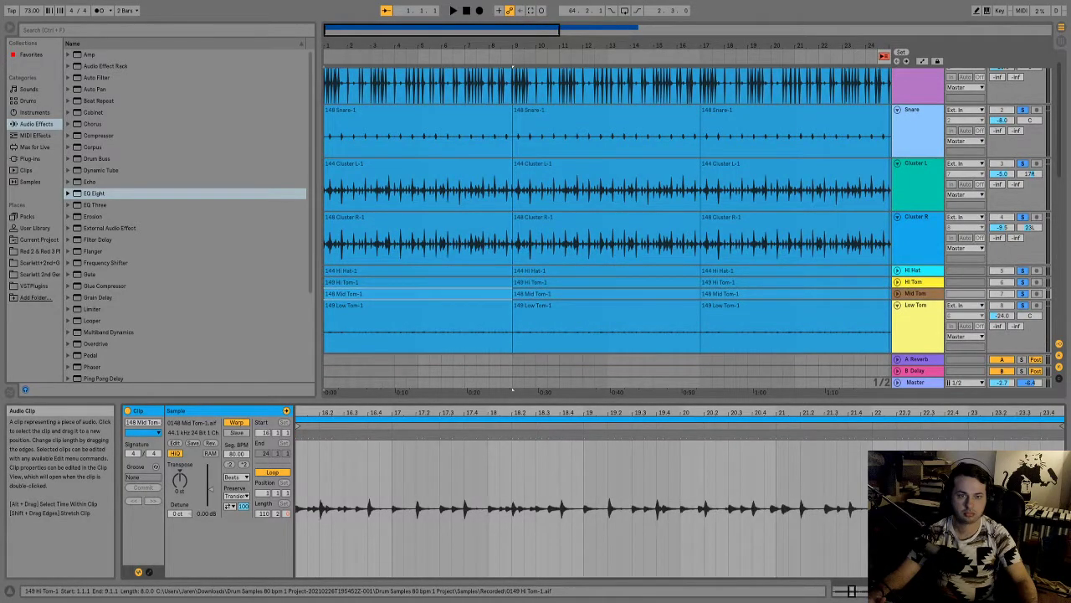
pyautogui.click(394, 282)
pyautogui.click(394, 270)
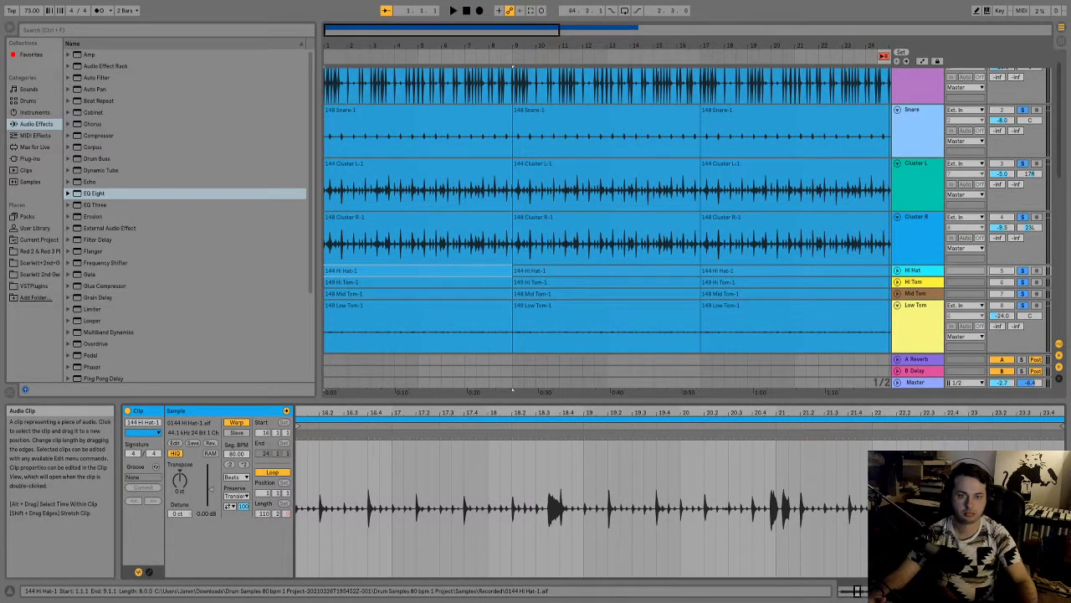
pyautogui.click(394, 110)
pyautogui.scroll(1, 394, 136)
pyautogui.click(394, 96)
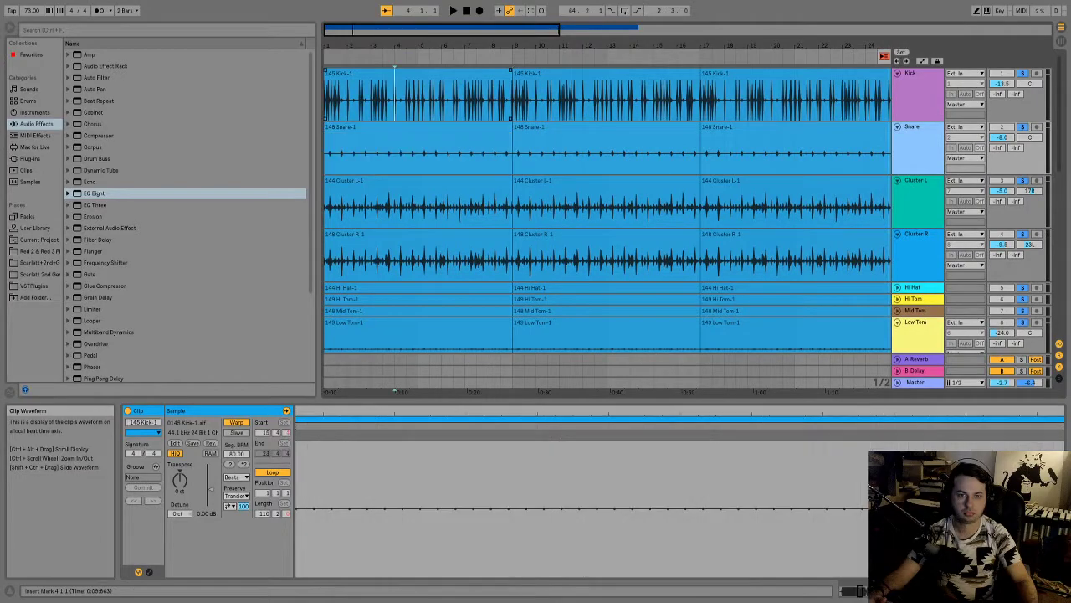
# - Unfold the Hi Hat track and examine how the kick, snare, cluster and hi-hat waveforms line up in the Arrangement
pyautogui.press('Tab')
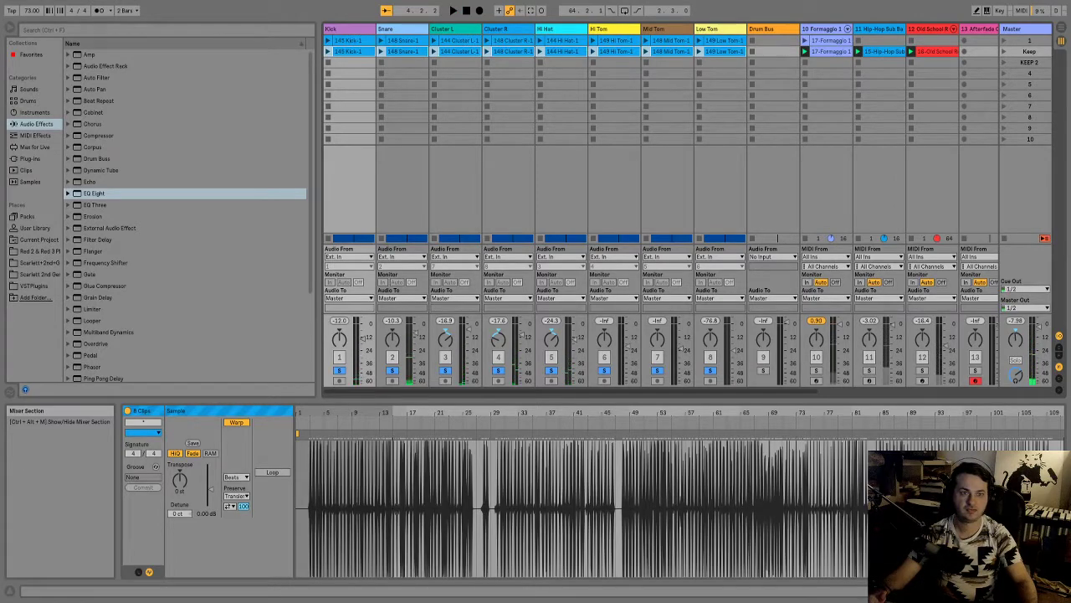
pyautogui.press('Tab')
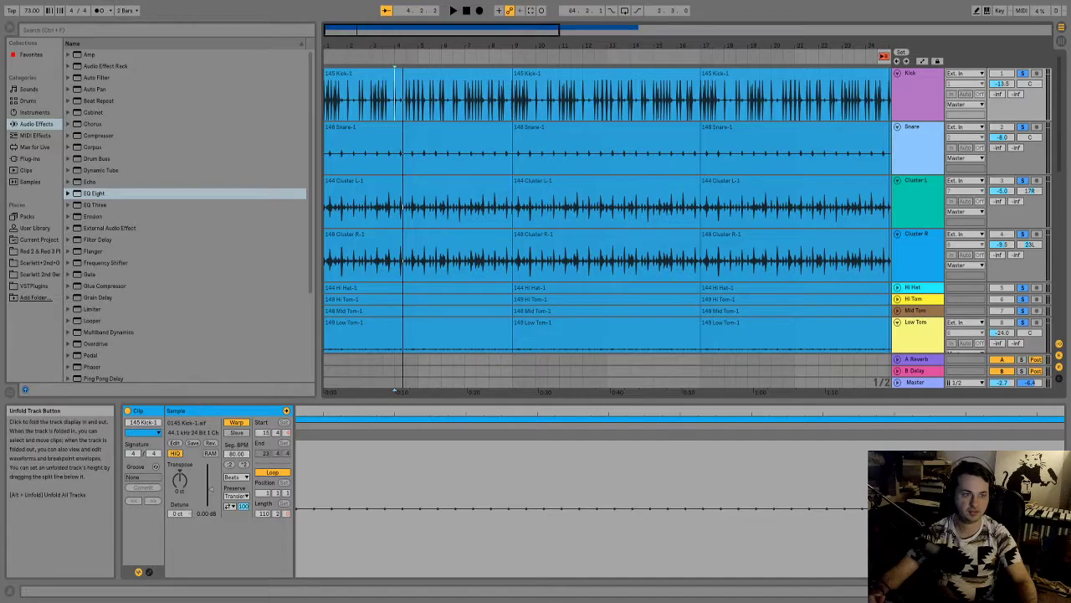
pyautogui.click(897, 287)
pyautogui.scroll(10, 399, 260)
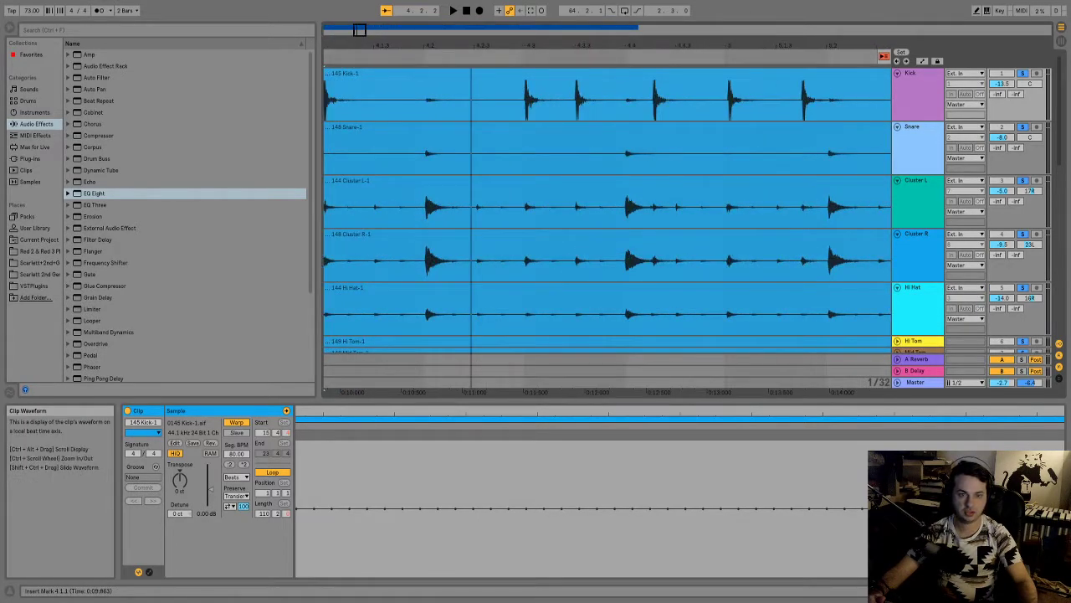
pyautogui.scroll(3, 450, 287)
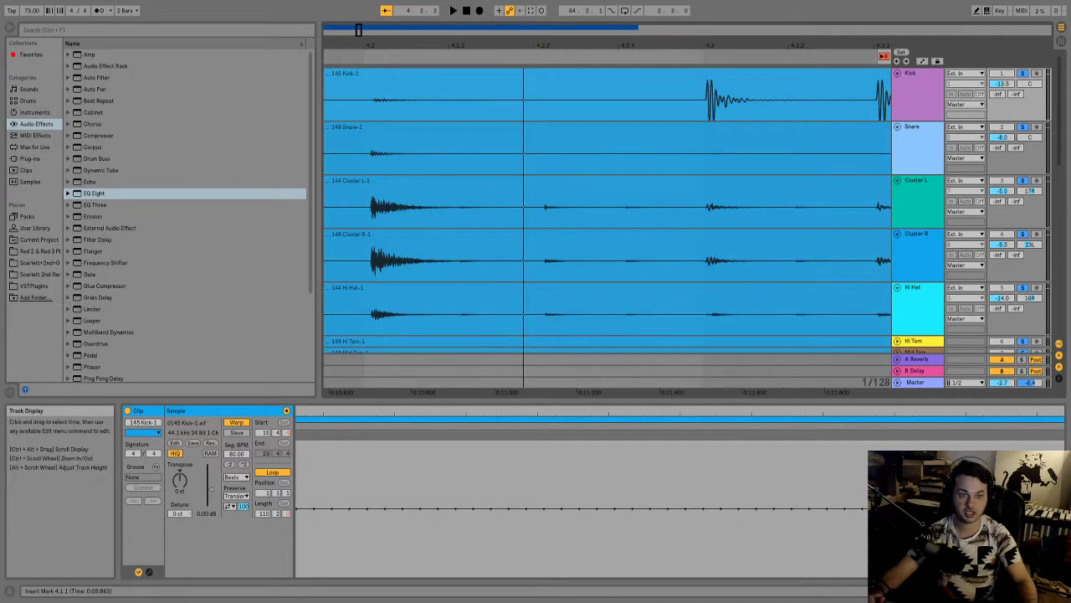
pyautogui.scroll(-3, 494, 287)
pyautogui.scroll(-8, 348, 92)
pyautogui.click(348, 92)
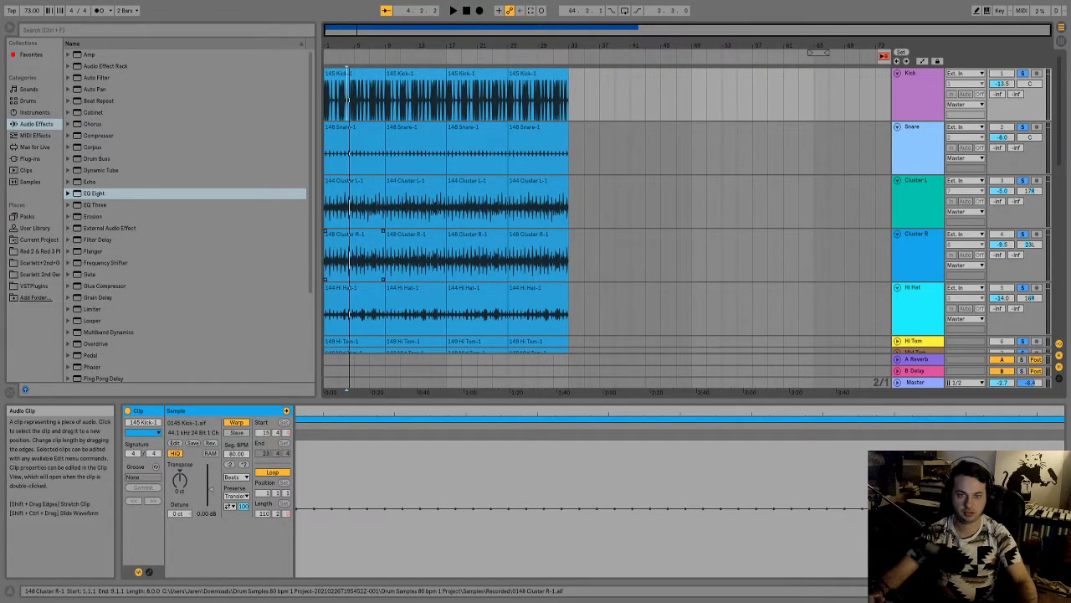
pyautogui.scroll(8, 327, 243)
pyautogui.scroll(12, 328, 255)
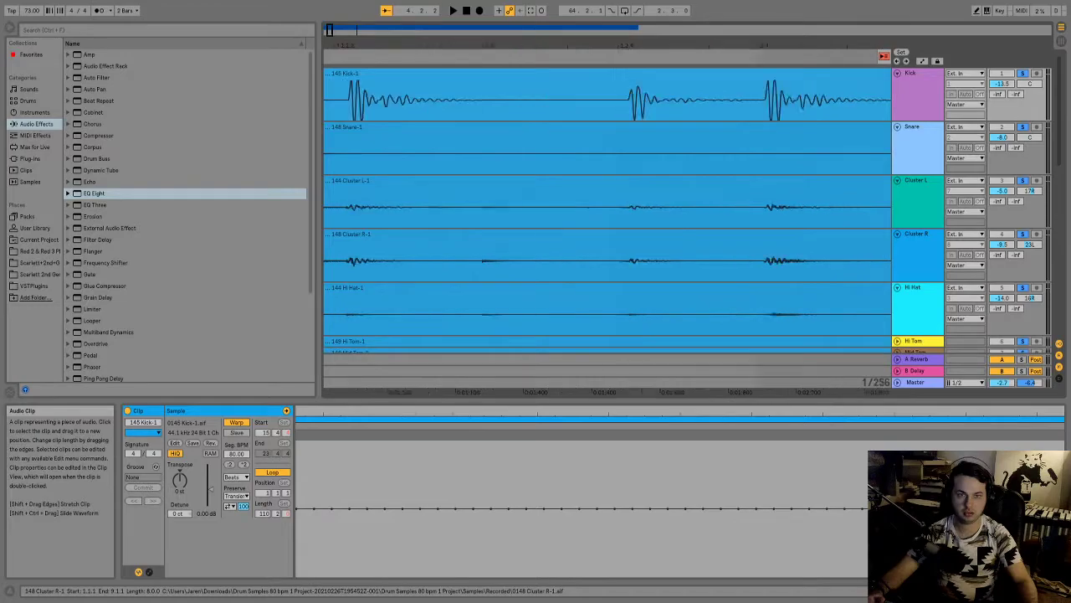
# - Return playback to the song start, play the opening hit, and examine the drum waveforms in the first bar
pyautogui.click(466, 10)
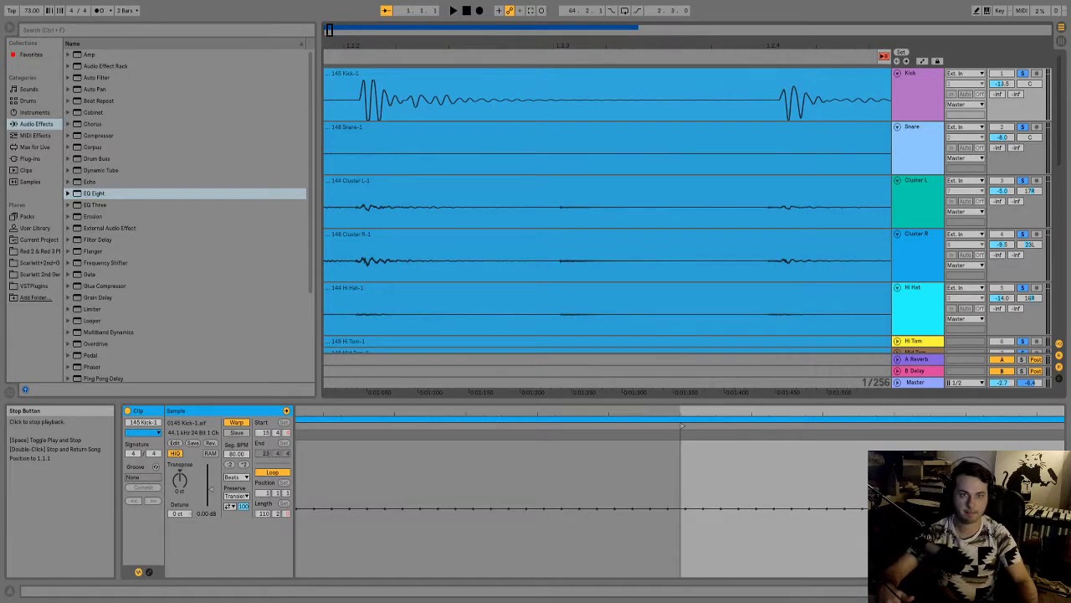
pyautogui.press('space')
pyautogui.press('space')
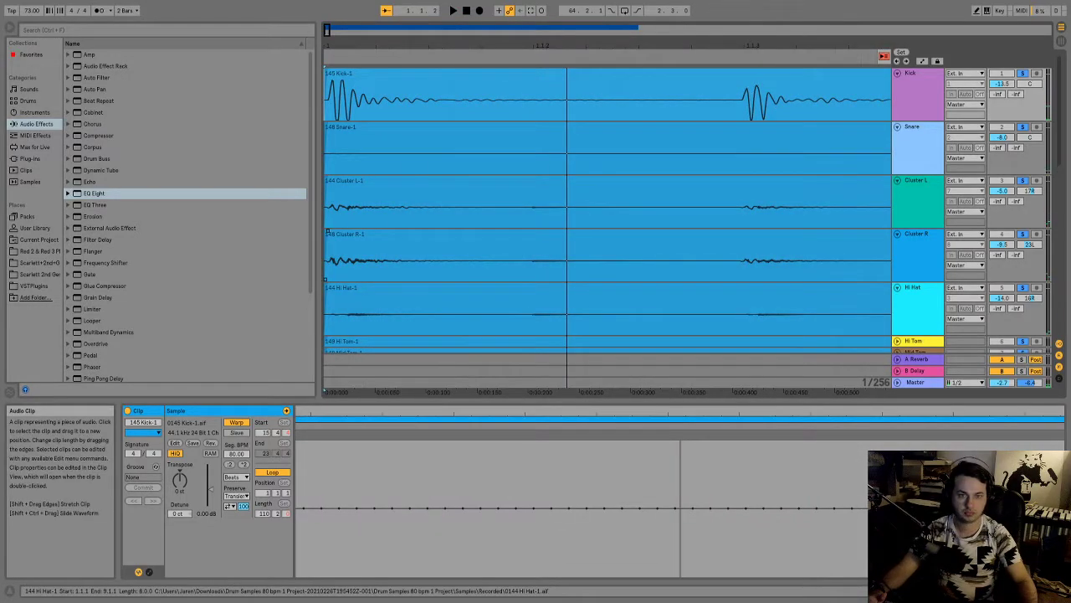
pyautogui.scroll(2, 327, 231)
pyautogui.scroll(-2, 363, 231)
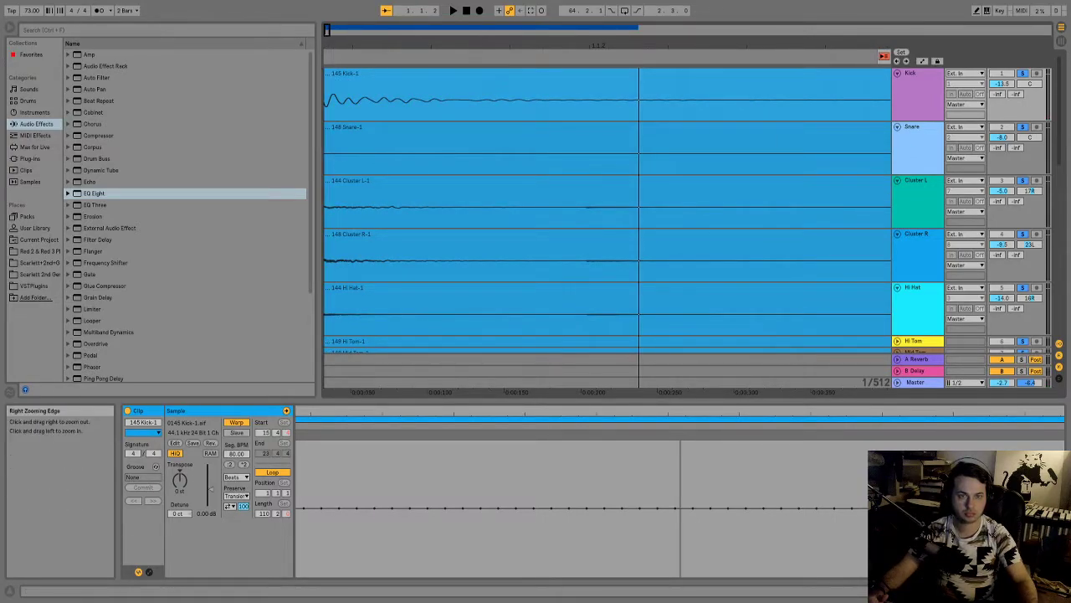
pyautogui.moveTo(330, 30); pyautogui.dragTo(333, 30)
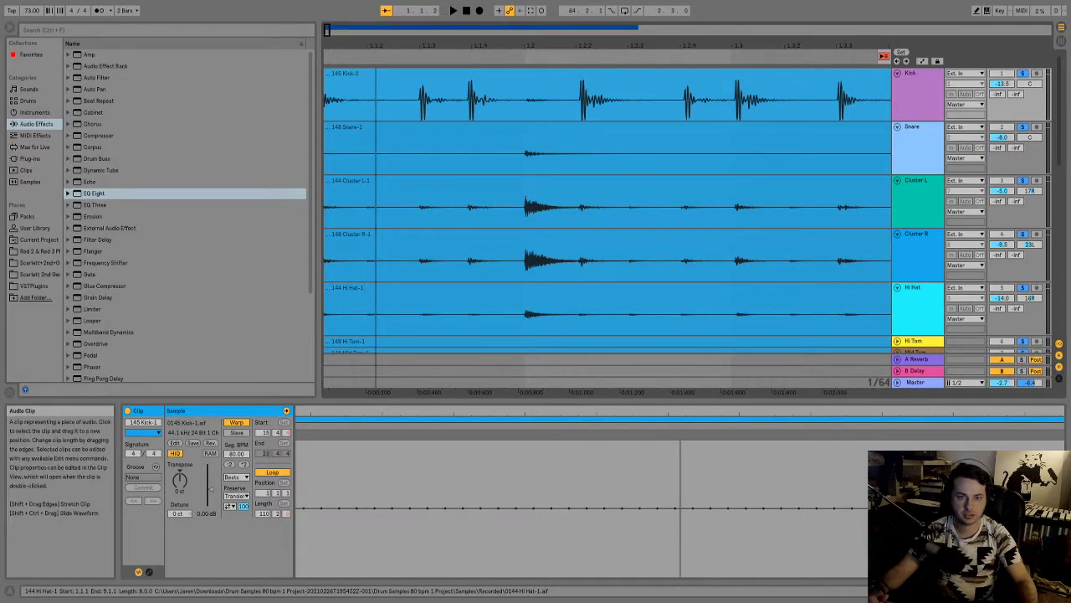
pyautogui.scroll(6, 355, 314)
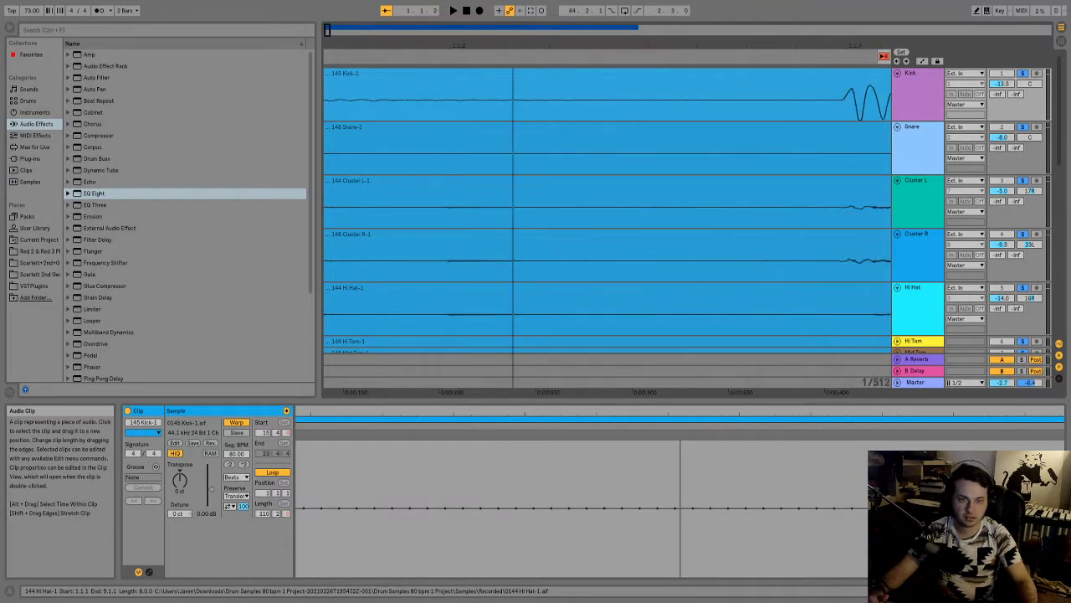
# - Play the opening of the soloed drums repeatedly to listen for timing problems between the tracks
pyautogui.press('space')
pyautogui.press('space')
pyautogui.press('space')
pyautogui.press('space')
pyautogui.hscroll(10, 607, 209)
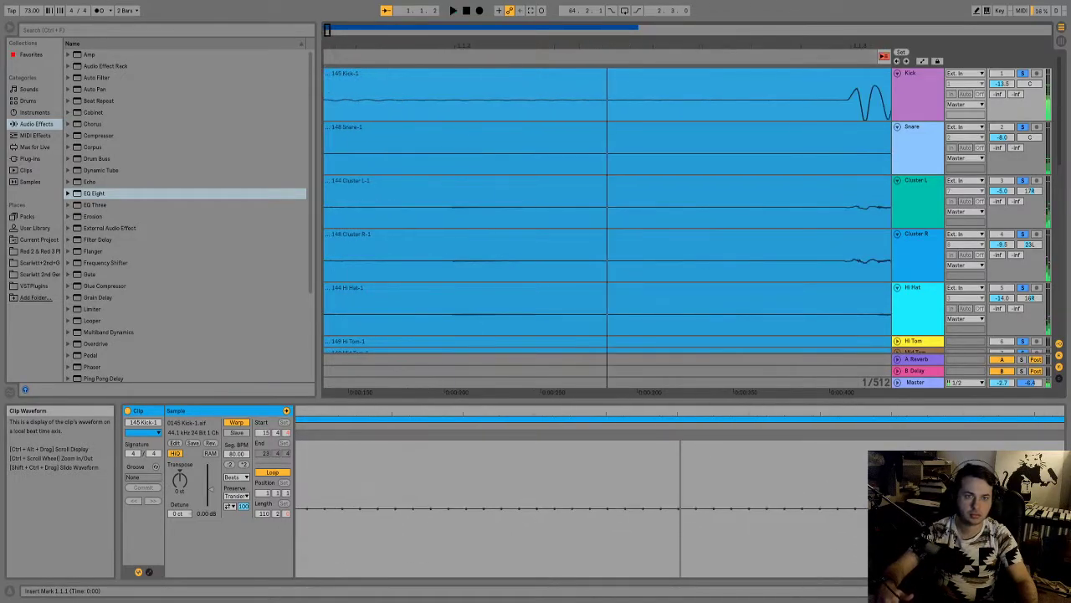
pyautogui.press('space')
pyautogui.press('space')
pyautogui.press('space')
pyautogui.press('space')
pyautogui.press('space')
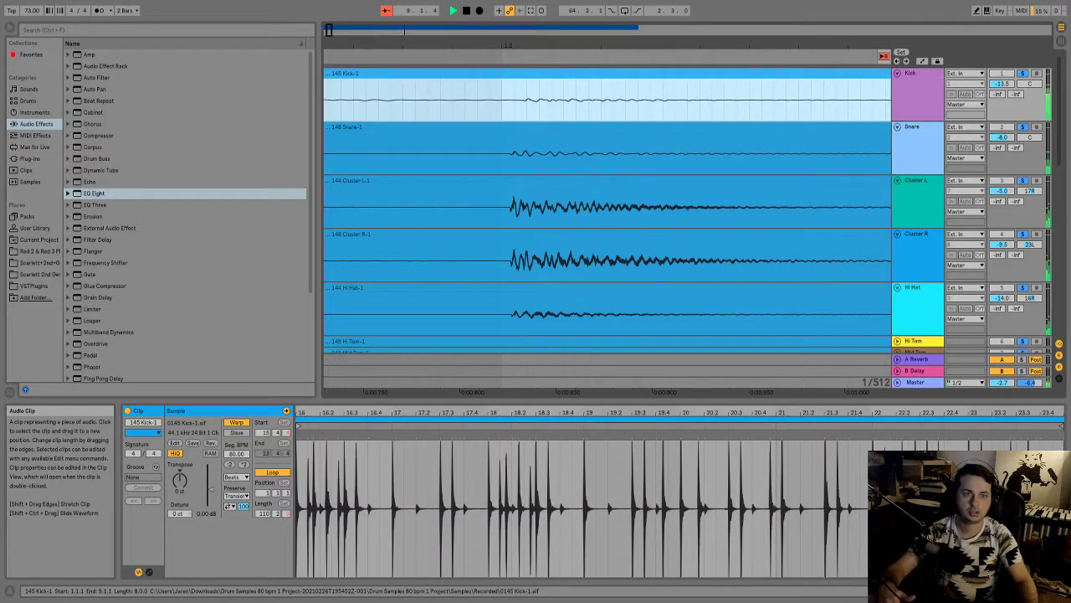
# - Solo only the Cluster L, Cluster R and Hi Hat tracks and listen to them together
pyautogui.scroll(-3, 606, 209)
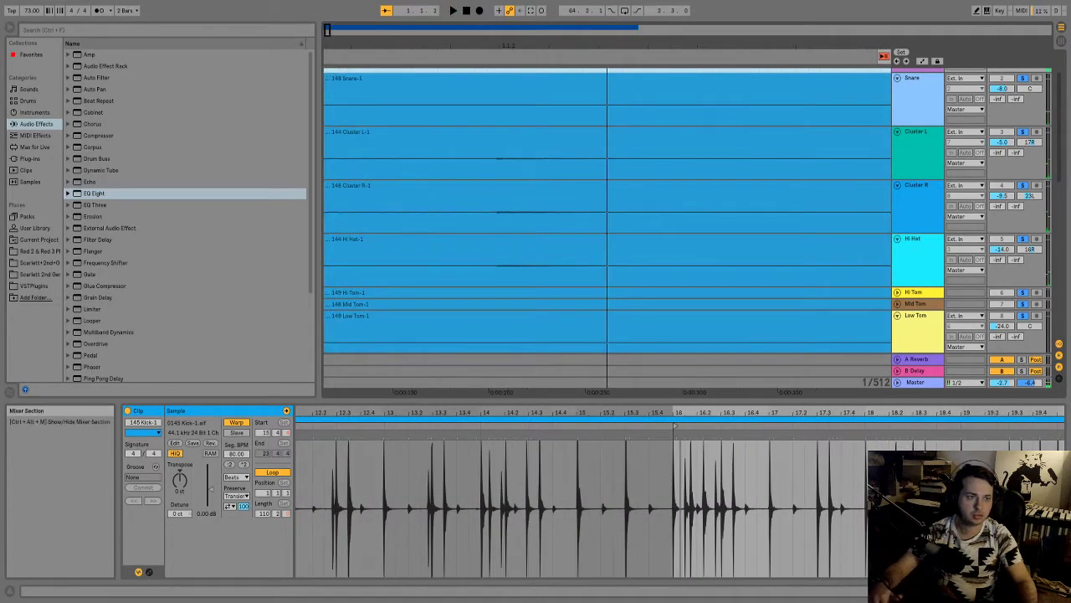
pyautogui.click(1023, 78)
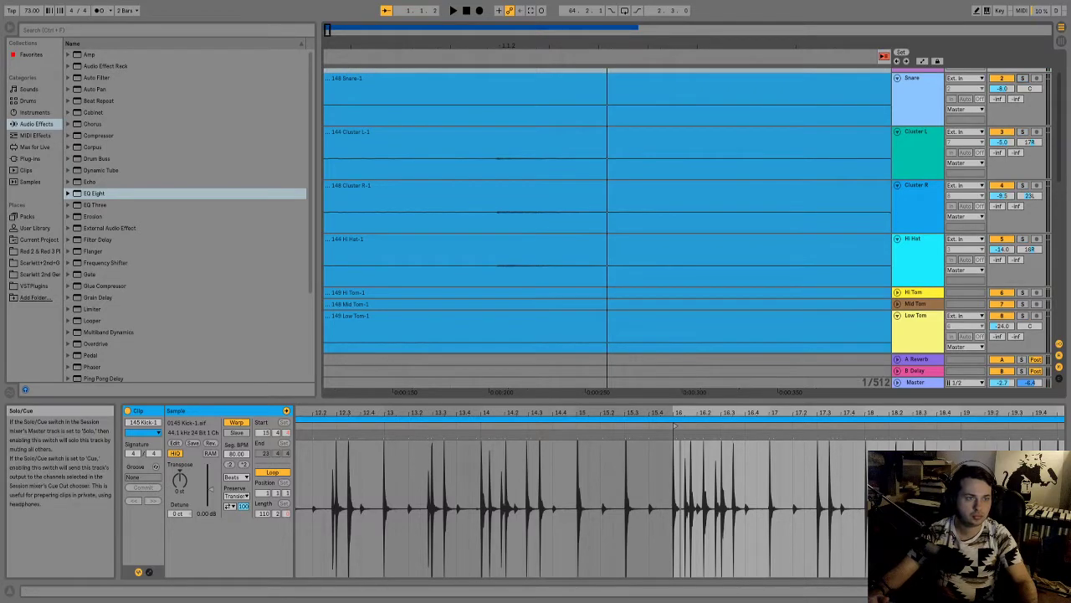
pyautogui.keyDown('ctrl'); pyautogui.click(1022, 185); pyautogui.keyUp('ctrl')
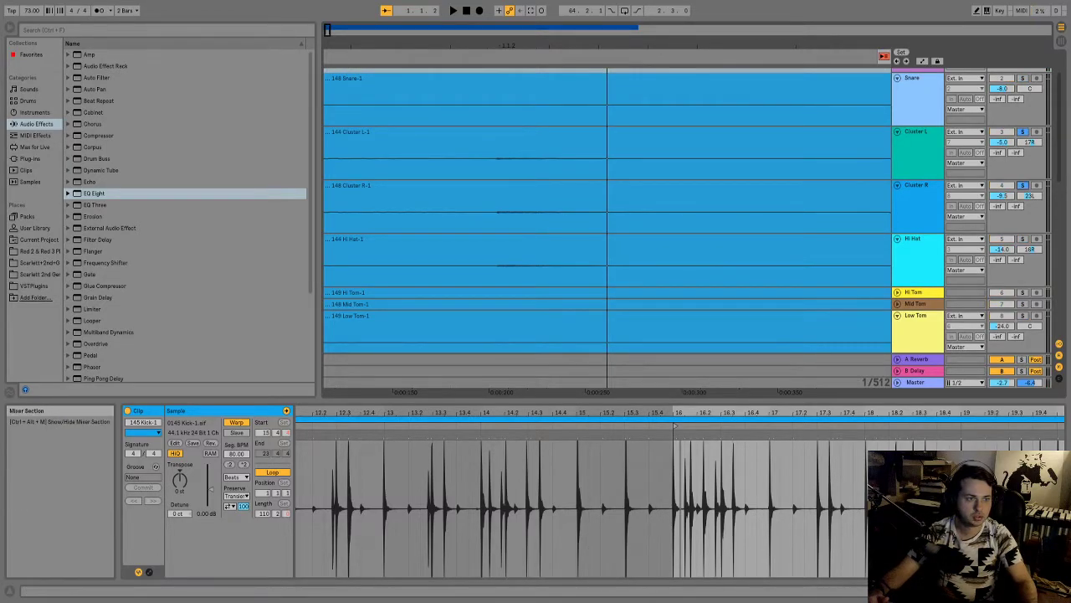
pyautogui.keyDown('ctrl'); pyautogui.click(1022, 185); pyautogui.keyUp('ctrl')
pyautogui.keyDown('ctrl'); pyautogui.click(1021, 239); pyautogui.keyUp('ctrl')
pyautogui.press('space')
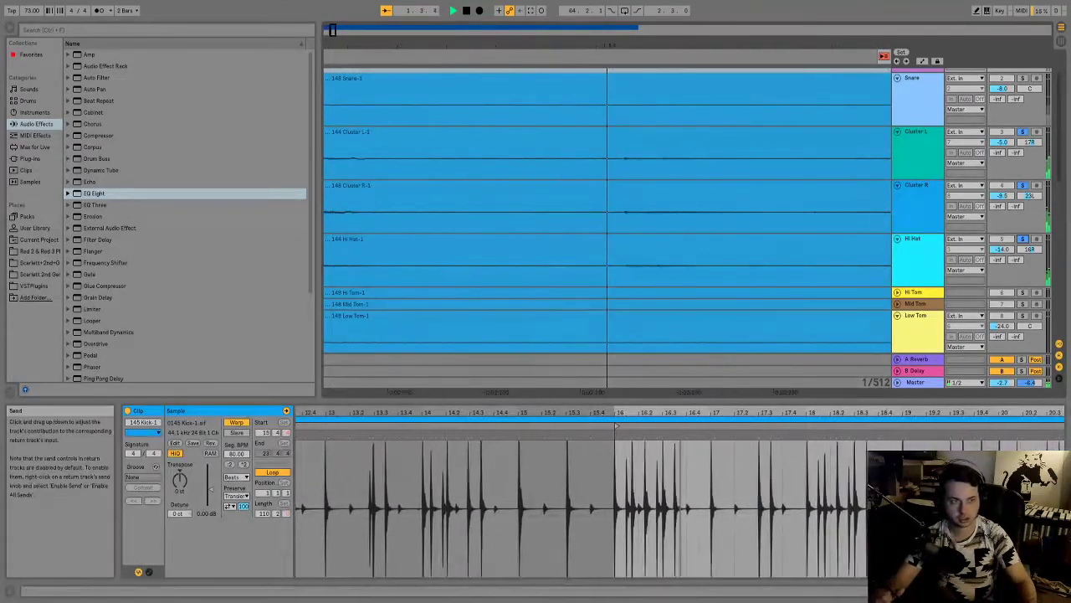
# - Add the Snare track to the soloed cluster and hi-hat tracks and play the opening
pyautogui.scroll(1, 1031, 89)
pyautogui.keyDown('ctrl'); pyautogui.click(1022, 102); pyautogui.keyUp('ctrl')
pyautogui.press('space')
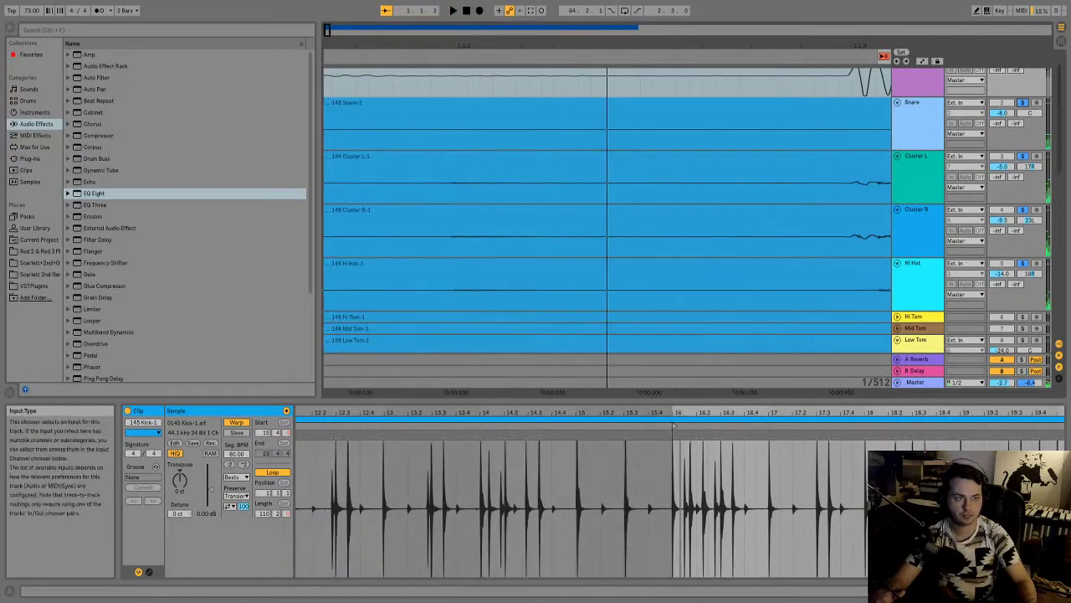
# - Narrow the solo to just the Snare and Hi Hat tracks and play the opening
pyautogui.click(1022, 155)
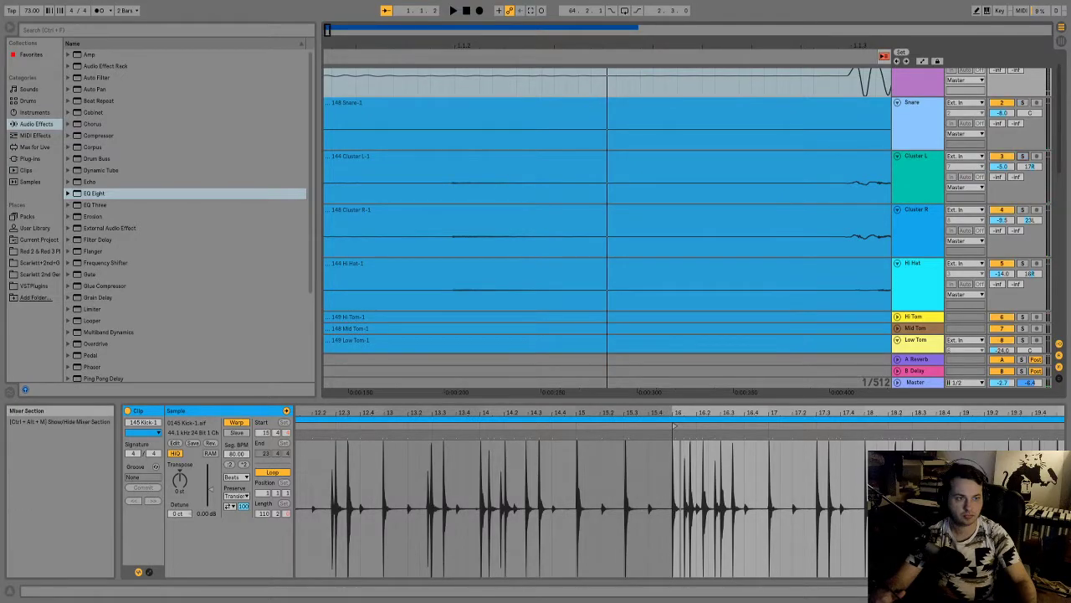
pyautogui.click(1022, 263)
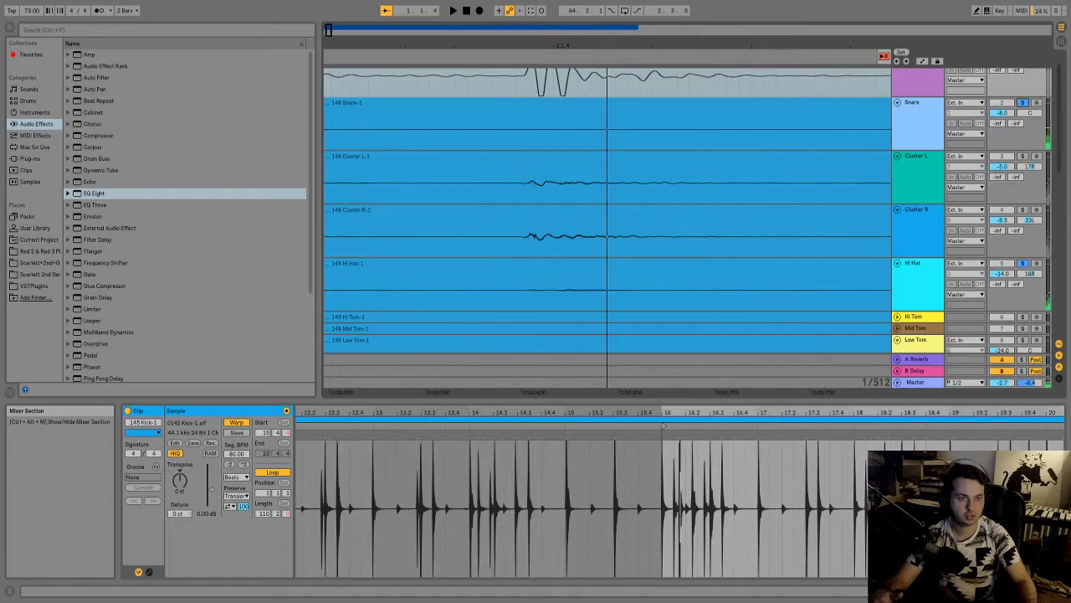
pyautogui.press('space')
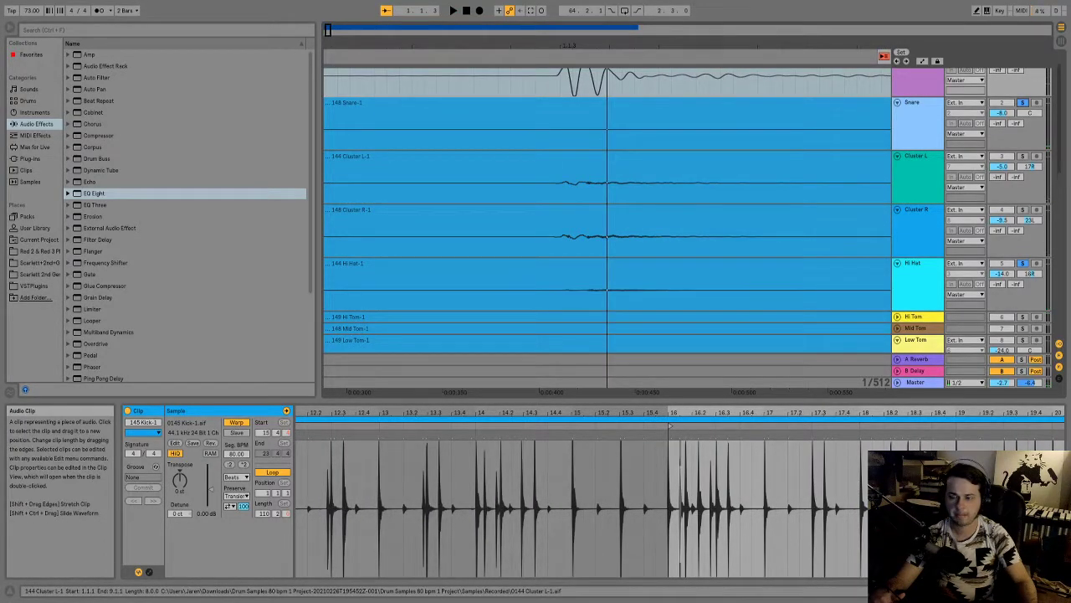
# - Enable the Gated Drums device on the Snare track and listen to its effect during playback
pyautogui.scroll(2, 607, 209)
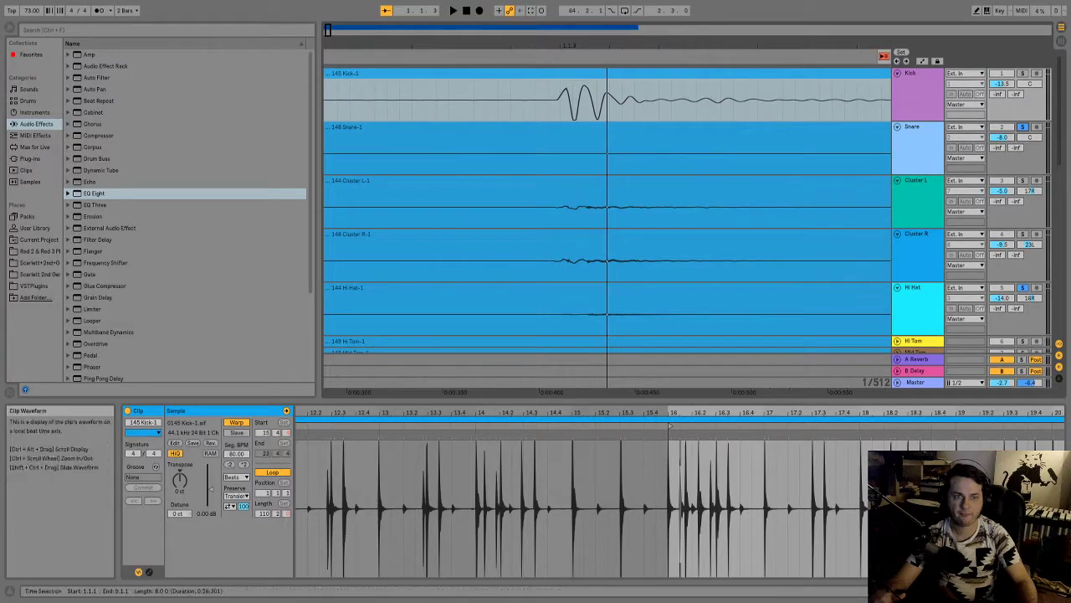
pyautogui.doubleClick(917, 127)
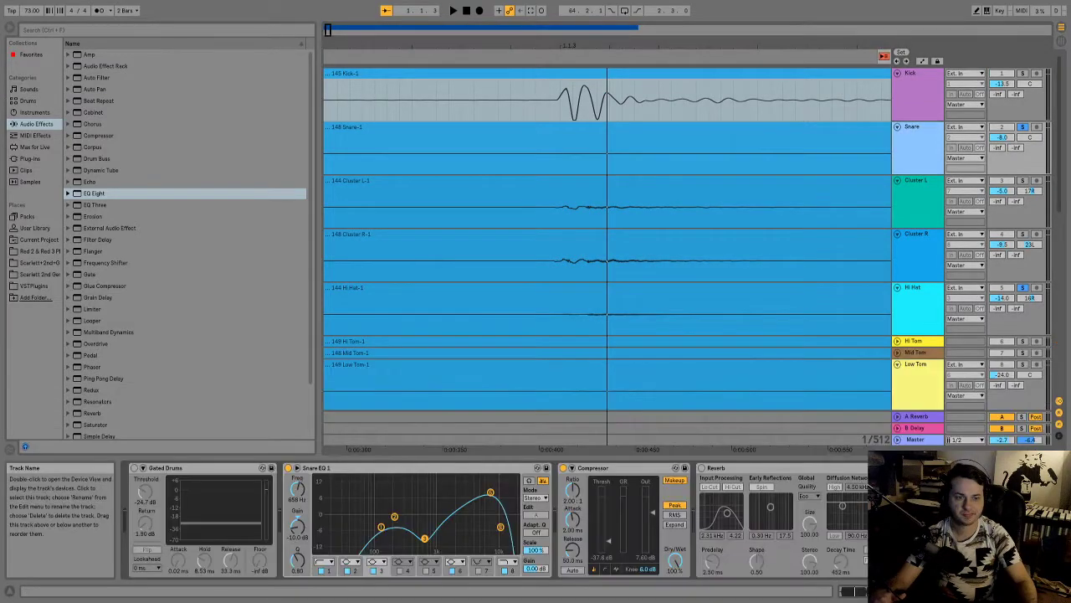
pyautogui.press('space')
pyautogui.press('space')
pyautogui.click(134, 468)
pyautogui.press('space')
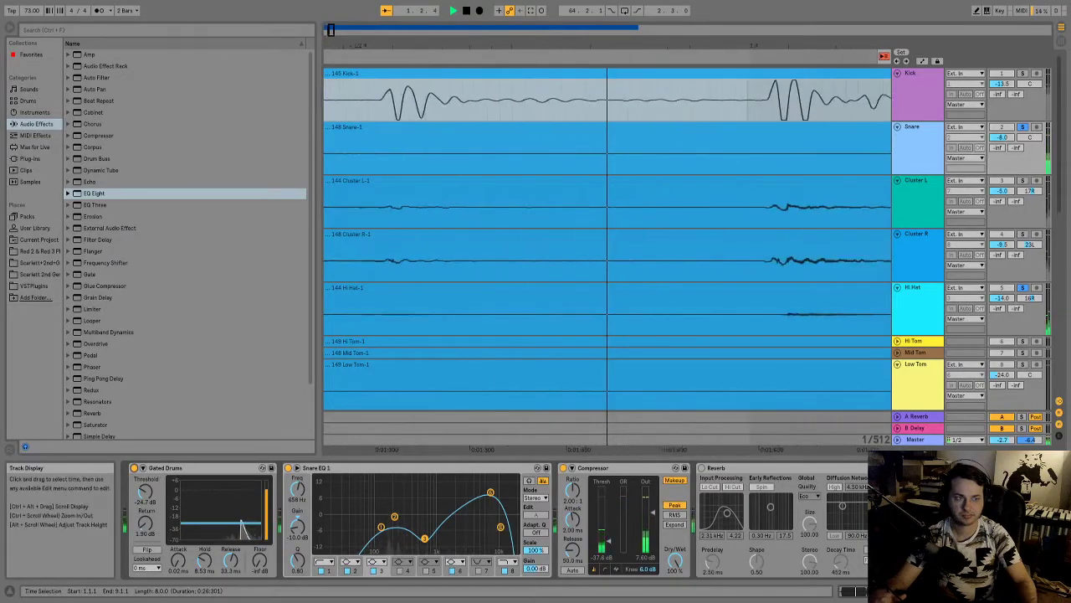
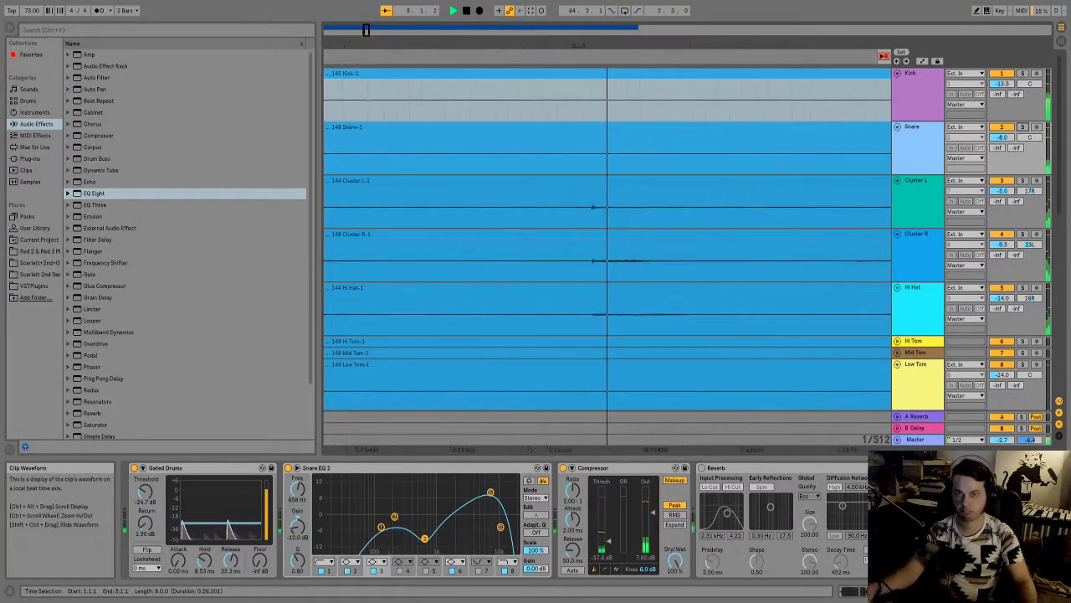
# - Set the song tempo to 76 BPM and play the full mix from the start
pyautogui.press('space')
pyautogui.click(32, 10)
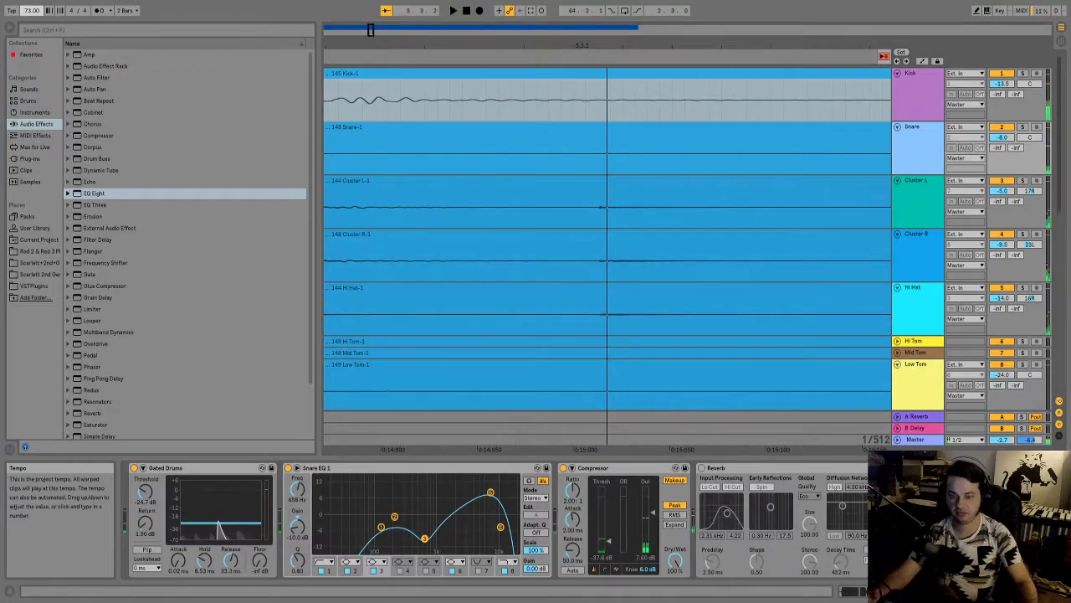
pyautogui.press('space')
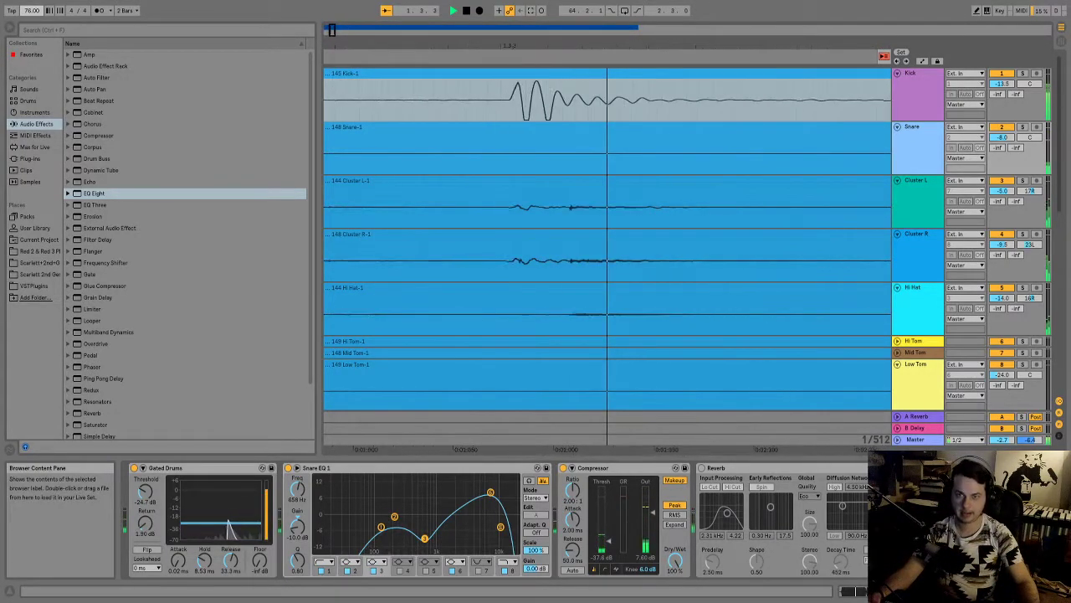
# - Arm track 14, Addictive Keys, in the Session mixer and set its monitoring to Off
pyautogui.press('Tab')
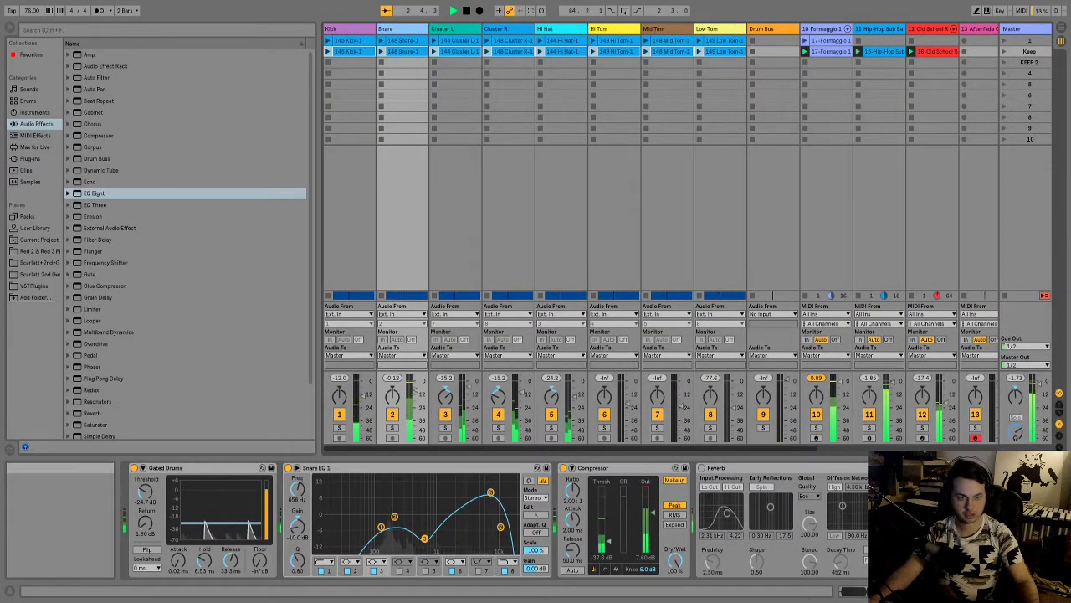
pyautogui.hscroll(3, 661, 235)
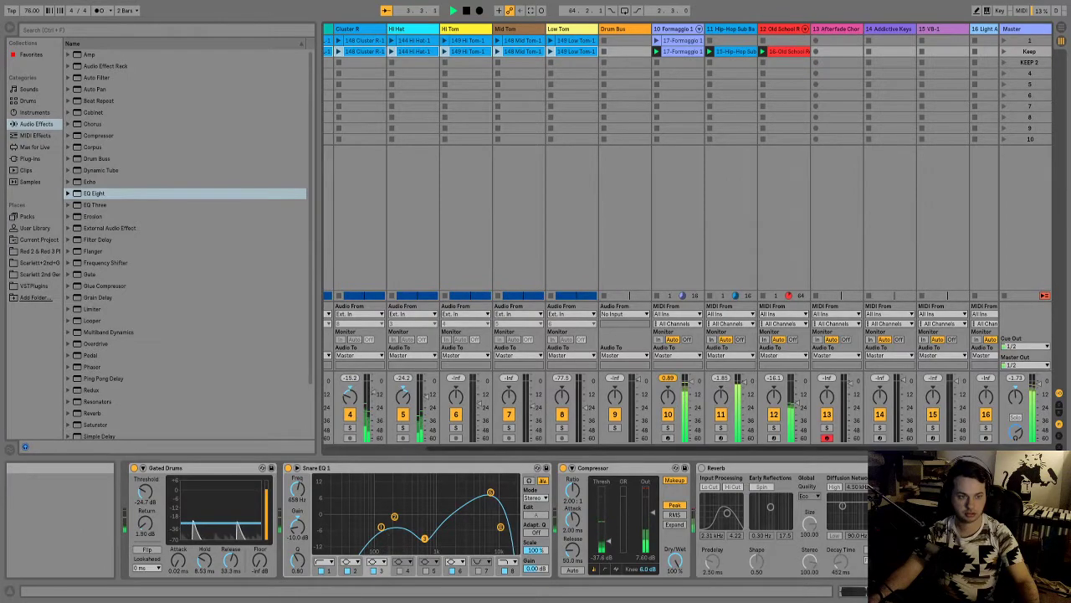
pyautogui.hscroll(2, 653, 235)
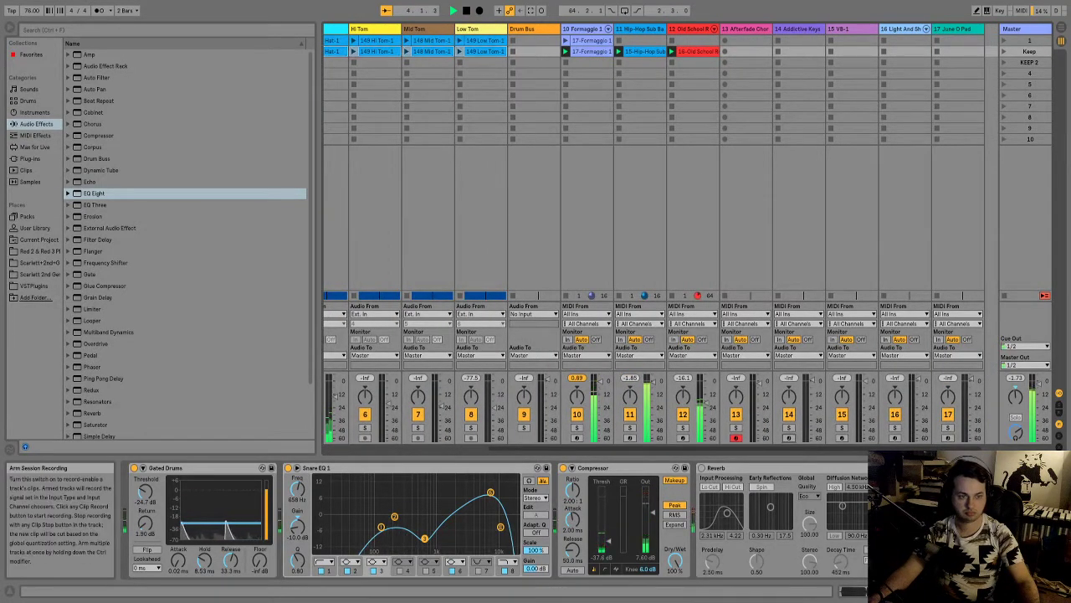
pyautogui.click(788, 437)
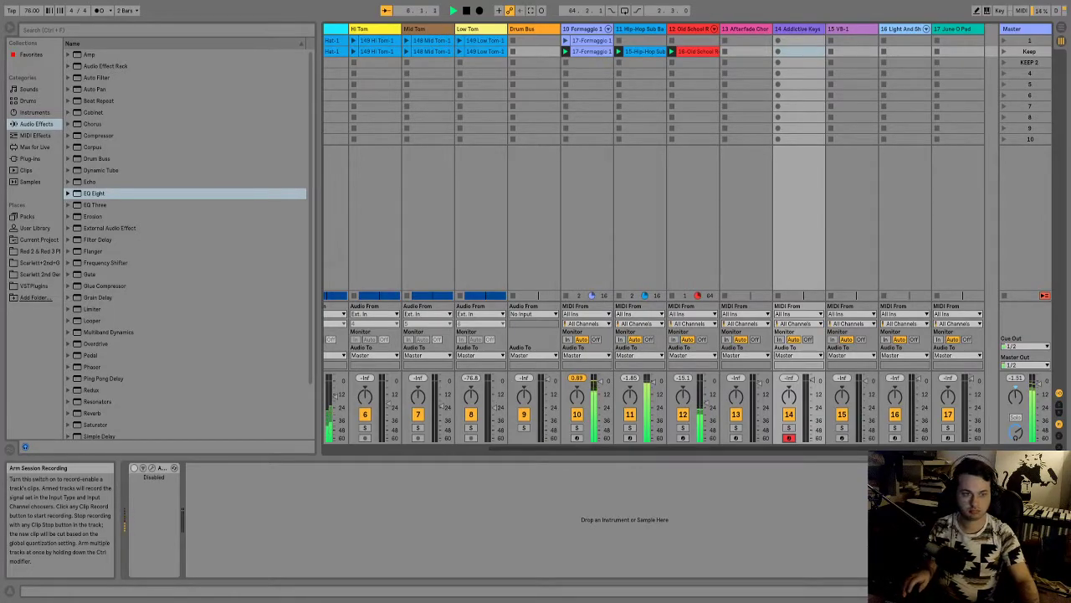
pyautogui.click(779, 339)
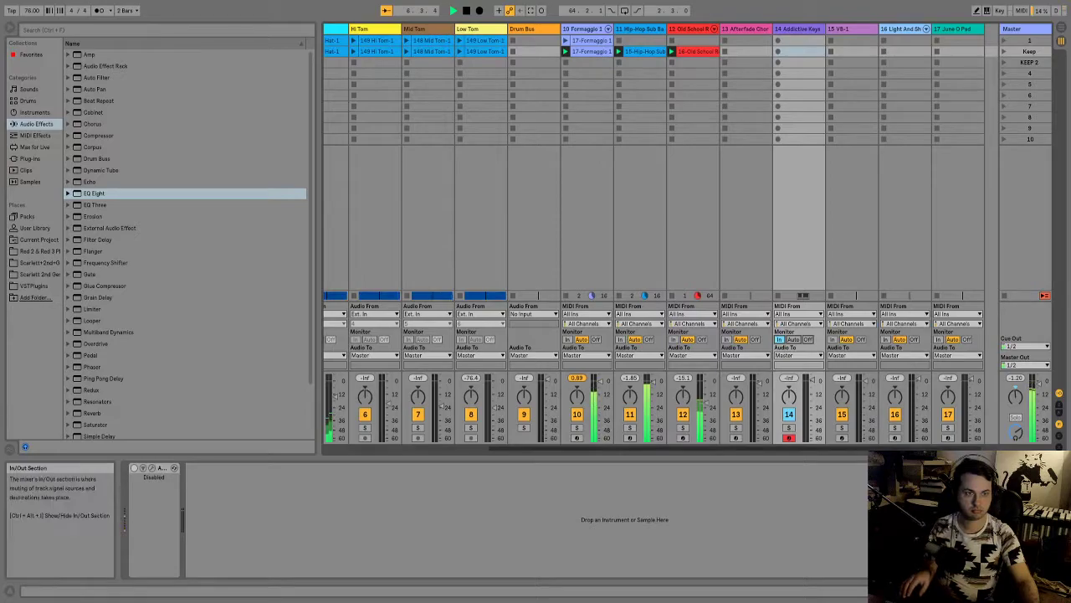
pyautogui.click(807, 338)
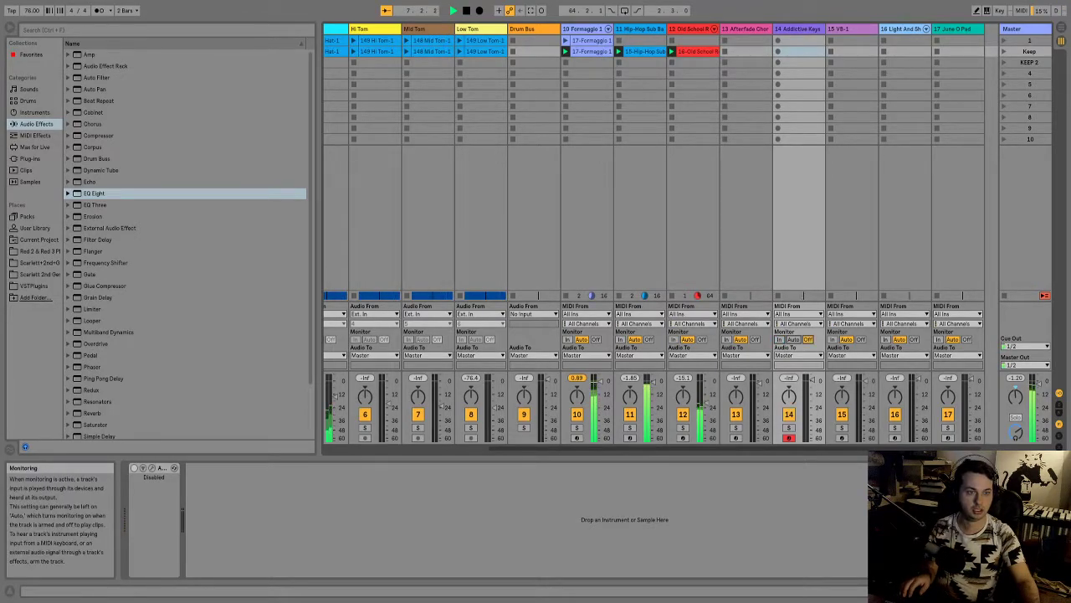
# - Arm track 13, Afterfade Chord, for recording and select track 14, Addictive Keys
pyautogui.click(736, 436)
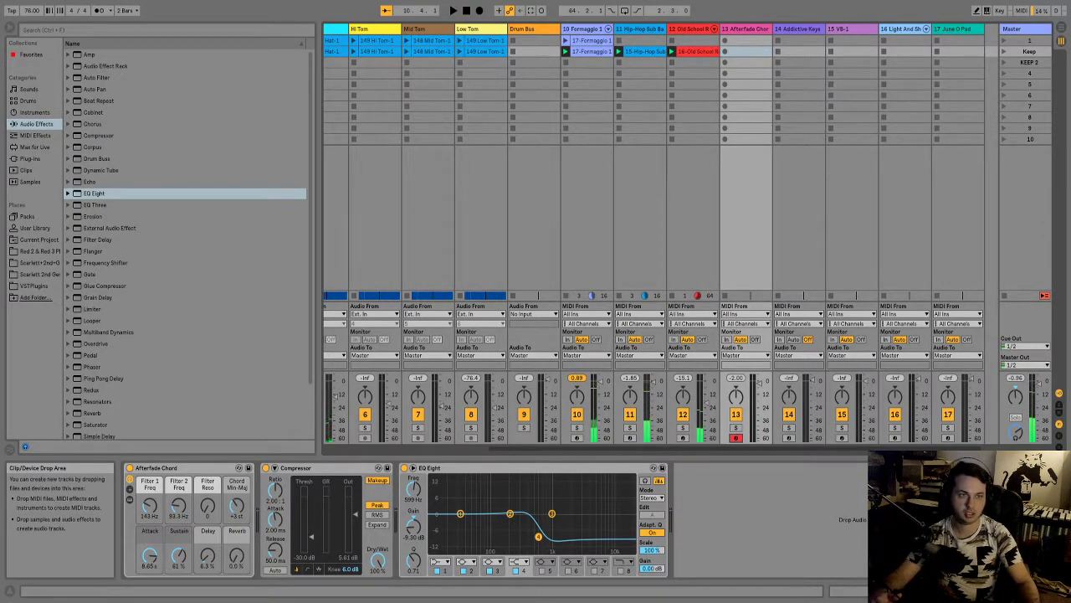
pyautogui.click(797, 29)
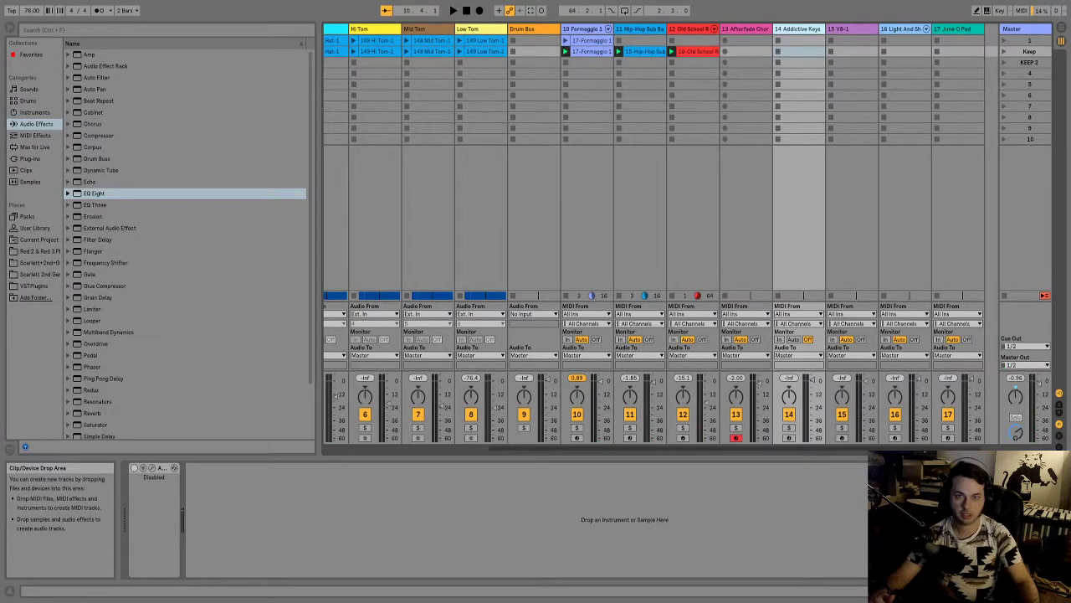
# - Preview the Old School Roads and Organ1 Soft instrument presets, and collapse the Electric Piano & Keys and Instrument Rack Bass folders
pyautogui.click(34, 113)
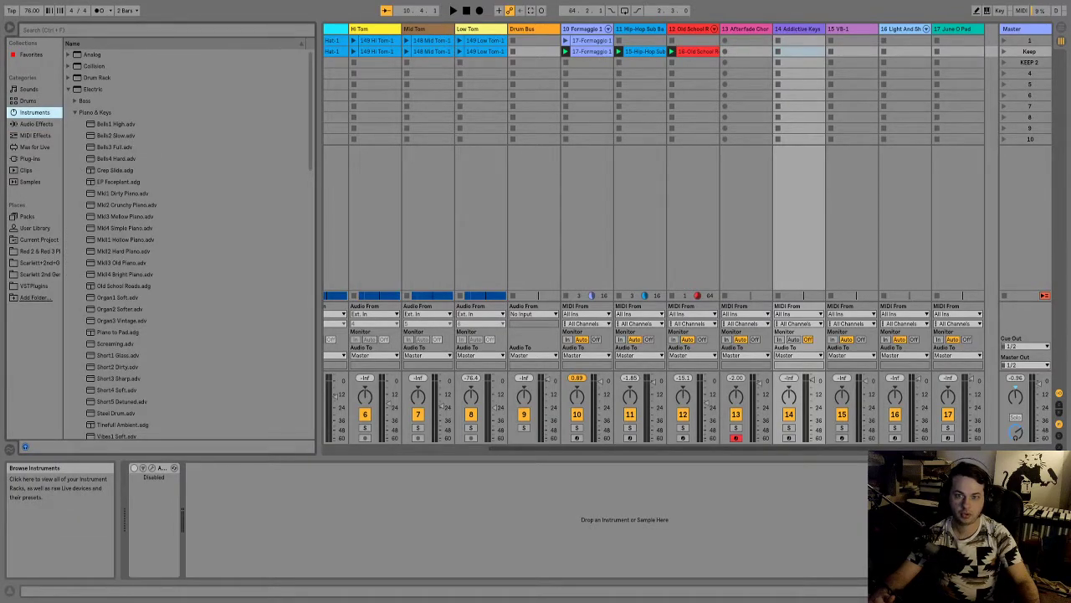
pyautogui.click(123, 285)
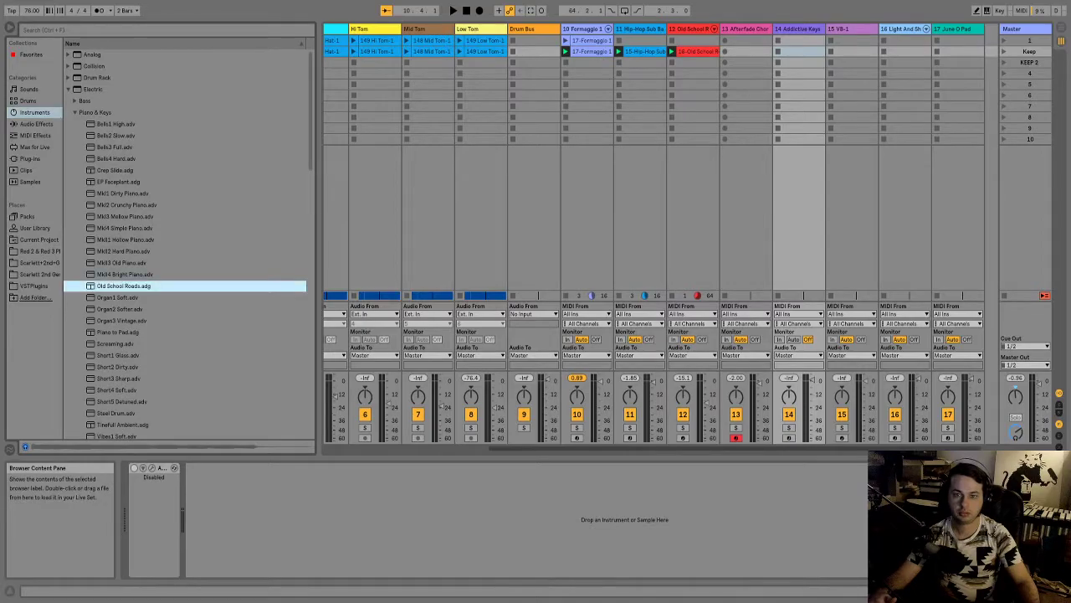
pyautogui.click(117, 297)
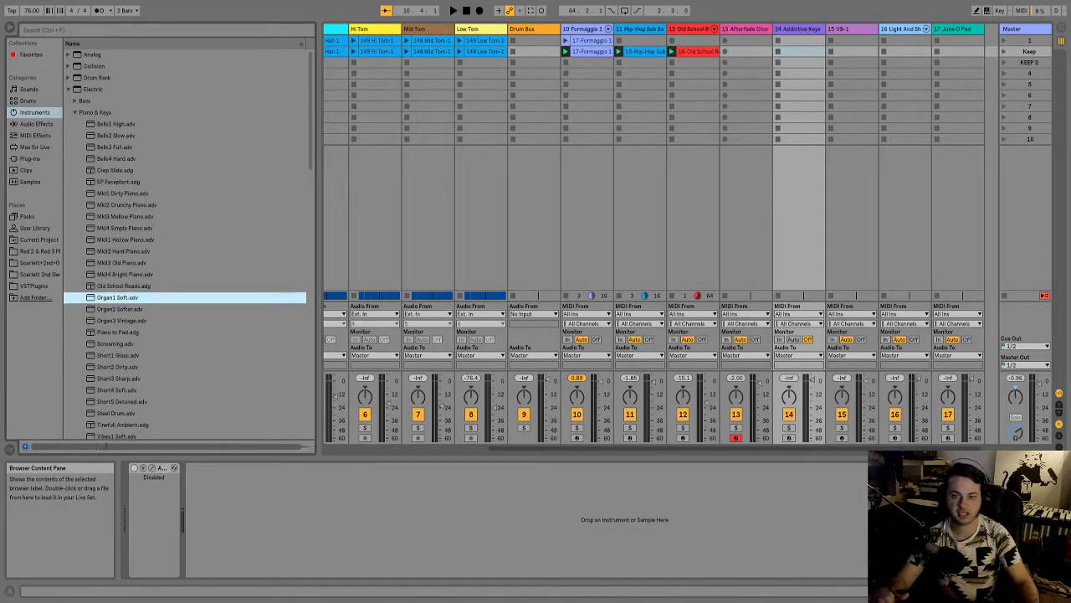
pyautogui.click(74, 112)
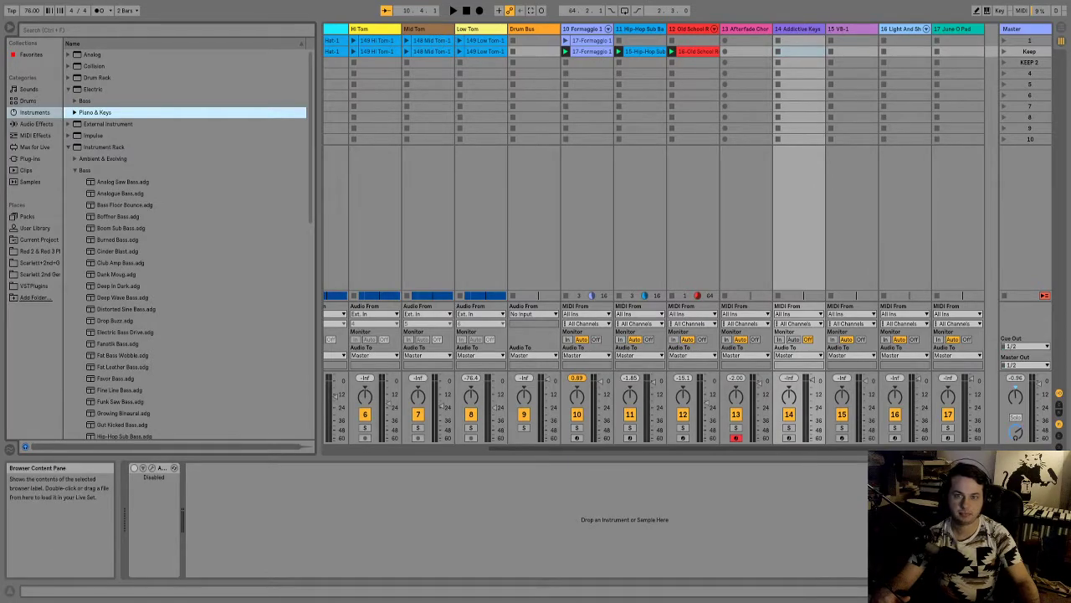
pyautogui.click(85, 170)
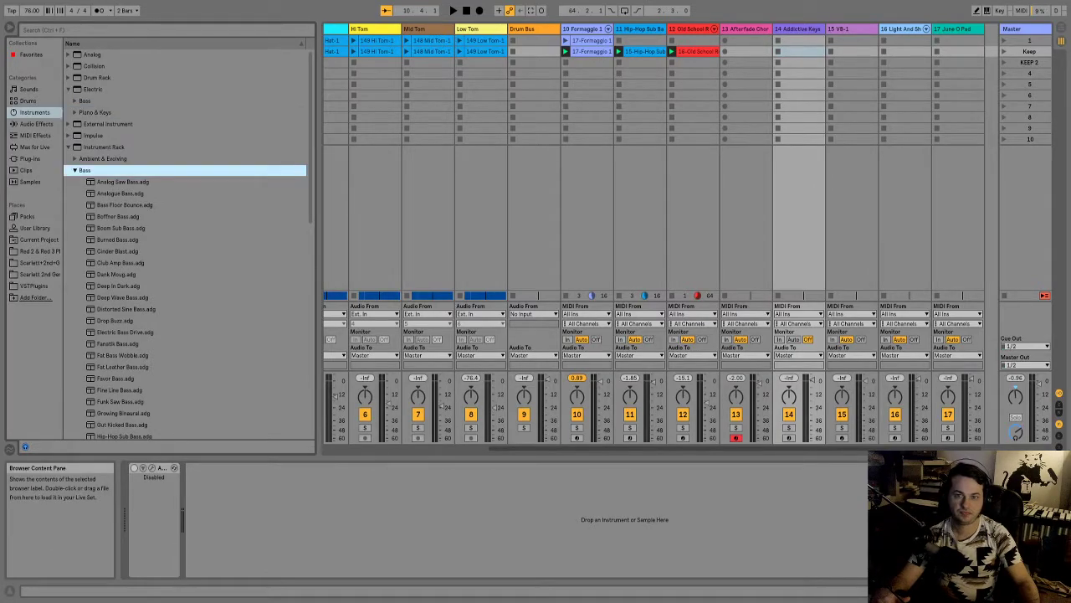
pyautogui.press('Left')
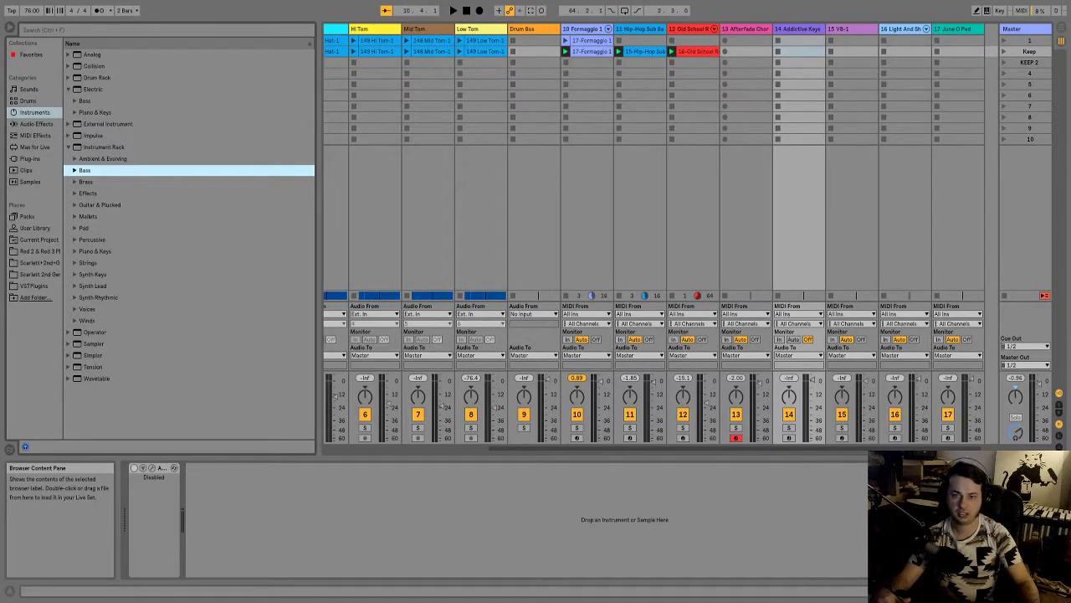
# - Expand the Instrument Rack's Pad presets and preview A Snow Pad and Abilene Winter Pad
pyautogui.click(84, 228)
pyautogui.click(116, 216)
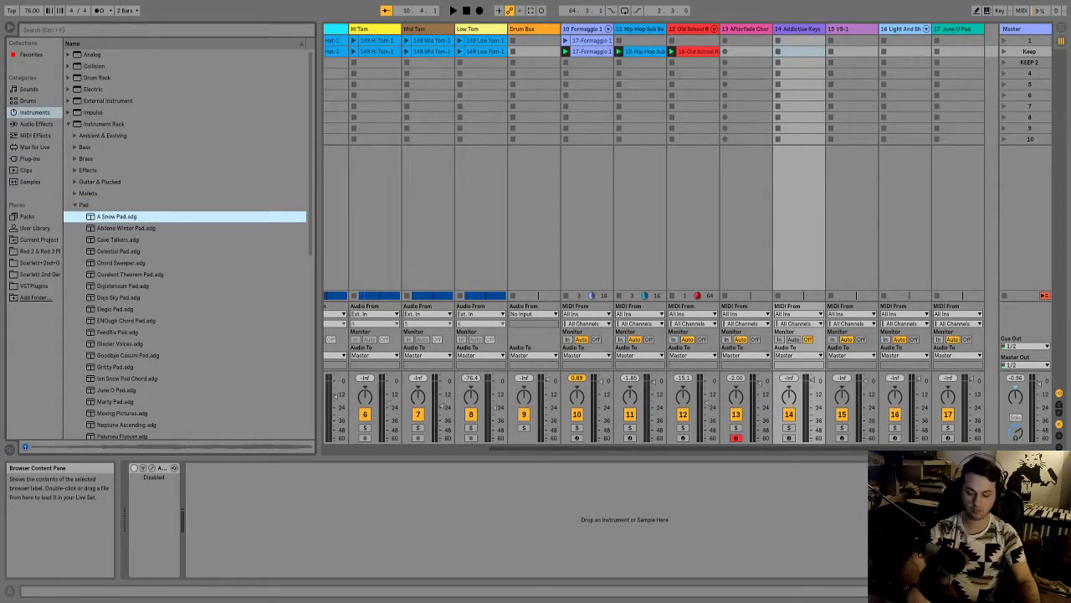
pyautogui.press('Down')
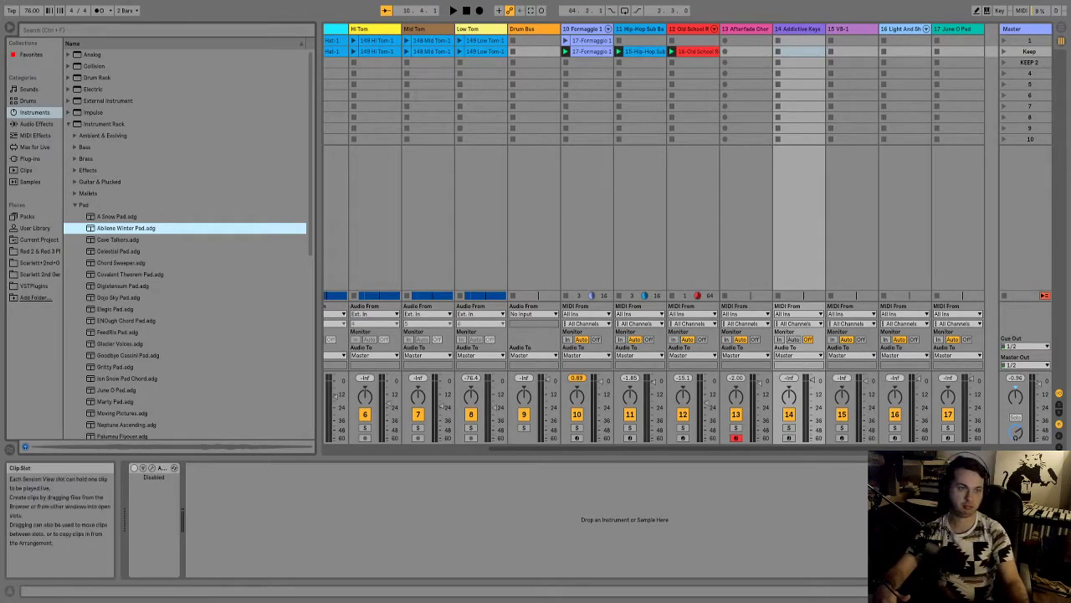
# - Launch the Keep scene and audition the pad presets from Cave Talkers through ENOugh Chord Pad over it
pyautogui.click(1004, 52)
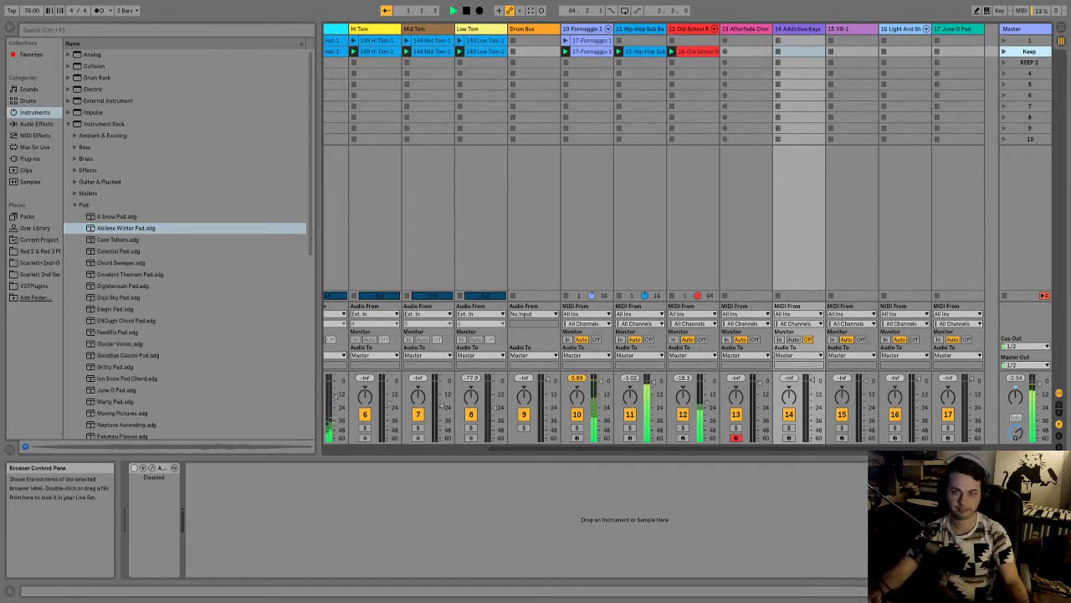
pyautogui.click(117, 239)
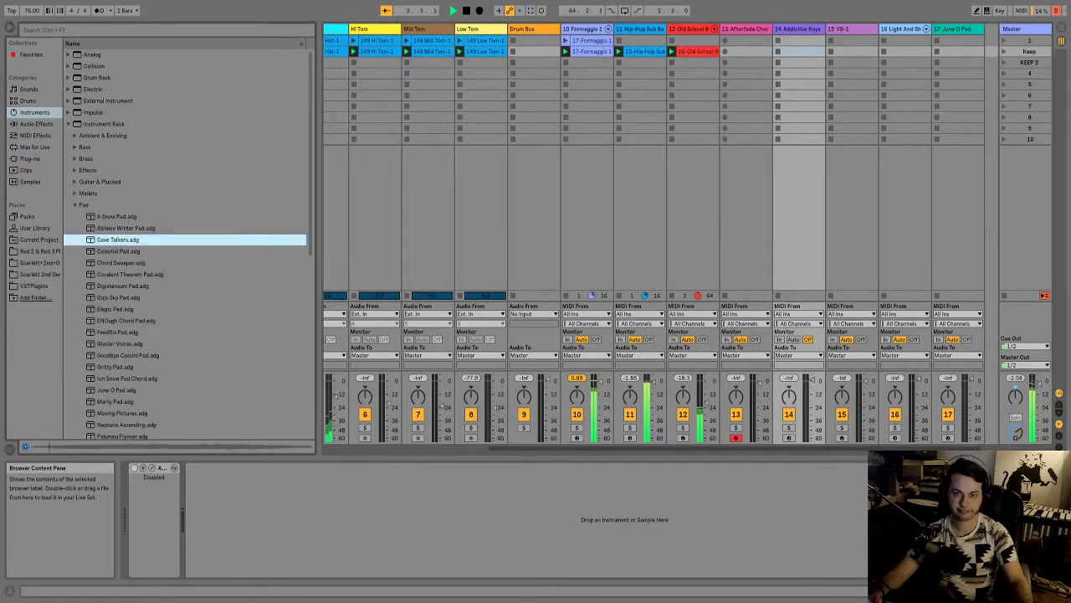
pyautogui.press('Down')
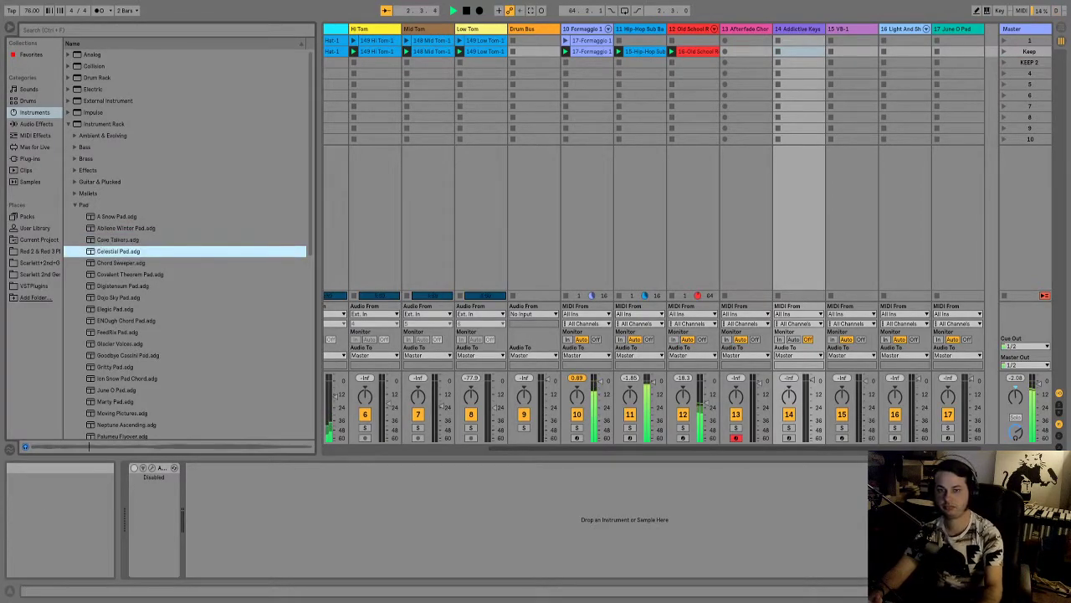
pyautogui.press('Down')
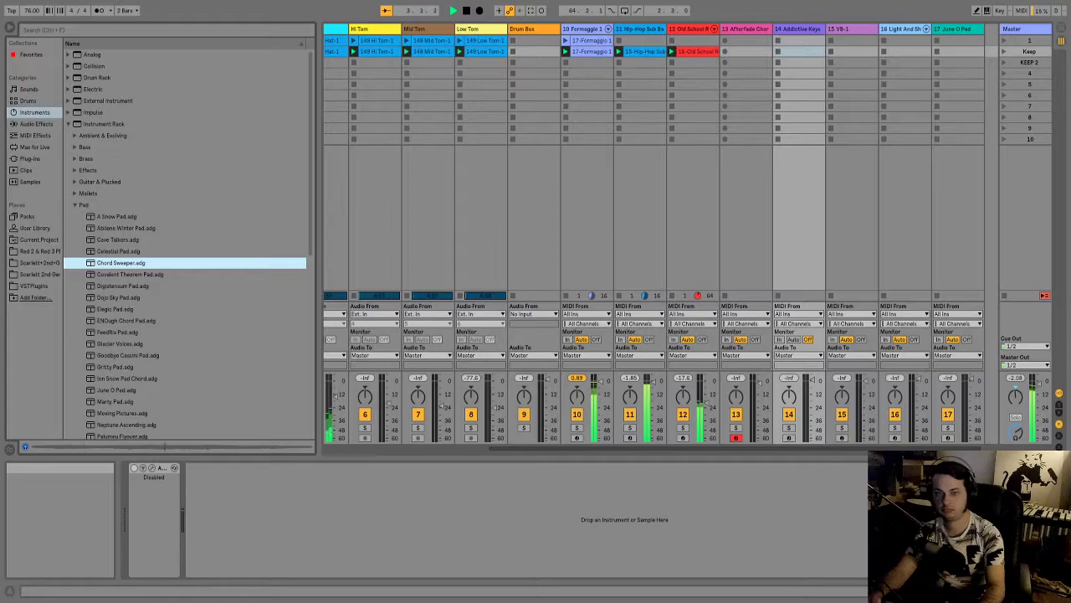
pyautogui.press('Down')
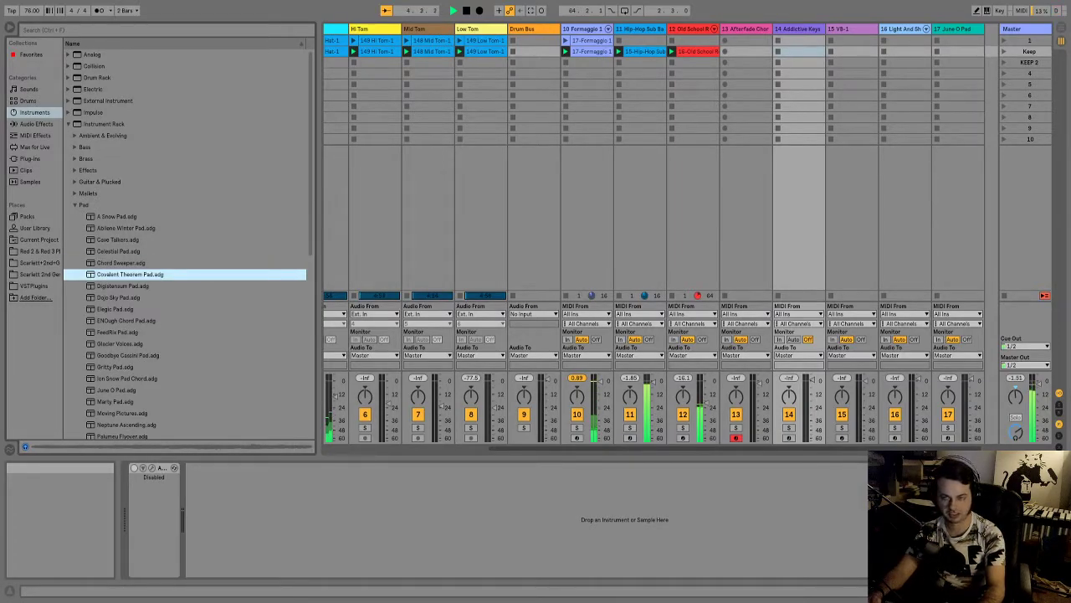
pyautogui.press('Down')
pyautogui.press('Down')
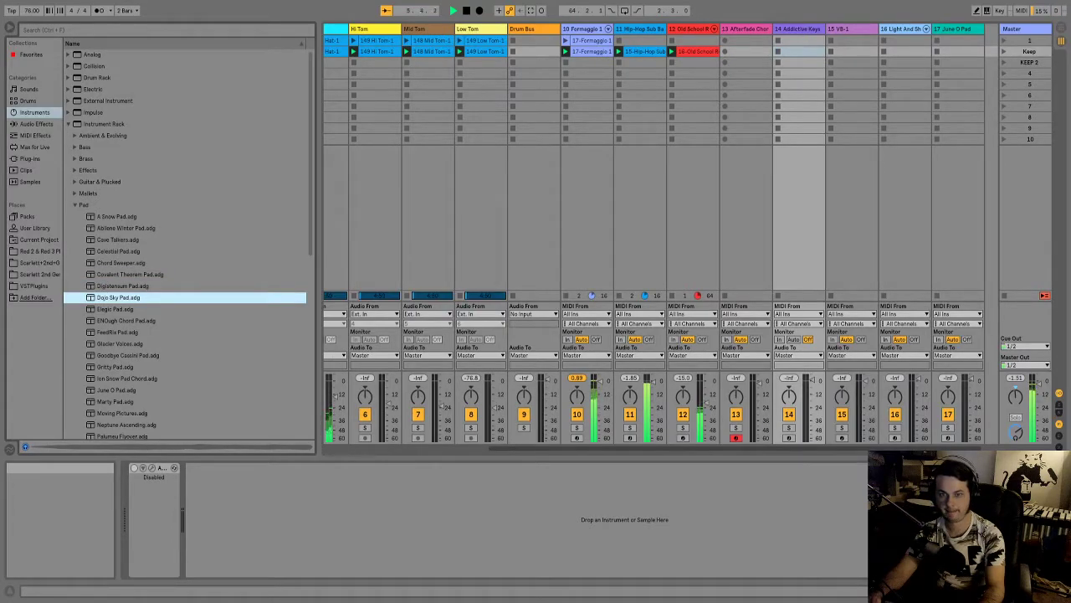
pyautogui.press('Down')
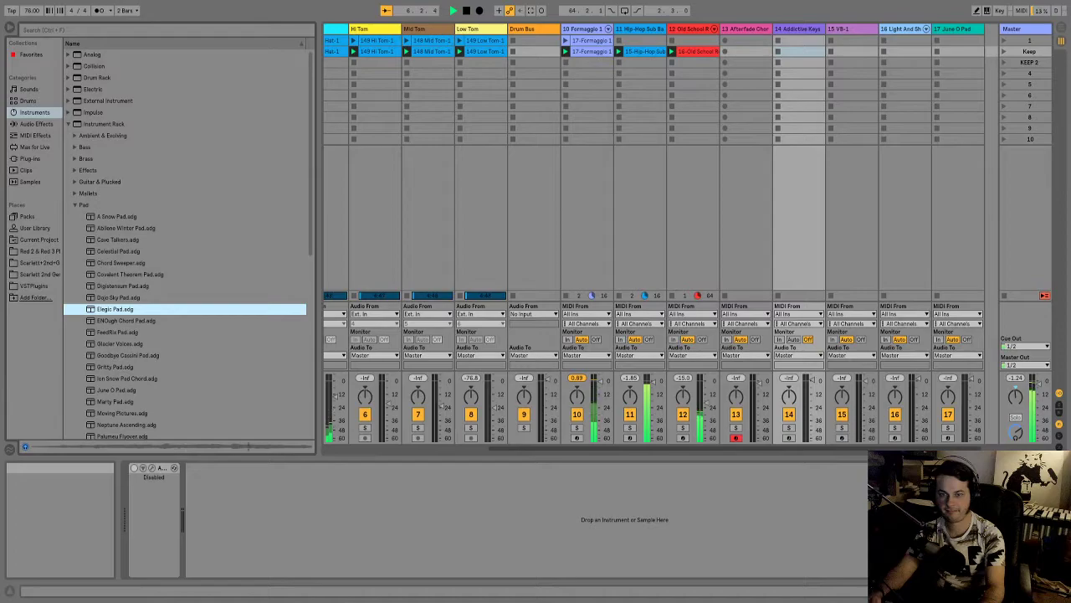
pyautogui.press('Down')
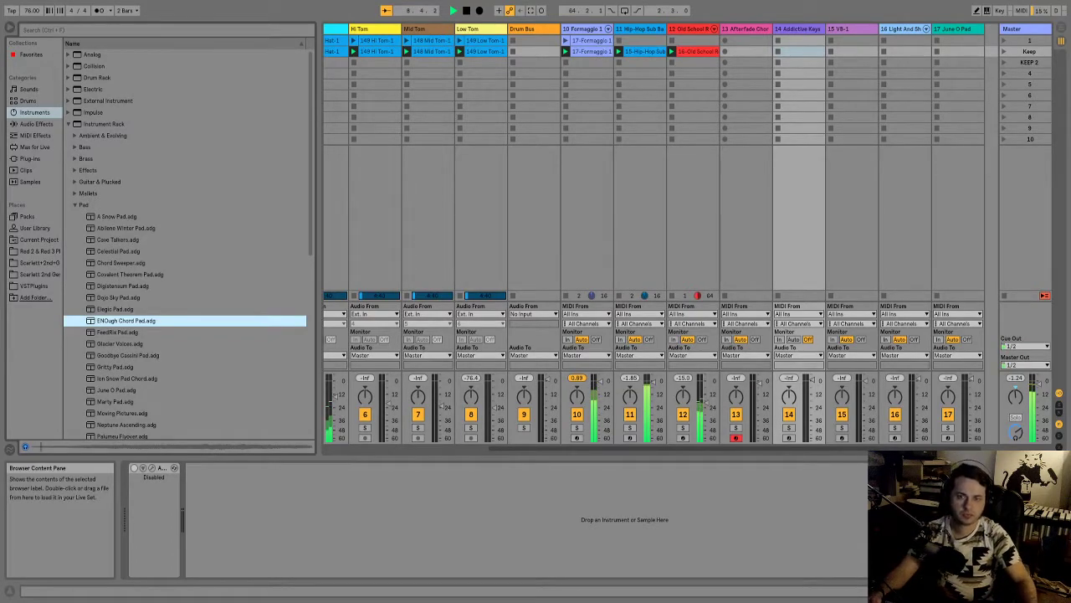
# - Load ENOugh Chord Pad onto track 14, set its Min-Maj Chord macro to +3 st, and restart playback
pyautogui.press('Return')
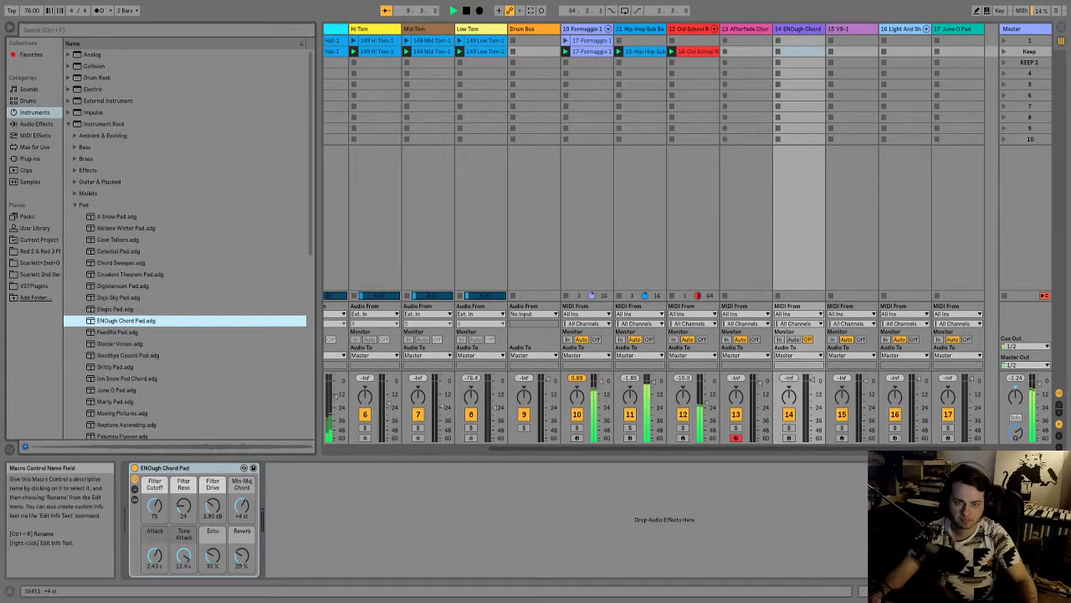
pyautogui.click(241, 506)
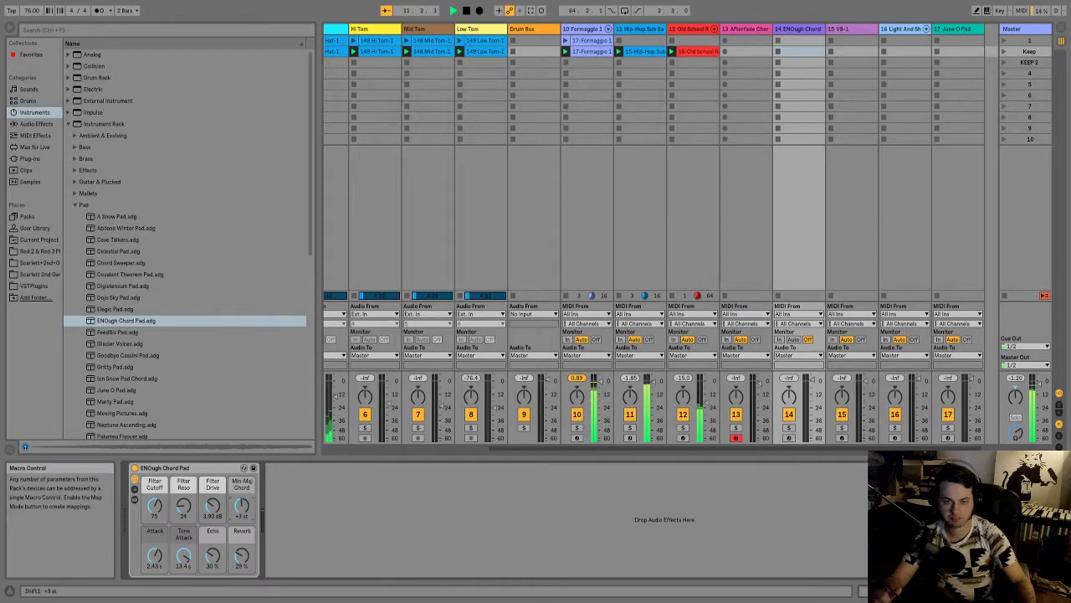
pyautogui.press('space')
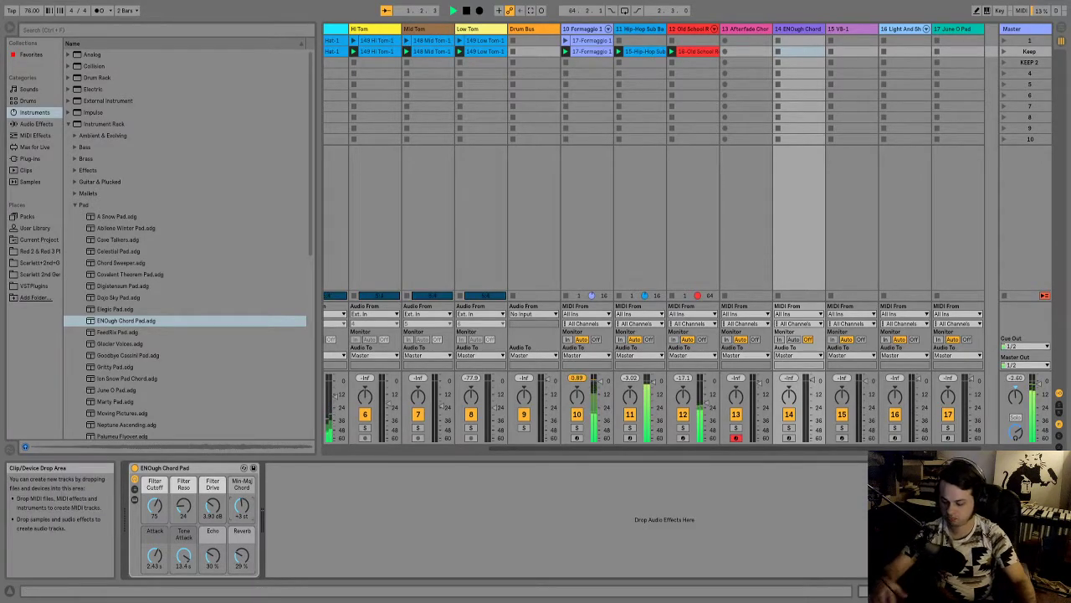
# - Arm track 14 with monitoring set to In, and set the pad's Filter Reso to 17 during playback
pyautogui.click(788, 437)
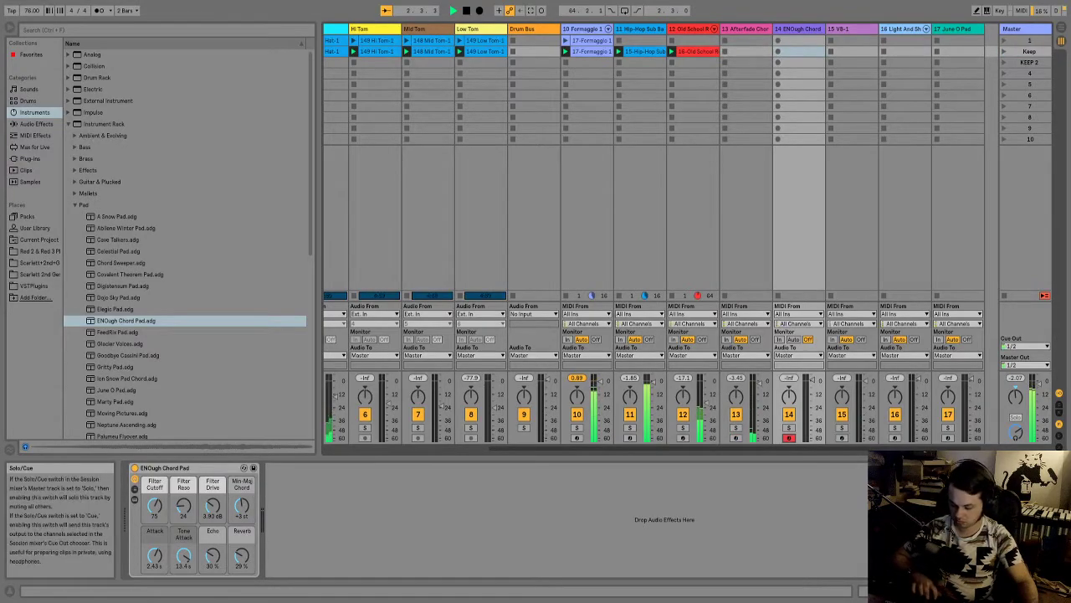
pyautogui.click(779, 339)
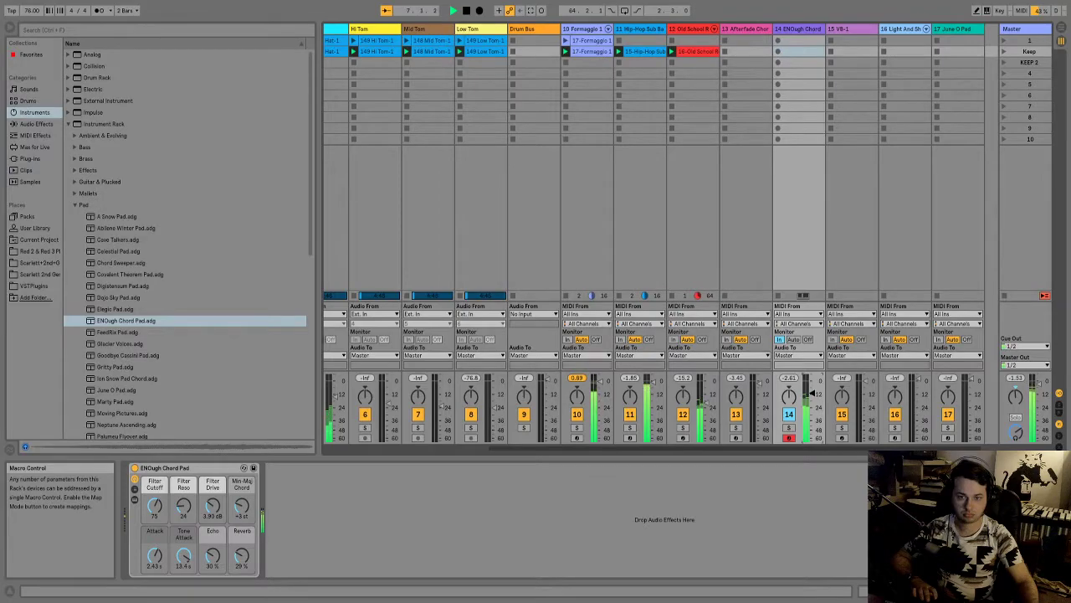
pyautogui.moveTo(184, 505); pyautogui.dragTo(183, 490)
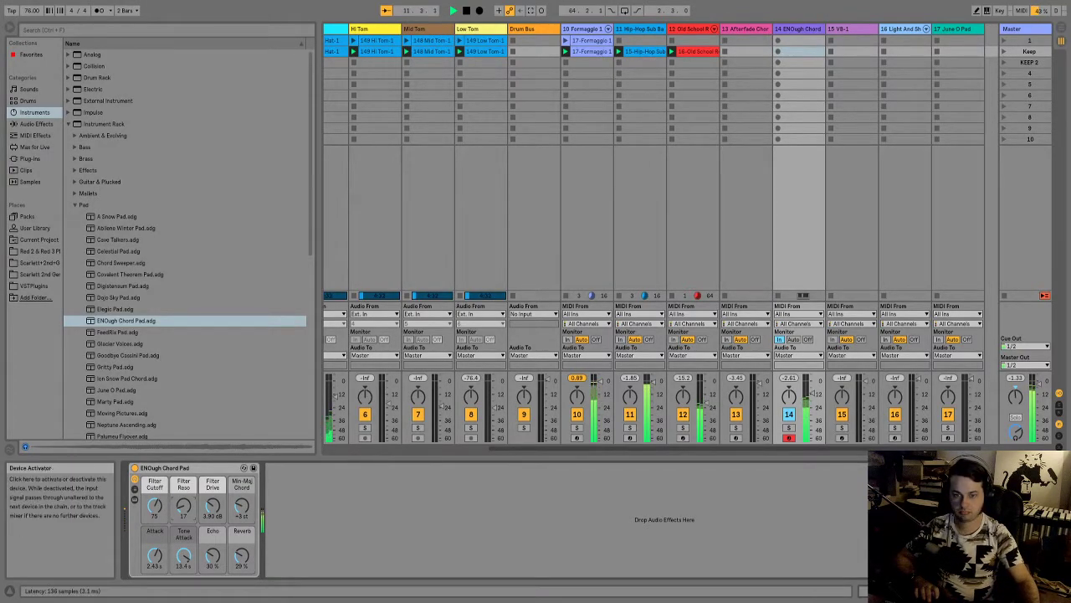
pyautogui.press('space')
# - Audition more pad presets, from FeedRix Pad down to Neptune Ascending, with playback stopped
pyautogui.click(117, 332)
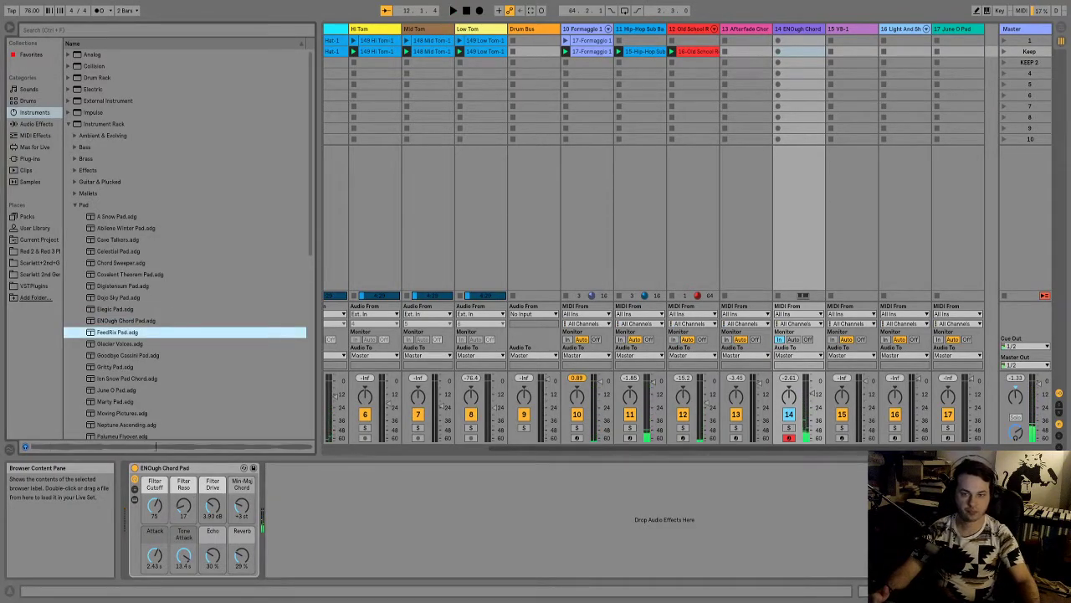
pyautogui.press('Down')
pyautogui.press('Down')
pyautogui.press('Down')
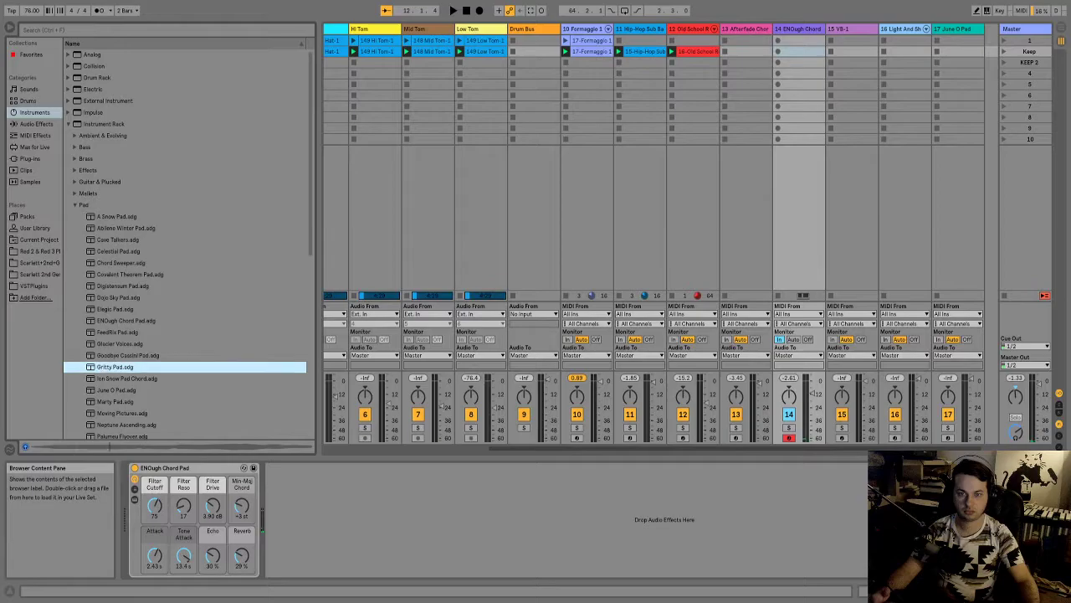
pyautogui.press('Down')
pyautogui.press('Down')
pyautogui.press('Down')
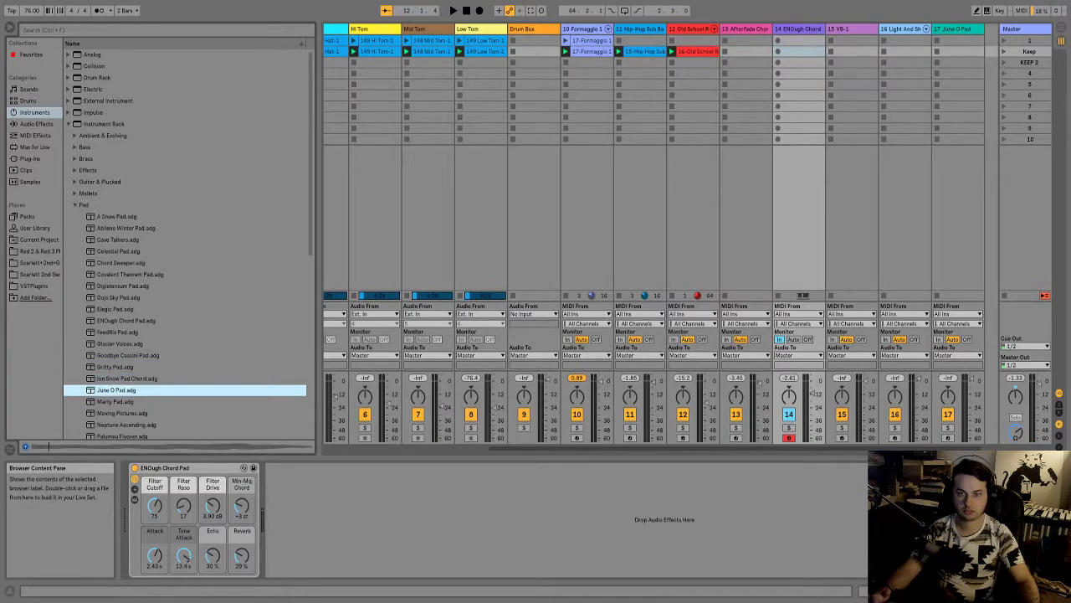
pyautogui.press('Down')
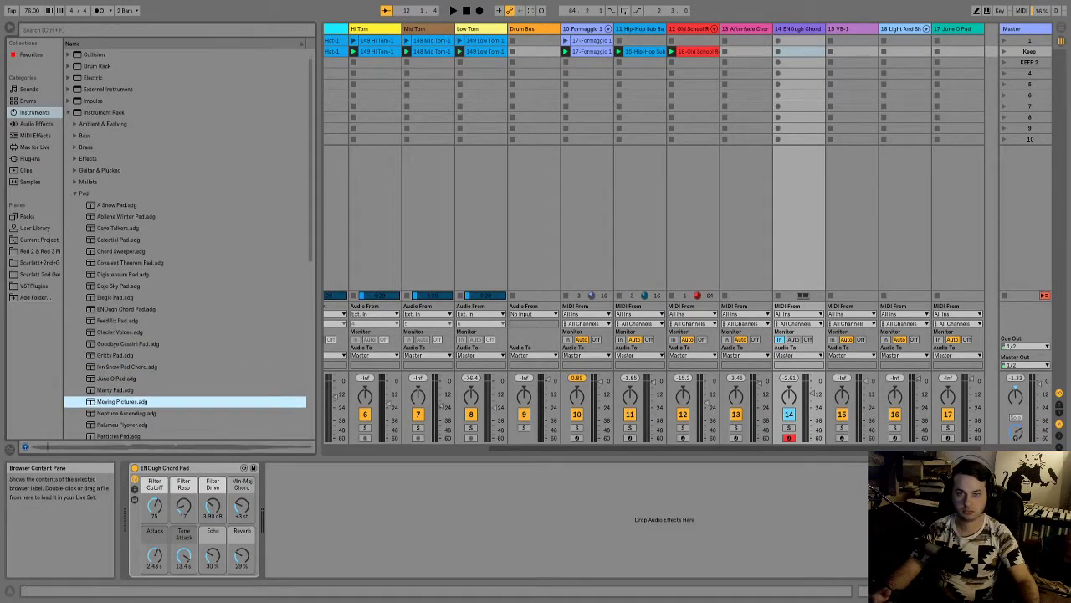
pyautogui.press('Down')
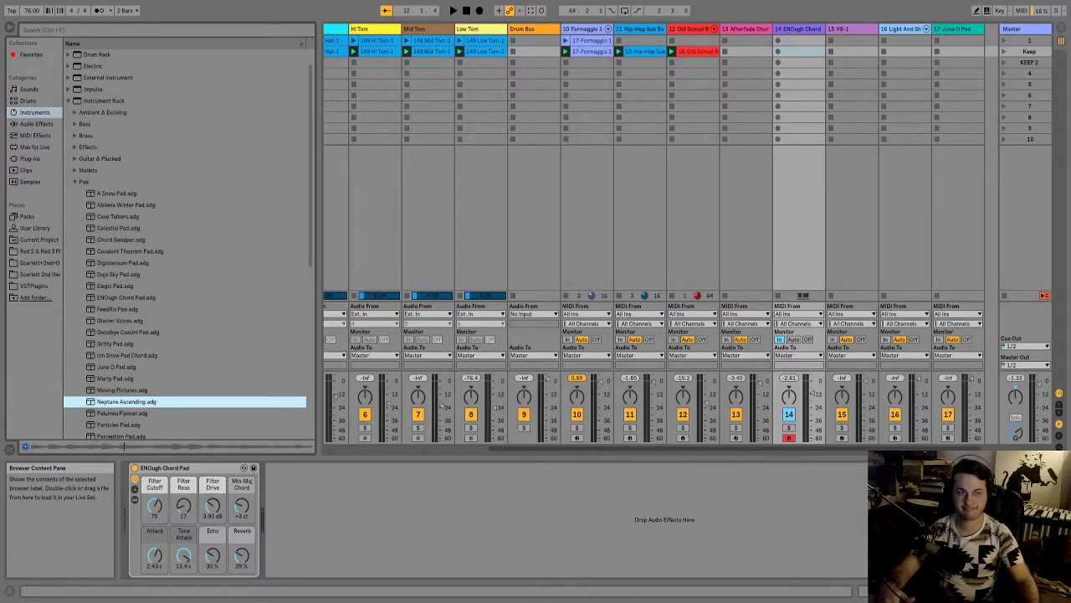
# - Play the opening of the mix and check the Neptune Ascending preset against it
pyautogui.press('space')
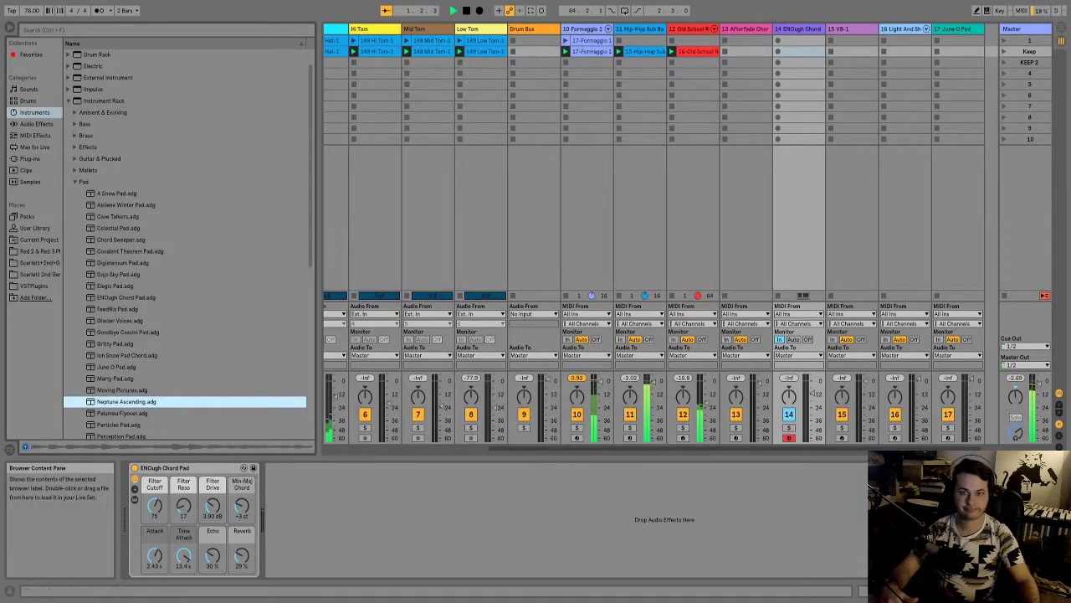
pyautogui.press('Up')
pyautogui.press('Down')
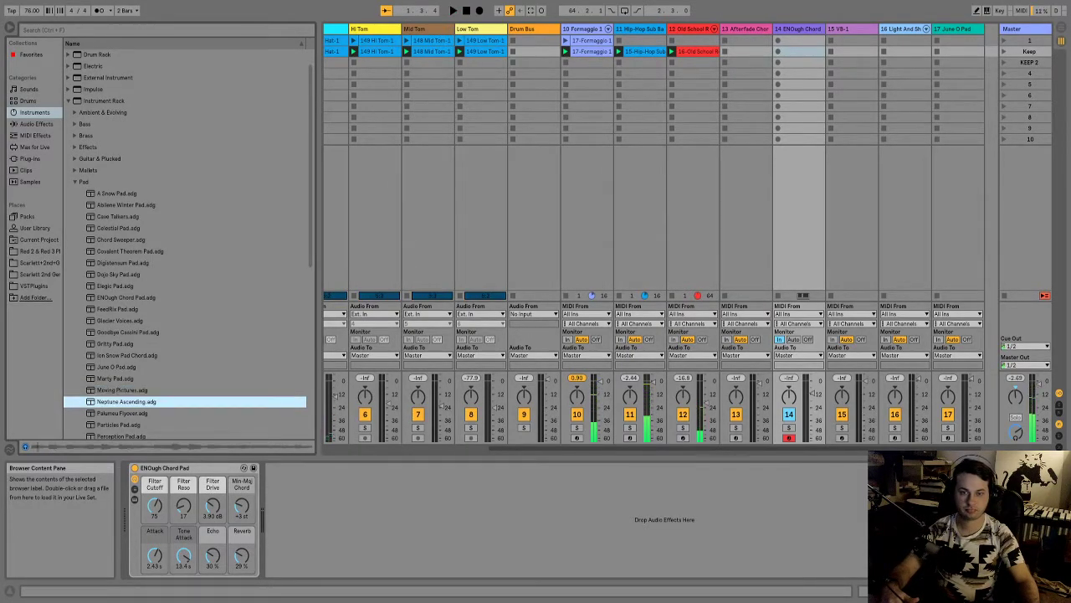
pyautogui.press('space')
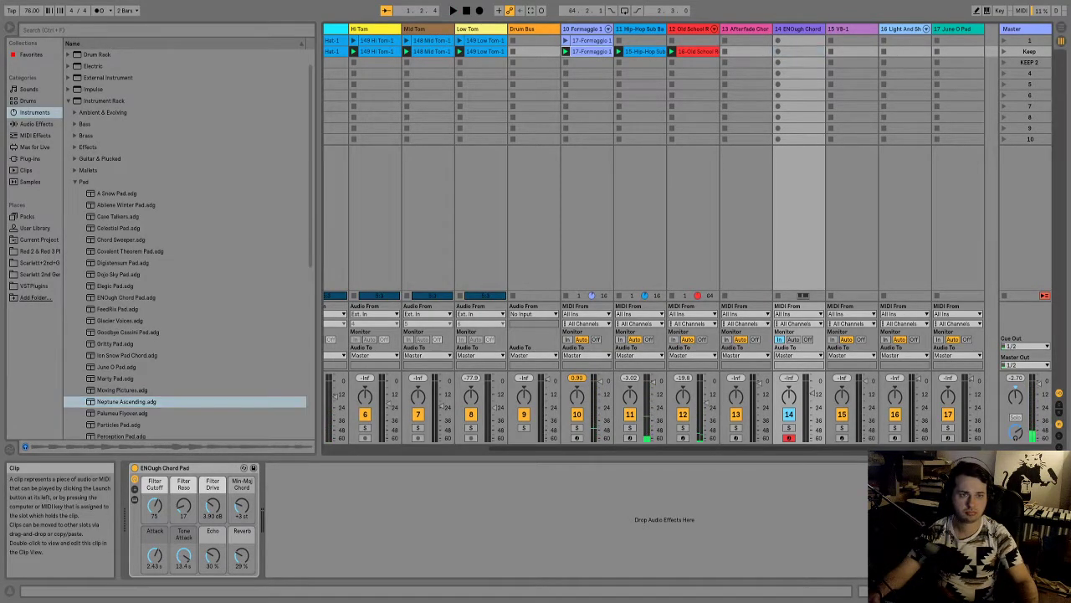
# - Open track 10's Formaggio clip in the Keep scene and move the kick note at 1.2.3 to 1.2.1 on the E-Perc VocoderBeat 1 row
pyautogui.doubleClick(592, 51)
pyautogui.click(382, 444)
pyautogui.press('space')
pyautogui.press('space')
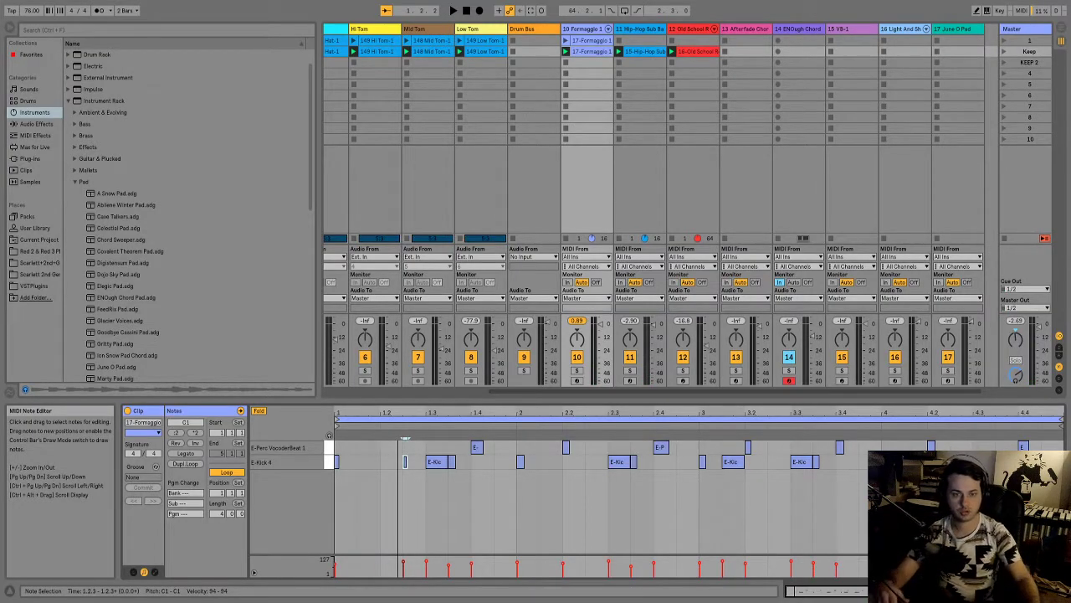
pyautogui.moveTo(403, 461)
pyautogui.mouseDown()
pyautogui.moveTo(388, 461)
pyautogui.moveTo(389, 447)
pyautogui.mouseUp()
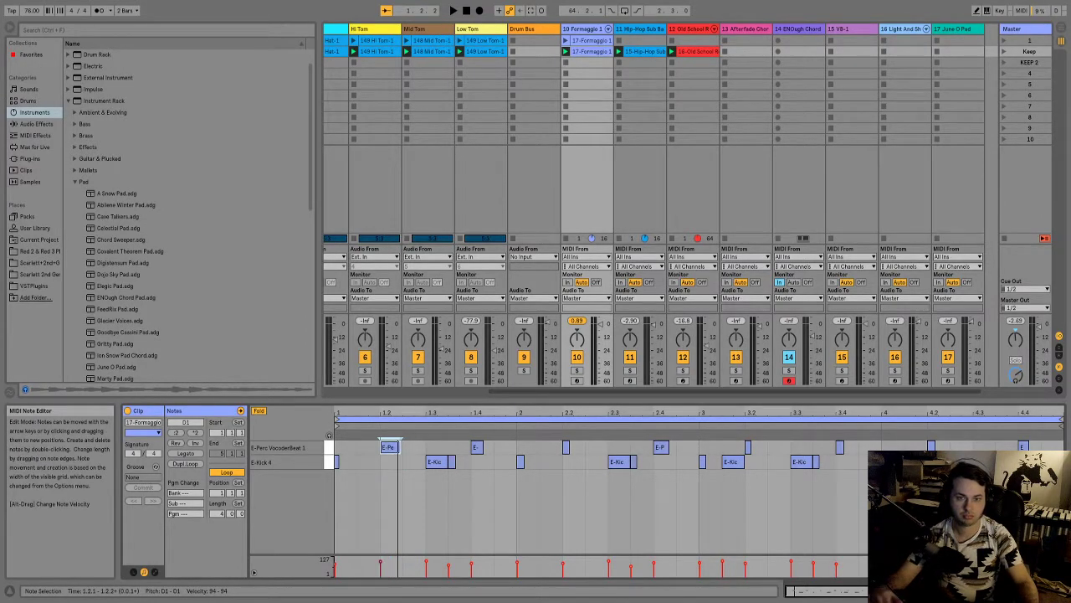
# - Nudge the E-Perc VocoderBeat 1 note at beat 1.2 slightly later than the grid, replaying the opening to judge its timing
pyautogui.press('space')
pyautogui.press('space')
pyautogui.press('+')
pyautogui.press('+')
pyautogui.hotkey('alt', 'Right')
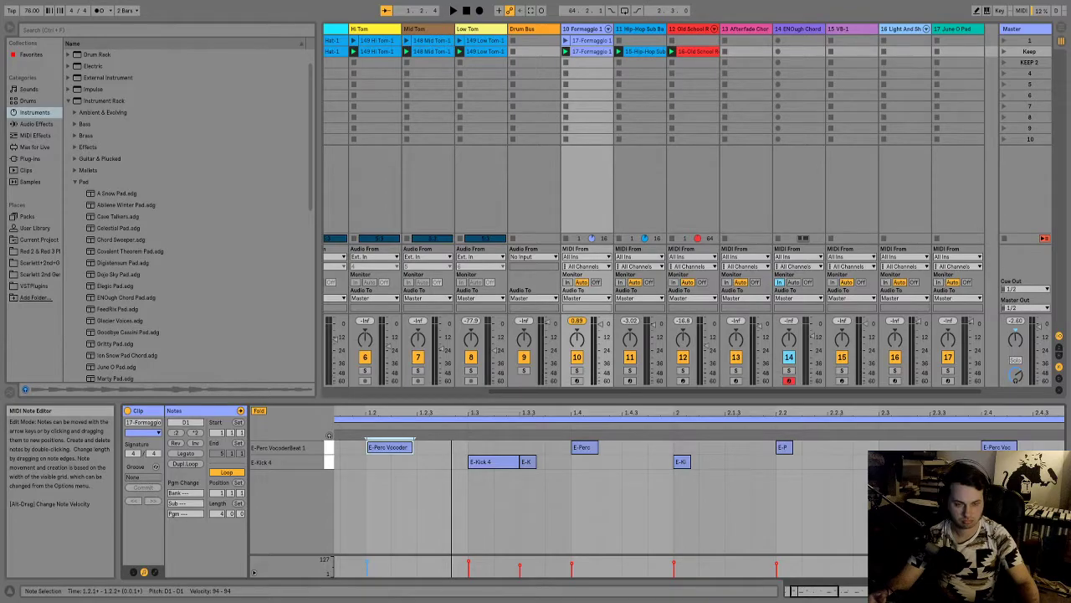
pyautogui.press('space')
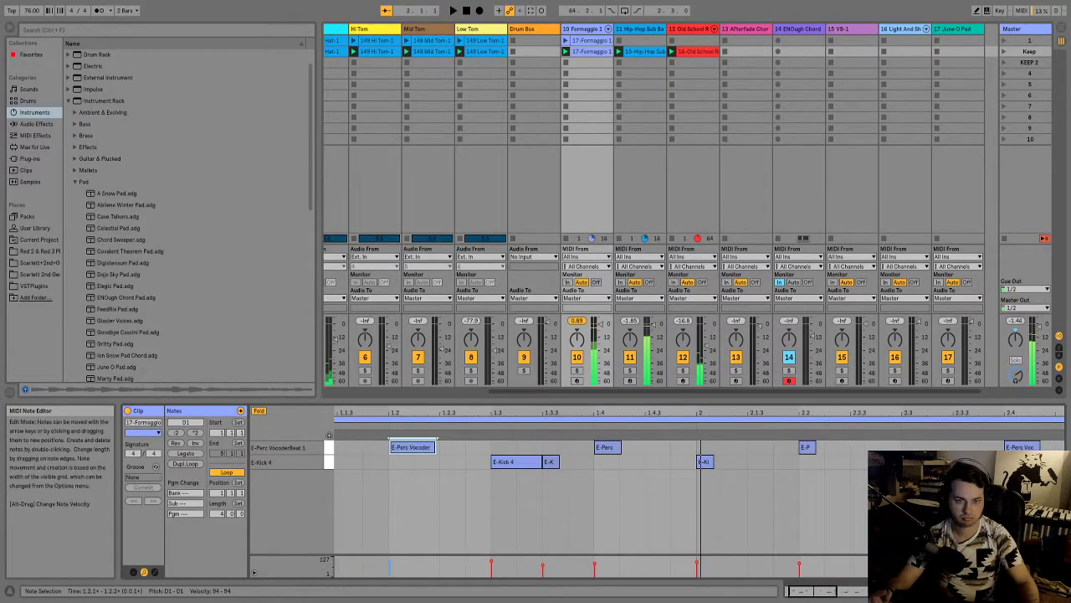
pyautogui.scroll(2, 402, 447)
pyautogui.hotkey('alt', 'Right')
pyautogui.press('space')
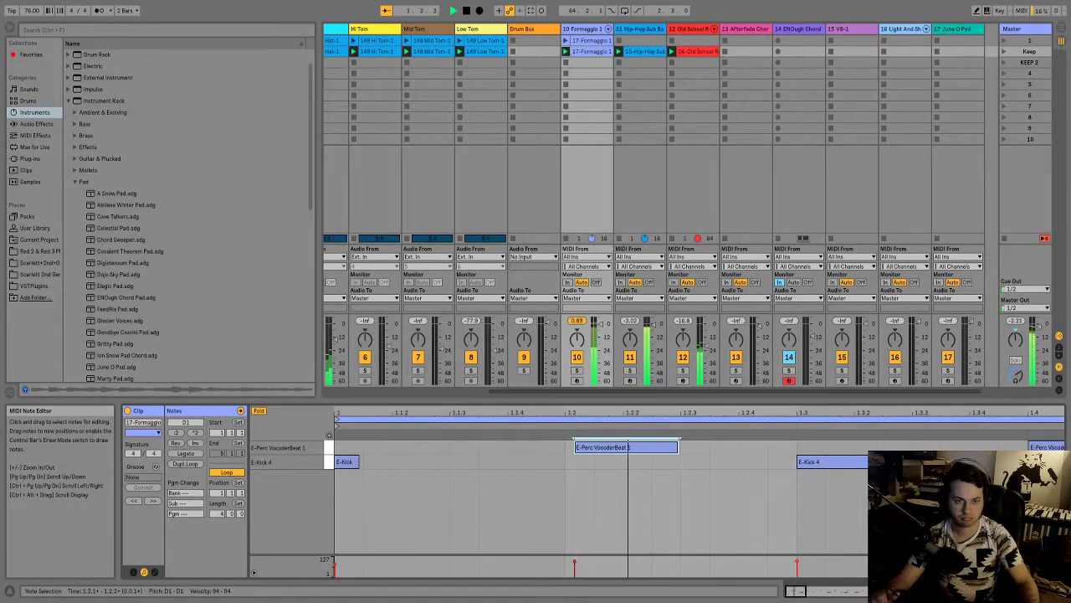
# - Return playback from the session clips to the arrangement and play the opening bars of the recorded drum tracks
pyautogui.press('-')
pyautogui.press('-')
pyautogui.press('-')
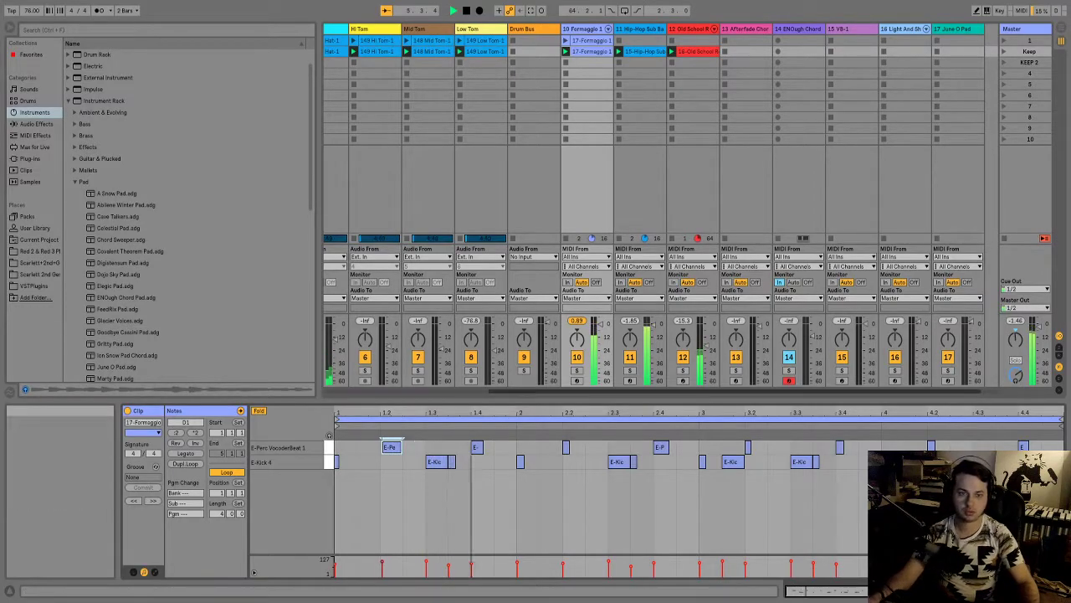
pyautogui.press('Tab')
pyautogui.press('space')
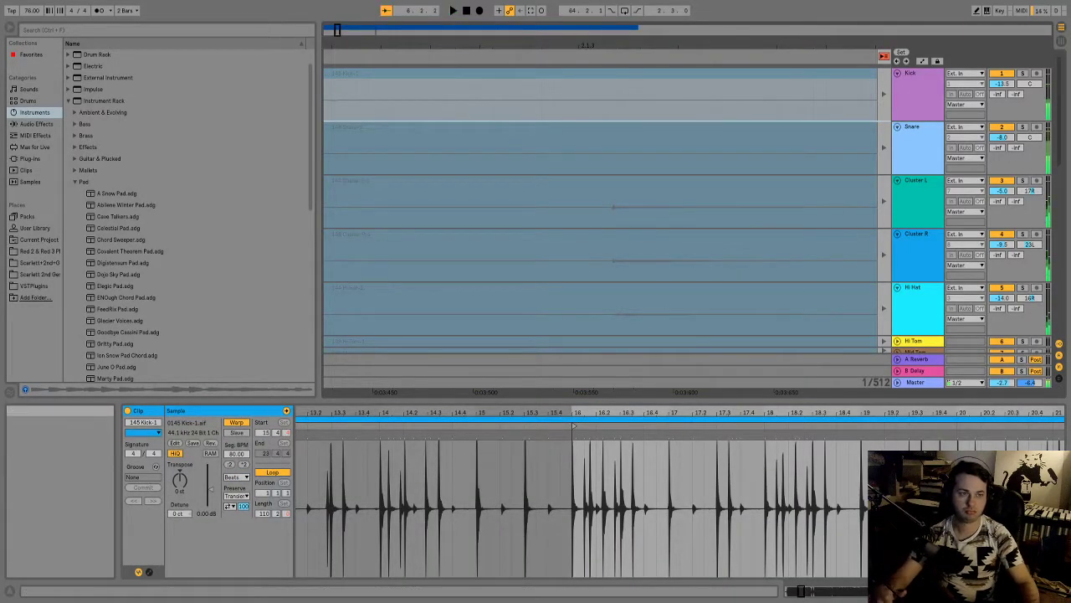
pyautogui.click(884, 57)
pyautogui.click(452, 10)
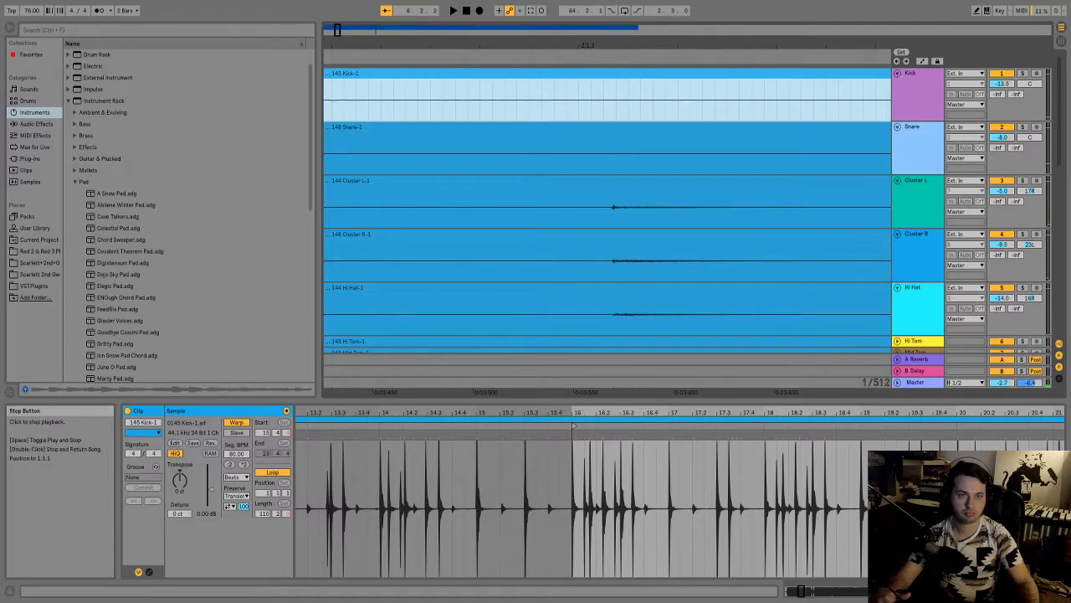
pyautogui.scroll(-10, 428, 234)
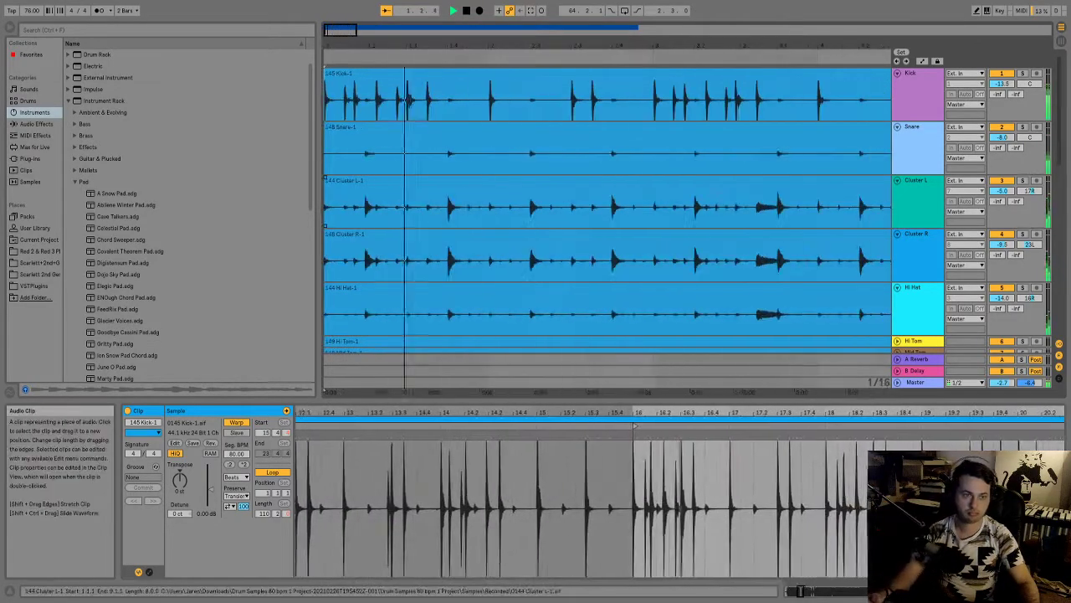
pyautogui.press('space')
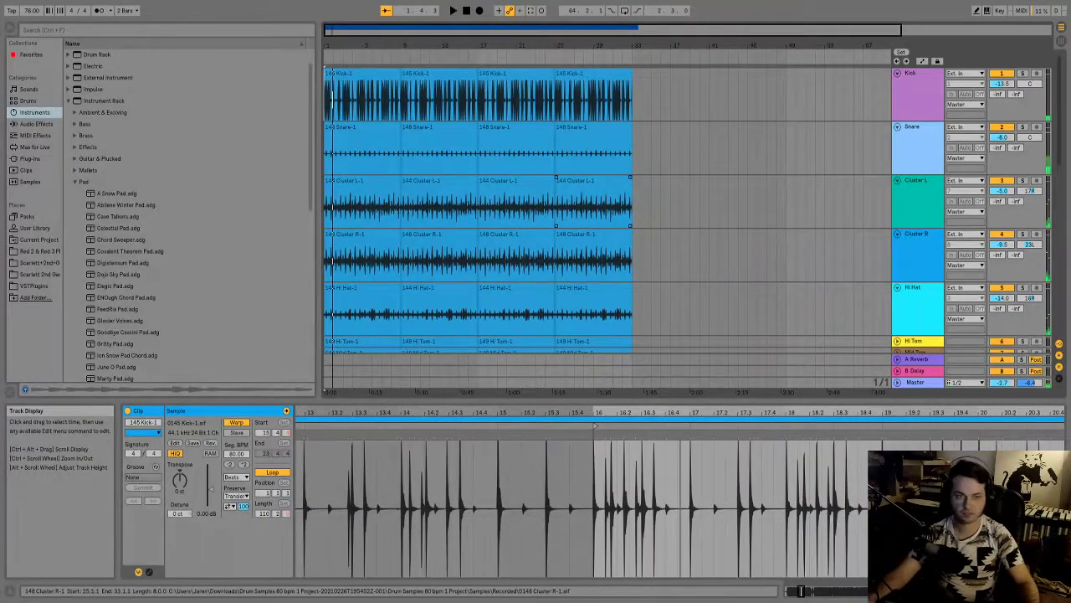
pyautogui.press('Tab')
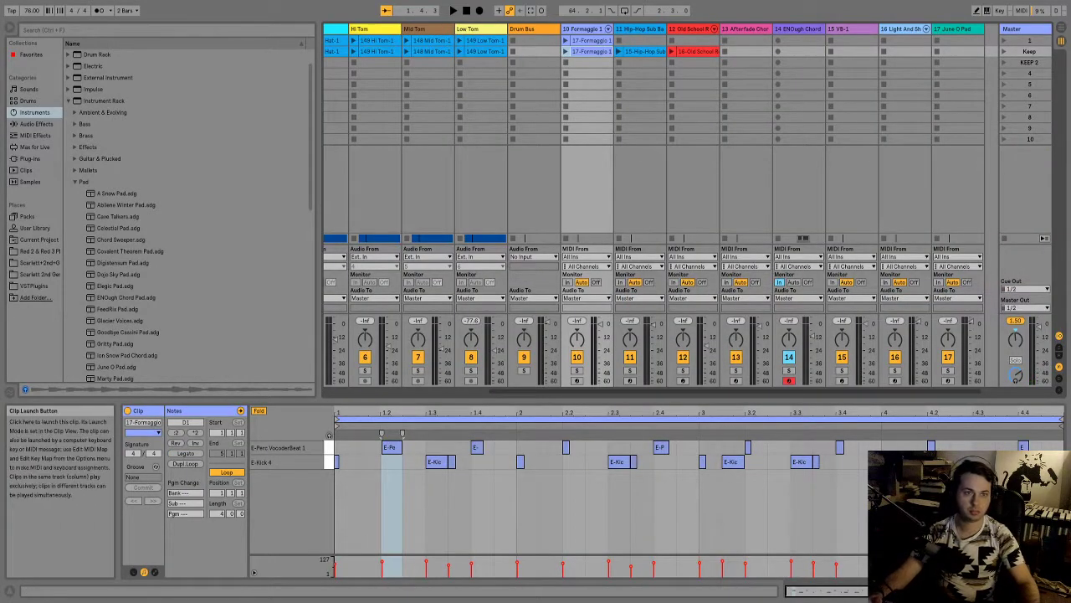
# - With track 12 deactivated, play from the start and launch the Keep scene clips of tracks 10 and 11
pyautogui.click(683, 356)
pyautogui.press('space')
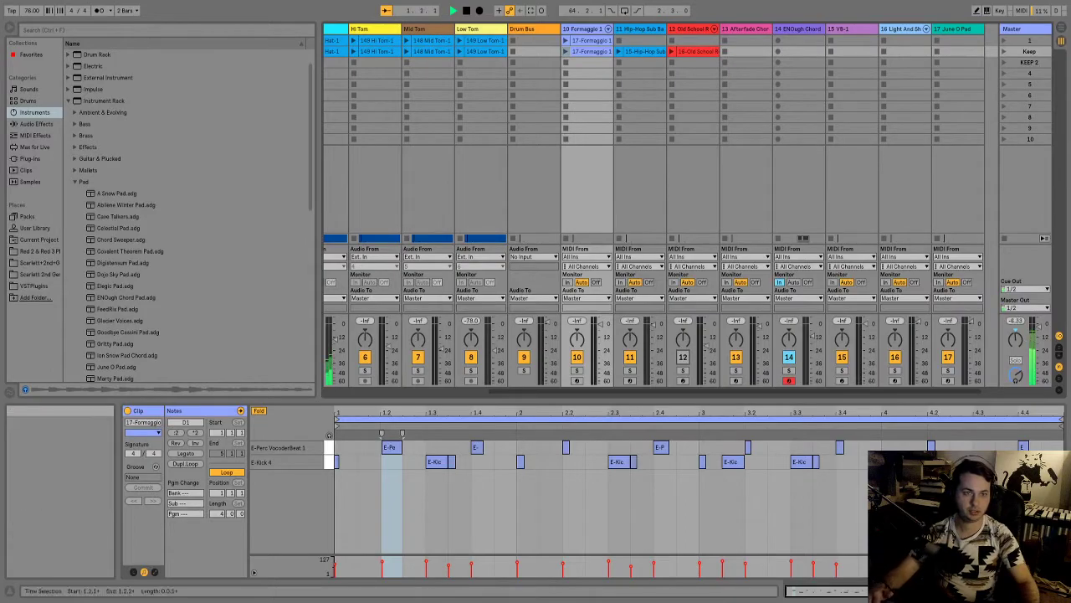
pyautogui.click(565, 51)
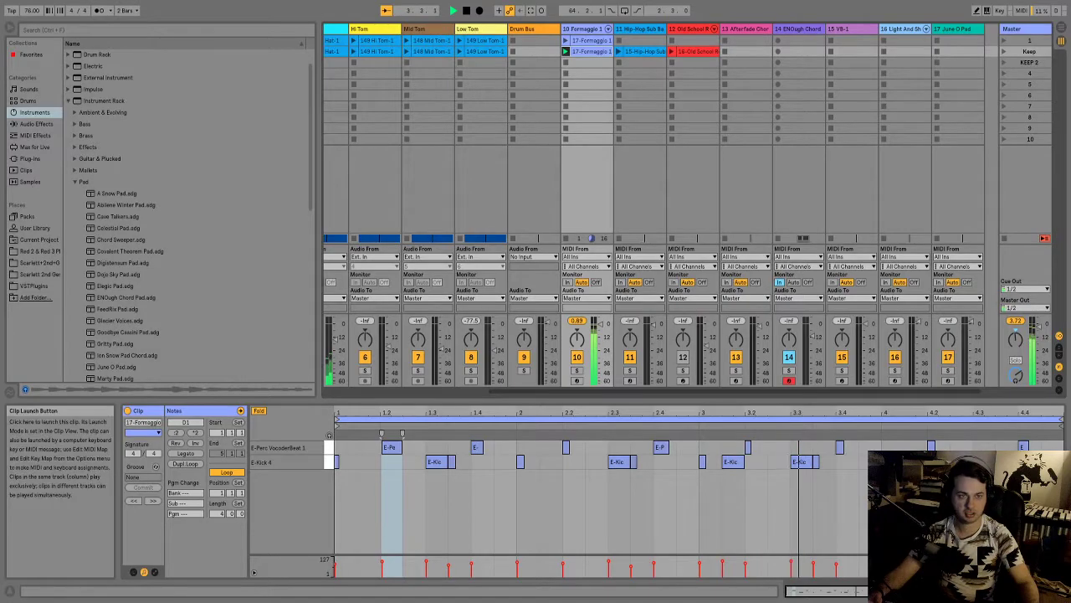
pyautogui.click(620, 51)
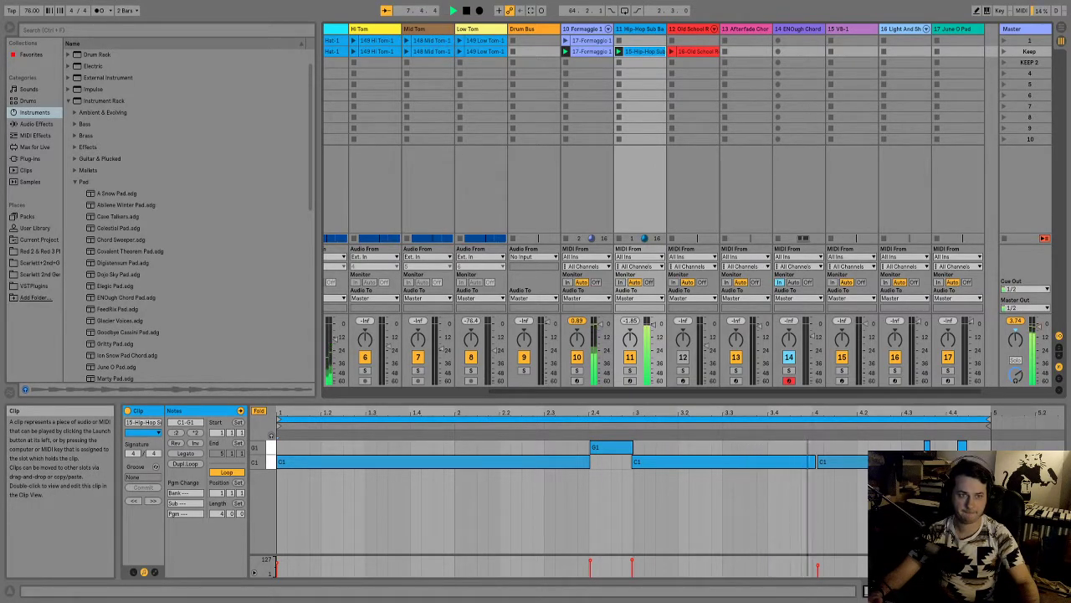
pyautogui.press('Right')
pyautogui.press('Left')
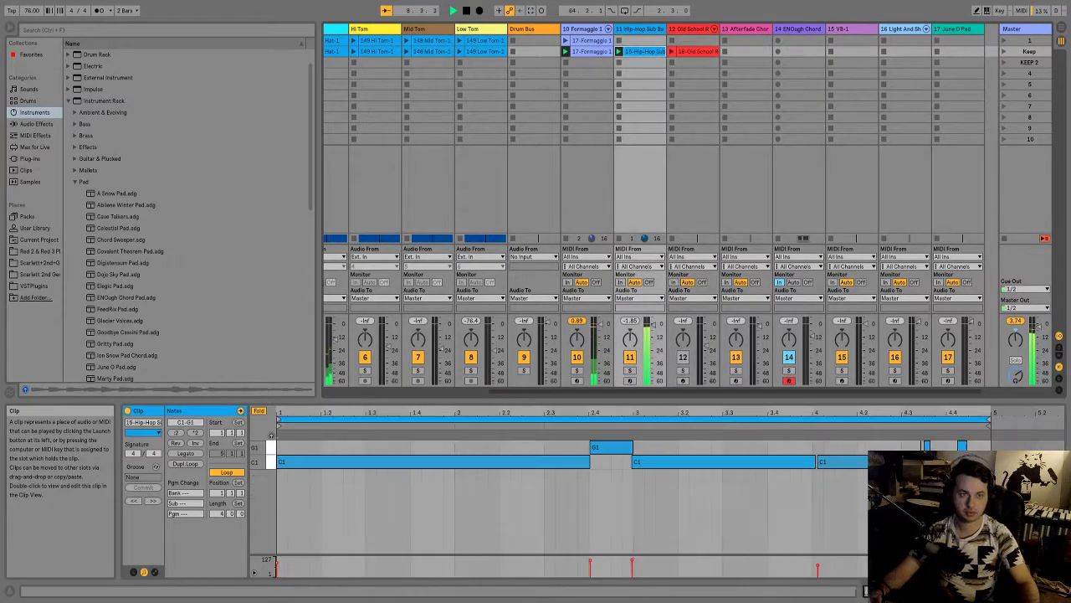
# - Copy track 11's Keep clip over track 12's Keep clip, play it, and set track 12's volume to -12.4 dB
pyautogui.moveTo(644, 51); pyautogui.dragTo(694, 51)
pyautogui.click(672, 51)
pyautogui.press('space')
pyautogui.press('space')
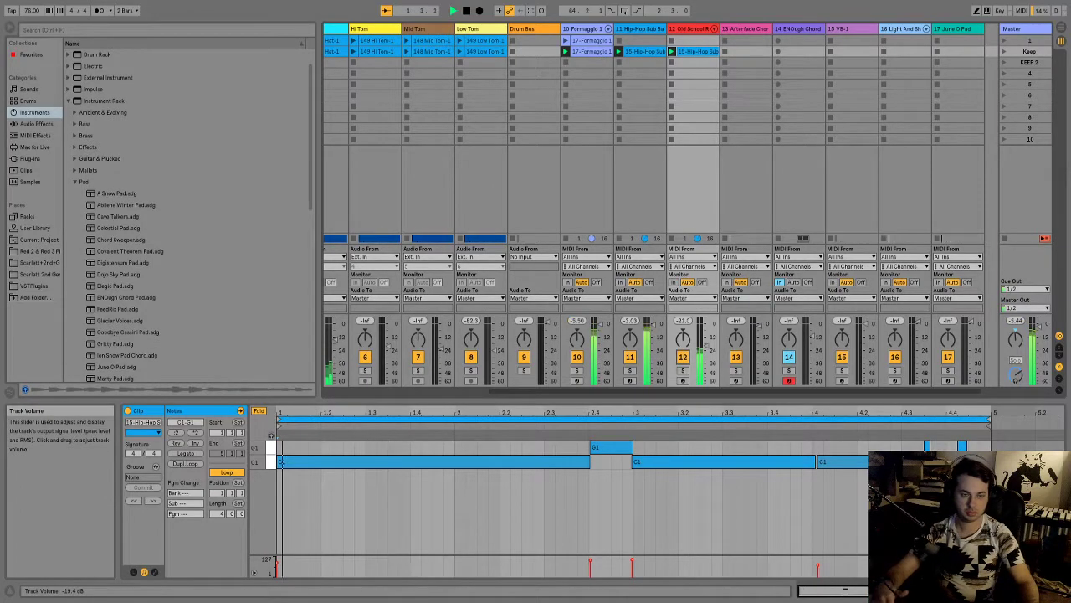
pyautogui.moveTo(706, 333); pyautogui.dragTo(706, 337)
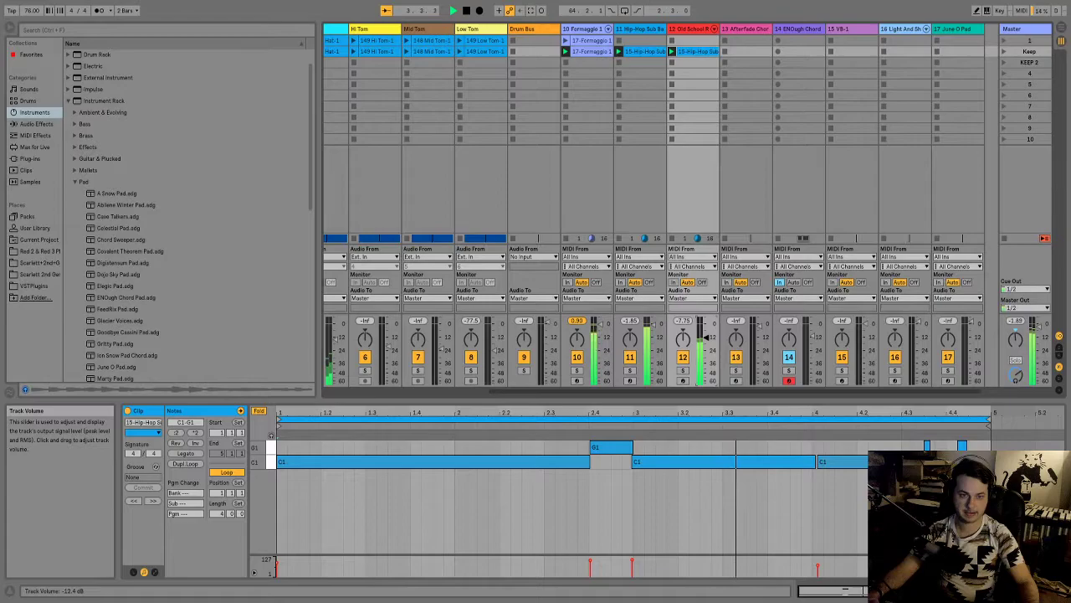
# - Transpose all notes of track 12's copied clip up three octaves to C4–G4 and play the clip in the mix
pyautogui.click(683, 356)
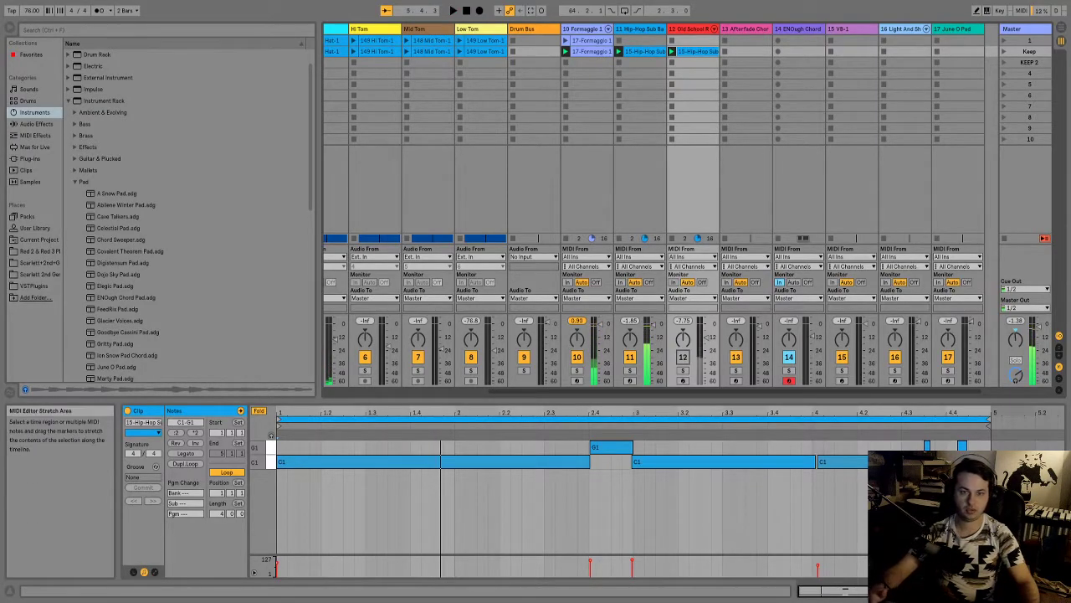
pyautogui.click(259, 410)
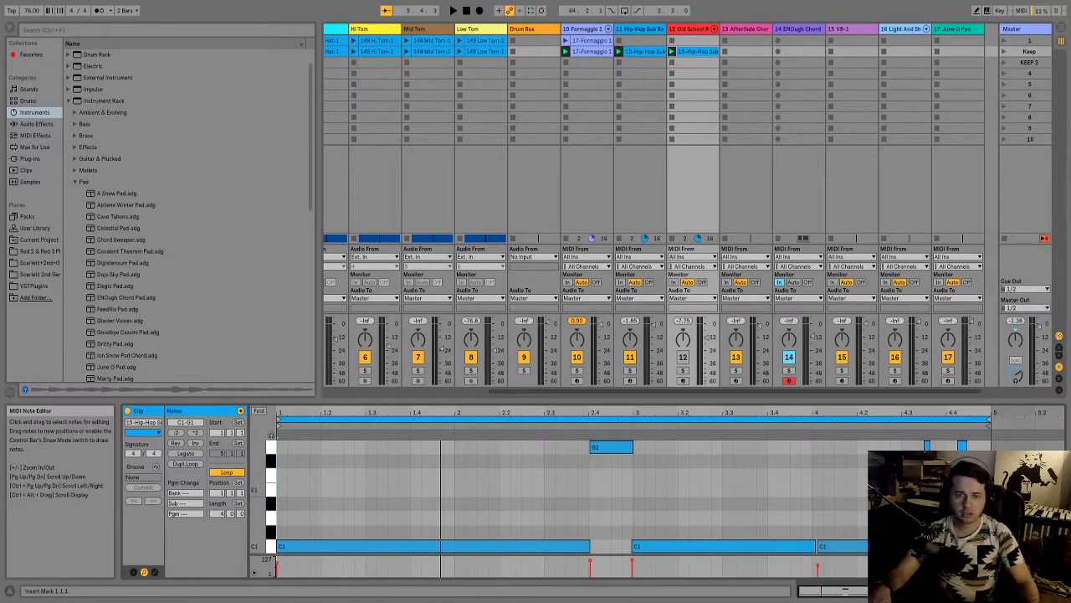
pyautogui.hotkey('ctrl', 'a')
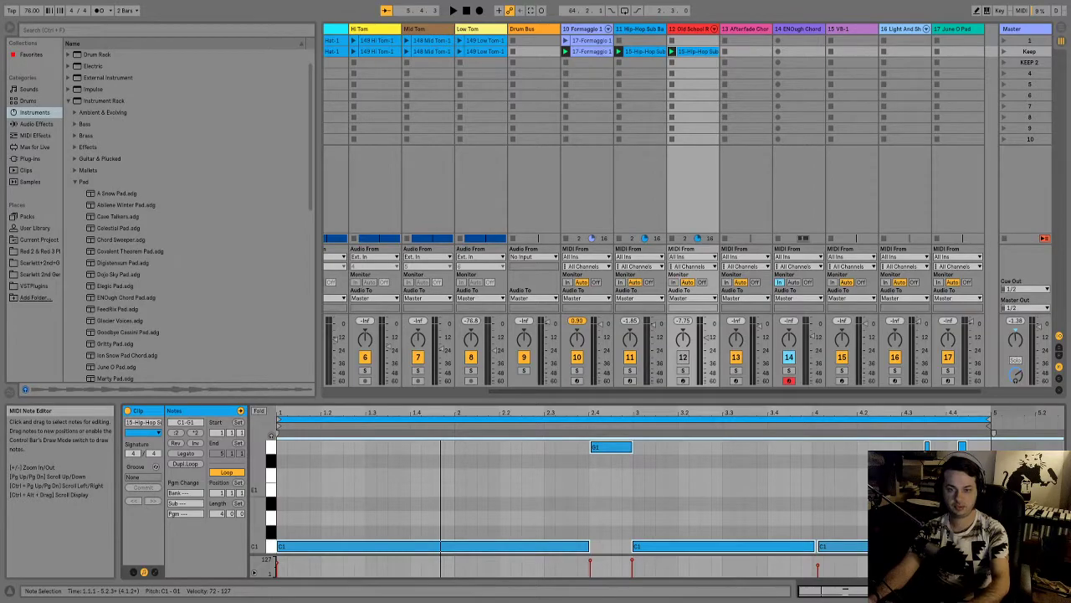
pyautogui.click(311, 490)
pyautogui.hotkey('ctrl', 'a')
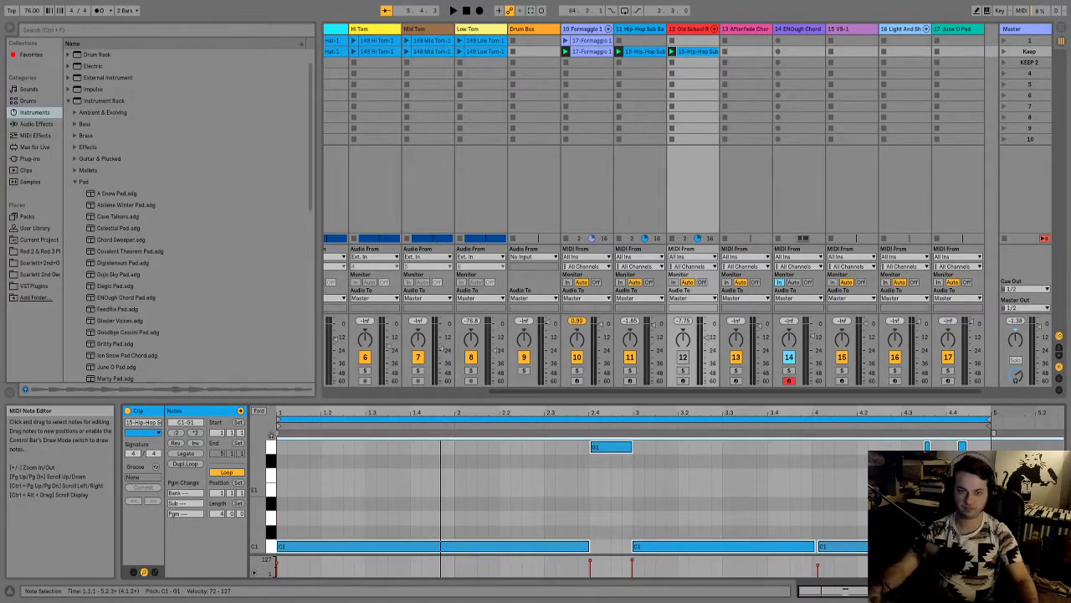
pyautogui.press('Up')
pyautogui.press('Up')
pyautogui.press('Up')
pyautogui.press('Up')
pyautogui.press('Up')
pyautogui.press('Up')
pyautogui.press('Up')
pyautogui.press('Up')
pyautogui.press('Up')
pyautogui.press('Up')
pyautogui.press('Up')
pyautogui.press('Up')
pyautogui.press('Up')
pyautogui.press('Up')
pyautogui.press('Up')
pyautogui.press('Up')
pyautogui.press('Up')
pyautogui.press('Up')
pyautogui.press('Up')
pyautogui.press('Up')
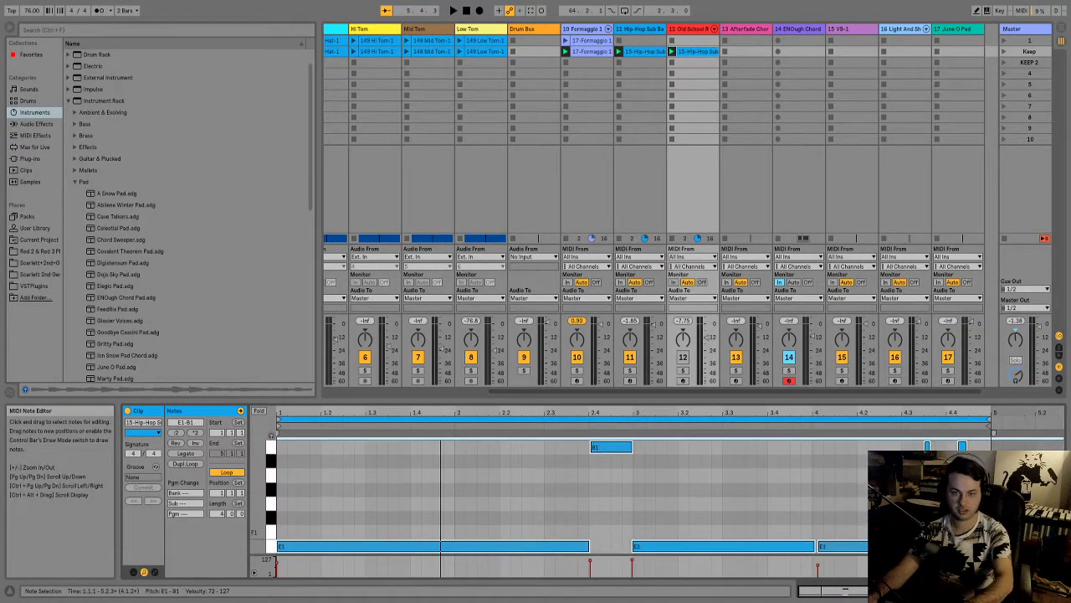
pyautogui.press('Up')
pyautogui.press('Up')
pyautogui.press('Up')
pyautogui.press('Up')
pyautogui.press('Up')
pyautogui.press('Up')
pyautogui.press('Up')
pyautogui.press('Up')
pyautogui.press('Up')
pyautogui.press('Up')
pyautogui.press('Up')
pyautogui.press('Up')
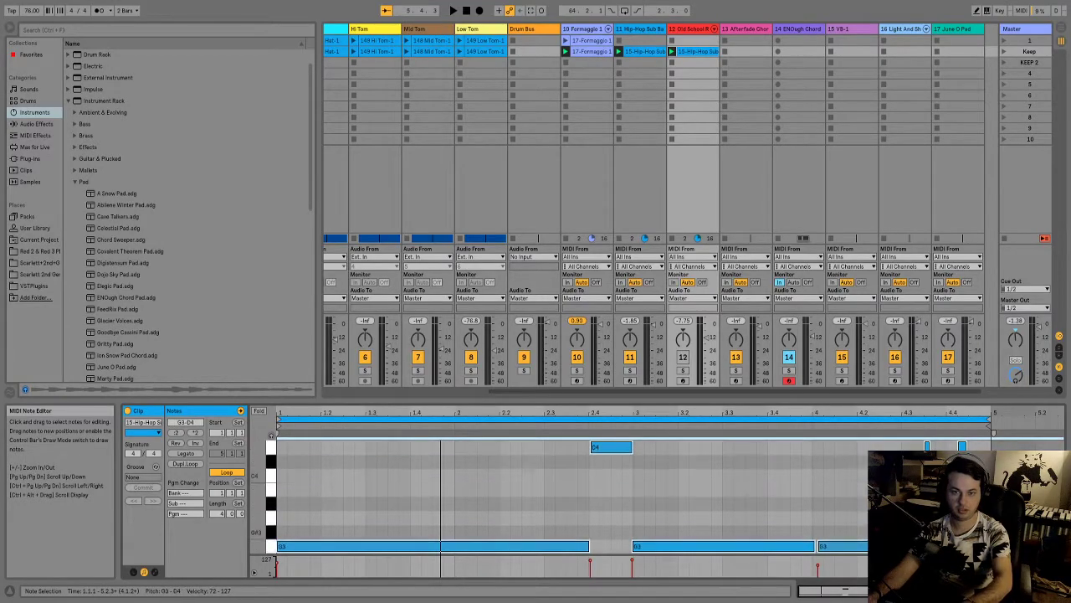
pyautogui.press('Up')
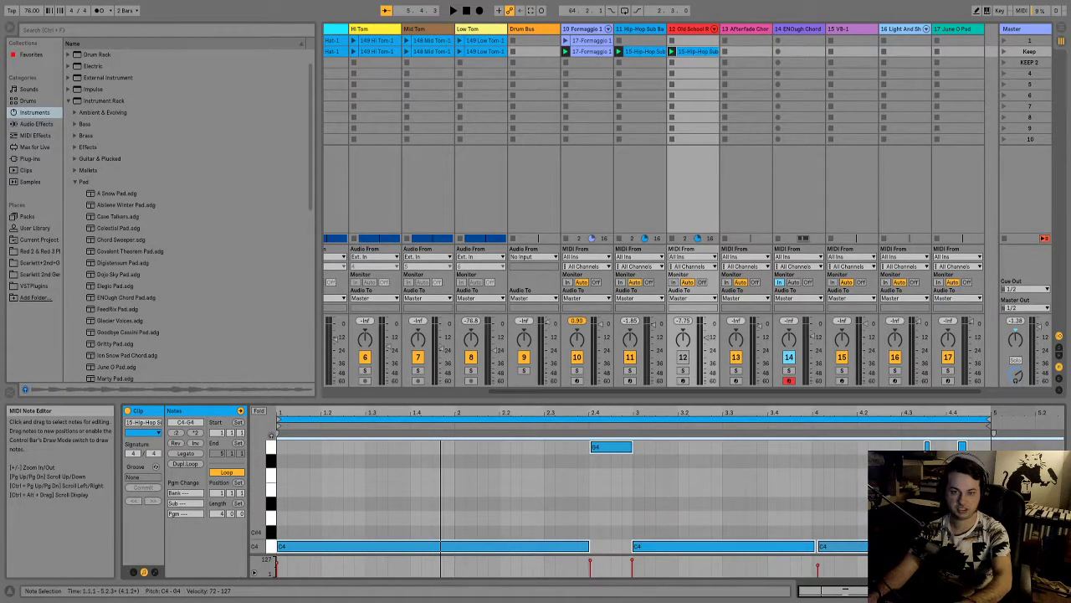
pyautogui.press('space')
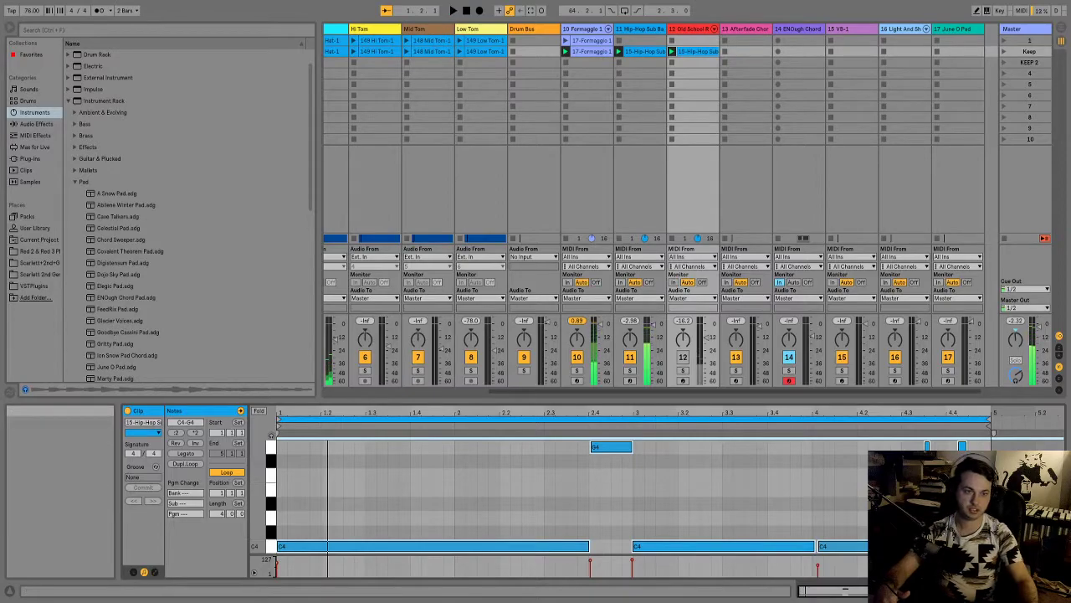
pyautogui.click(683, 357)
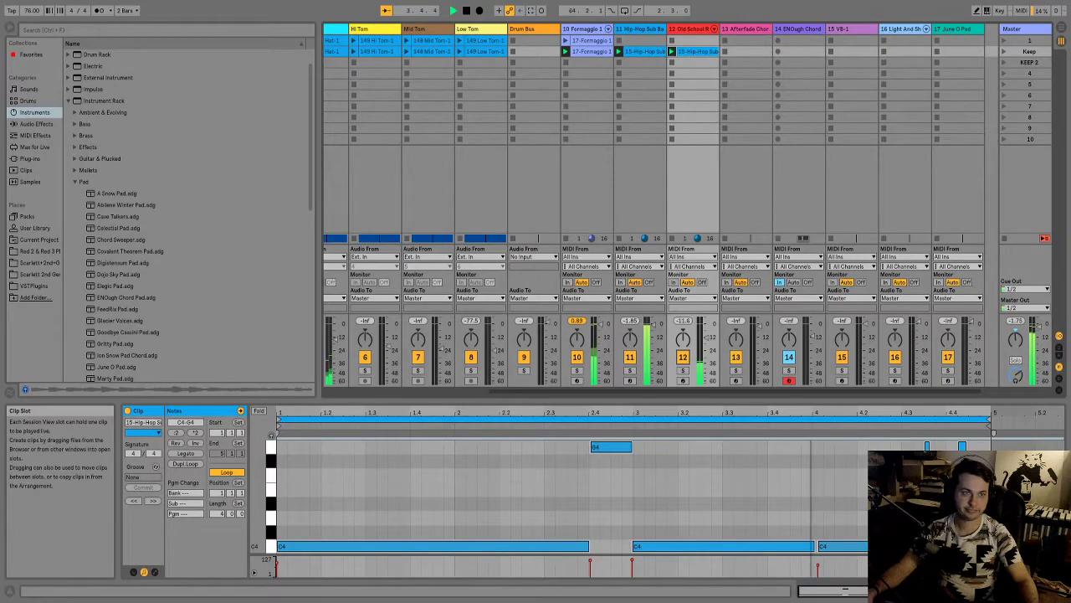
# - Search the instruments for "square" and load Analog's Square1 Pure Nasal Lead preset onto track 14
pyautogui.click(799, 51)
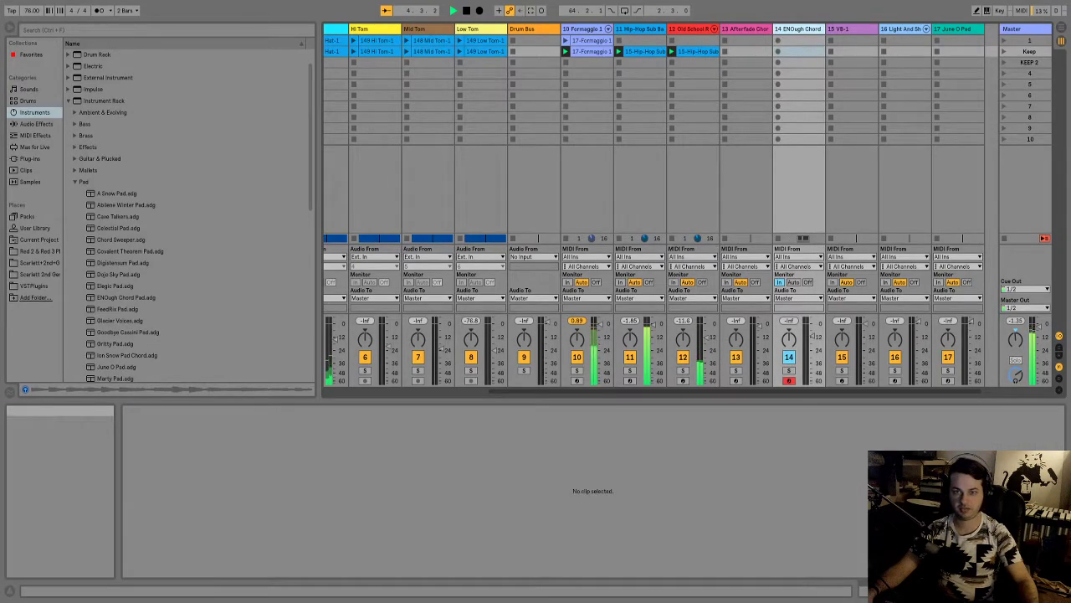
pyautogui.hotkey('ctrl', 'f')
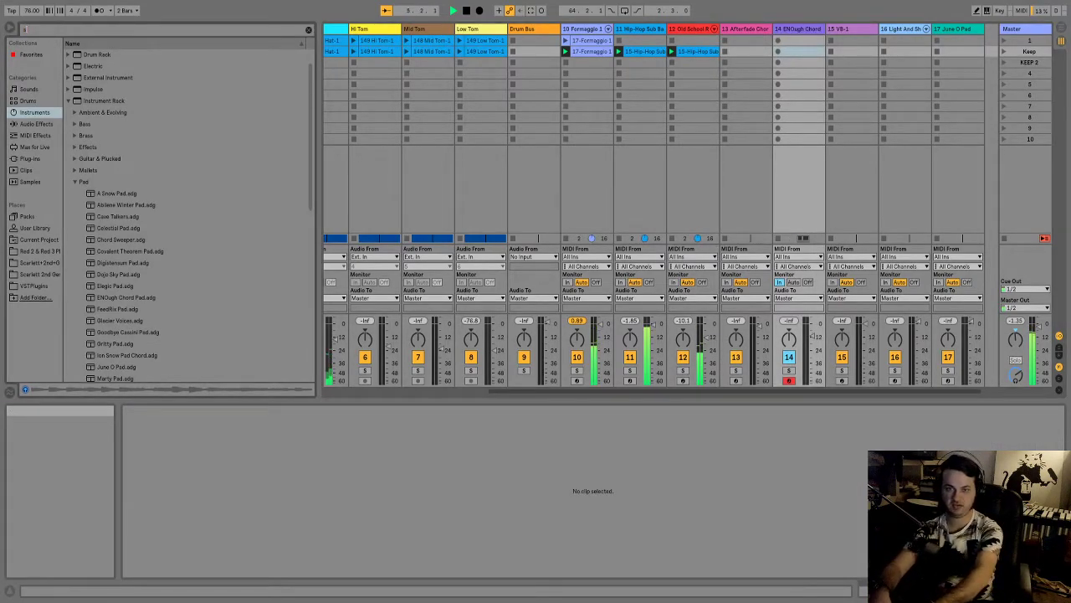
pyautogui.write('squar')
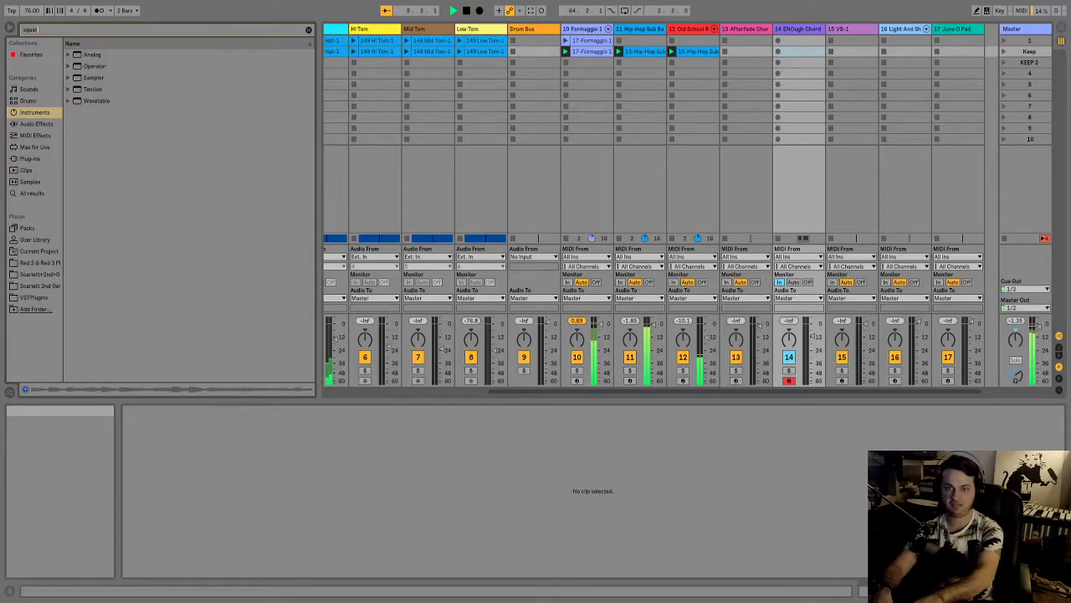
pyautogui.write('e')
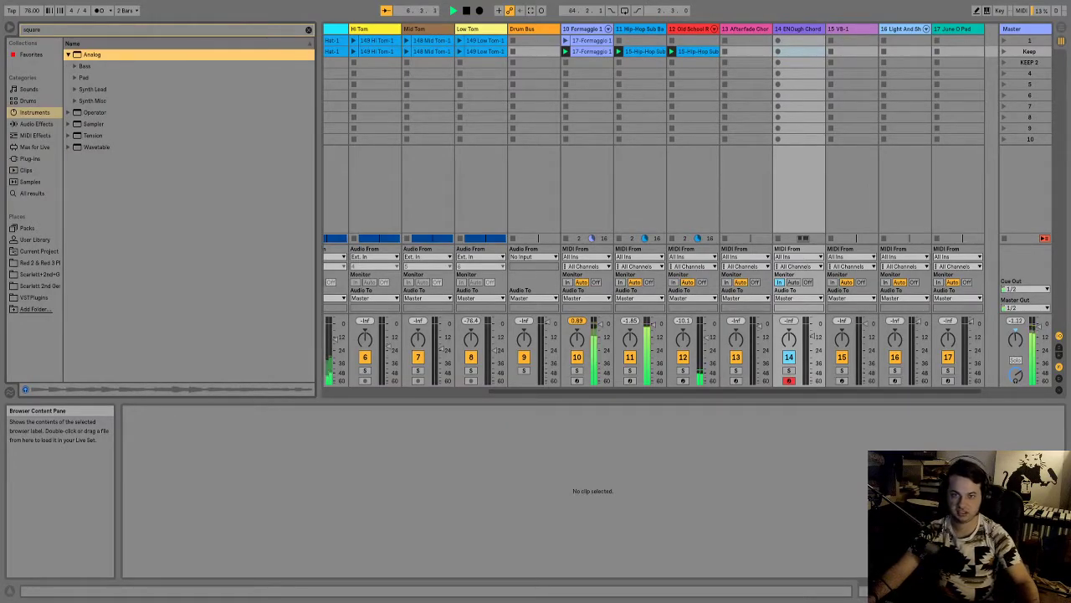
pyautogui.click(74, 89)
pyautogui.click(132, 113)
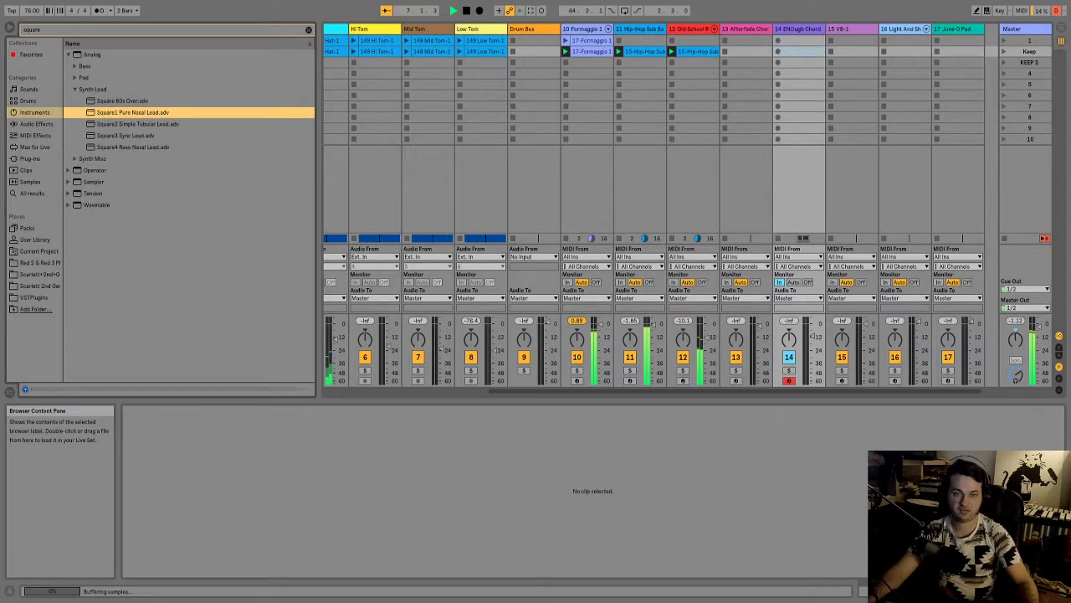
pyautogui.press('Return')
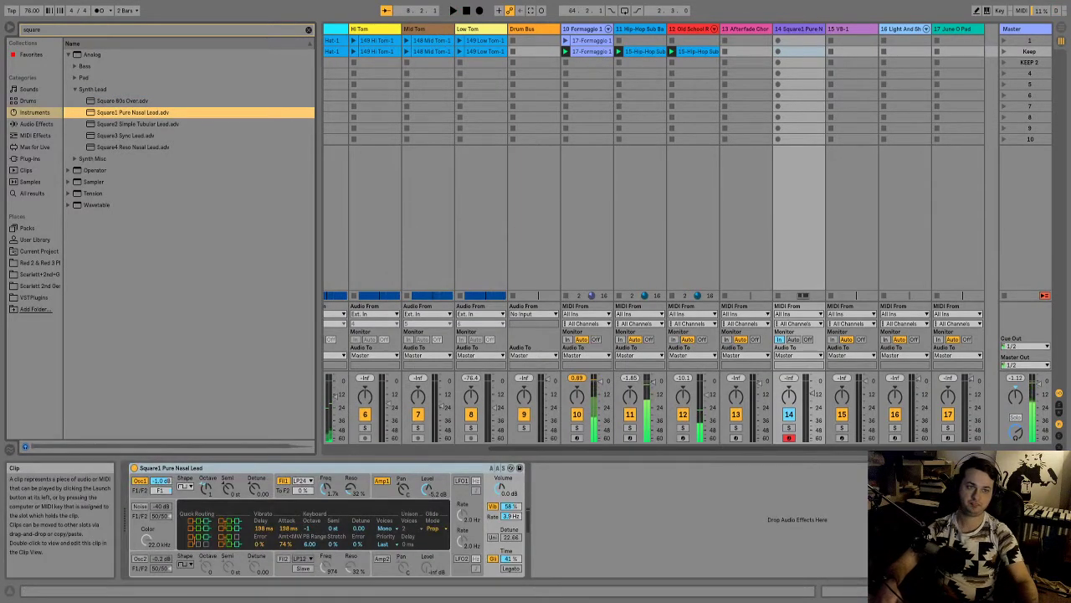
# - Try a copy of track 12's clip on track 14 with monitoring off, deleting it and restoring monitoring to In
pyautogui.click(697, 51)
pyautogui.click(799, 51)
pyautogui.hotkey('ctrl', 'v')
pyautogui.click(778, 51)
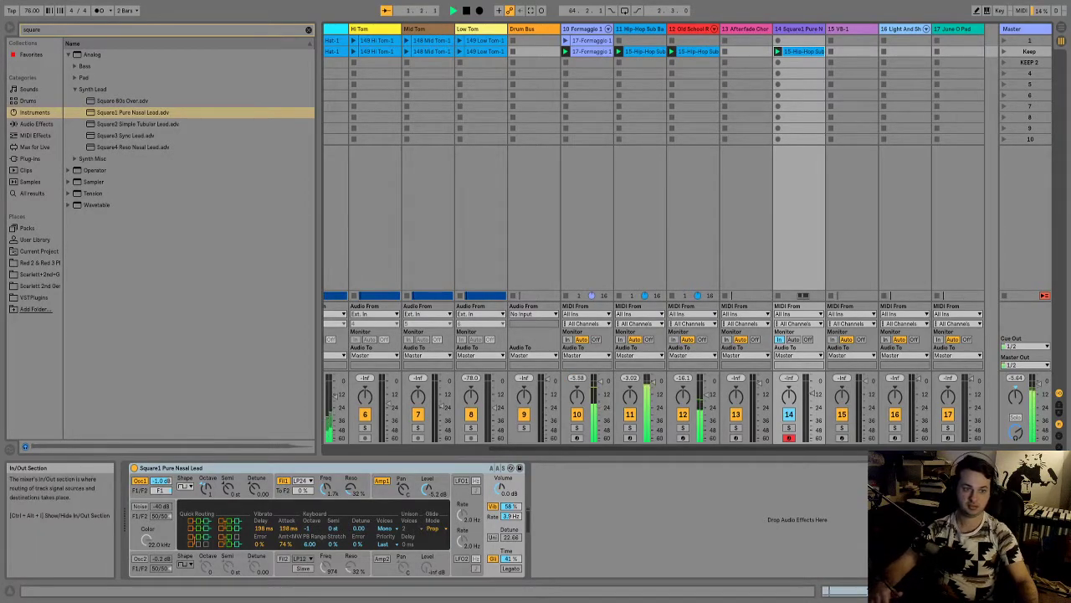
pyautogui.click(807, 339)
pyautogui.press('space')
pyautogui.click(777, 51)
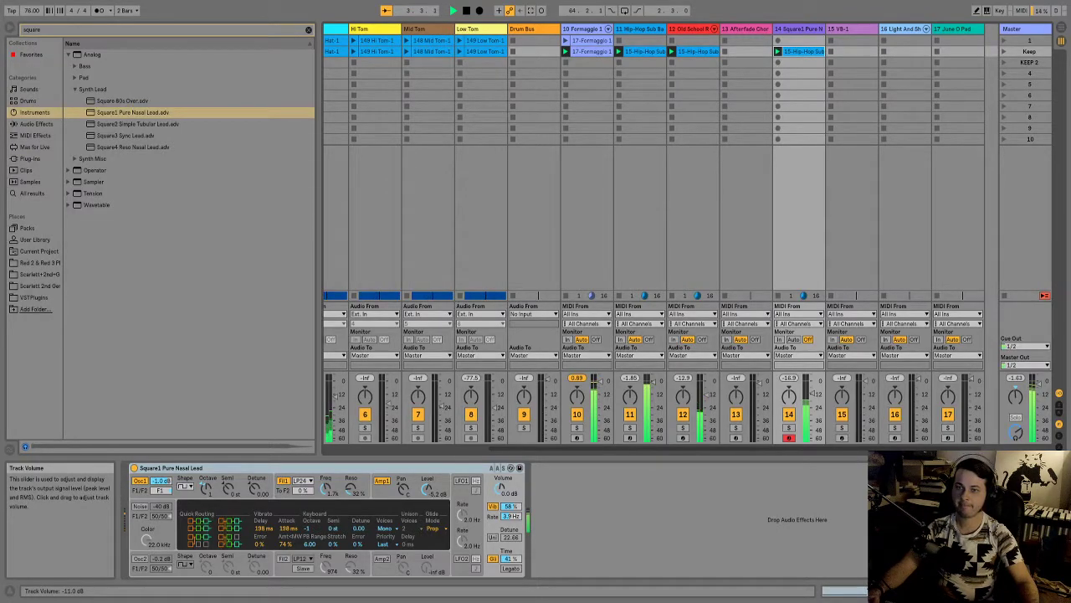
pyautogui.press('space')
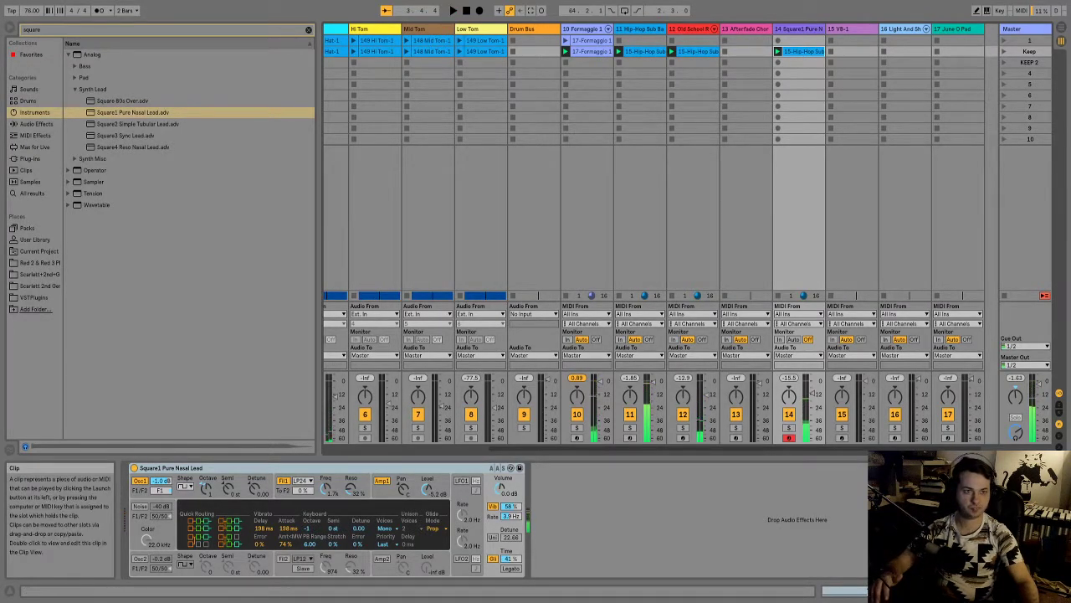
pyautogui.press('Delete')
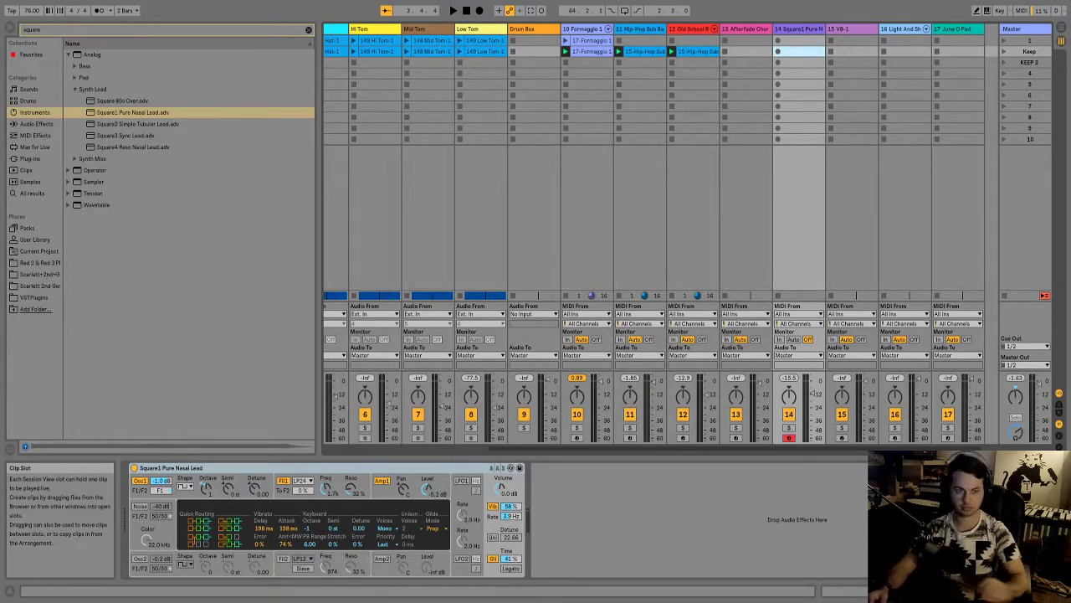
pyautogui.click(778, 338)
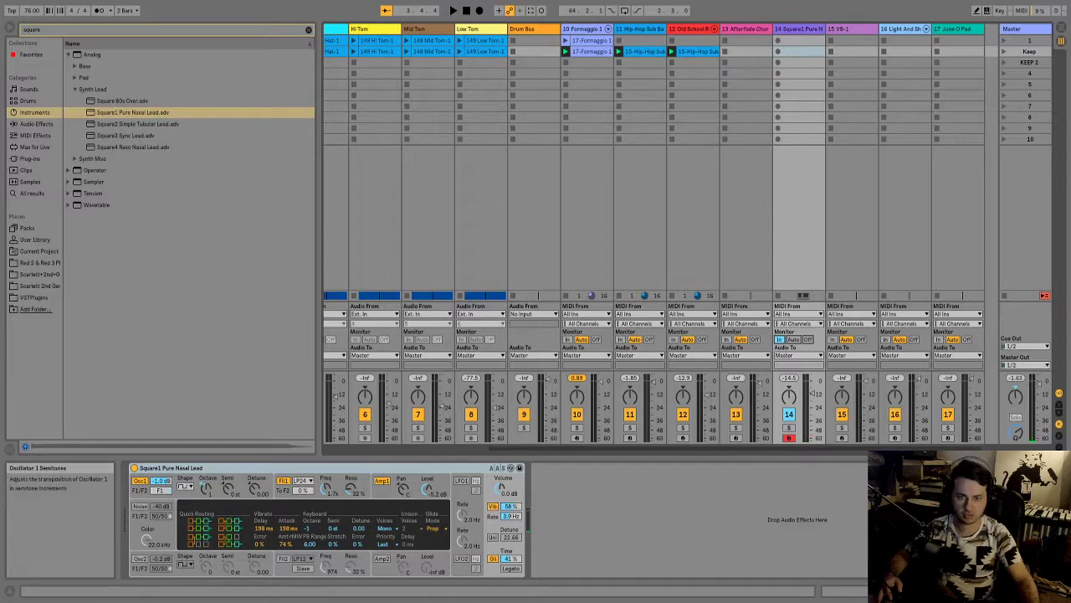
# - Audition the Square1 Pure Nasal Lead on track 14, alone and over the opening of the mix, and reselect track 12's Keep clip
pyautogui.click(134, 468)
pyautogui.click(134, 468)
pyautogui.click(134, 467)
pyautogui.click(134, 468)
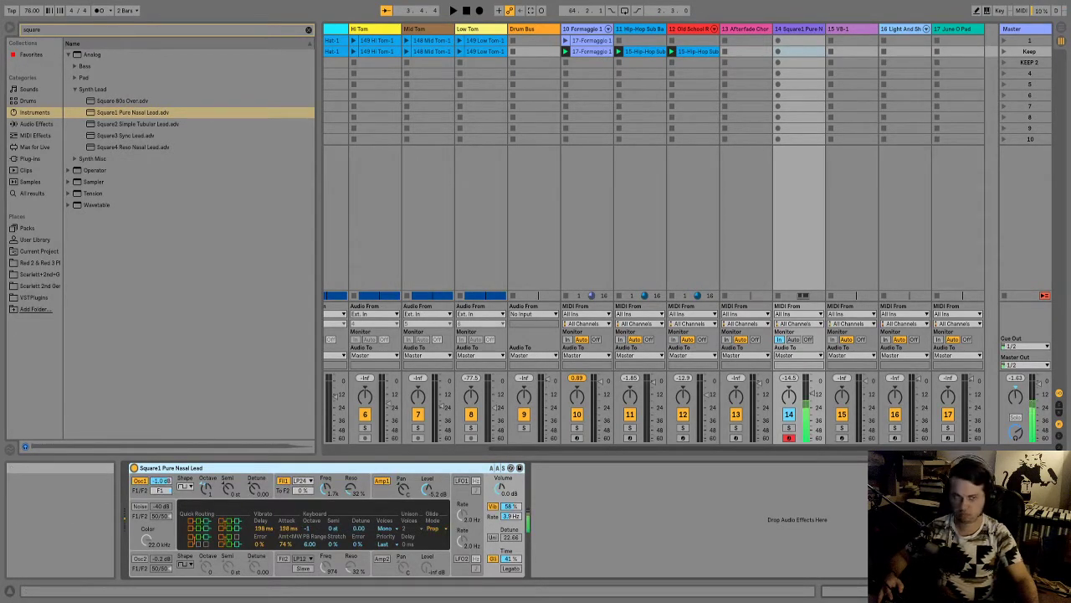
pyautogui.press('space')
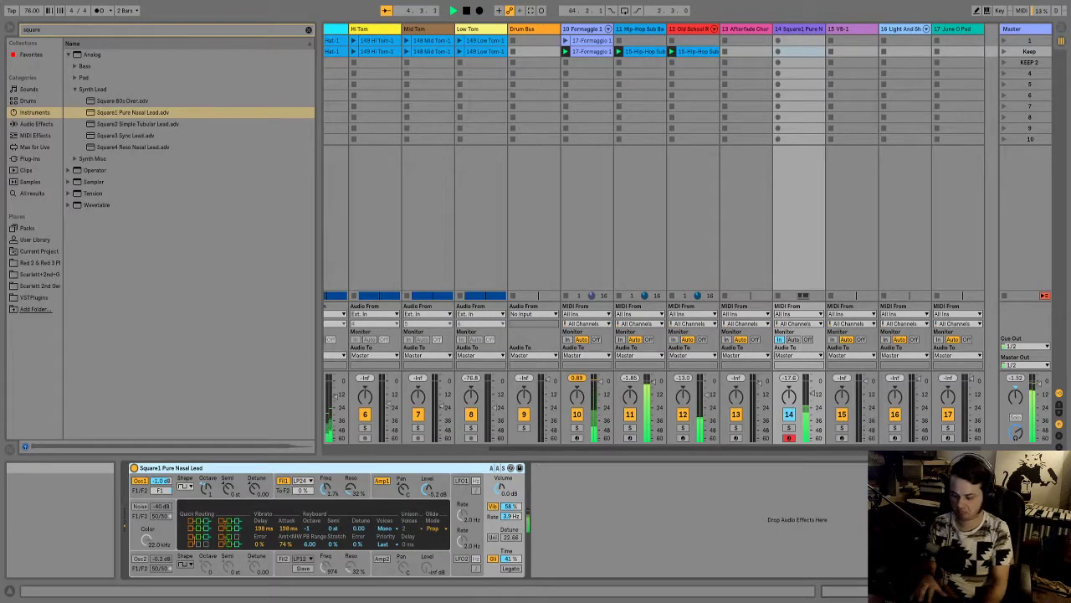
pyautogui.press('space')
pyautogui.click(695, 51)
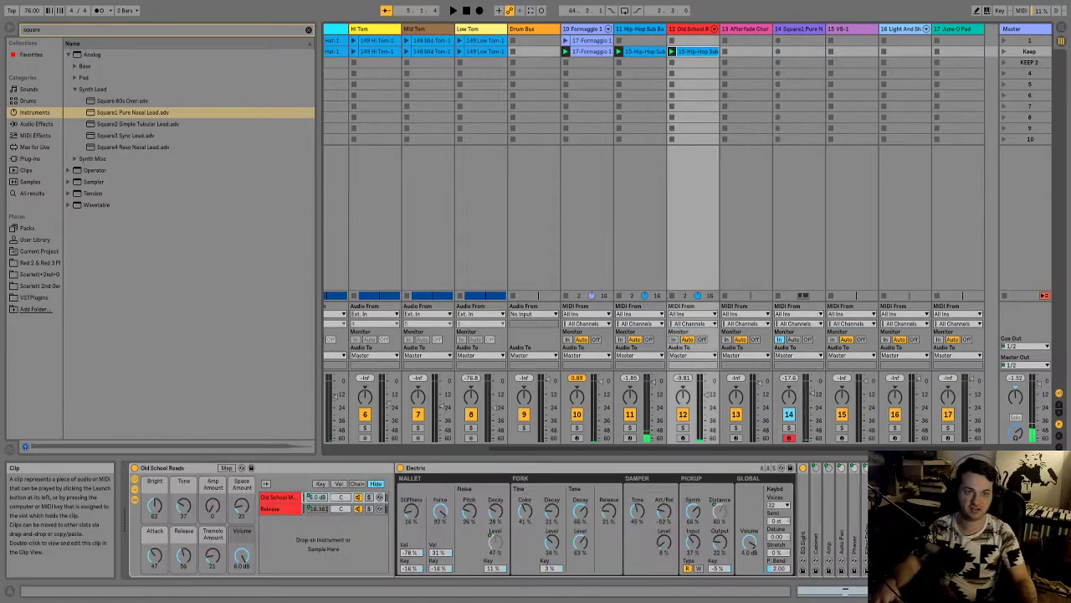
# - Paste the copied track 12 clip into track 14's Keep slot and check its notes and the track's instrument
pyautogui.click(799, 51)
pyautogui.hotkey('ctrl', 'v')
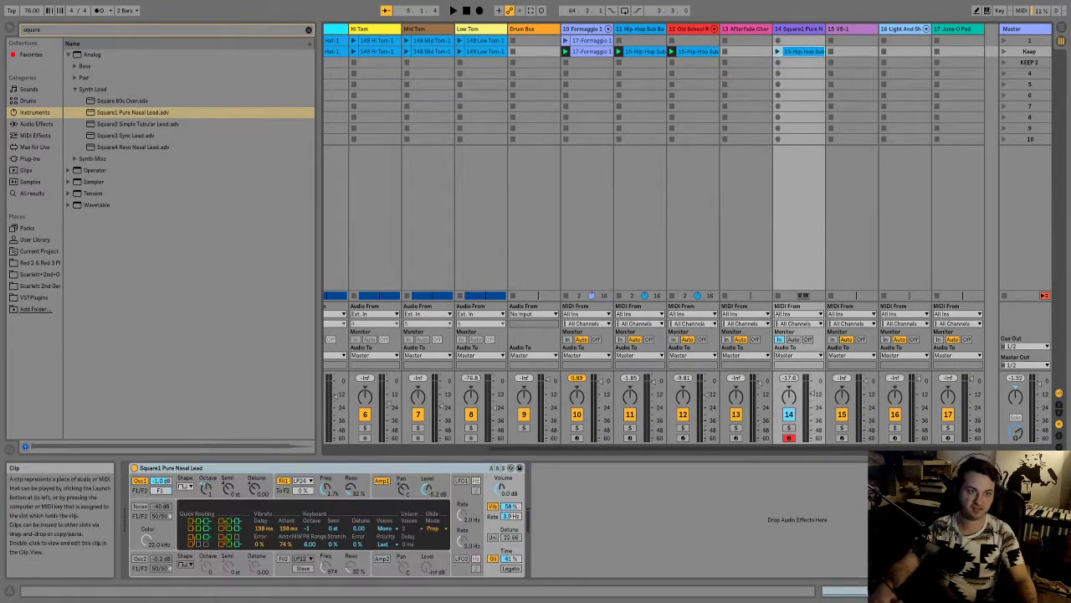
pyautogui.doubleClick(799, 52)
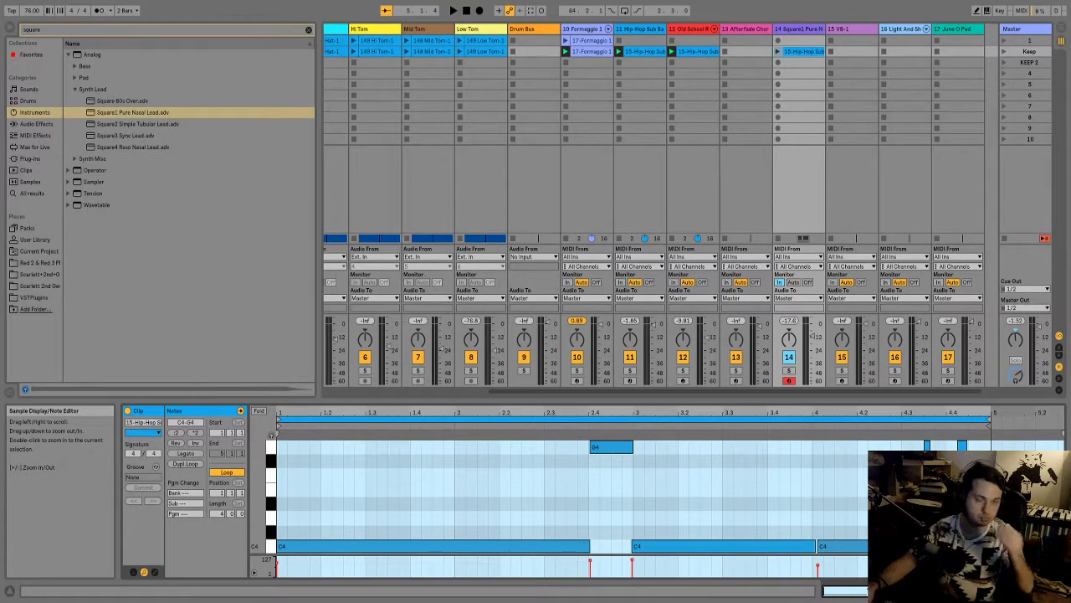
pyautogui.hotkey('shift', 'Tab')
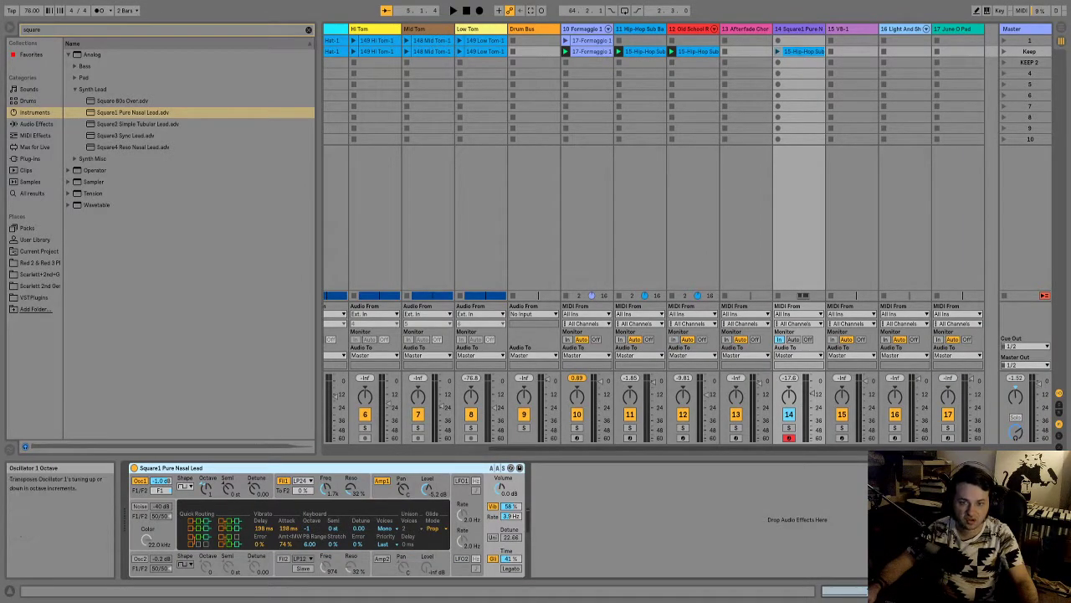
pyautogui.click(231, 544)
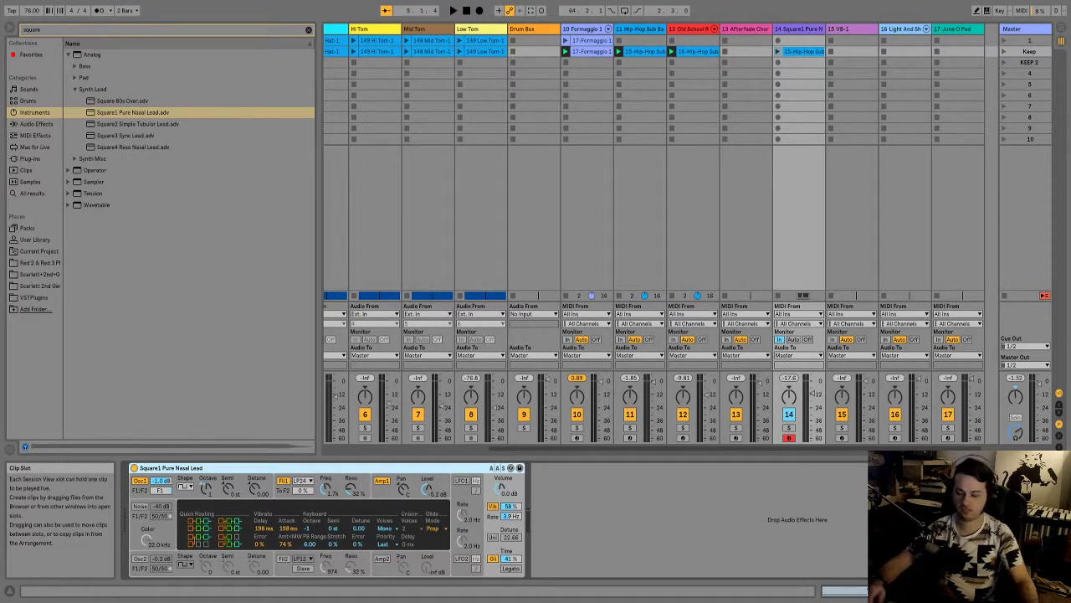
# - Launch track 14's pasted clip in the mix, switch the track's monitoring off and replay it
pyautogui.click(778, 51)
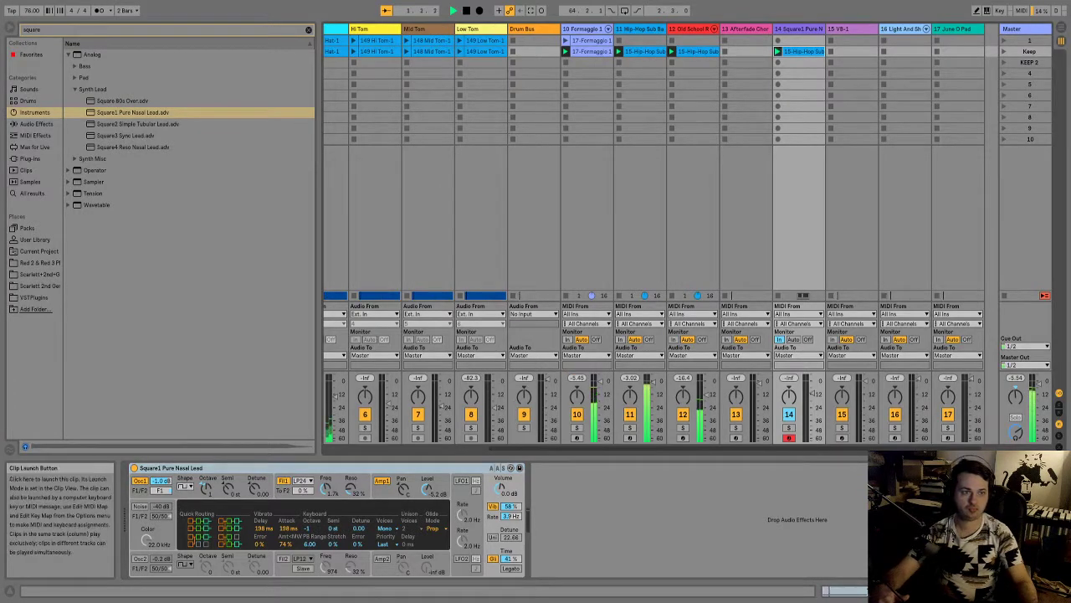
pyautogui.press('space')
pyautogui.click(808, 339)
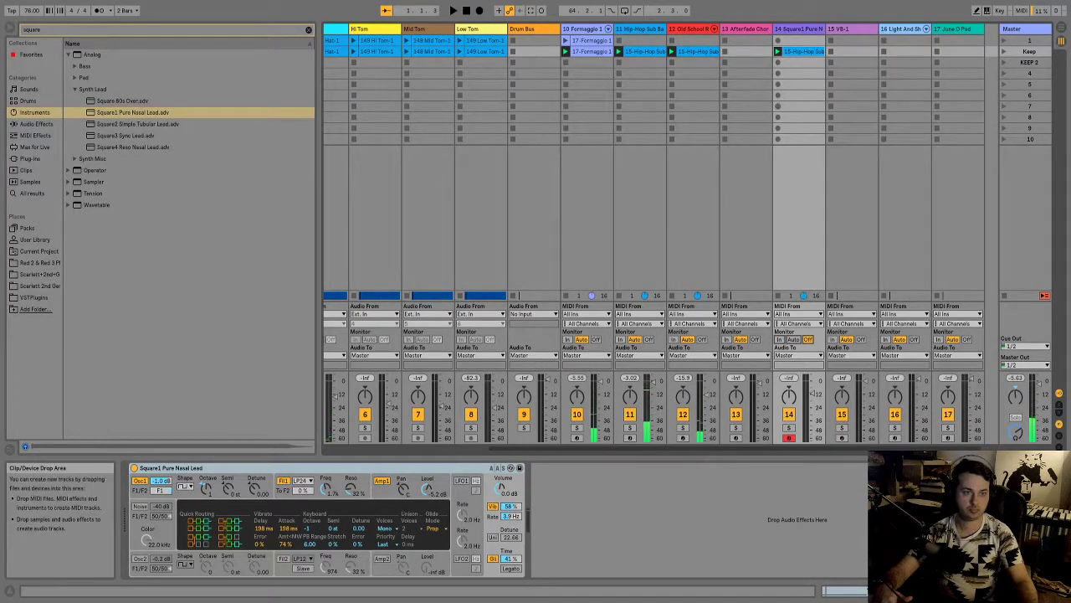
pyautogui.press('space')
pyautogui.doubleClick(802, 51)
# - Transpose all notes of track 14's pasted clip up six semitones to F#4–C#5 and play it in the mix
pyautogui.click(454, 494)
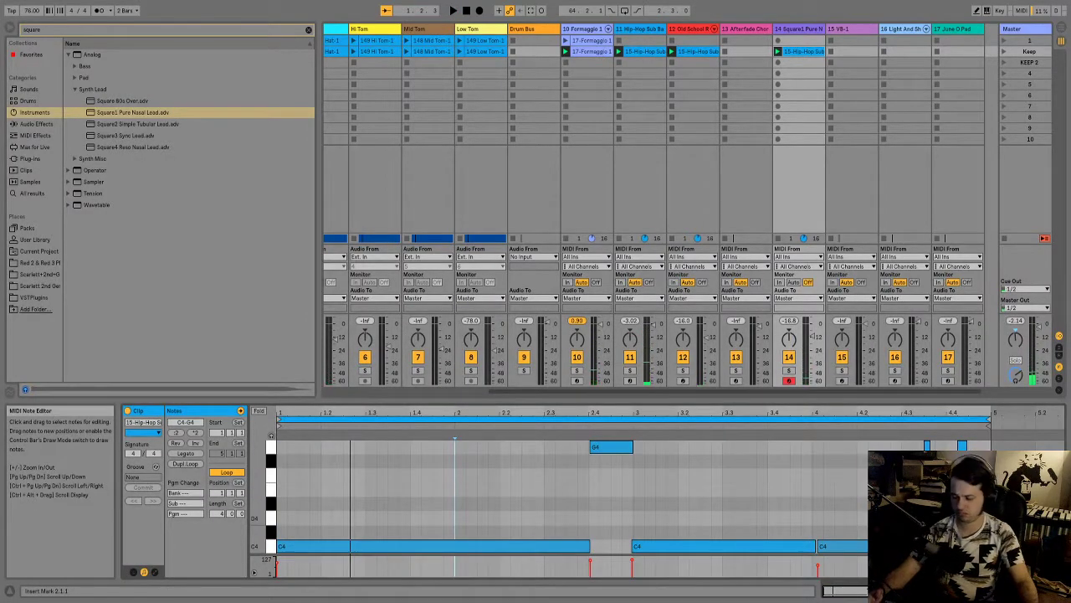
pyautogui.hotkey('ctrl', 'a')
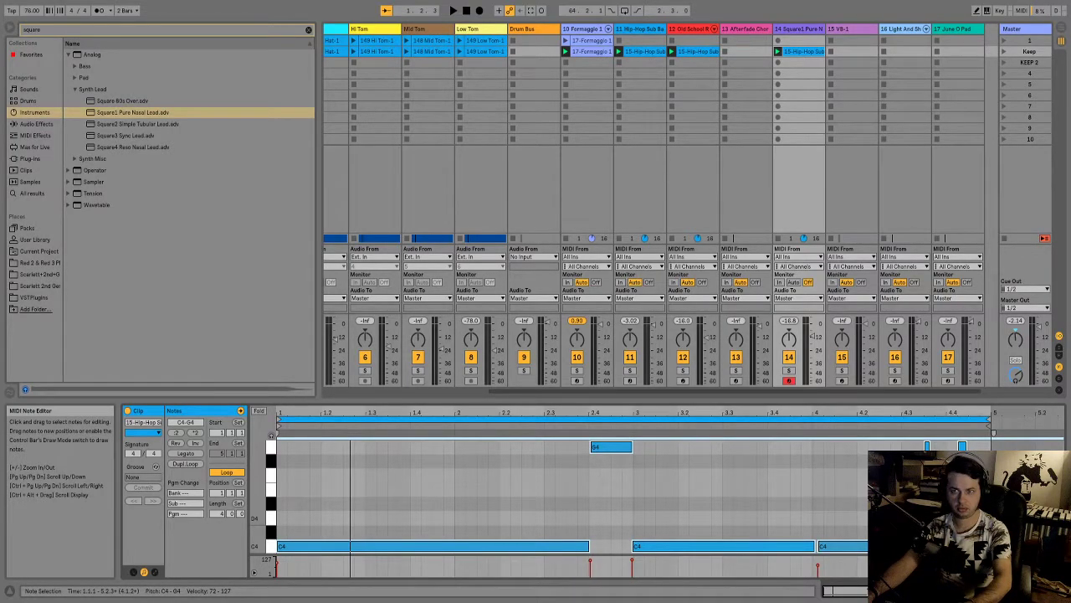
pyautogui.press('Up')
pyautogui.press('Up')
pyautogui.press('Up')
pyautogui.press('Up')
pyautogui.press('Up')
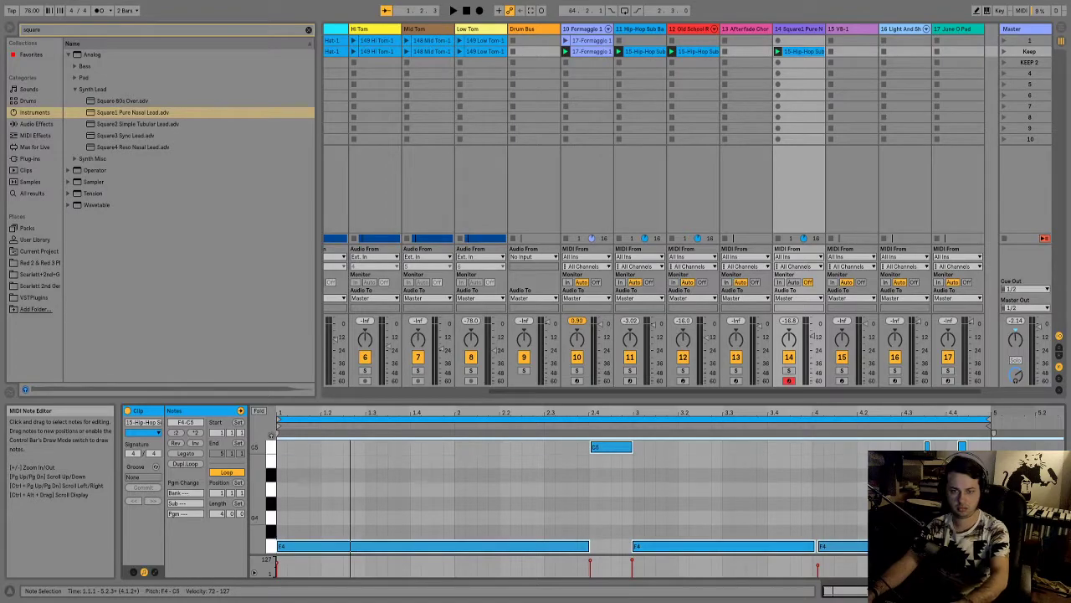
pyautogui.press('Up')
pyautogui.press('space')
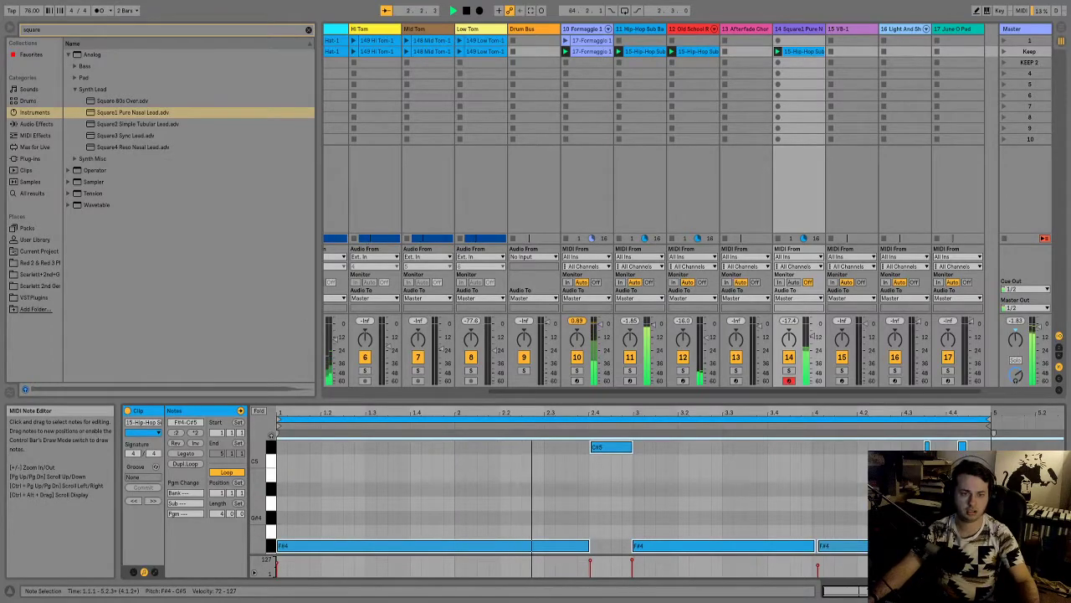
pyautogui.scroll(-1, 569, 495)
pyautogui.scroll(1, 569, 494)
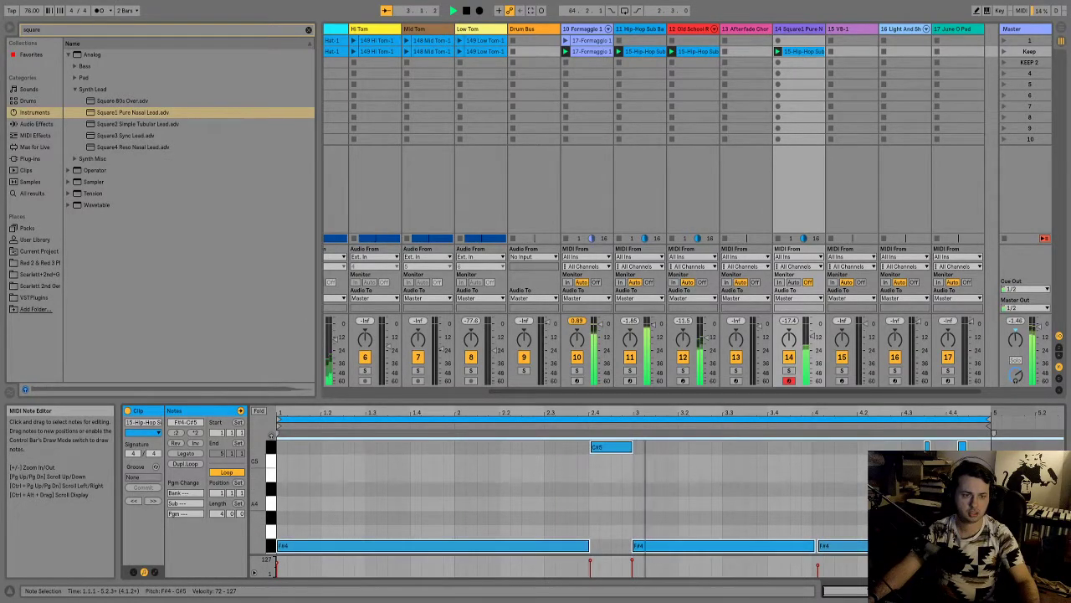
pyautogui.press('space')
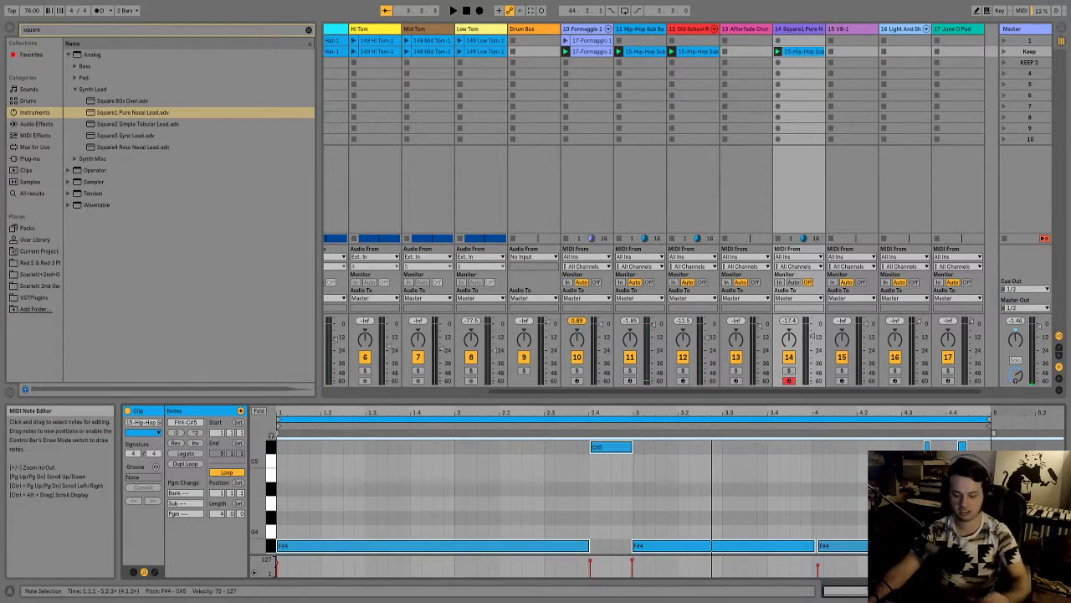
# - Delete all notes from track 14's clip, set monitoring to In and audition the lead over the mix
pyautogui.press('Down')
pyautogui.press('Delete')
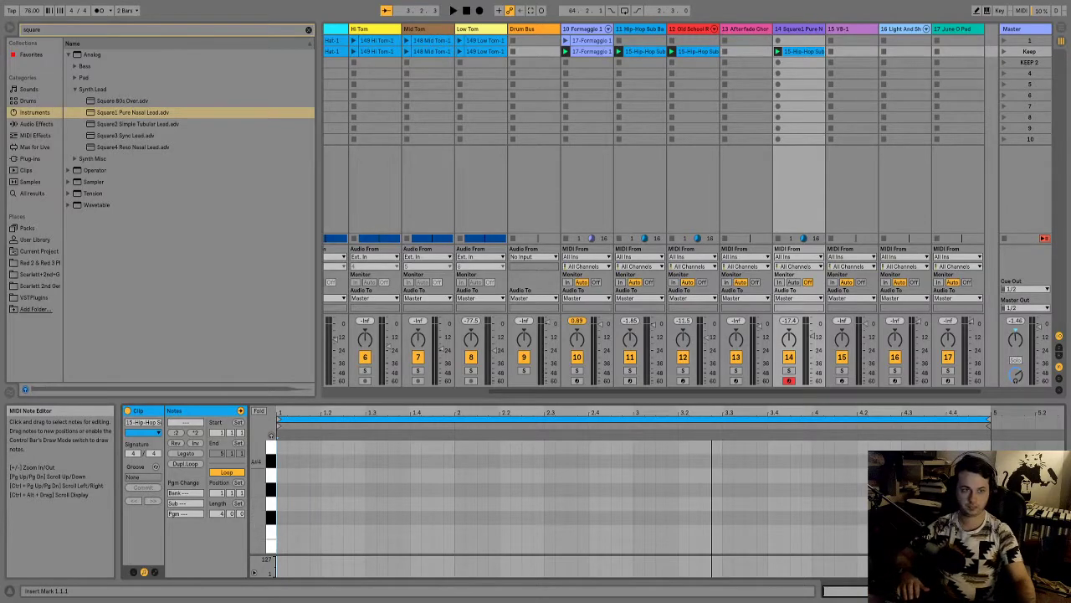
pyautogui.click(779, 282)
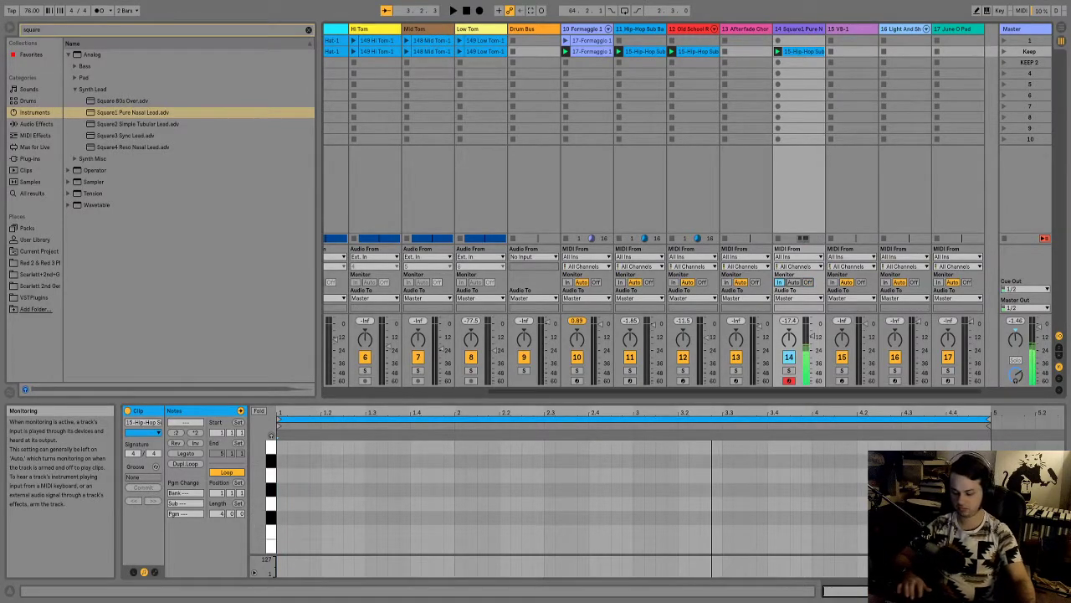
pyautogui.press('space')
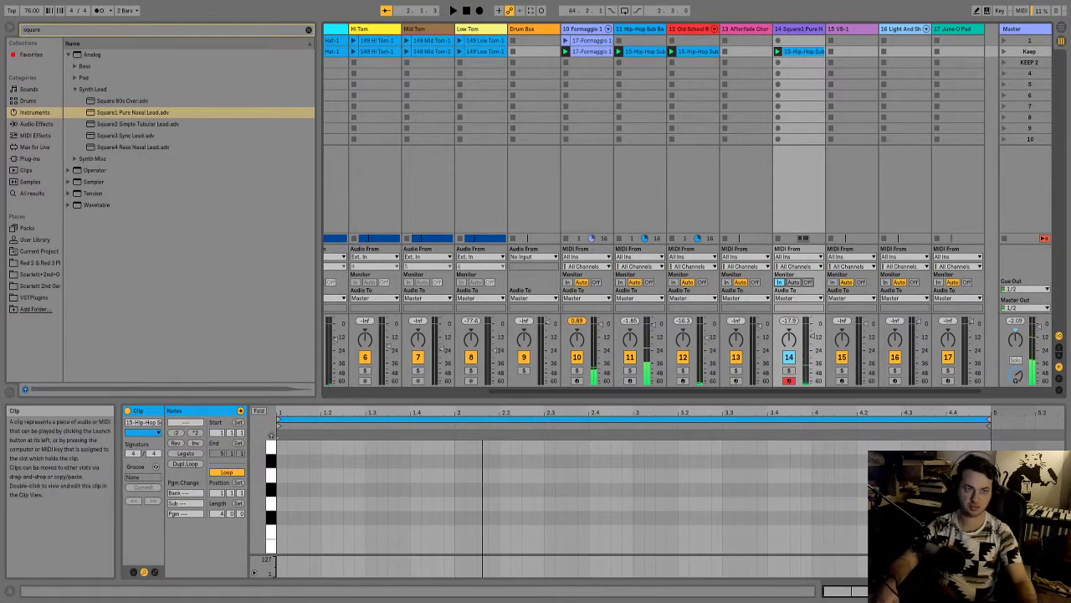
# - Try a fresh copy of track 12's clip on track 14 with monitoring off, delete it and restore monitoring to In
pyautogui.click(698, 51)
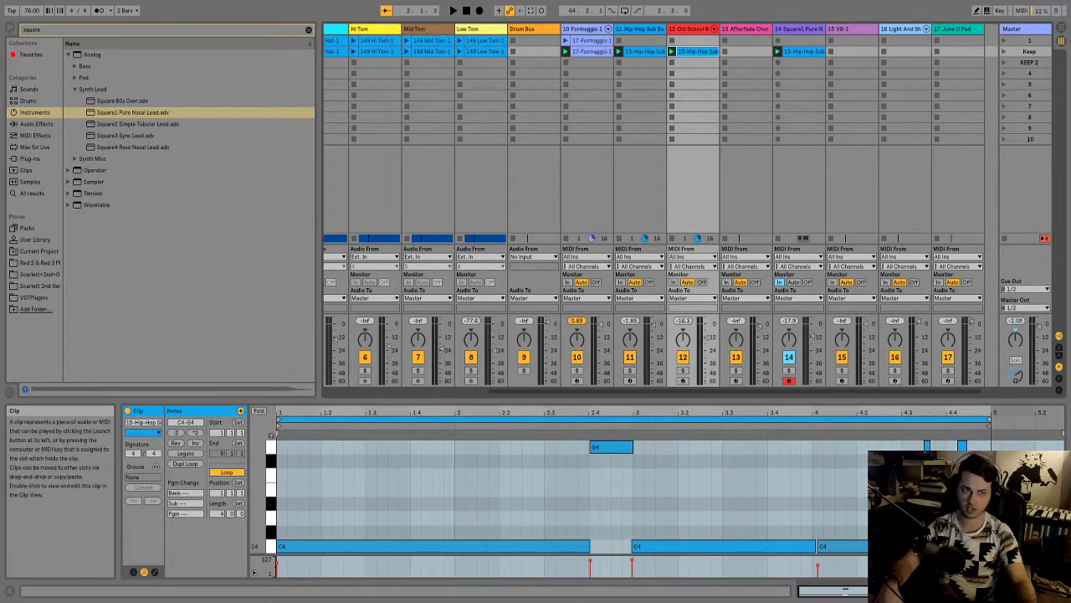
pyautogui.click(802, 51)
pyautogui.press('space')
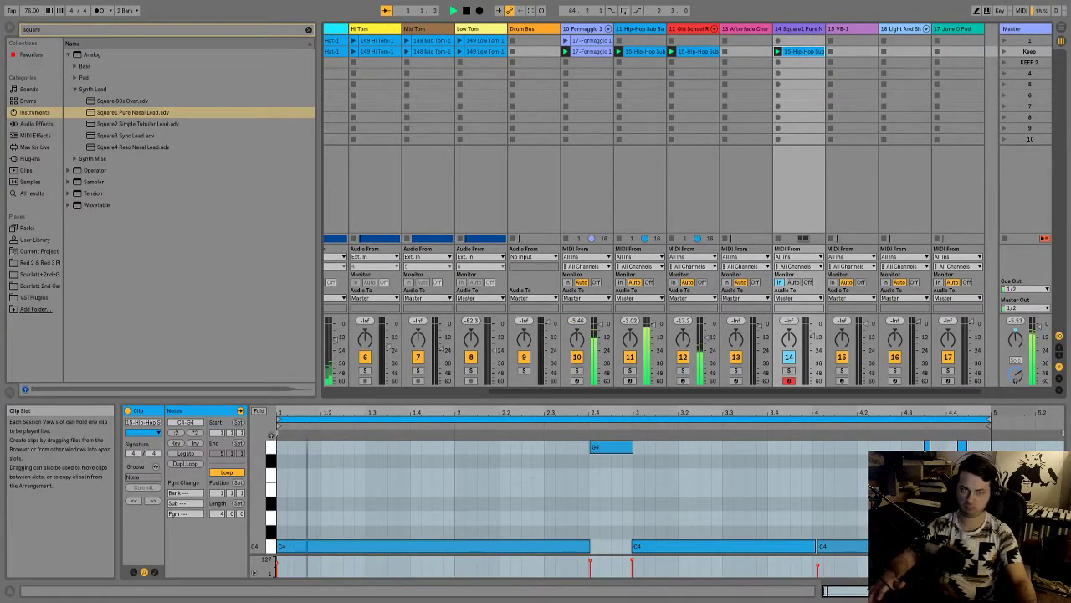
pyautogui.press('space')
pyautogui.click(808, 282)
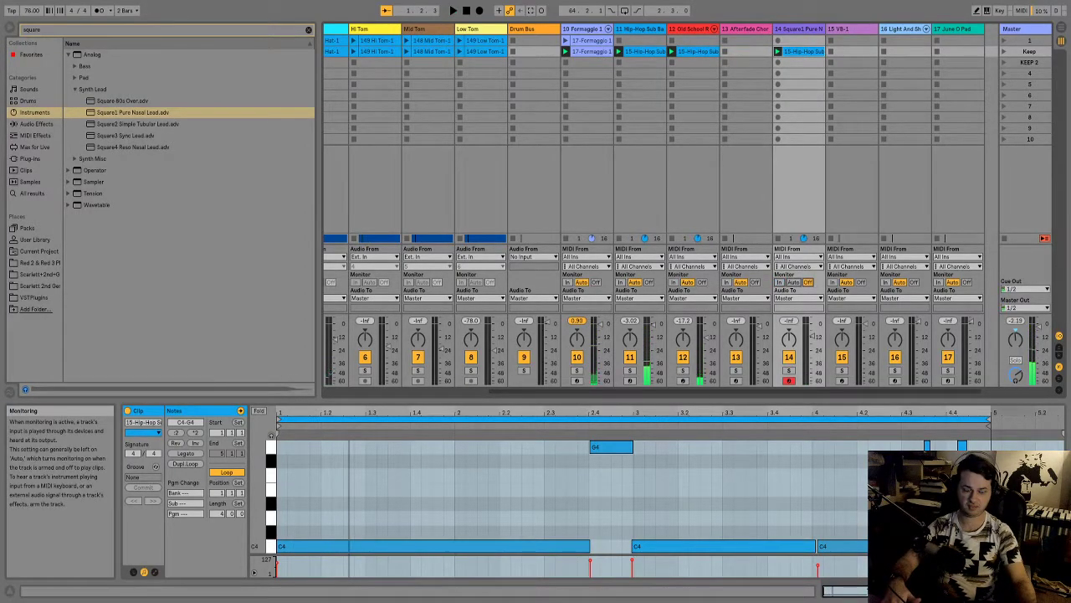
pyautogui.press('space')
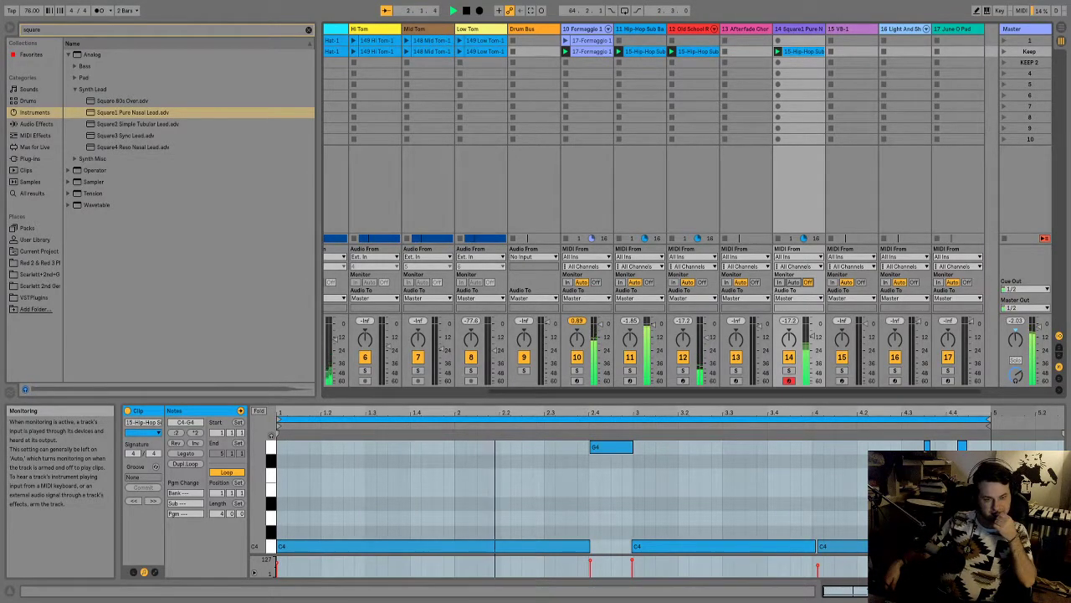
pyautogui.doubleClick(798, 28)
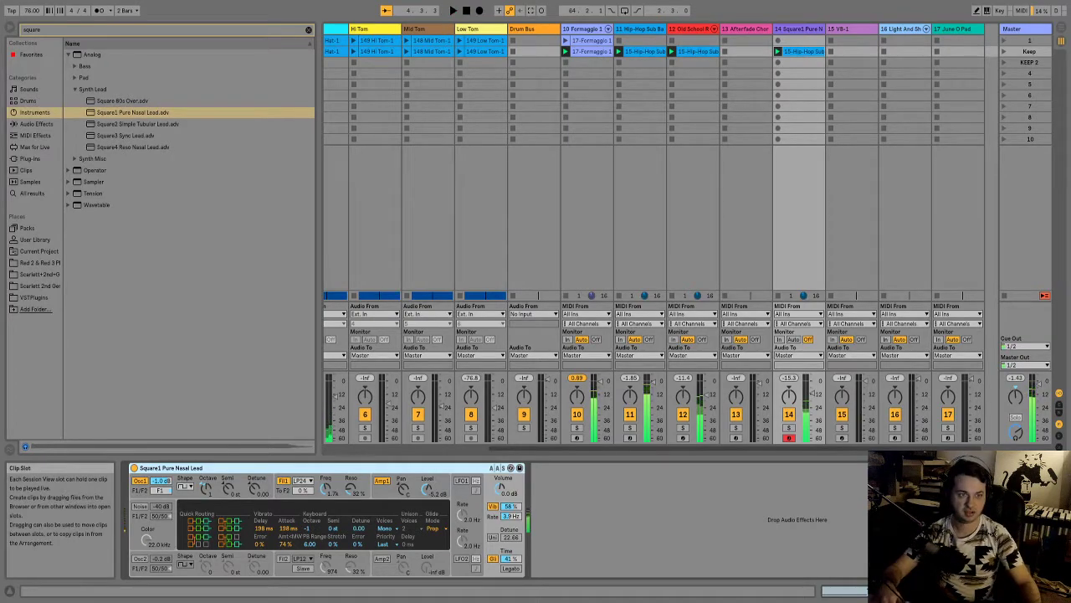
pyautogui.press('Delete')
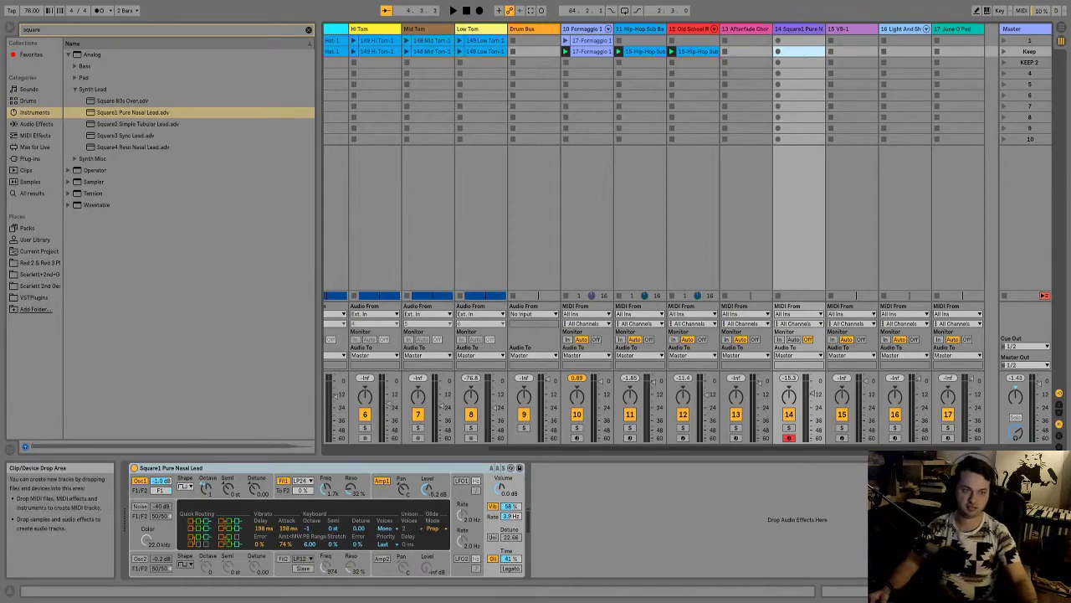
pyautogui.click(779, 339)
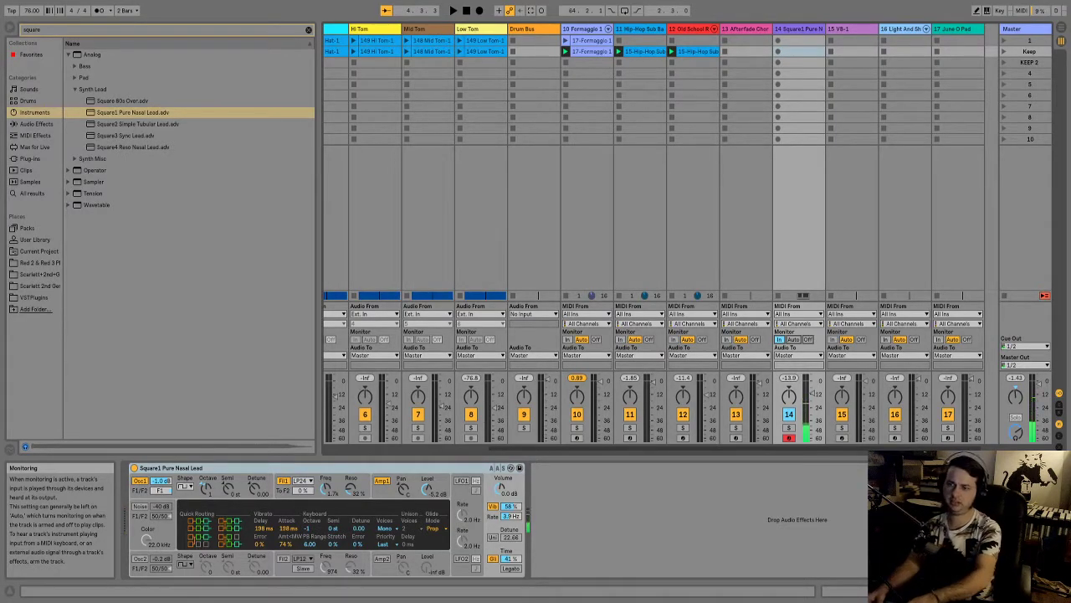
# - Rehearse the Square1 lead over the mix and record a 16-bar part into track 14's Keep slot
pyautogui.press('space')
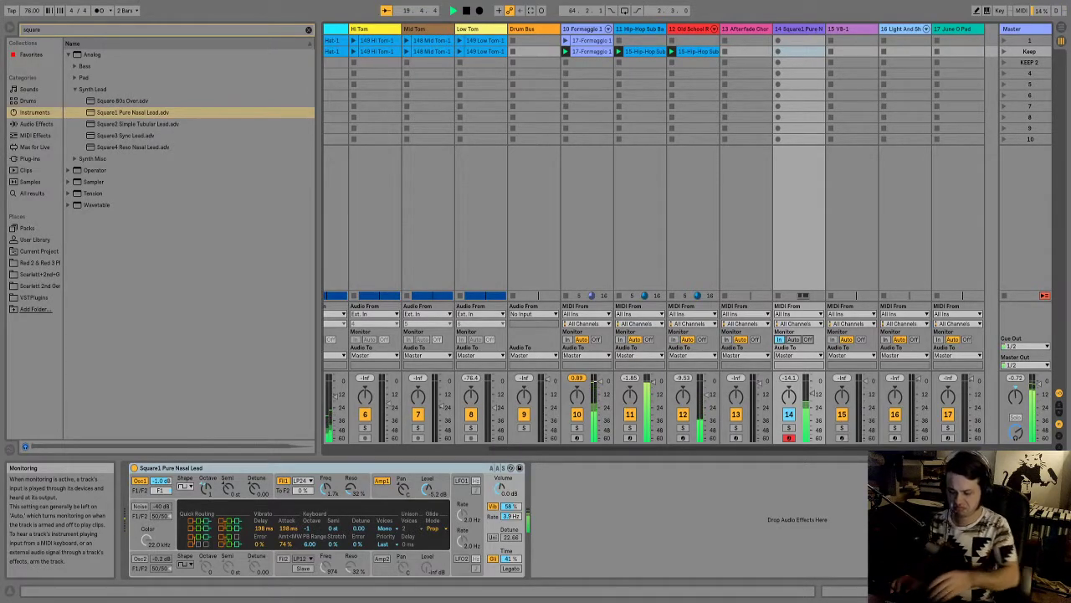
pyautogui.press('space')
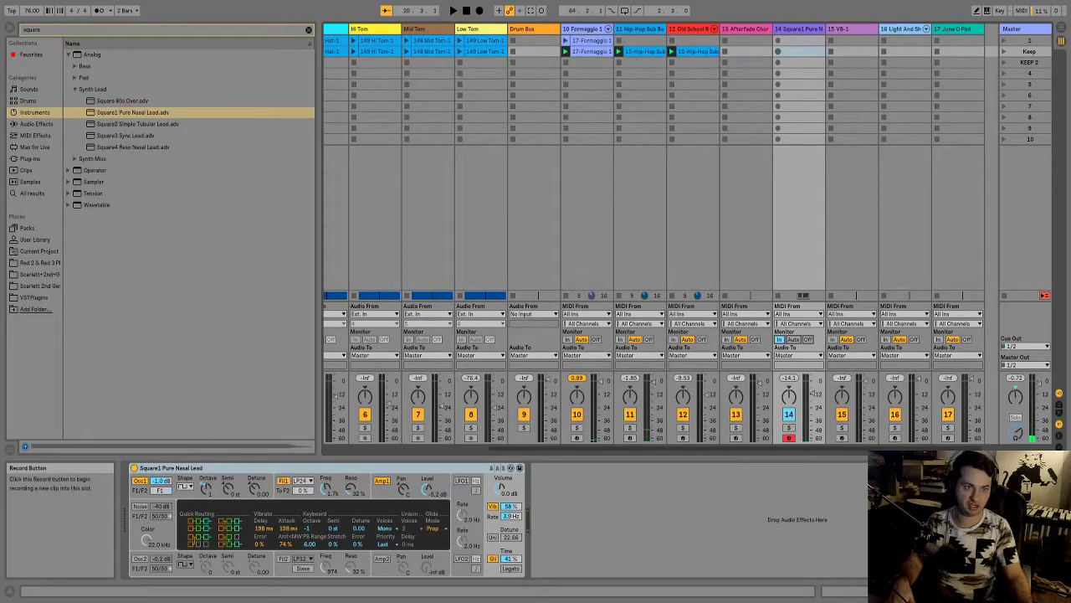
pyautogui.click(778, 51)
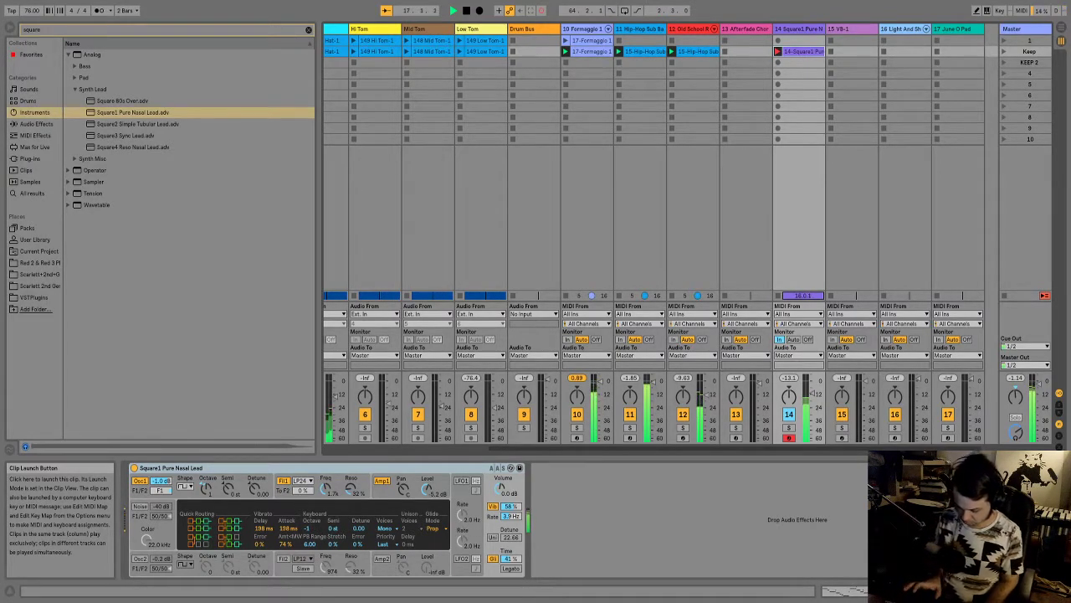
pyautogui.press('space')
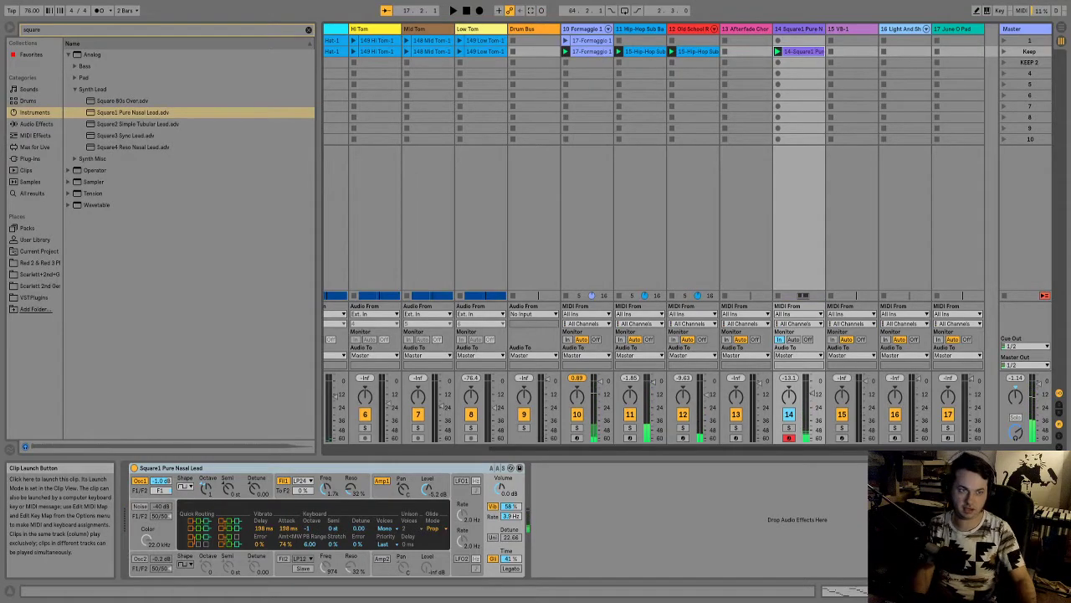
# - Open track 14's recorded clip and play it back in the mix with the track's monitoring off
pyautogui.click(800, 40)
pyautogui.doubleClick(799, 51)
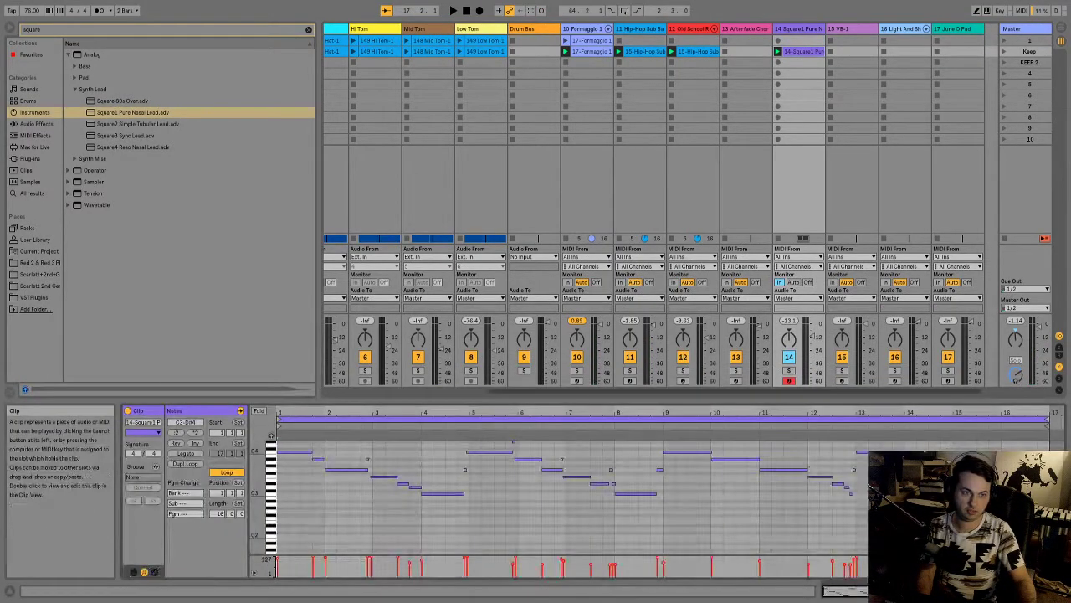
pyautogui.press('space')
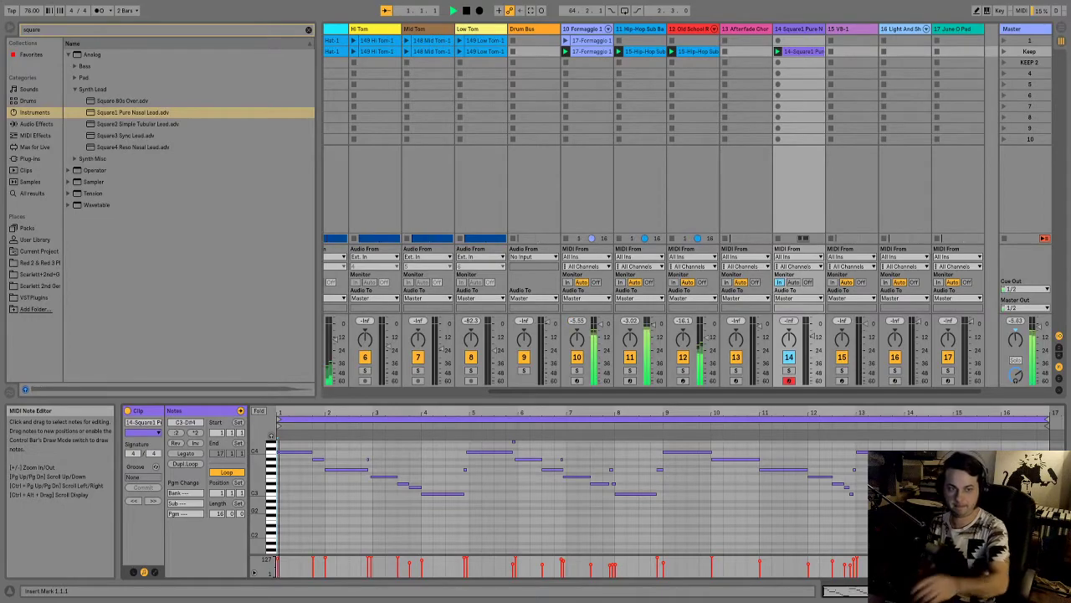
pyautogui.press('space')
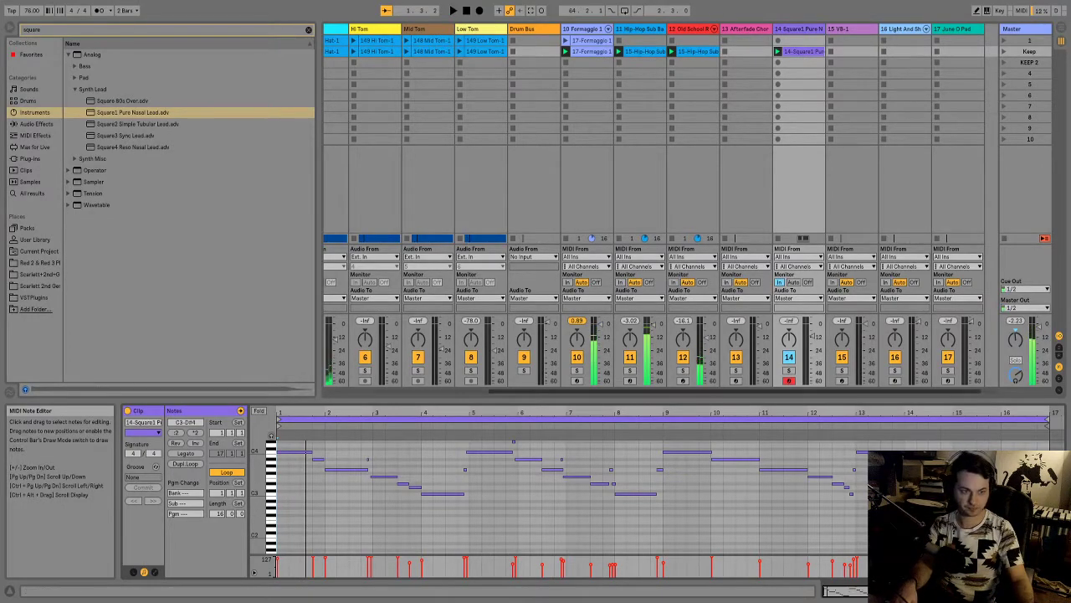
pyautogui.click(808, 282)
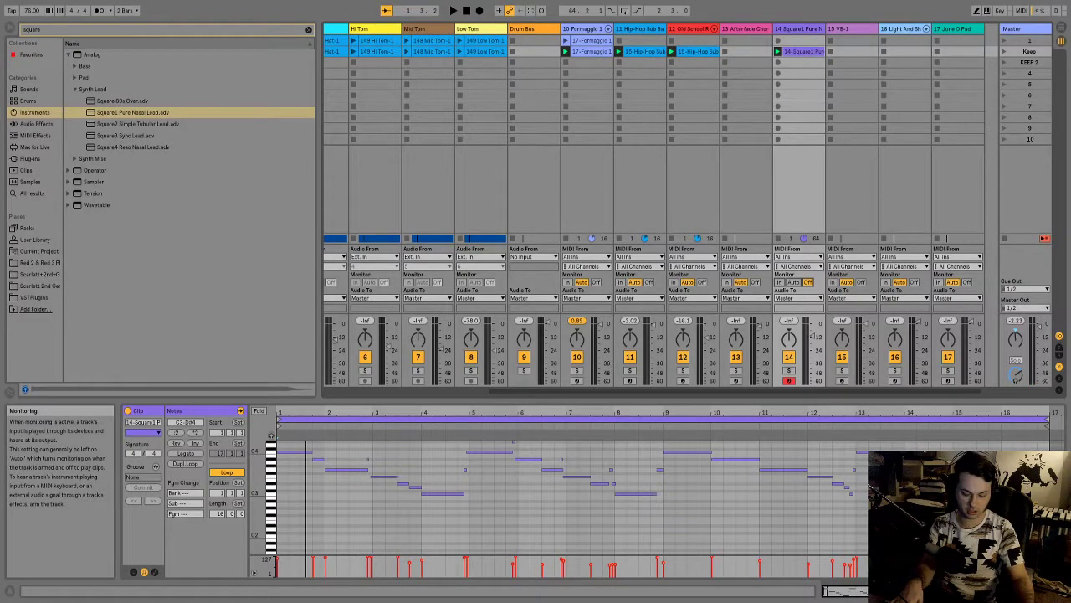
pyautogui.press('space')
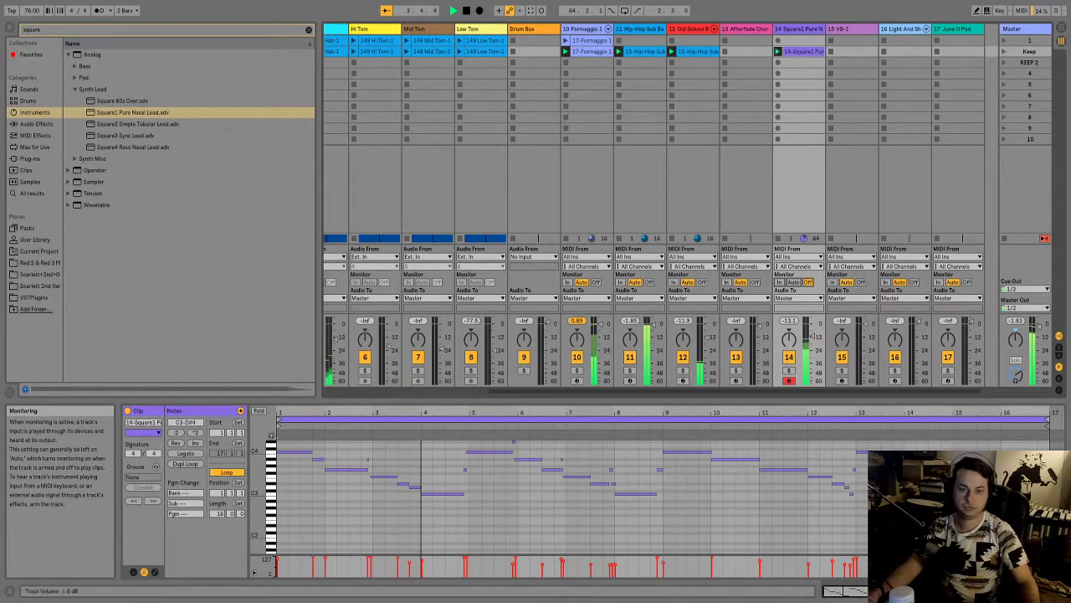
# - Fold the note editor to the used pitches, select the short A#3 note just before bar 3 and resume playback
pyautogui.click(259, 410)
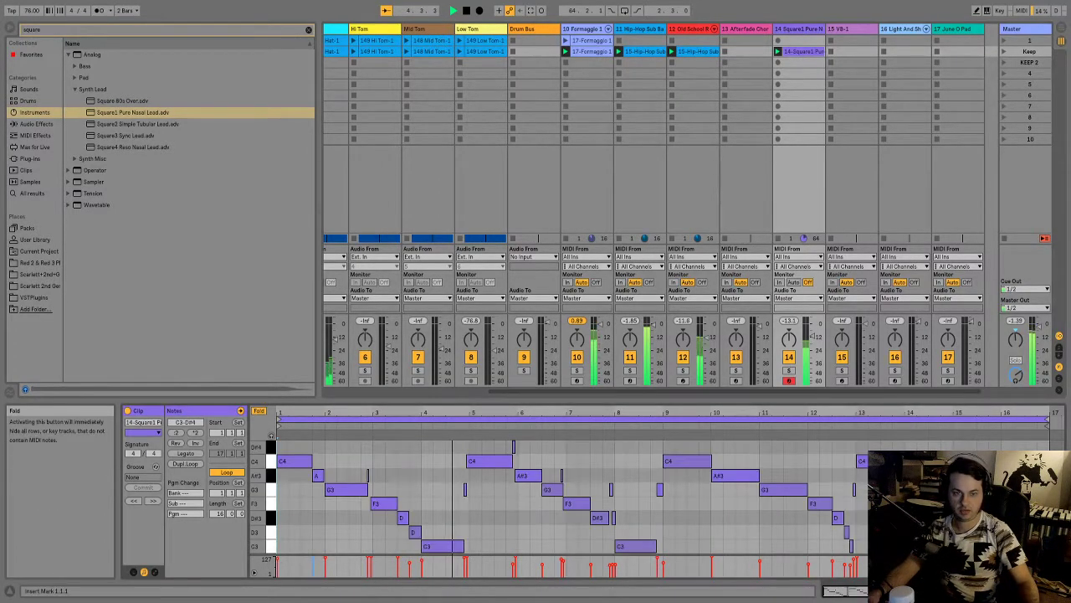
pyautogui.press('space')
pyautogui.click(369, 476)
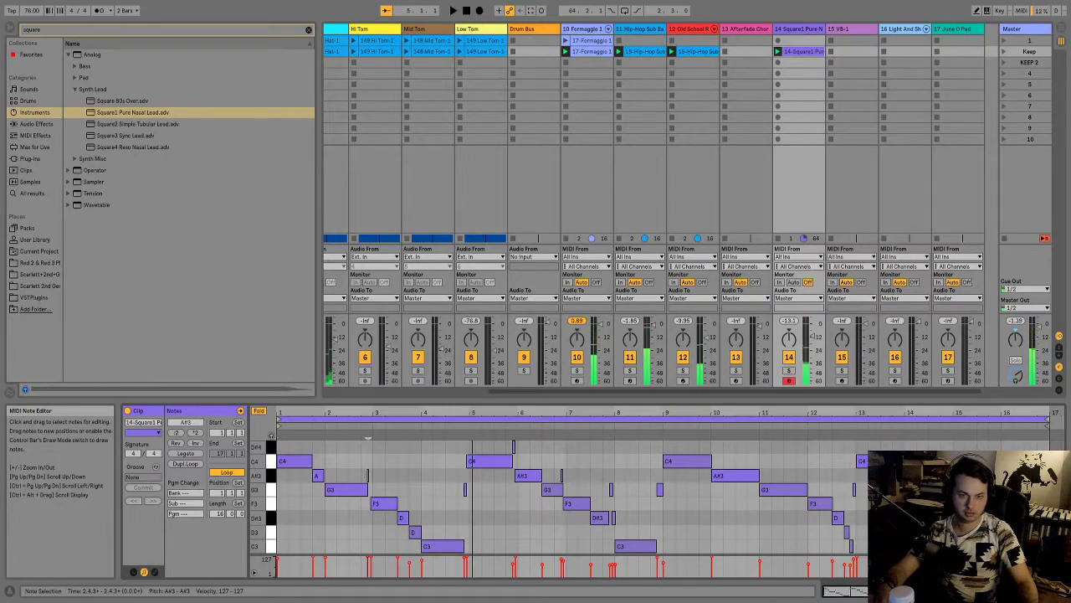
pyautogui.press('space')
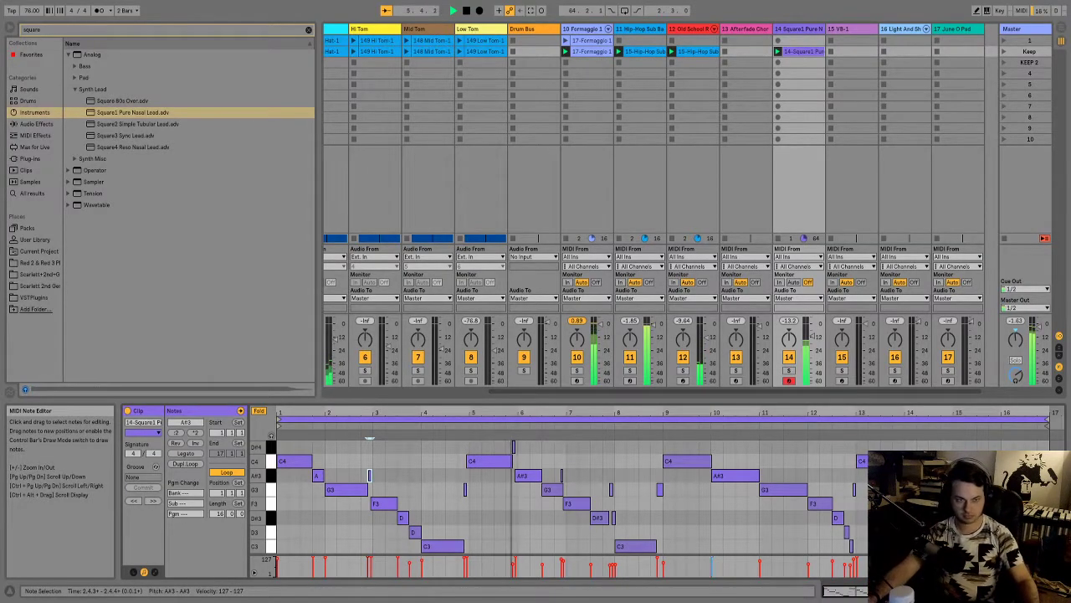
# - Raise the Snare track's volume to 0 dB while the mix plays
pyautogui.moveTo(519, 391); pyautogui.dragTo(352, 390)
pyautogui.click(416, 332)
pyautogui.moveTo(414, 332); pyautogui.dragTo(414, 321)
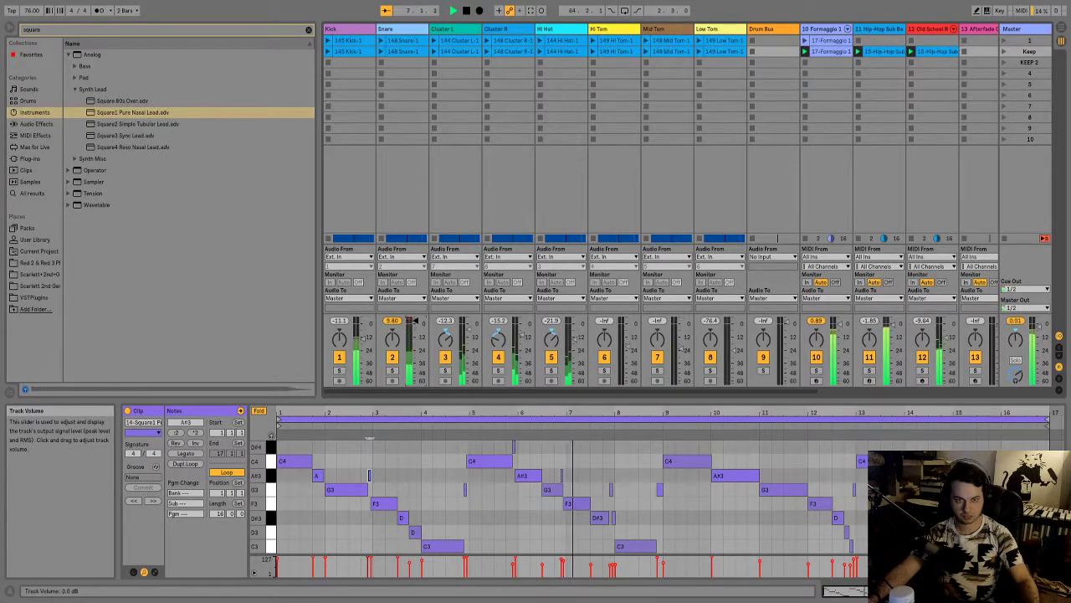
# - Open the Snare's devices, flatten its EQ with a low cut near 49 Hz, and set the track volume to -2.0 dB
pyautogui.doubleClick(402, 29)
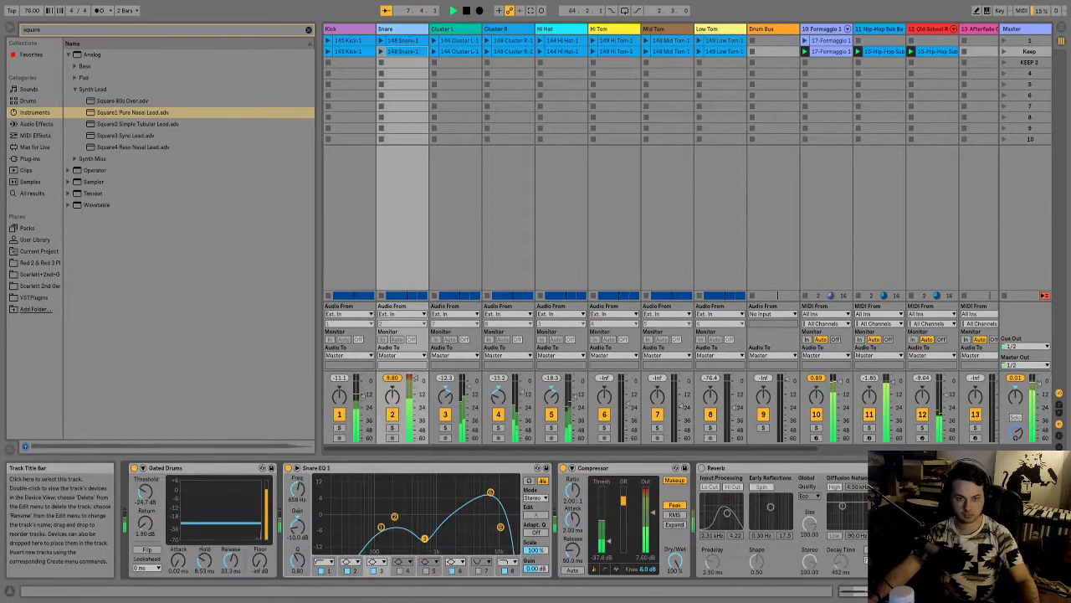
pyautogui.moveTo(491, 492); pyautogui.dragTo(489, 509)
pyautogui.moveTo(424, 537); pyautogui.dragTo(356, 515)
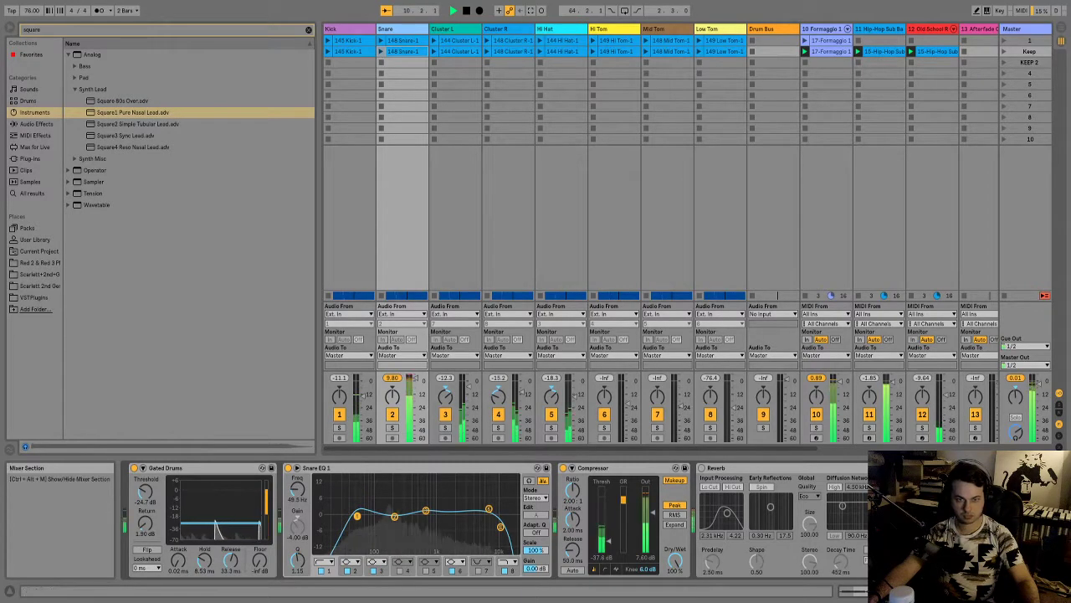
pyautogui.press('space')
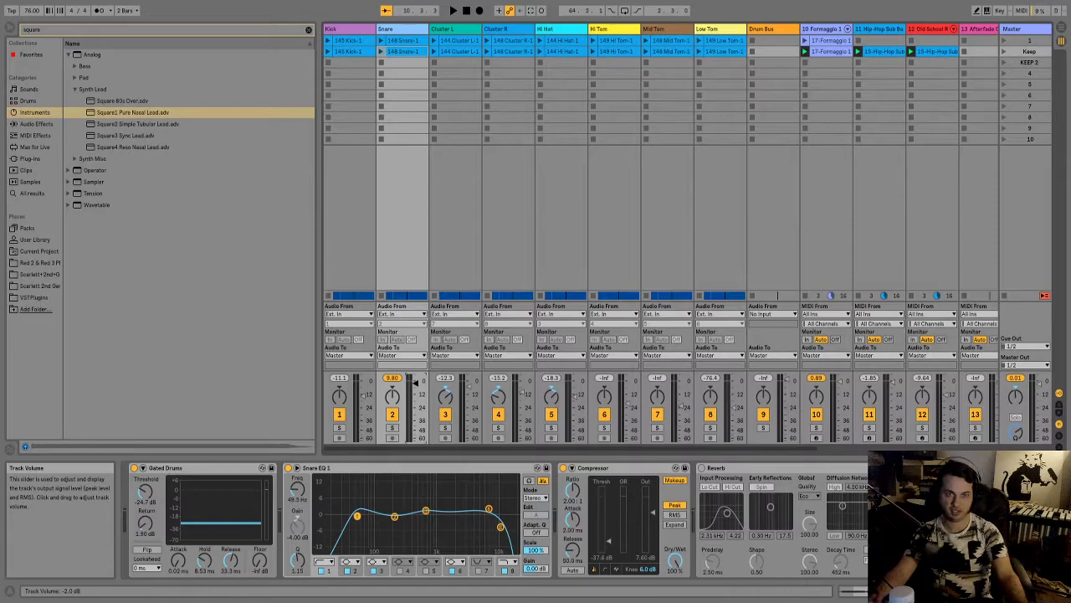
pyautogui.press('space')
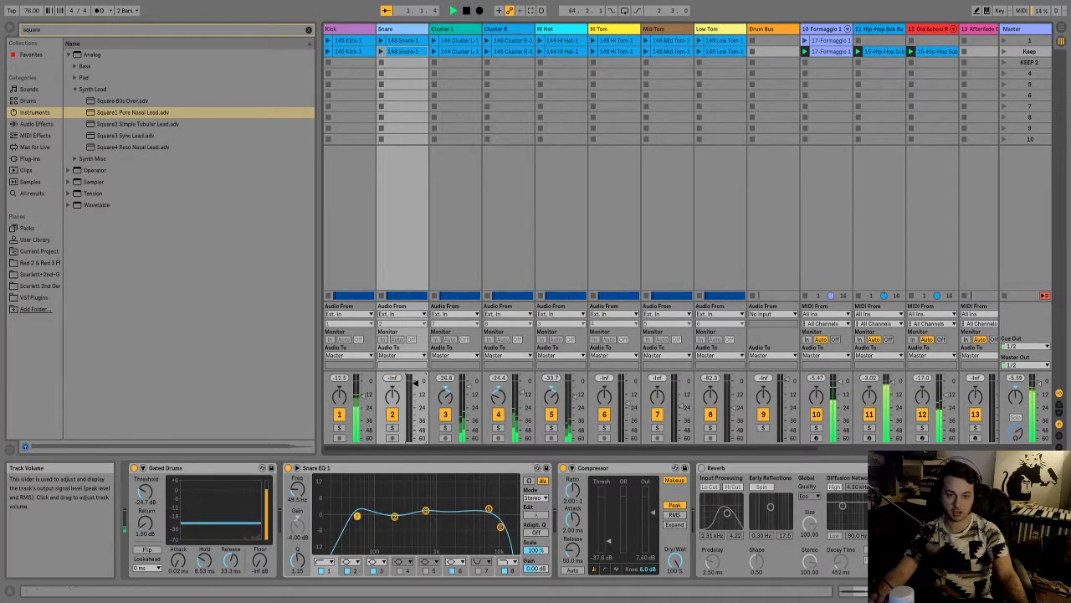
# - With the Snare soloed, set the Compressor threshold to -25.5 dB and the Gated Drums threshold to -37.6 dB, and return to the full mix
pyautogui.click(391, 428)
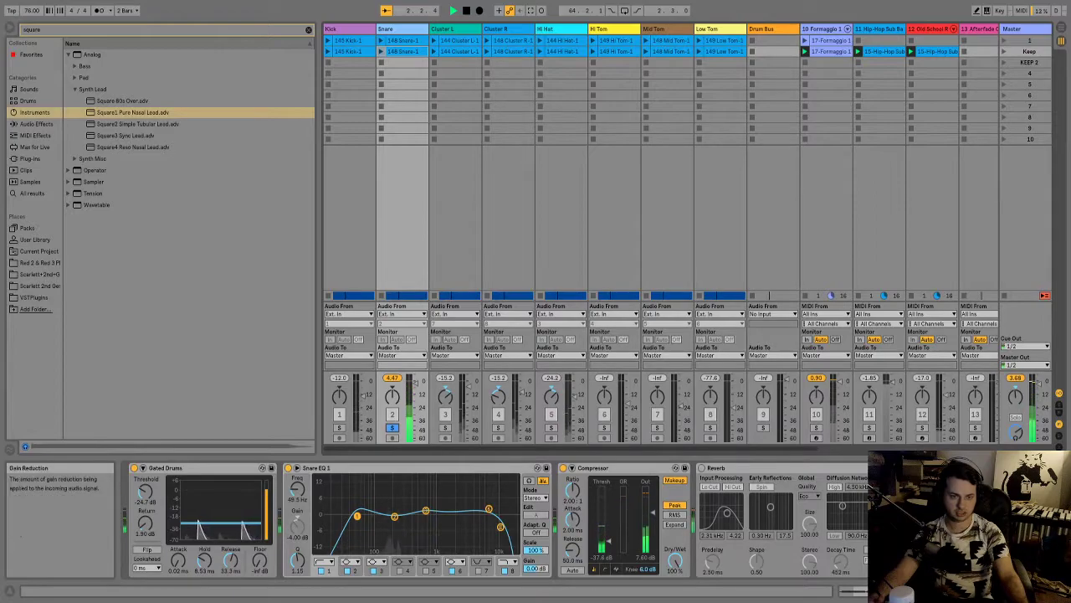
pyautogui.moveTo(609, 530); pyautogui.dragTo(608, 533)
pyautogui.moveTo(144, 490); pyautogui.dragTo(145, 507)
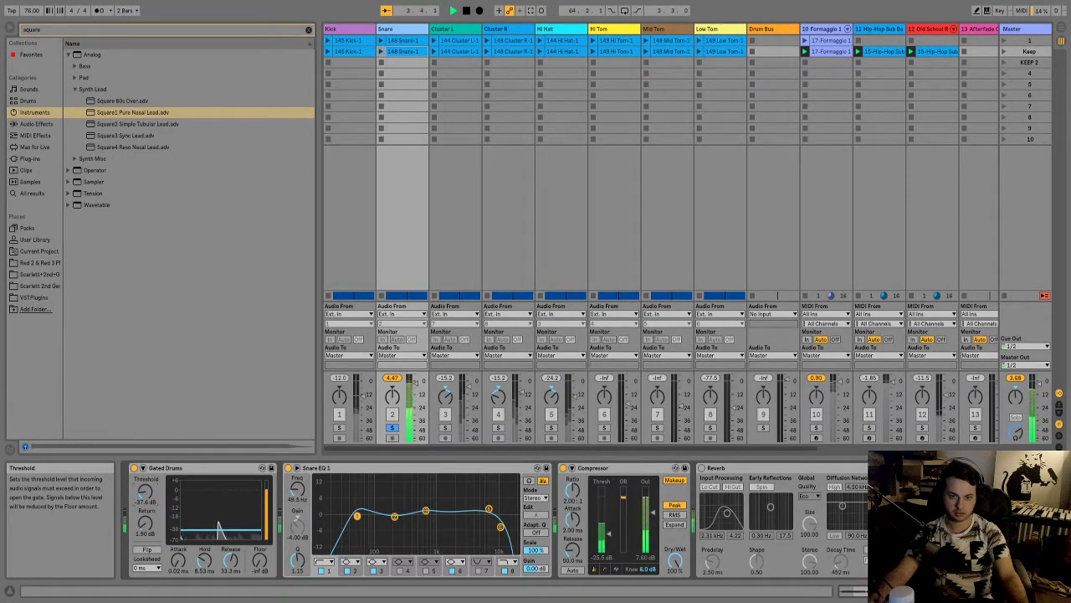
pyautogui.click(391, 428)
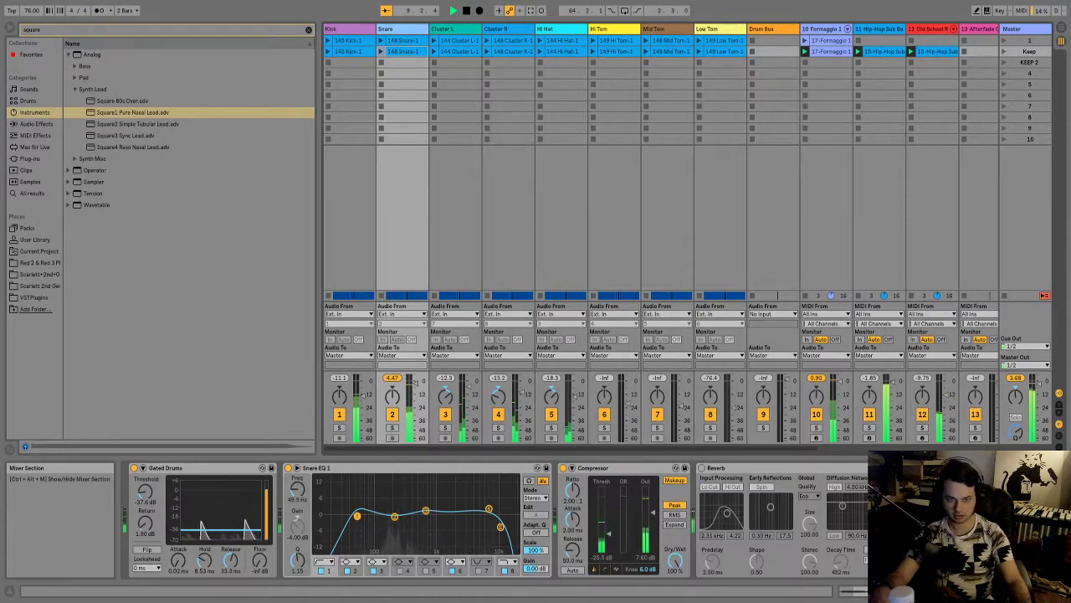
# - Solo the Snare and set the Gated Drums hold to 23.0 ms and release to 36.2 ms, auditioning each change
pyautogui.click(392, 427)
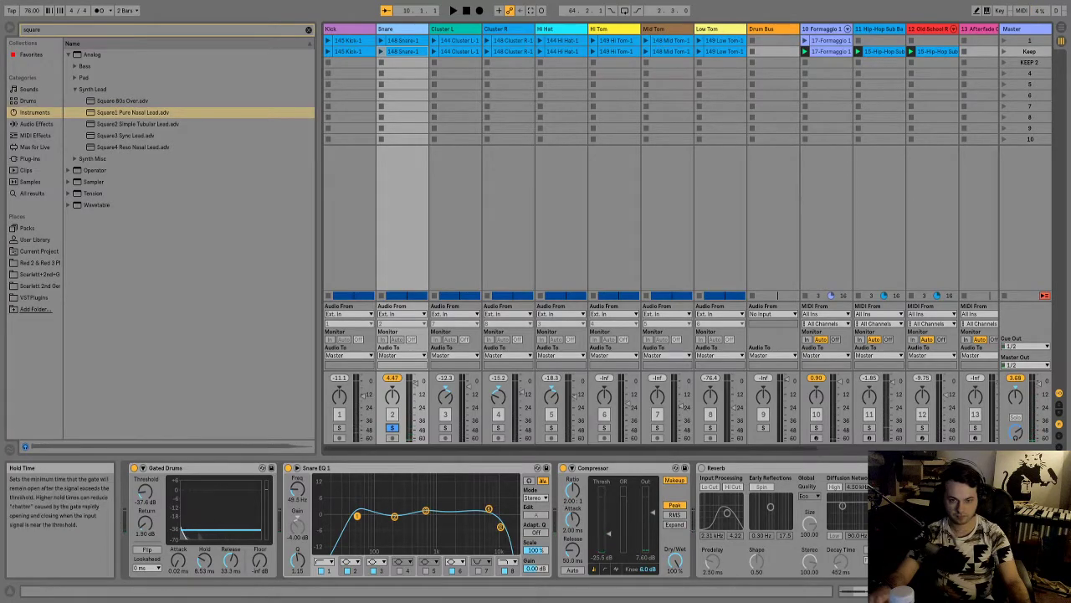
pyautogui.press('space')
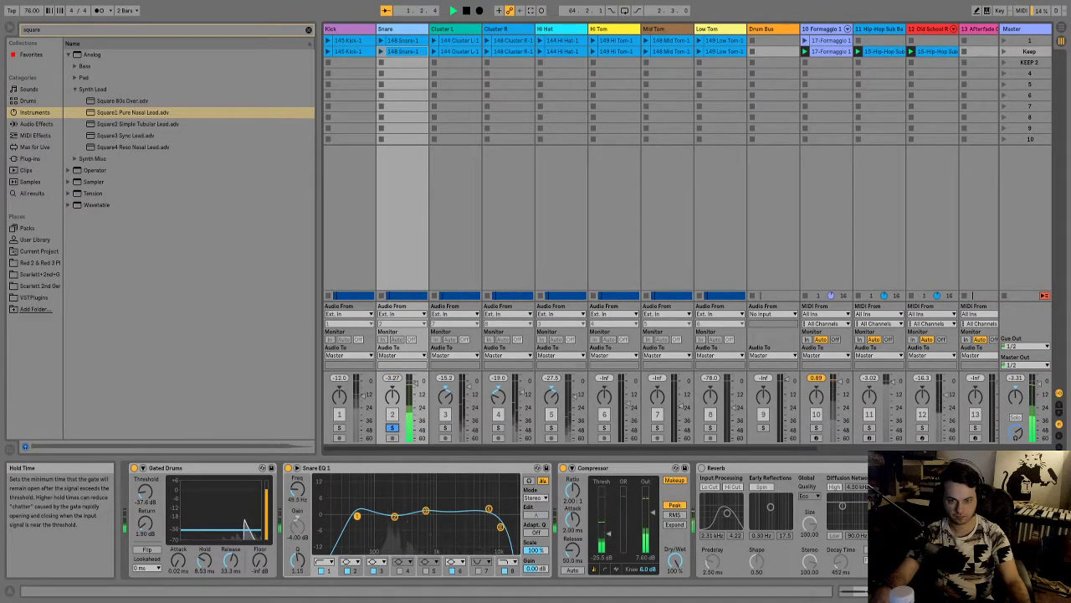
pyautogui.moveTo(230, 560); pyautogui.dragTo(230, 535)
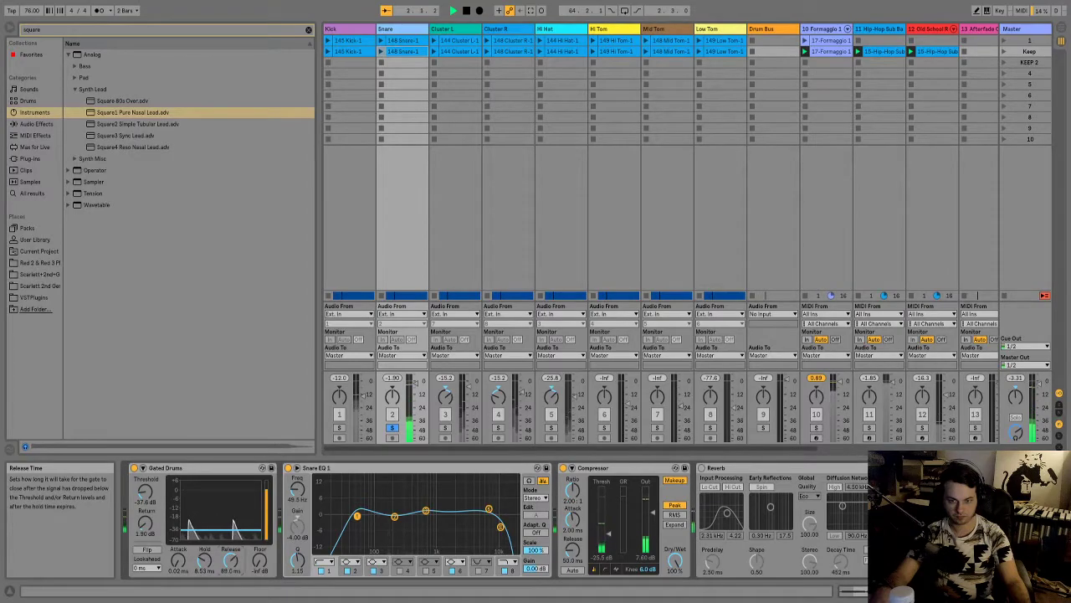
pyautogui.moveTo(230, 560); pyautogui.dragTo(230, 536)
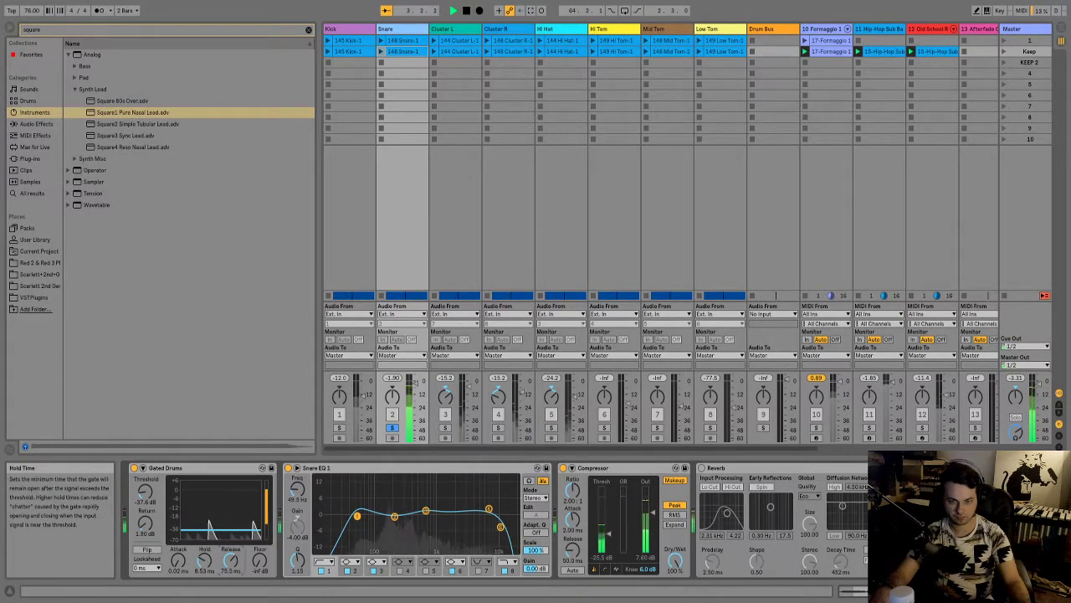
pyautogui.moveTo(230, 560); pyautogui.dragTo(230, 563)
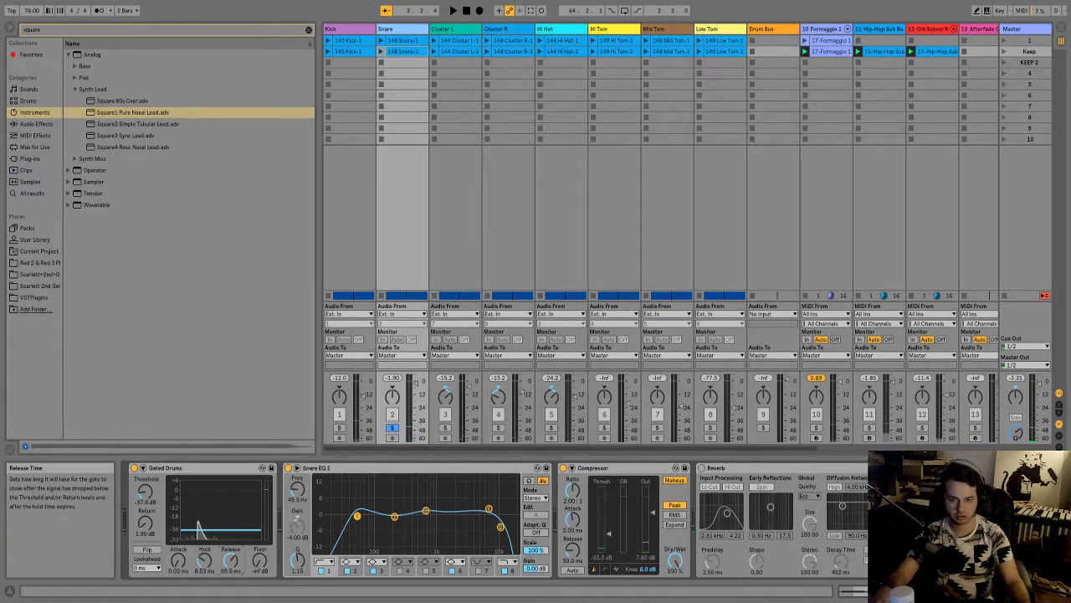
pyautogui.press('space')
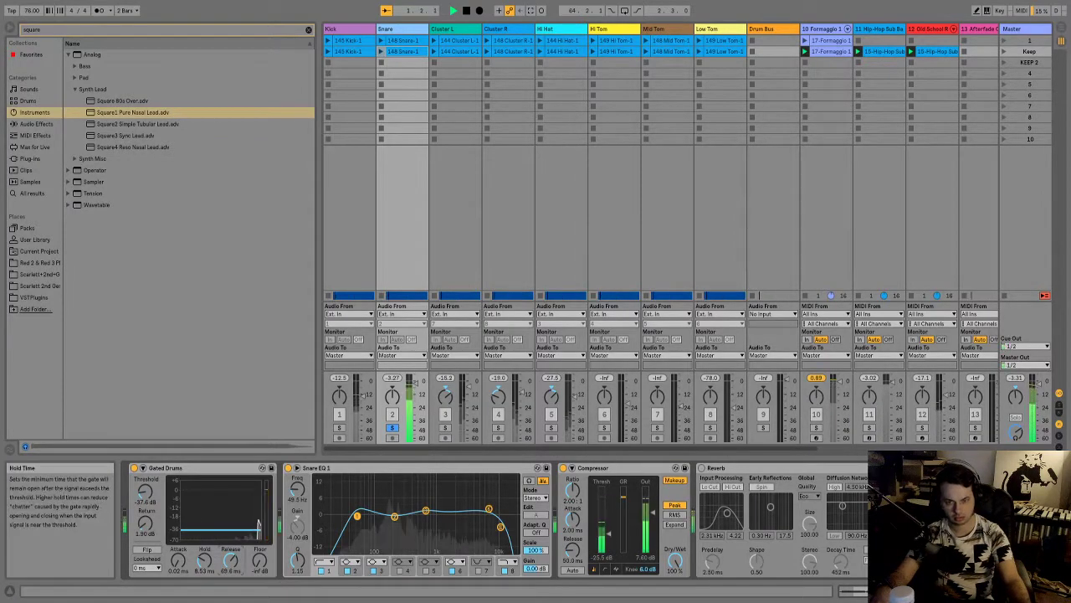
pyautogui.press('space')
pyautogui.moveTo(204, 560); pyautogui.dragTo(230, 571)
pyautogui.press('space')
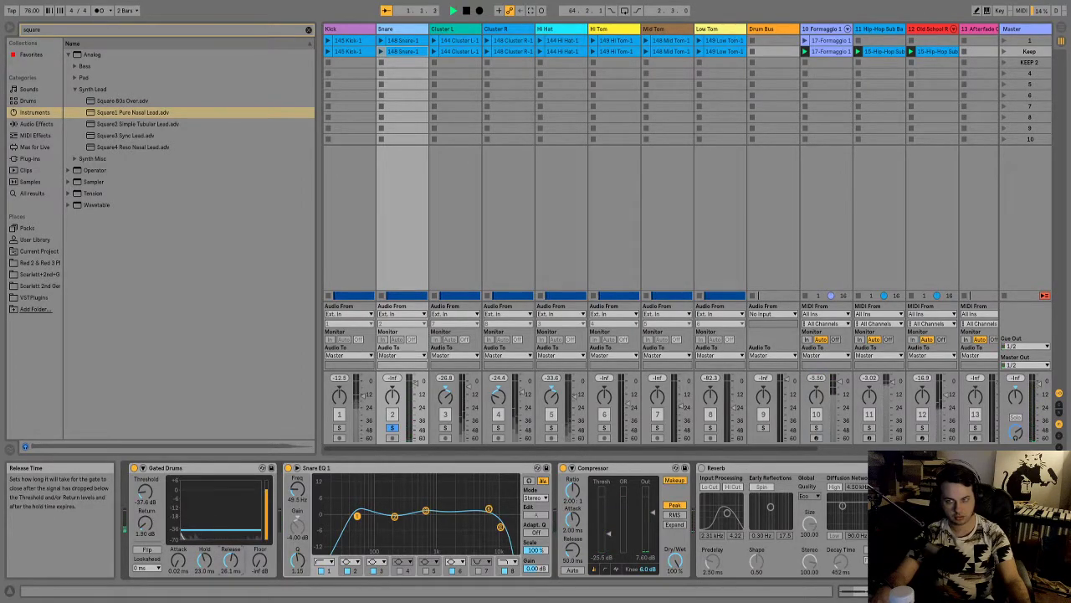
pyautogui.press('space')
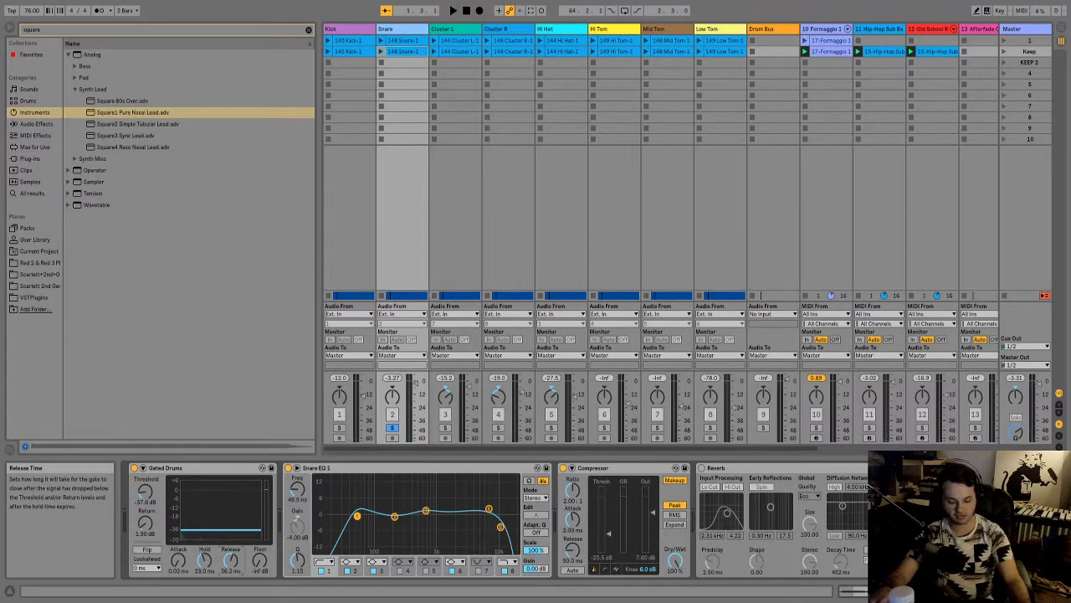
pyautogui.press('space')
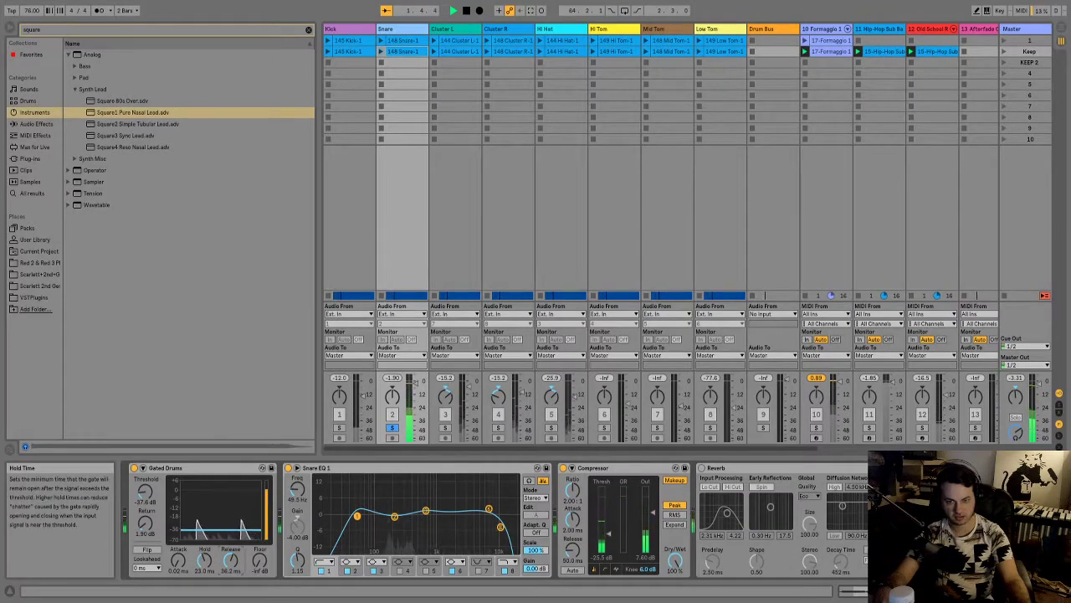
# - Unsolo the Snare, set its Compressor output to 17.5 dB and raise the Kick track's volume in the full mix
pyautogui.press('space')
pyautogui.click(392, 427)
pyautogui.press('space')
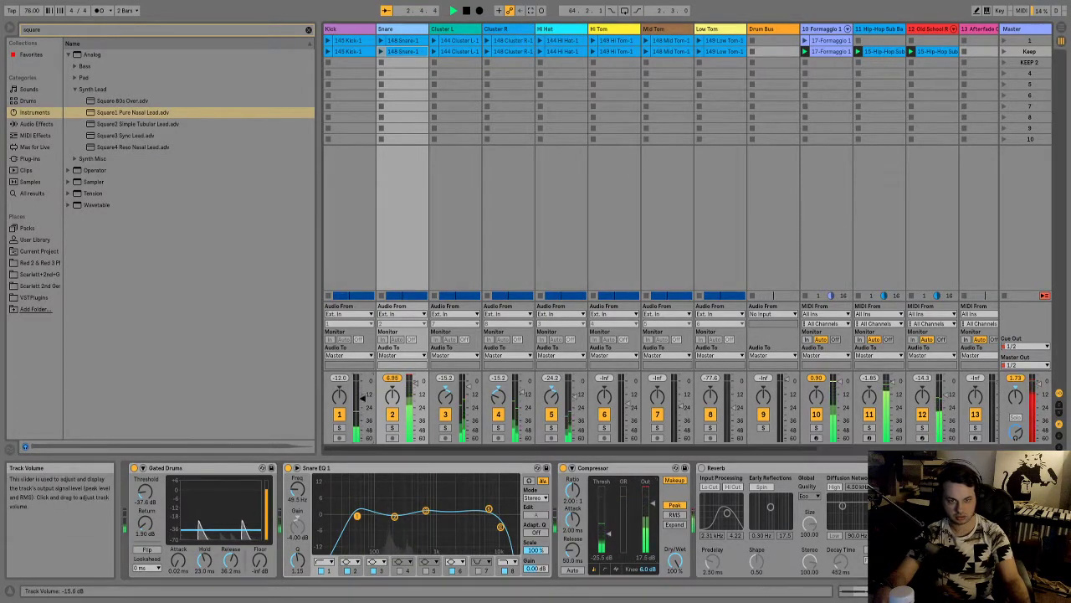
pyautogui.moveTo(362, 396); pyautogui.dragTo(362, 384)
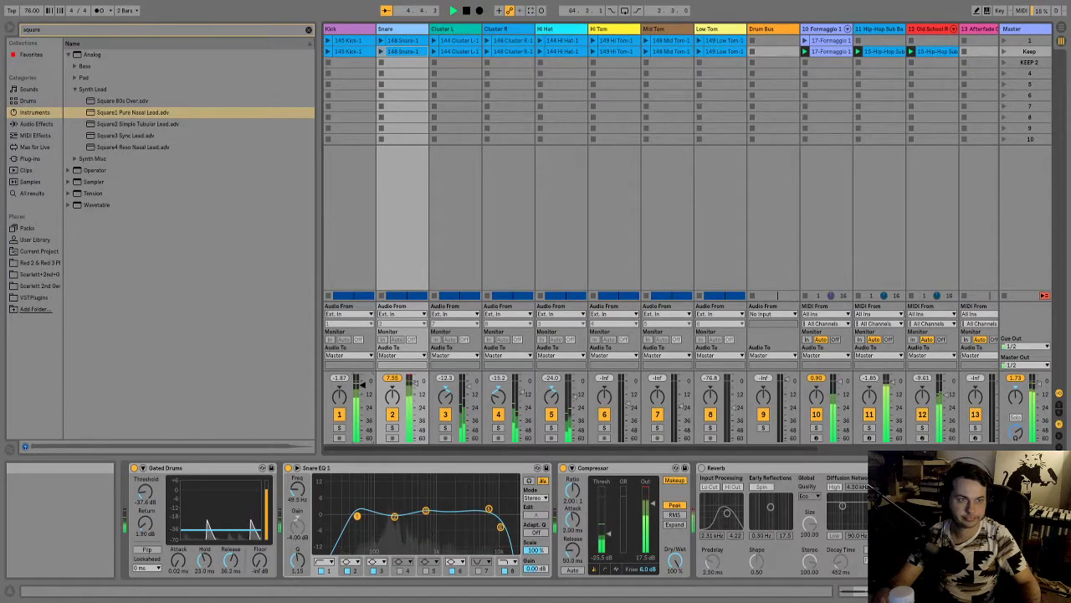
# - Set track 10's EQ Eight low-band boost to 0.62 dB at 116 Hz and resume playback
pyautogui.click(822, 29)
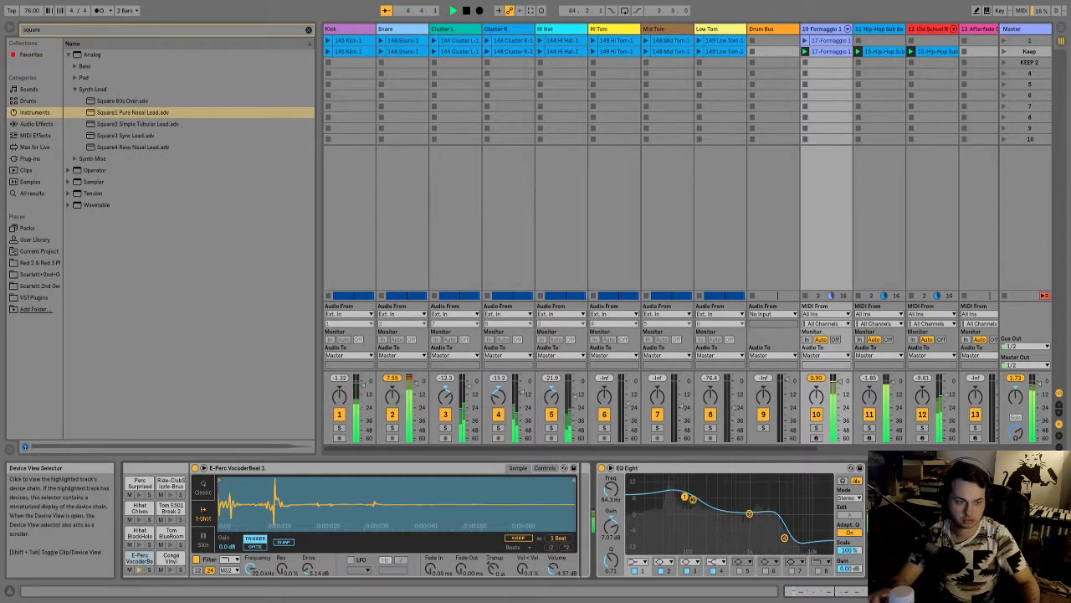
pyautogui.click(929, 590)
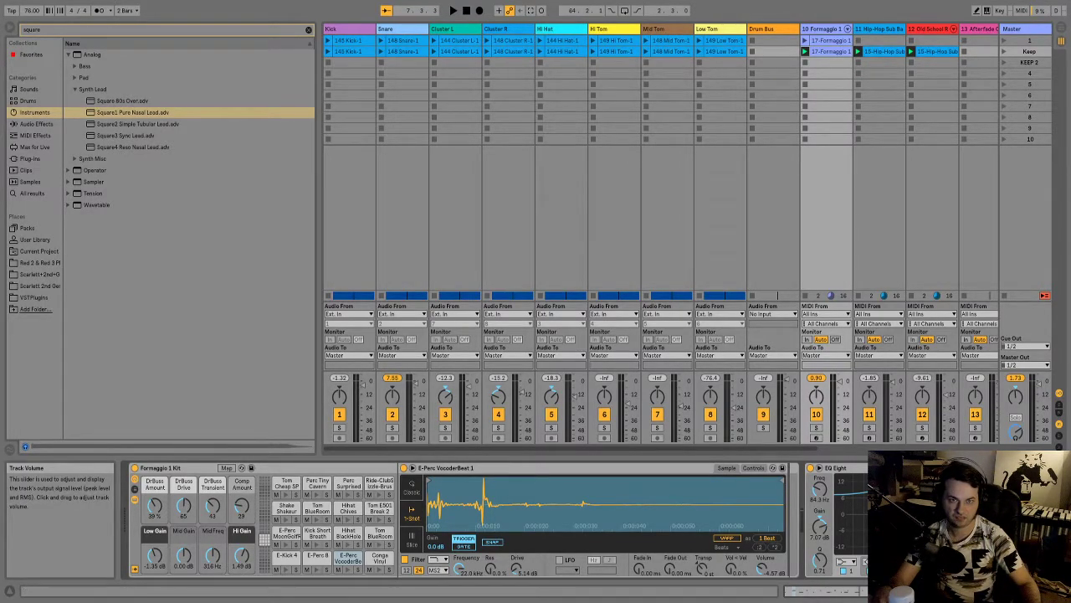
pyautogui.click(348, 28)
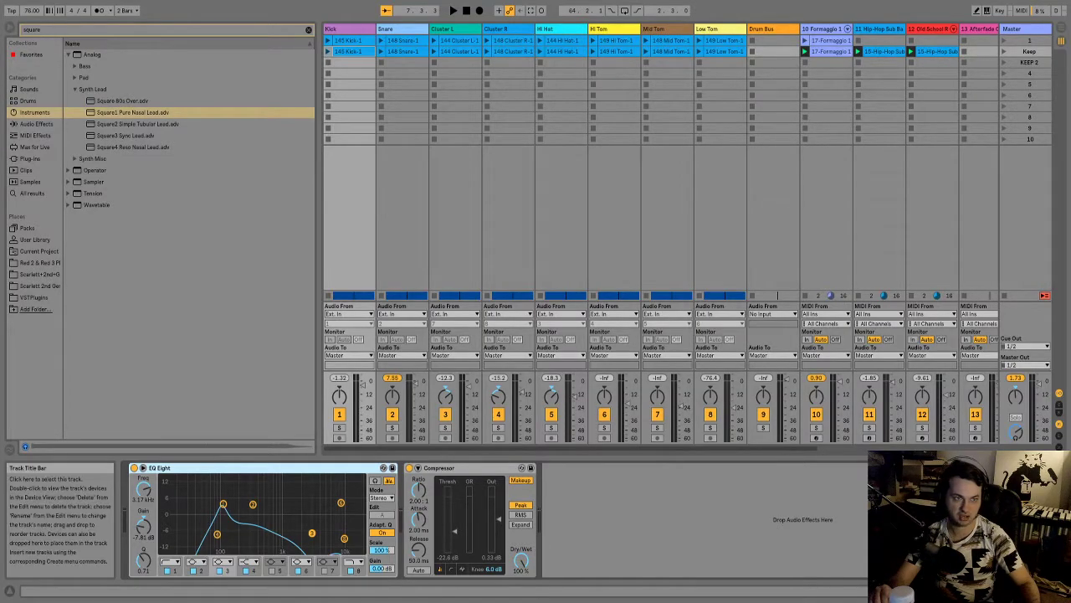
pyautogui.click(824, 29)
pyautogui.moveTo(906, 494); pyautogui.dragTo(915, 503)
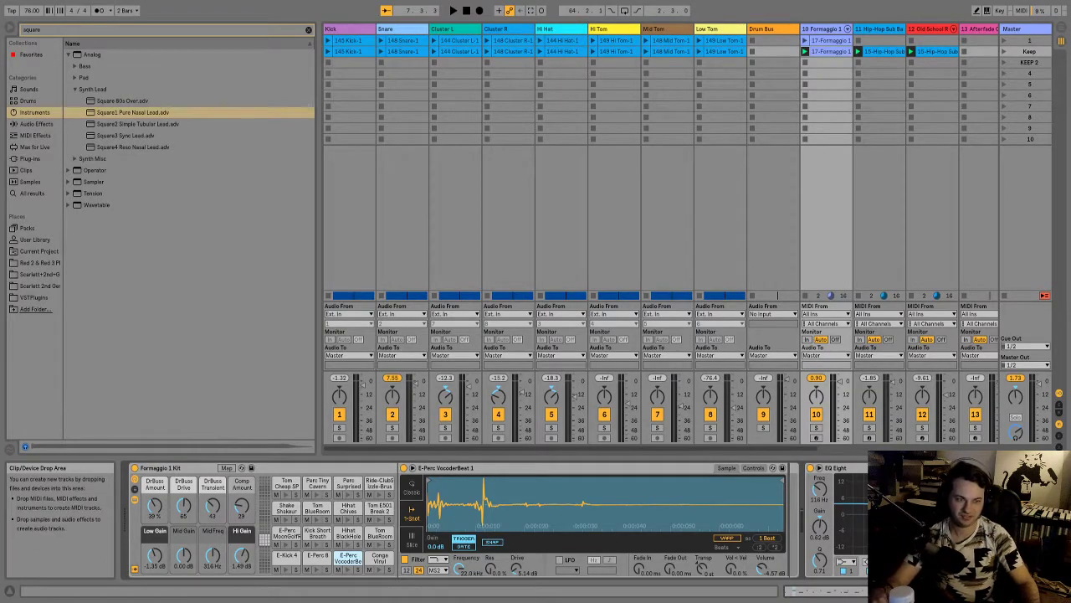
pyautogui.press('space')
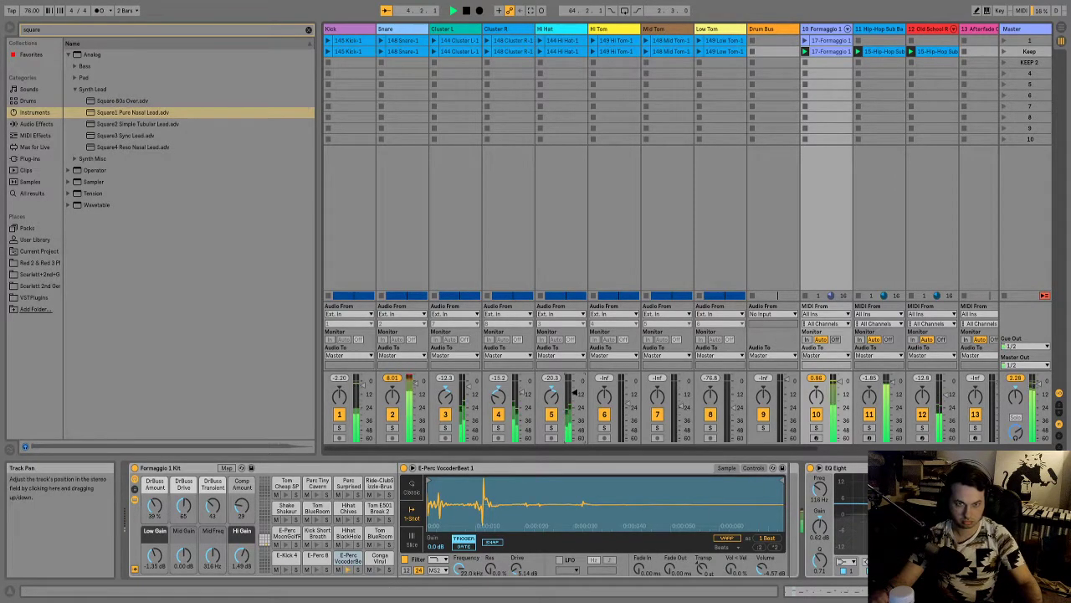
# - Boost the Kick's second EQ Eight band to about 8 dB near 728 Hz and solo the Kick
pyautogui.click(348, 29)
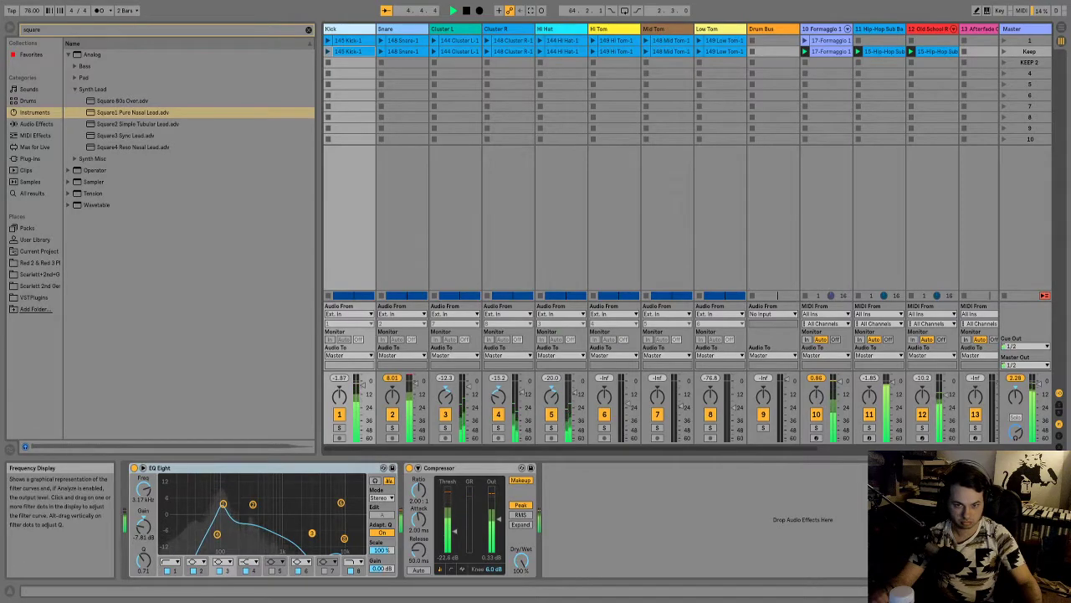
pyautogui.moveTo(253, 504); pyautogui.dragTo(270, 487)
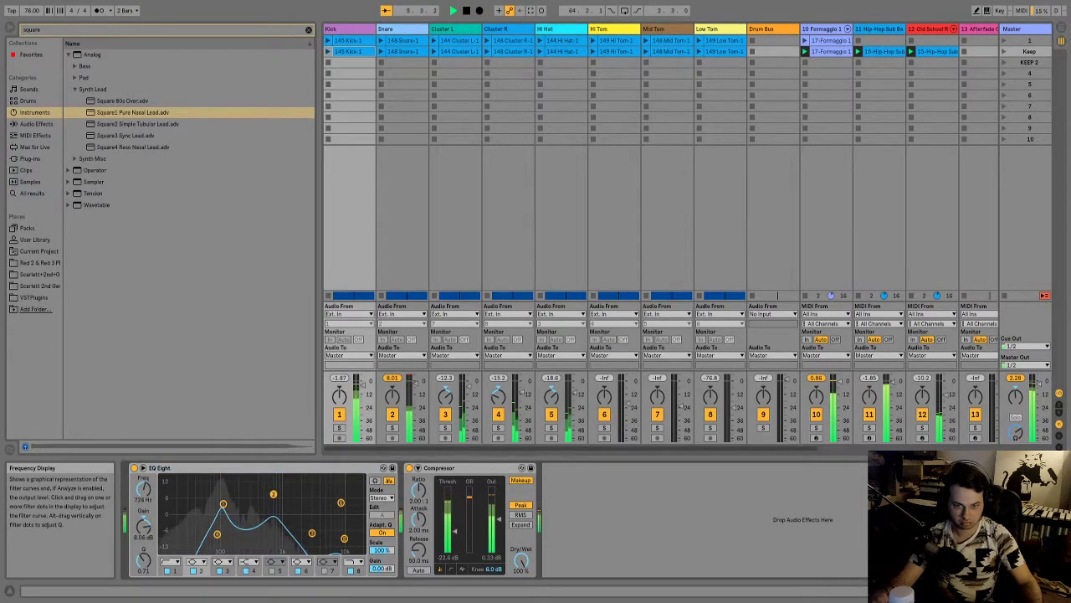
pyautogui.click(339, 428)
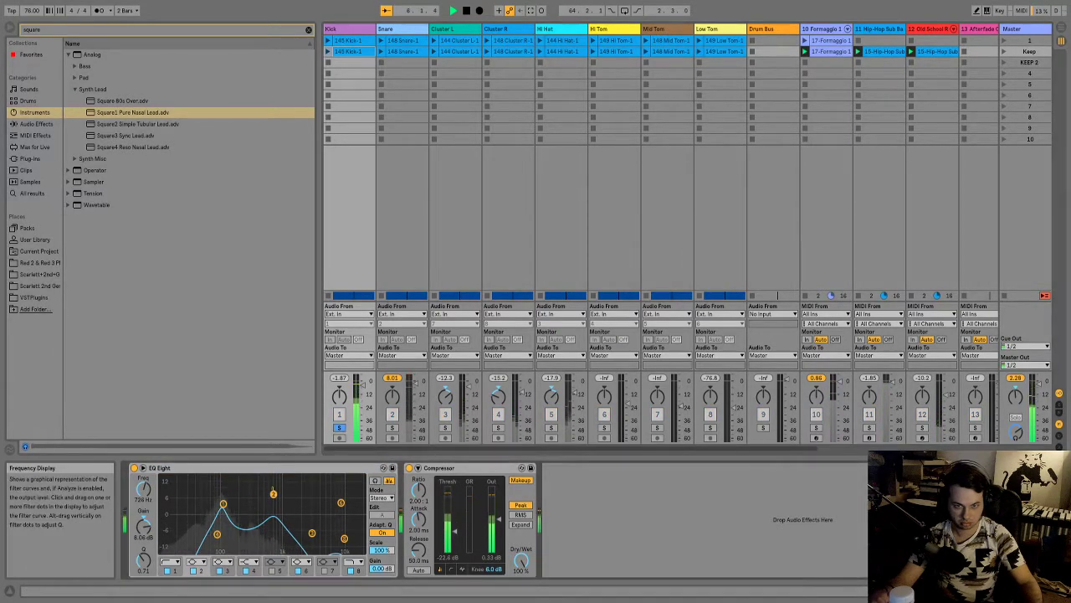
# - Try a broader EQ Eight curve on the kick by repositioning its low, mid and high-cut bands
pyautogui.moveTo(269, 528); pyautogui.dragTo(270, 526)
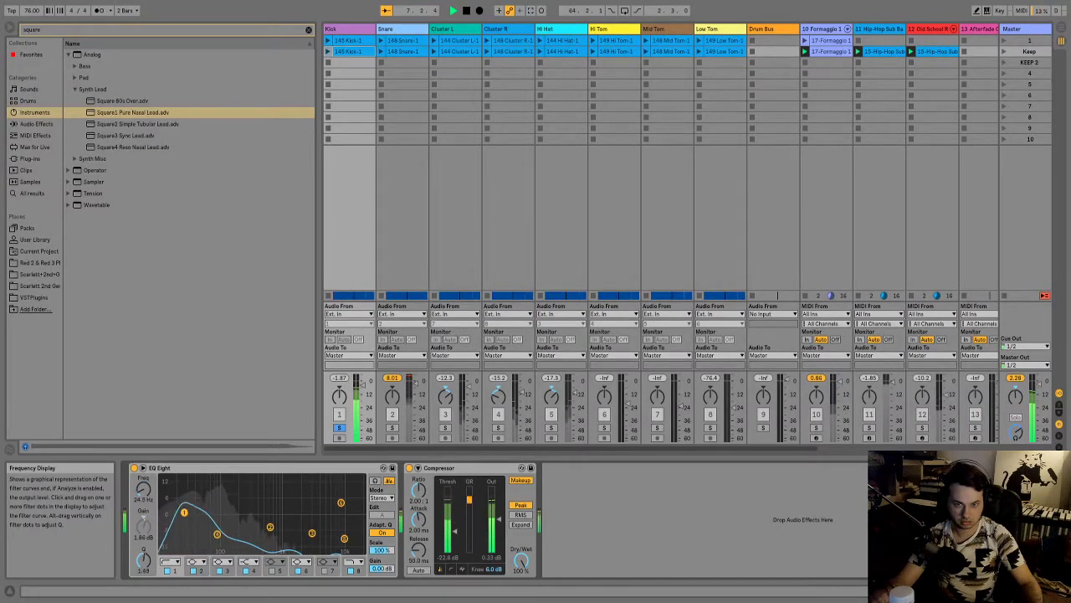
pyautogui.moveTo(223, 516); pyautogui.dragTo(228, 516)
pyautogui.moveTo(311, 533); pyautogui.dragTo(324, 550)
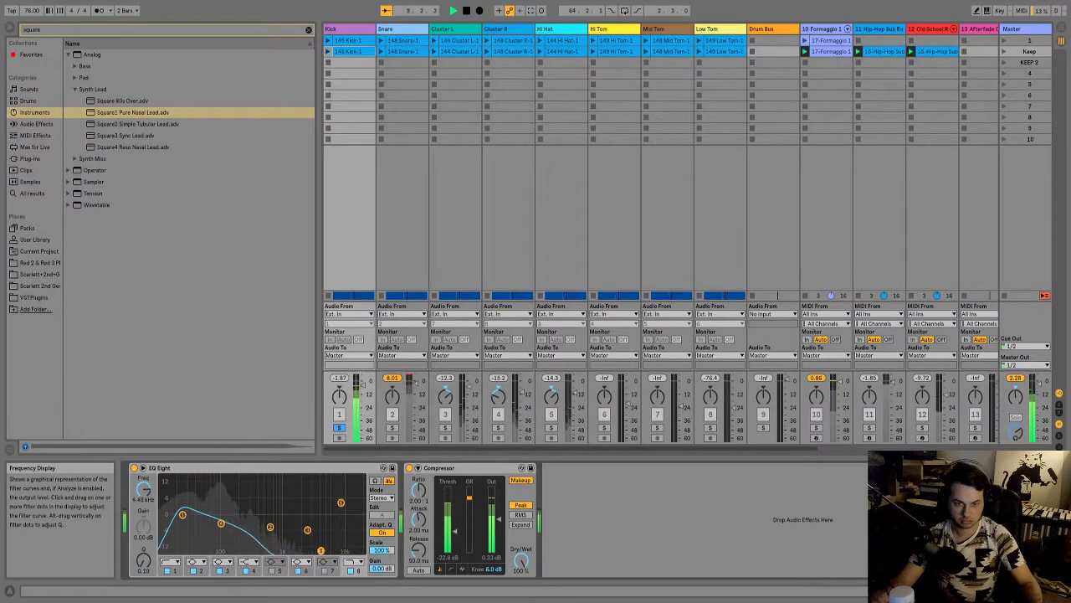
pyautogui.moveTo(270, 526); pyautogui.dragTo(279, 508)
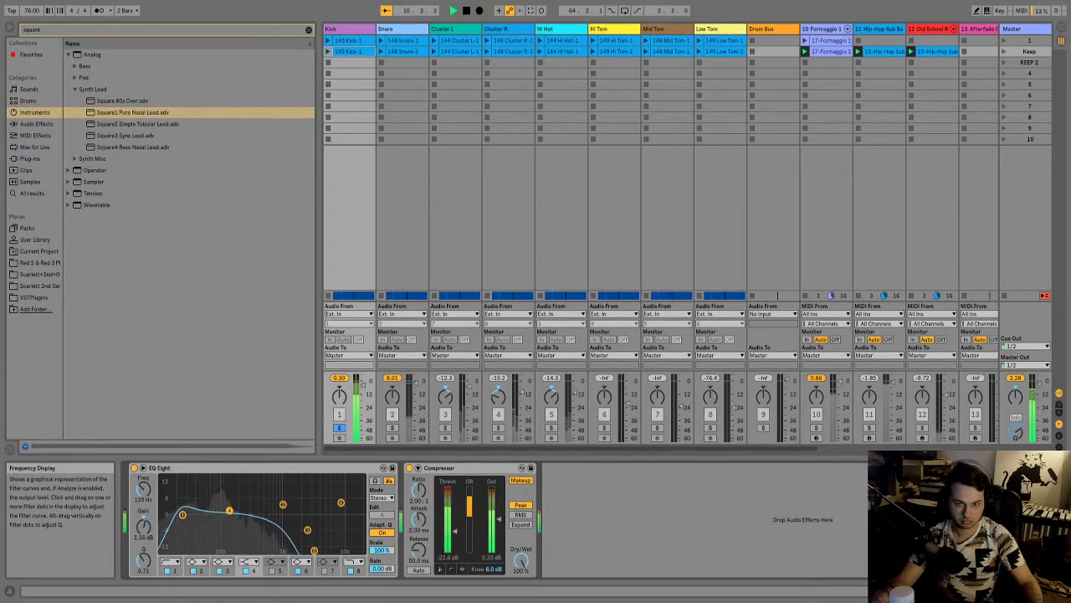
# - Undo the recent band moves in the kick's EQ Eight
pyautogui.hotkey('ctrl', 'z')
pyautogui.hotkey('ctrl', 'z')
pyautogui.hotkey('ctrl', 'z')
pyautogui.hotkey('ctrl', 'z')
pyautogui.hotkey('ctrl', 'z')
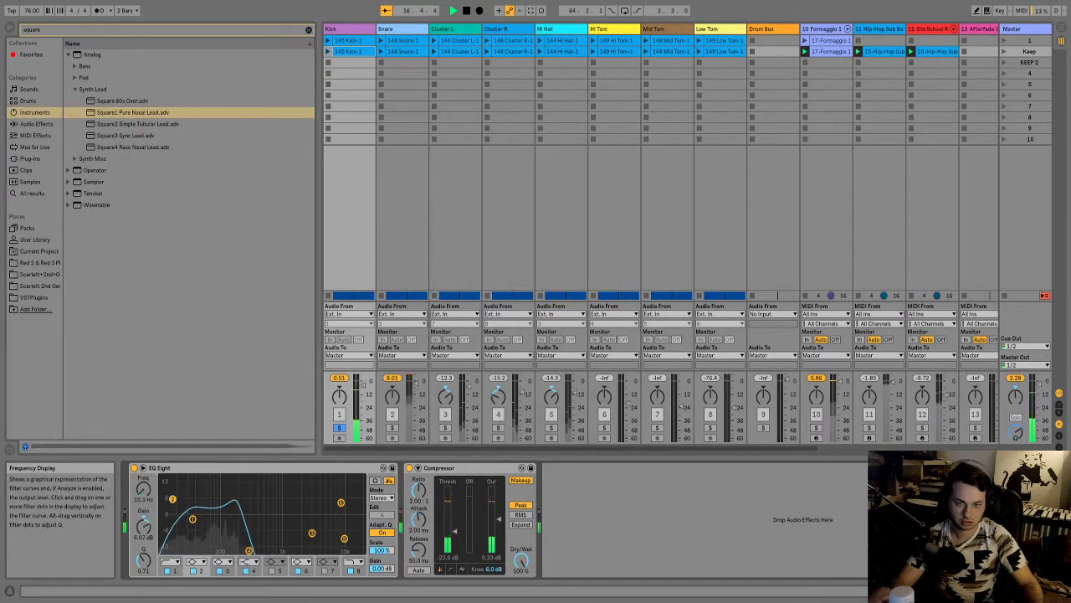
# - Compare the kick in the full mix and in solo, and set its EQ band 4 to 278 Hz at -13.3 dB
pyautogui.click(339, 427)
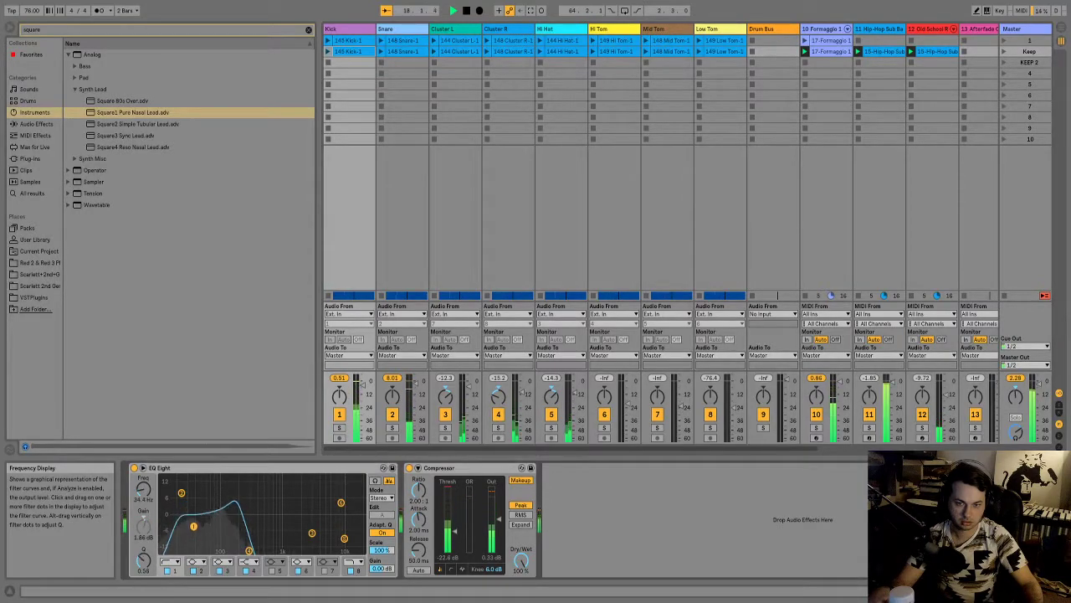
pyautogui.click(339, 428)
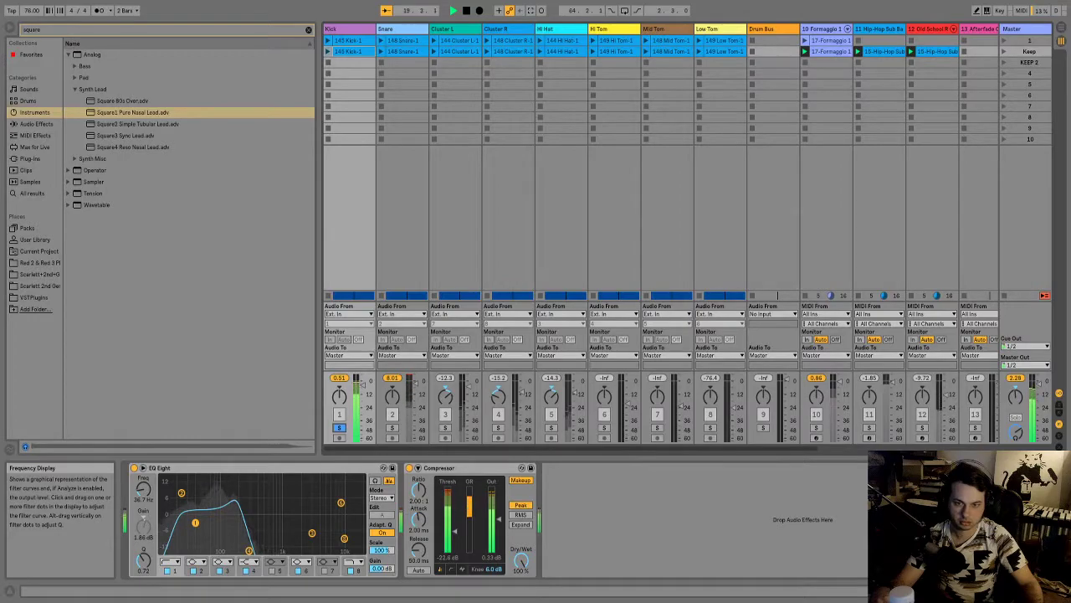
pyautogui.press('space')
pyautogui.moveTo(248, 550)
pyautogui.mouseDown()
pyautogui.moveTo(282, 545)
pyautogui.moveTo(248, 545)
pyautogui.mouseUp()
pyautogui.press('space')
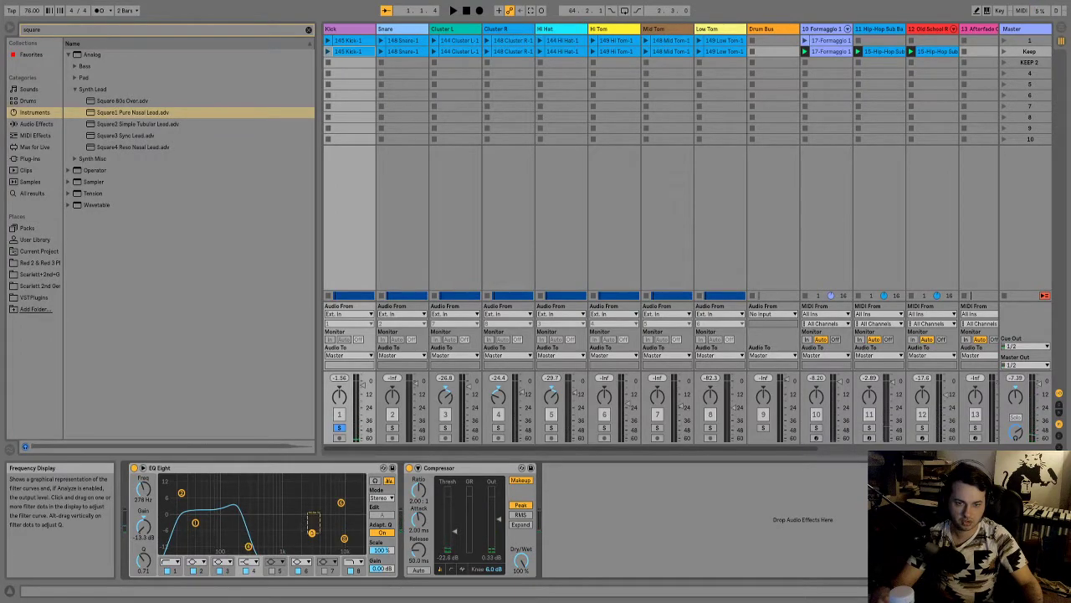
# - Boost the kick EQ's upper bell band by 5.58 dB at 5.99 kHz during playback, and unsolo the kick
pyautogui.press('space')
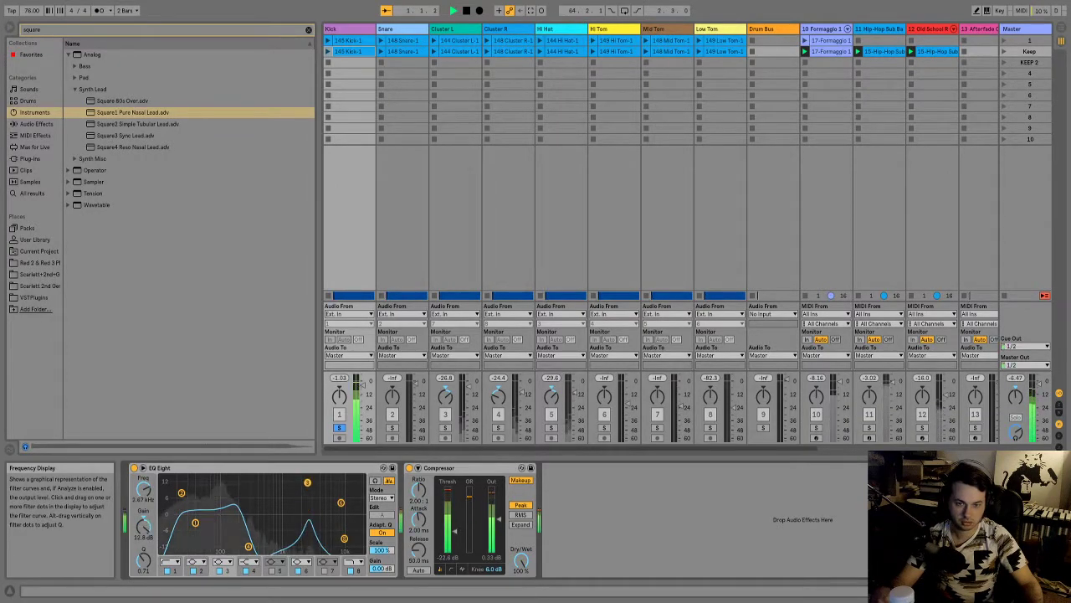
pyautogui.moveTo(298, 495); pyautogui.dragTo(329, 499)
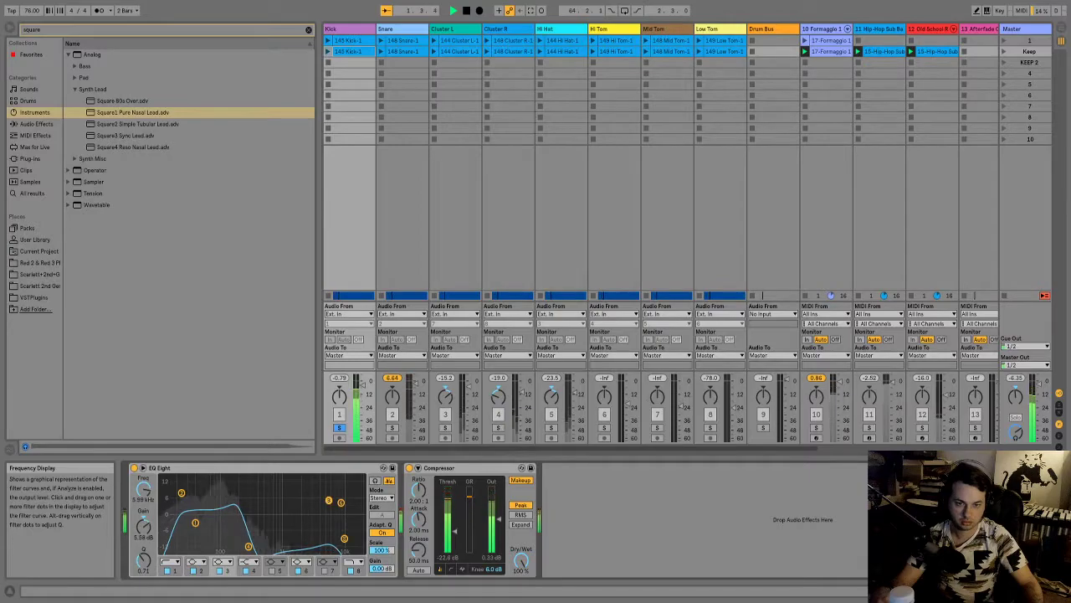
pyautogui.click(339, 427)
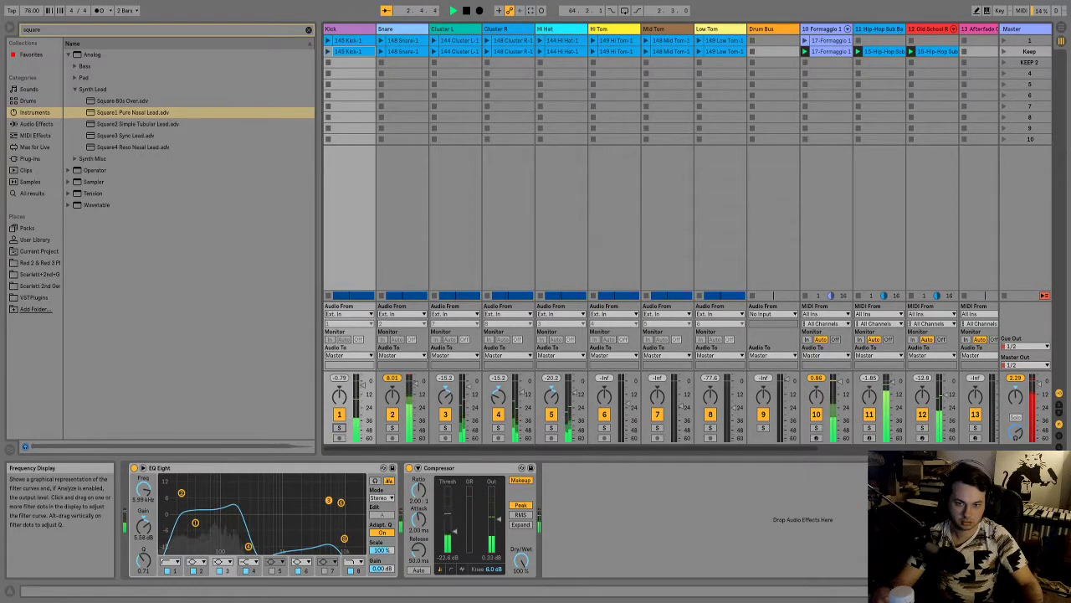
# - Move the kick EQ's low-cut band to 84.3 Hz and set band 4 to 284 Hz at -11.0 dB
pyautogui.moveTo(195, 522); pyautogui.dragTo(208, 544)
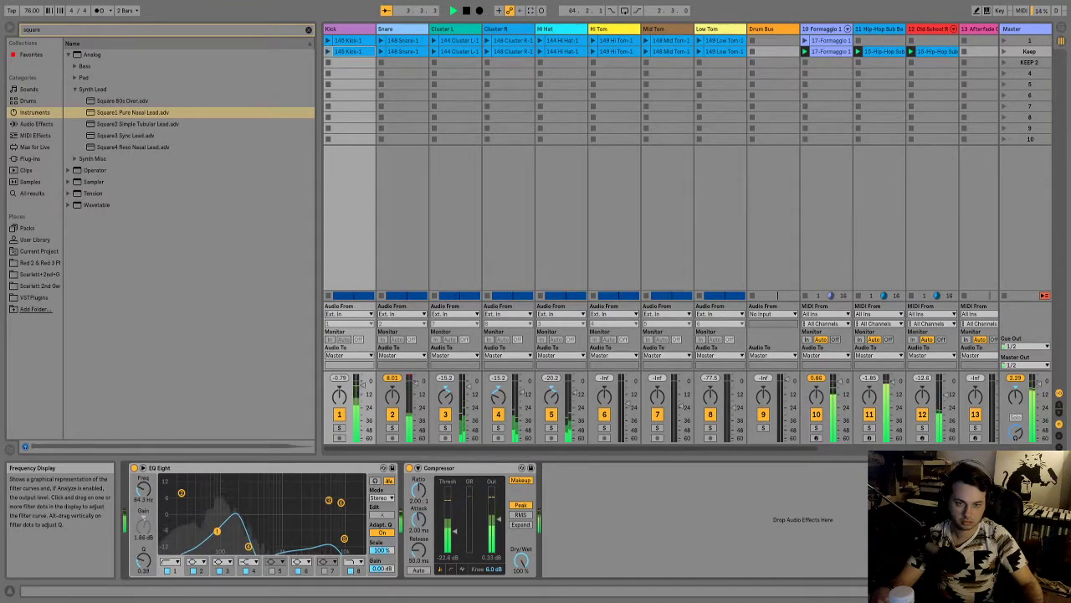
pyautogui.press('space')
pyautogui.moveTo(249, 546); pyautogui.dragTo(248, 541)
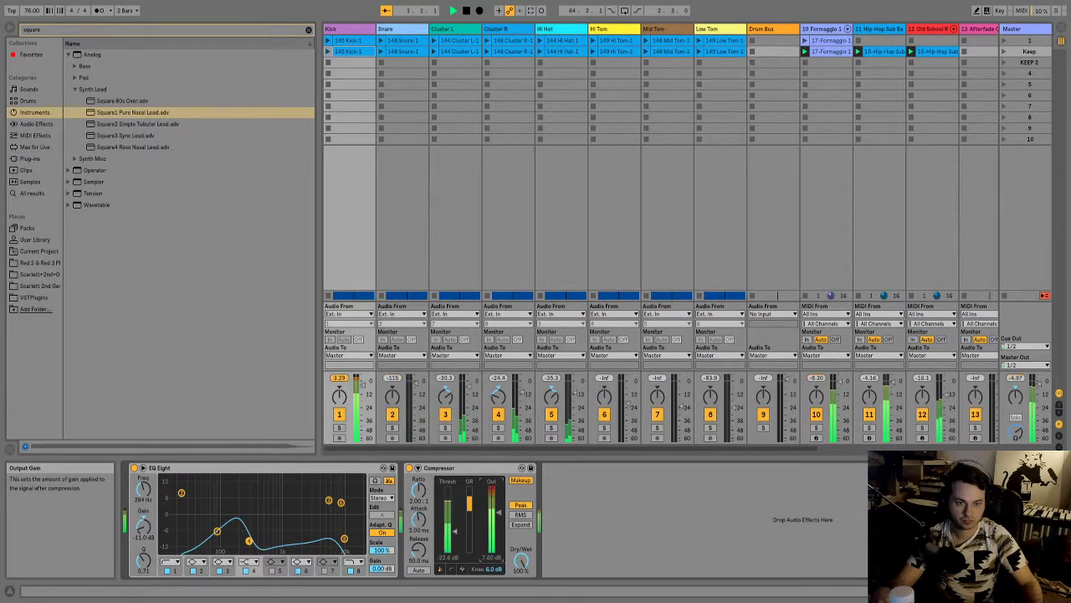
# - With the kick soloed, set its EQ low cut to 46.4 Hz and high cut to 9.18 kHz, and return to the full mix
pyautogui.click(339, 427)
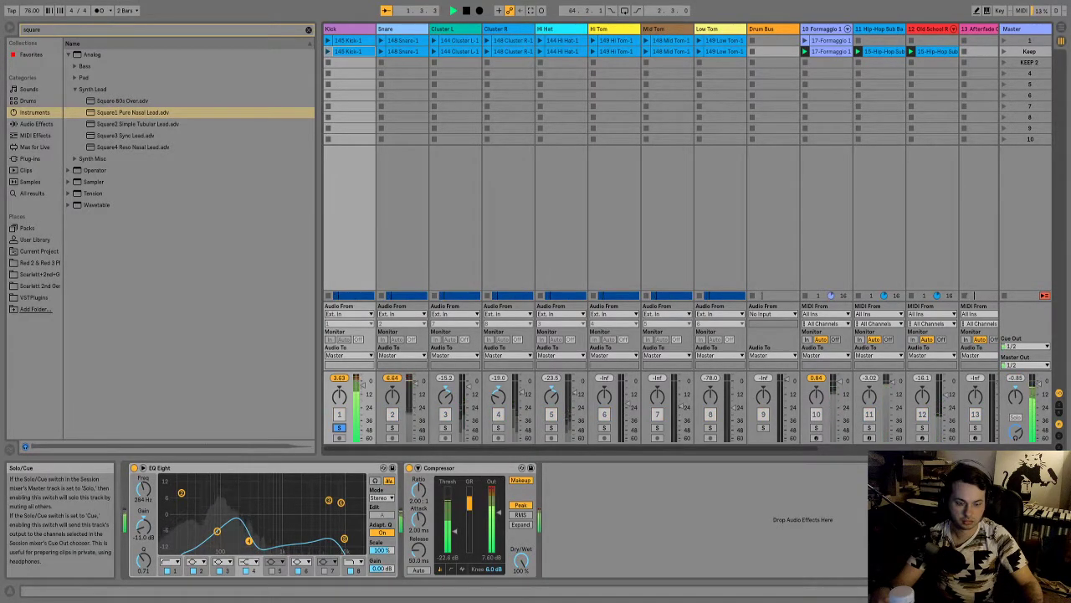
pyautogui.press('space')
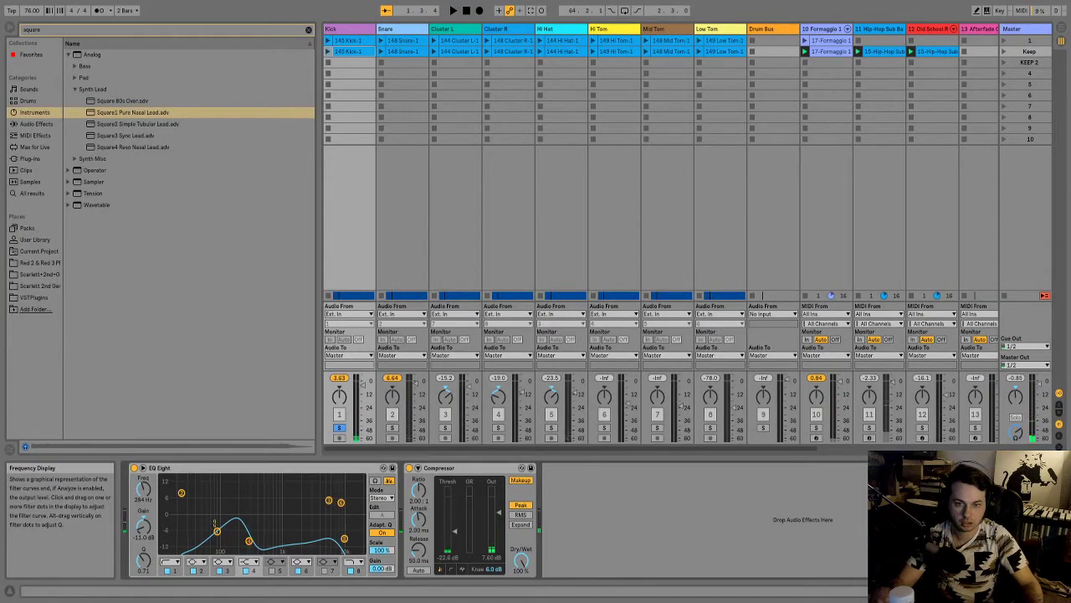
pyautogui.moveTo(217, 531); pyautogui.dragTo(217, 526)
pyautogui.press('space')
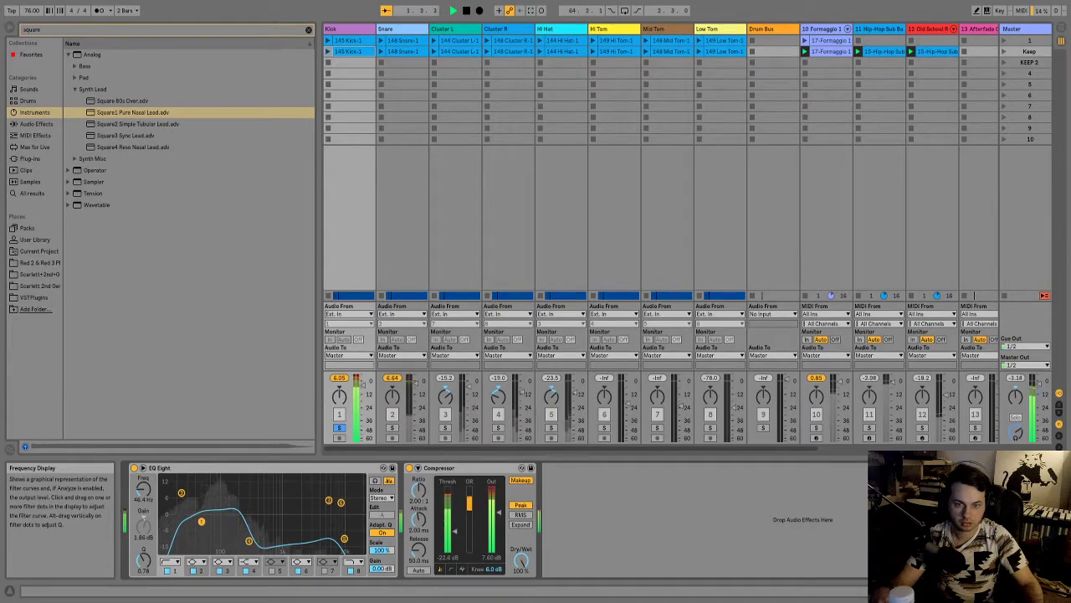
pyautogui.moveTo(343, 538); pyautogui.dragTo(340, 550)
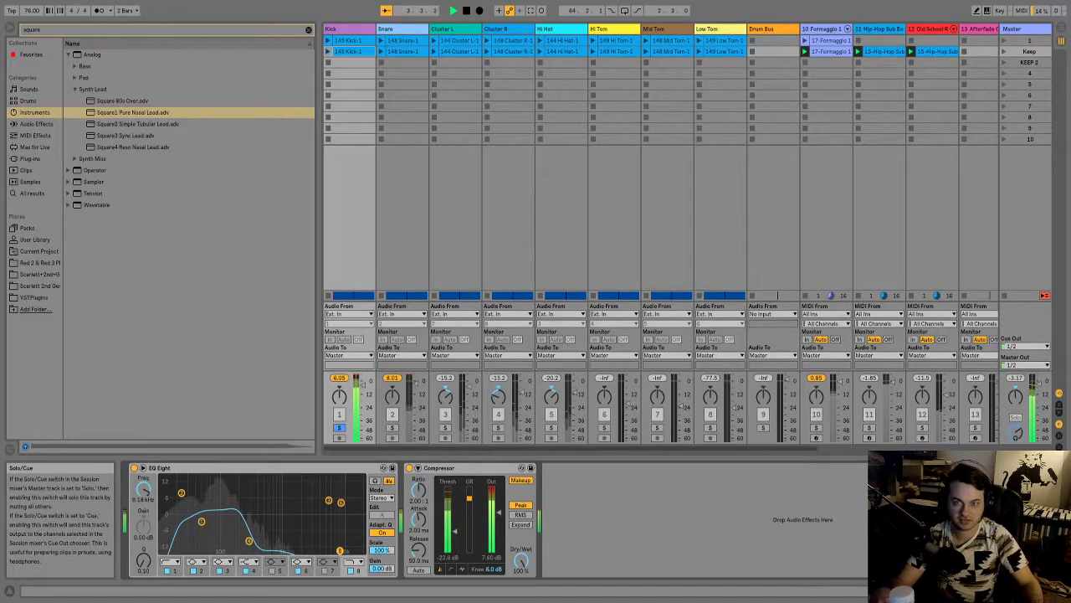
pyautogui.click(1015, 416)
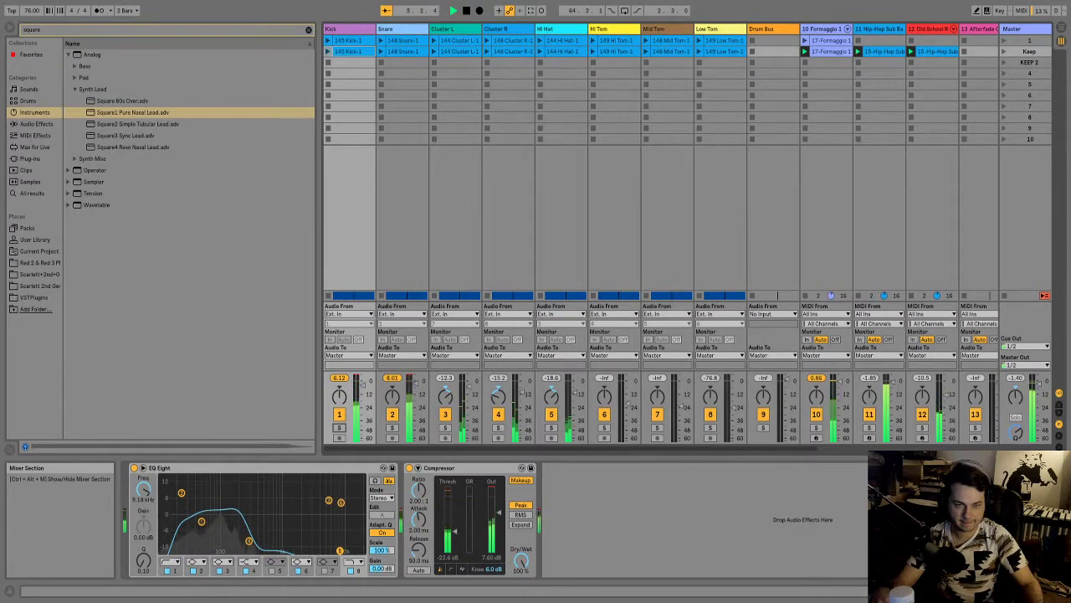
# - Lower the Kick track's volume to -13.454 dB and replay the mix from the start
pyautogui.moveTo(571, 448); pyautogui.dragTo(647, 448)
pyautogui.hscroll(1, 661, 235)
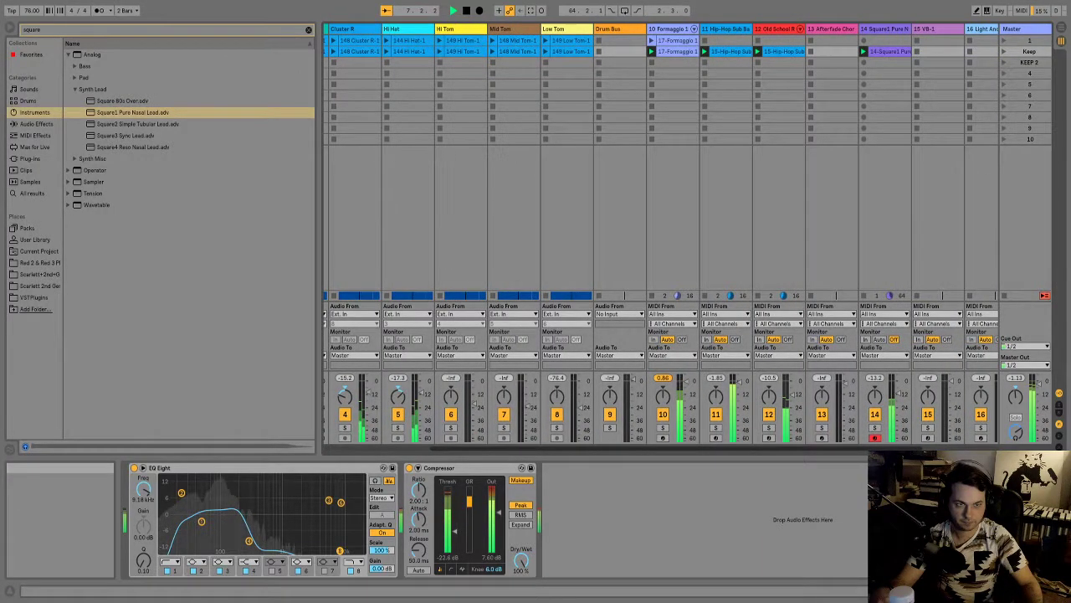
pyautogui.hscroll(-3, 833, 406)
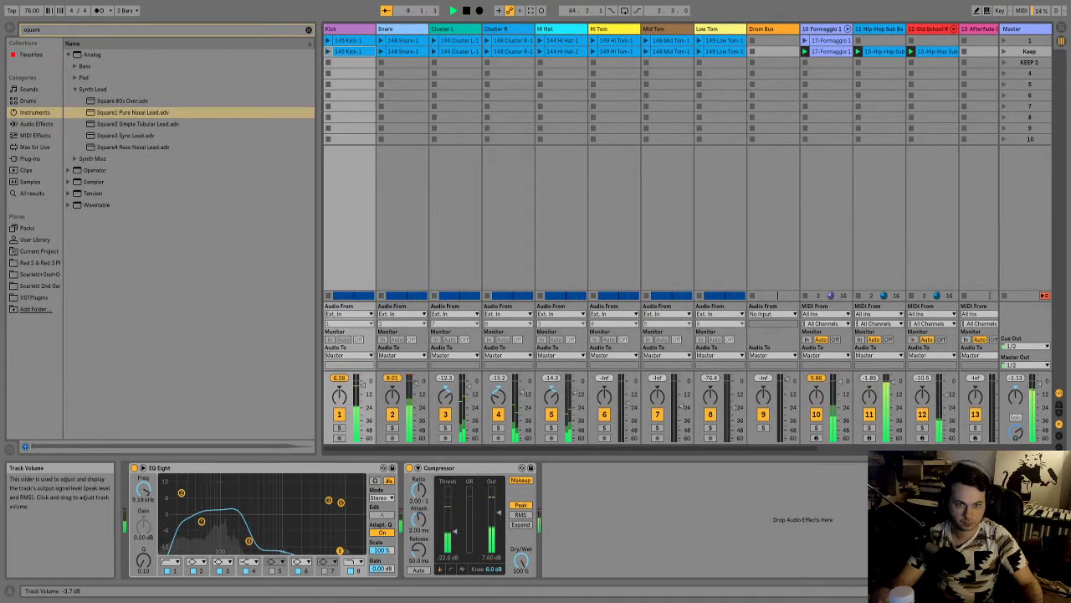
pyautogui.moveTo(362, 388); pyautogui.dragTo(362, 391)
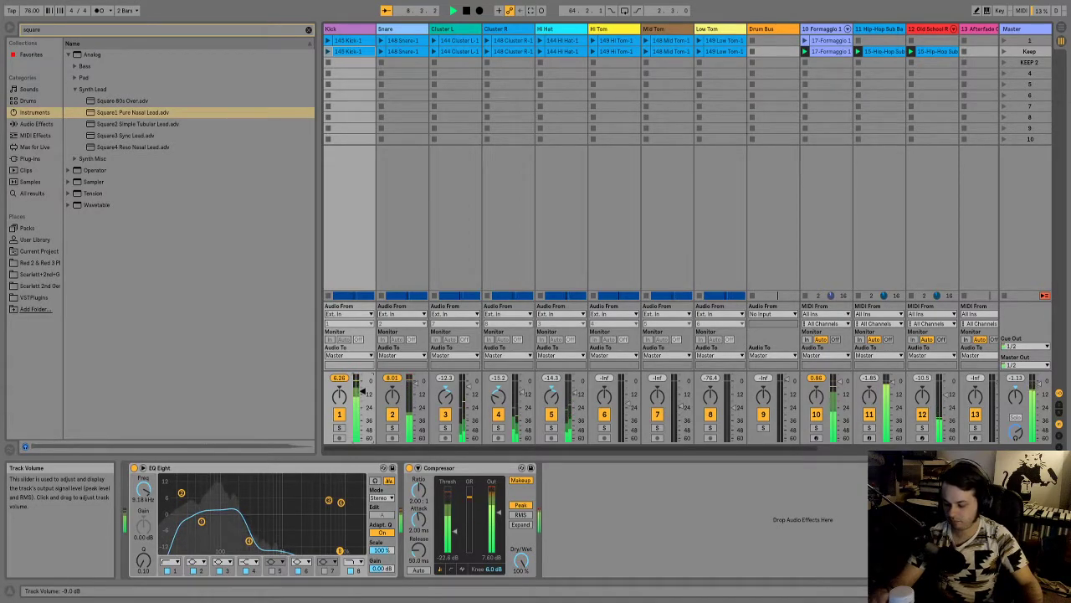
pyautogui.press('space')
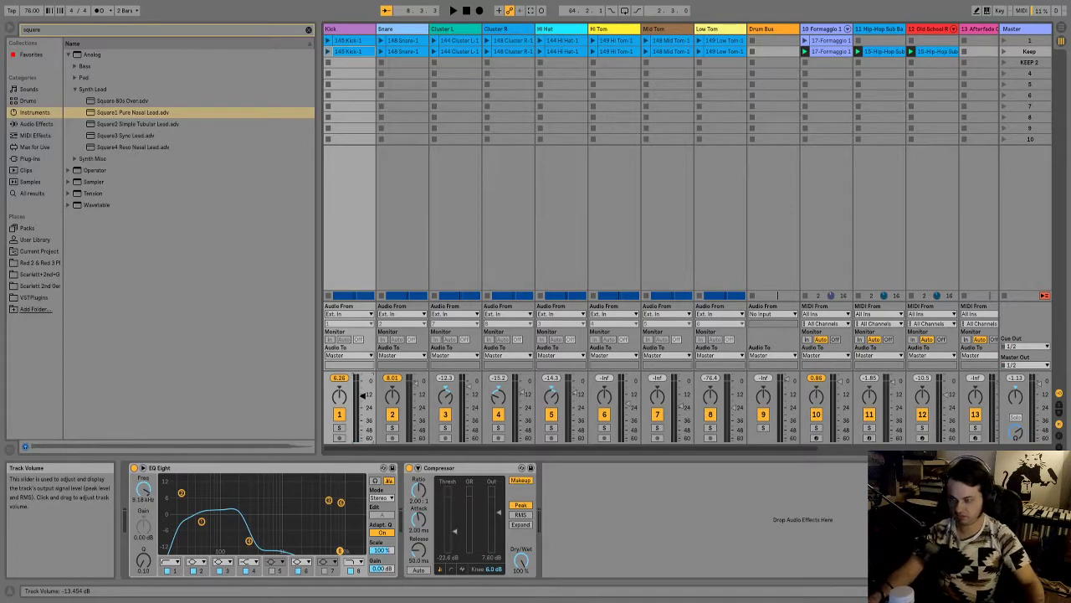
pyautogui.press('space')
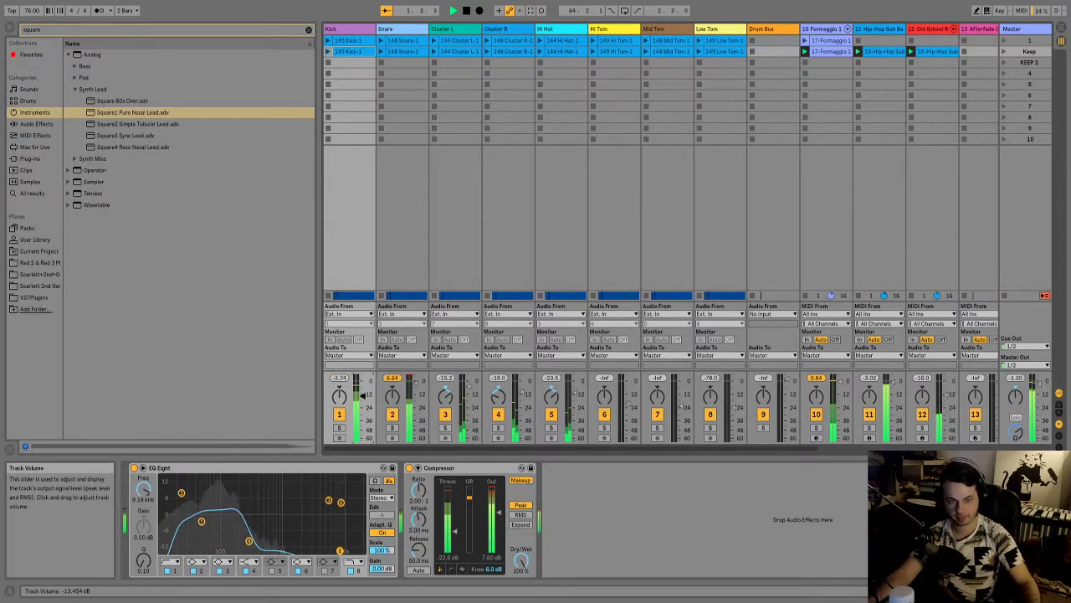
# - In the Formaggio 1 Kit, raise the E-Kick 4 pad's volume to -4.57 dB and solo the kit's track
pyautogui.click(825, 28)
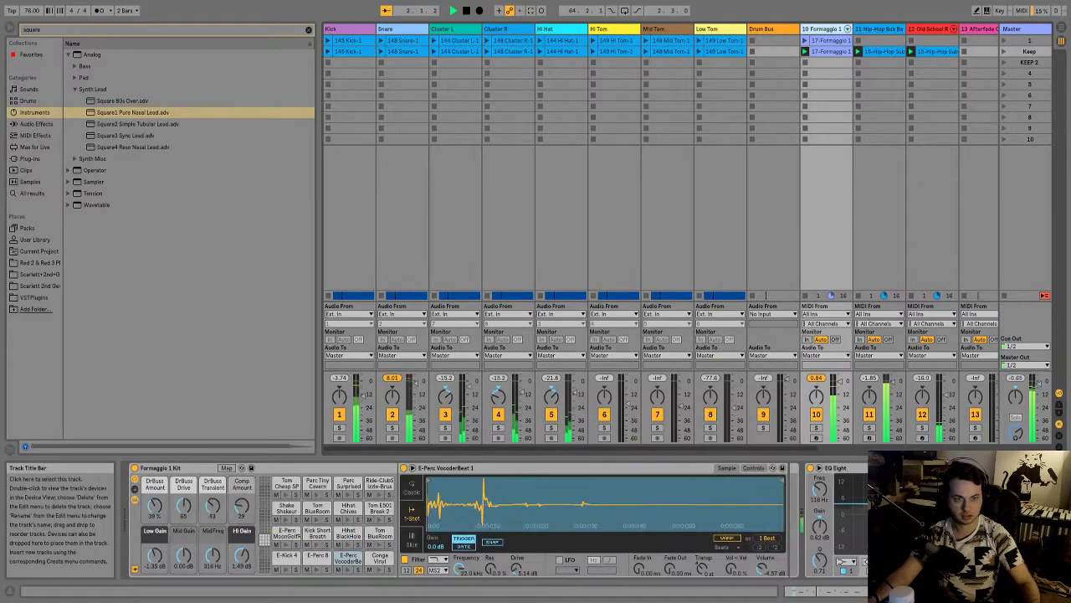
pyautogui.click(286, 556)
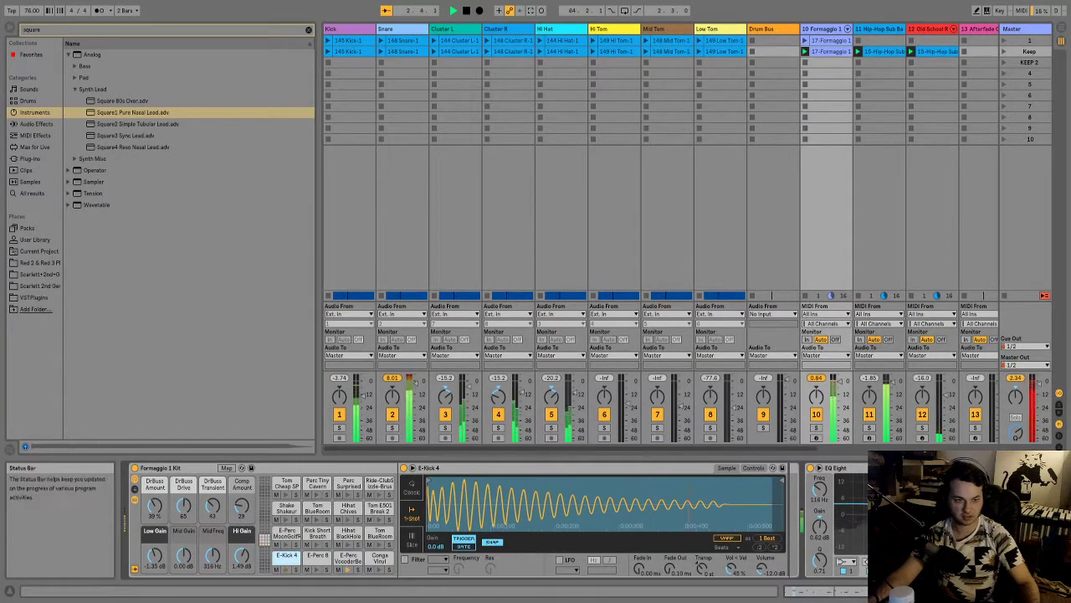
pyautogui.moveTo(761, 569); pyautogui.dragTo(762, 551)
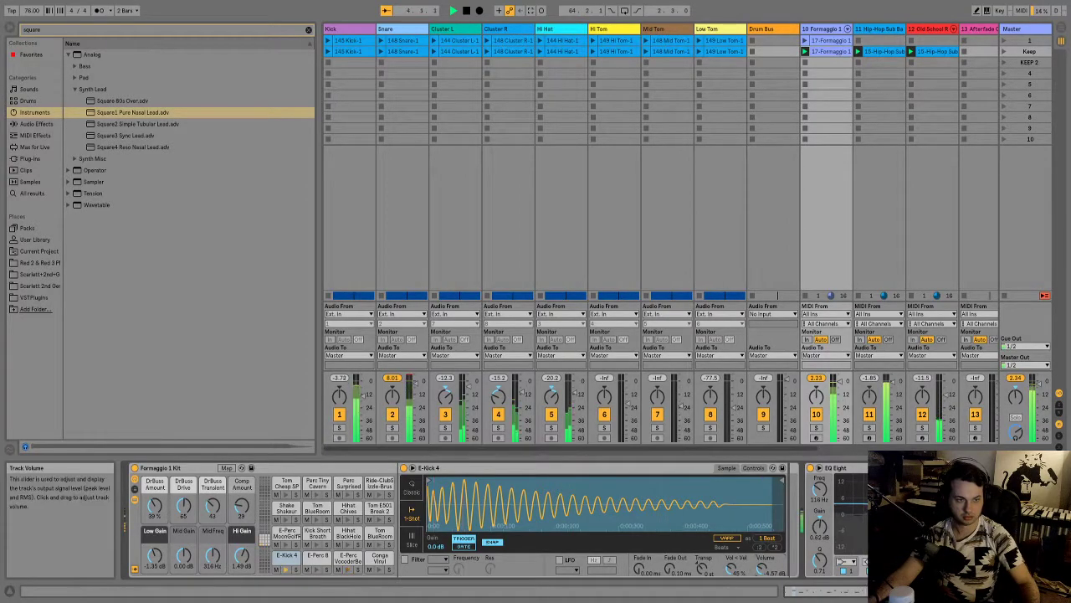
pyautogui.click(816, 428)
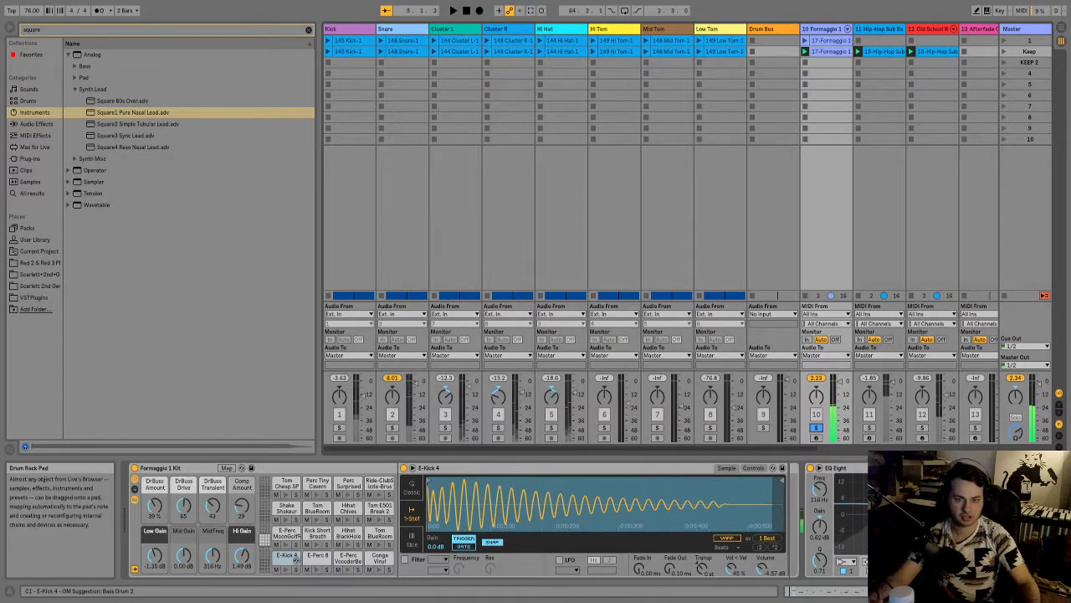
# - Hot-swap the E-Kick 4 pad's sample and audition the library kicks one by one from Kick 3k Deep.wav to Kick Fmbasskick.wav
pyautogui.click(295, 559)
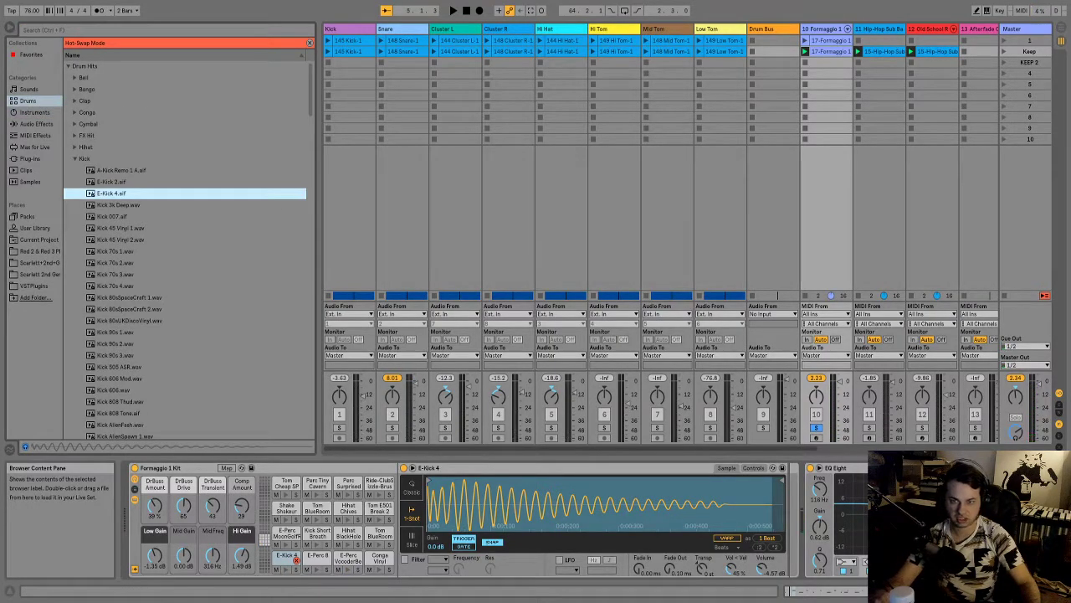
pyautogui.press('Down')
pyautogui.press('Down')
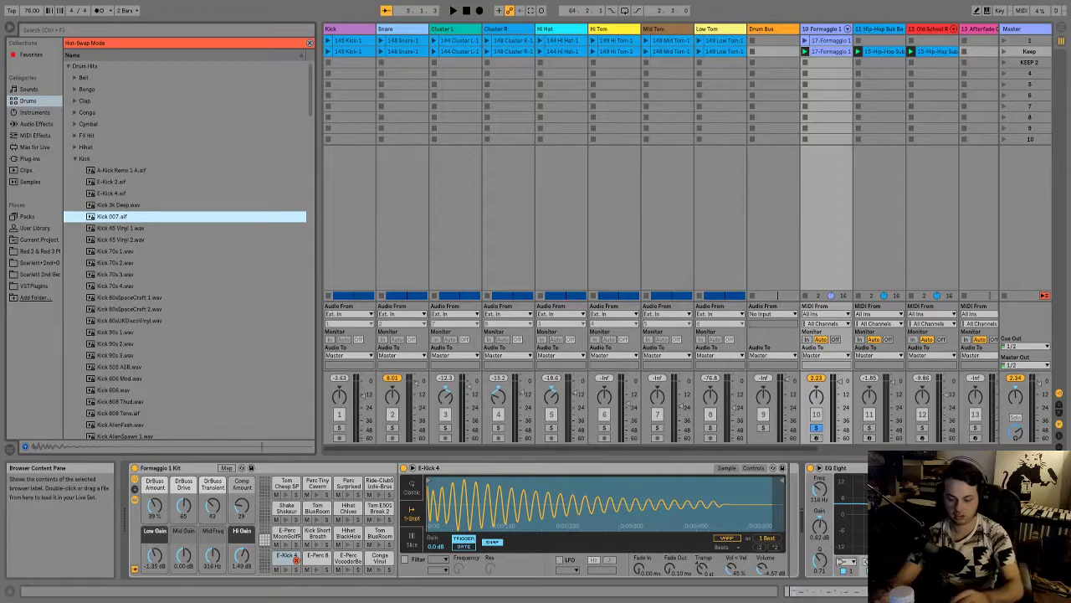
pyautogui.press('Down')
pyautogui.press('Down')
pyautogui.press('Down')
pyautogui.press('Down')
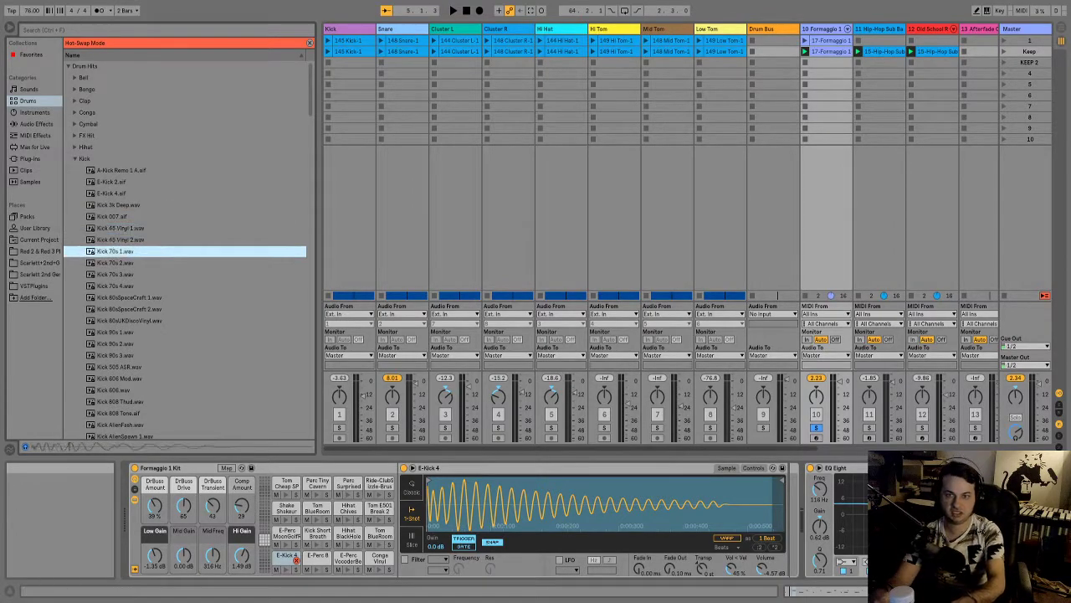
pyautogui.press('Down')
pyautogui.press('Down')
pyautogui.press('Down')
pyautogui.press('Down')
pyautogui.press('Down')
pyautogui.press('Down')
pyautogui.press('Down')
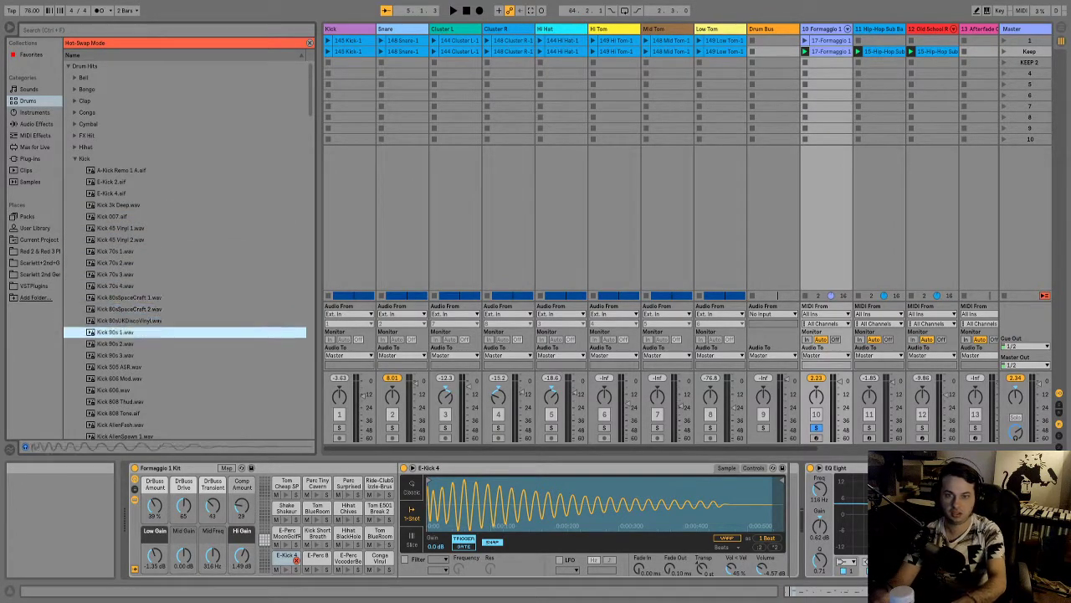
pyautogui.press('Down')
pyautogui.press('Up')
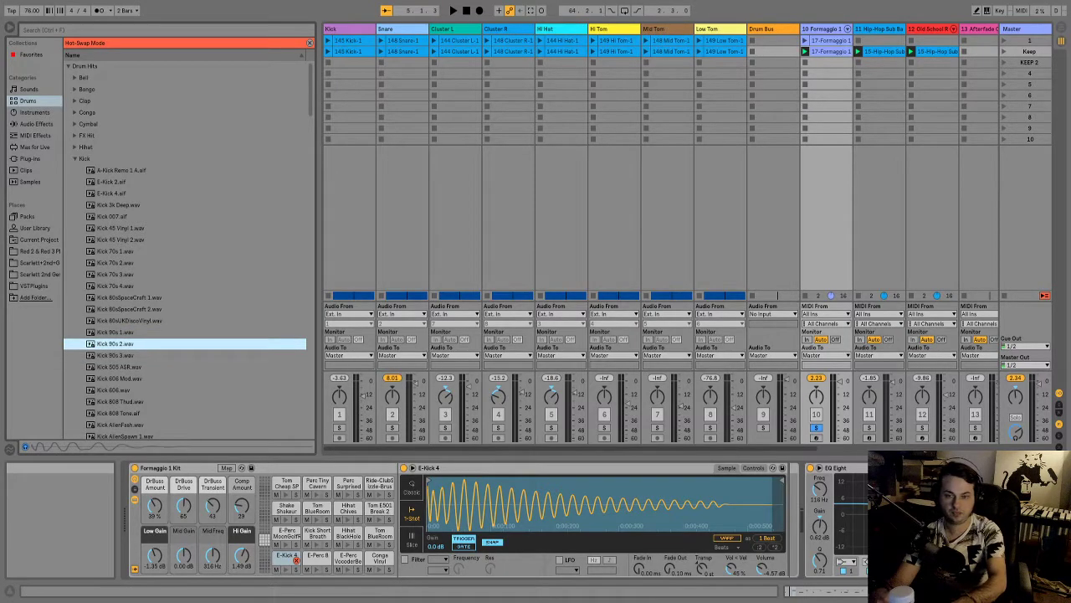
pyautogui.press('Down')
pyautogui.press('Down')
pyautogui.press('Down')
pyautogui.press('Down')
pyautogui.press('Up')
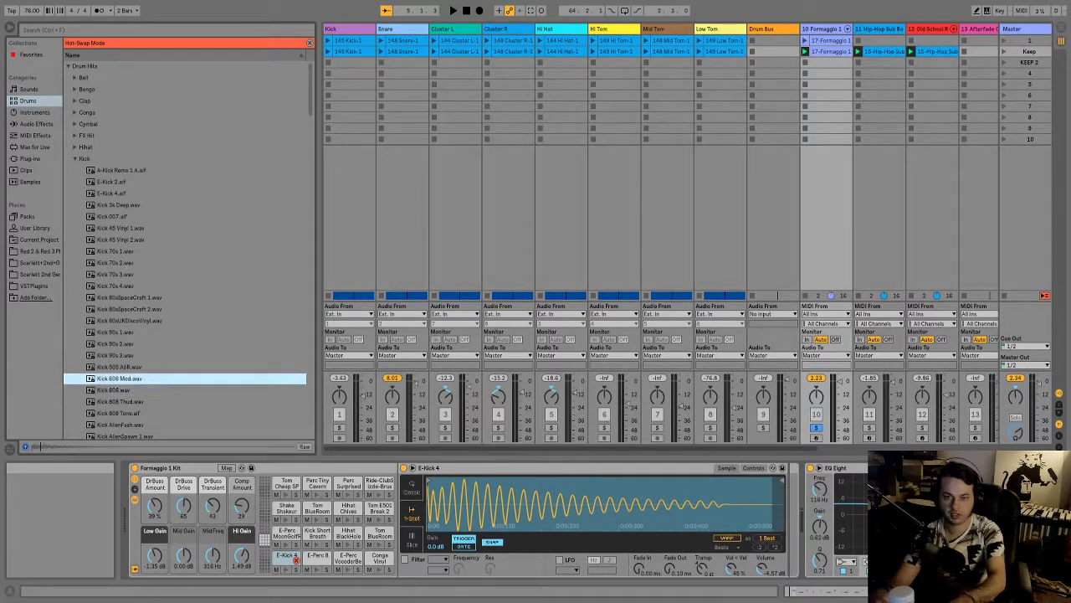
pyautogui.press('Down')
pyautogui.press('Up')
pyautogui.press('Down')
pyautogui.press('Down')
pyautogui.press('Down')
pyautogui.press('Down')
pyautogui.press('Up')
pyautogui.press('Down')
pyautogui.press('Down')
pyautogui.press('Down')
pyautogui.press('Down')
pyautogui.press('Down')
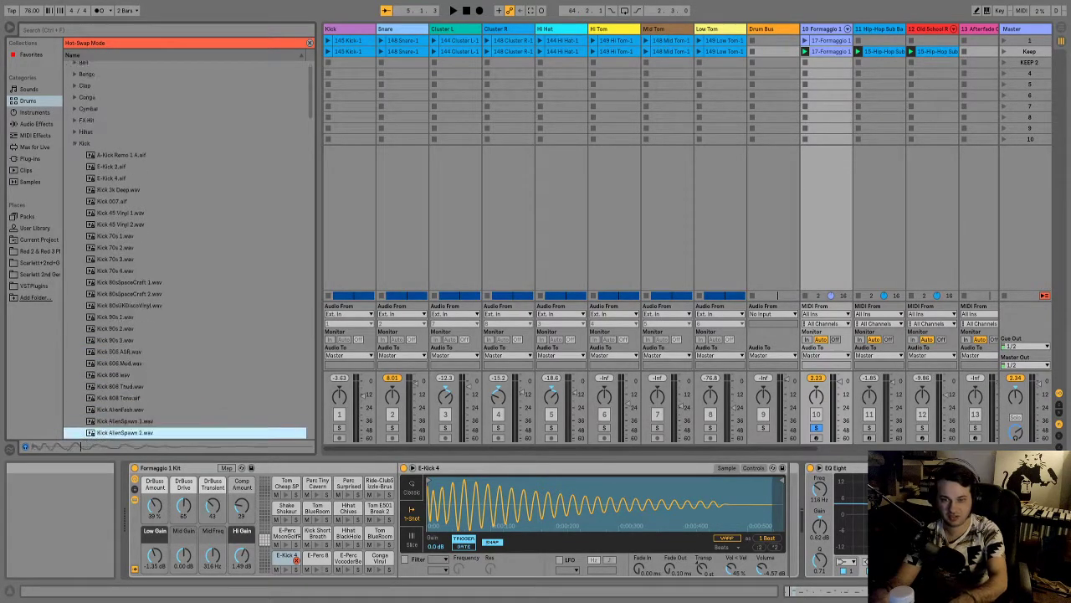
pyautogui.press('Down')
pyautogui.press('Down')
pyautogui.press('Down')
pyautogui.press('Down')
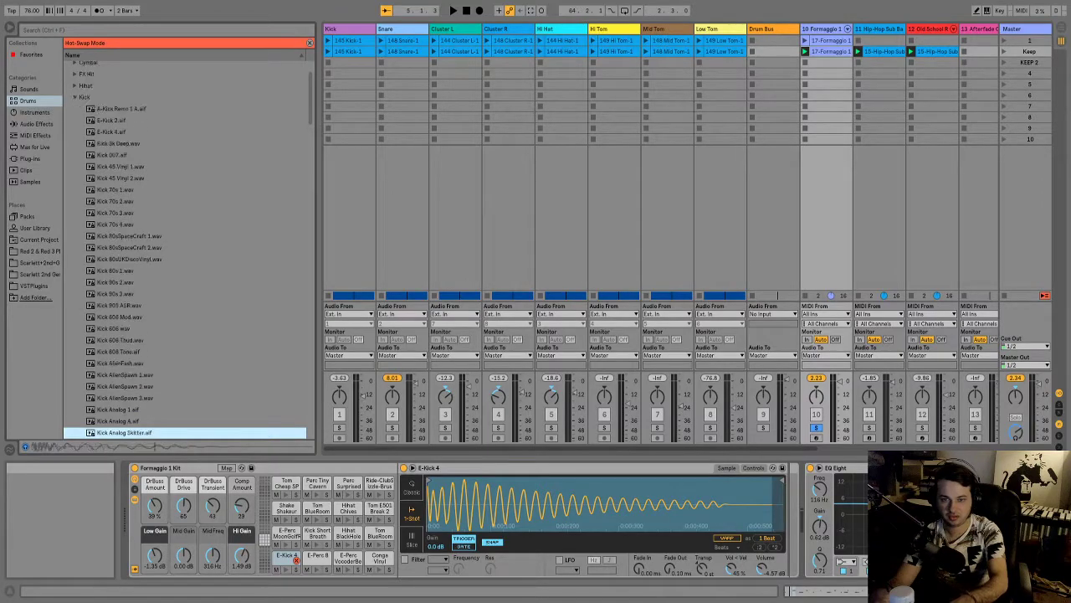
pyautogui.press('Down')
pyautogui.press('Down')
pyautogui.press('Down')
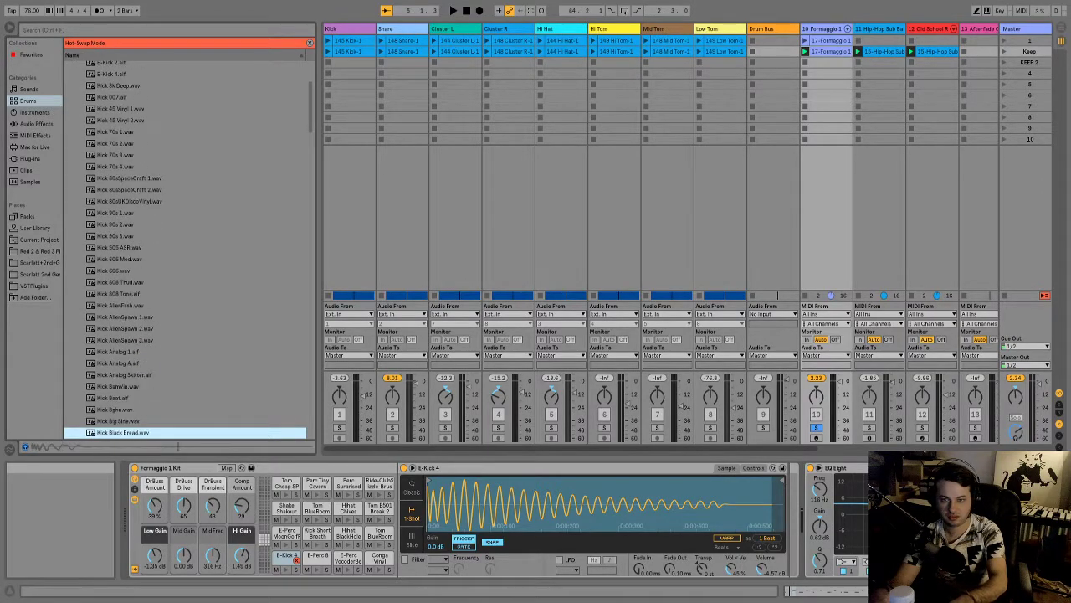
pyautogui.press('Up')
pyautogui.press('Down')
pyautogui.press('Down')
pyautogui.press('Down')
pyautogui.press('Down')
pyautogui.press('Down')
pyautogui.press('Down')
pyautogui.press('Down')
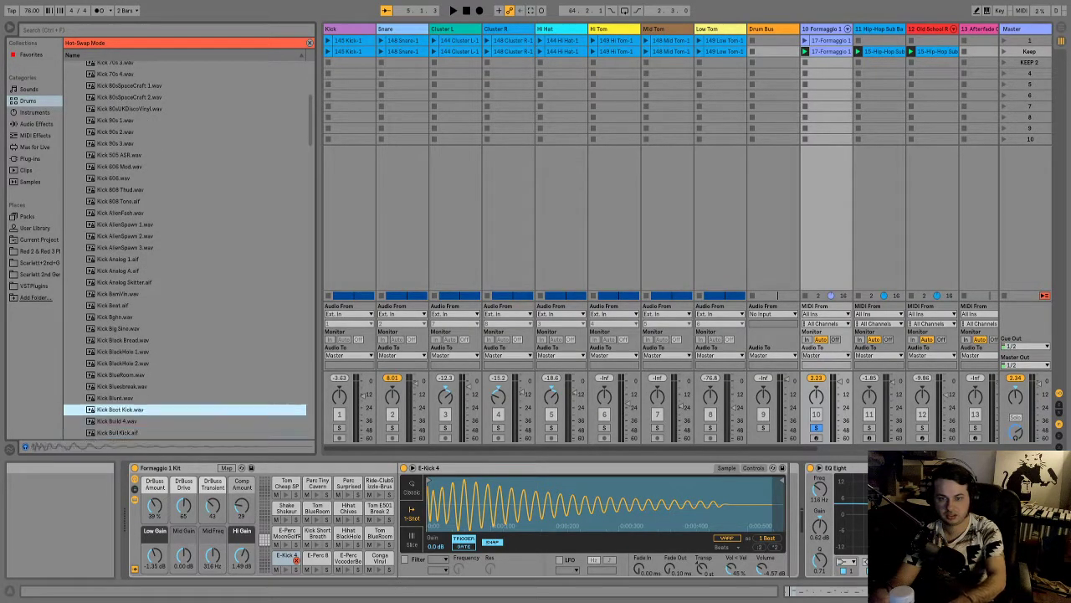
pyautogui.press('Up')
pyautogui.press('Down')
pyautogui.press('Down')
pyautogui.press('Down')
pyautogui.press('Down')
pyautogui.press('Down')
pyautogui.press('Down')
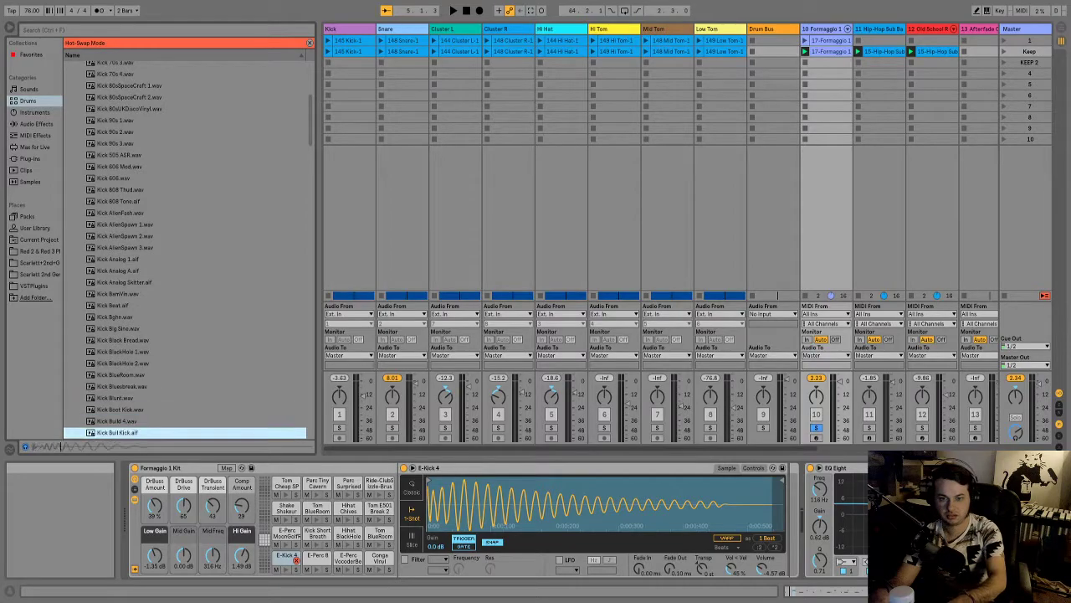
pyautogui.press('Down')
pyautogui.press('Down')
pyautogui.press('Down')
pyautogui.press('Down')
pyautogui.press('Down')
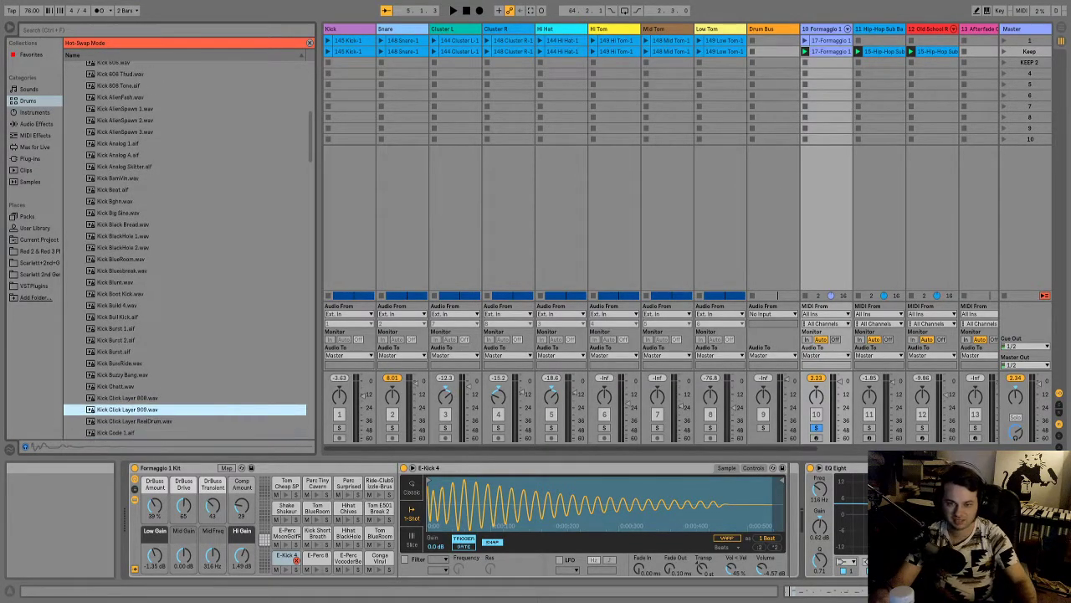
pyautogui.press('Down')
pyautogui.press('Down')
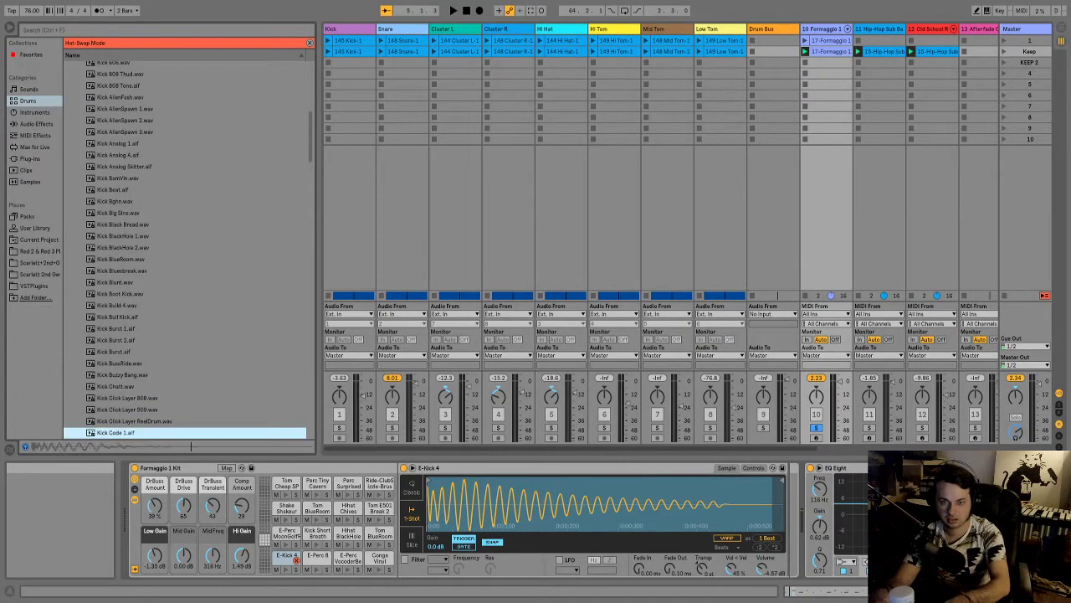
pyautogui.press('Down')
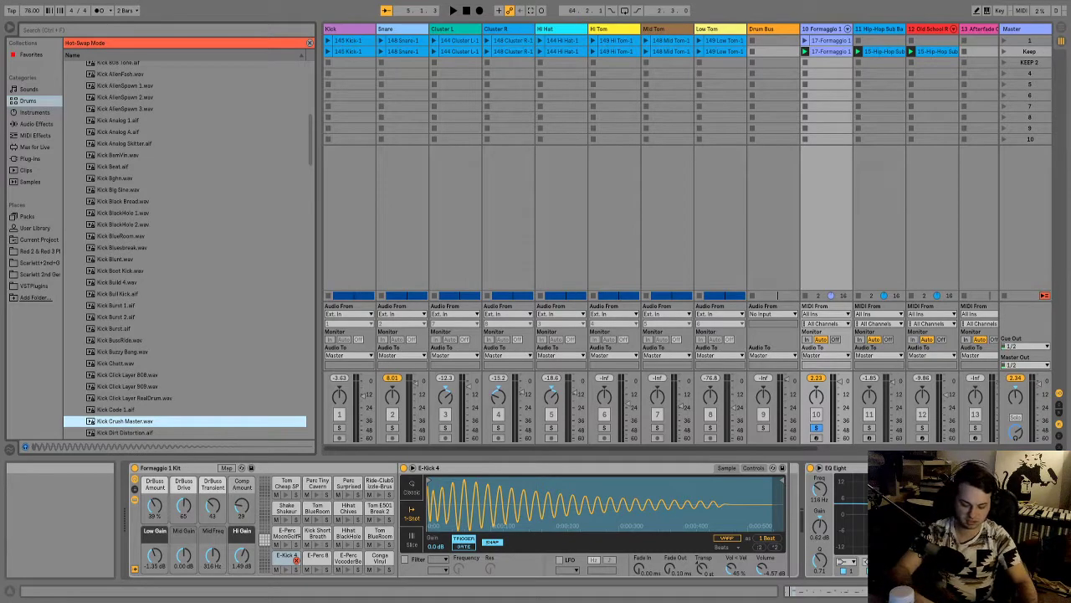
pyautogui.press('Down')
pyautogui.press('Down')
pyautogui.press('Down')
pyautogui.press('Down')
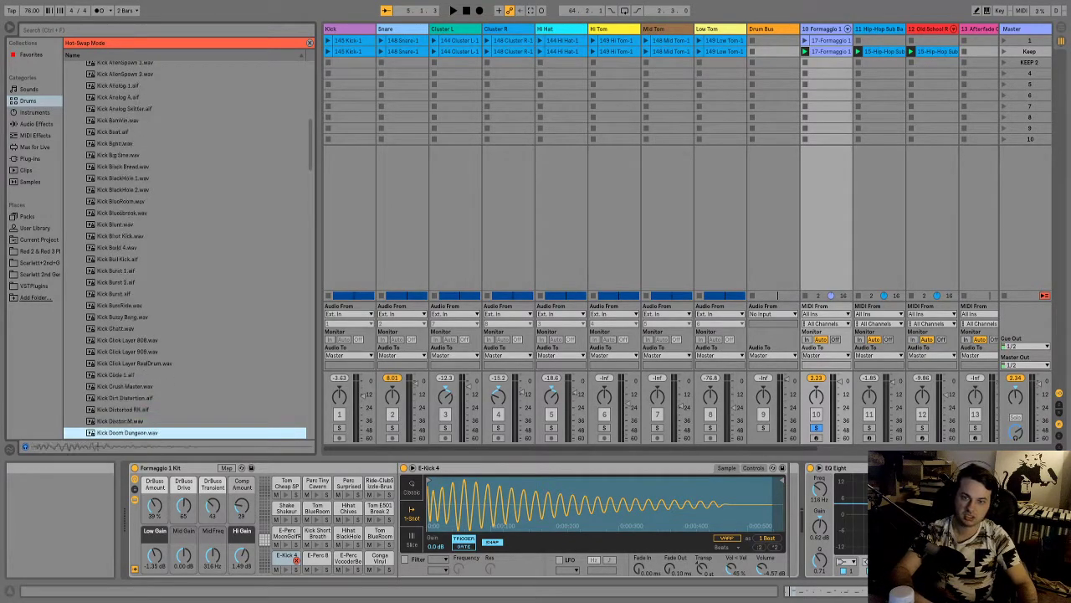
pyautogui.press('Down')
pyautogui.press('Down')
pyautogui.press('Down')
pyautogui.press('Down')
pyautogui.press('Down')
pyautogui.press('Down')
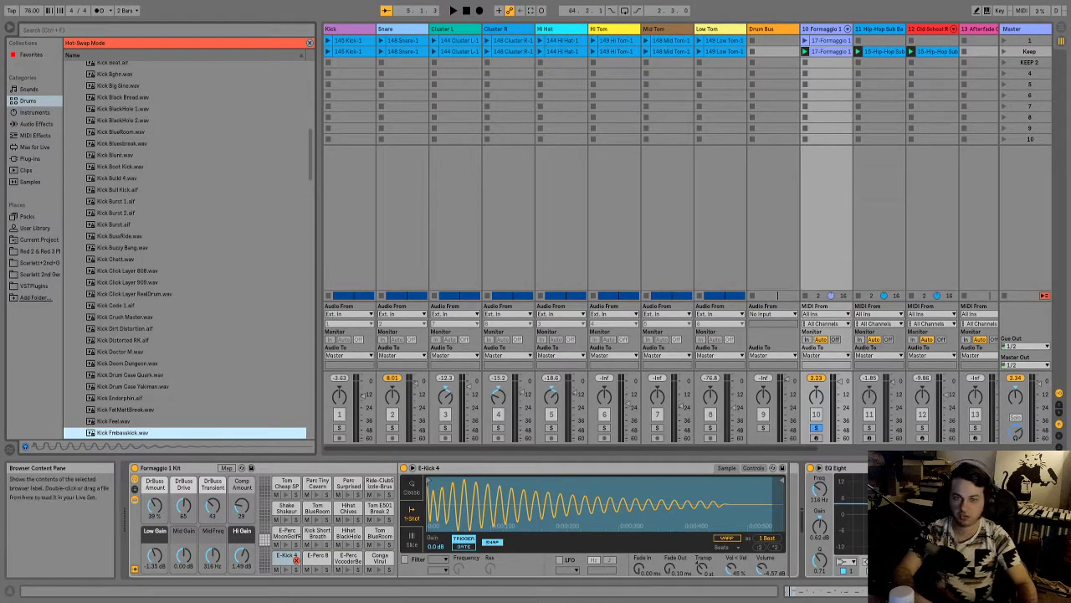
# - Look further through the kick sample library and preview Kick Sine Me Up.wav
pyautogui.scroll(-15, 184, 251)
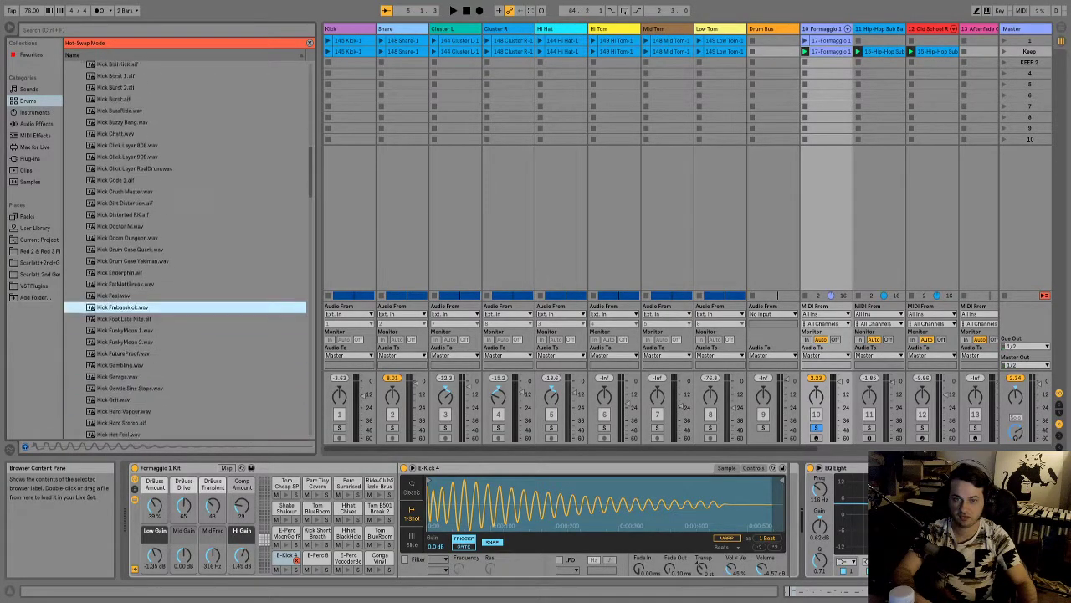
pyautogui.scroll(-4, 185, 252)
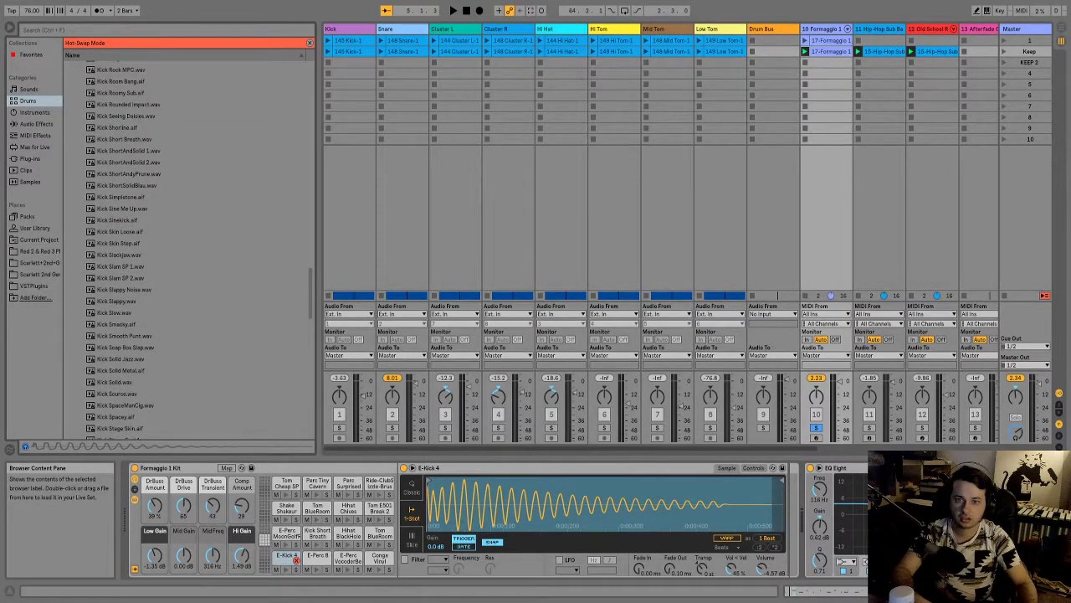
pyautogui.click(122, 208)
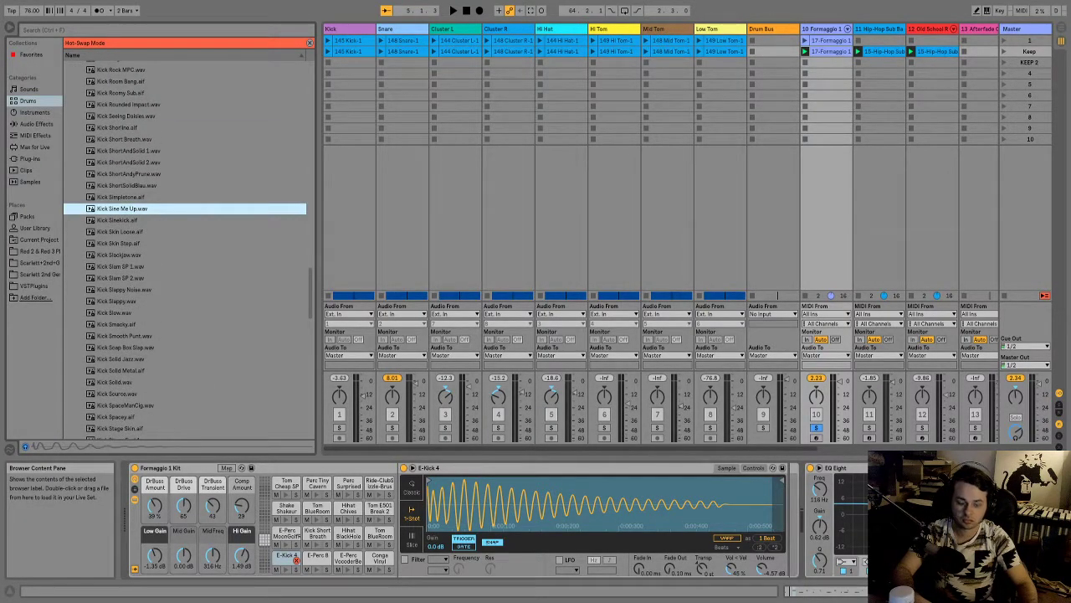
pyautogui.scroll(5, 184, 251)
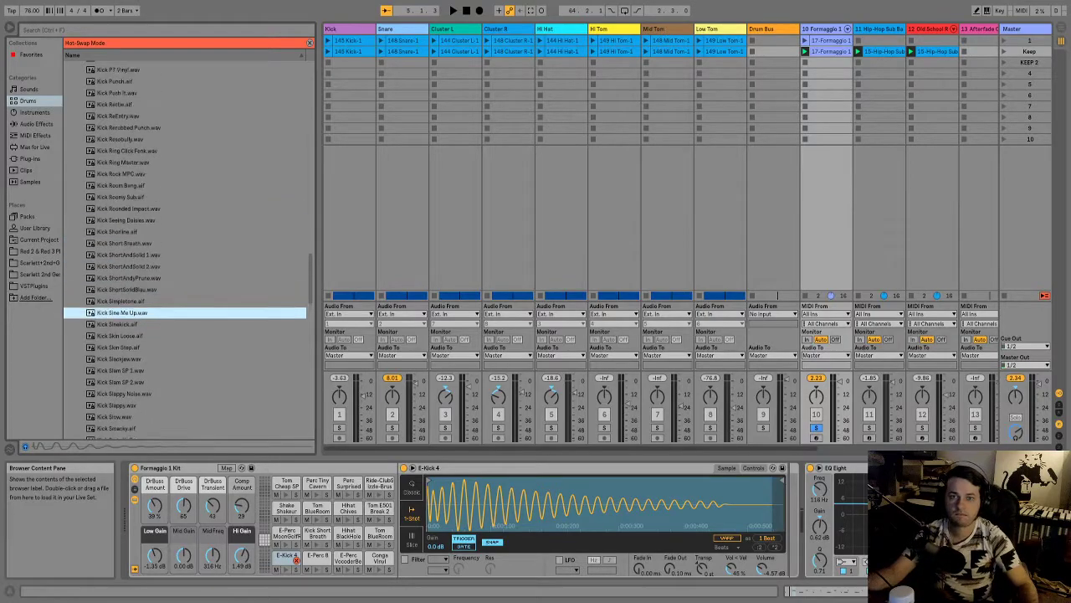
pyautogui.scroll(6, 184, 251)
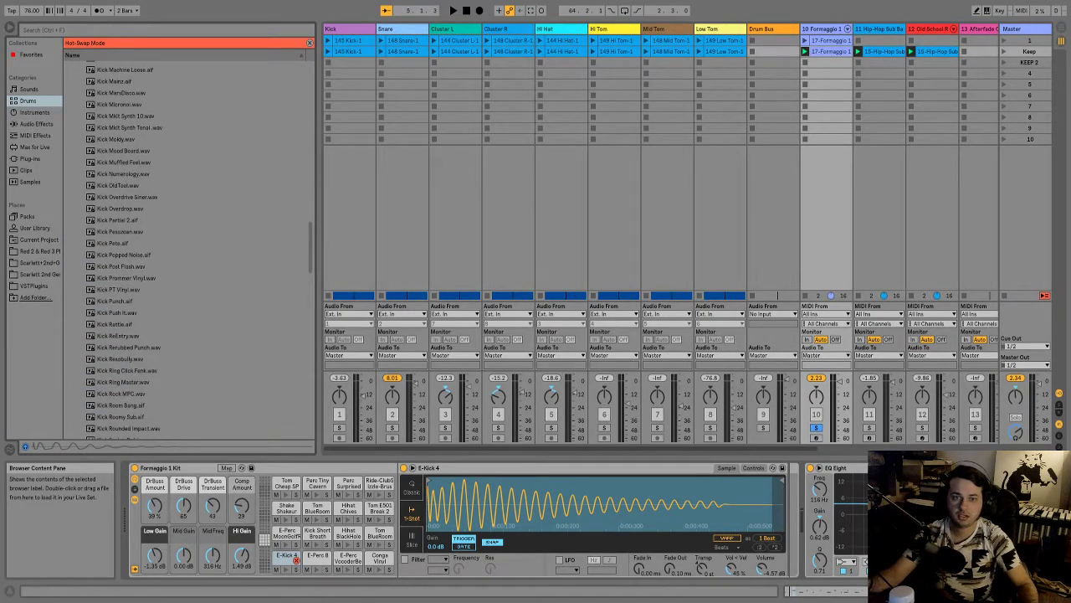
pyautogui.scroll(10, 184, 251)
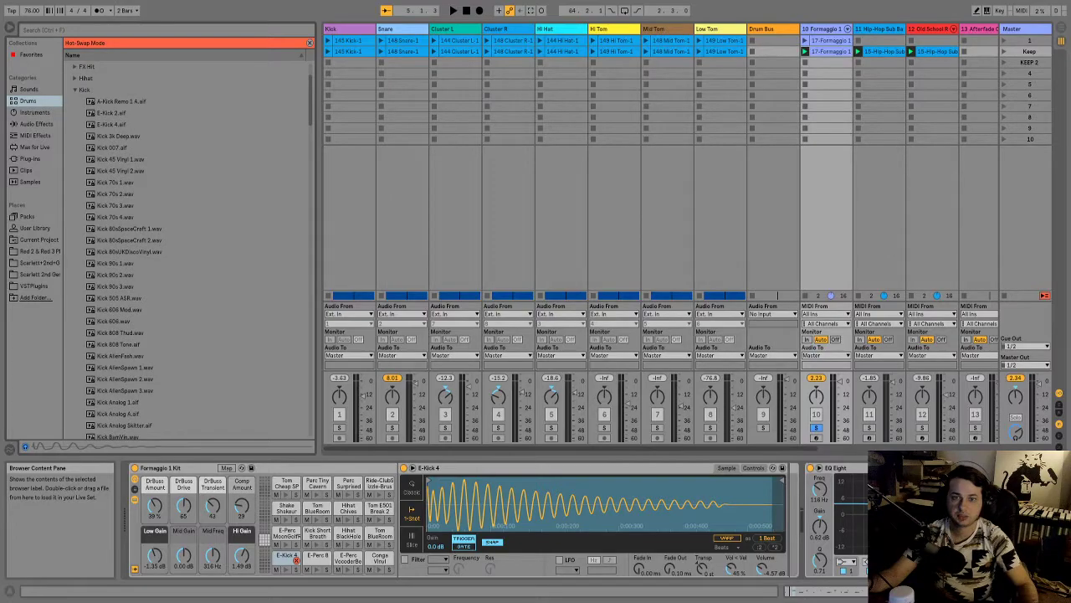
# - Narrow the browser to reveal more mixer tracks and replace the E-Kick 4 pad's sample with Kick 606 Mod.wav
pyautogui.scroll(-10, 184, 251)
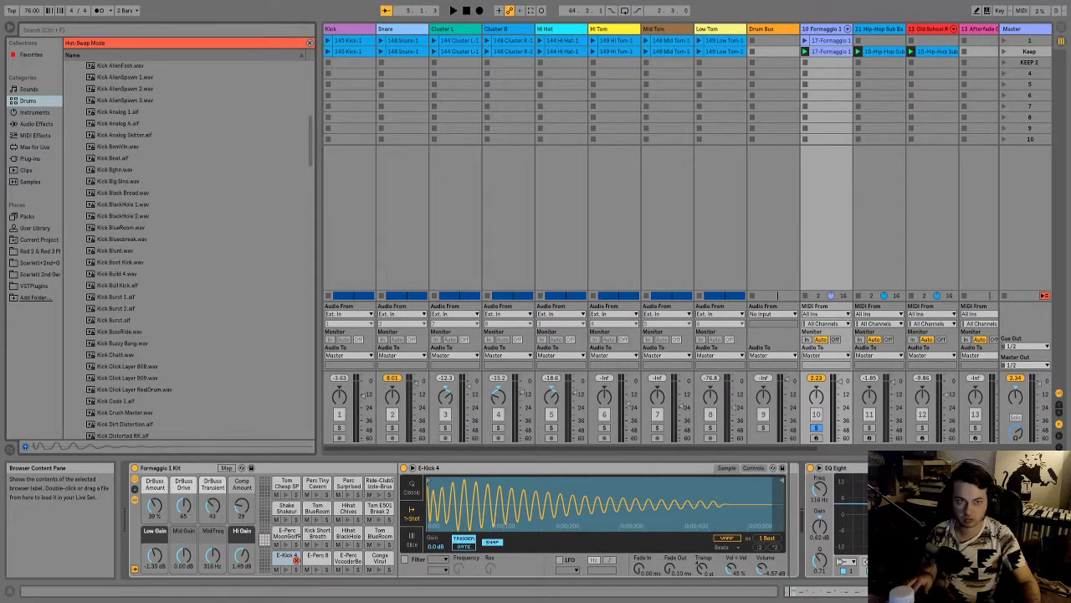
pyautogui.scroll(4, 193, 251)
pyautogui.scroll(4, 192, 251)
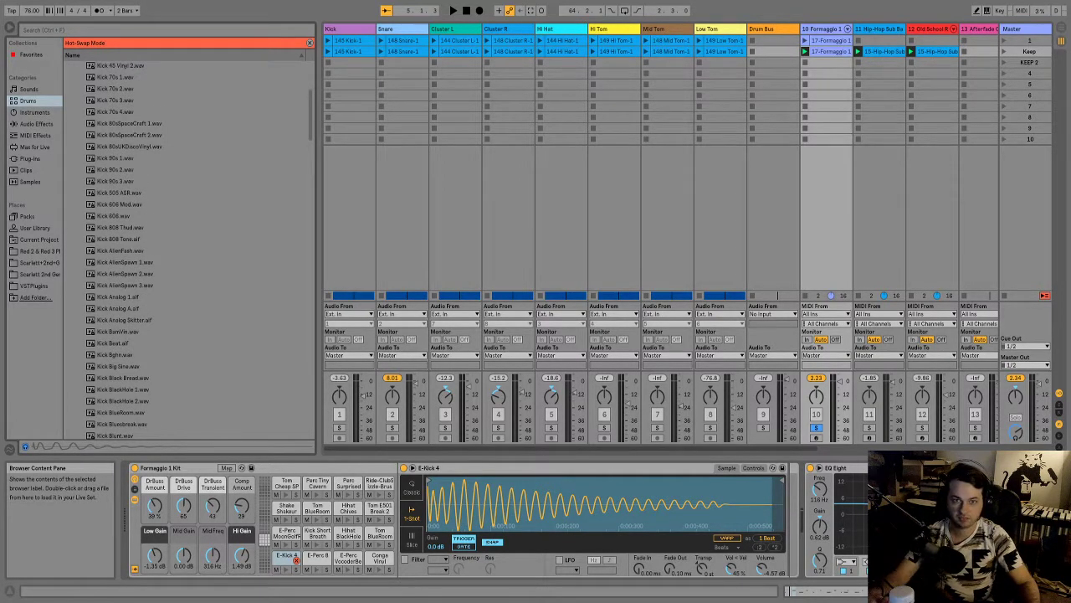
pyautogui.moveTo(315, 251); pyautogui.dragTo(194, 251)
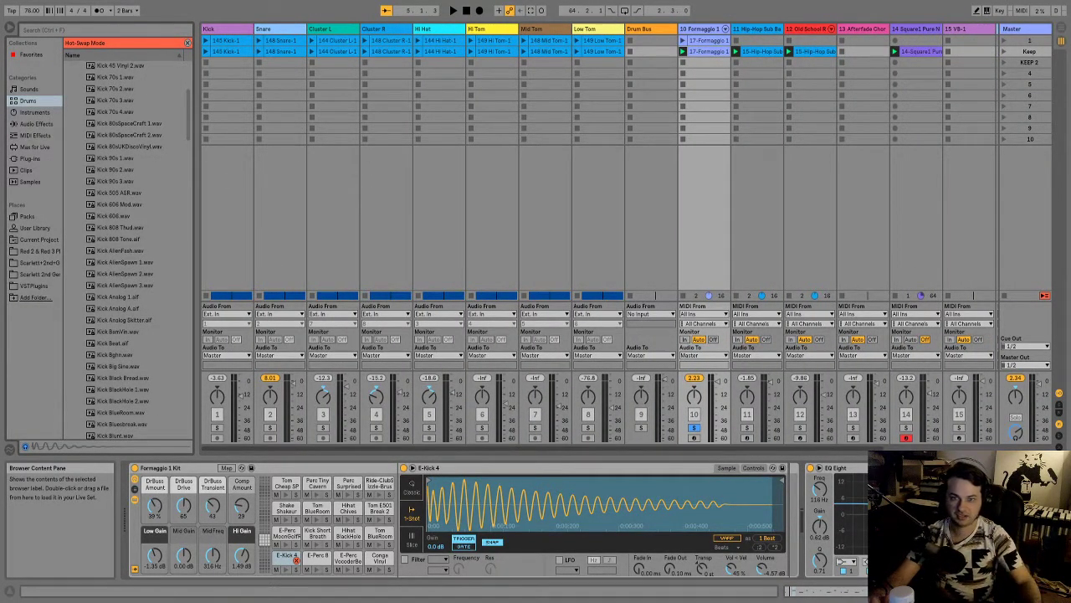
pyautogui.scroll(3, 130, 251)
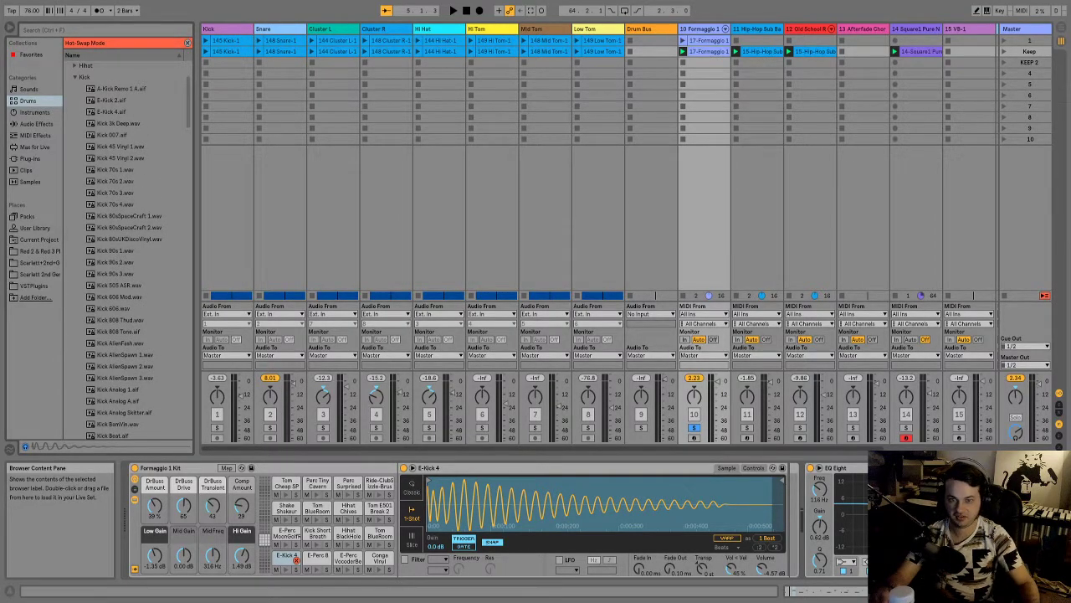
pyautogui.click(119, 297)
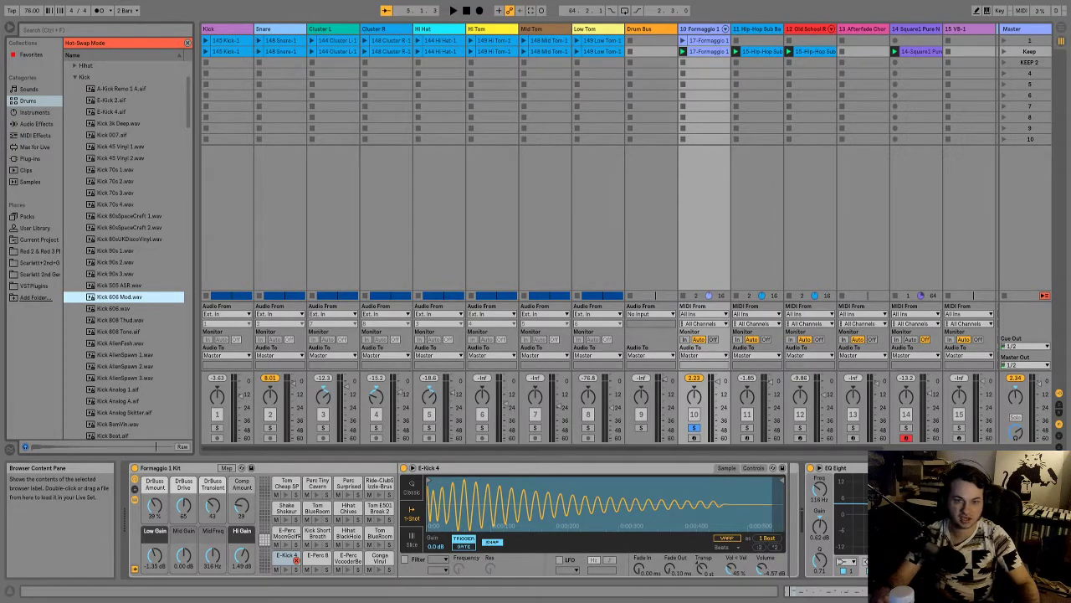
pyautogui.press('Return')
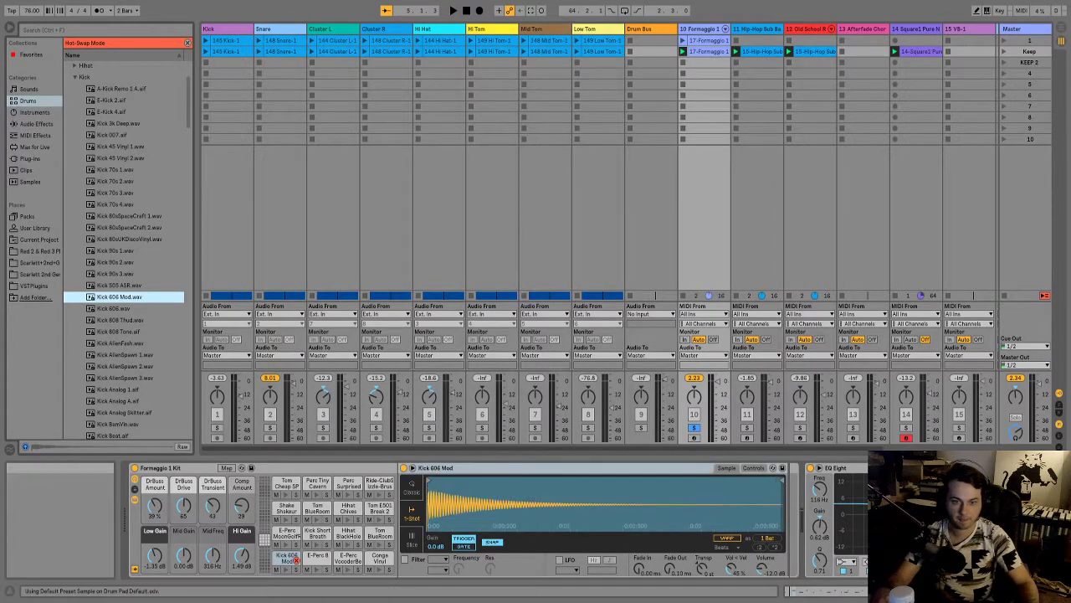
# - With the soloed kit playing, try its DrBuss Amount at 43 %, DrBuss Drive at 67 and DrBuss Transient at 56
pyautogui.press('space')
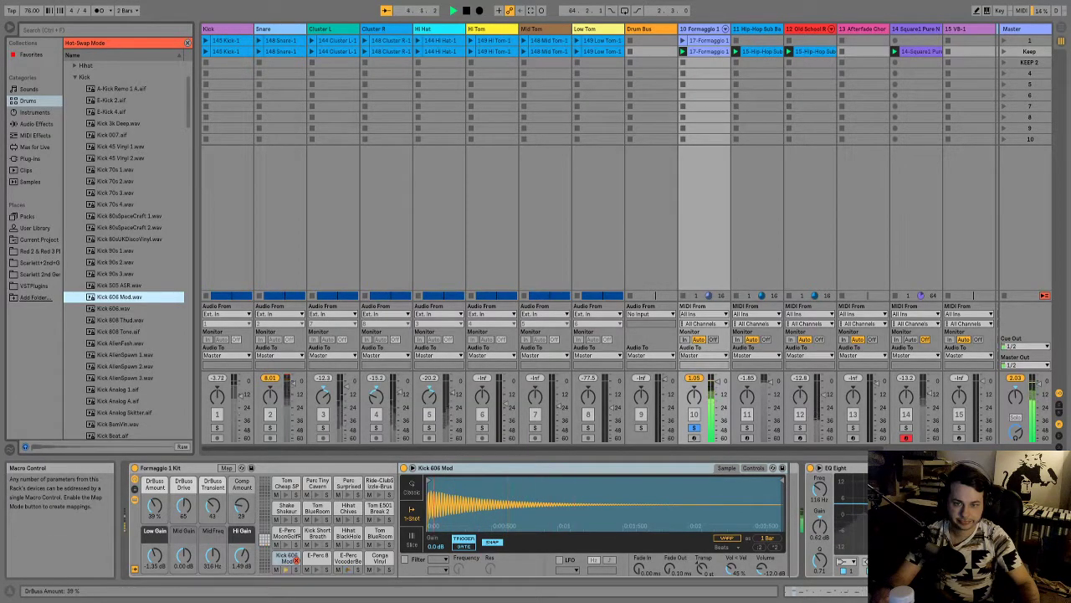
pyautogui.doubleClick(183, 506)
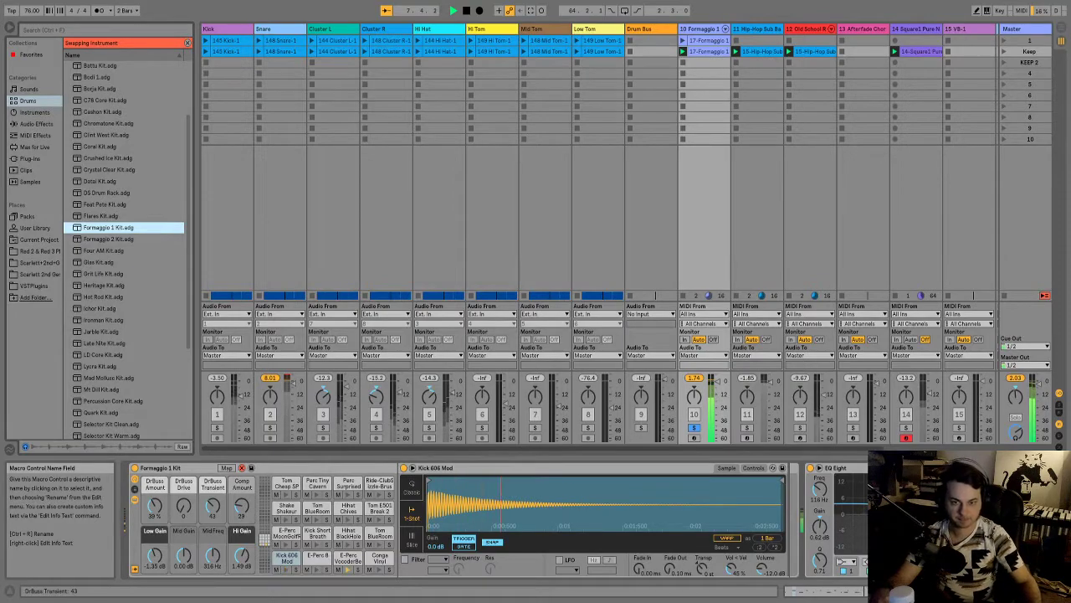
pyautogui.moveTo(154, 505); pyautogui.dragTo(183, 489)
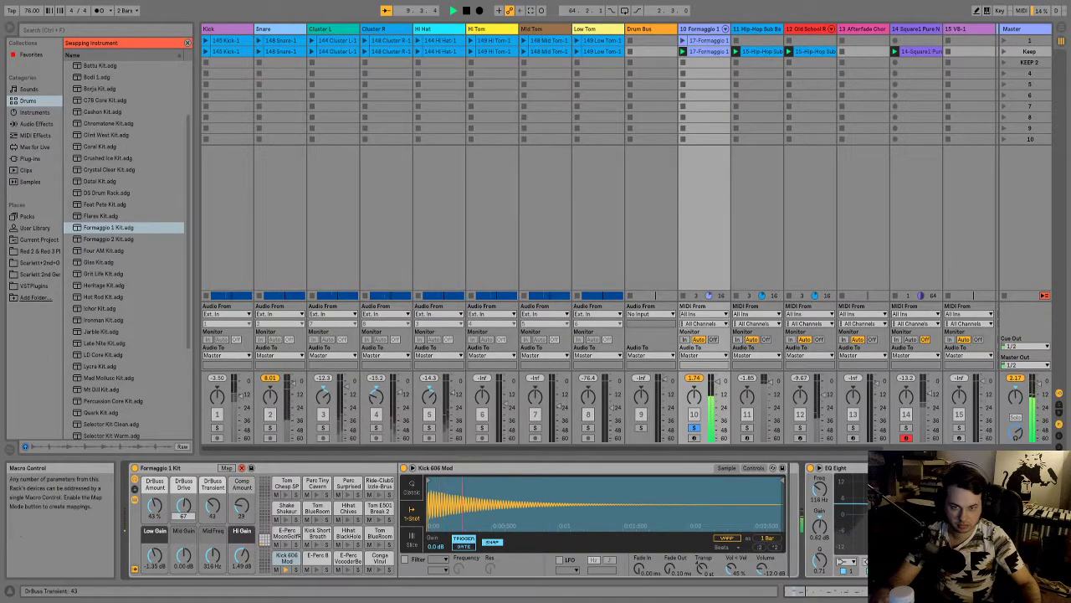
pyautogui.click(212, 506)
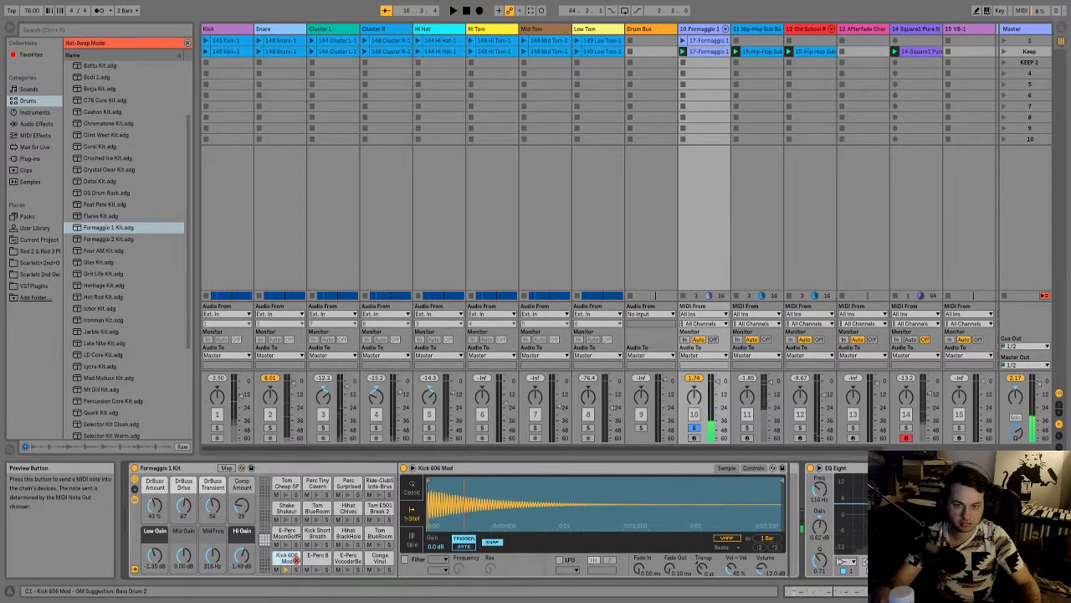
# - Set the kit's DrBuss Amount, Drive and Transient macros to 0, replay the pattern and preview the Kick 606 Mod pad
pyautogui.click(294, 560)
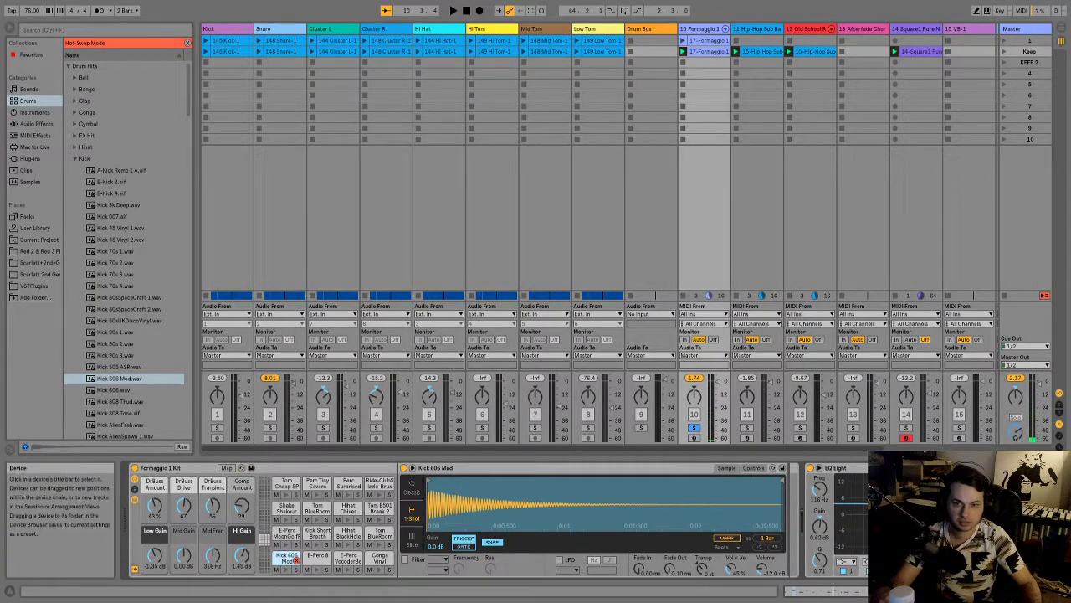
pyautogui.doubleClick(154, 506)
pyautogui.doubleClick(184, 505)
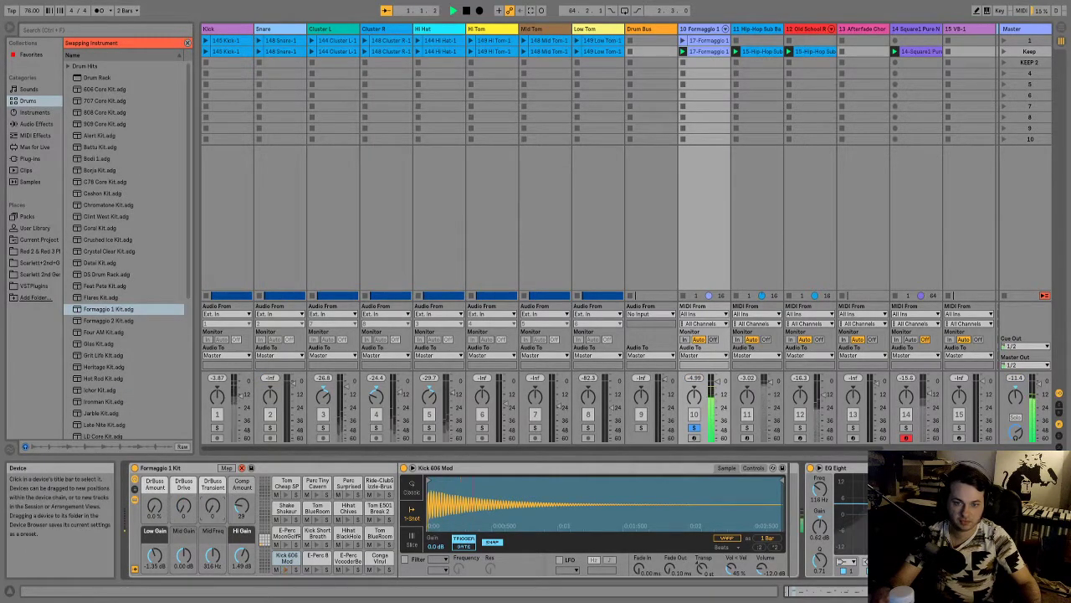
pyautogui.press('space')
pyautogui.press('space')
pyautogui.click(286, 569)
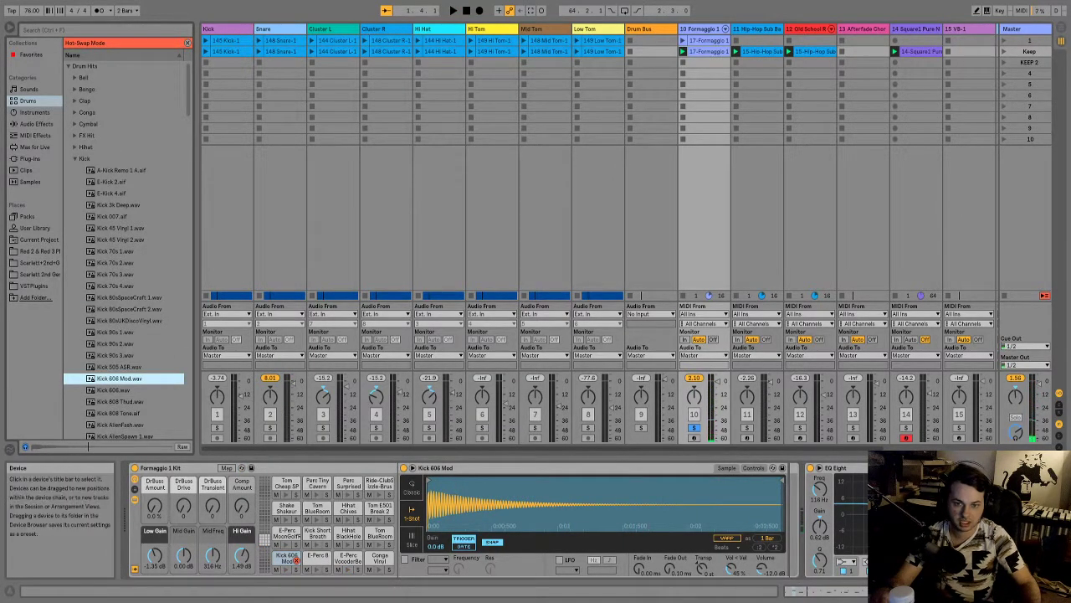
pyautogui.click(810, 468)
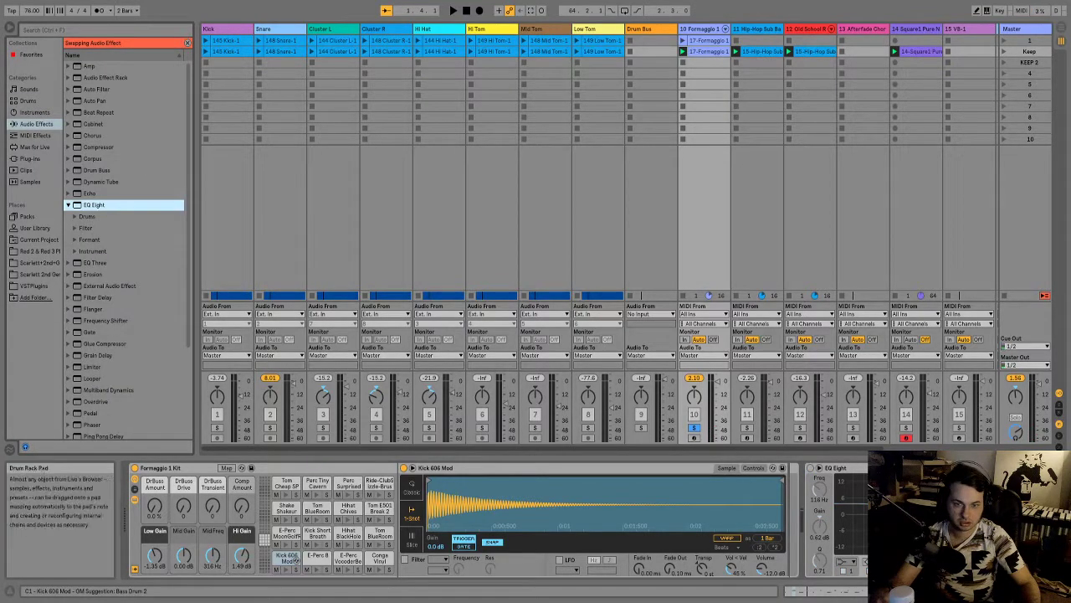
pyautogui.click(294, 558)
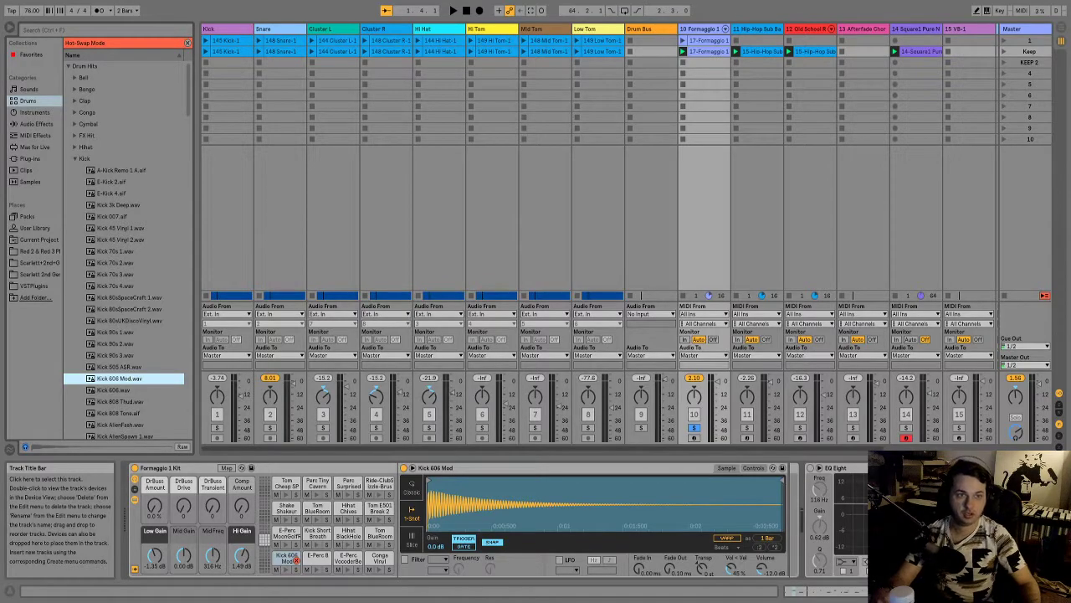
pyautogui.press('Escape')
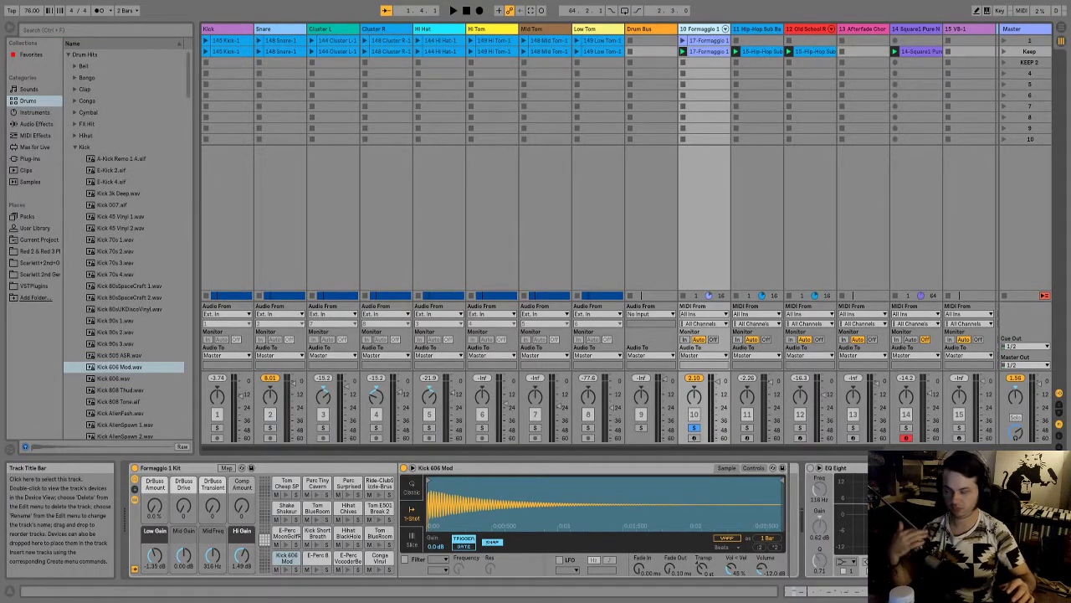
# - Duplicate the Formaggio 1 Kit track and replace the copy's kit with an empty Drum Rack
pyautogui.hotkey('ctrl', 'd')
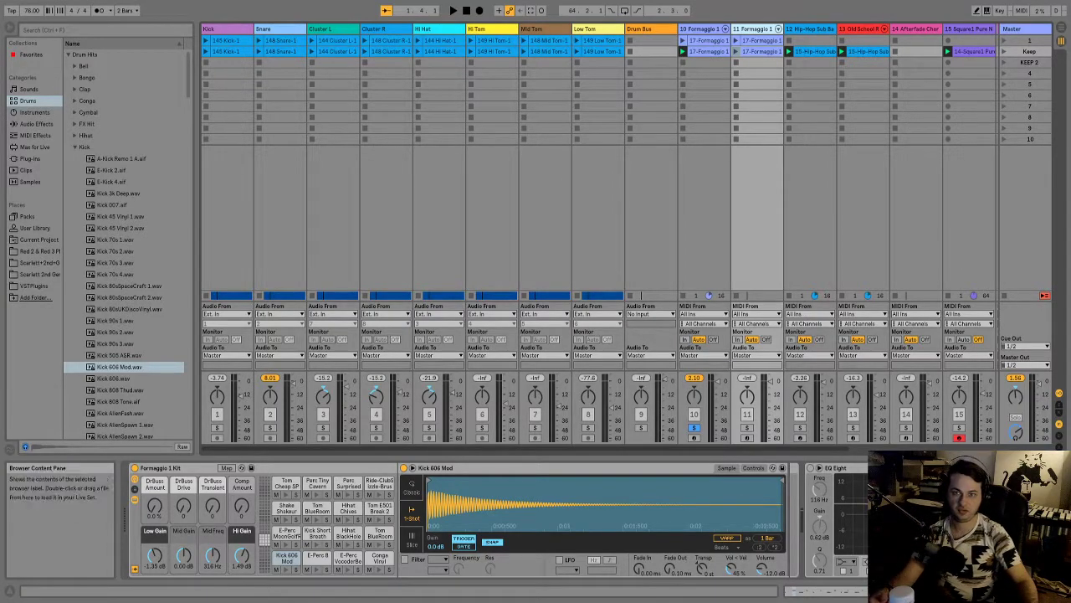
pyautogui.click(67, 54)
pyautogui.click(96, 66)
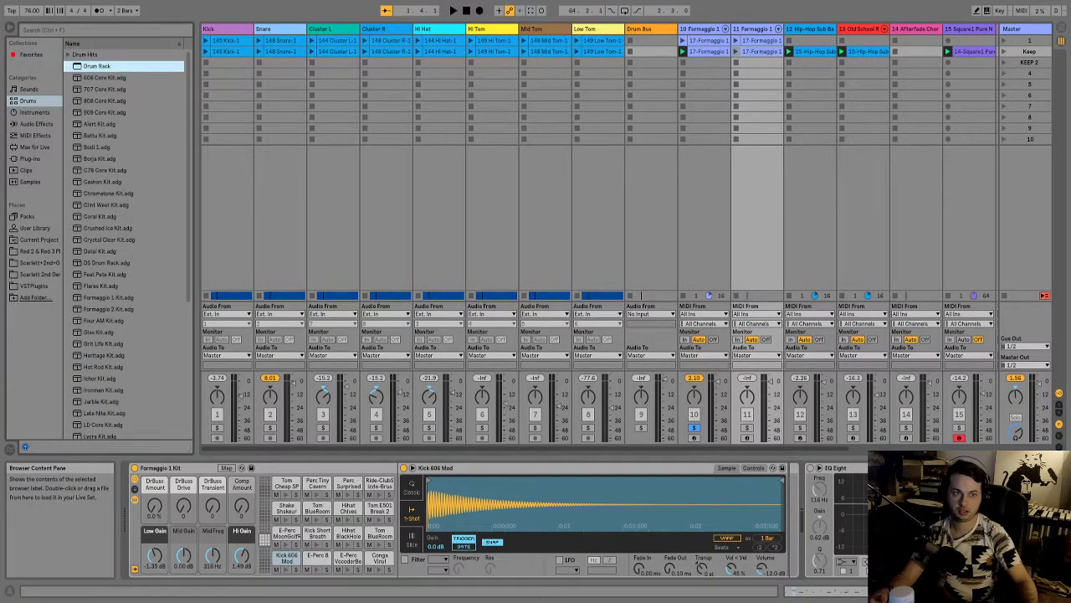
pyautogui.doubleClick(96, 67)
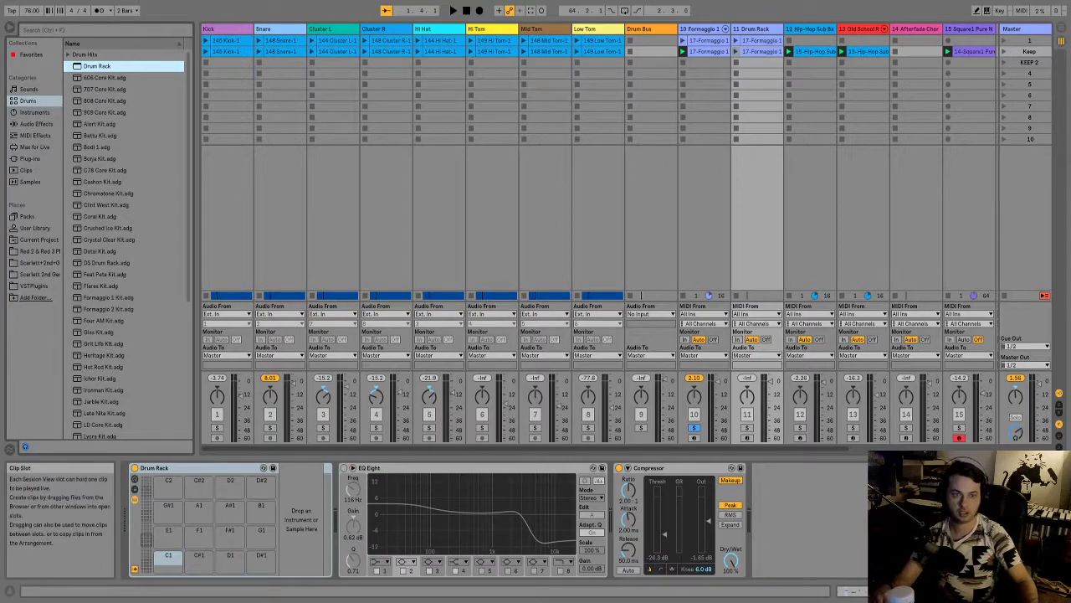
# - Move the E-Perc 8 pad from the original kit into the duplicate's Drum Rack and place it on C#1
pyautogui.click(702, 29)
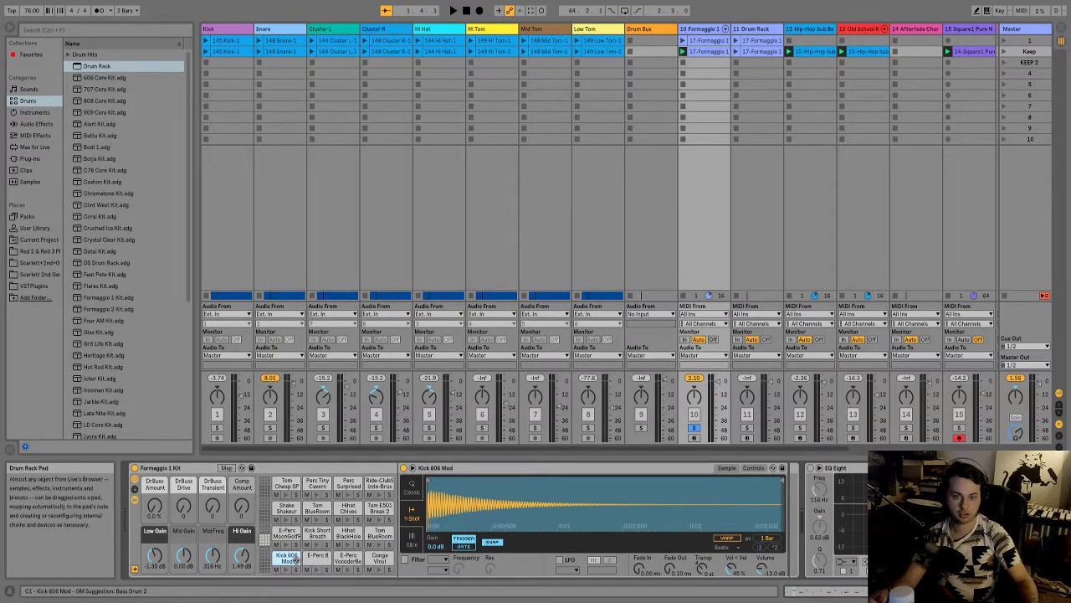
pyautogui.click(318, 557)
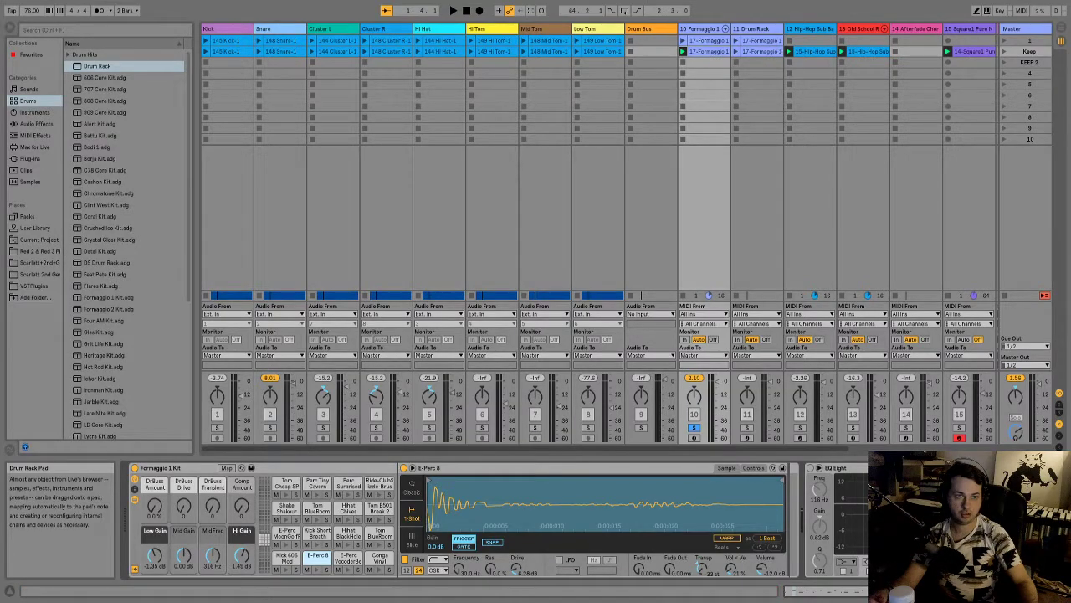
pyautogui.click(751, 28)
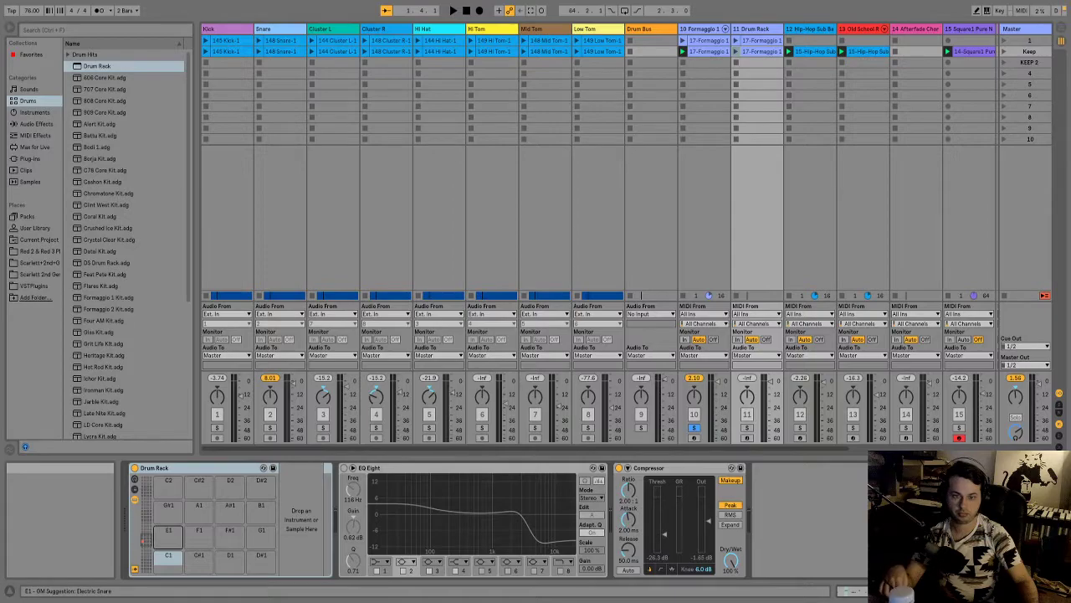
pyautogui.hotkey('ctrl', 'v')
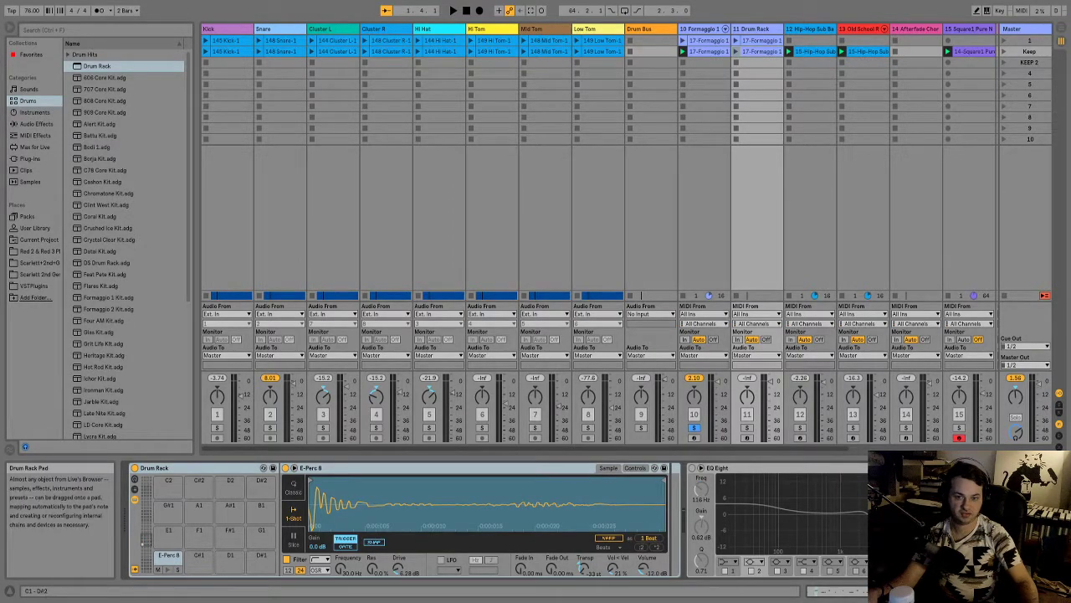
pyautogui.moveTo(169, 555); pyautogui.dragTo(199, 555)
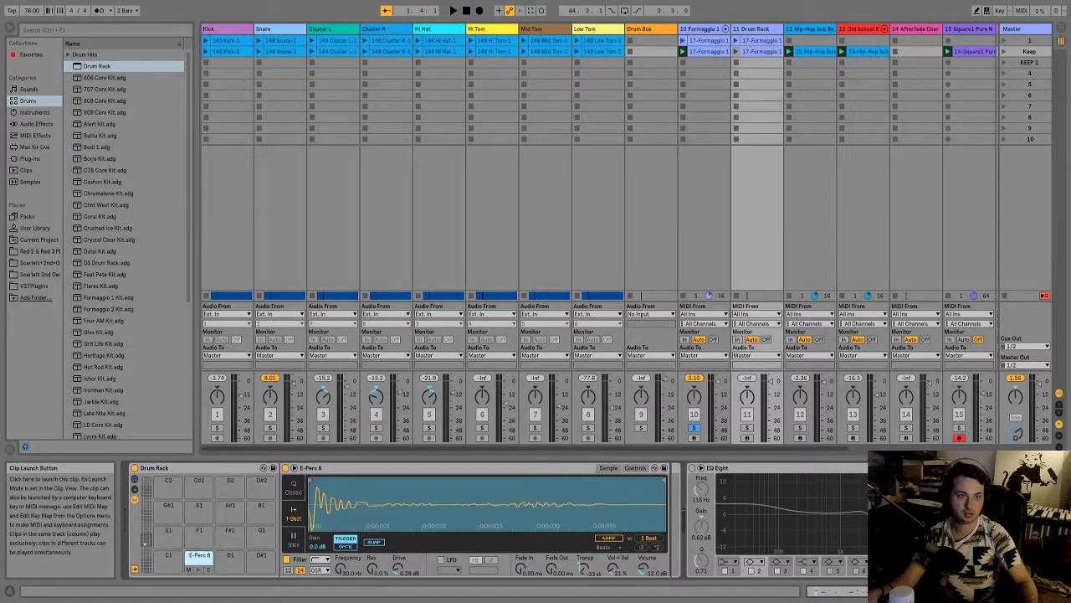
# - Compare the original and duplicate tracks, and undo the E-Perc 8 transfer and the Drum Rack replacement
pyautogui.click(708, 51)
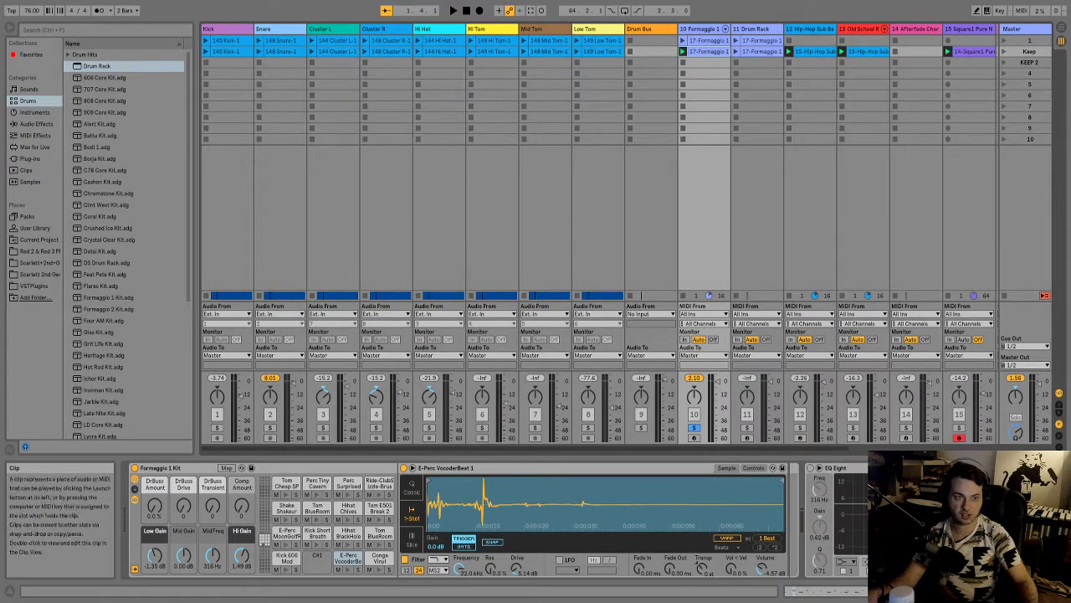
pyautogui.click(761, 51)
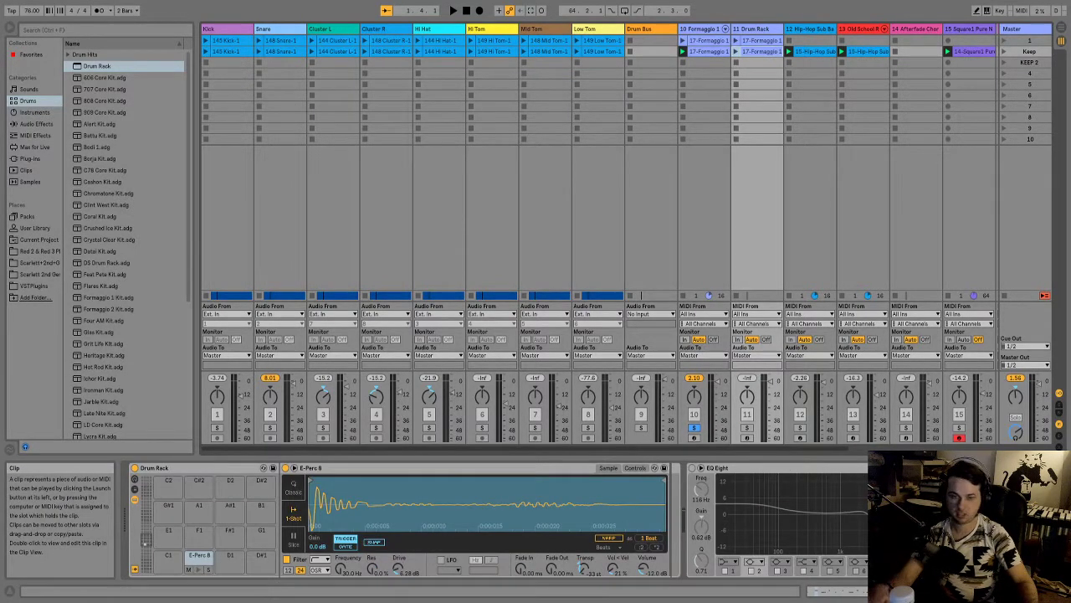
pyautogui.hotkey('ctrl', 'z')
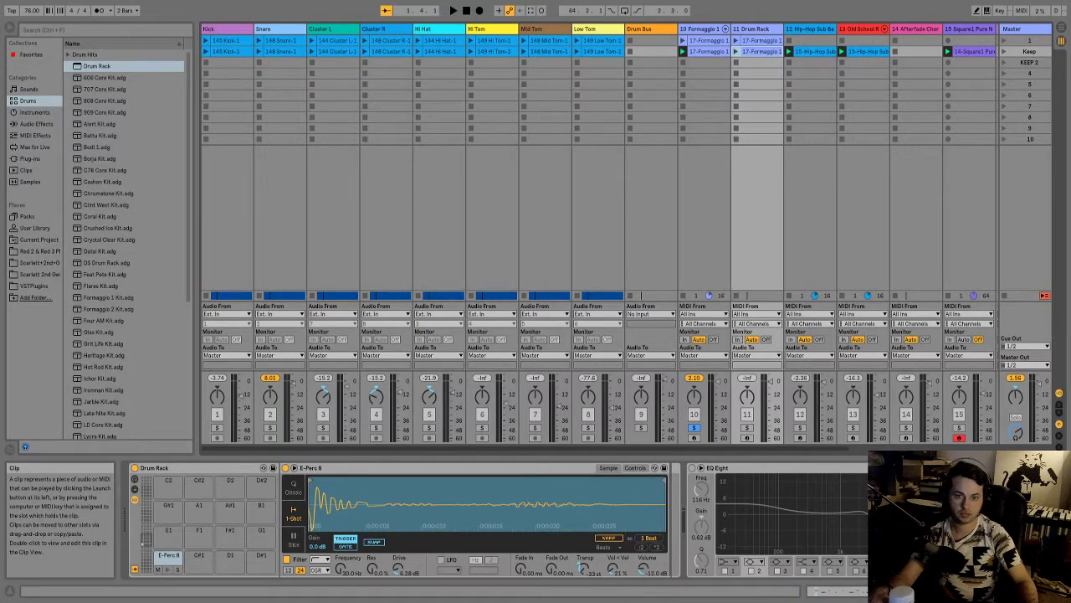
pyautogui.hotkey('ctrl', 'z')
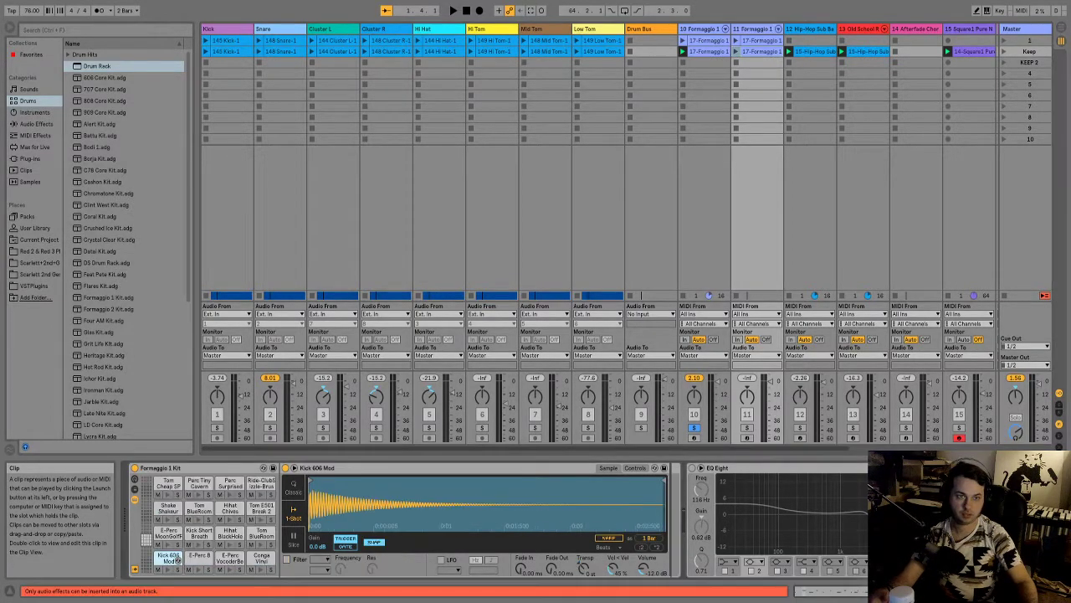
# - Try putting Kick 606 Mod on the original kit's E-Perc 8 pad, undo it, and select the Kick 606 Mod pad
pyautogui.click(717, 51)
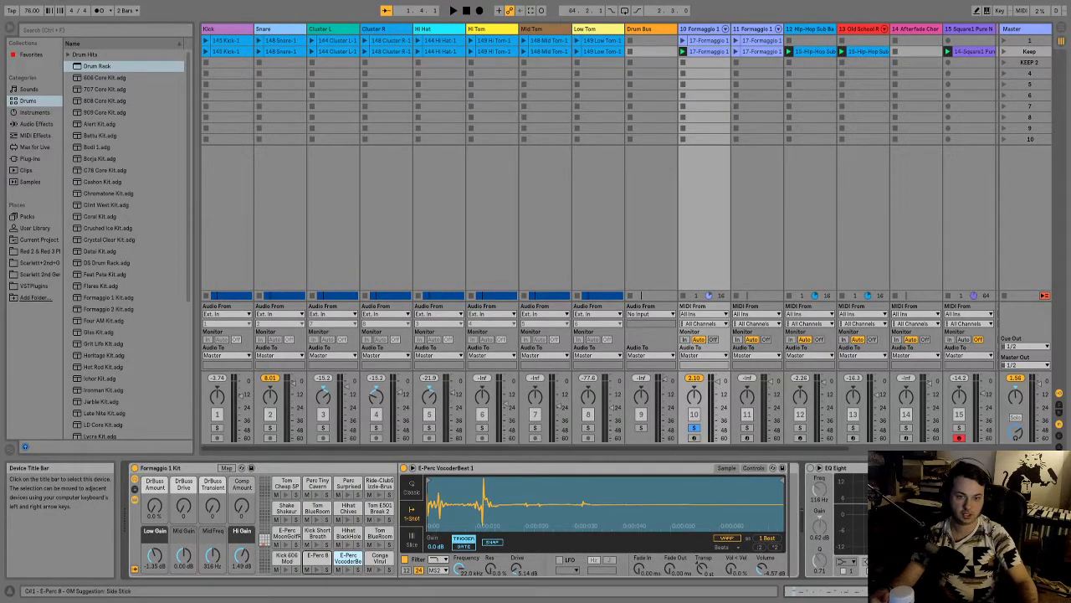
pyautogui.moveTo(318, 559); pyautogui.dragTo(317, 559)
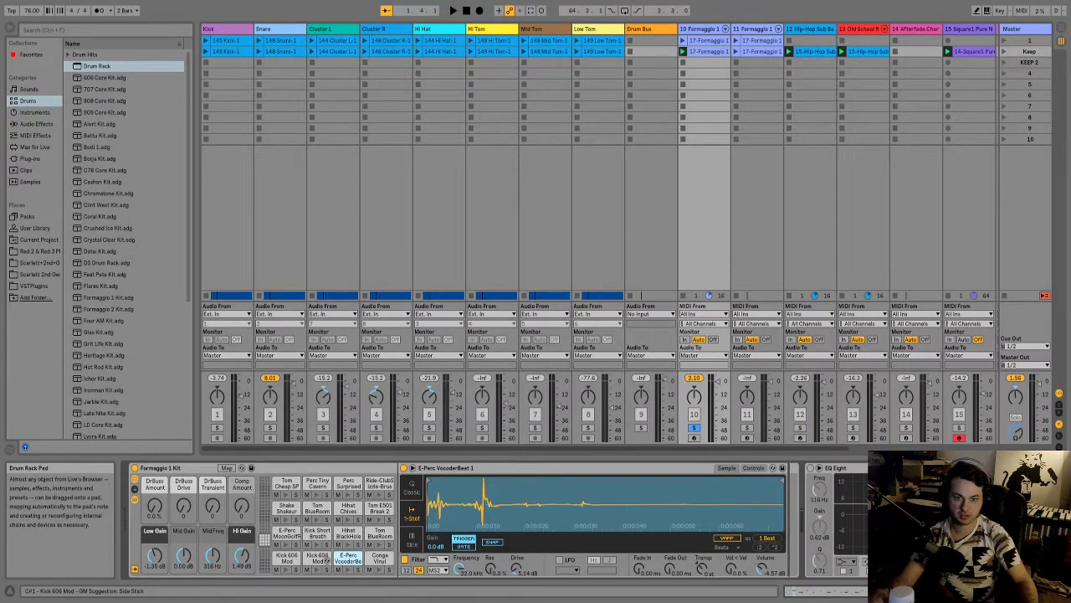
pyautogui.hotkey('ctrl', 'z')
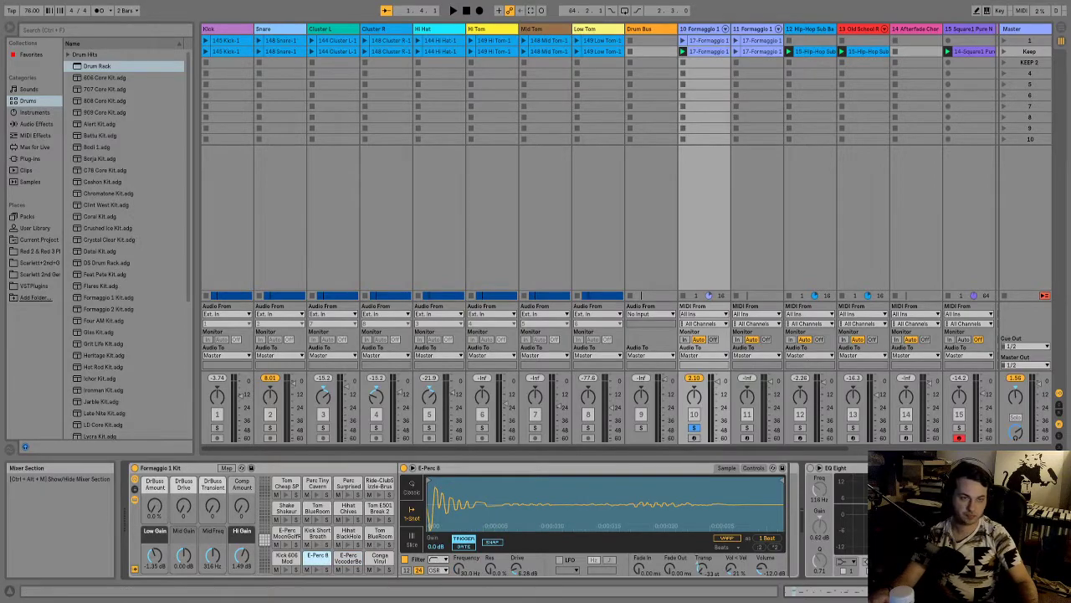
pyautogui.click(286, 558)
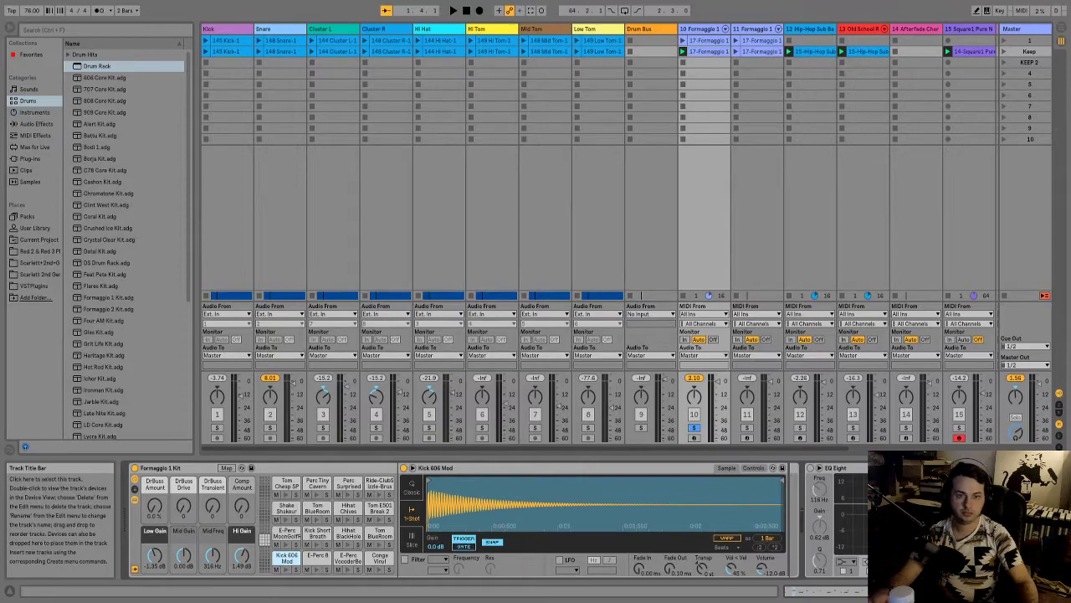
# - Play the pattern, launch the duplicate track's Keep-scene clip and solo that track to hear it alone, stopping playback at the end
pyautogui.click(752, 28)
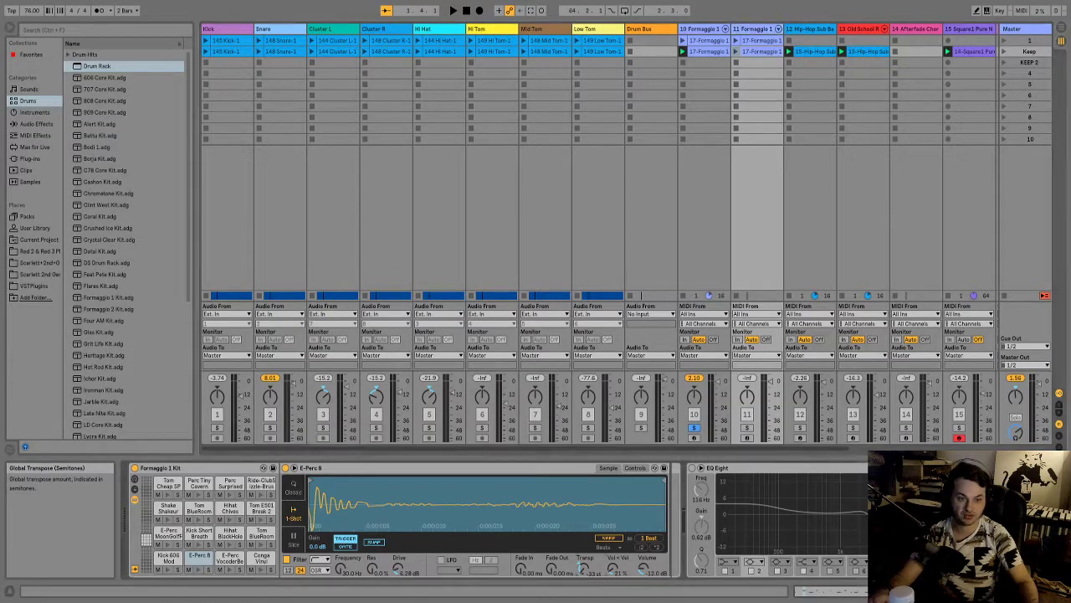
pyautogui.press('space')
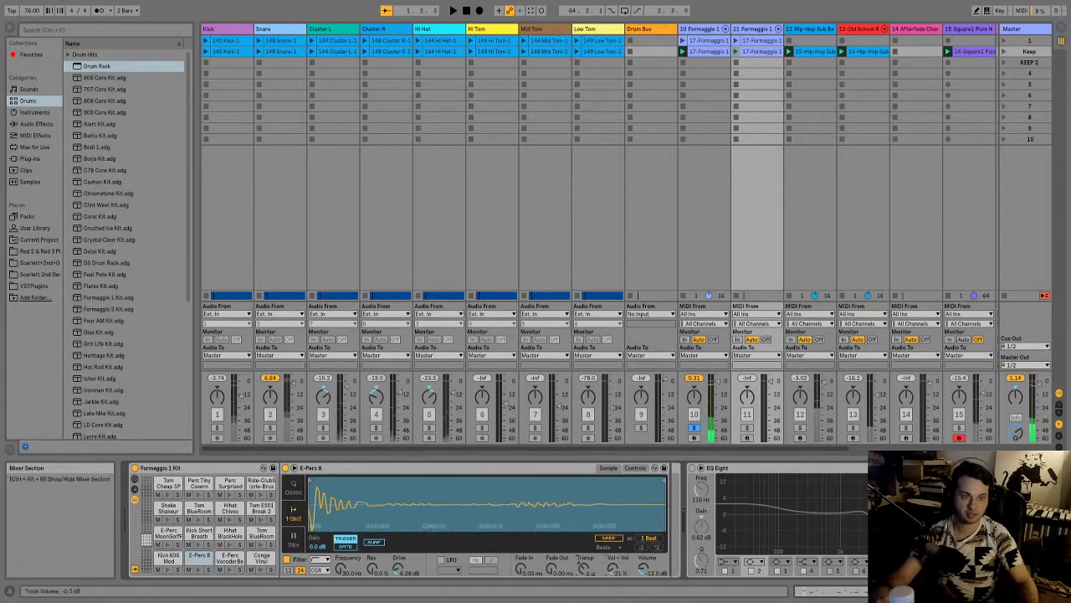
pyautogui.press('space')
pyautogui.click(735, 51)
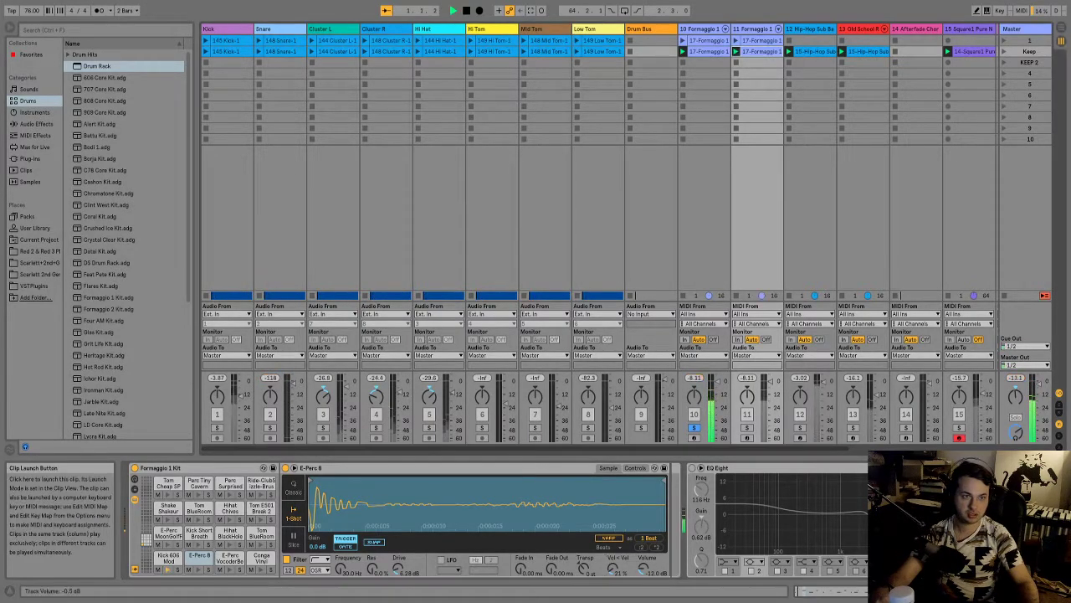
pyautogui.click(747, 428)
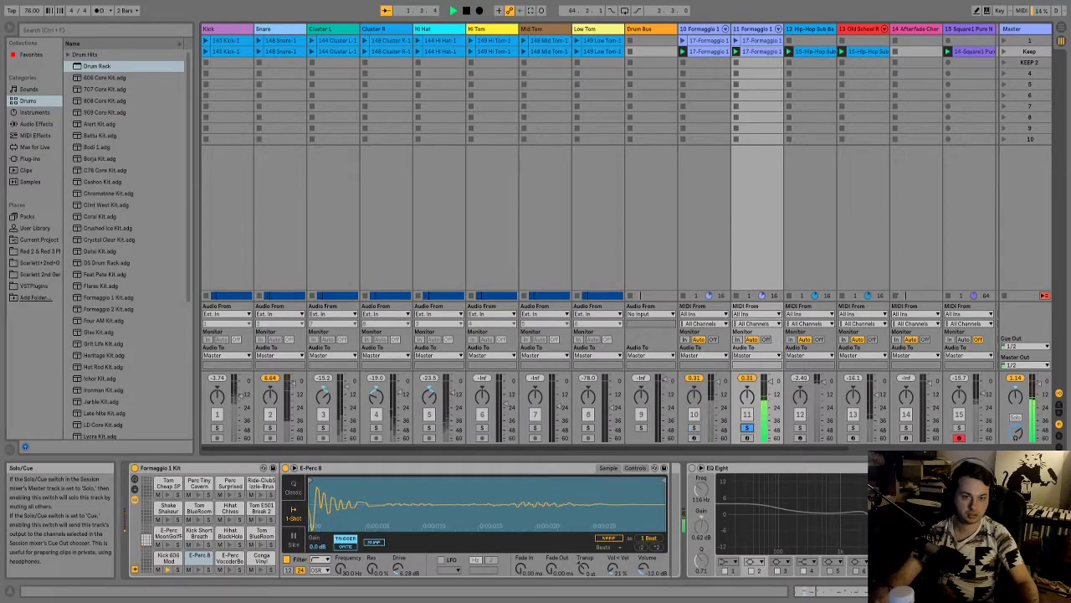
pyautogui.press('space')
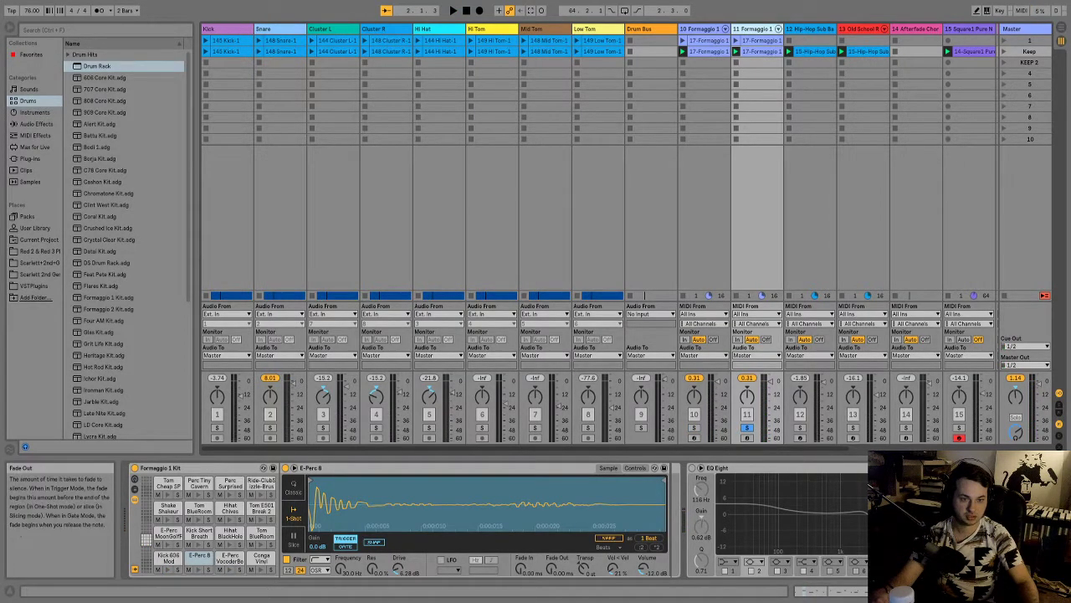
# - Try transposing E-Perc 8 in the duplicate kit to +1 st and -30 st, and preview its pad
pyautogui.moveTo(584, 568); pyautogui.dragTo(583, 529)
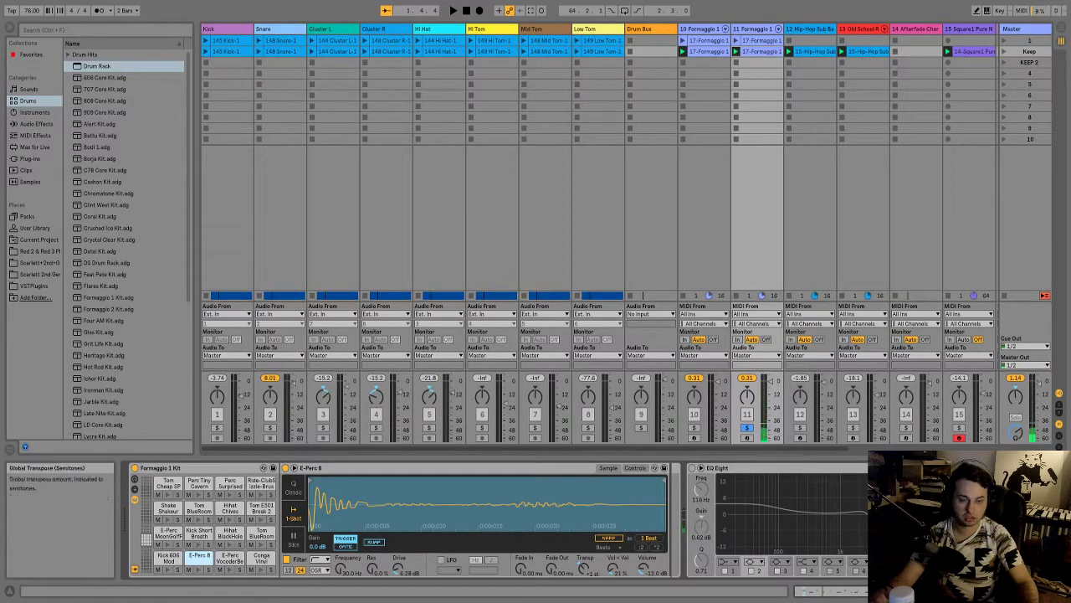
pyautogui.moveTo(584, 568); pyautogui.dragTo(584, 584)
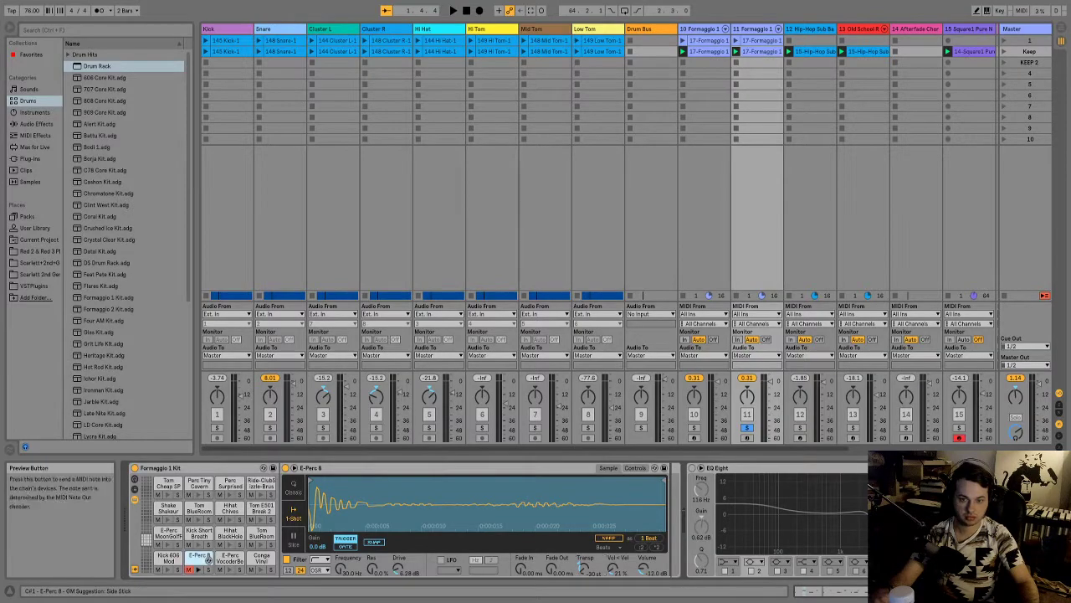
pyautogui.click(208, 560)
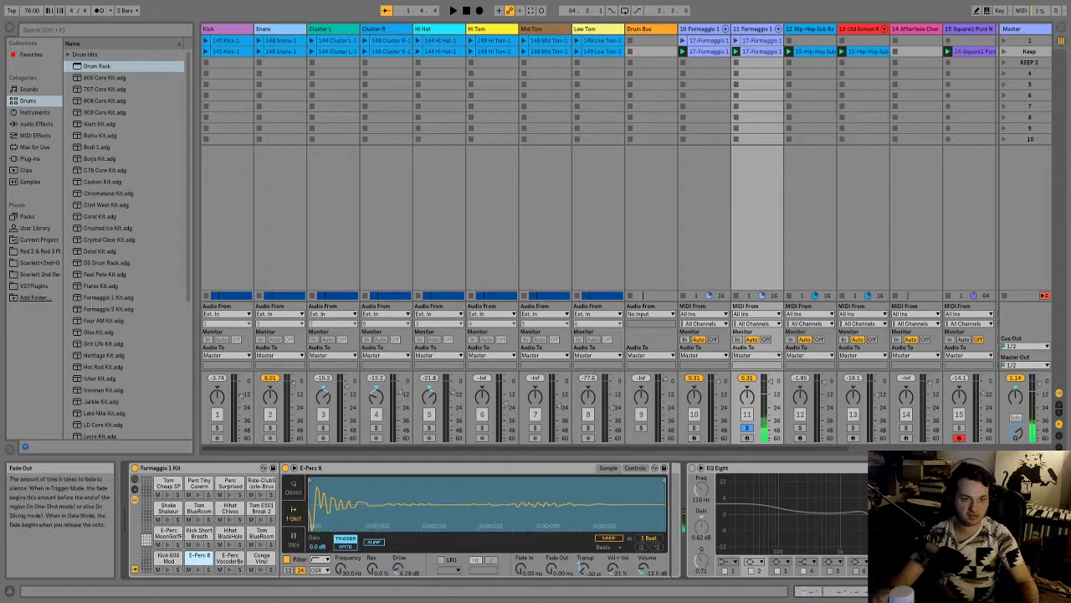
pyautogui.click(198, 568)
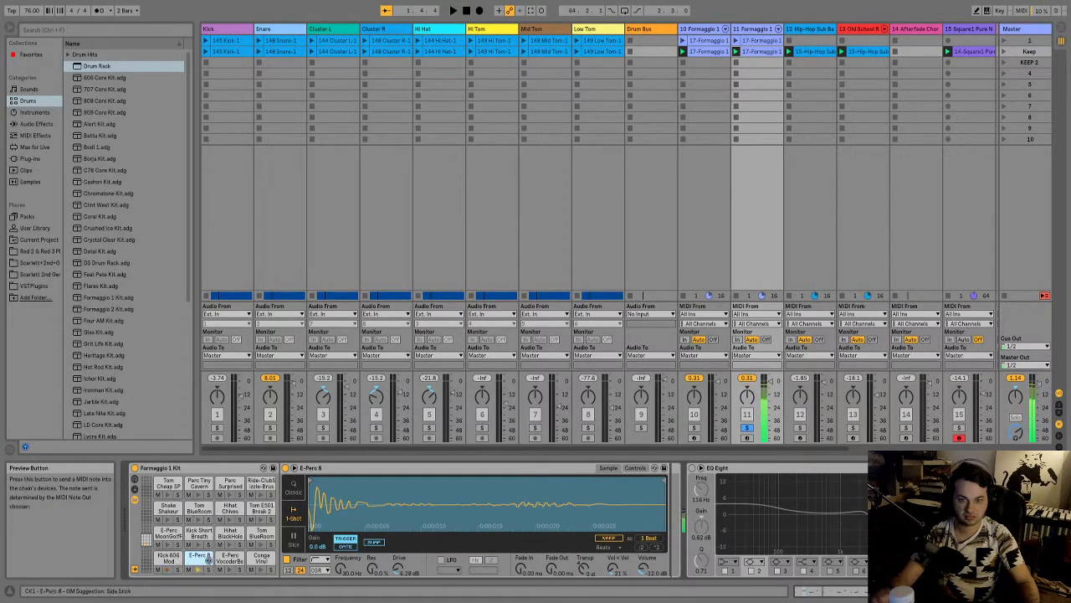
# - Play the full mix, mute the duplicate Formaggio 1 Kit track and delete it
pyautogui.press('space')
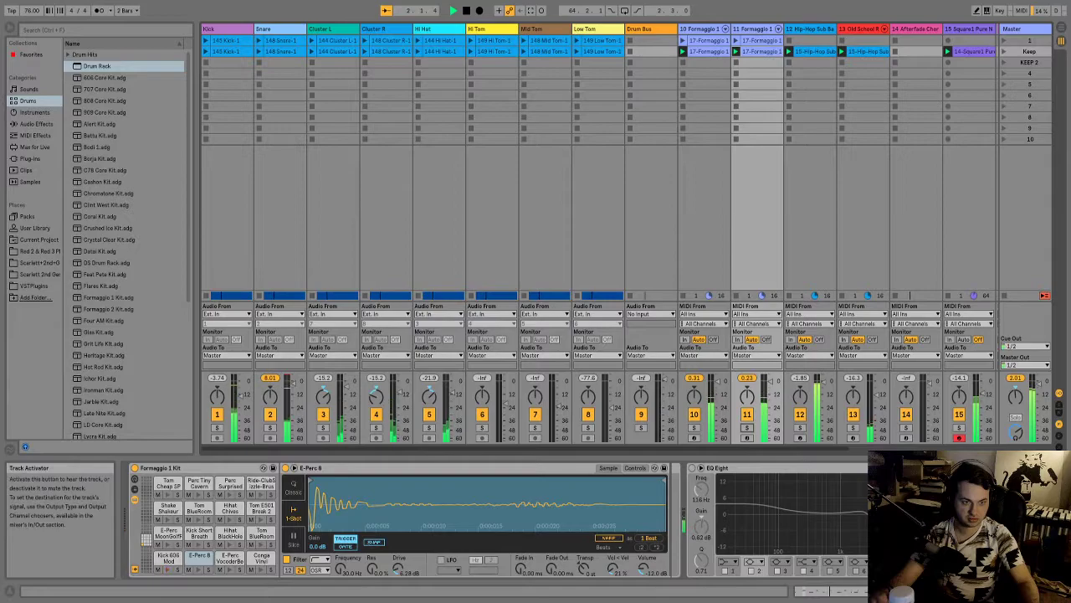
pyautogui.click(747, 414)
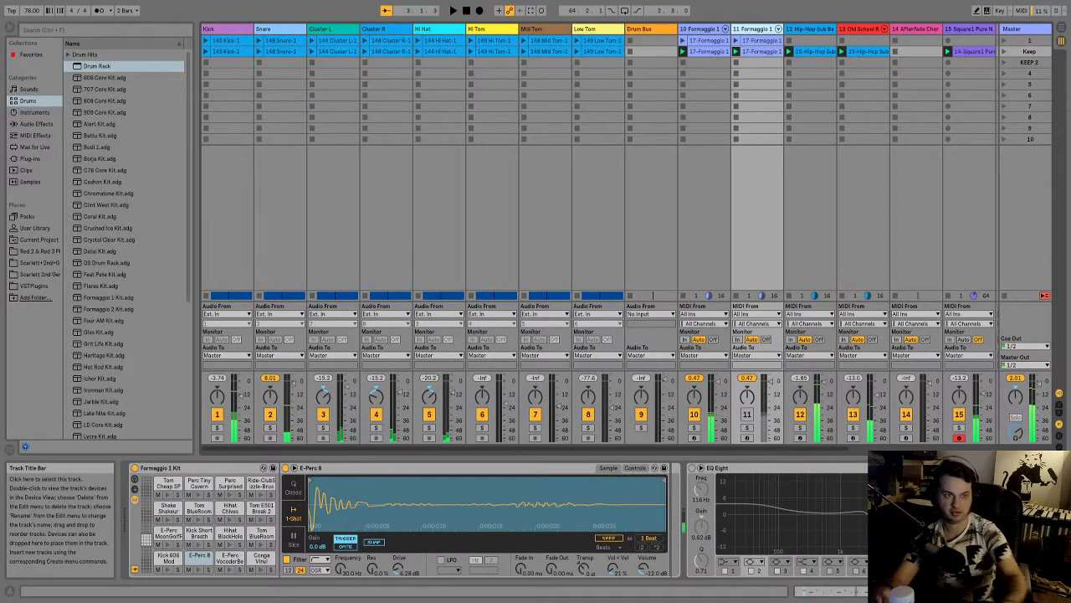
pyautogui.press('Delete')
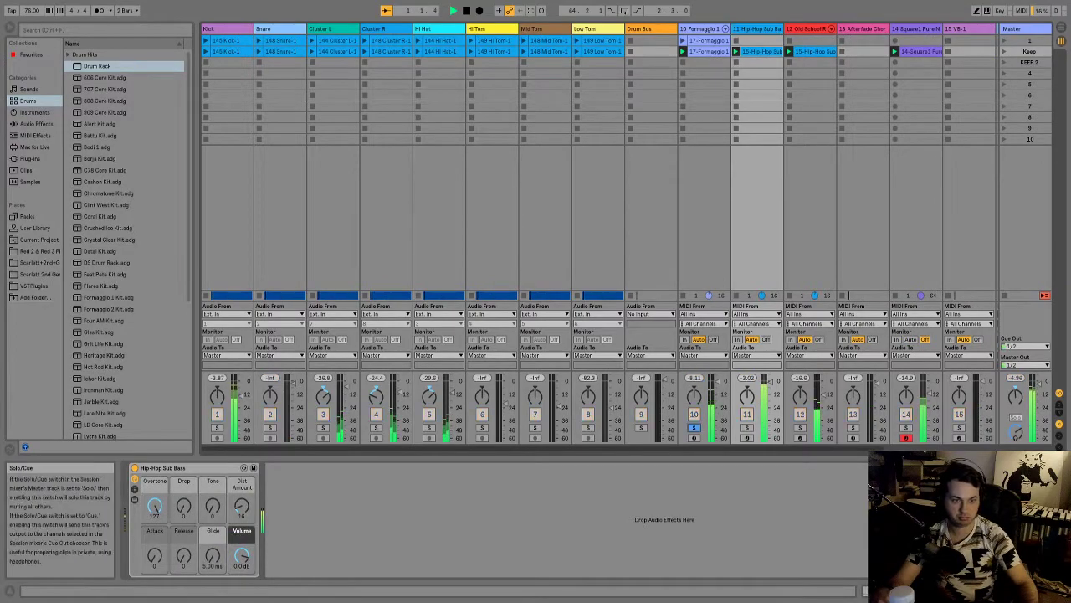
# - Solo the original Formaggio 1 Kit track and open the notes of its Keep-scene clip
pyautogui.click(694, 428)
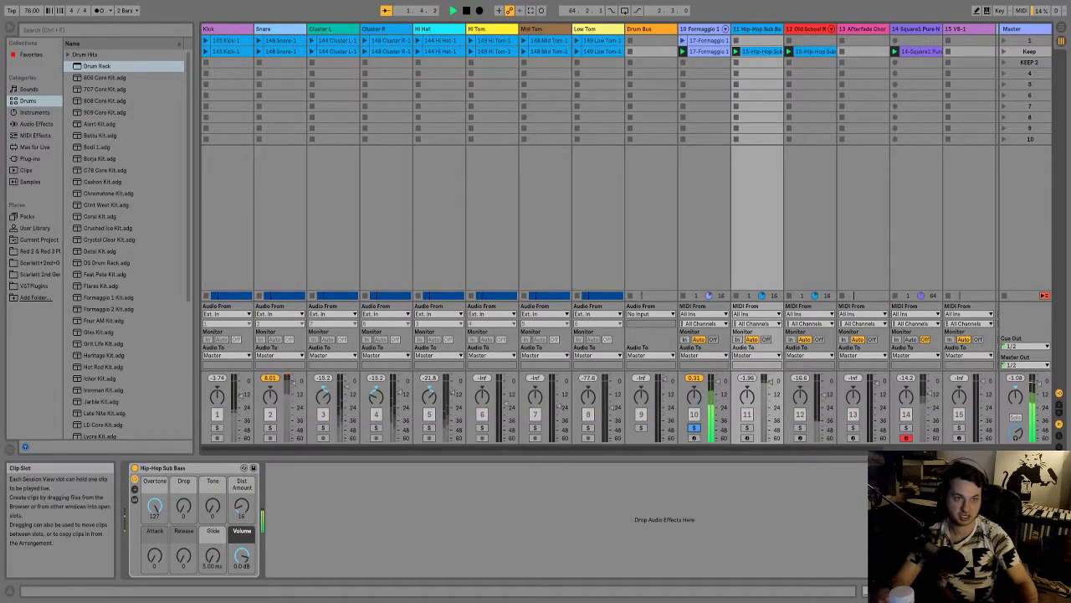
pyautogui.click(704, 40)
pyautogui.doubleClick(704, 51)
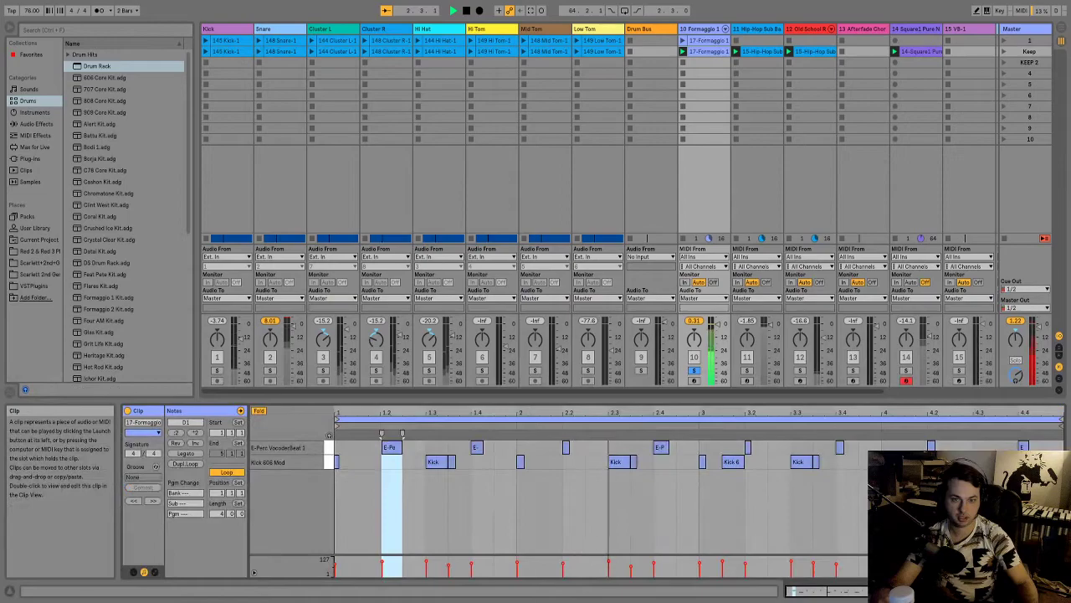
# - Set the Formaggio 1 Kit's Low Gain to 3.61 dB, Mid Gain to 0.21 dB and MidFreq to 570 Hz during playback, stopping at the end
pyautogui.doubleClick(701, 28)
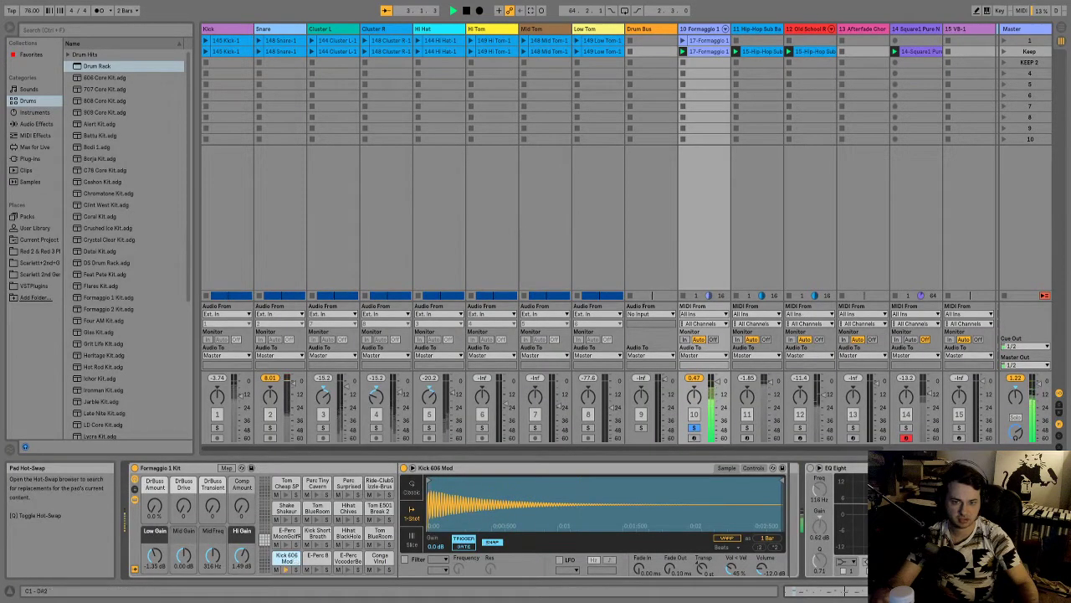
pyautogui.moveTo(183, 555); pyautogui.dragTo(183, 563)
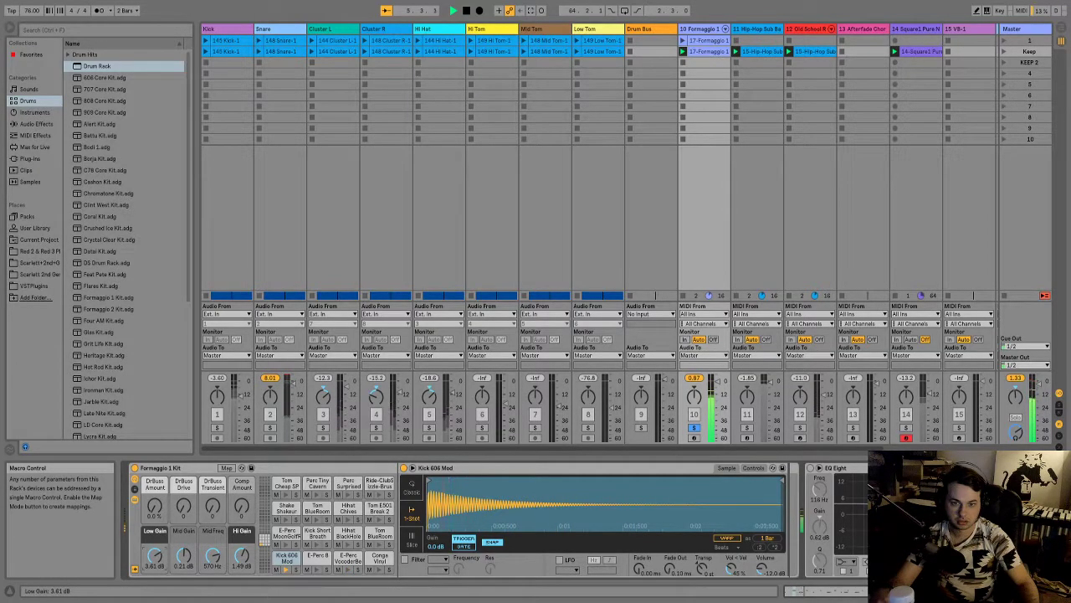
pyautogui.press('space')
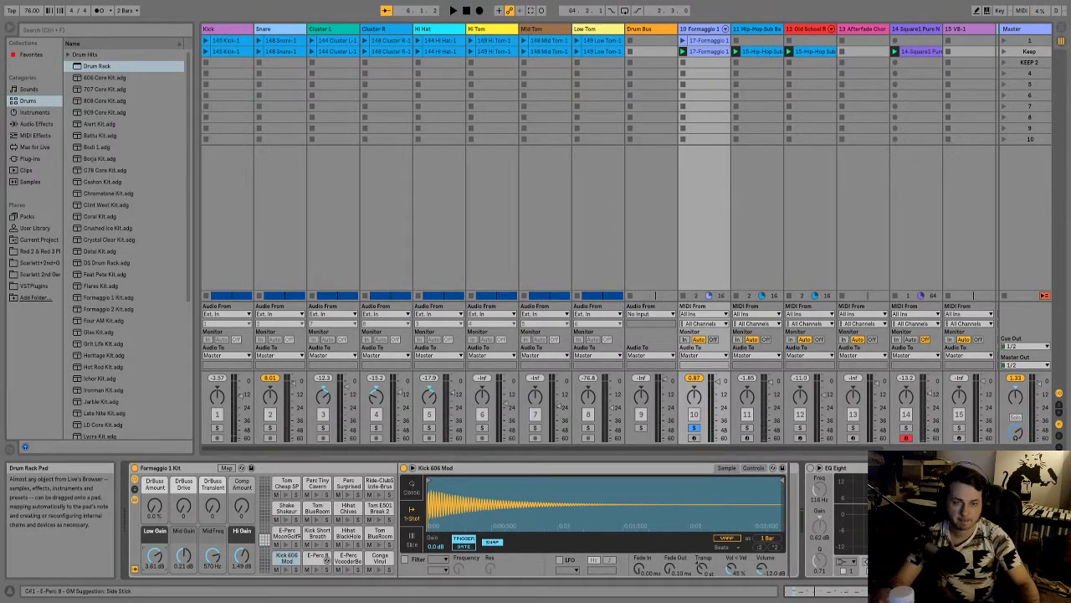
# - Unsolo the Formaggio 1 Kit track and hear its kick within the full mix, stopping playback at the end
pyautogui.click(277, 569)
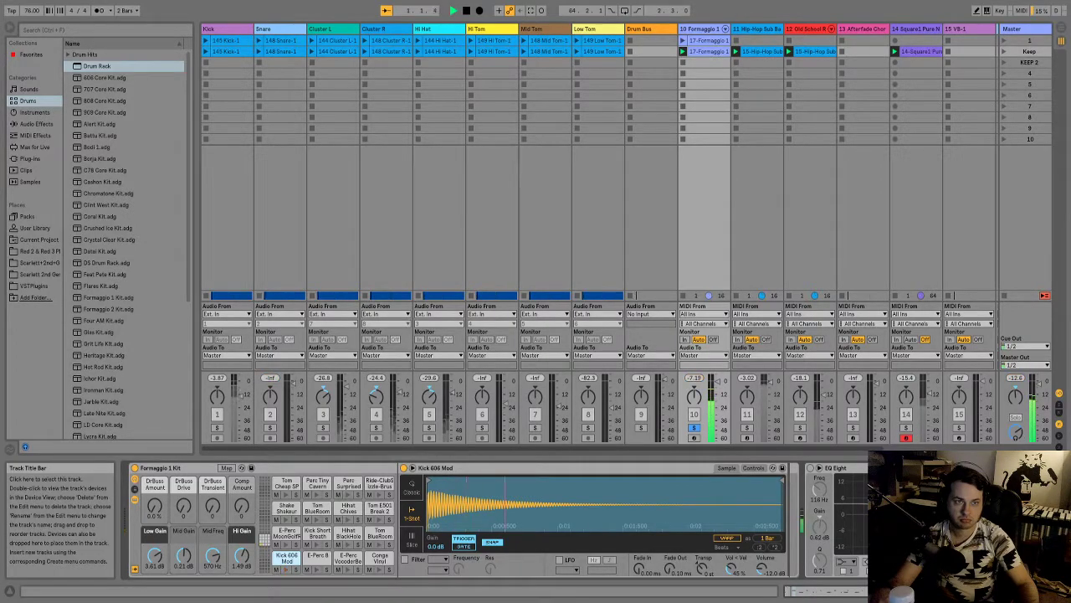
pyautogui.click(694, 426)
pyautogui.press('space')
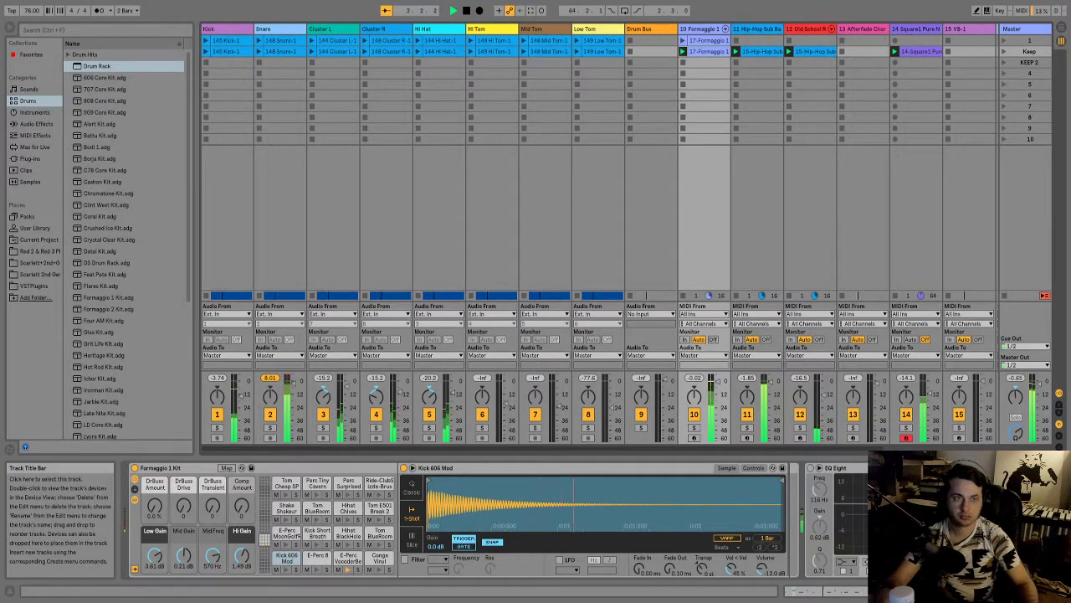
pyautogui.press('space')
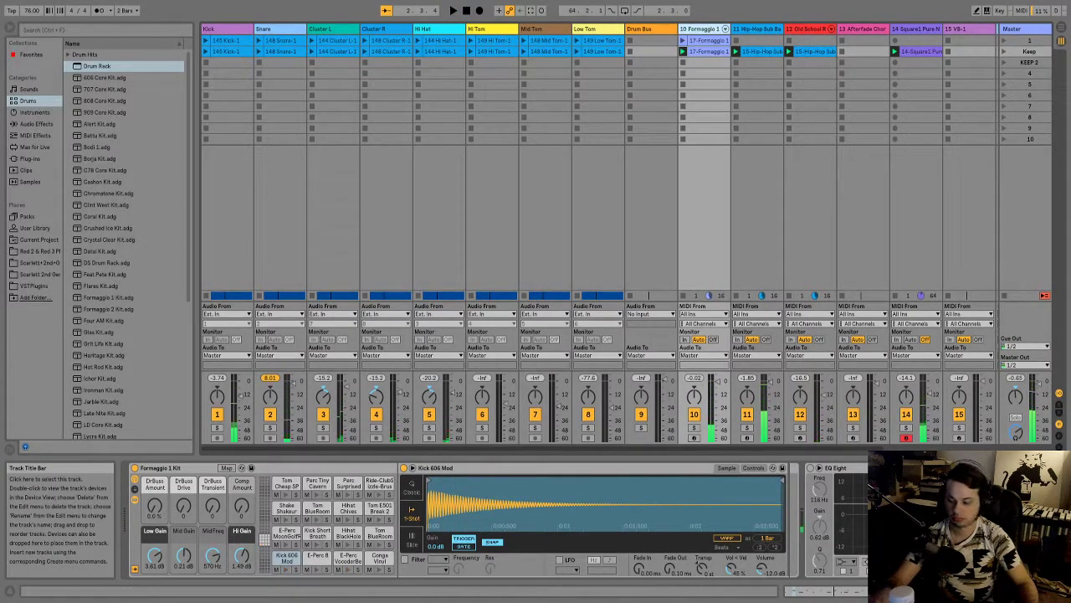
# - Duplicate the Formaggio 1 Kit track, search the instruments for "sub 808" and load Sub808Bass onto the duplicate
pyautogui.hotkey('ctrl', 'd')
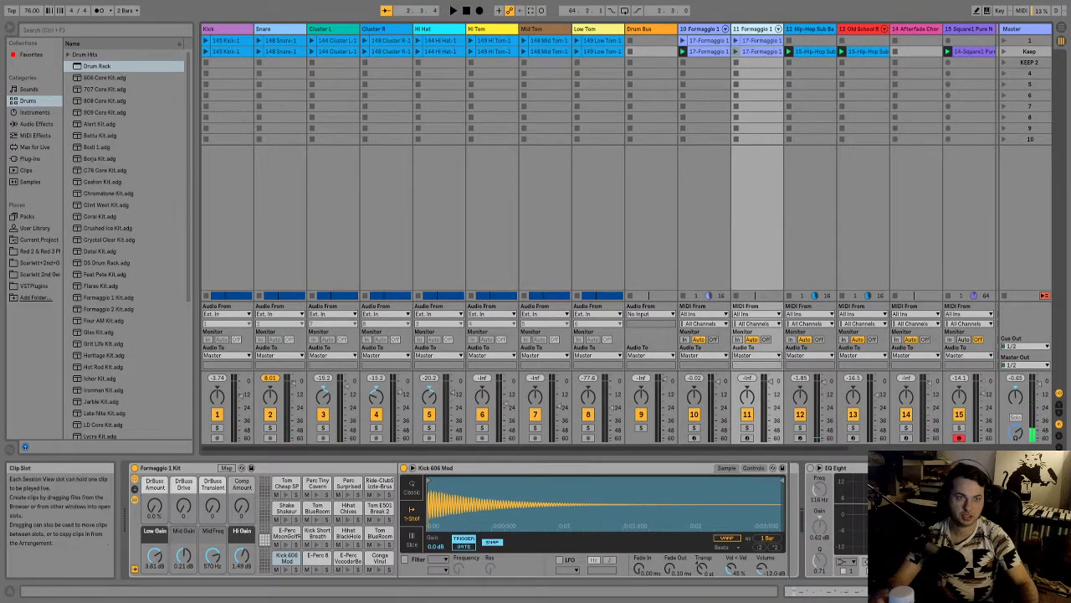
pyautogui.hotkey('ctrl', 'f')
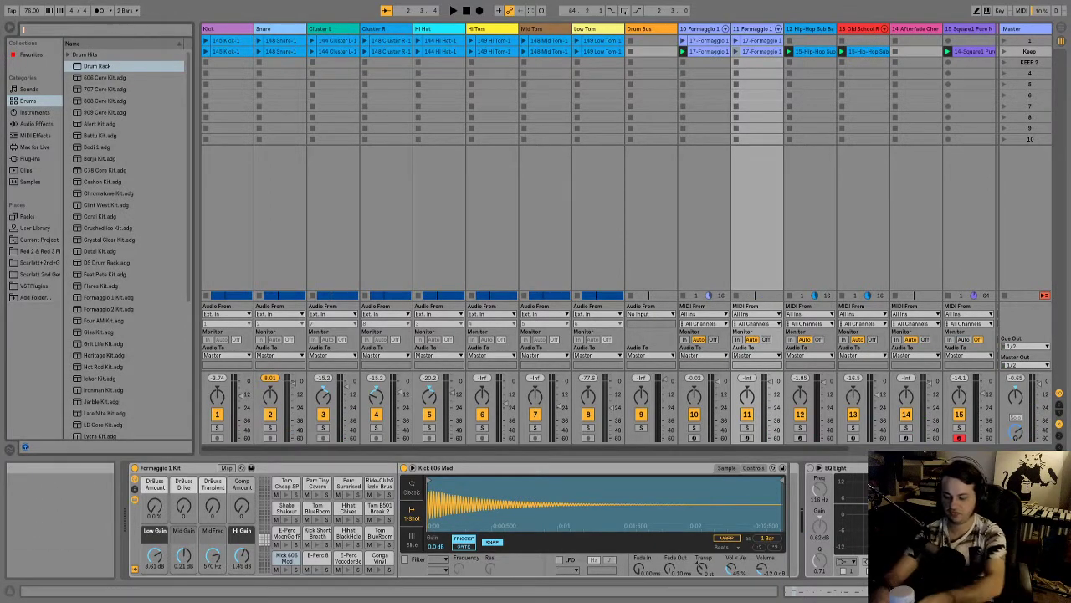
pyautogui.write('sub 808')
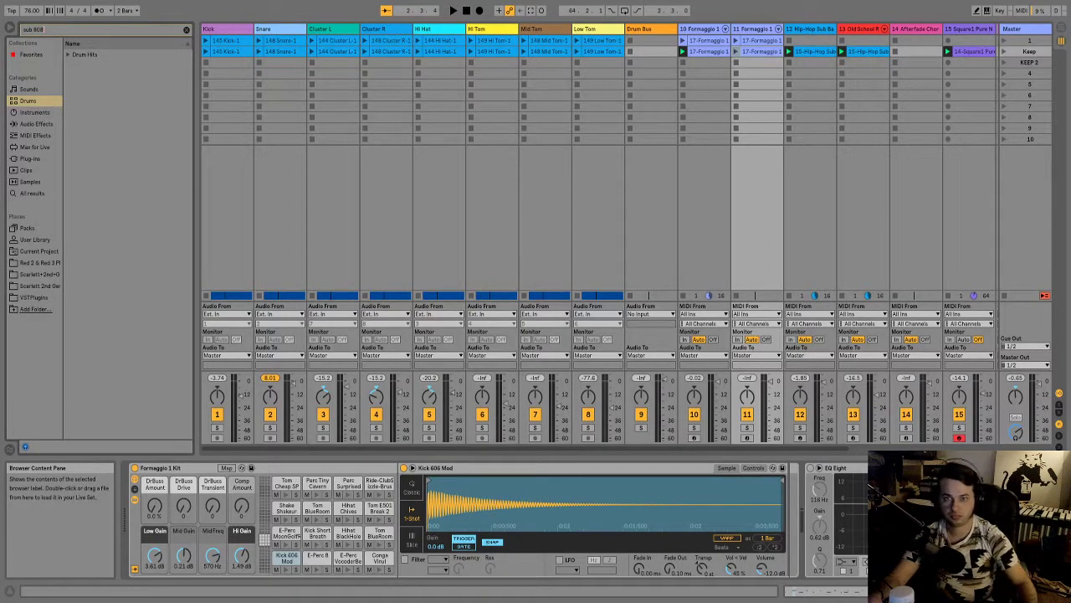
pyautogui.click(34, 112)
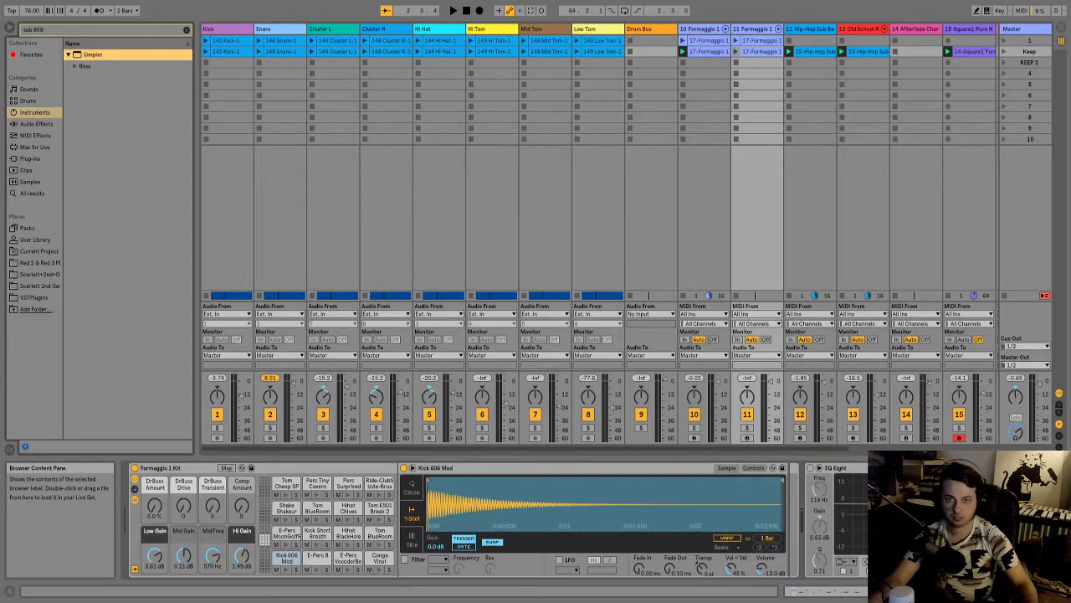
pyautogui.click(117, 77)
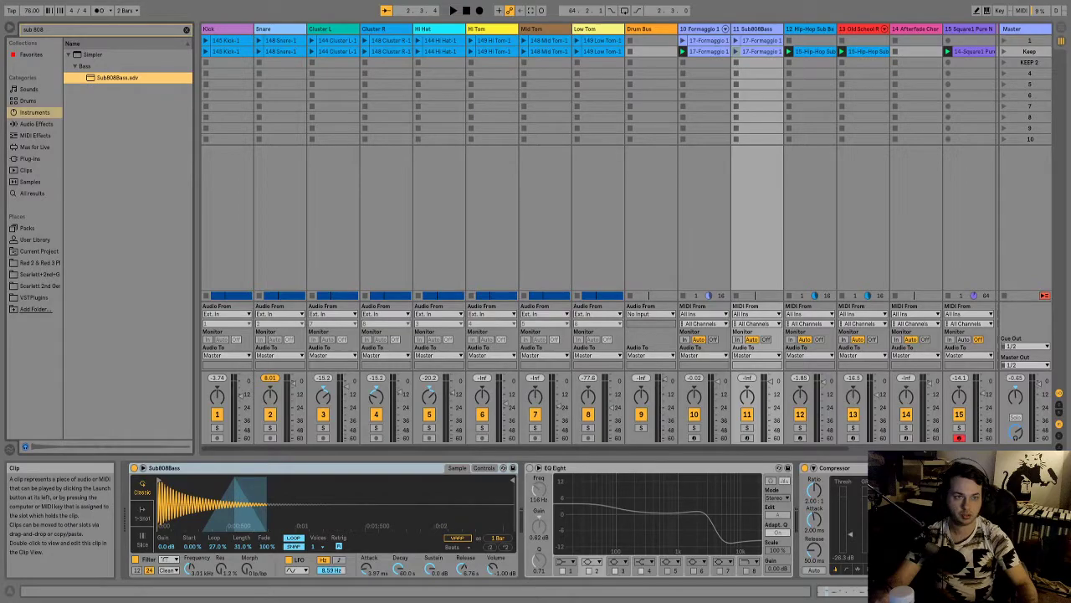
# - Launch the Sub808Bass track's Keep-scene clip and listen to the track soloed, checking its notes and devices
pyautogui.click(758, 51)
pyautogui.doubleClick(757, 51)
pyautogui.press('space')
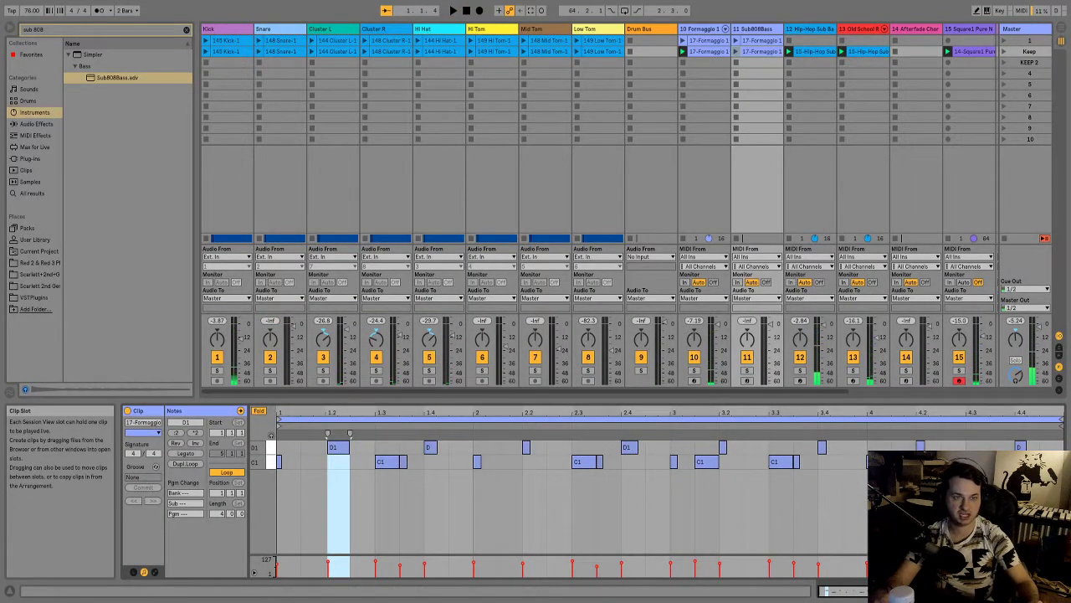
pyautogui.press('space')
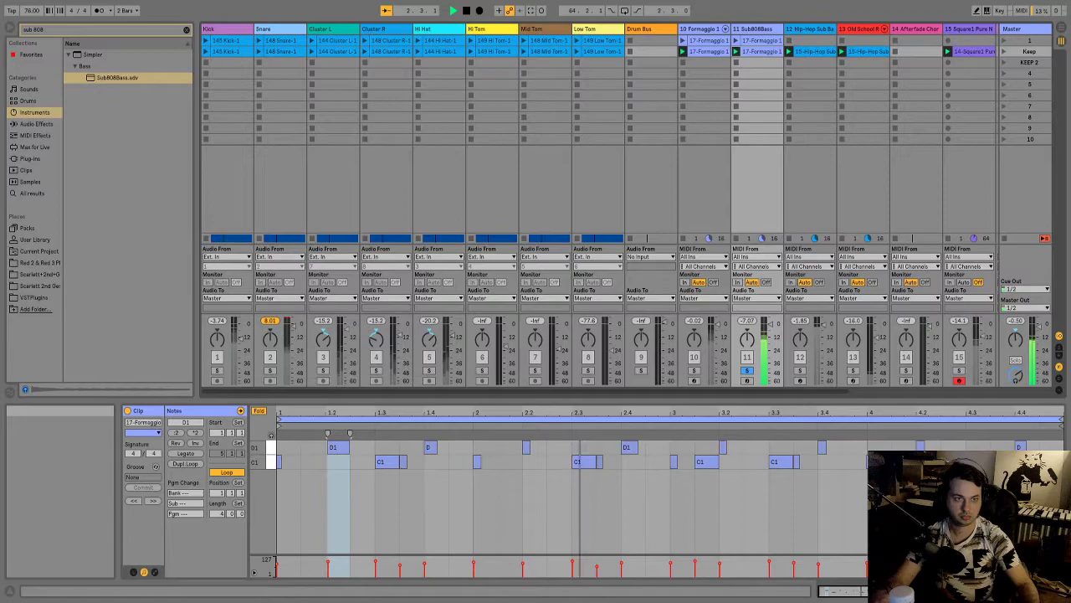
pyautogui.press('space')
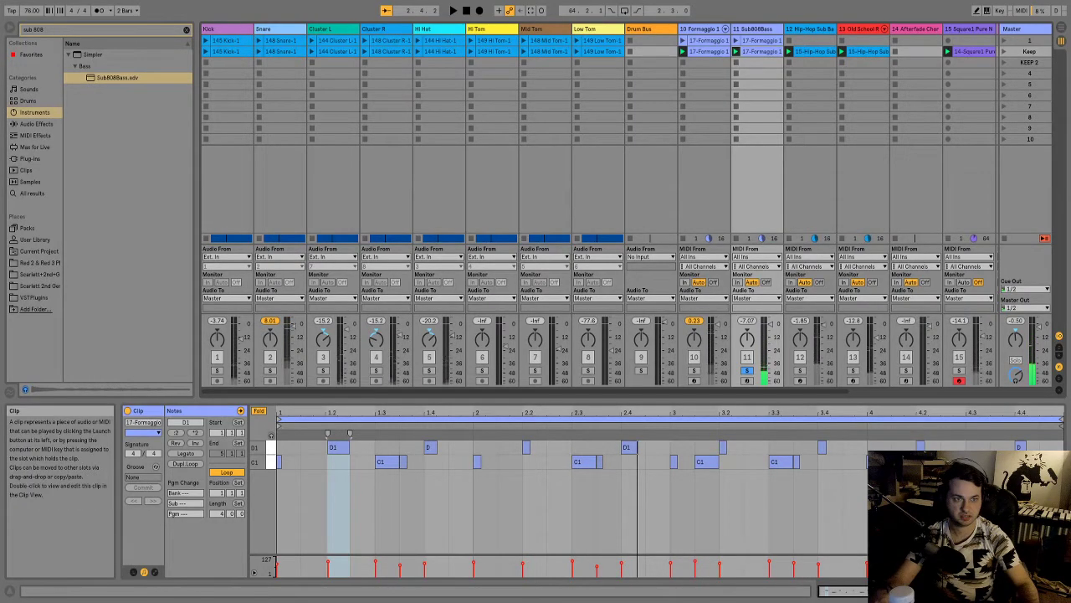
pyautogui.doubleClick(757, 28)
pyautogui.press('space')
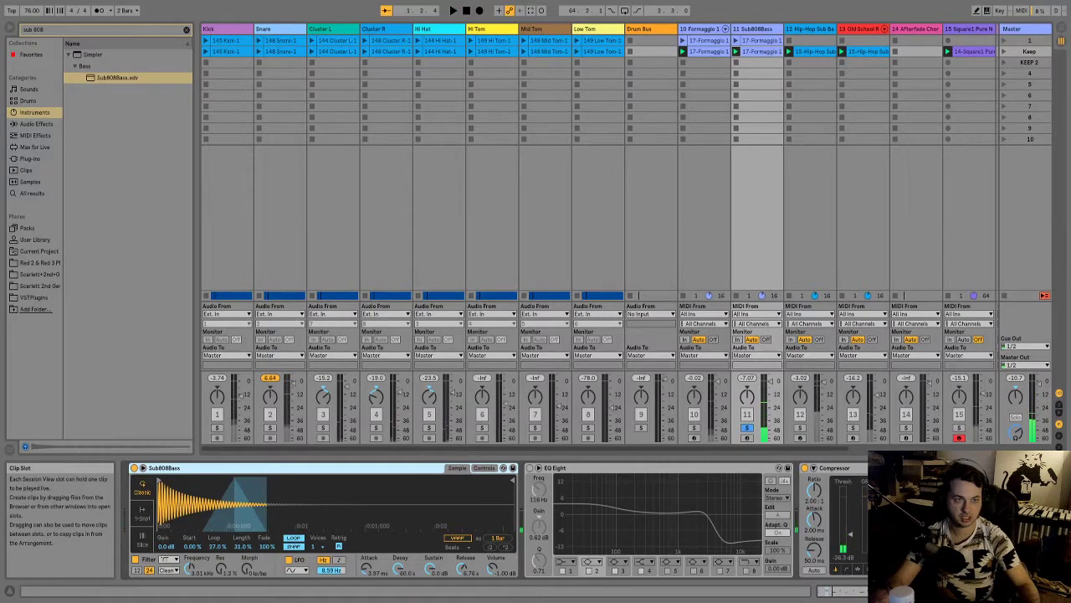
pyautogui.hotkey('shift', 'Tab')
pyautogui.press('space')
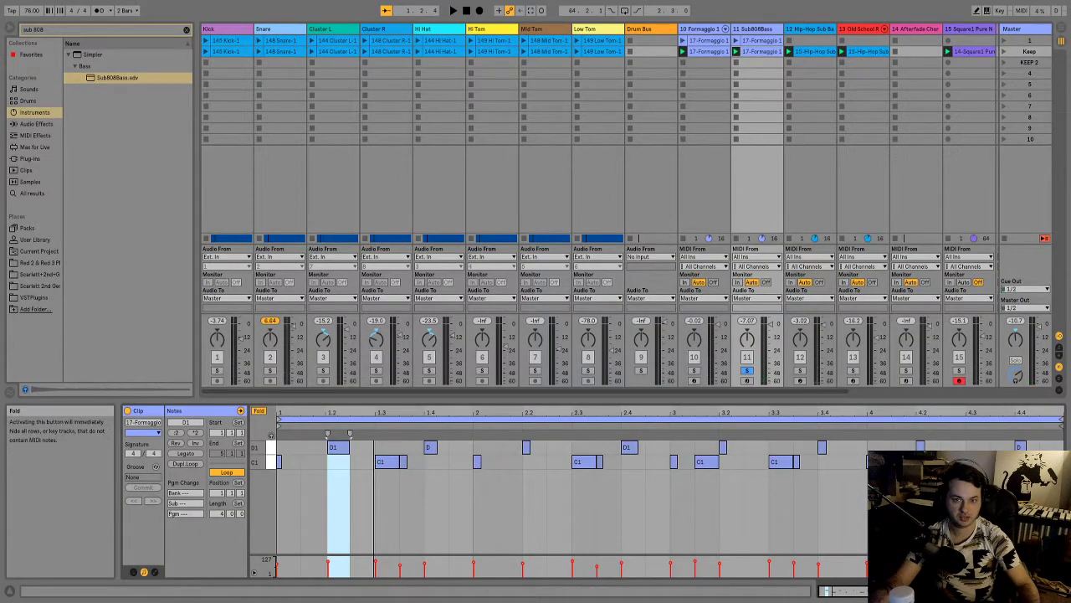
# - Unfold the Sub808Bass clip's note editor, transpose all its notes down 12 semitones to C0–D0 and start playback
pyautogui.click(258, 410)
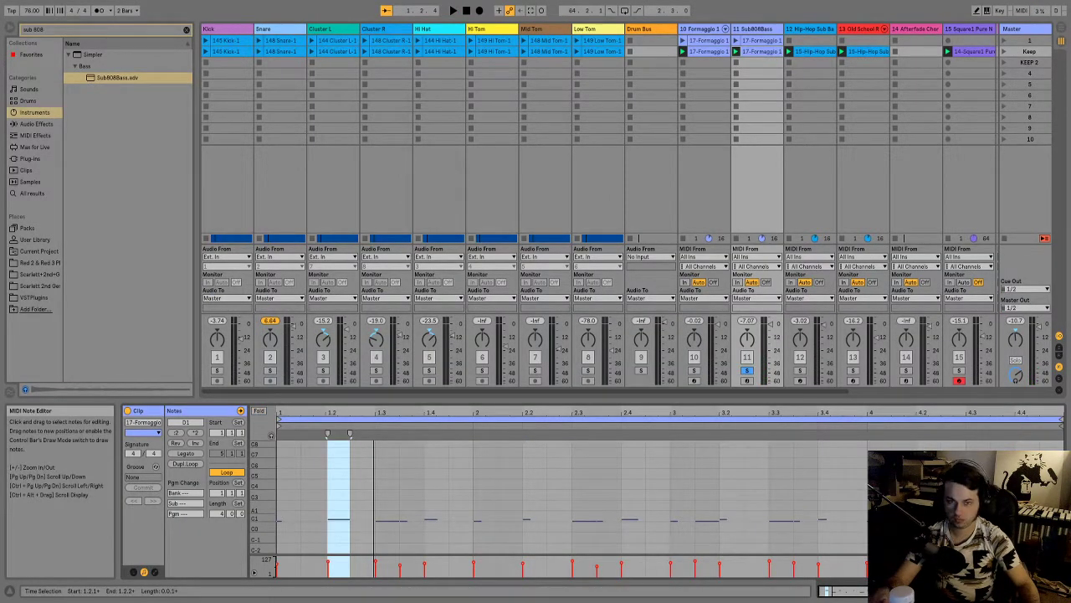
pyautogui.hotkey('ctrl', 'a')
pyautogui.press('Down')
pyautogui.press('Down')
pyautogui.press('Down')
pyautogui.press('Down')
pyautogui.press('Down')
pyautogui.press('Down')
pyautogui.press('Down')
pyautogui.press('Down')
pyautogui.press('Down')
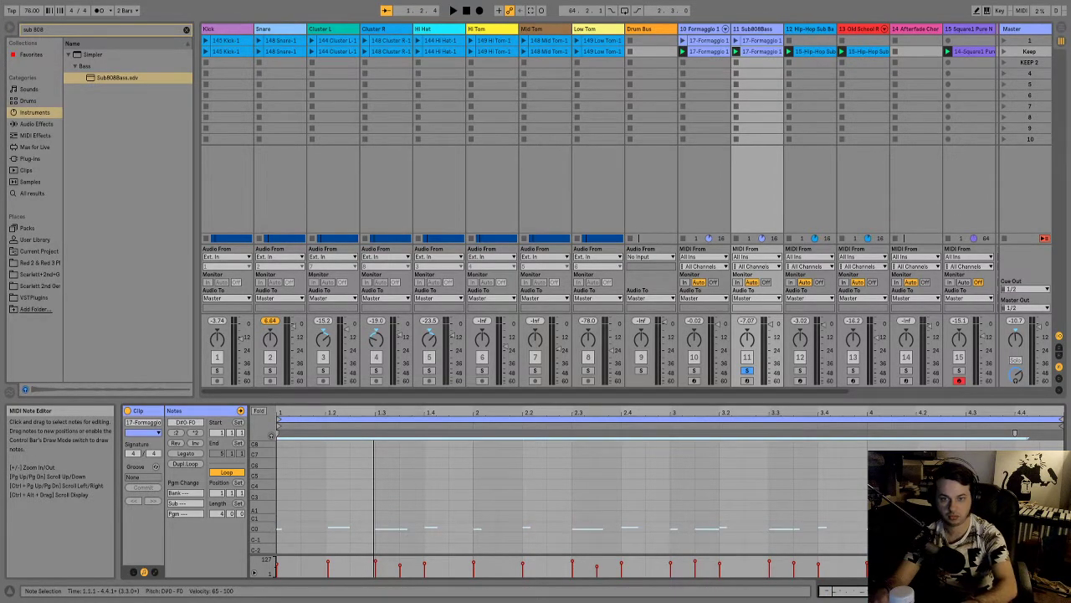
pyautogui.press('Down')
pyautogui.press('Down')
pyautogui.press('Down')
pyautogui.press('space')
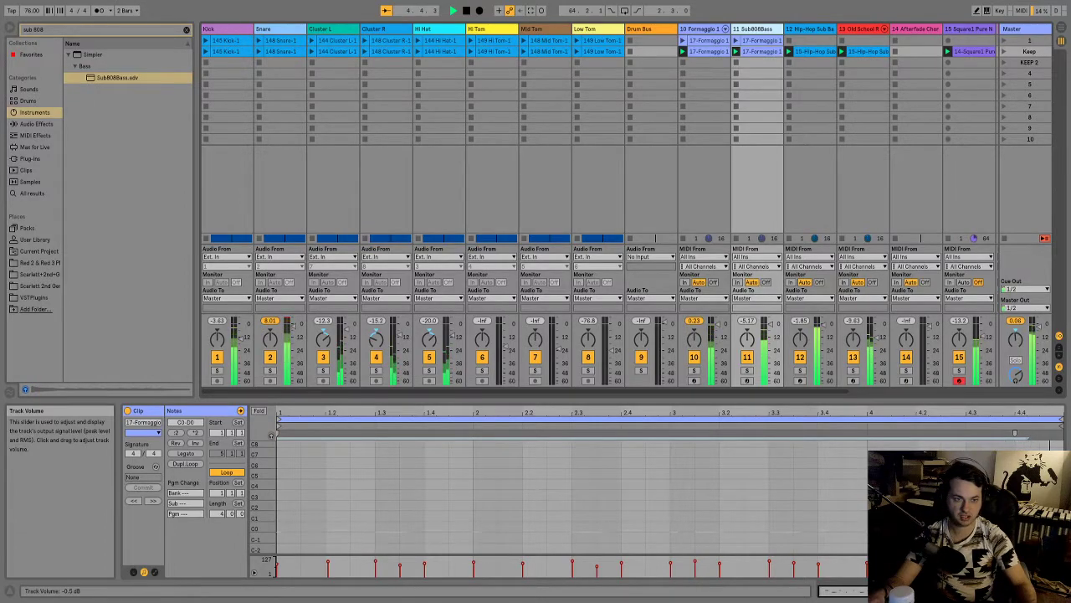
# - Solo the Formaggio 1 Kit track and open its Keep-scene clip with only the used note rows displayed
pyautogui.click(694, 370)
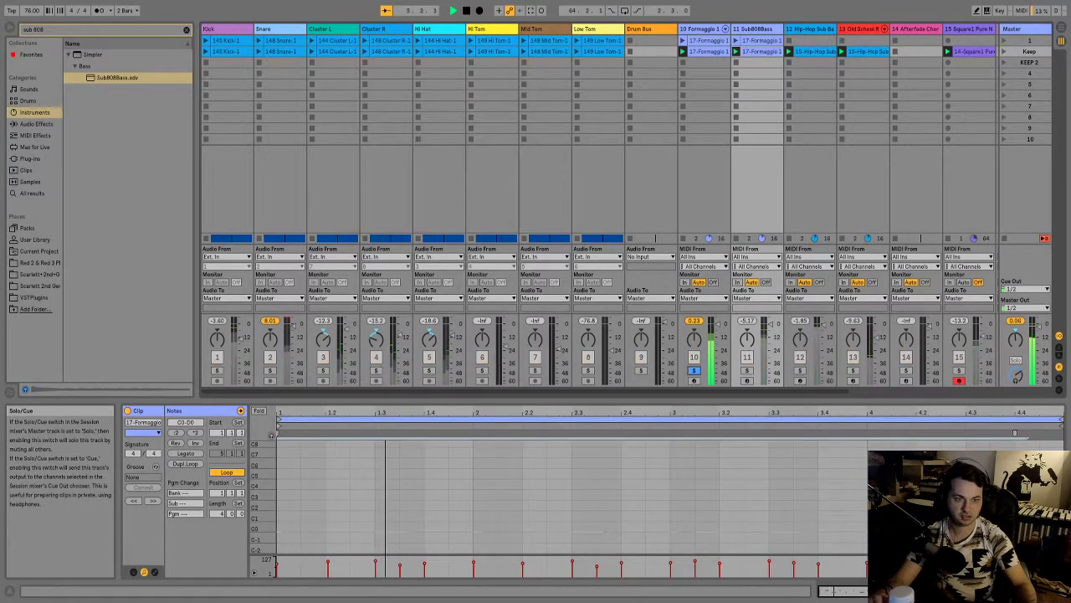
pyautogui.click(708, 51)
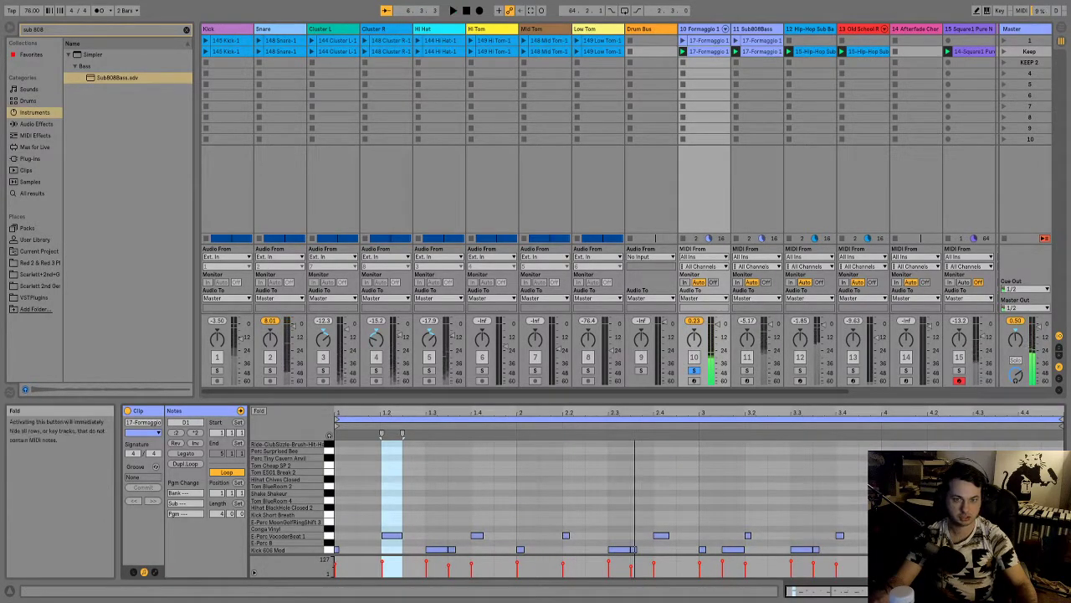
pyautogui.click(258, 410)
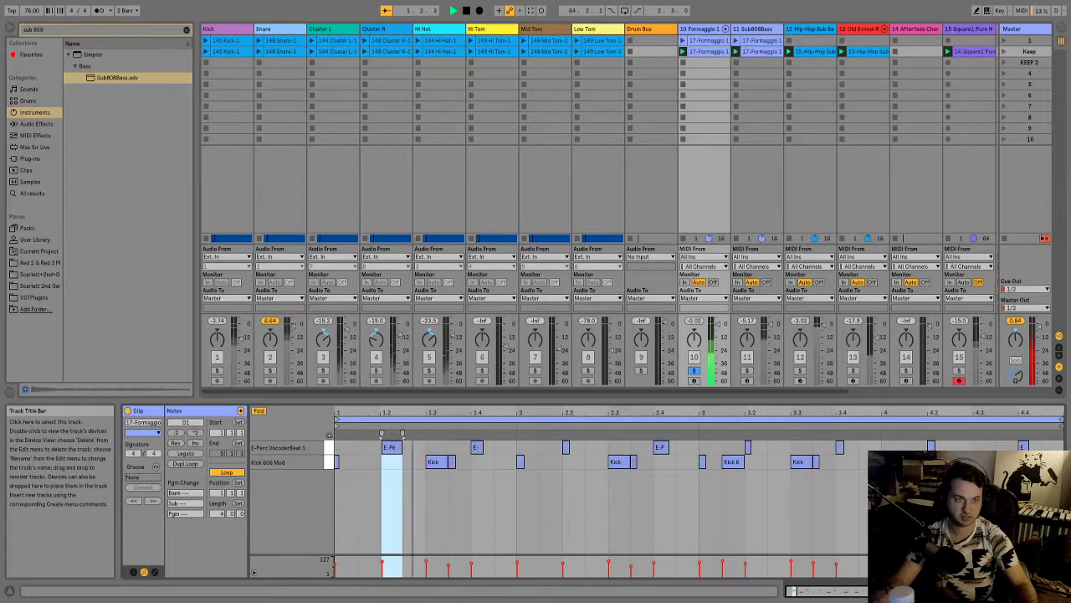
# - Check the Formaggio 1 Kit devices, return to the full mix and set the Sub808Bass track's volume to -2.8 dB
pyautogui.doubleClick(701, 28)
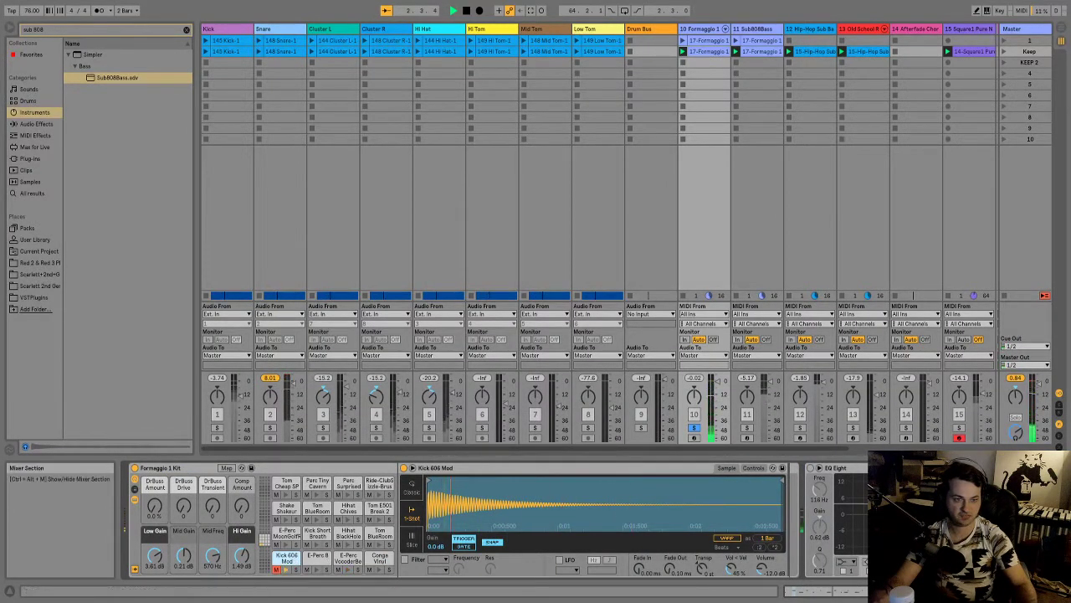
pyautogui.click(694, 427)
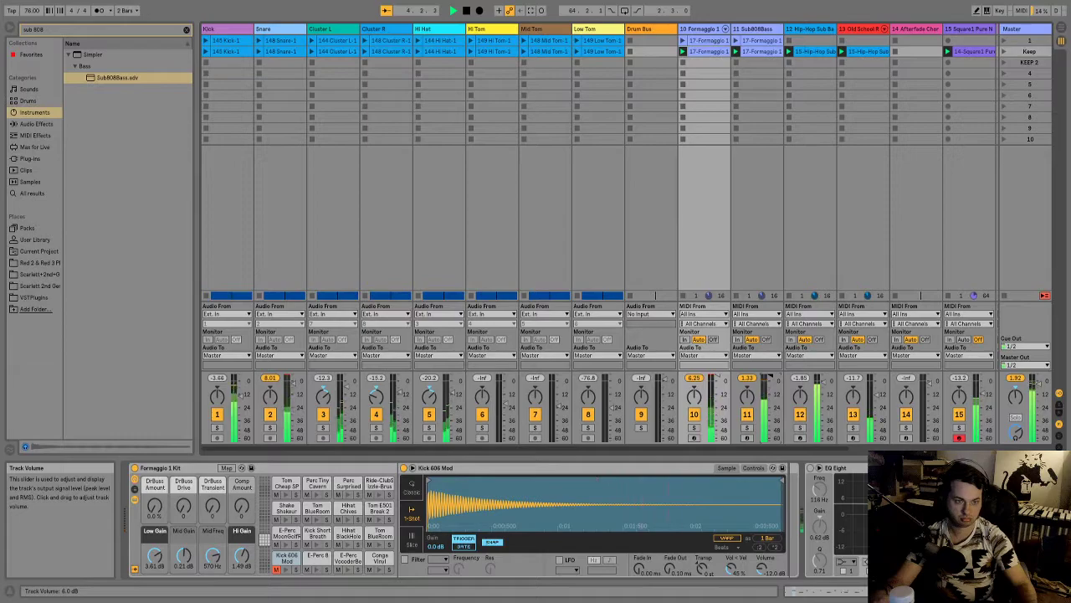
pyautogui.click(753, 29)
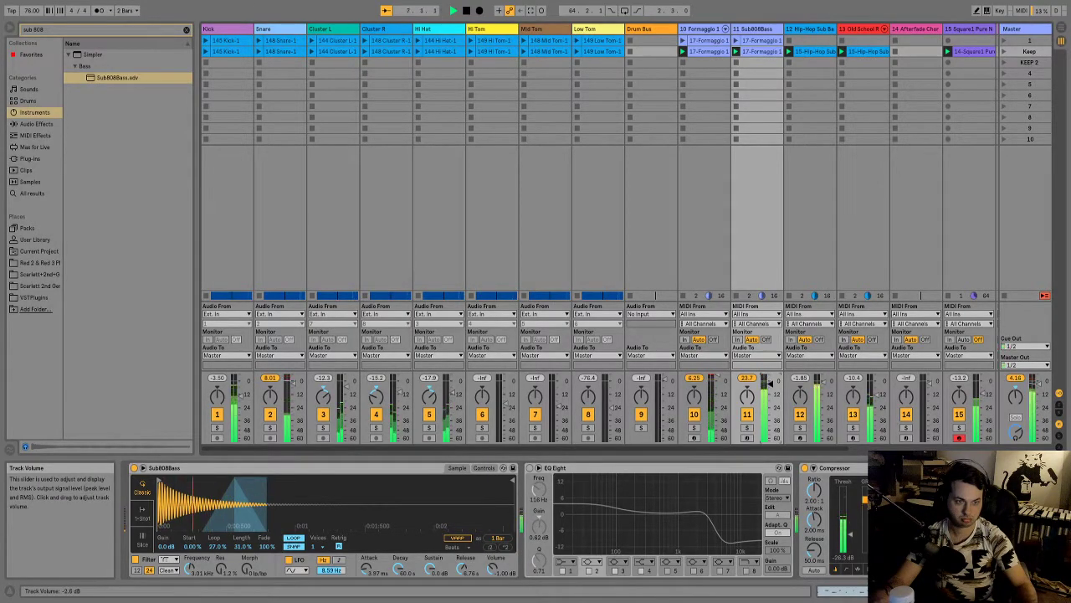
# - Hot-swap the Formaggio 1 Kit's Kick 606 Mod pad with Kick 606.wav and play the mix
pyautogui.click(707, 51)
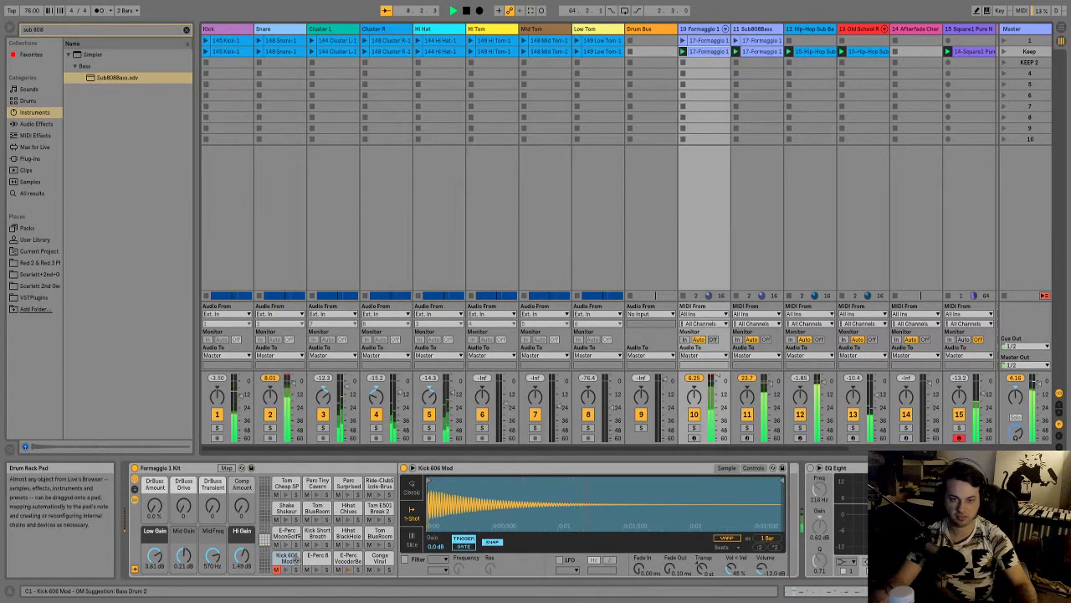
pyautogui.click(294, 561)
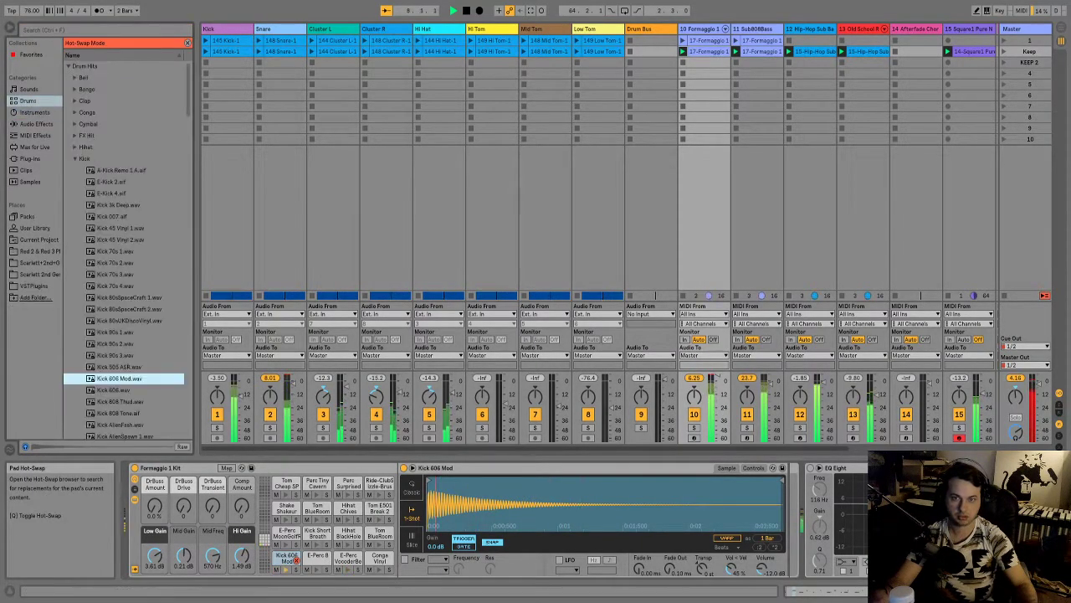
pyautogui.press('space')
pyautogui.click(120, 401)
pyautogui.click(113, 390)
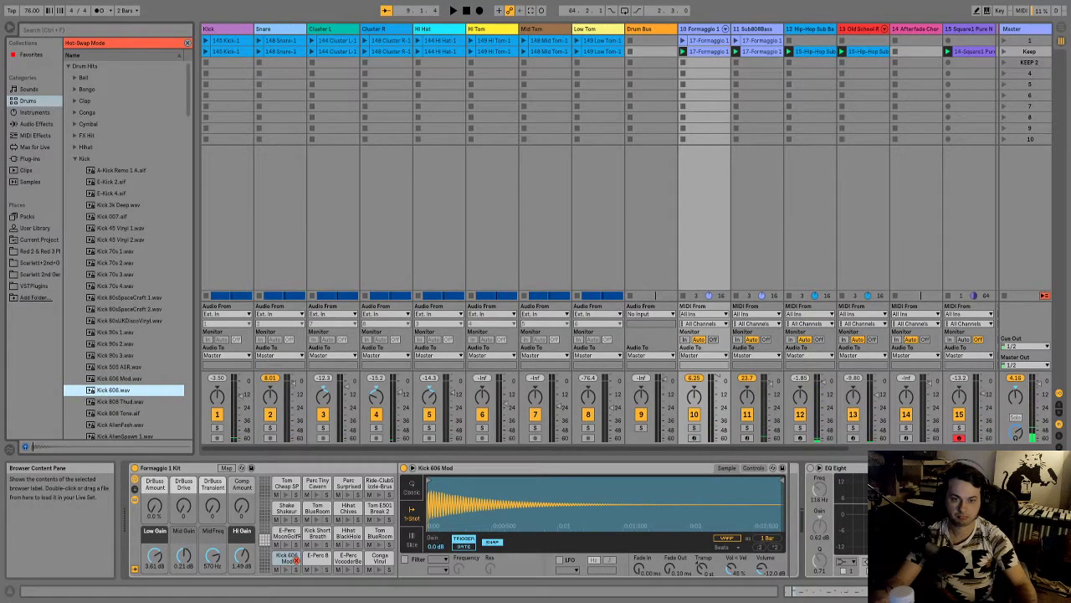
pyautogui.press('Return')
pyautogui.press('space')
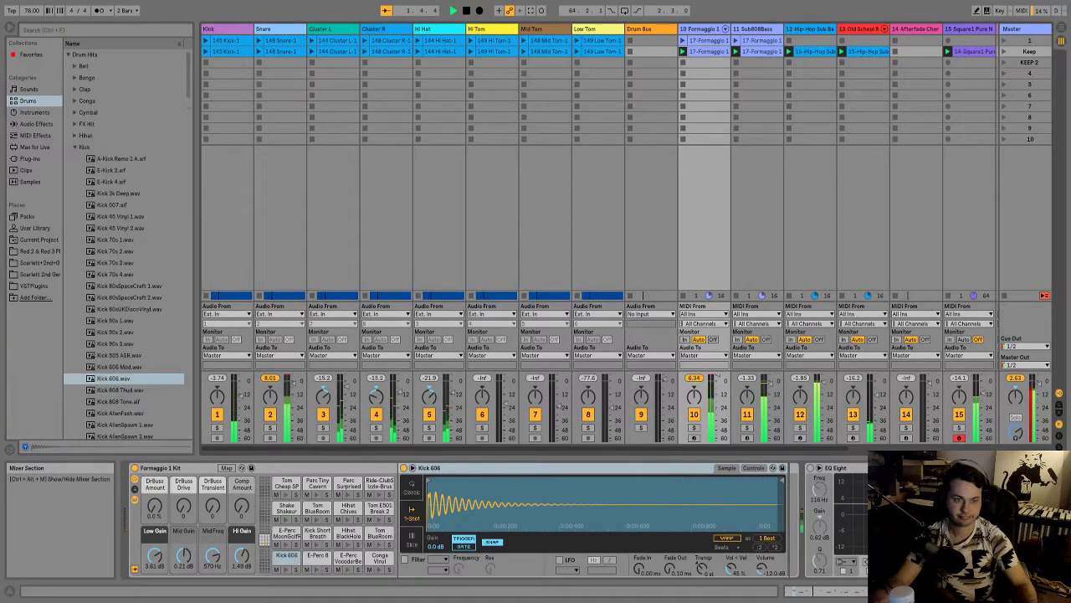
# - Solo the Formaggio 1 Kit track and set its Hi Gain to -0.78 dB and MidFreq to 369 Hz during playback, stopping at the end
pyautogui.click(694, 426)
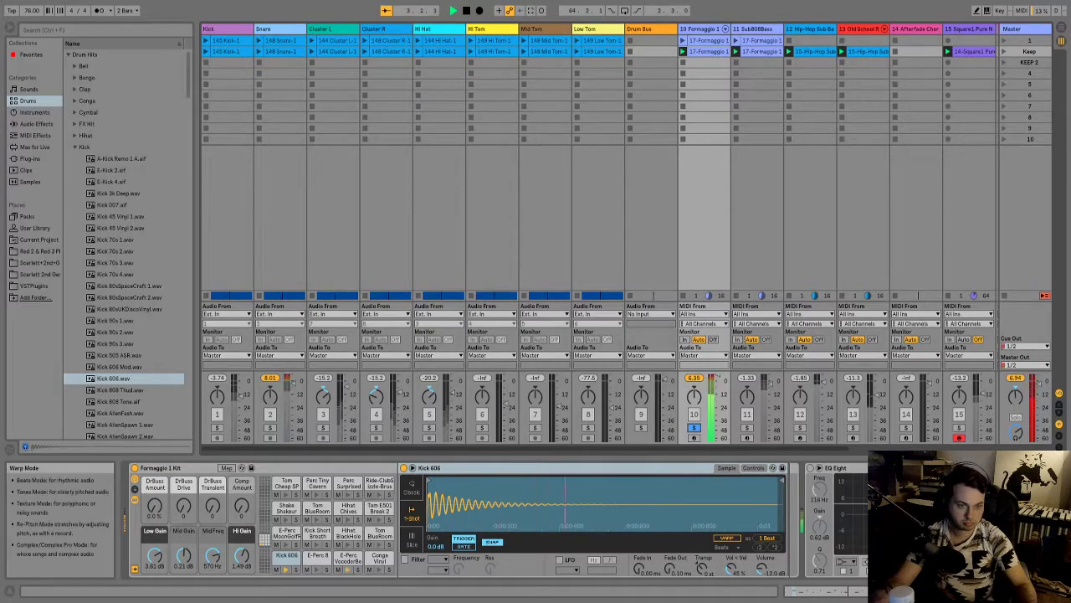
pyautogui.press('space')
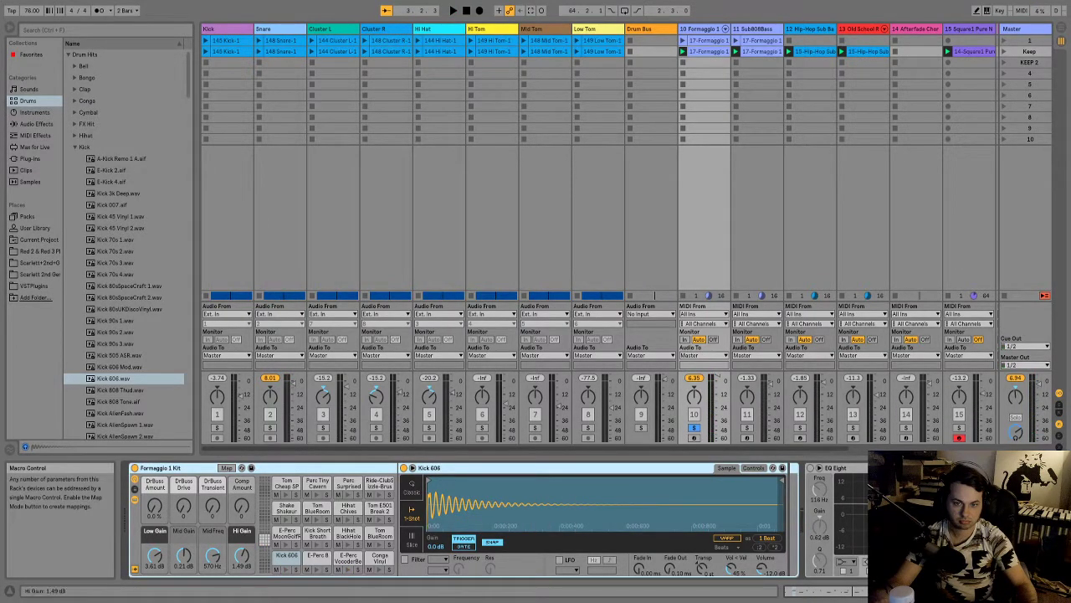
pyautogui.press('space')
pyautogui.moveTo(241, 555); pyautogui.dragTo(212, 559)
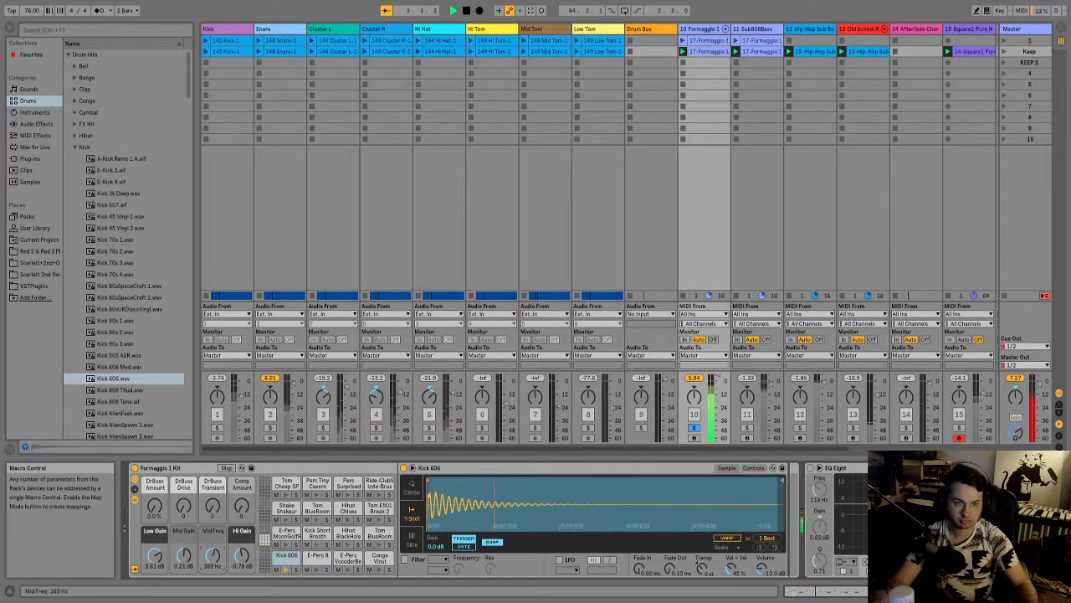
pyautogui.press('space')
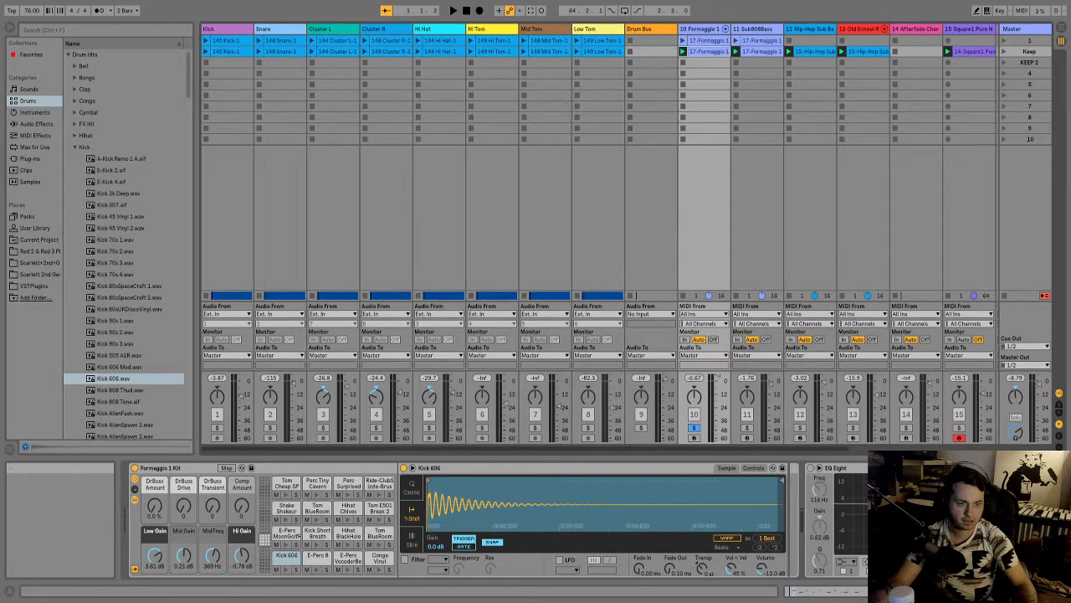
# - Unsolo the Formaggio 1 Kit track, set its volume to -5.0 dB and check its Keep-scene clip against the playing mix
pyautogui.click(753, 468)
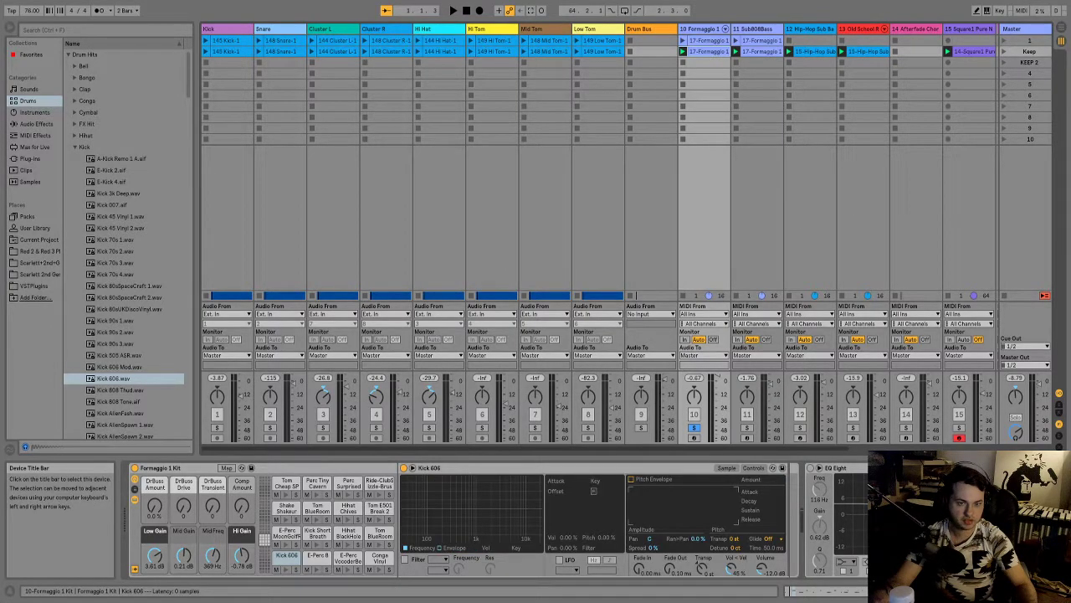
pyautogui.click(167, 468)
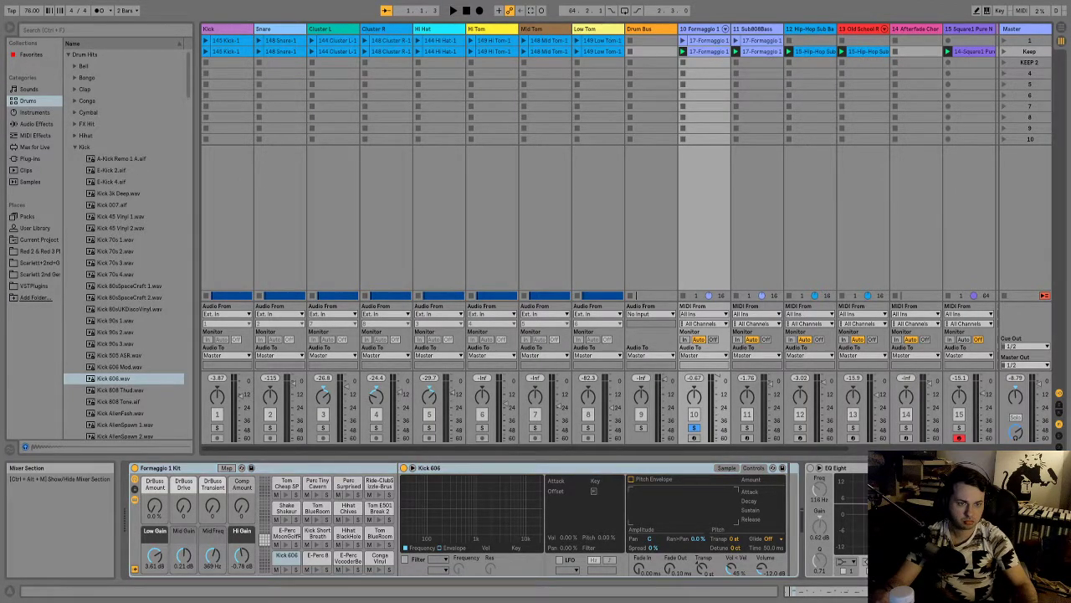
pyautogui.click(693, 427)
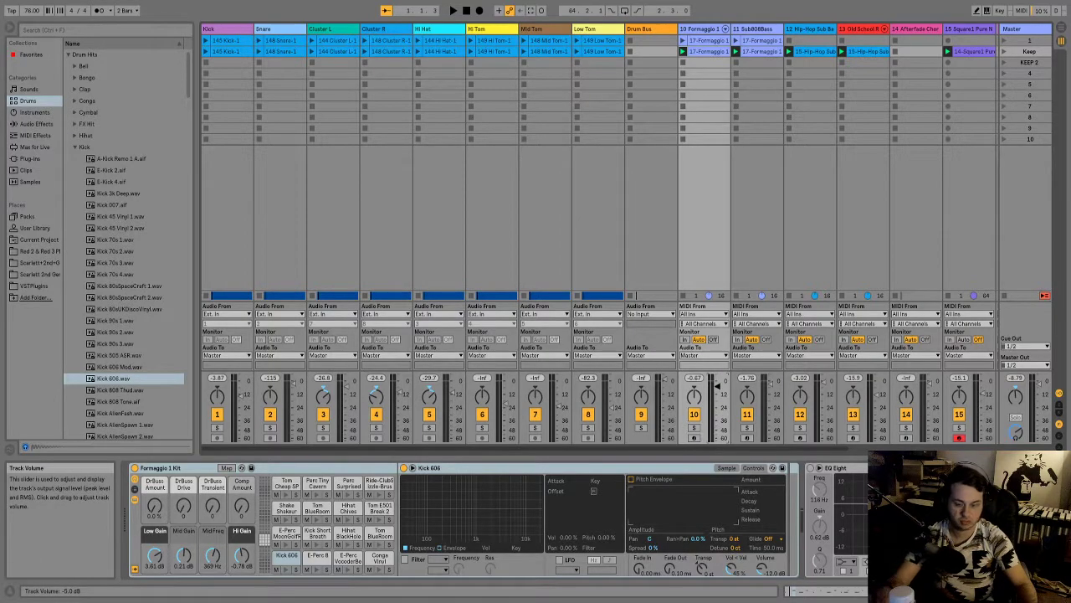
pyautogui.press('space')
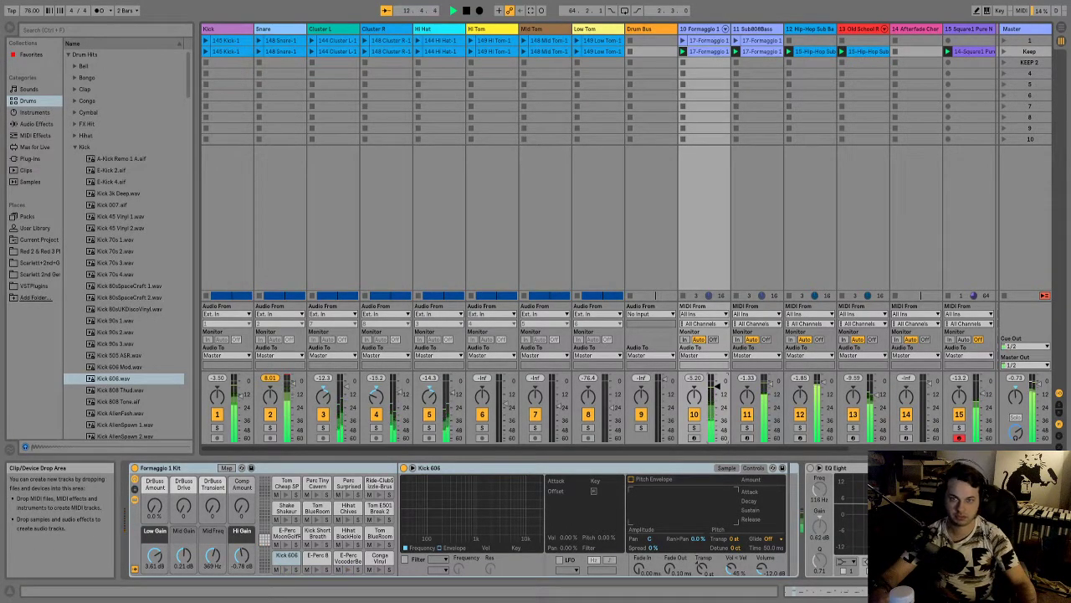
pyautogui.press('space')
pyautogui.doubleClick(705, 51)
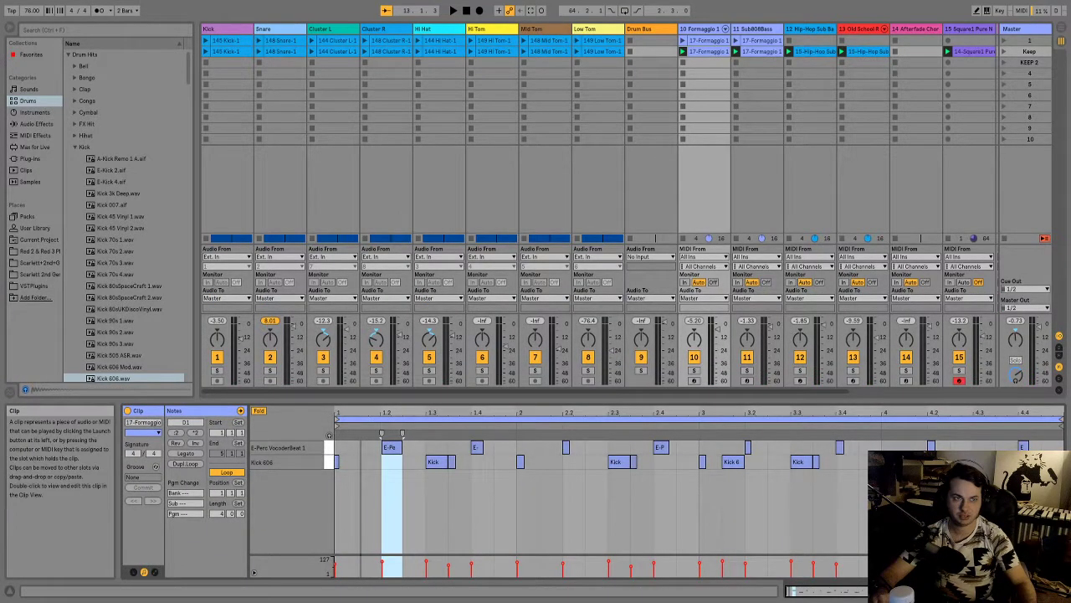
pyautogui.press('space')
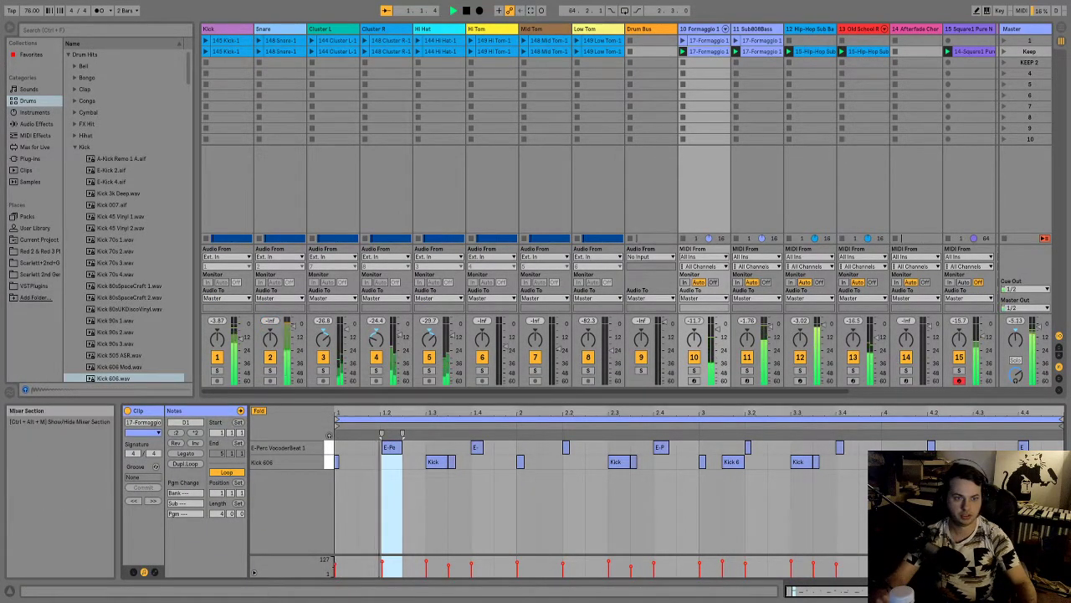
# - During playback, lower the low-cut frequency in the Master's EQ Eight and boost its second band at 79.1 Hz
pyautogui.doubleClick(1024, 28)
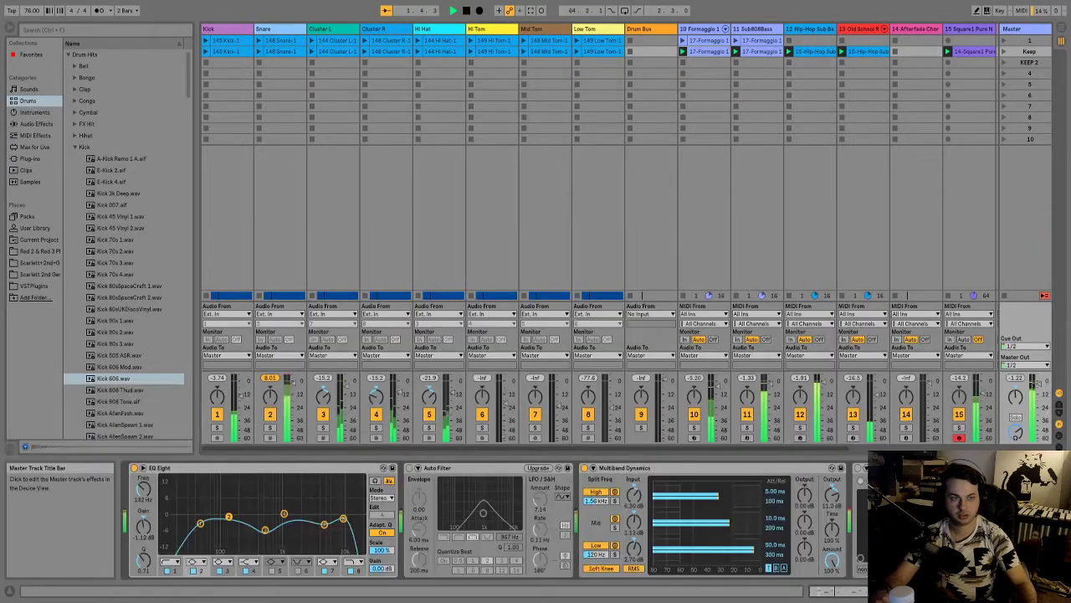
pyautogui.moveTo(200, 521); pyautogui.dragTo(219, 495)
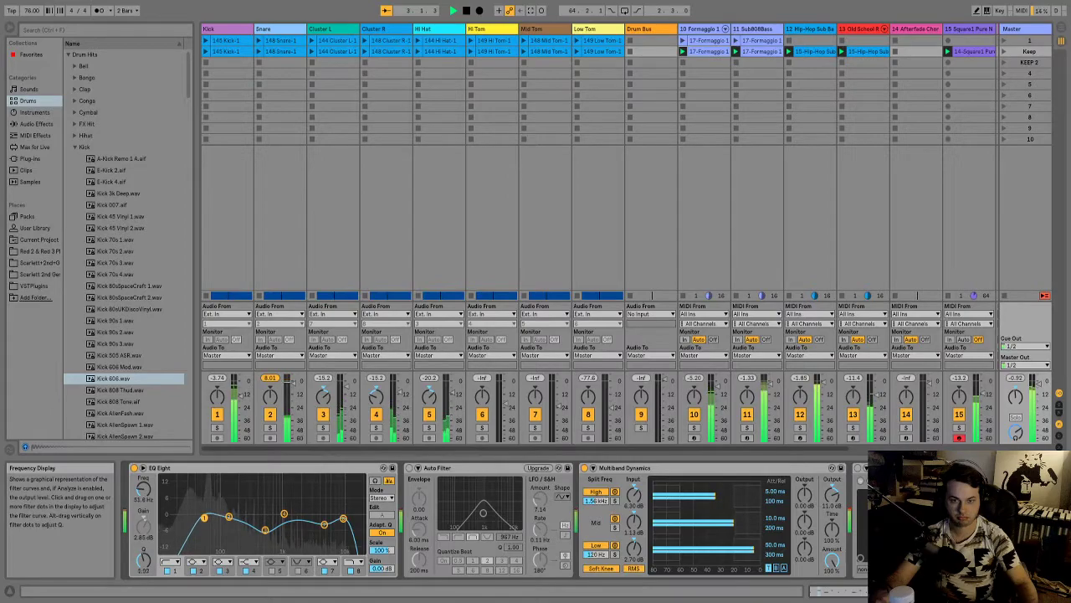
pyautogui.moveTo(228, 516); pyautogui.dragTo(217, 505)
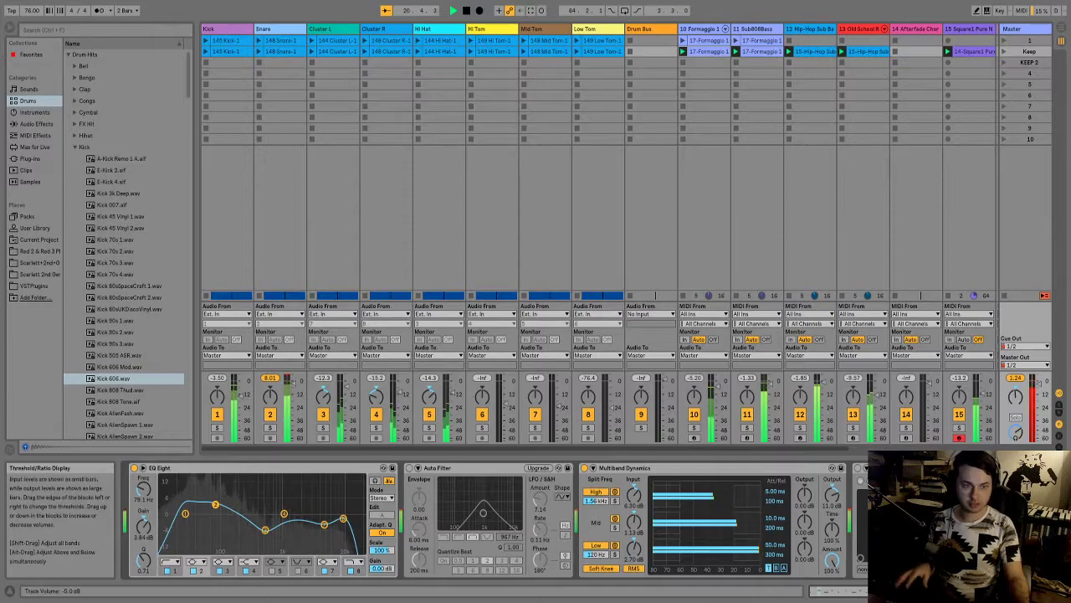
# - Arm the Afterfade Chord track and play it with the mix, setting Attack to 0.00 ms and Chord Min-Maj to +4 st
pyautogui.hscroll(1, 597, 238)
pyautogui.hscroll(5, 586, 234)
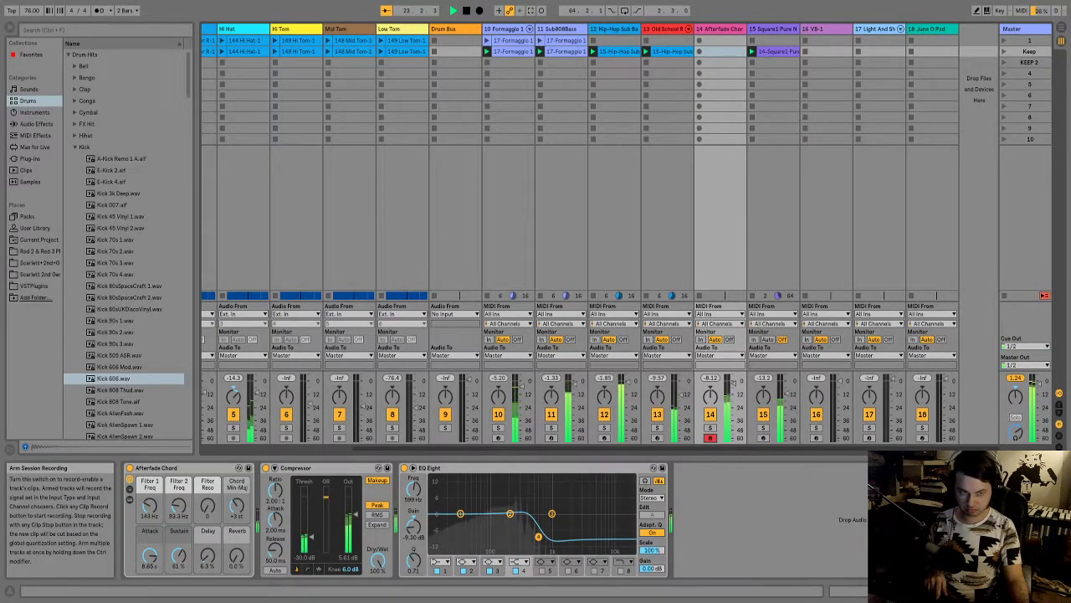
pyautogui.moveTo(150, 554); pyautogui.dragTo(149, 524)
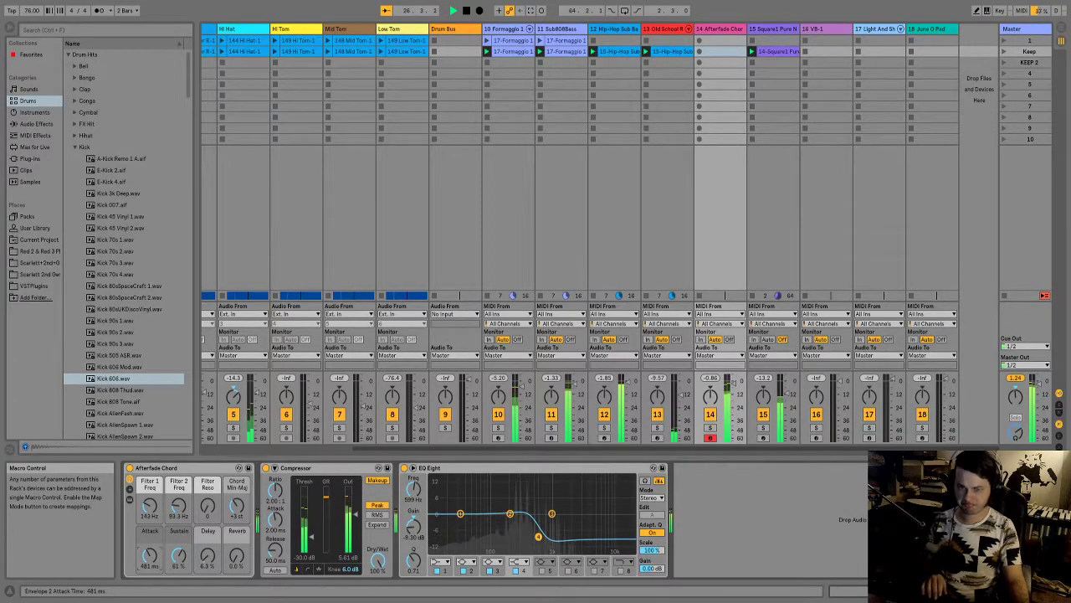
pyautogui.moveTo(150, 555); pyautogui.dragTo(150, 586)
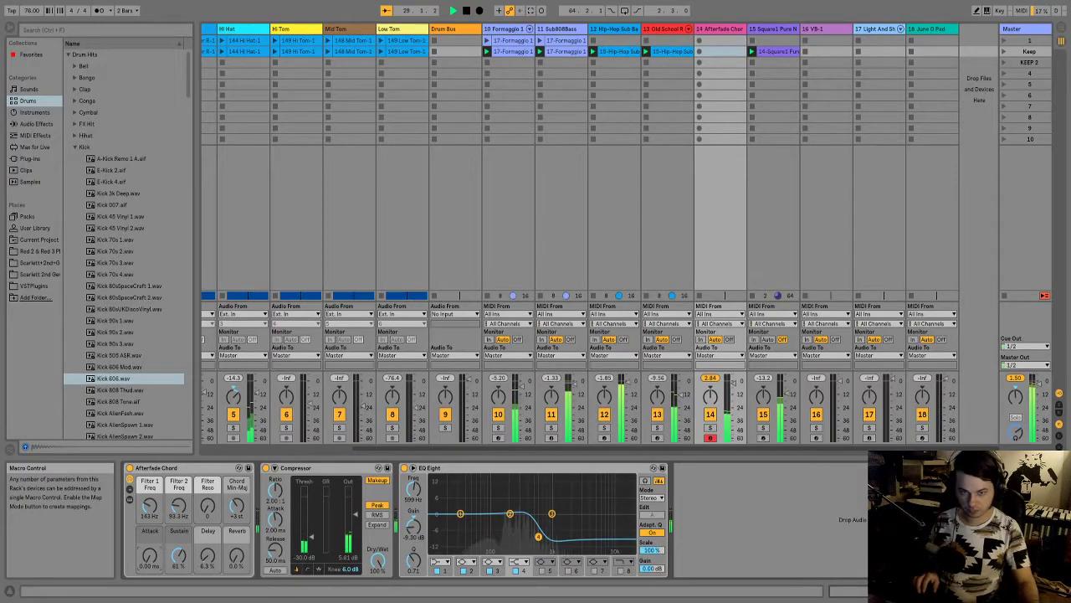
pyautogui.moveTo(237, 506); pyautogui.dragTo(237, 498)
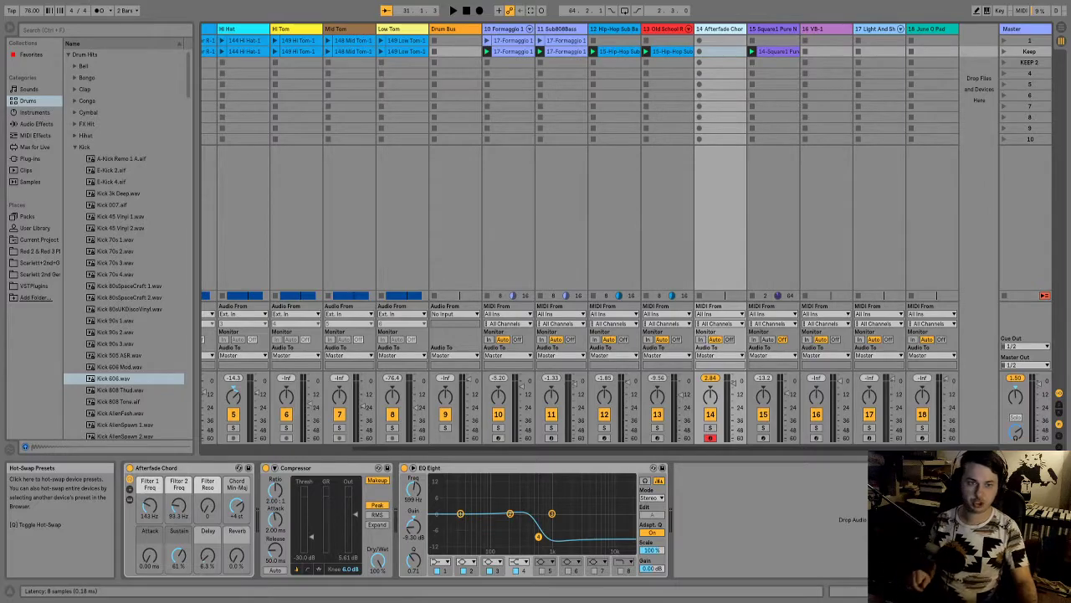
# - Try Block Minor.adg in place of the Afterfade Chord instrument and audition it with the mix, setting Chorus to 127 and Delay to 7
pyautogui.click(238, 468)
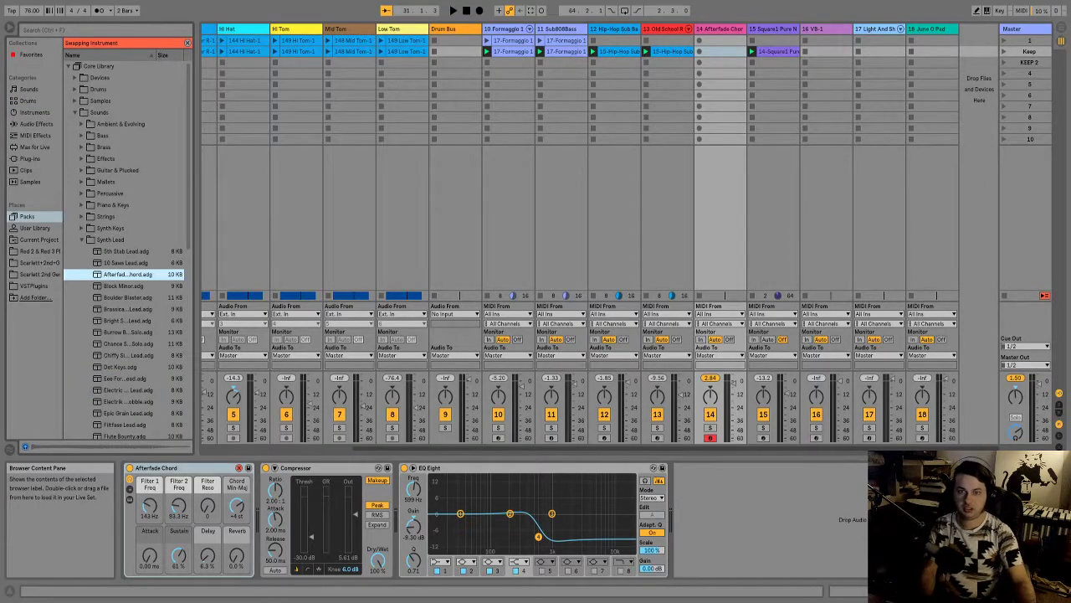
pyautogui.click(128, 297)
pyautogui.click(123, 285)
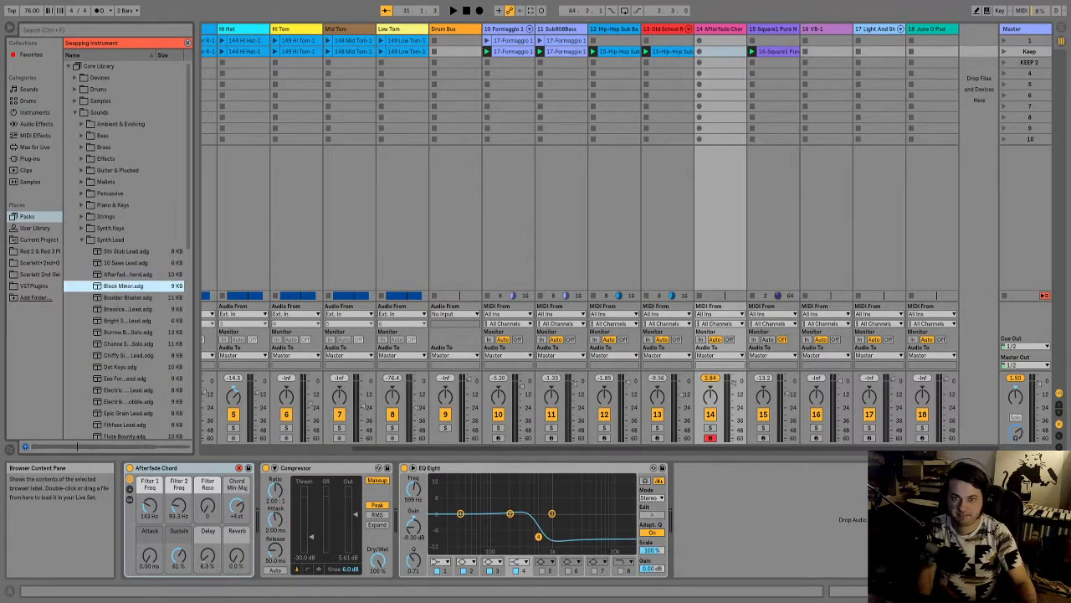
pyautogui.click(127, 309)
pyautogui.click(123, 286)
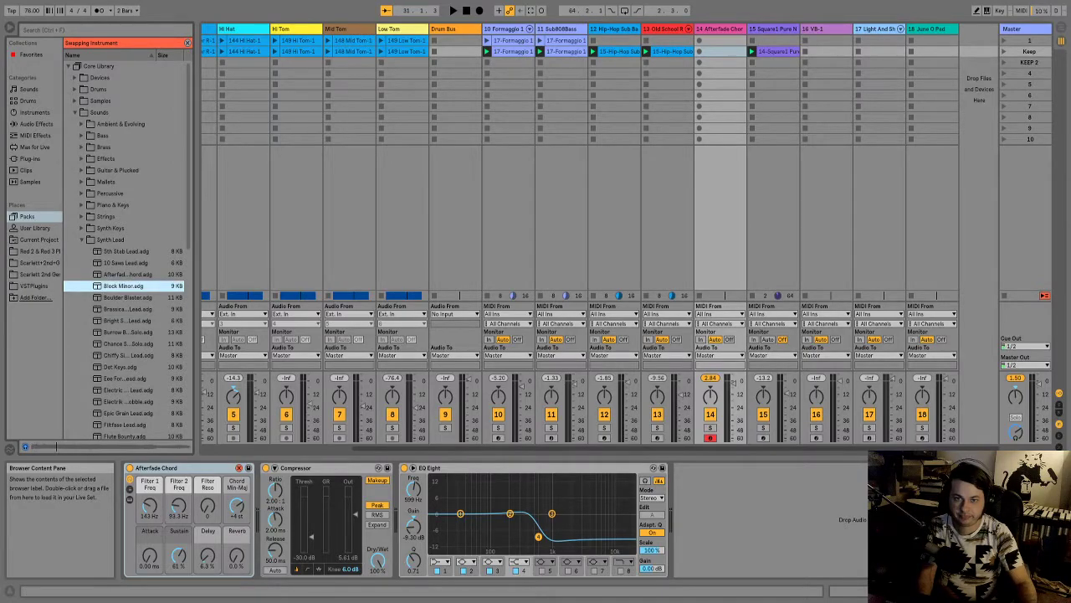
pyautogui.press('Return')
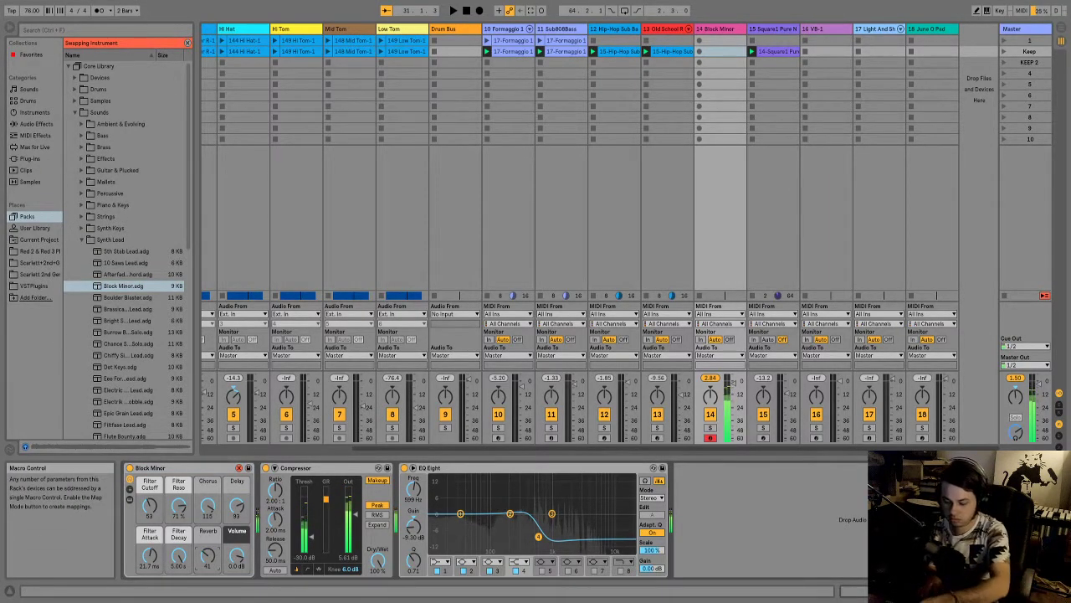
pyautogui.press('space')
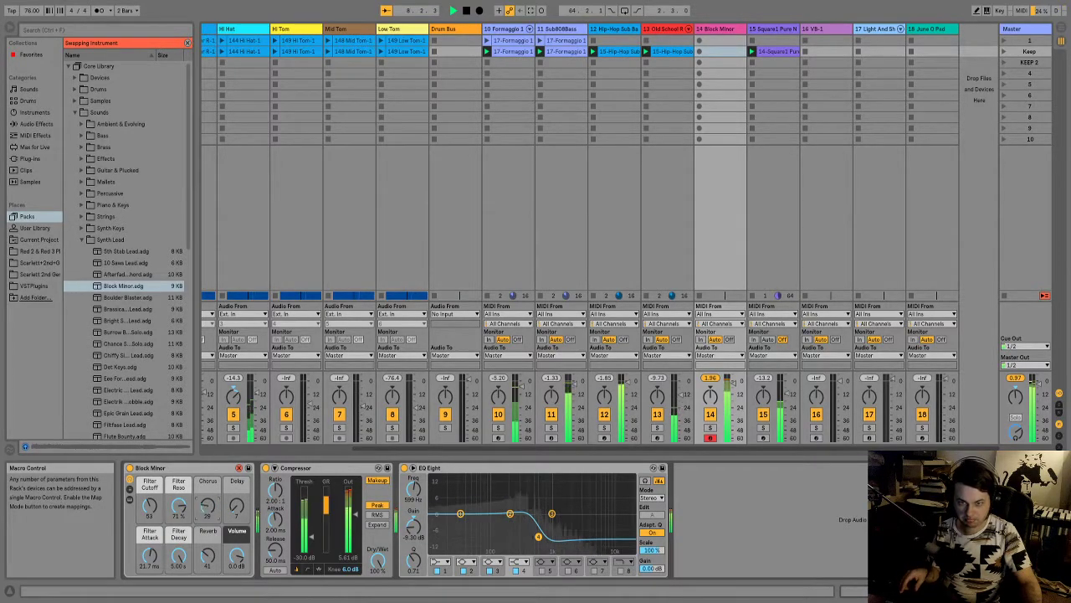
pyautogui.press('space')
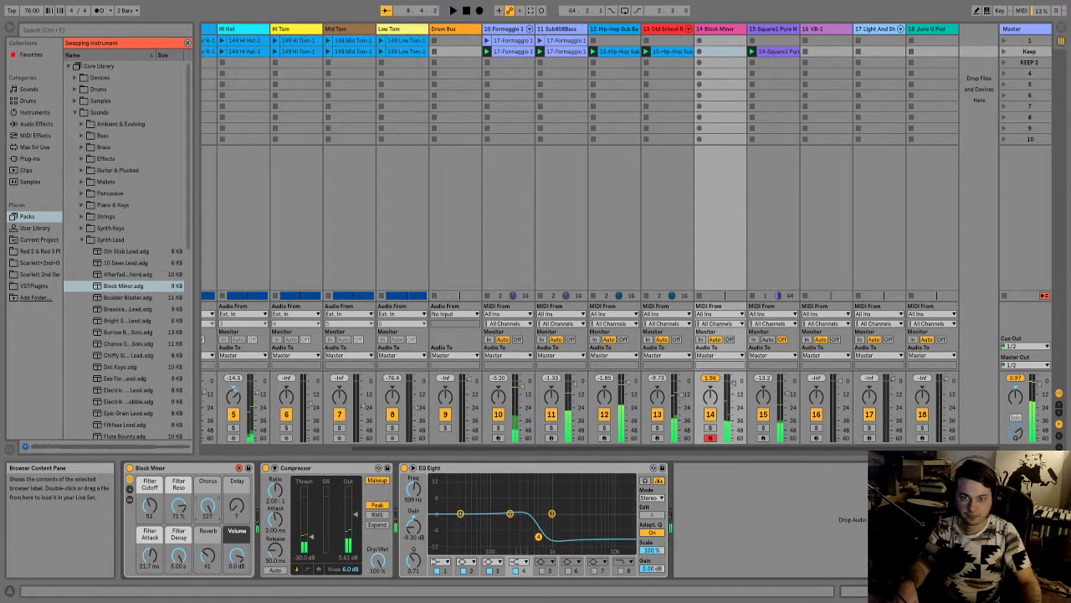
# - Hot-swap the Block Minor instrument with Det Keys.adg, audition it with the mix and leave hot-swap mode
pyautogui.click(127, 309)
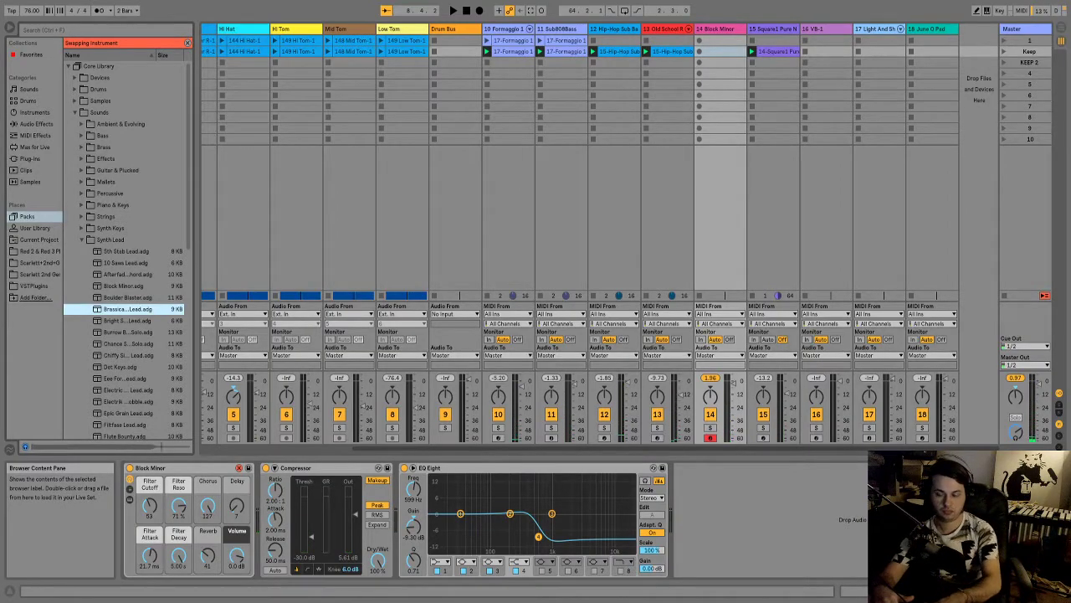
pyautogui.press('Down')
pyautogui.press('Down')
pyautogui.press('Down')
pyautogui.press('Down')
pyautogui.press('Down')
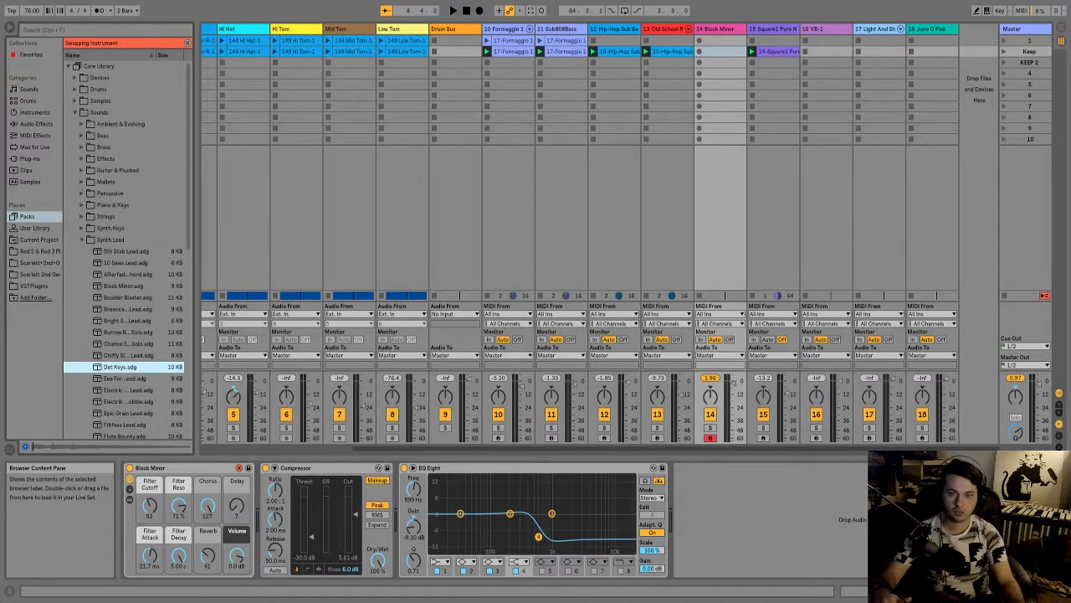
pyautogui.press('Return')
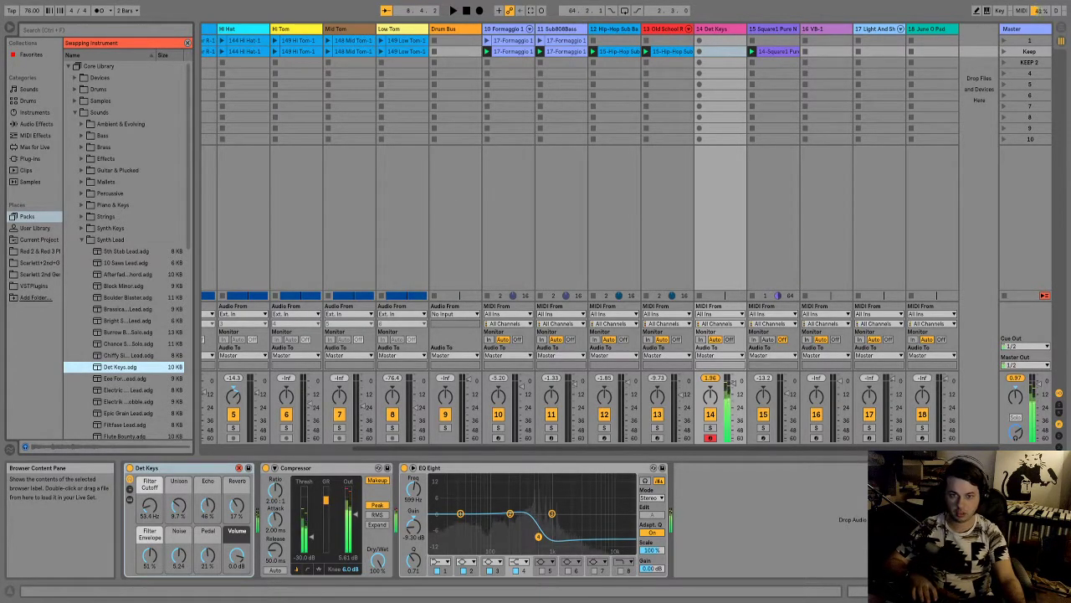
pyautogui.press('space')
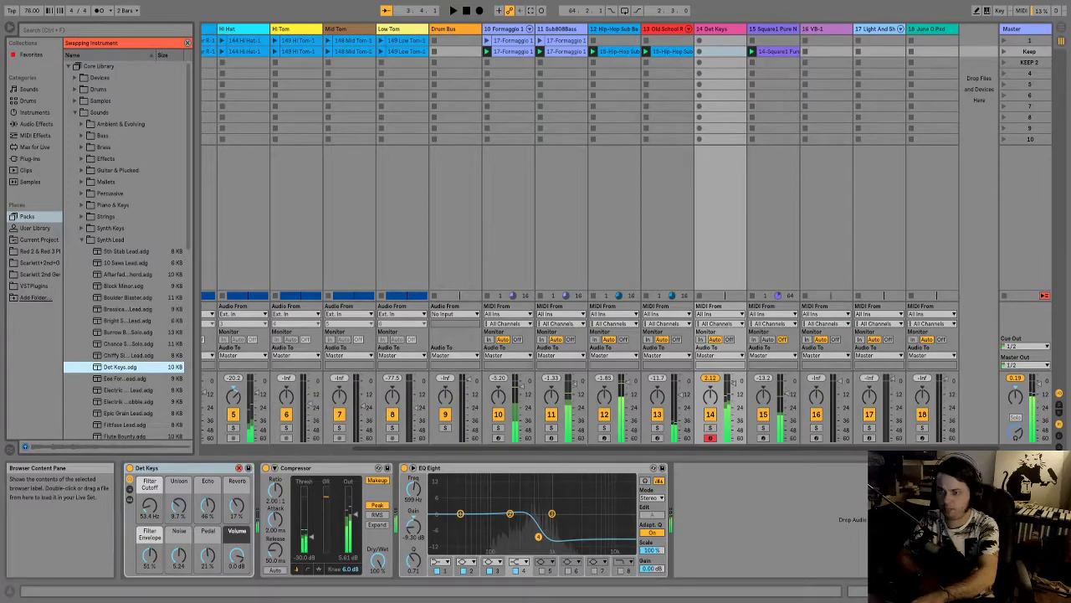
pyautogui.click(239, 468)
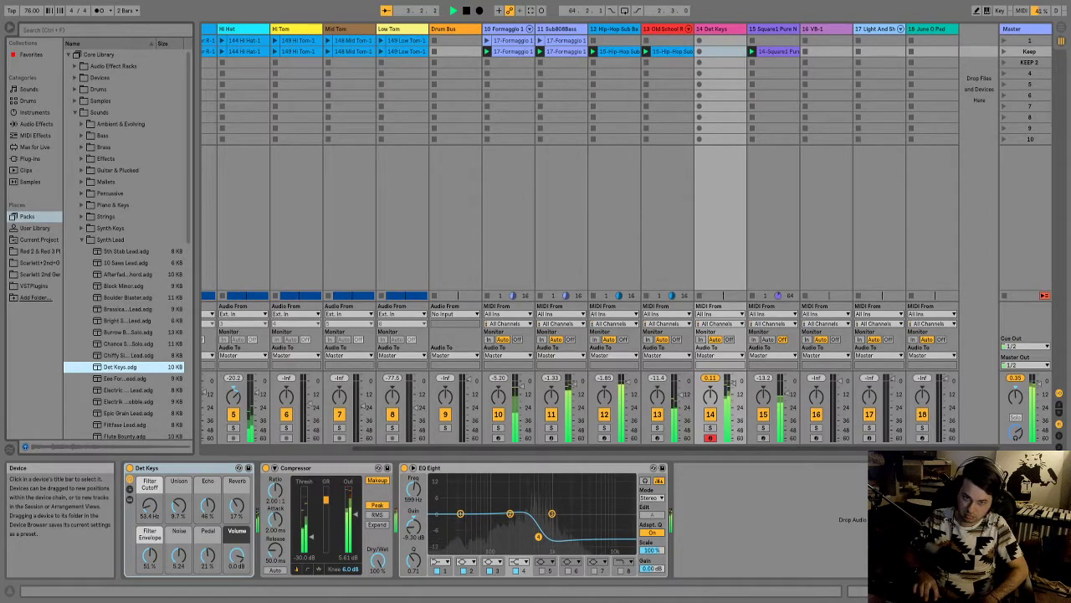
# - Set Det Keys' Echo to 22% and Reverb to 13% while auditioning it with the mix
pyautogui.press('space')
pyautogui.moveTo(208, 505); pyautogui.dragTo(207, 525)
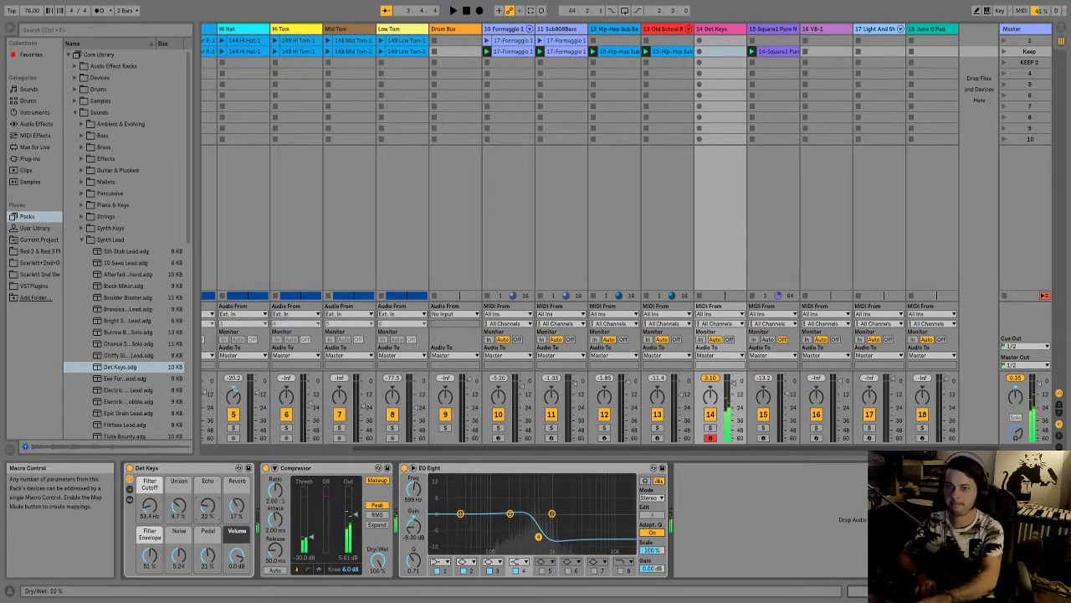
pyautogui.press('space')
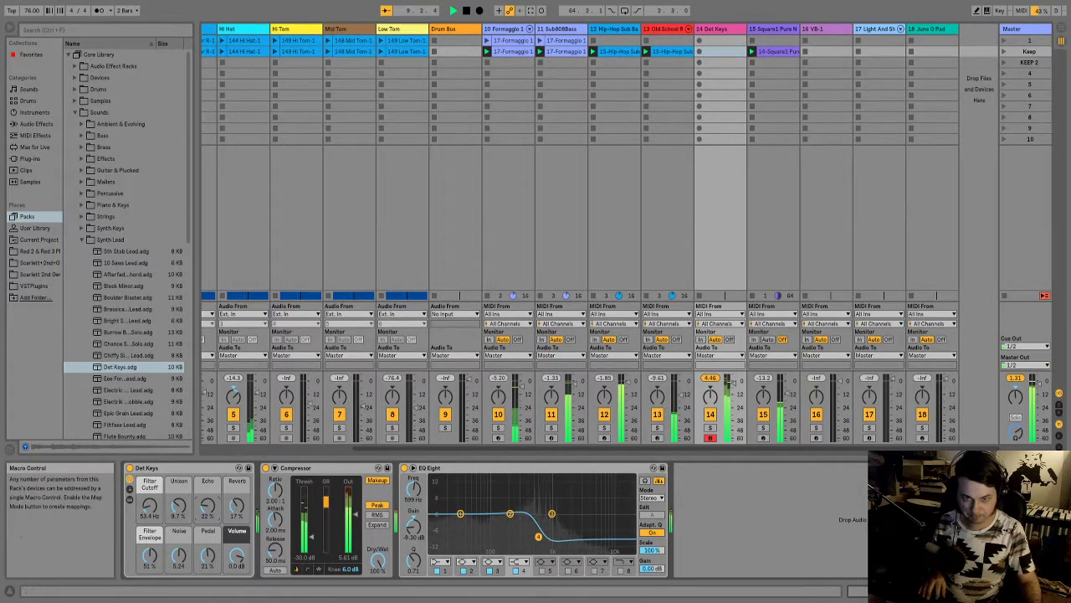
pyautogui.moveTo(237, 506)
pyautogui.mouseDown()
pyautogui.moveTo(237, 490)
pyautogui.moveTo(237, 508)
pyautogui.mouseUp()
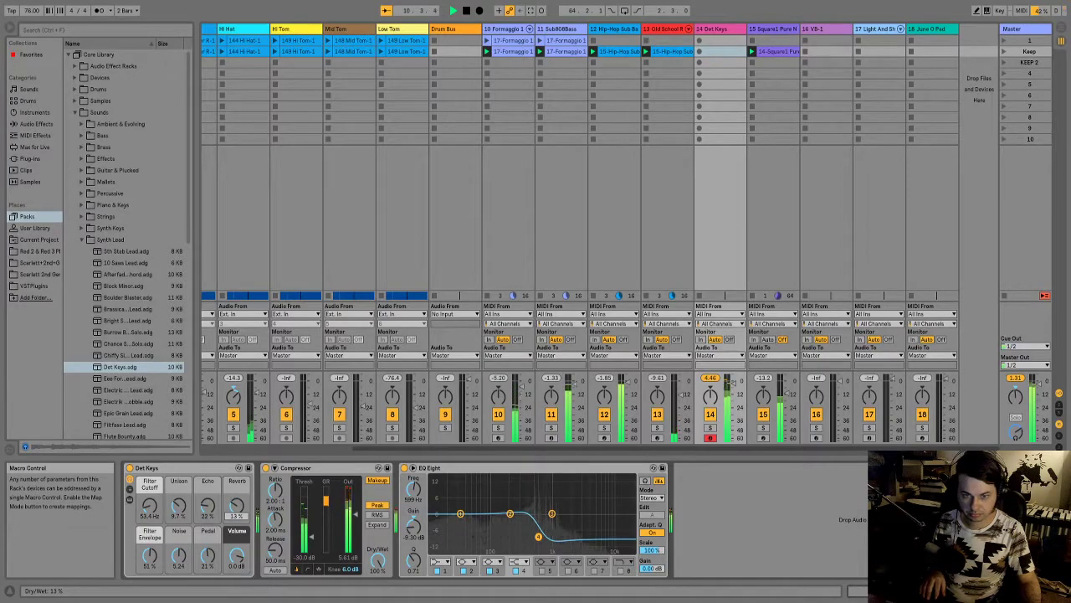
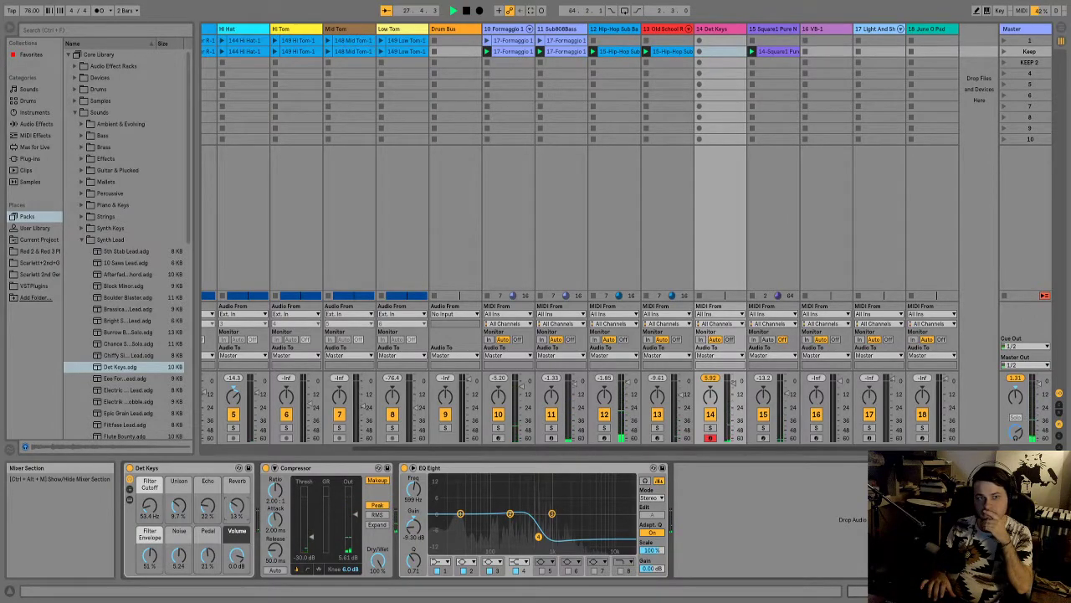
pyautogui.press('space')
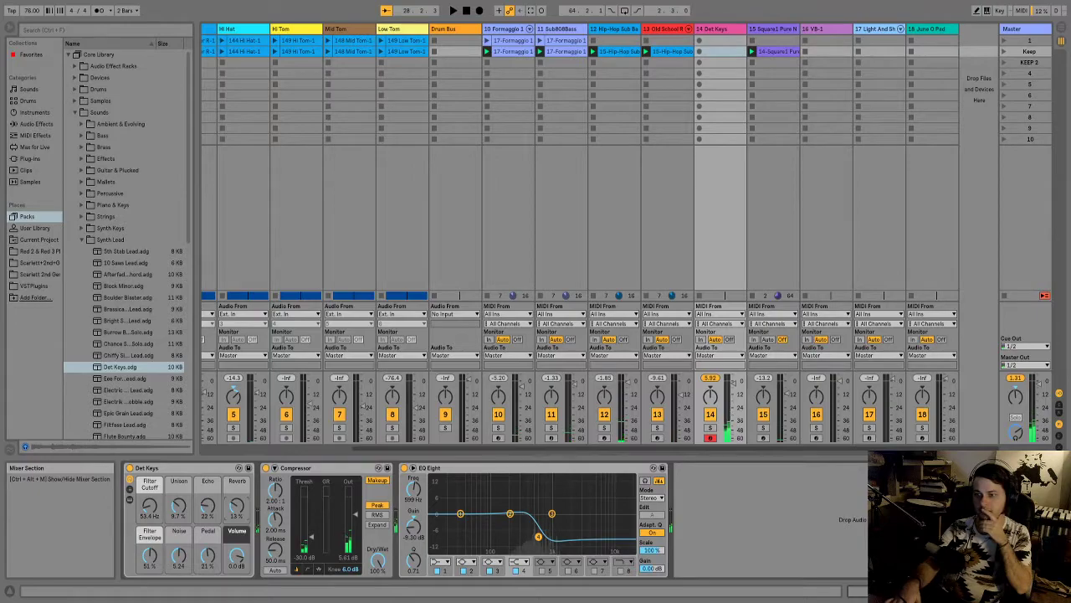
pyautogui.press('space')
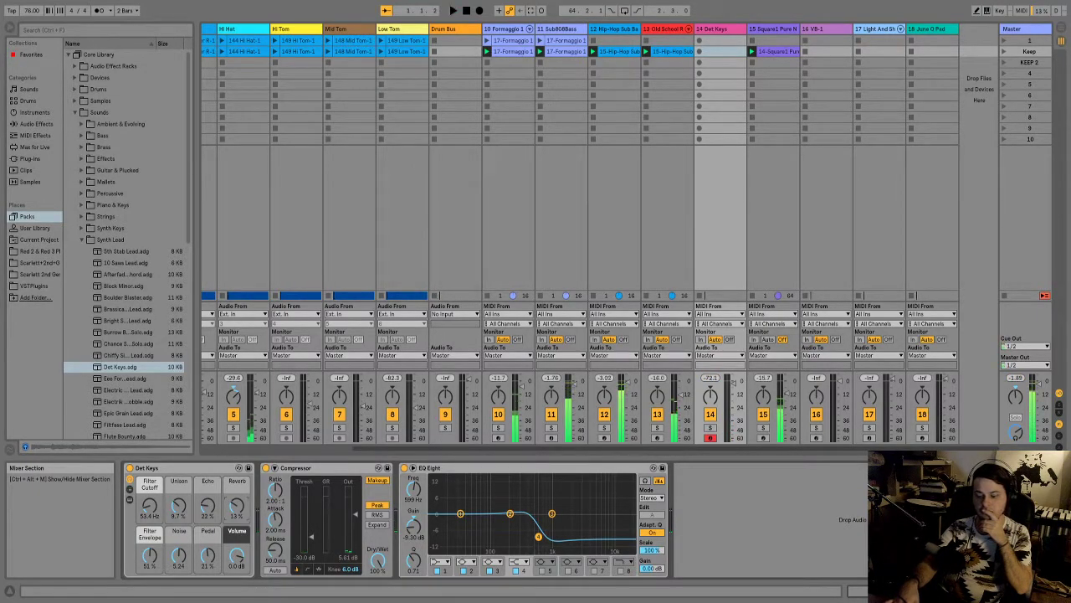
pyautogui.press('space')
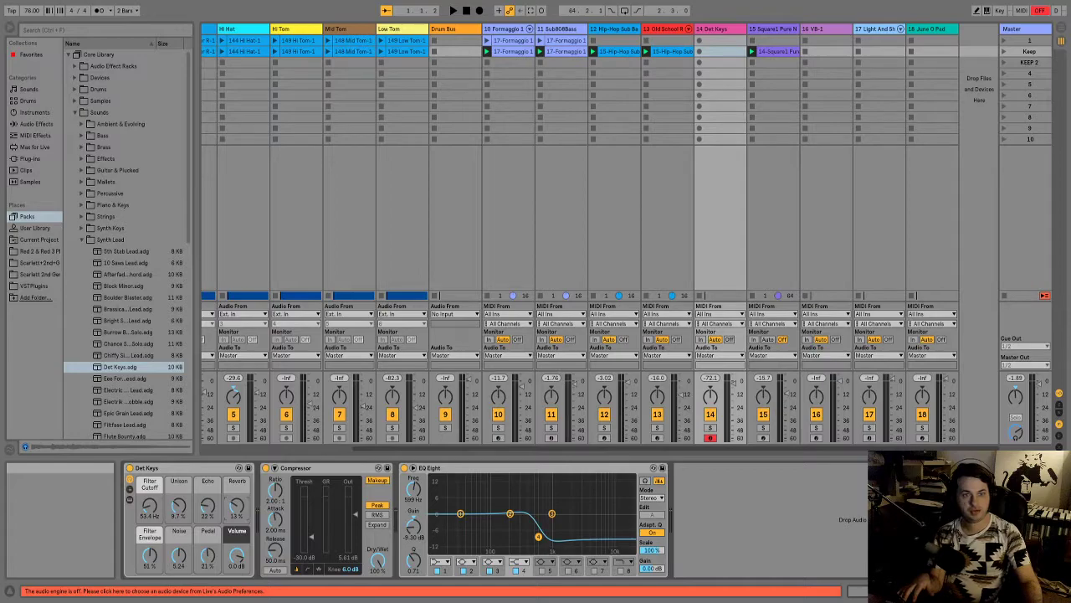
# - Set EQ Eight's band 4 to 742 Hz and -4.83 dB, and Det Keys' Echo and Unison to 30%, Filter Cutoff to 56.4 Hz and Pedal to 45%
pyautogui.press('space')
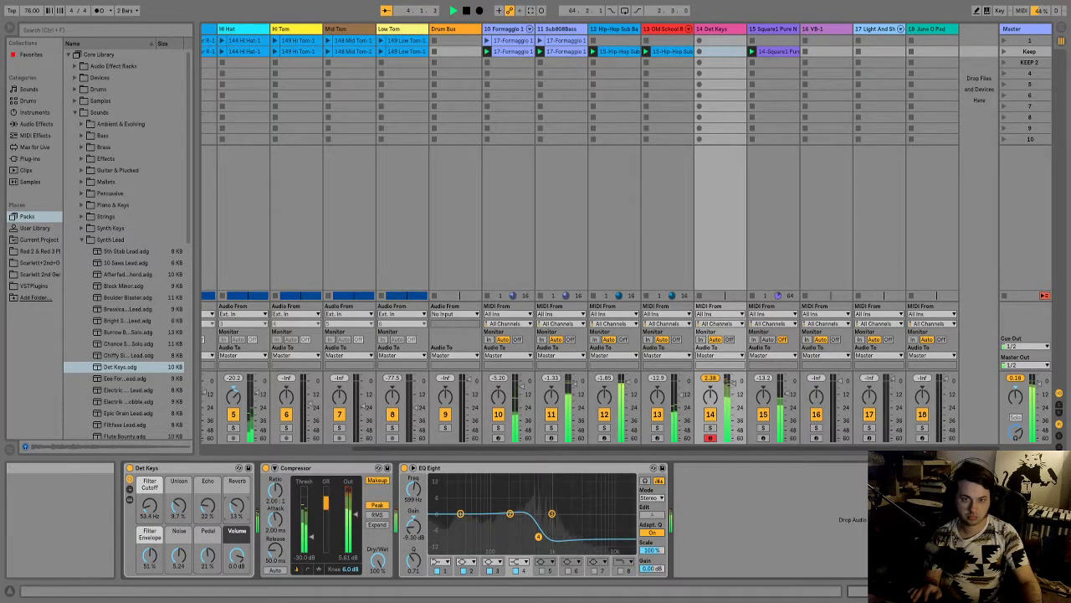
pyautogui.moveTo(538, 537); pyautogui.dragTo(547, 504)
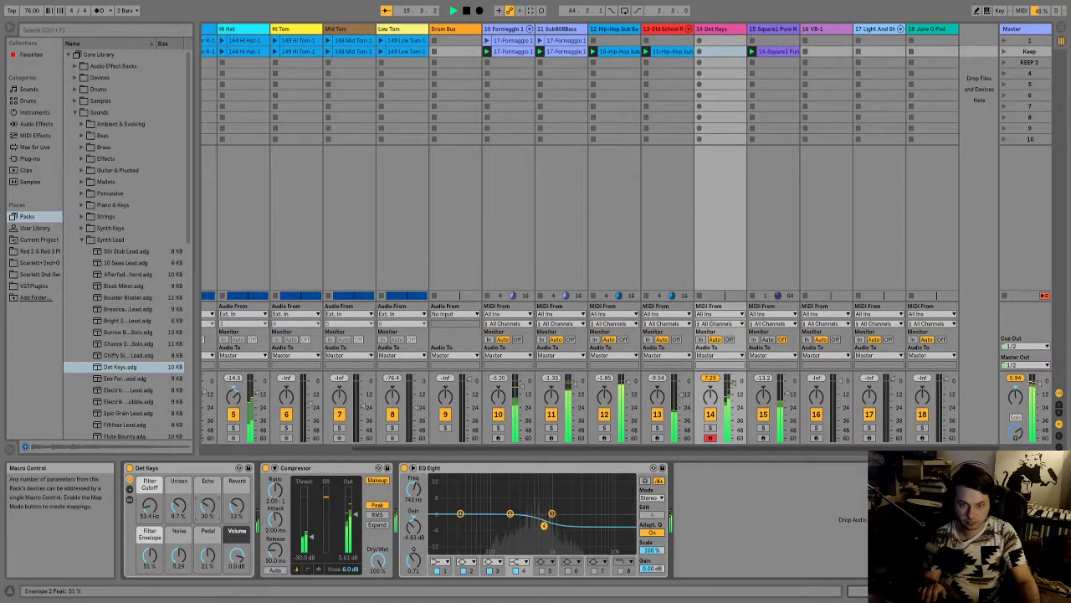
pyautogui.moveTo(150, 506); pyautogui.dragTo(150, 493)
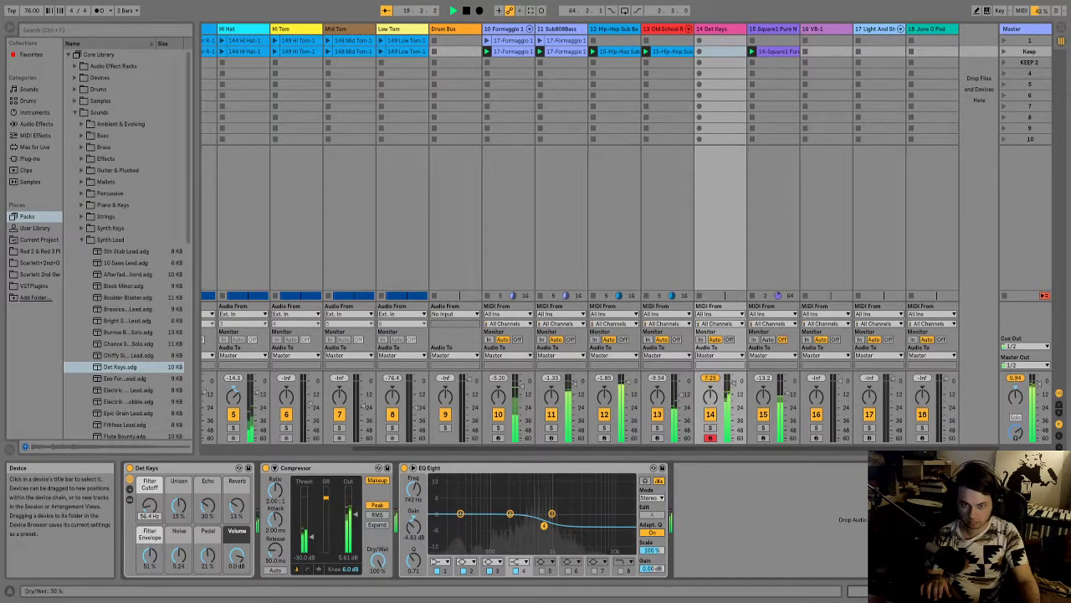
pyautogui.moveTo(178, 504); pyautogui.dragTo(178, 488)
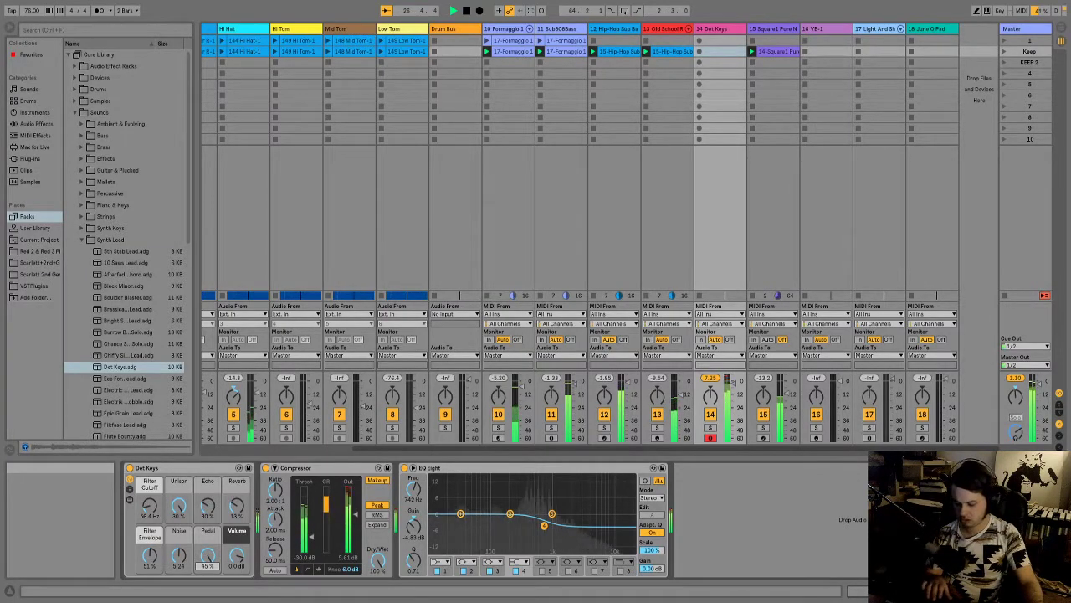
# - Reload the Det Keys.adg preset, audition it, and set its Noise to 0.00 and Filter Envelope to 37%
pyautogui.click(120, 366)
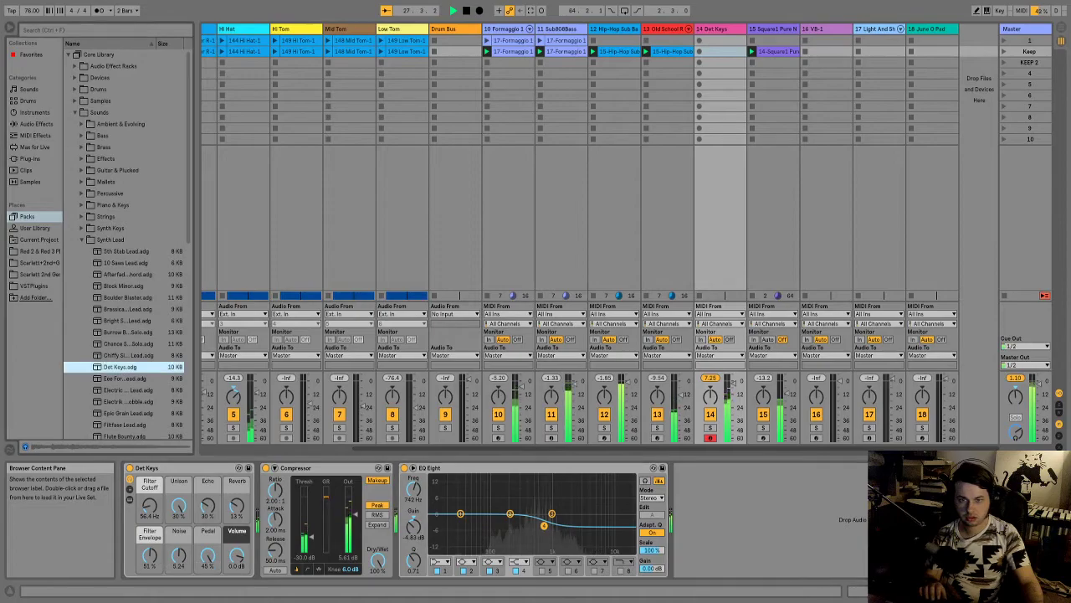
pyautogui.press('space')
pyautogui.press('Return')
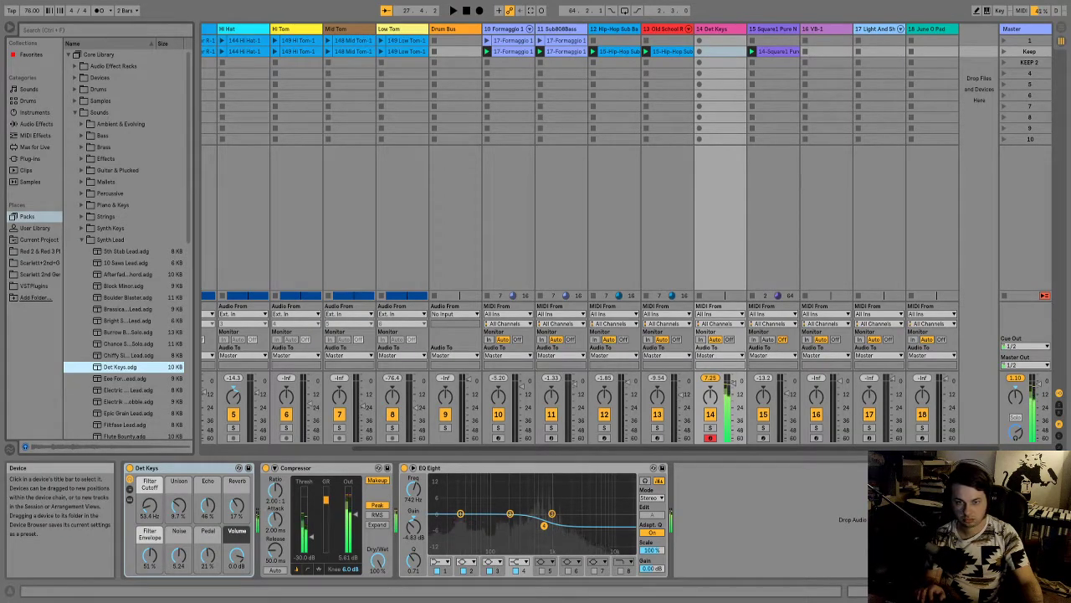
pyautogui.press('space')
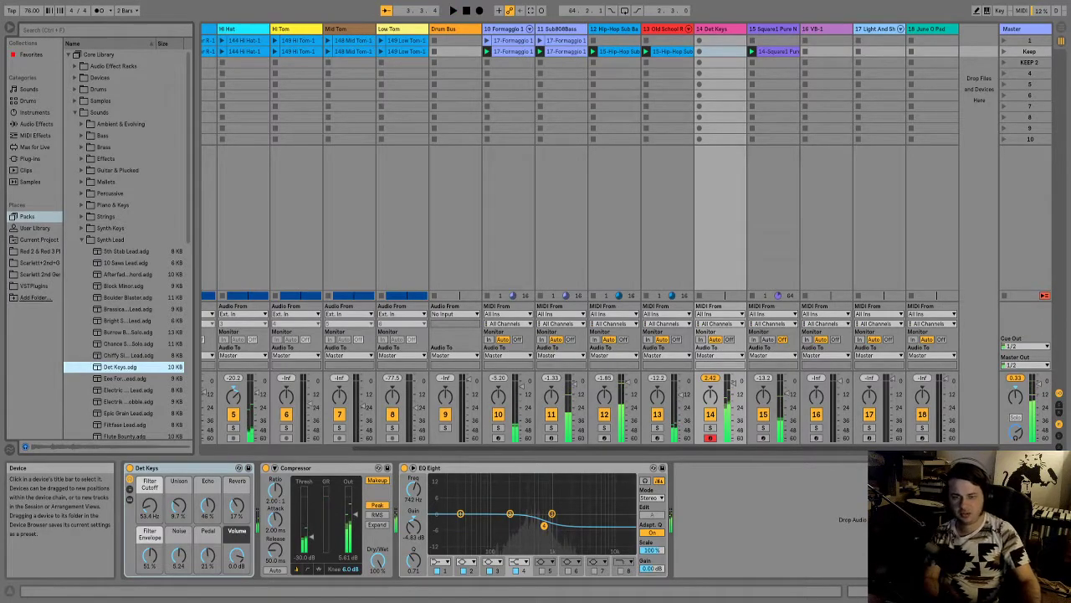
pyautogui.moveTo(178, 554); pyautogui.dragTo(150, 585)
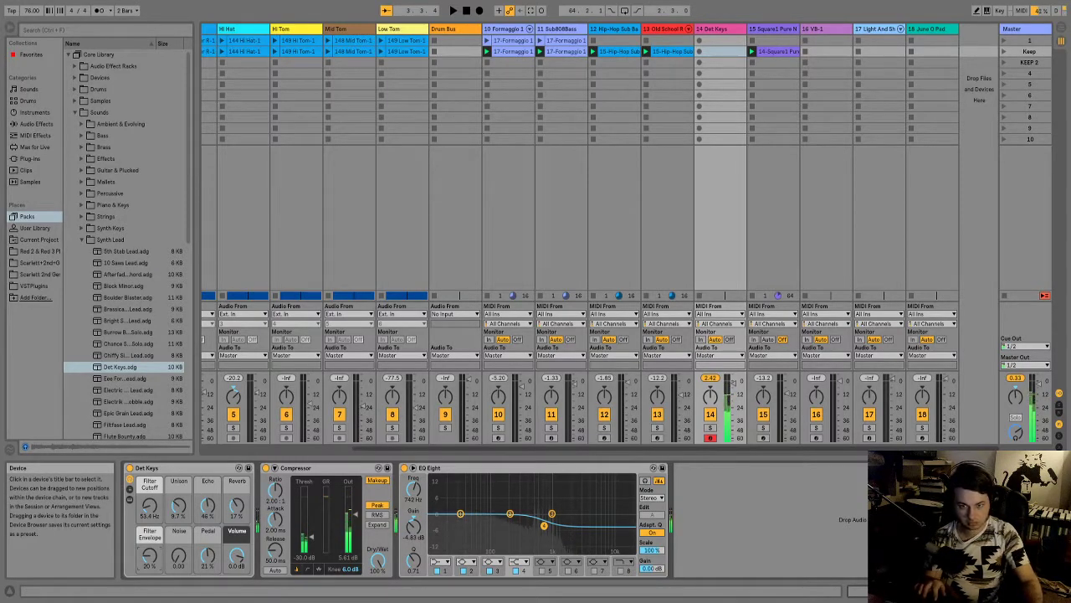
pyautogui.moveTo(149, 556)
pyautogui.mouseDown()
pyautogui.moveTo(150, 524)
pyautogui.moveTo(150, 573)
pyautogui.mouseUp()
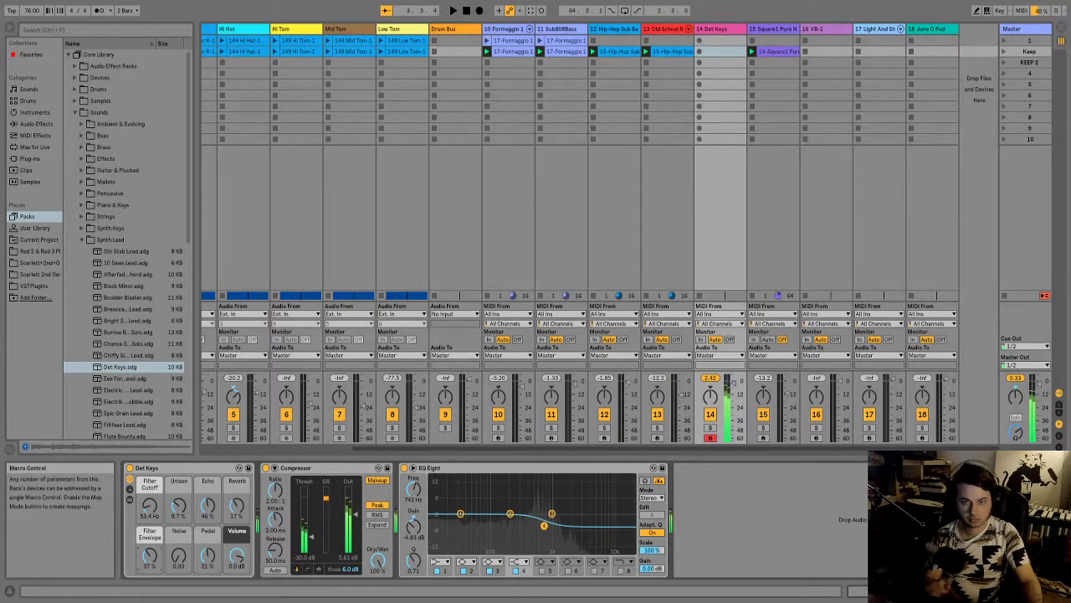
# - Browse further down the Synth Lead presets and replace Det Keys with HU-Dub Nub.adg, auditioning it
pyautogui.press('Down')
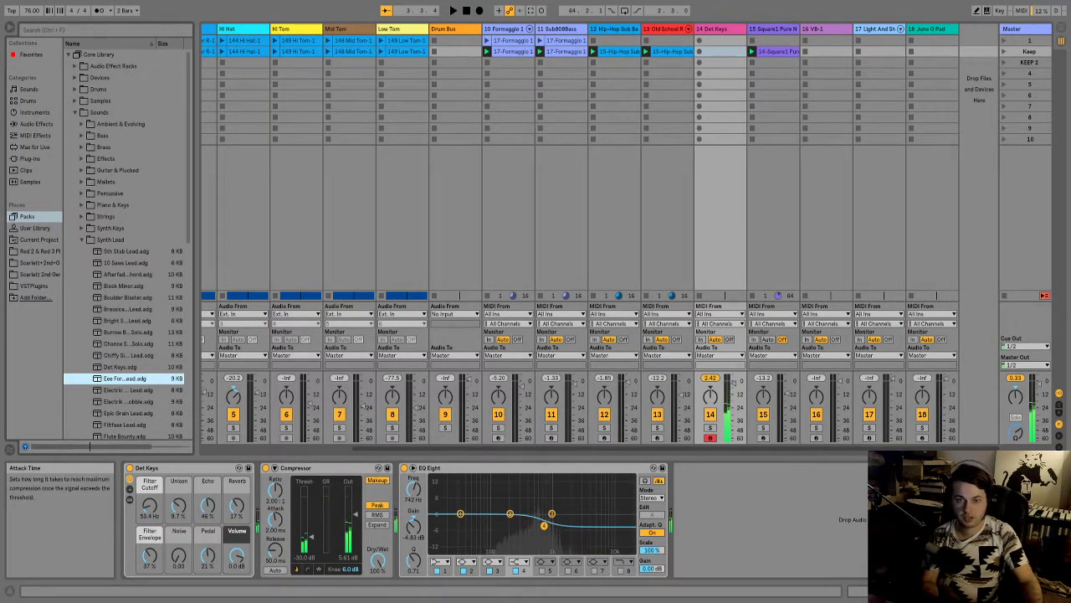
pyautogui.press('Down')
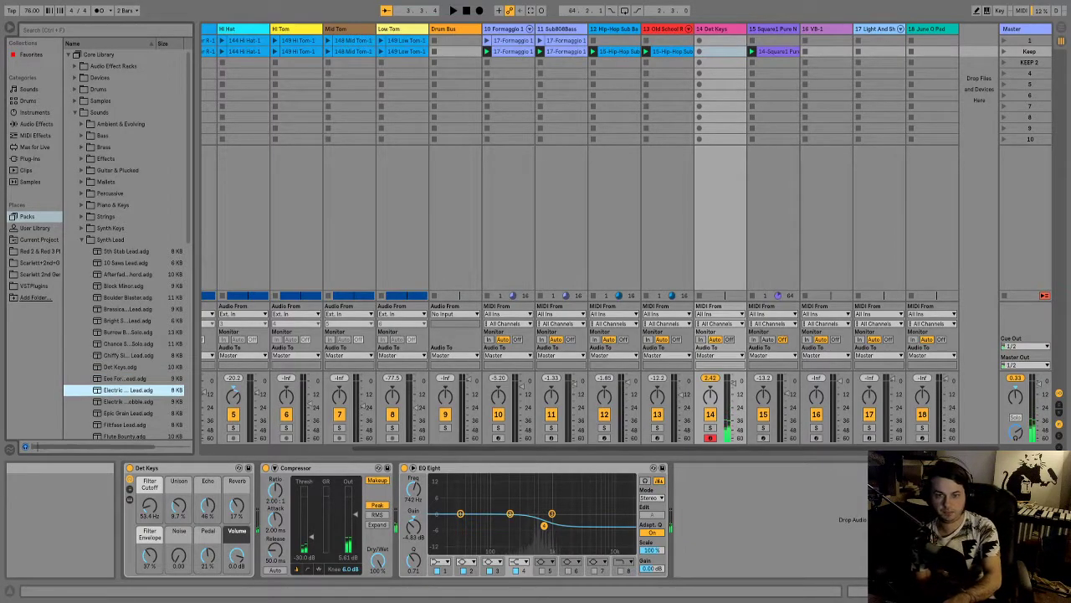
pyautogui.press('Down')
pyautogui.press('Down')
pyautogui.press('Down')
pyautogui.press('Down')
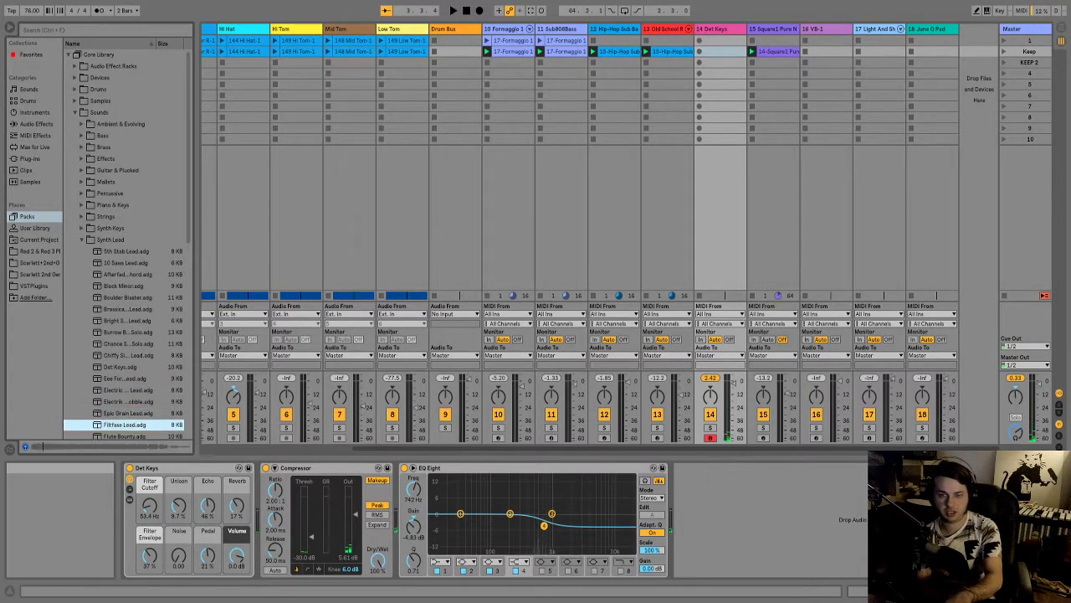
pyautogui.press('Down')
pyautogui.press('Down')
pyautogui.press('Down')
pyautogui.press('Down')
pyautogui.press('Down')
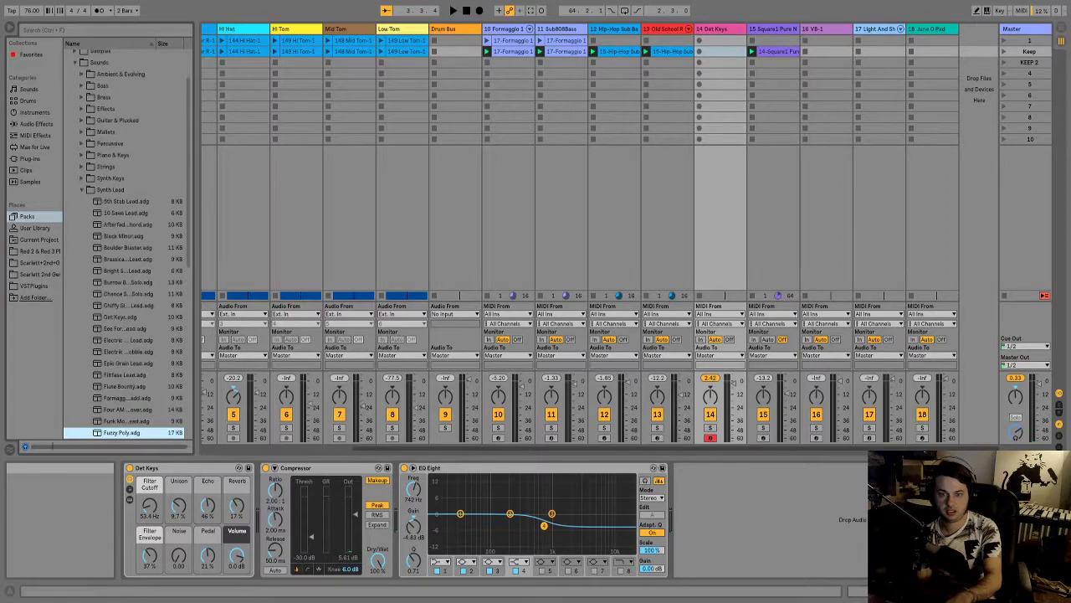
pyautogui.press('Down')
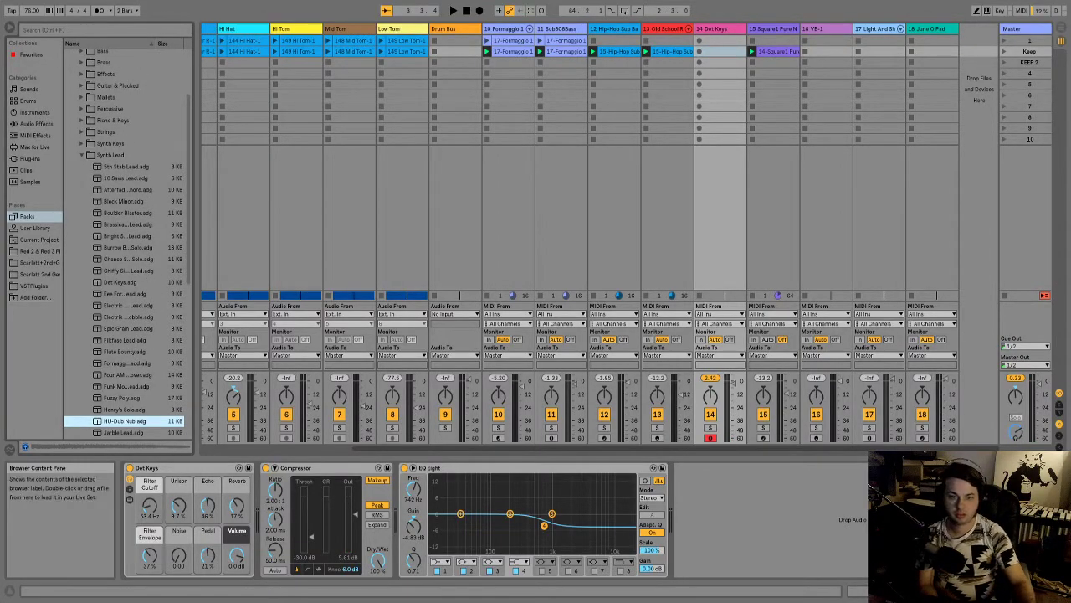
pyautogui.press('Return')
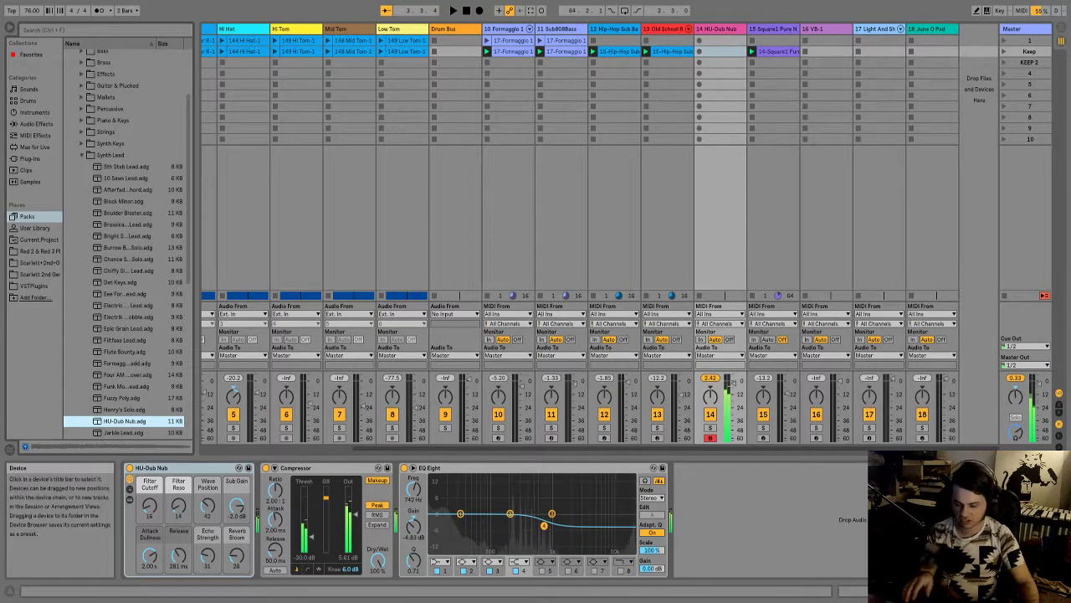
pyautogui.press('space')
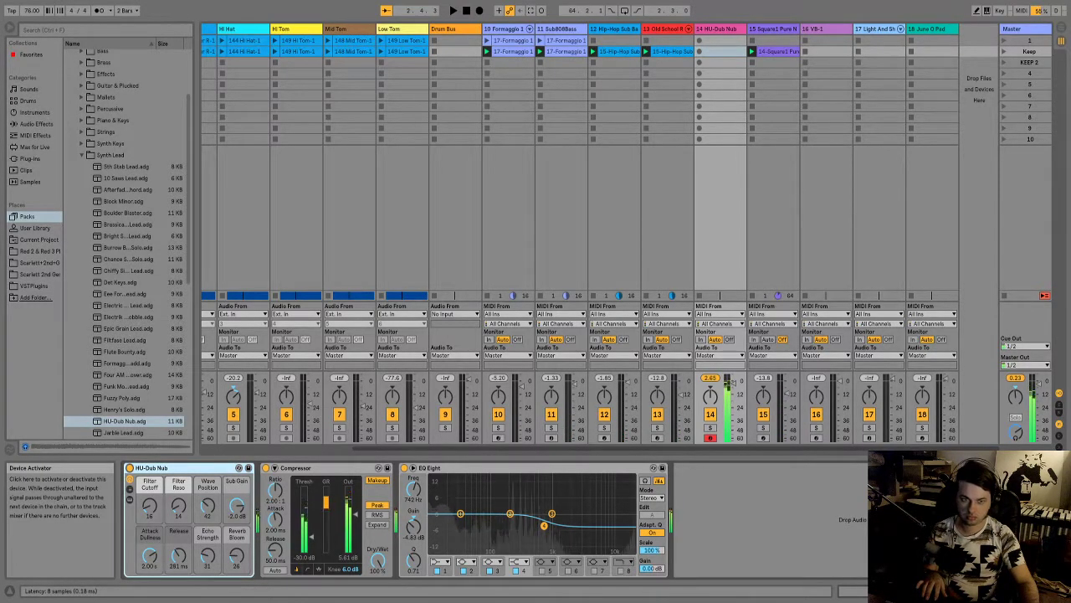
# - Create an empty MIDI clip for the HU-Dub Nub track in the Keep scene and audition the instrument with the mix
pyautogui.doubleClick(721, 51)
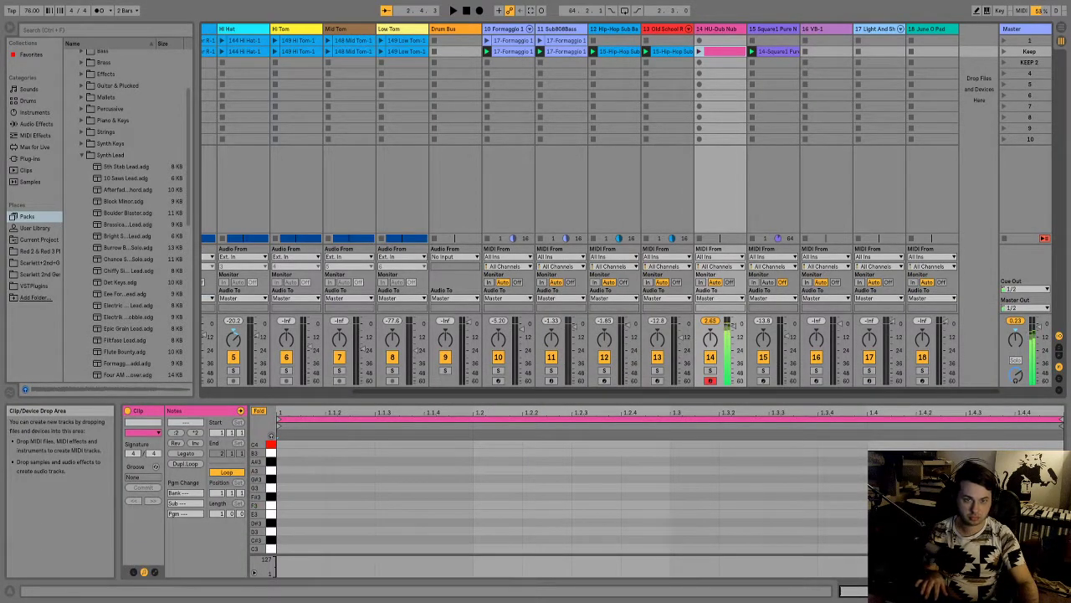
pyautogui.doubleClick(719, 29)
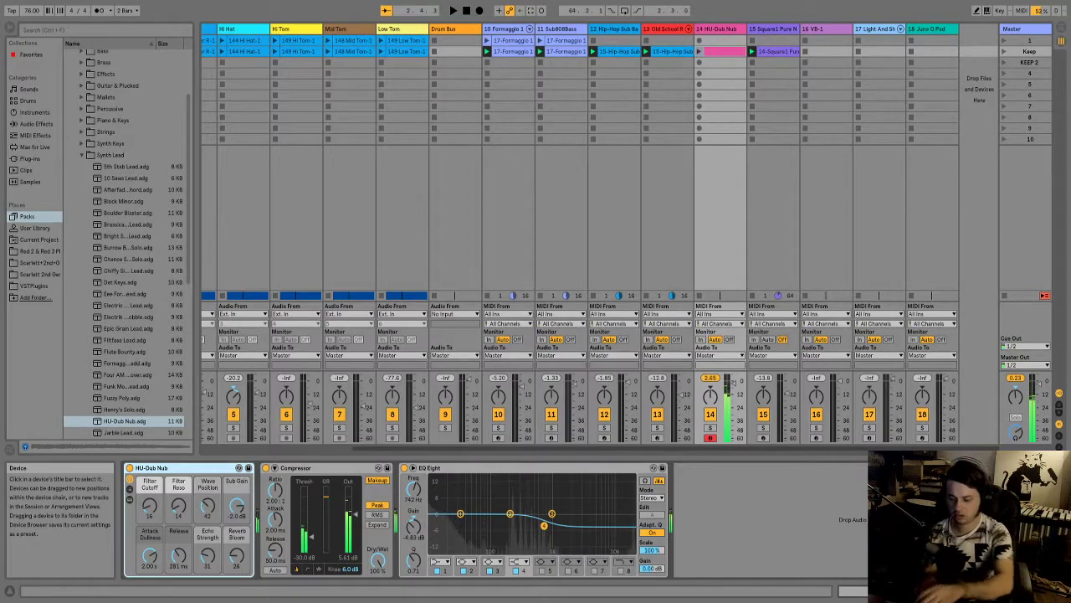
pyautogui.press('space')
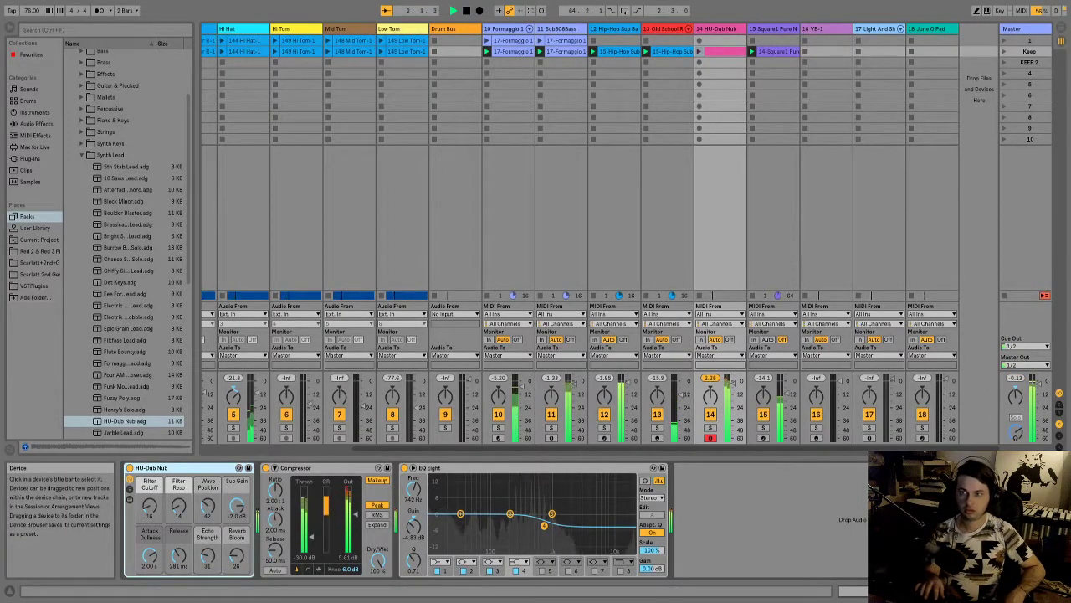
pyautogui.press('space')
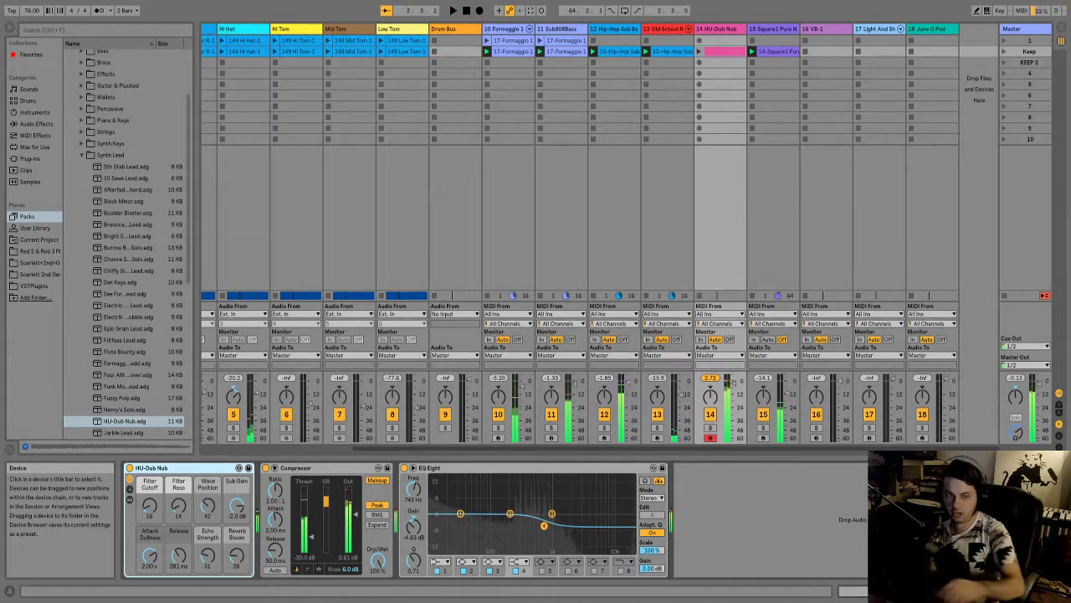
# - Deactivate HU-Dub Nub and replace it with the Minor to Major Lead preset from the Synth Lead folder
pyautogui.click(129, 468)
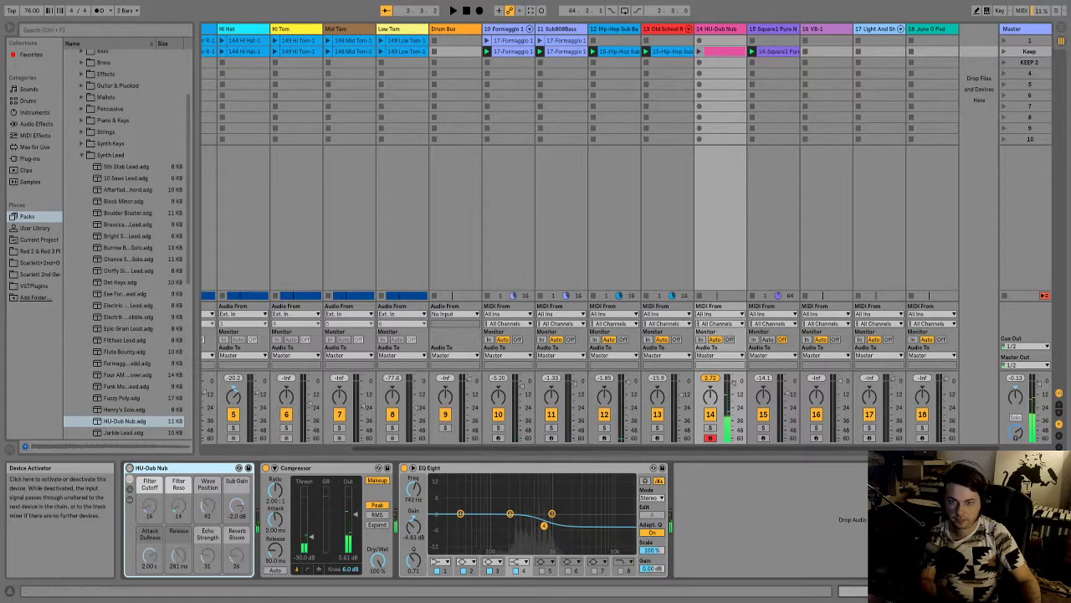
pyautogui.click(126, 433)
pyautogui.scroll(-2, 127, 243)
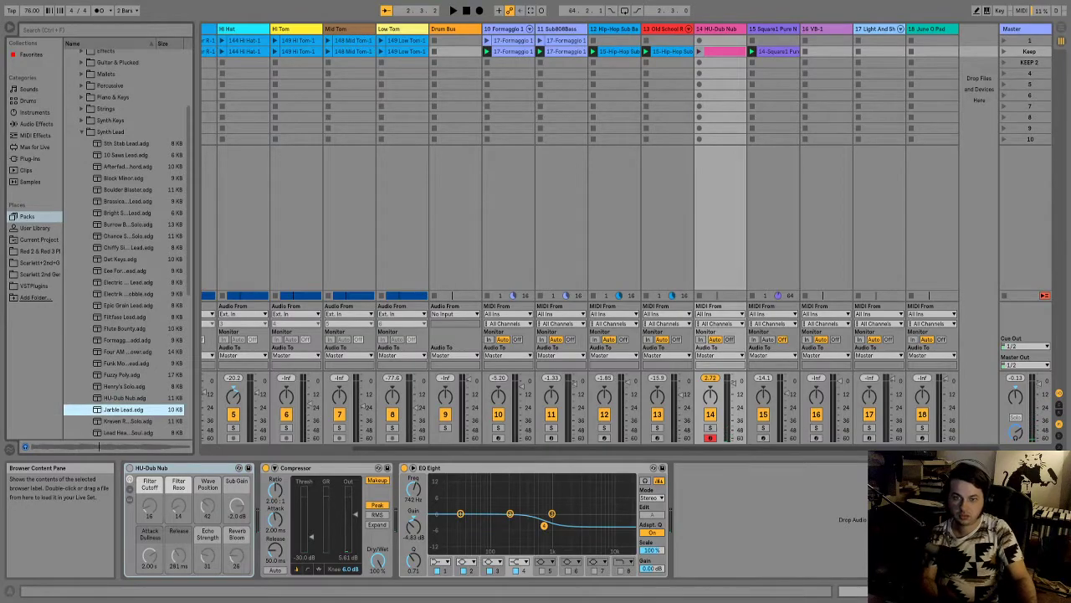
pyautogui.click(127, 409)
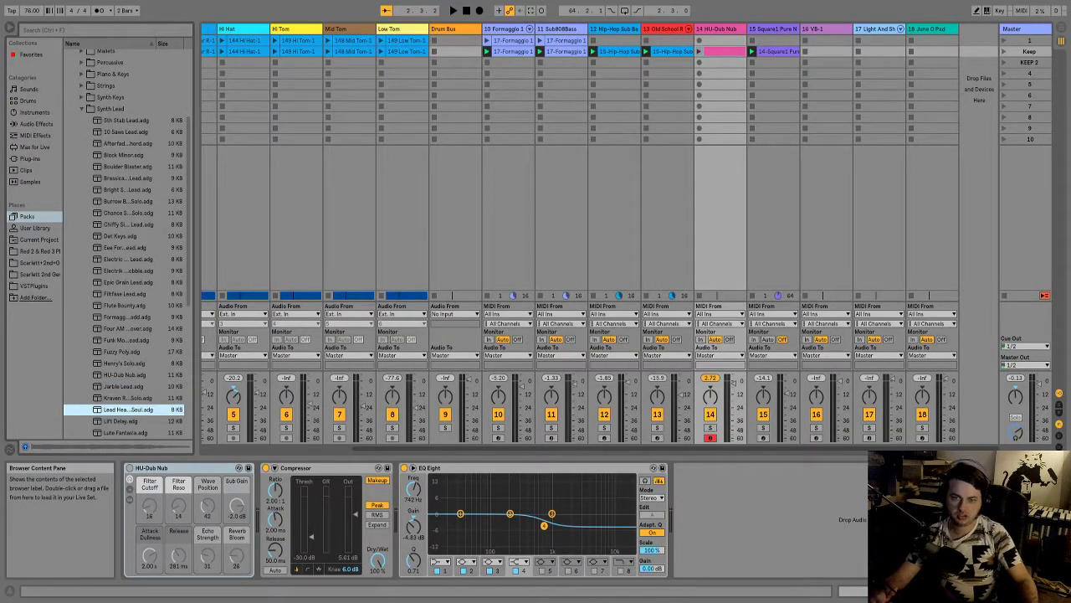
pyautogui.press('Down')
pyautogui.press('Down')
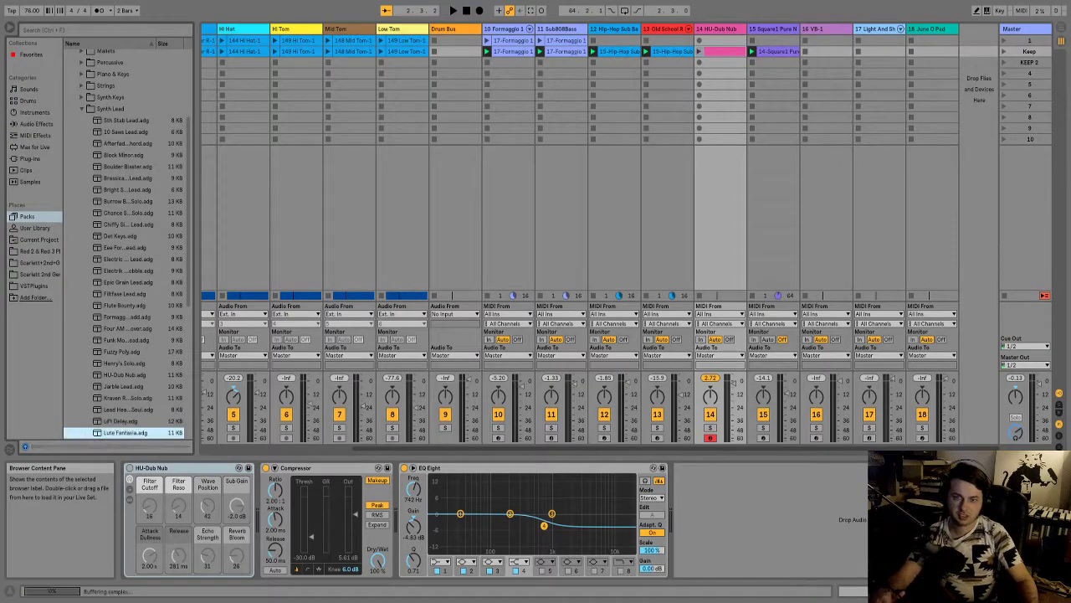
pyautogui.press('Down')
pyautogui.press('Down')
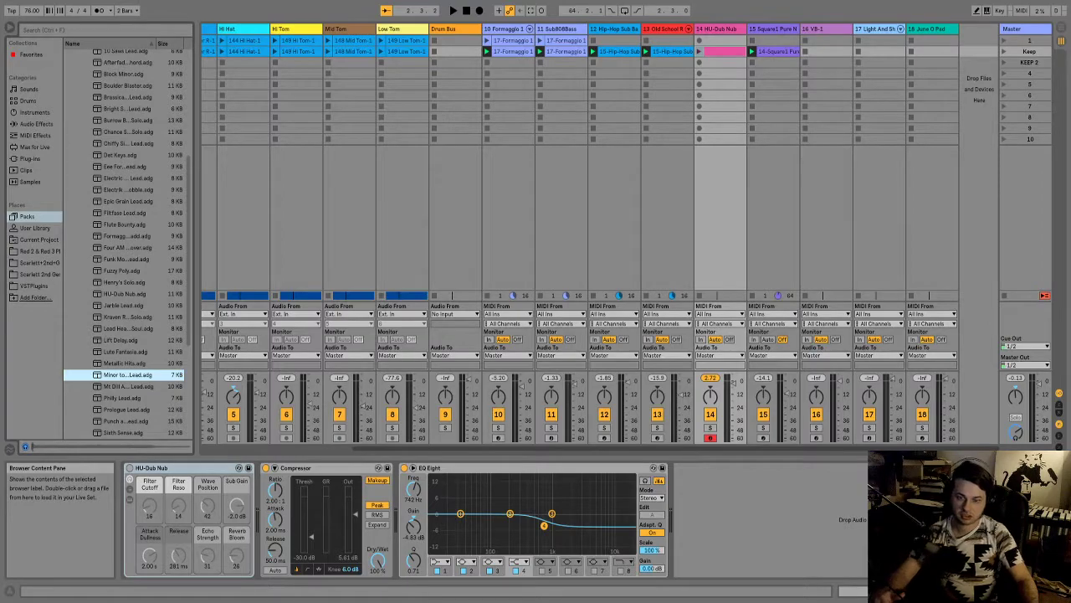
pyautogui.press('Return')
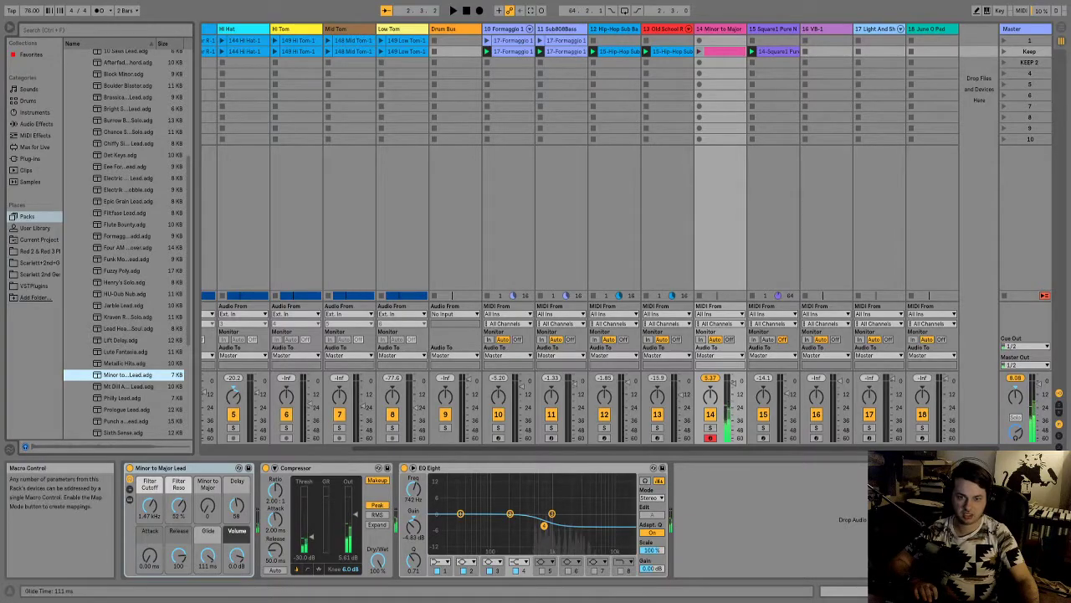
# - Set Minor to Major Lead's Filter Cutoff to 205 Hz, Filter Reso to 0.0%, Glide to 50.0 ms and Minor to Major to 122 while auditioning it
pyautogui.moveTo(178, 505); pyautogui.dragTo(178, 525)
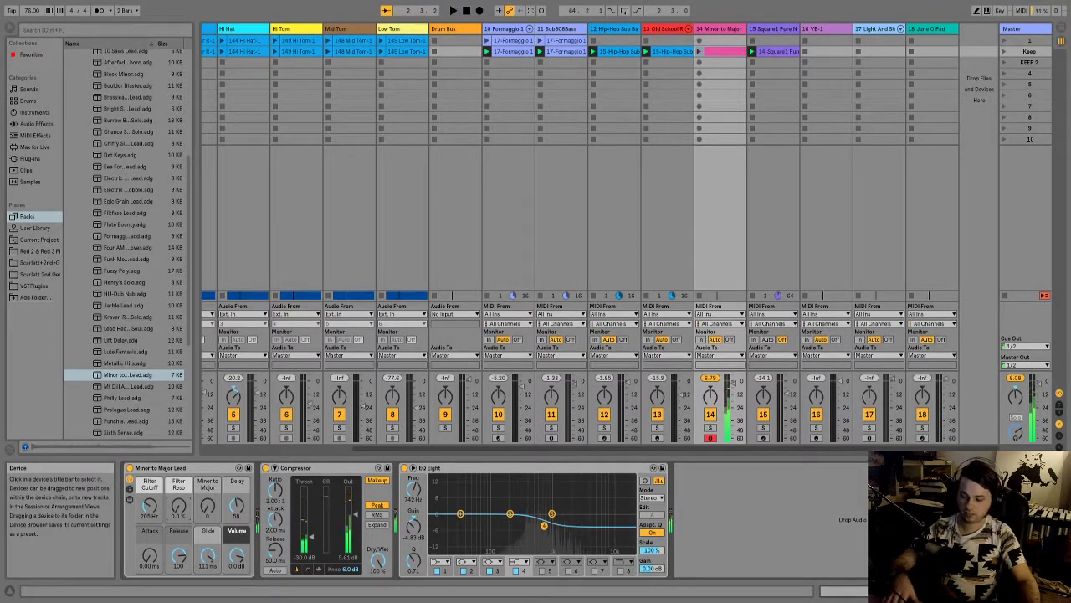
pyautogui.press('space')
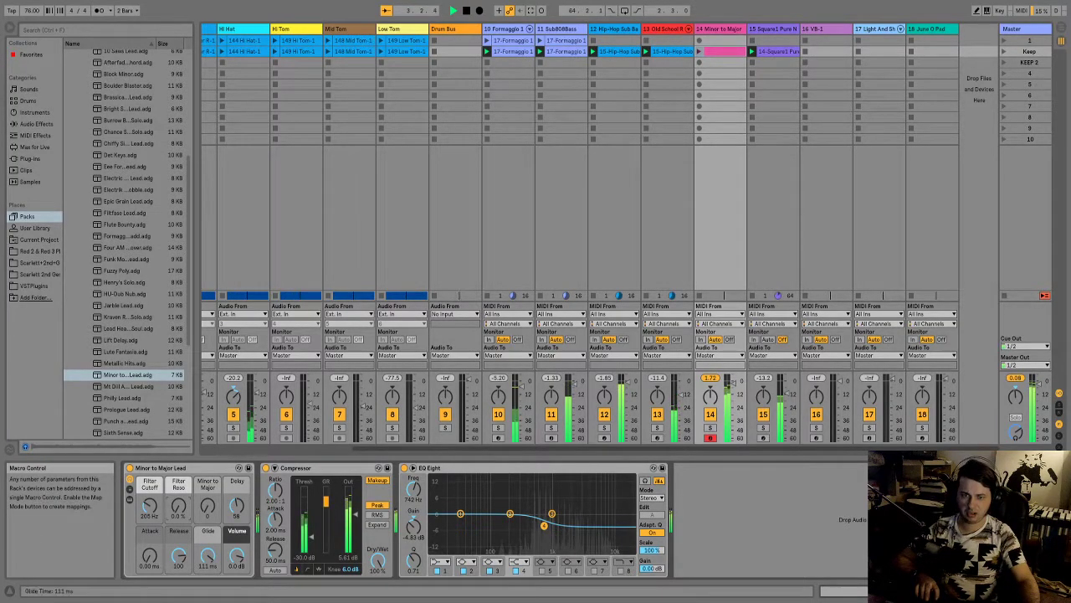
pyautogui.moveTo(208, 555); pyautogui.dragTo(208, 544)
pyautogui.moveTo(207, 506); pyautogui.dragTo(207, 404)
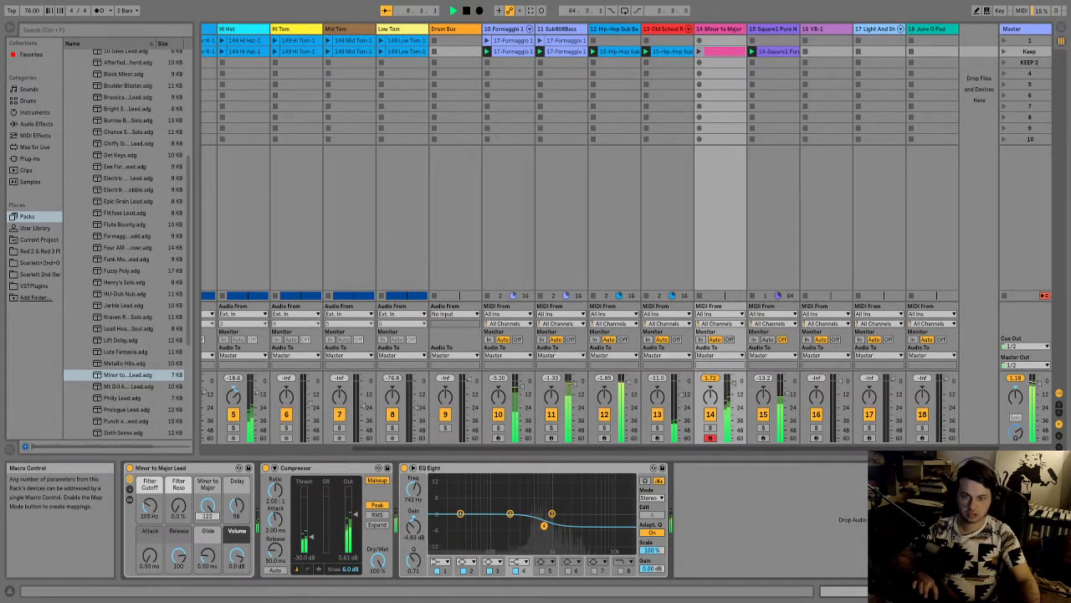
# - Look through the remaining Synth Lead presets for an alternative sound and replay the mix
pyautogui.scroll(-1, 127, 243)
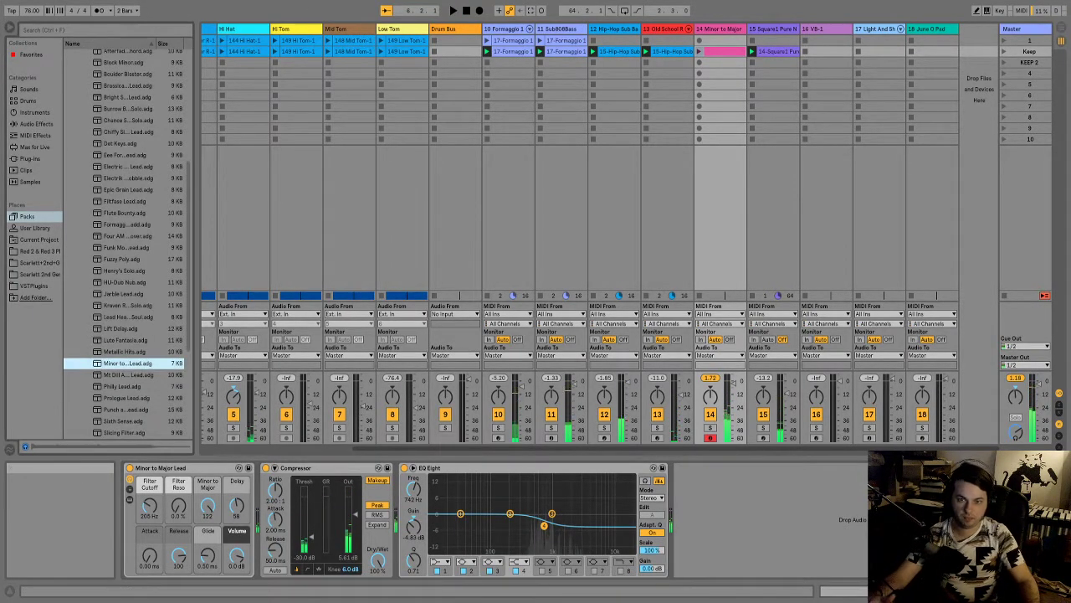
pyautogui.click(128, 374)
pyautogui.scroll(-2, 127, 243)
pyautogui.scroll(-2, 127, 242)
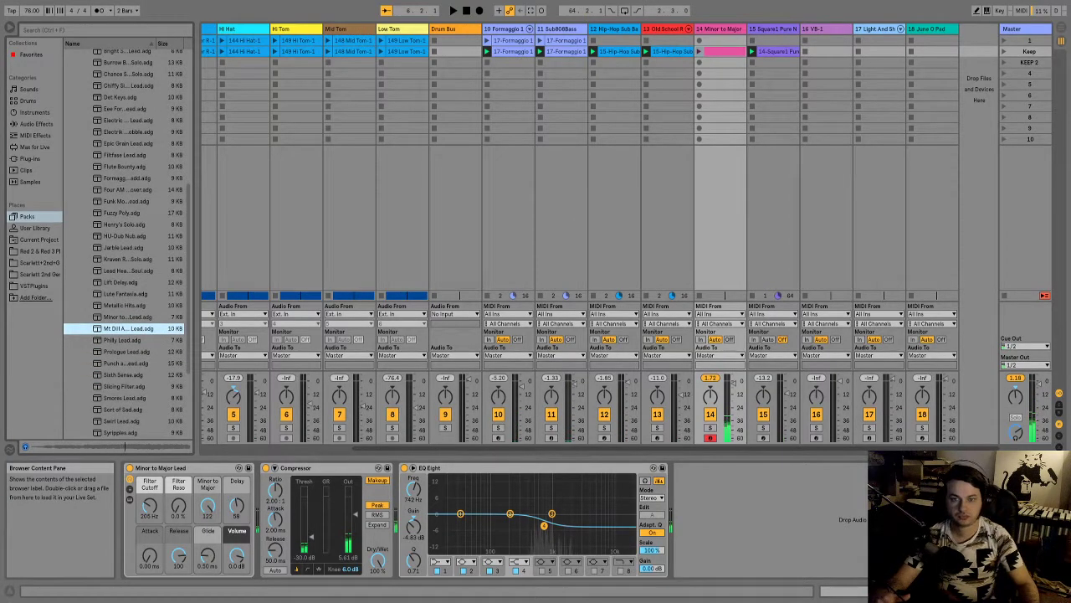
pyautogui.click(127, 398)
pyautogui.scroll(-3, 127, 242)
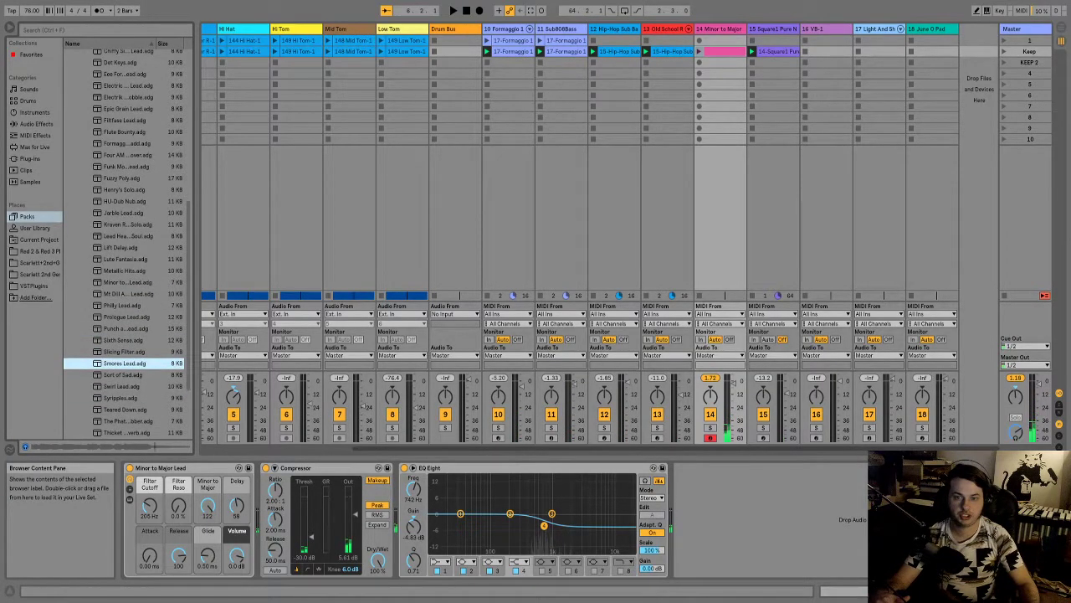
pyautogui.press('Down')
pyautogui.press('Down')
pyautogui.press('Down')
pyautogui.press('Down')
pyautogui.press('Down')
pyautogui.scroll(-2, 125, 251)
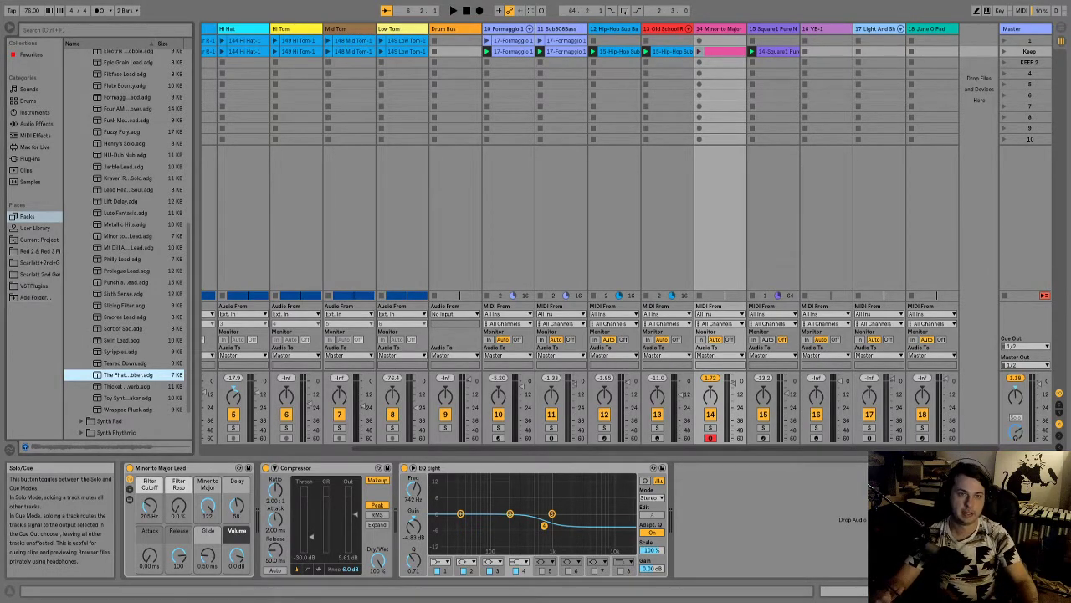
pyautogui.press('space')
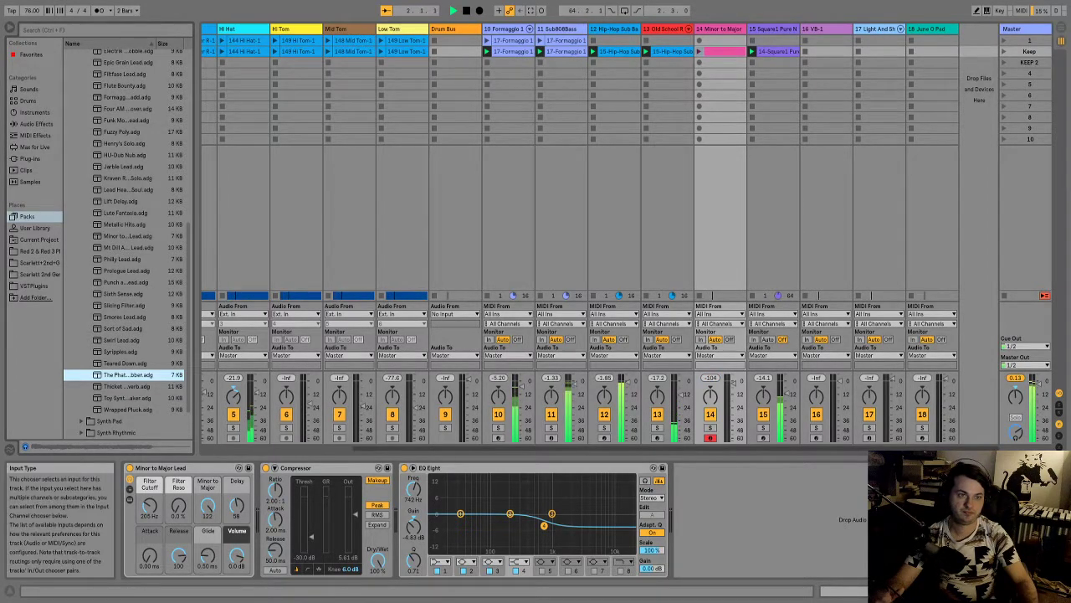
pyautogui.press('space')
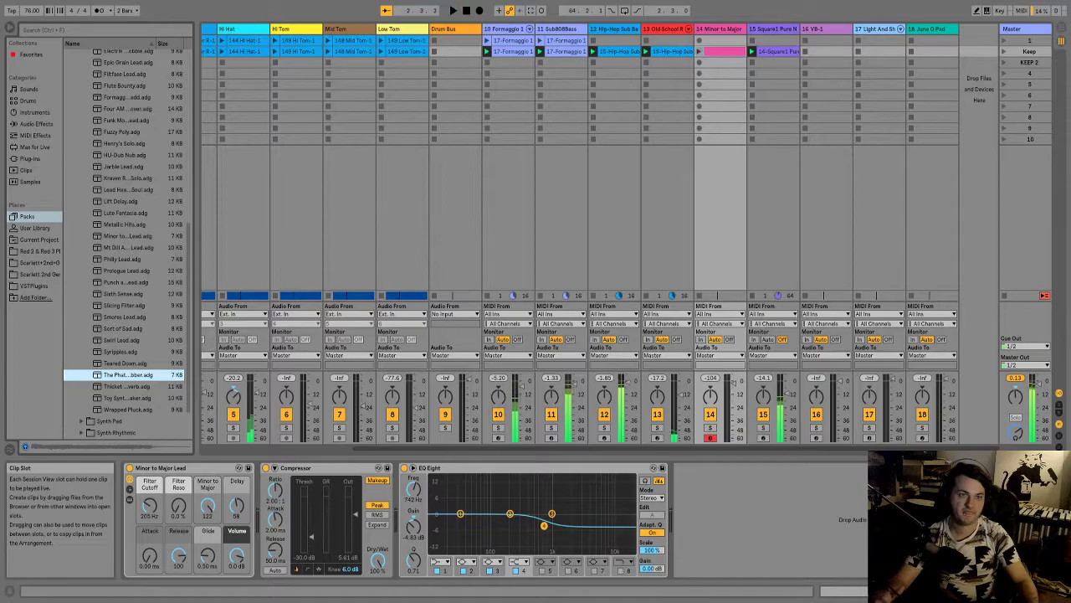
# - Duplicate the Old School Roads track and delete the Minor to Major Lead track
pyautogui.click(664, 29)
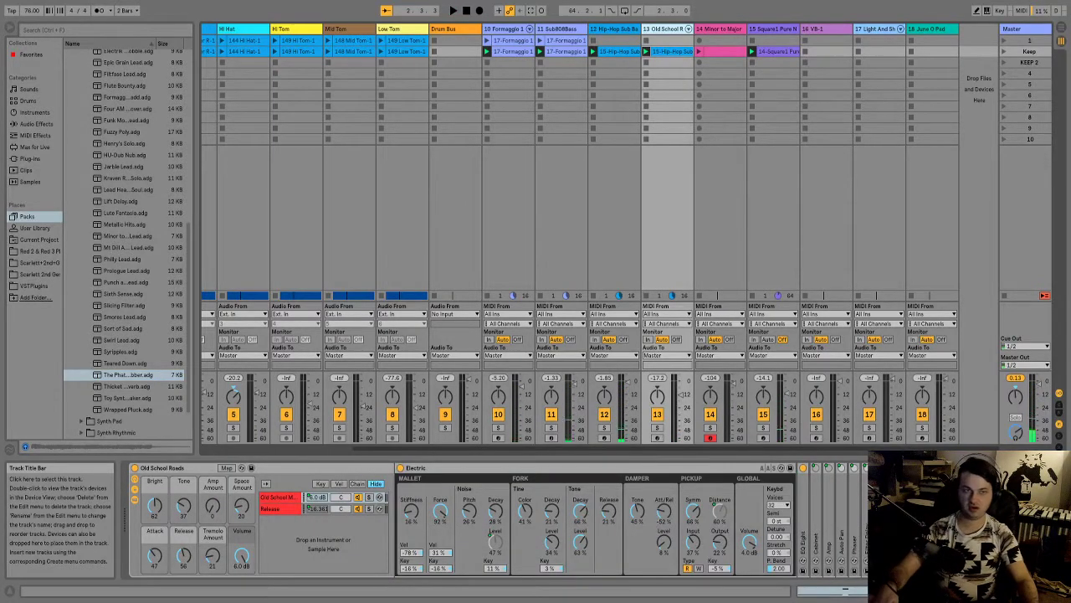
pyautogui.hotkey('ctrl', 'd')
pyautogui.press('Right')
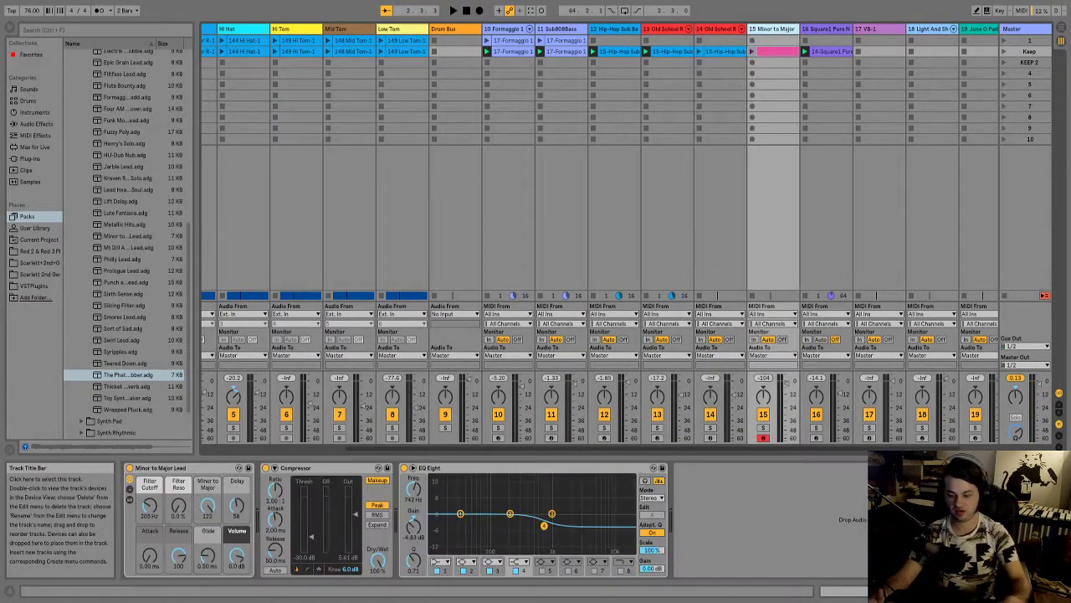
pyautogui.press('Delete')
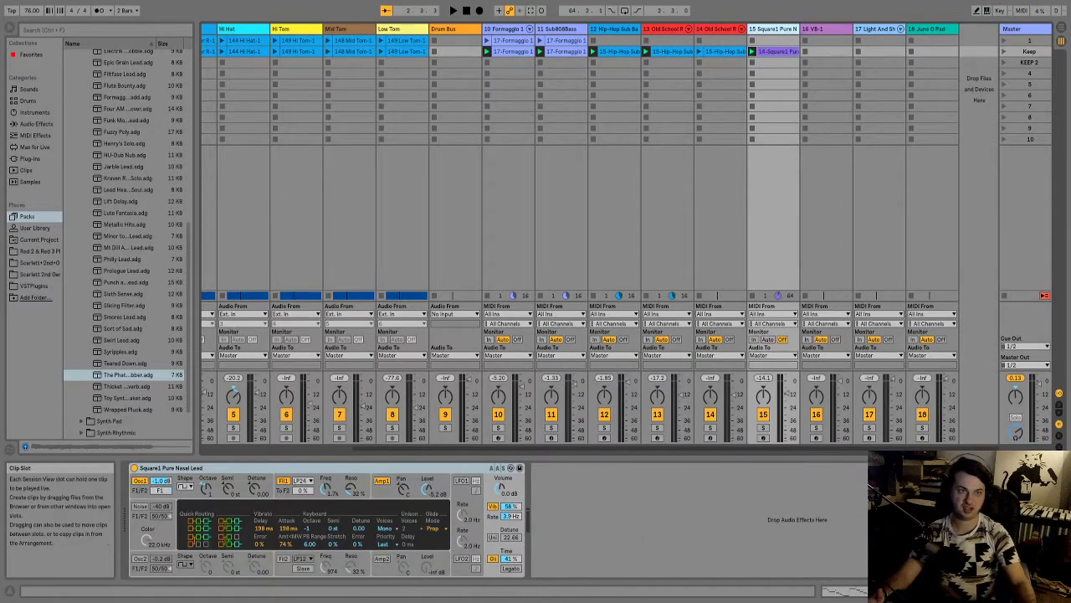
# - Delete the copied clip from the duplicate Old School Roads track in the Keep scene
pyautogui.press('Left')
pyautogui.press('Delete')
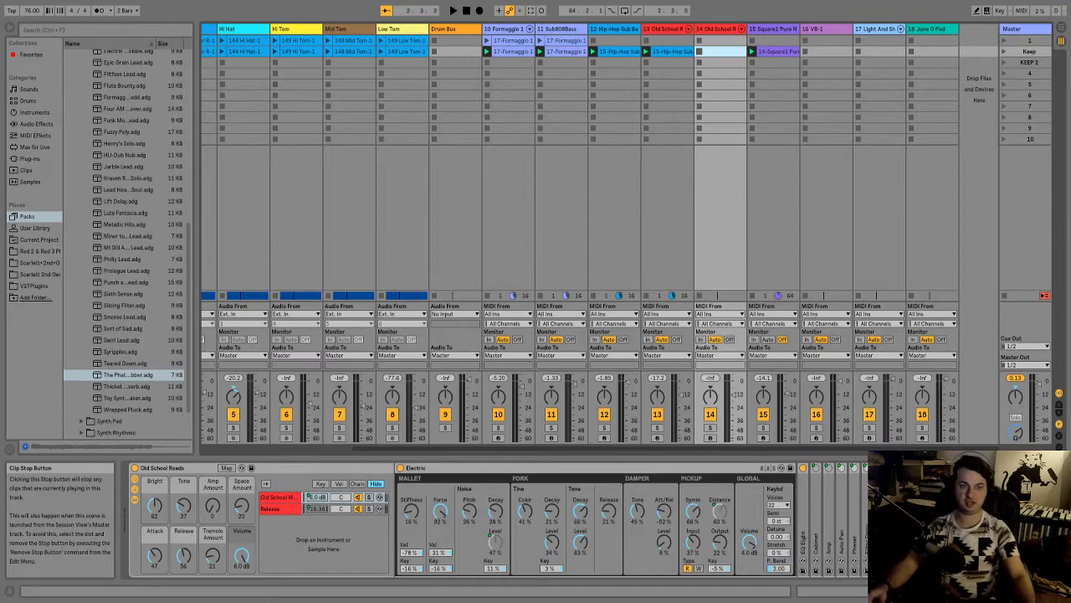
# - Arm the duplicate Old School Roads track and play the keys over the beat, soloing the track for part of it
pyautogui.click(710, 437)
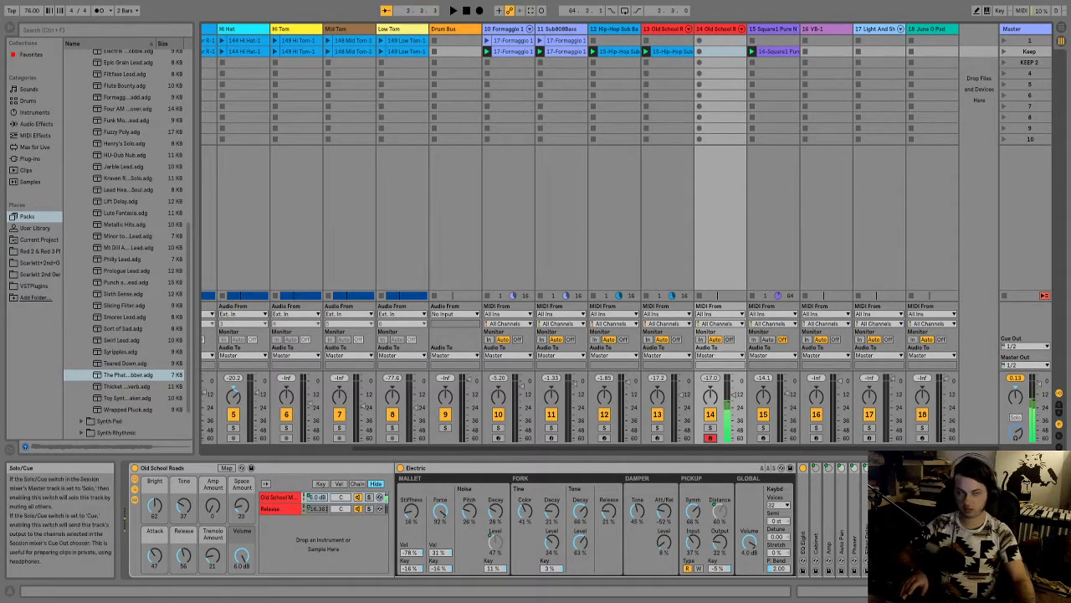
pyautogui.press('space')
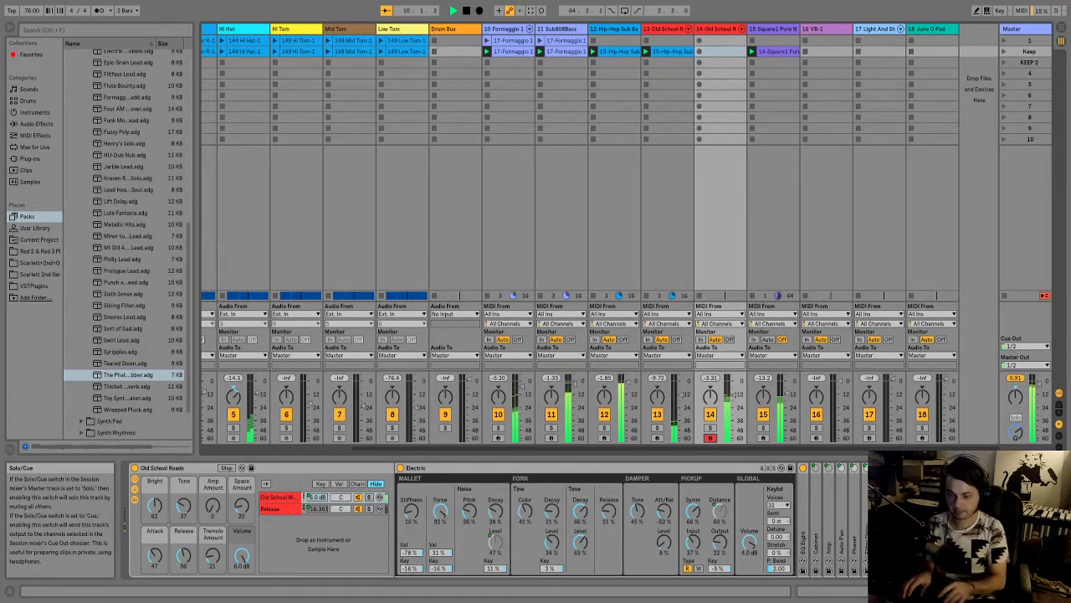
pyautogui.press('space')
pyautogui.click(709, 427)
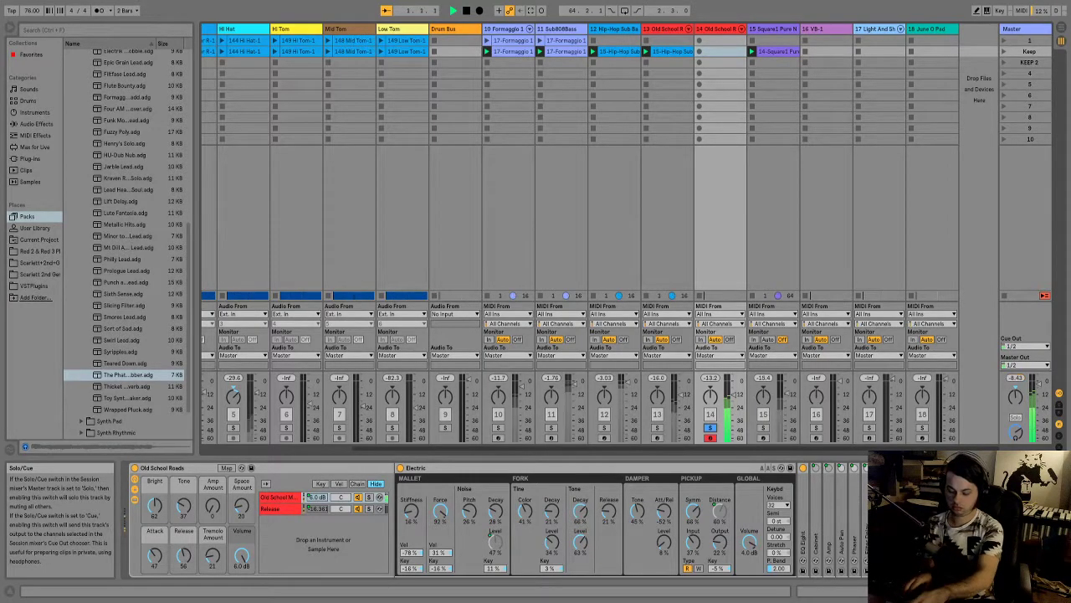
pyautogui.click(710, 427)
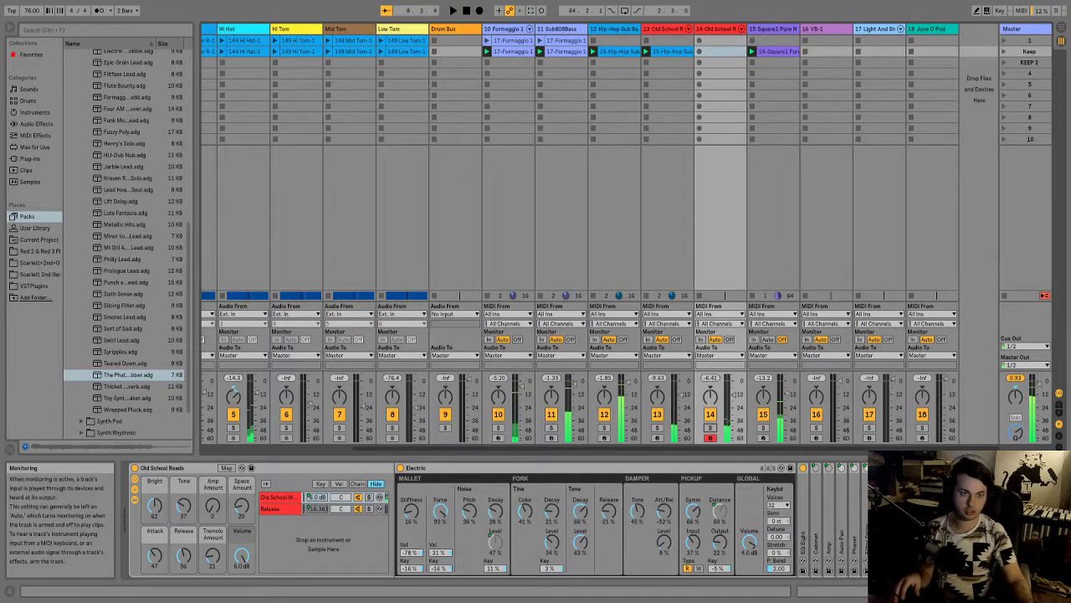
pyautogui.press('space')
# - Set the duplicate Old School Roads track's volume to -1.0 dB and rehearse the keys over the beat
pyautogui.moveTo(733, 394); pyautogui.dragTo(733, 381)
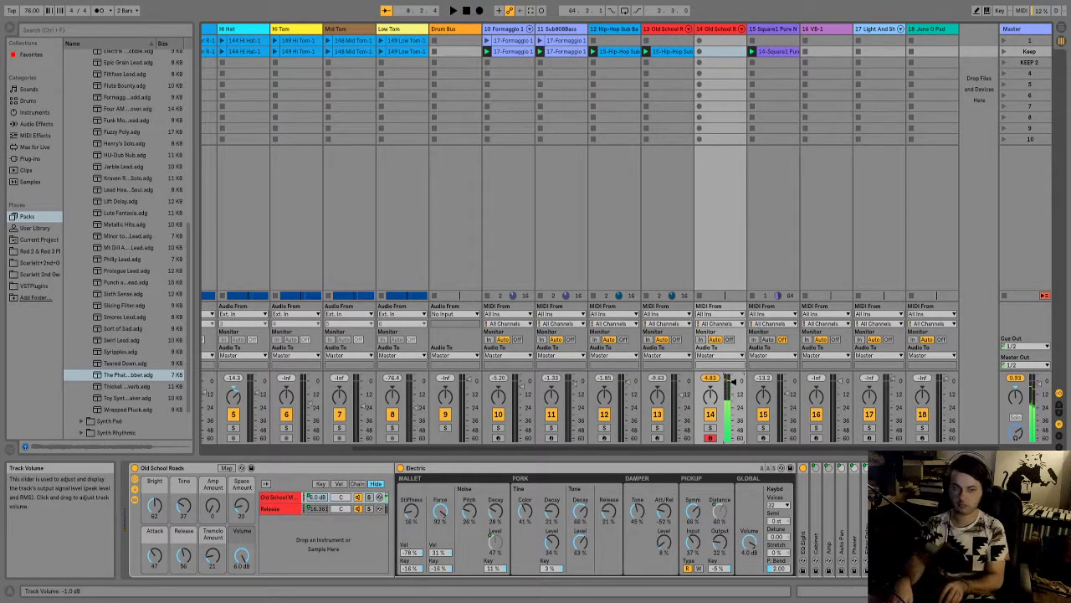
pyautogui.press('space')
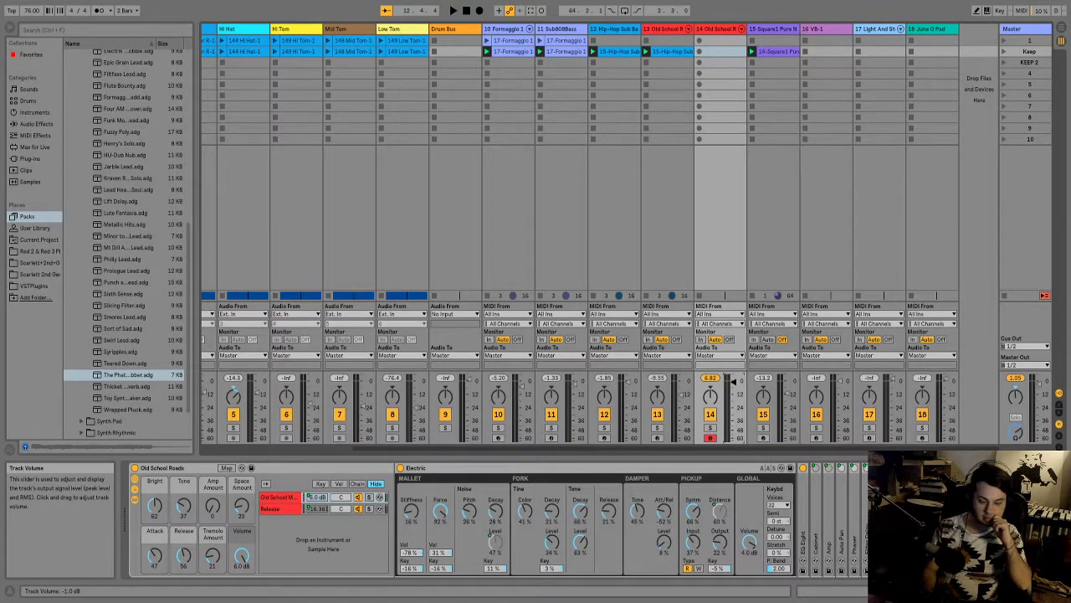
pyautogui.press('space')
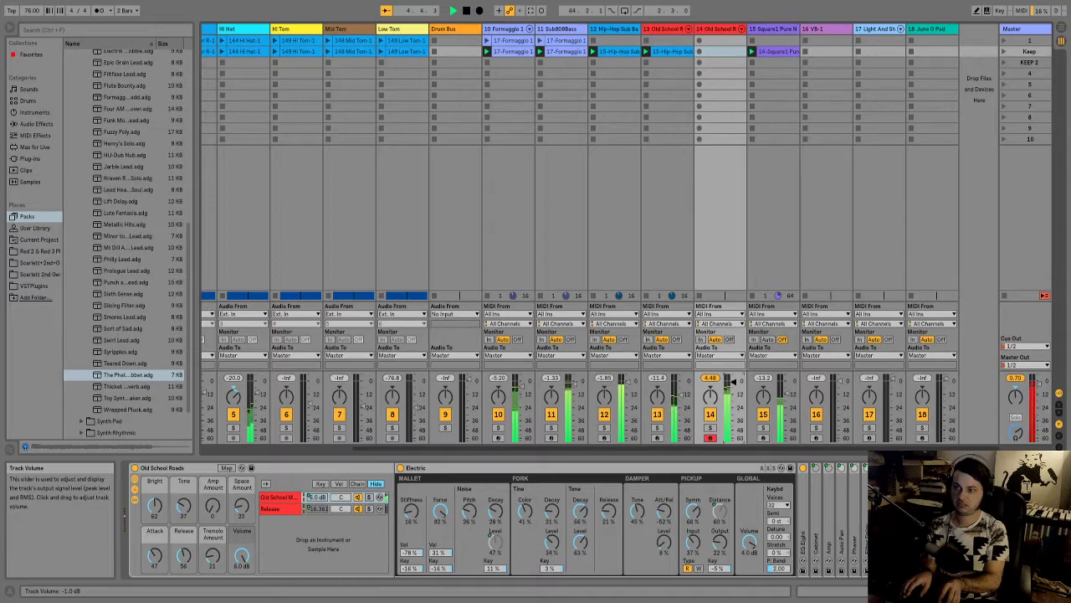
pyautogui.press('space')
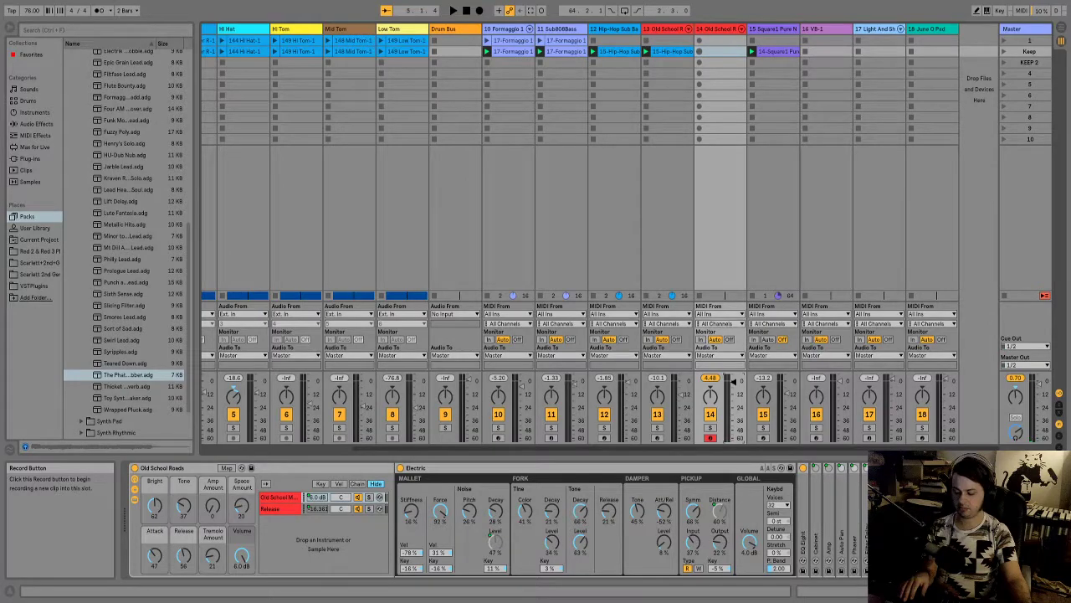
pyautogui.click(700, 51)
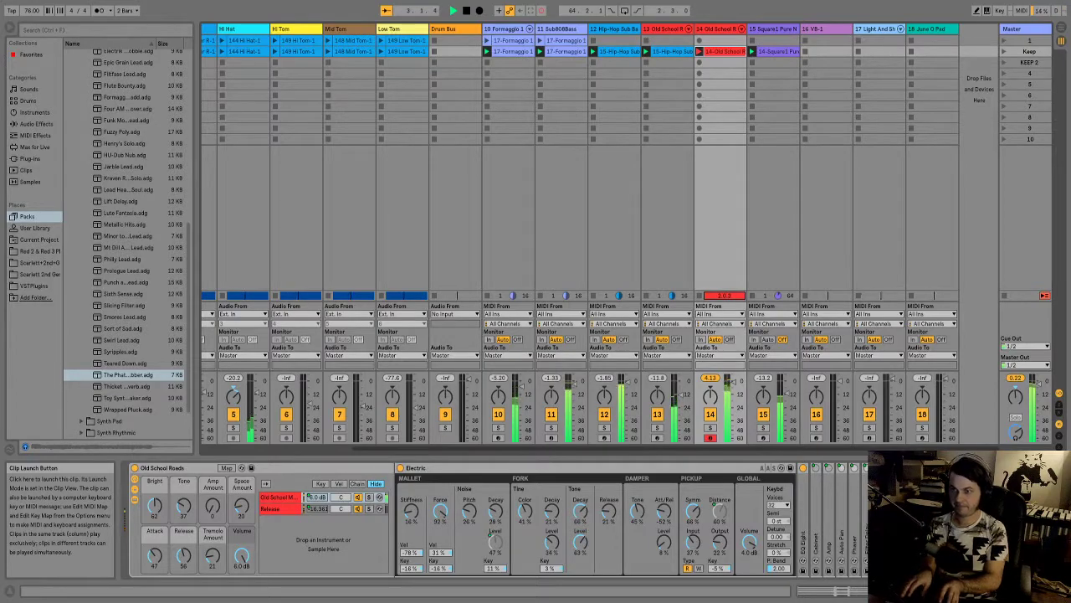
pyautogui.press('space')
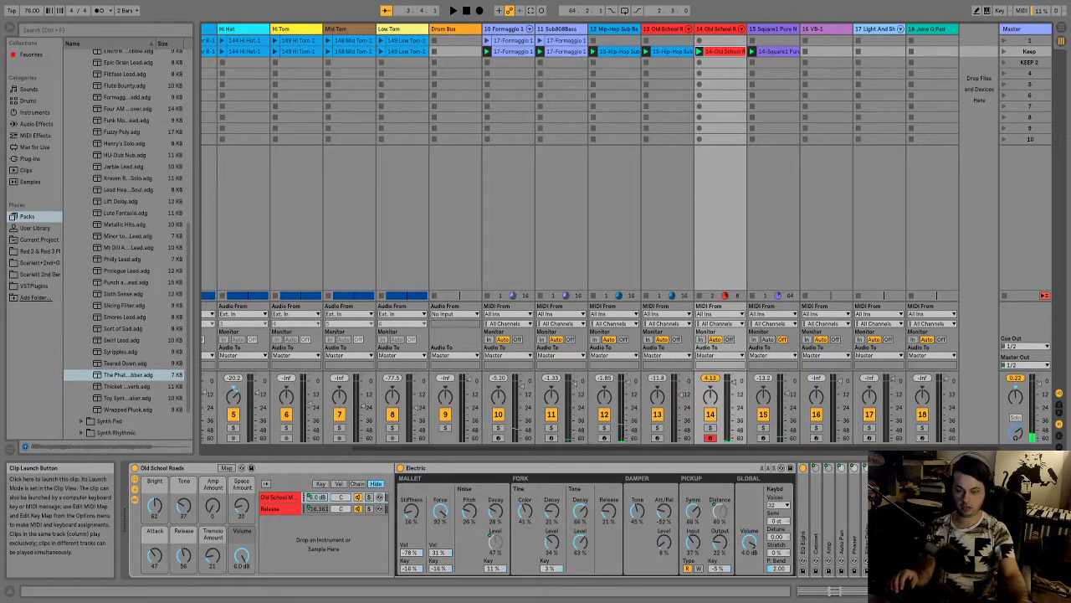
pyautogui.press('Delete')
# - Record a four-bar chord clip on the duplicate Old School Roads track in the Keep scene and open its notes
pyautogui.click(700, 51)
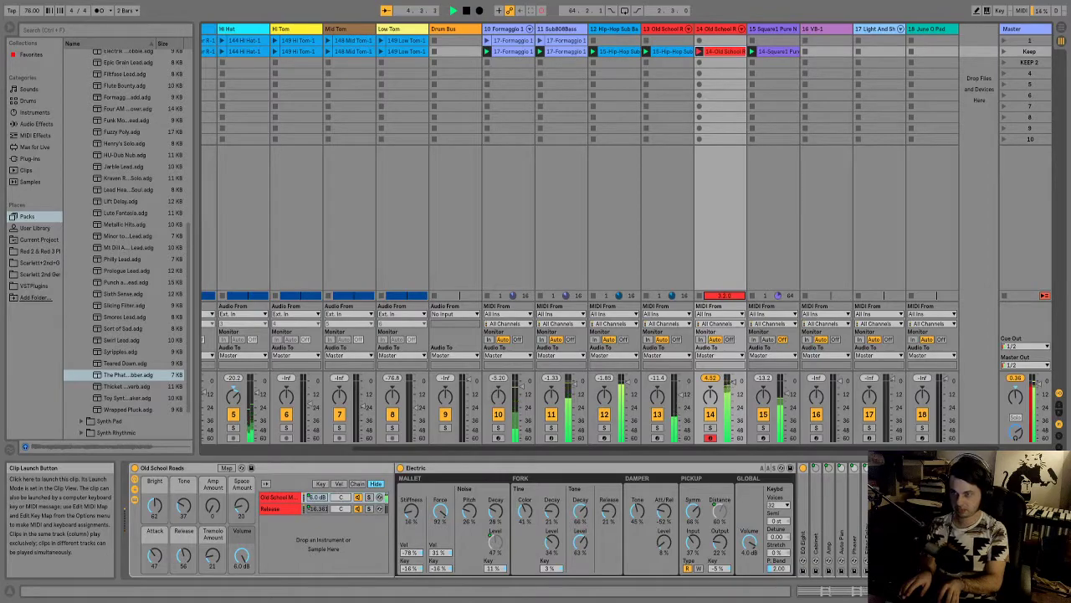
pyautogui.press('space')
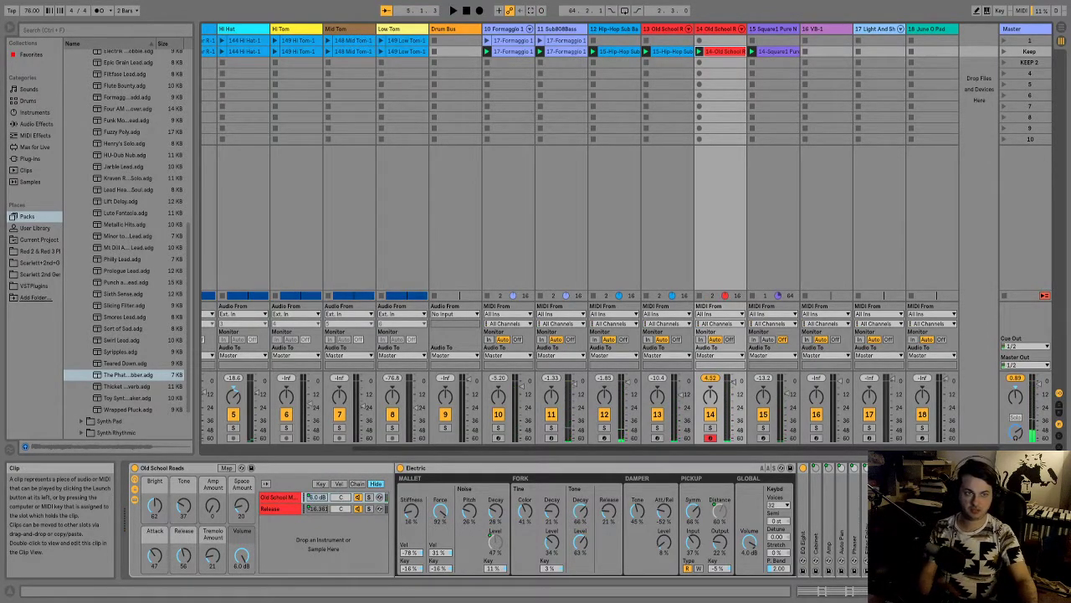
pyautogui.doubleClick(724, 51)
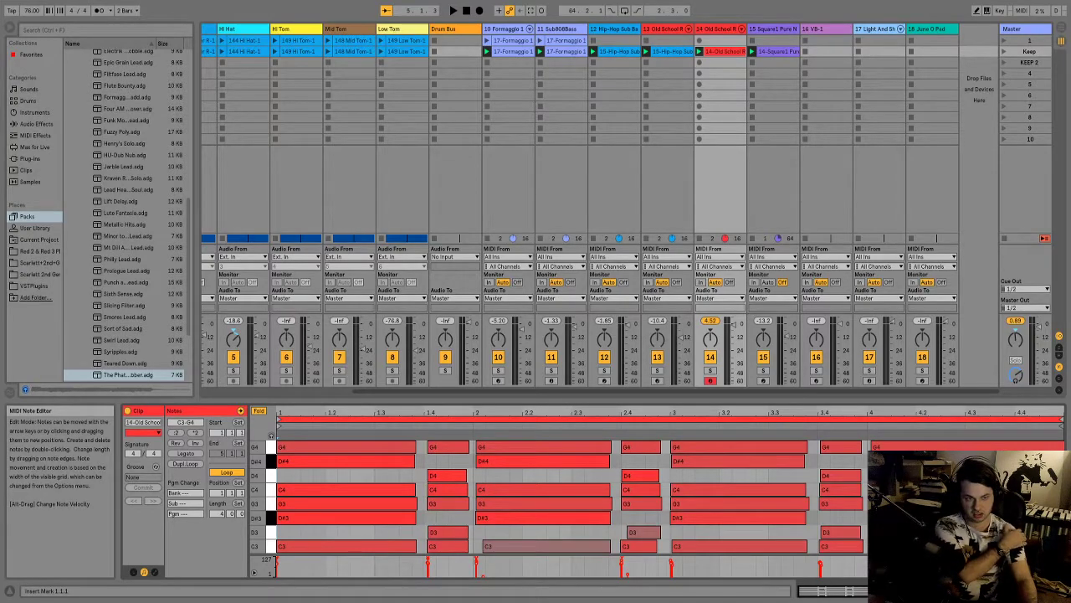
# - Set the velocity of the selected C3 to C4 notes at 4.1.1 to 127 and lower the track's volume slightly during playback
pyautogui.click(966, 545)
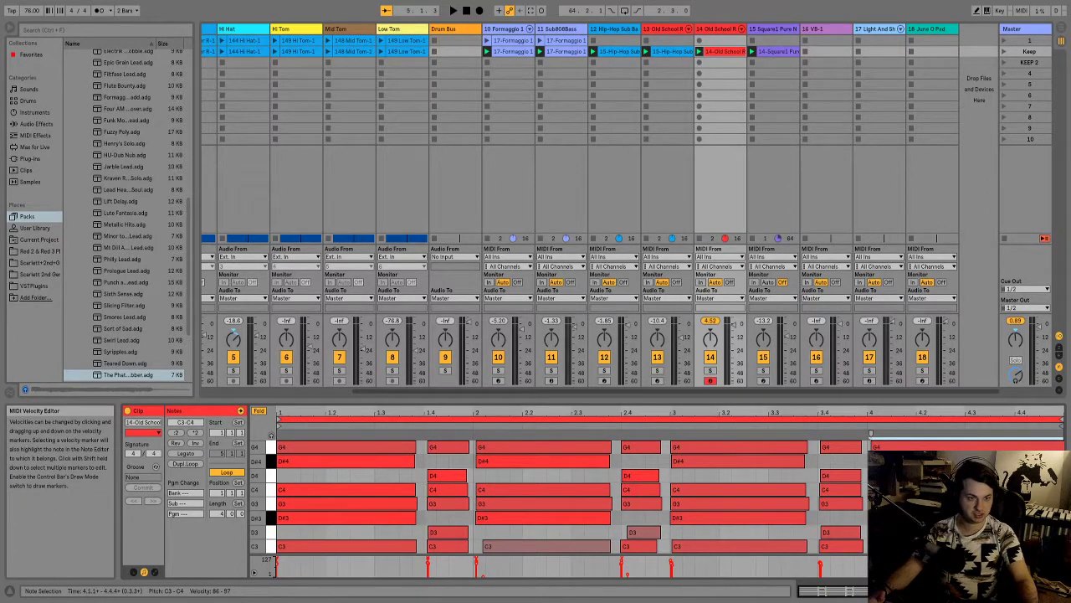
pyautogui.moveTo(867, 435); pyautogui.dragTo(867, 436)
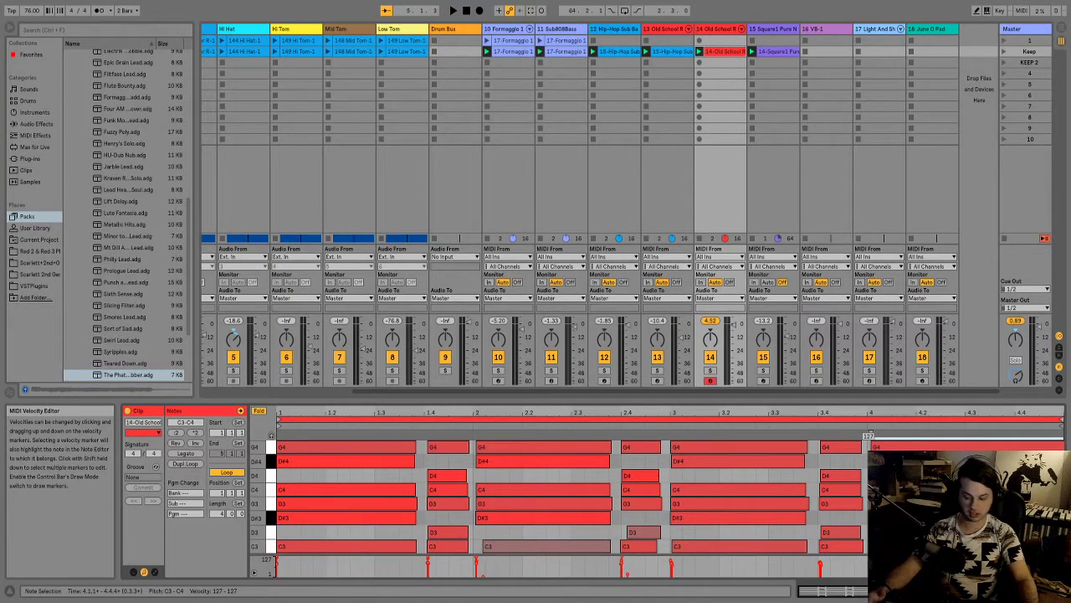
pyautogui.press('space')
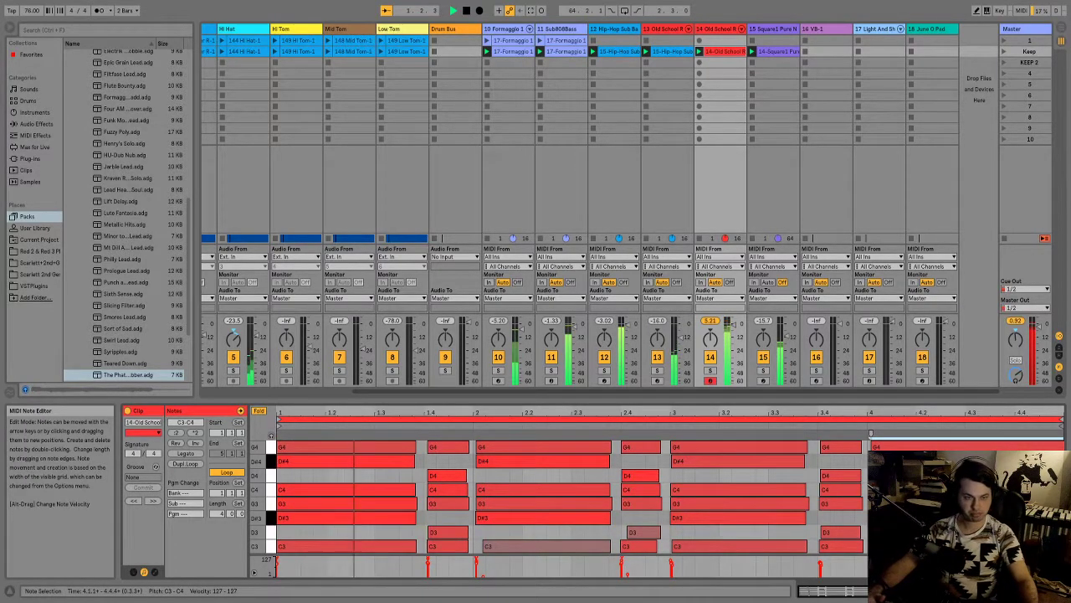
pyautogui.moveTo(728, 327); pyautogui.dragTo(730, 335)
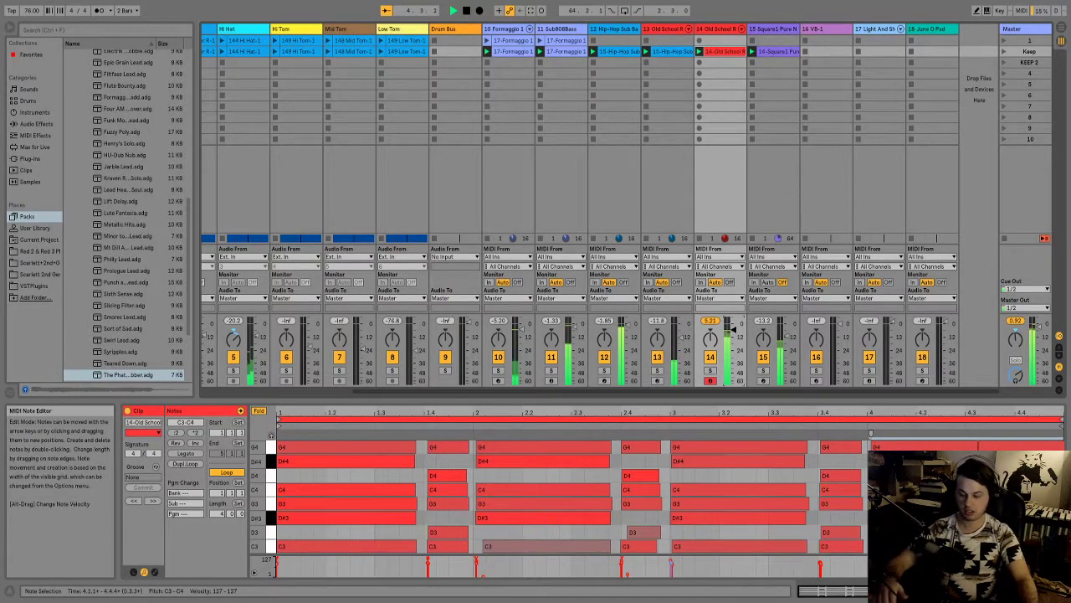
pyautogui.press('space')
# - Raise the velocity of the D3 note at 2.4.1 to 111 and of the C3 note at 2.1.1 to 97
pyautogui.moveTo(710, 568); pyautogui.dragTo(670, 558)
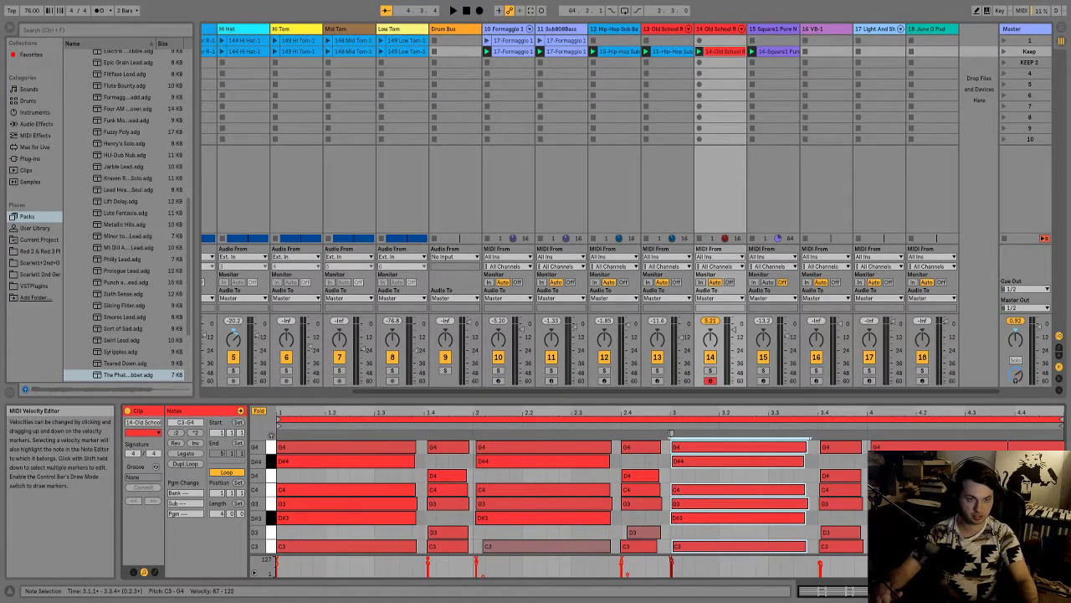
pyautogui.click(643, 533)
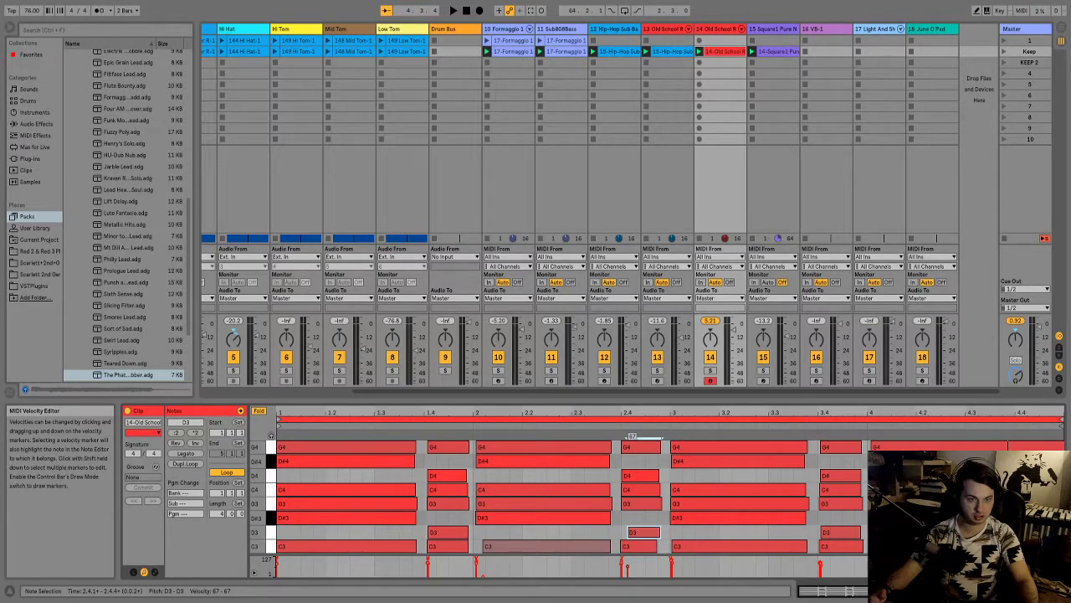
pyautogui.click(494, 545)
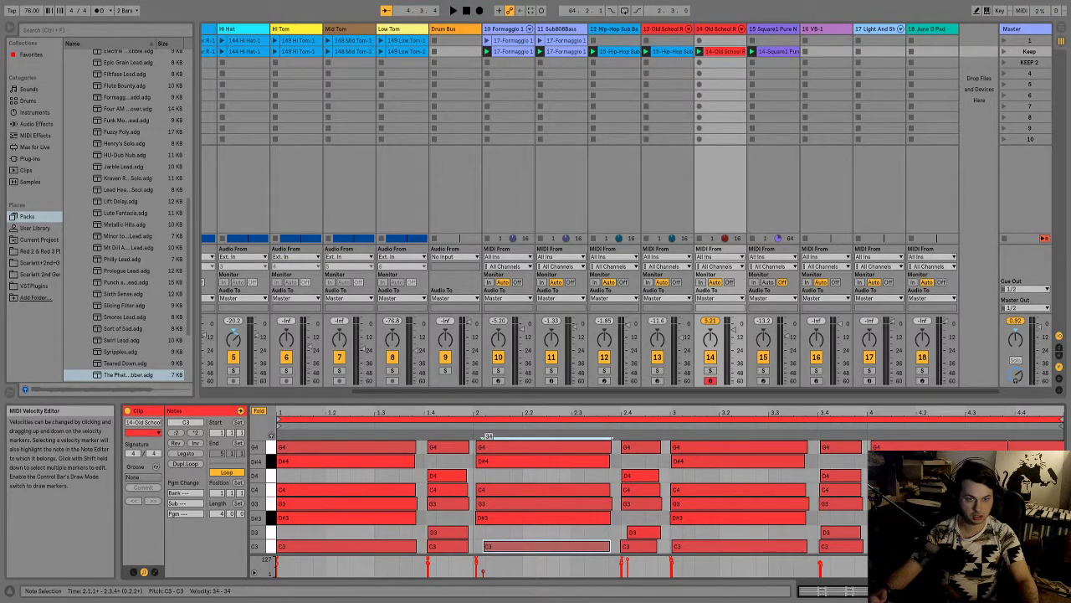
pyautogui.moveTo(483, 572); pyautogui.dragTo(482, 561)
# - Solo the keys track during playback and extend the start of the C3 note at 2.1.1 to line up with its chord
pyautogui.press('space')
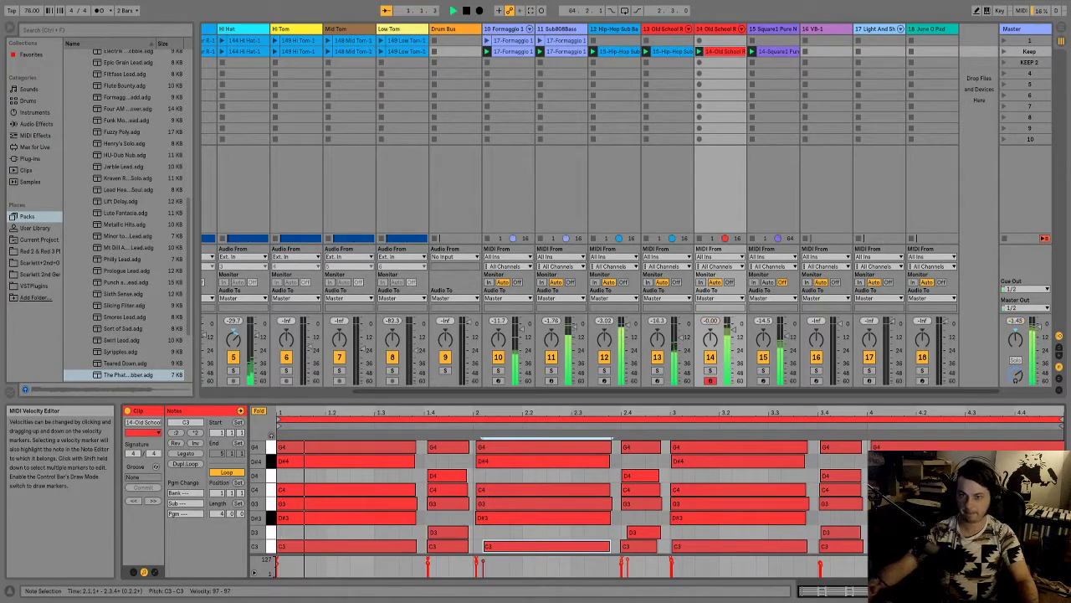
pyautogui.click(709, 370)
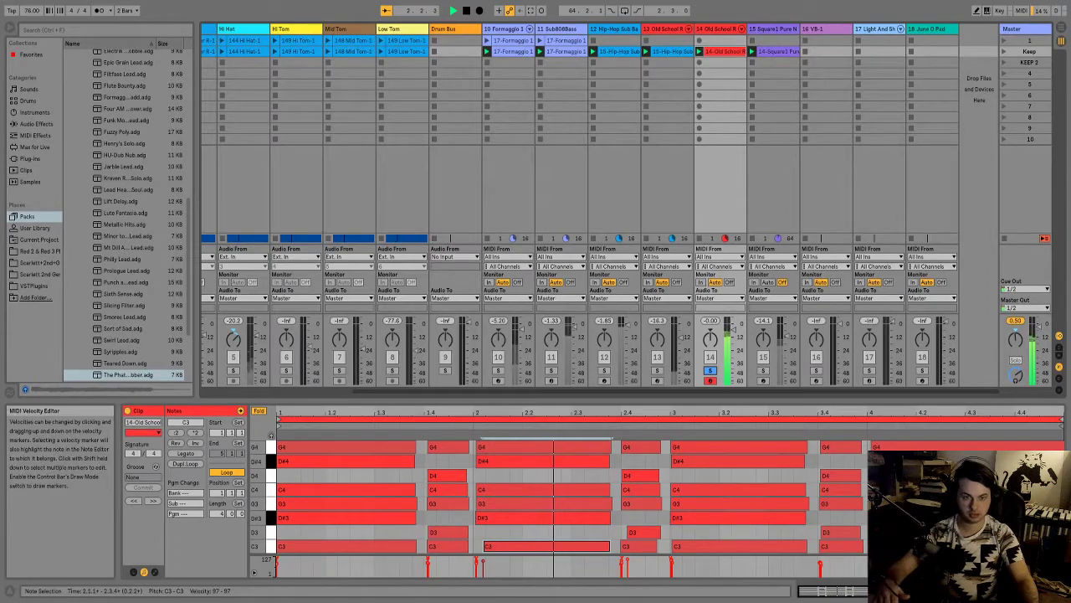
pyautogui.moveTo(483, 546); pyautogui.dragTo(474, 545)
pyautogui.press('space')
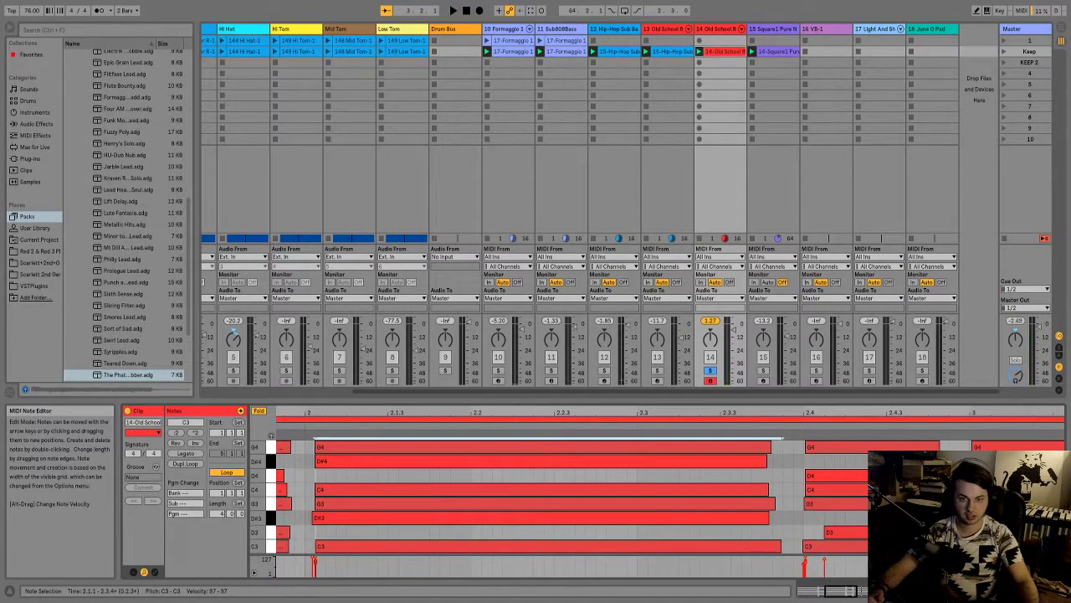
pyautogui.click(335, 546)
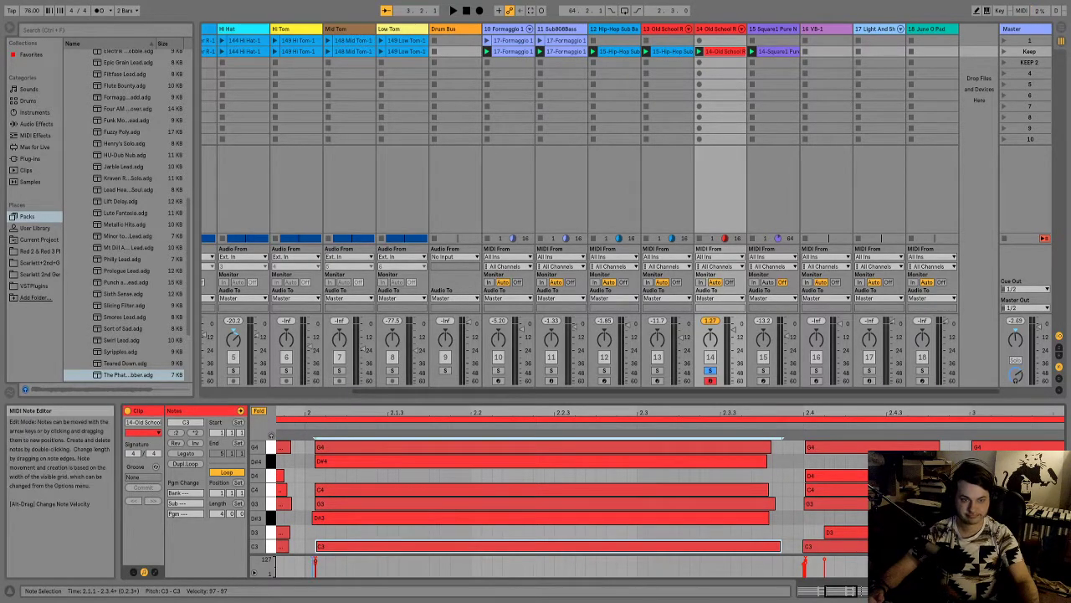
# - Move the D3 note at 2.4.1 to its chord's start and replay the clip in solo and with the full mix
pyautogui.moveTo(838, 532); pyautogui.dragTo(818, 531)
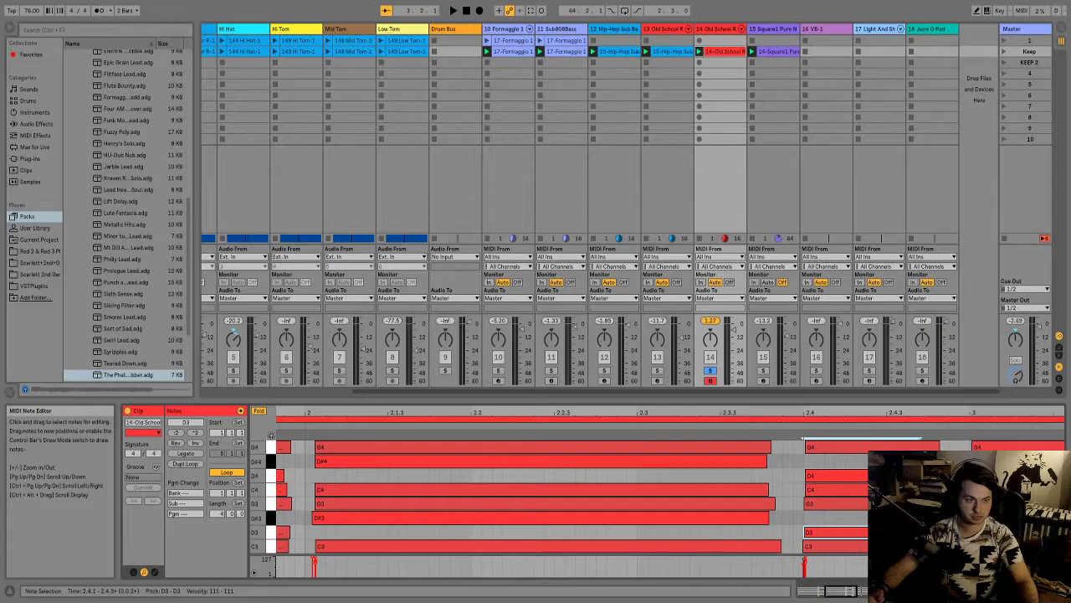
pyautogui.press('-')
pyautogui.press('-')
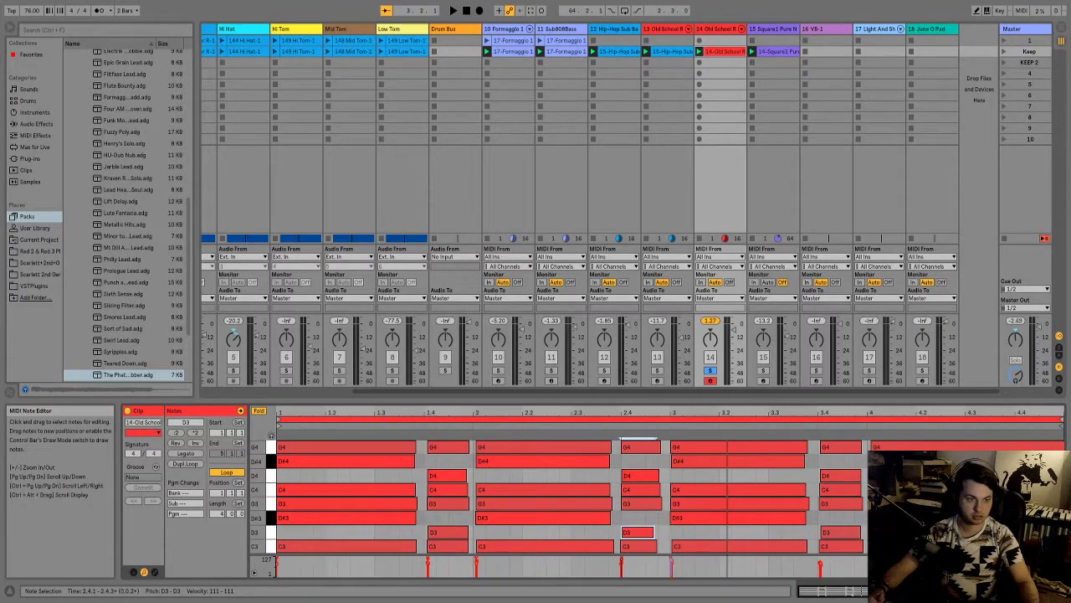
pyautogui.press('space')
pyautogui.press('space')
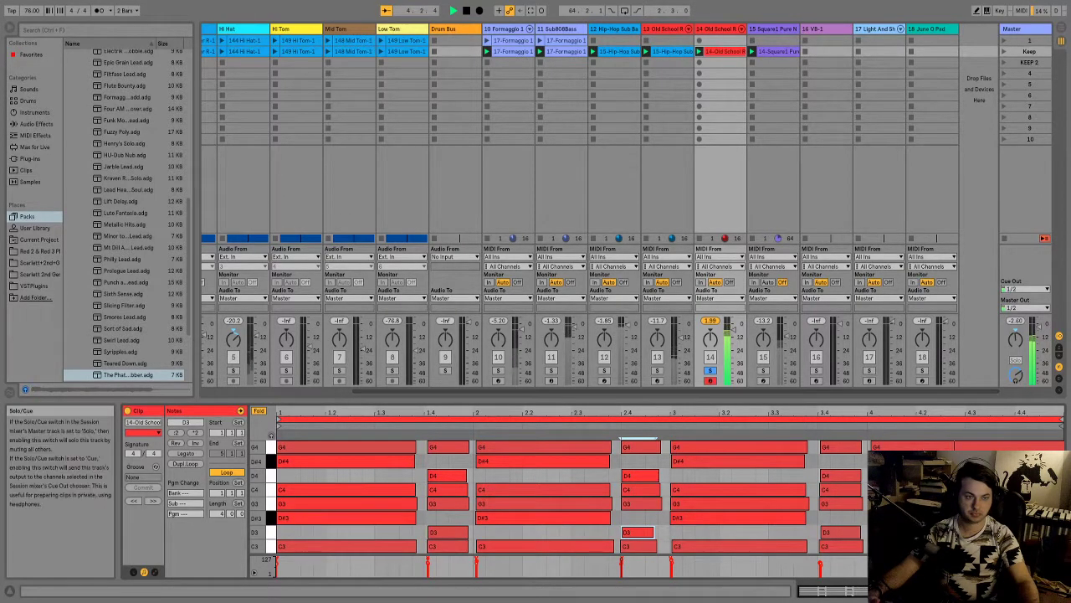
pyautogui.click(710, 370)
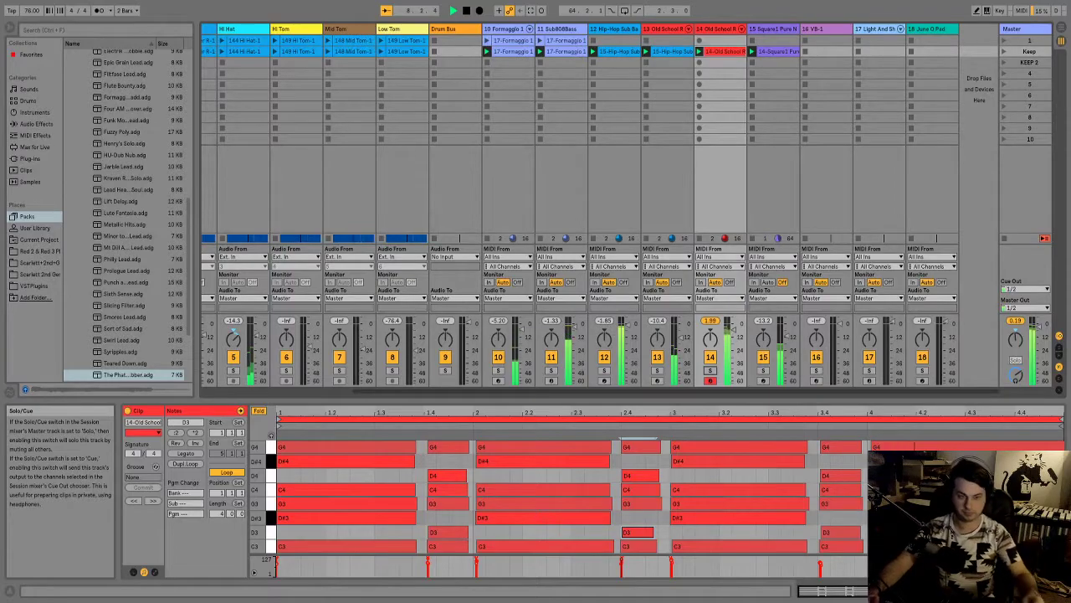
pyautogui.press('space')
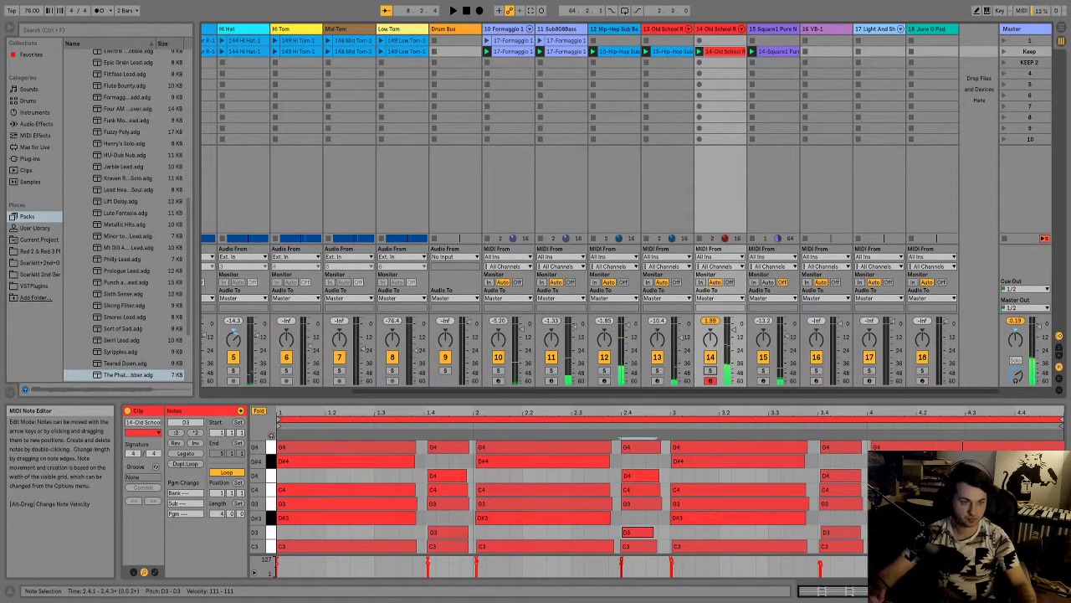
# - Raise the velocities of the 3.4.1 chord, bringing the selected C3 to D4 notes to 110–115 and D3 to 105, and replay the mix
pyautogui.click(962, 517)
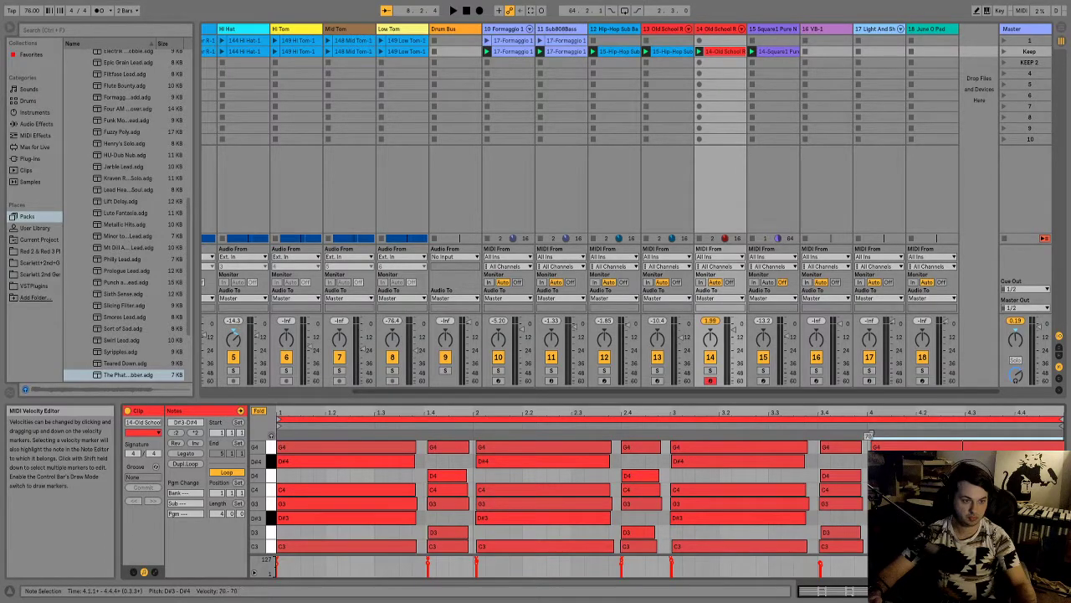
pyautogui.click(818, 435)
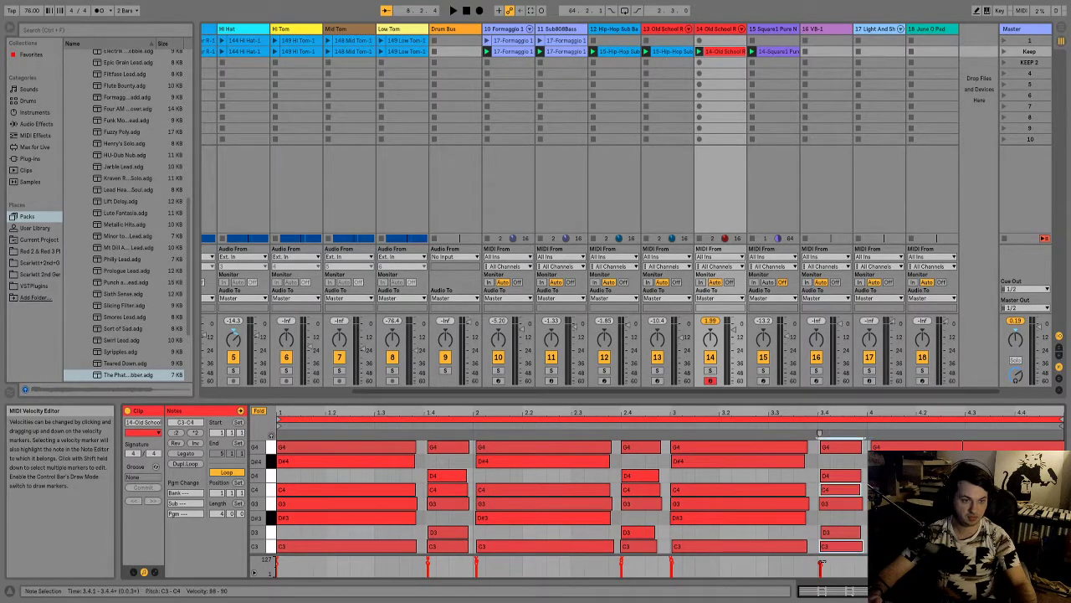
pyautogui.moveTo(820, 563); pyautogui.dragTo(820, 560)
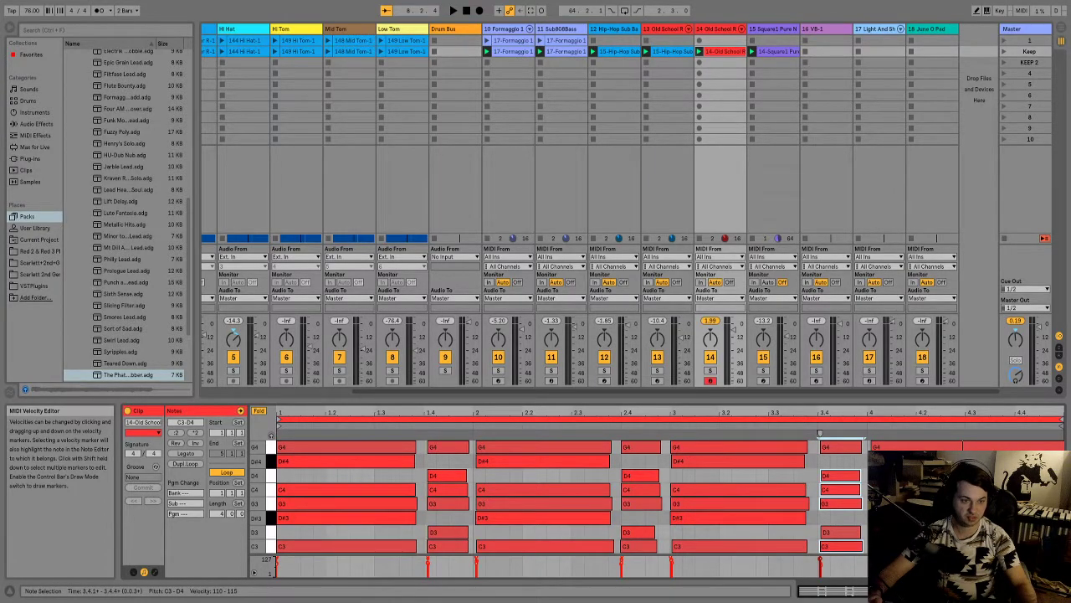
pyautogui.click(821, 561)
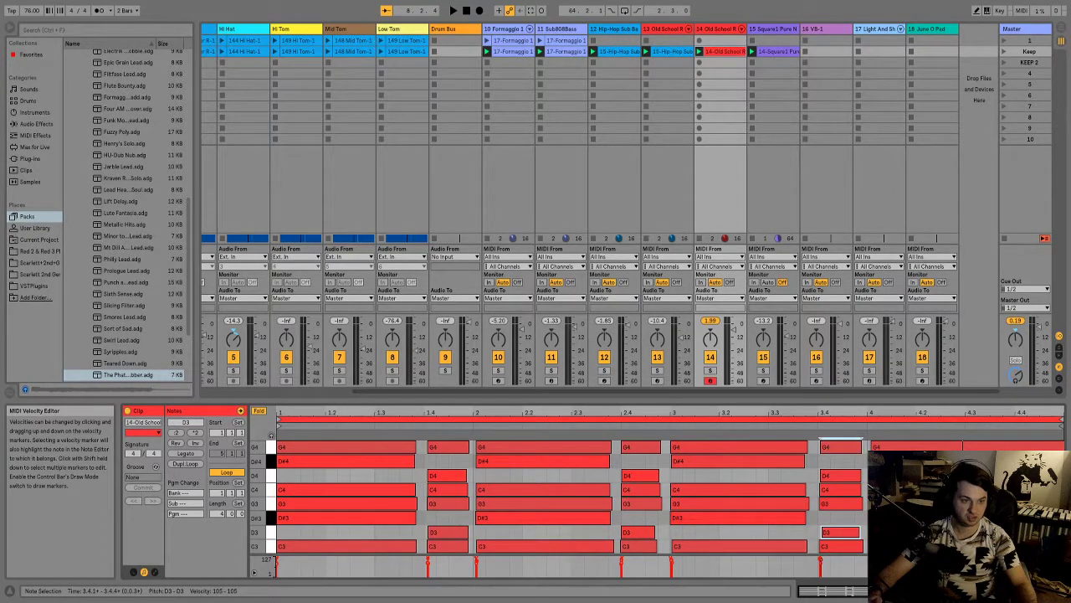
pyautogui.press('space')
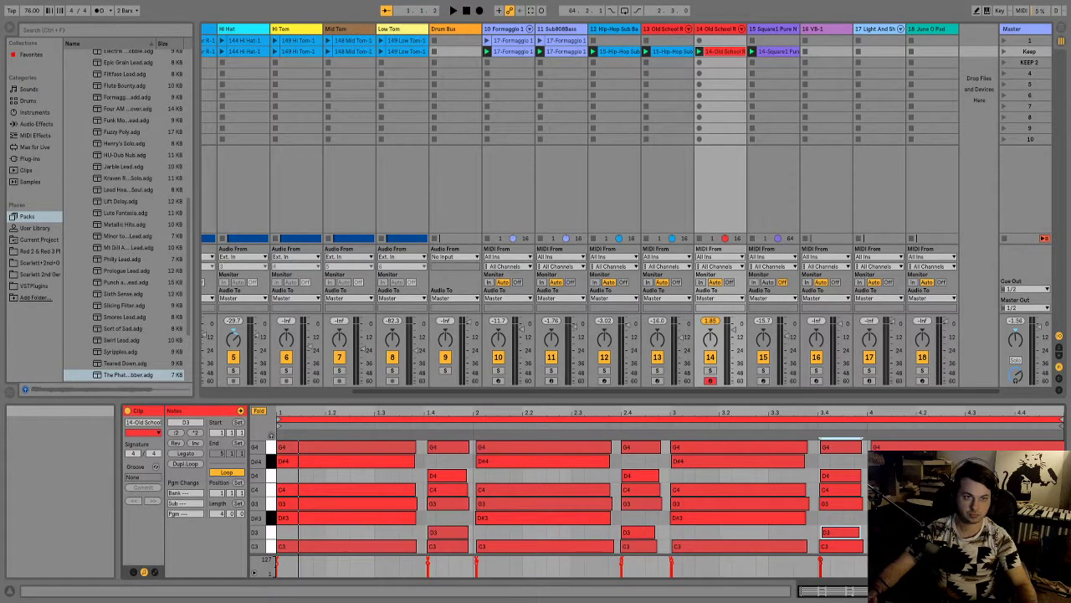
pyautogui.press('space')
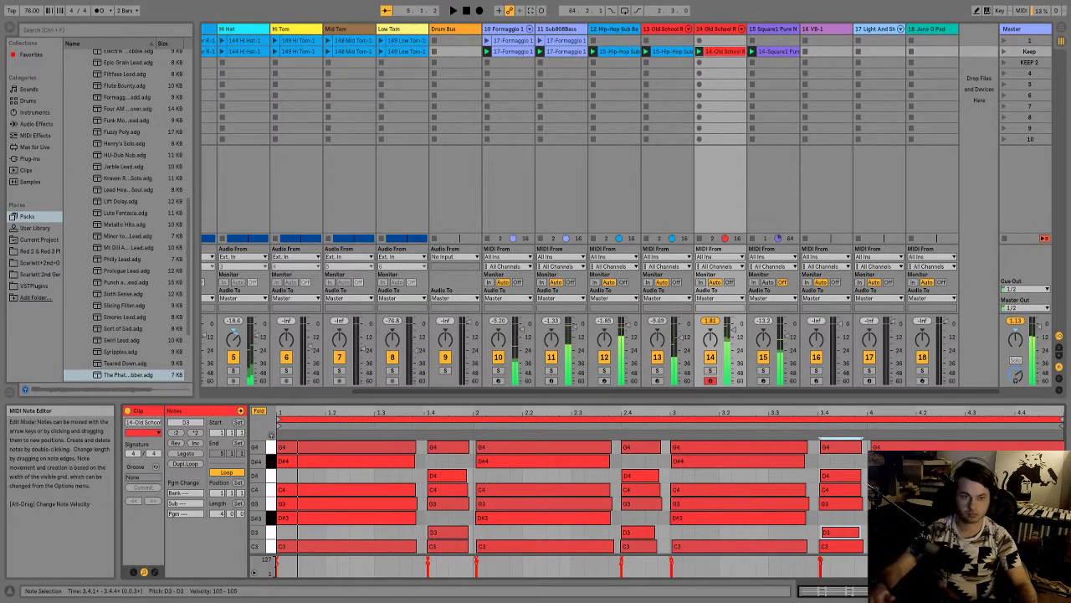
# - Replay the full mix to check the chords at 1.4.1 and 2.4.1
pyautogui.click(645, 565)
pyautogui.moveTo(645, 565); pyautogui.dragTo(634, 565)
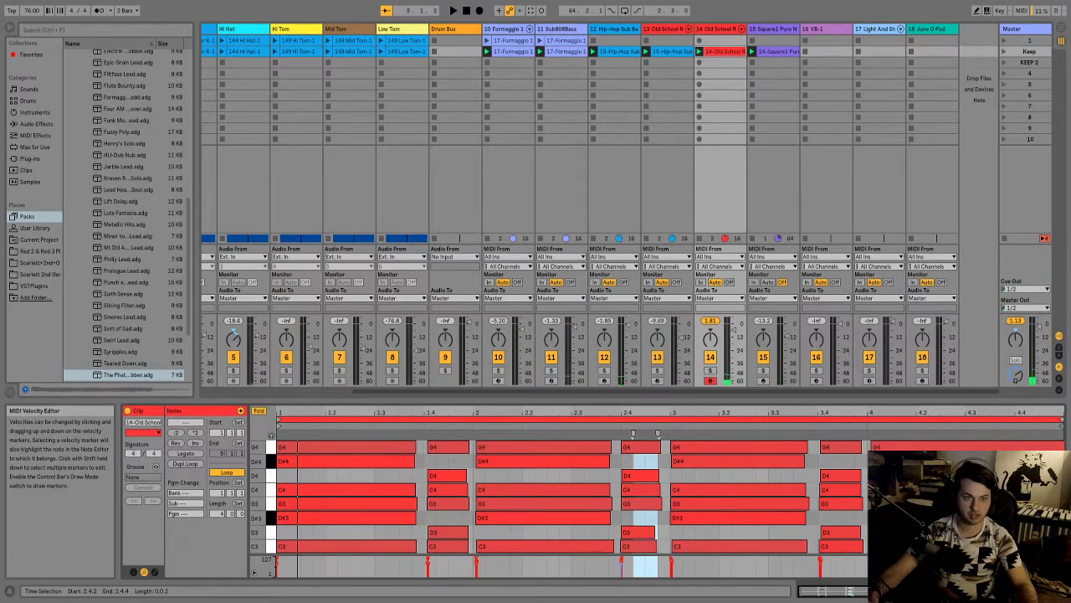
pyautogui.press('space')
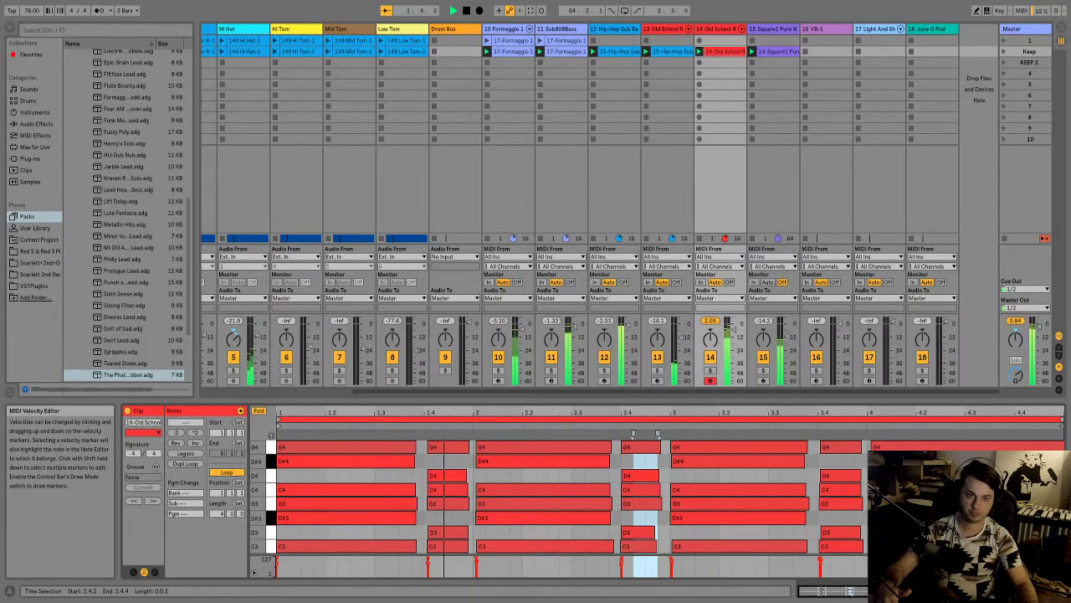
pyautogui.moveTo(452, 560); pyautogui.dragTo(429, 556)
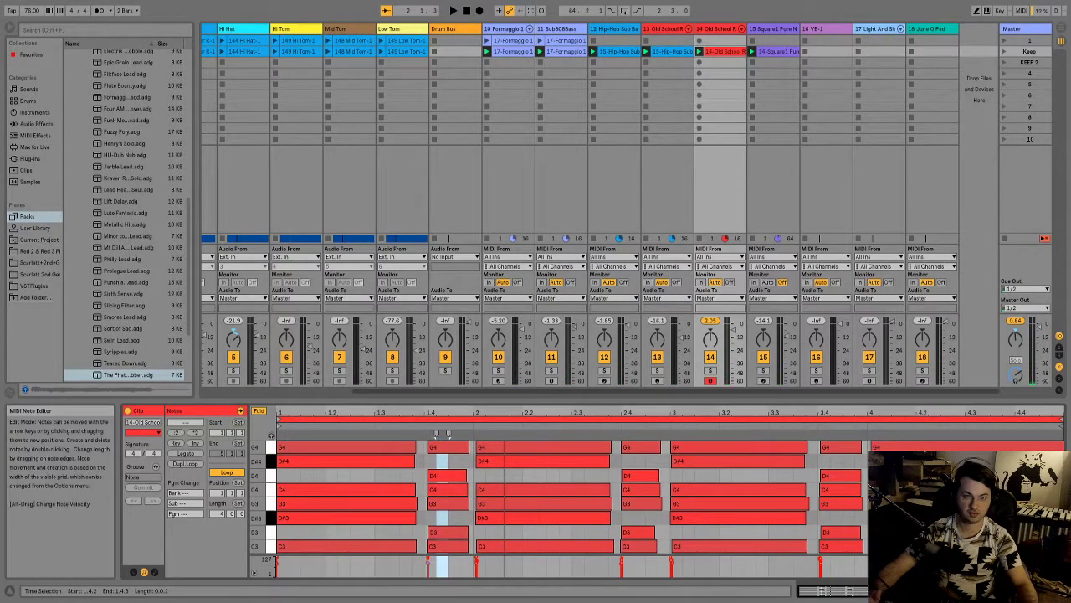
# - Select and copy all C3 to G4 notes of the chord at 1.4.1
pyautogui.click(447, 447)
pyautogui.click(447, 476)
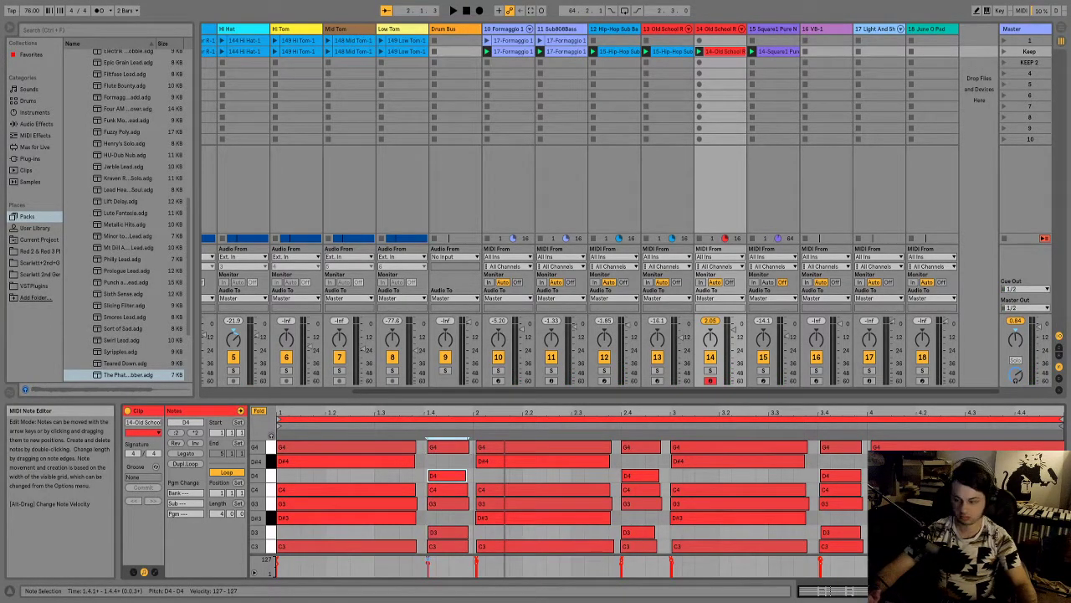
pyautogui.keyDown('shift'); pyautogui.click(447, 447); pyautogui.keyUp('shift')
pyautogui.keyDown('shift'); pyautogui.click(447, 503); pyautogui.keyUp('shift')
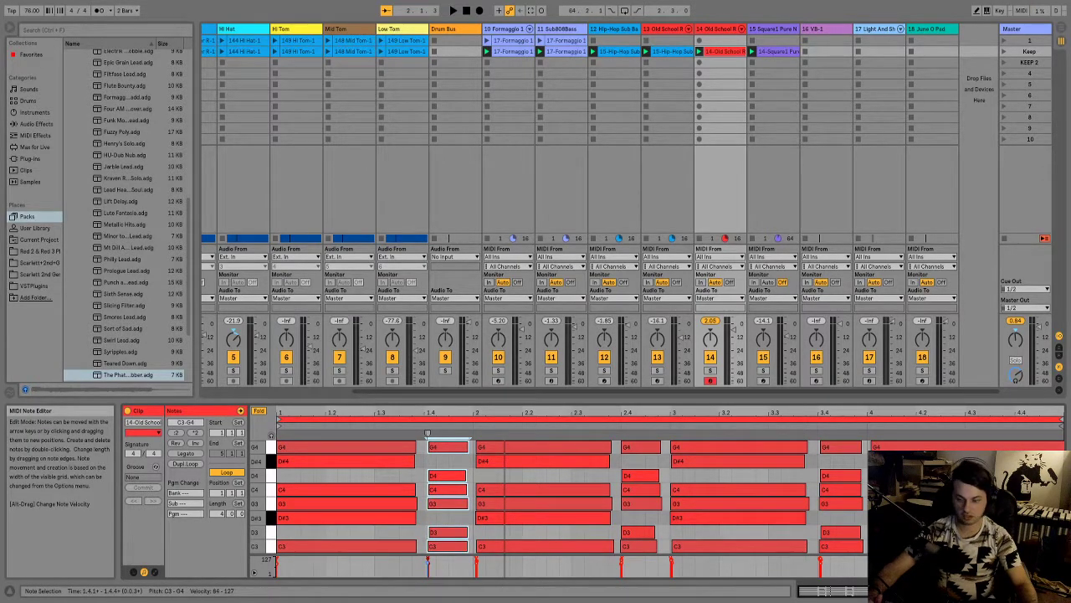
pyautogui.click(640, 446)
pyautogui.hotkey('ctrl', 'v')
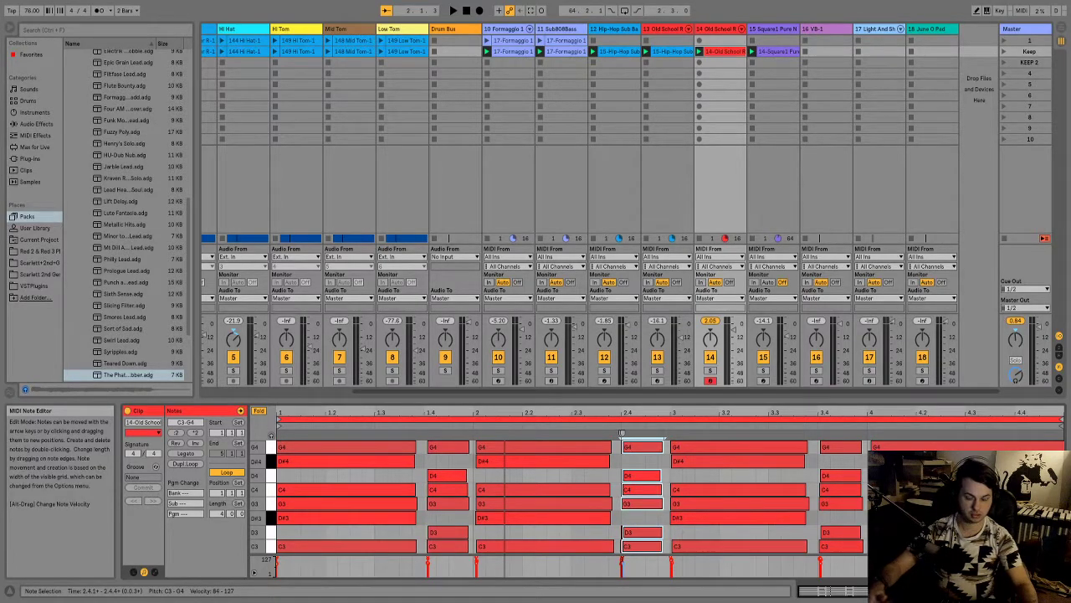
pyautogui.hotkey('ctrl', 'z')
# - Delete the six chord notes at 2.4.1 and paste the copied 1.4.1 chord in their place
pyautogui.keyDown('shift'); pyautogui.click(638, 545); pyautogui.keyUp('shift')
pyautogui.keyDown('shift'); pyautogui.click(638, 531); pyautogui.keyUp('shift')
pyautogui.keyDown('shift'); pyautogui.click(641, 503); pyautogui.keyUp('shift')
pyautogui.keyDown('shift'); pyautogui.click(640, 475); pyautogui.keyUp('shift')
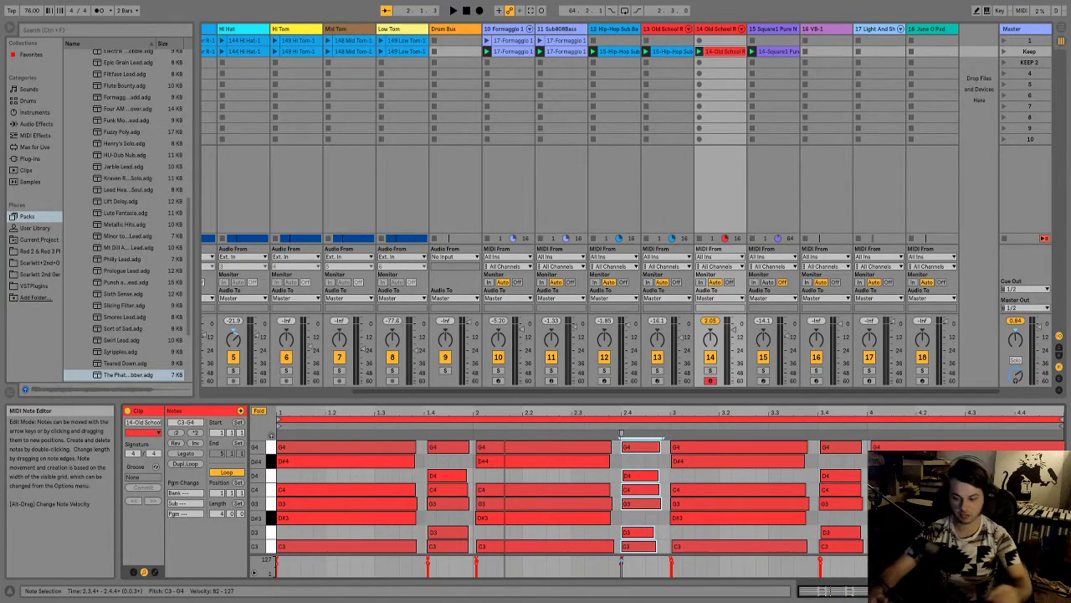
pyautogui.press('Delete')
pyautogui.hotkey('ctrl', 'v')
# - Replace the chord at 3.4.1 with the copied 1.4.1 chord and replay the full mix
pyautogui.click(837, 446)
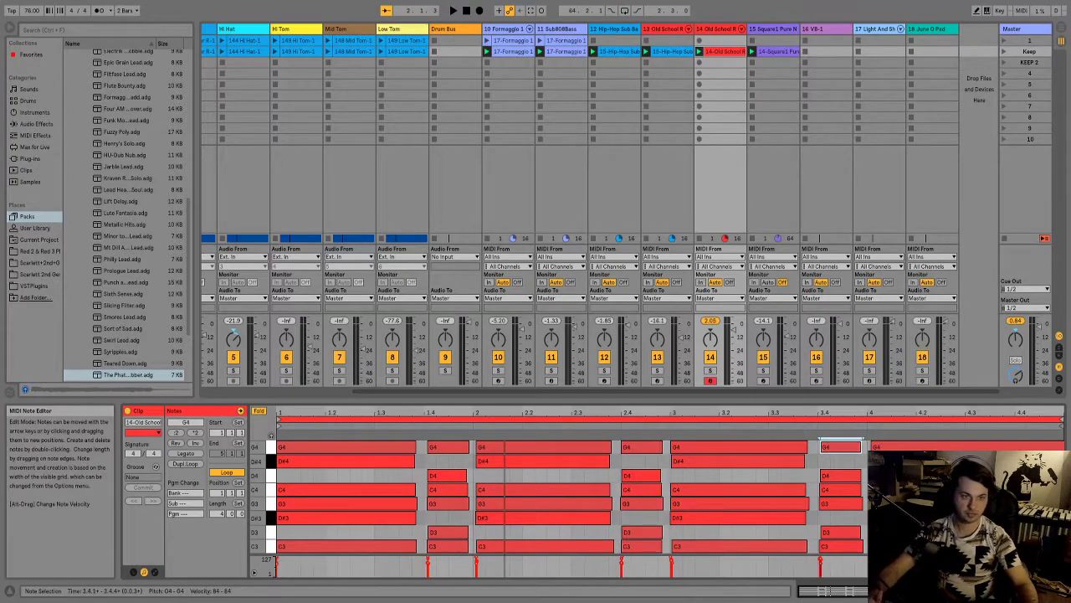
pyautogui.keyDown('shift'); pyautogui.click(840, 475); pyautogui.keyUp('shift')
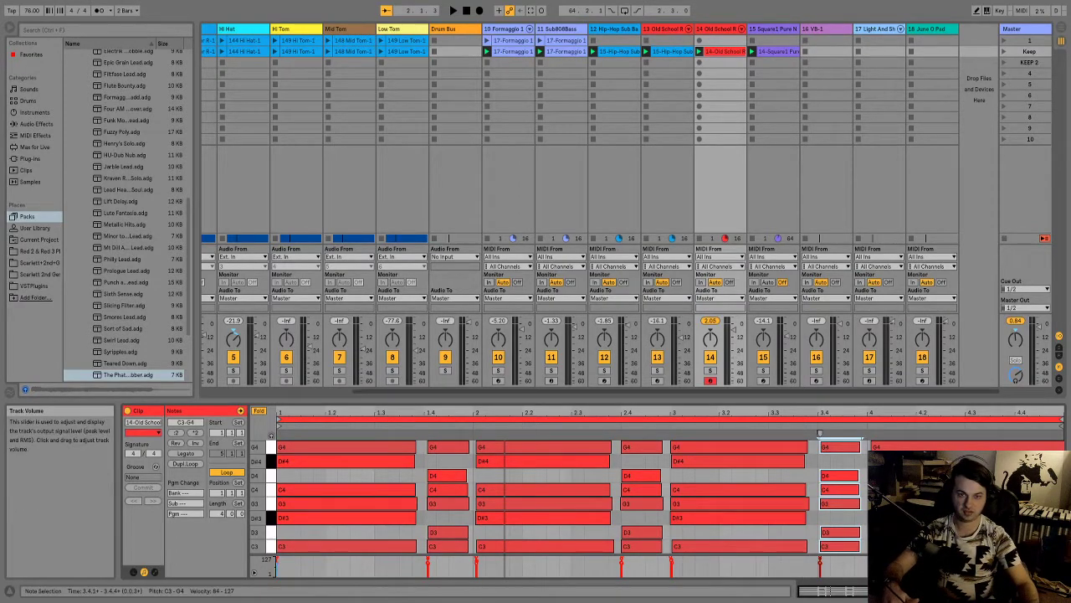
pyautogui.press('space')
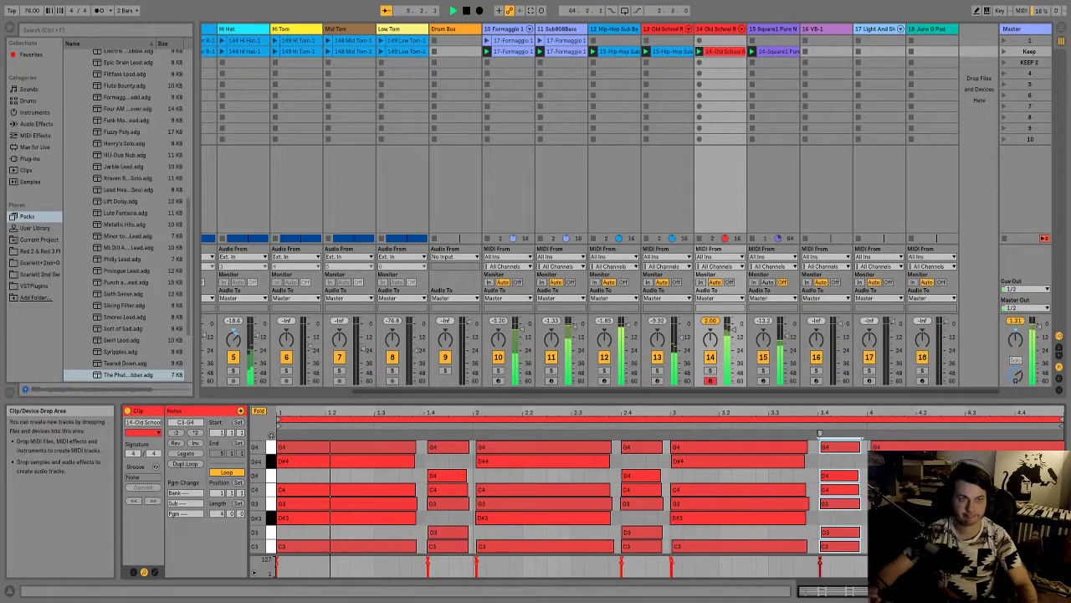
# - Show the Old School Roads devices and raise the volumes of the Square1 Pure and Formaggio tracks during playback
pyautogui.doubleClick(719, 29)
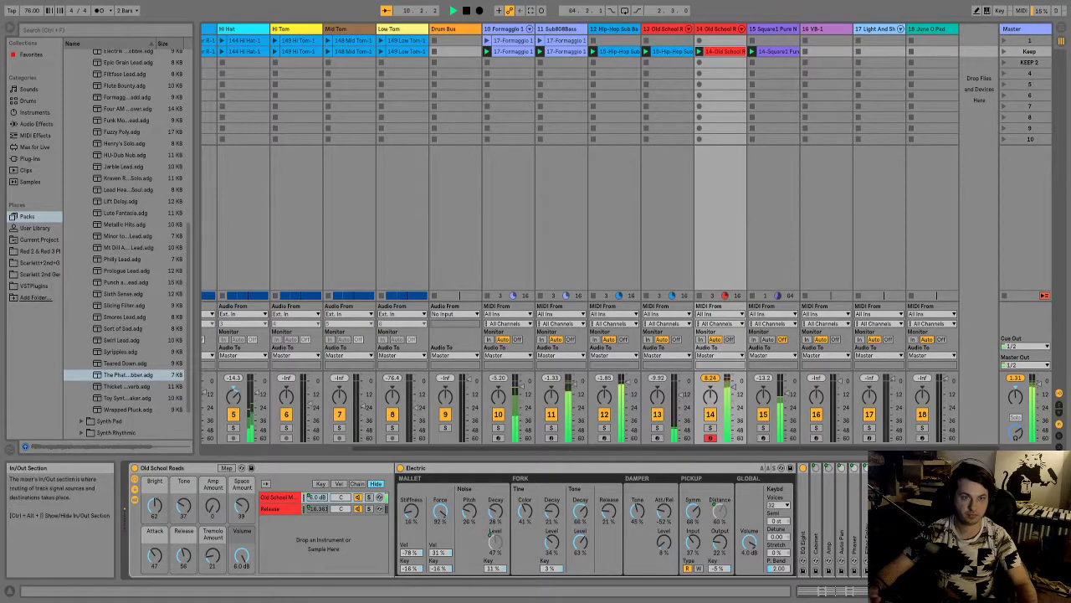
pyautogui.moveTo(784, 395); pyautogui.dragTo(785, 388)
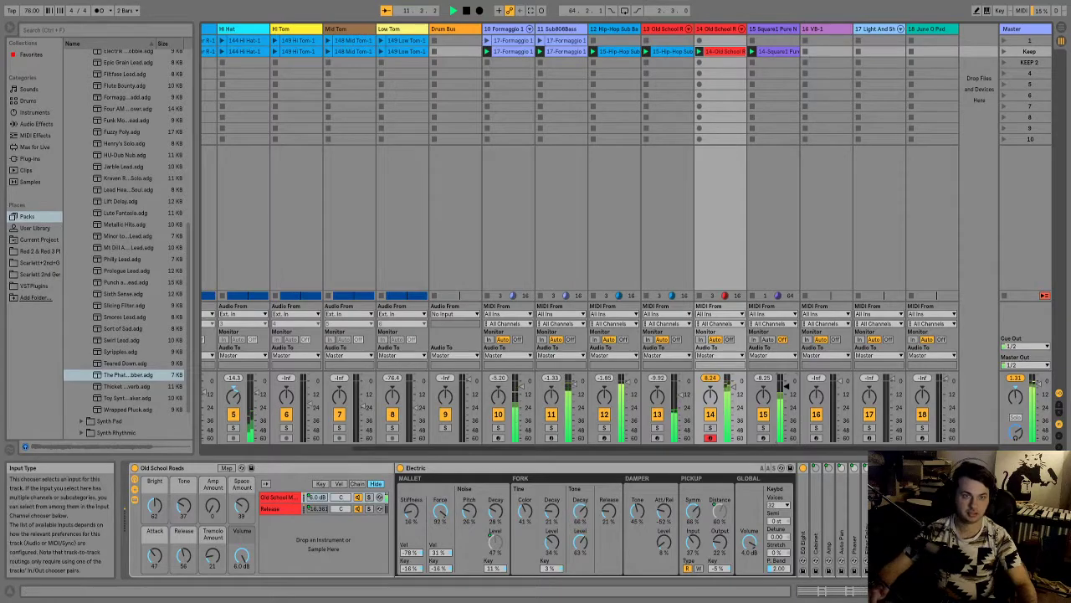
pyautogui.moveTo(521, 385); pyautogui.dragTo(521, 378)
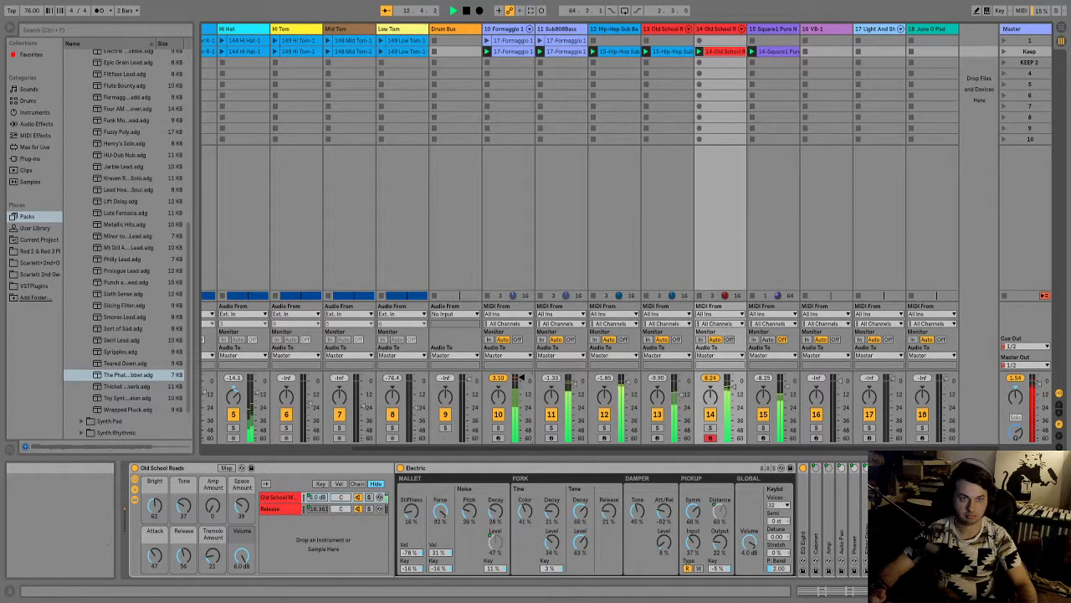
# - Raise the compressor's output gain on the Formaggio drum kit track and lower the track volume to about -1 dB
pyautogui.click(504, 28)
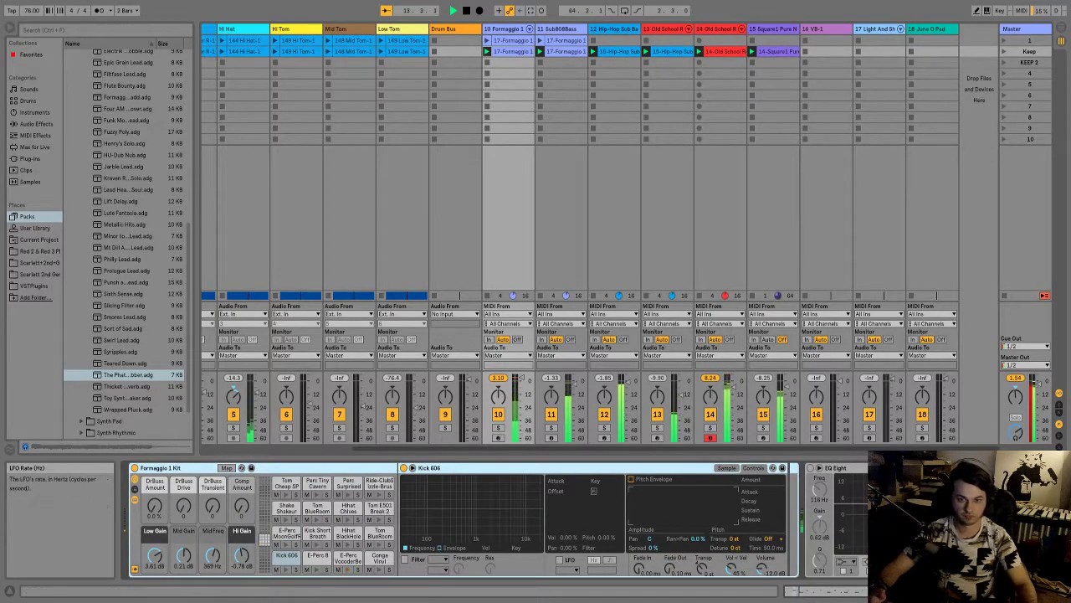
pyautogui.click(920, 591)
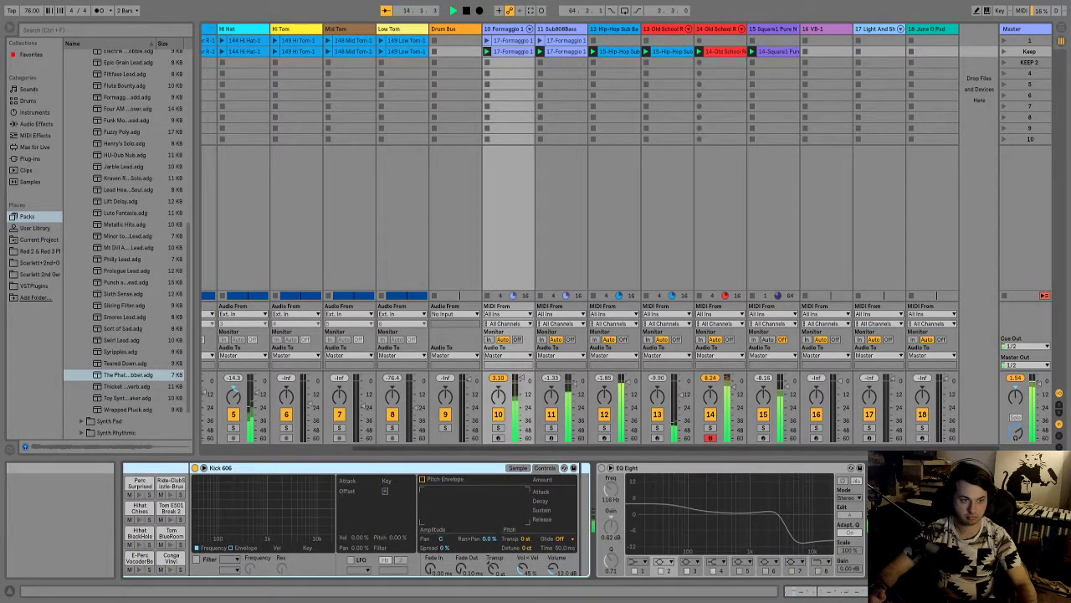
pyautogui.click(1004, 519)
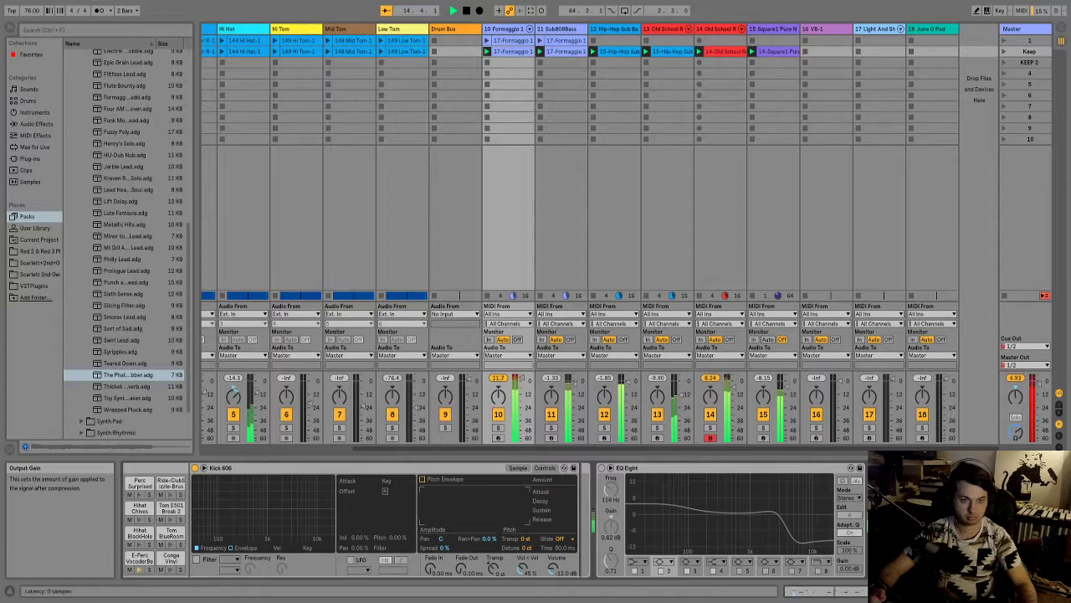
pyautogui.moveTo(520, 377); pyautogui.dragTo(520, 387)
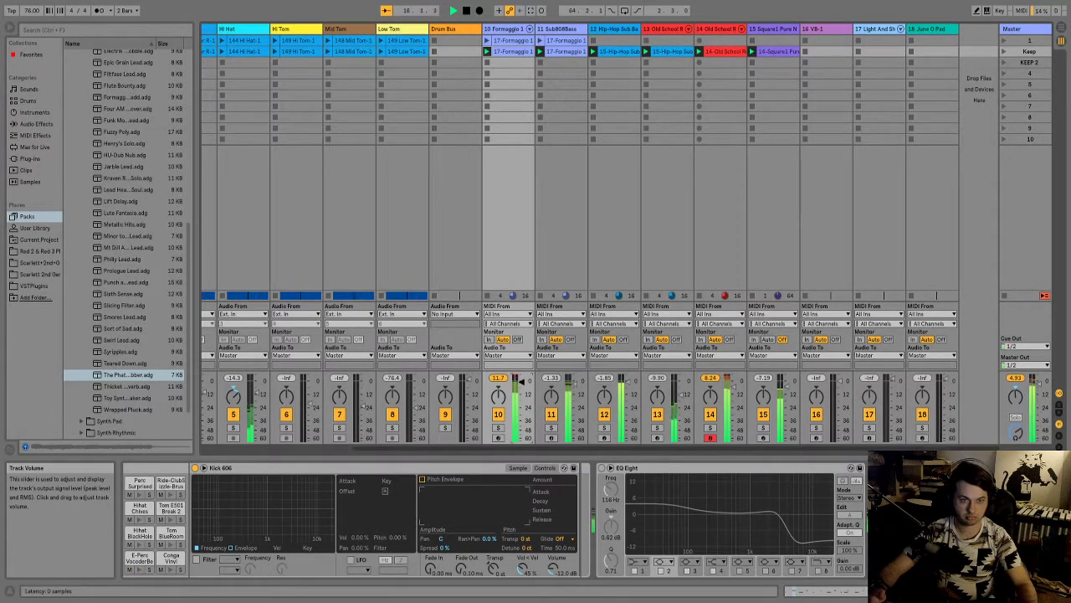
# - With the Formaggio track soloed, compare the E-Perc 8 pad with and without its pitch envelope and turn off its filter
pyautogui.hscroll(-4, 234, 393)
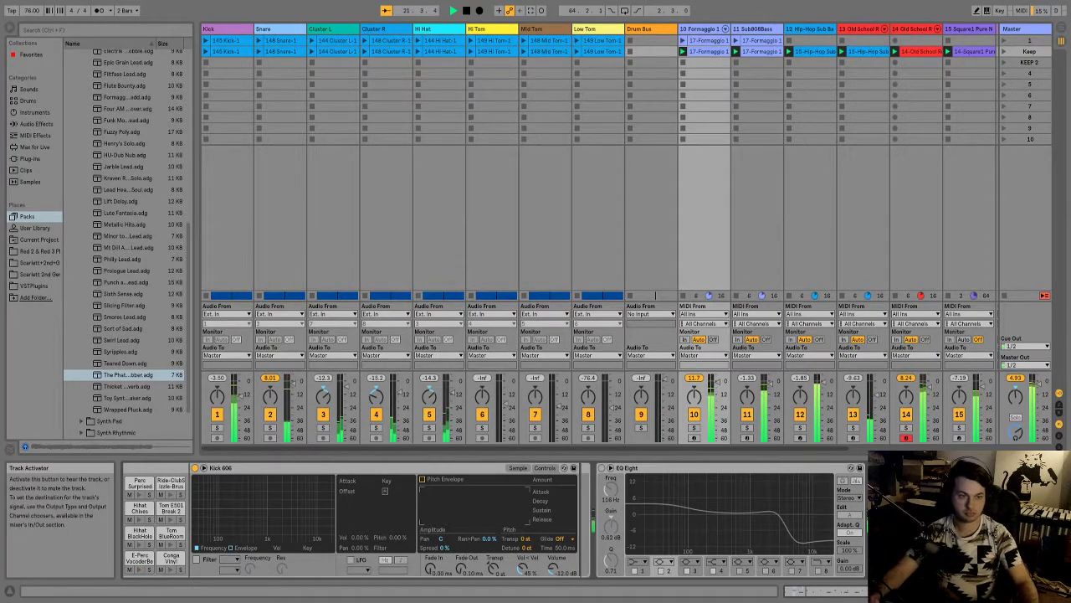
pyautogui.hscroll(-3, 494, 518)
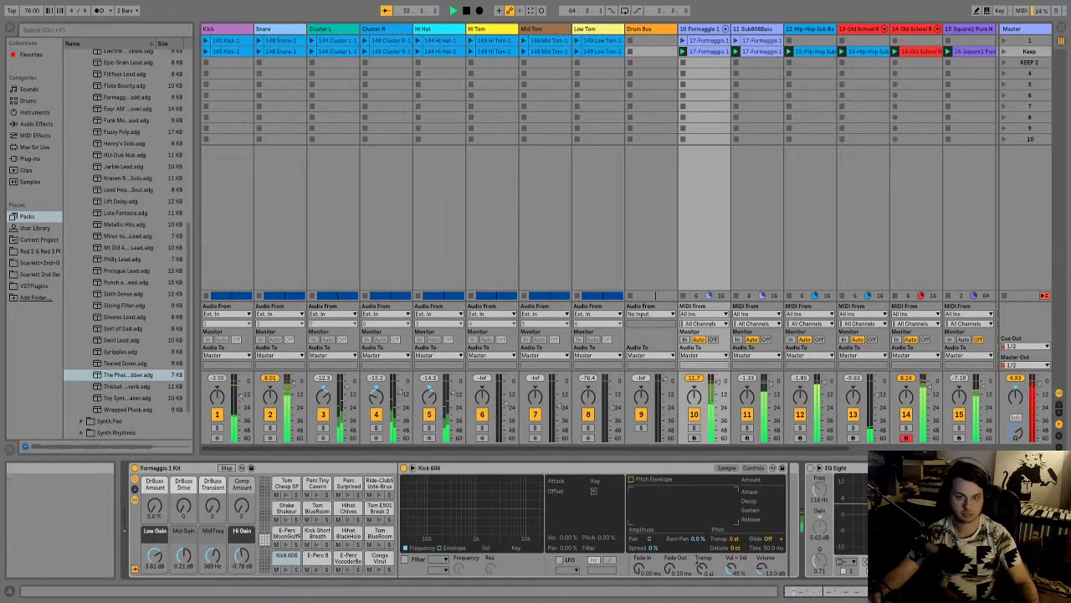
pyautogui.click(317, 556)
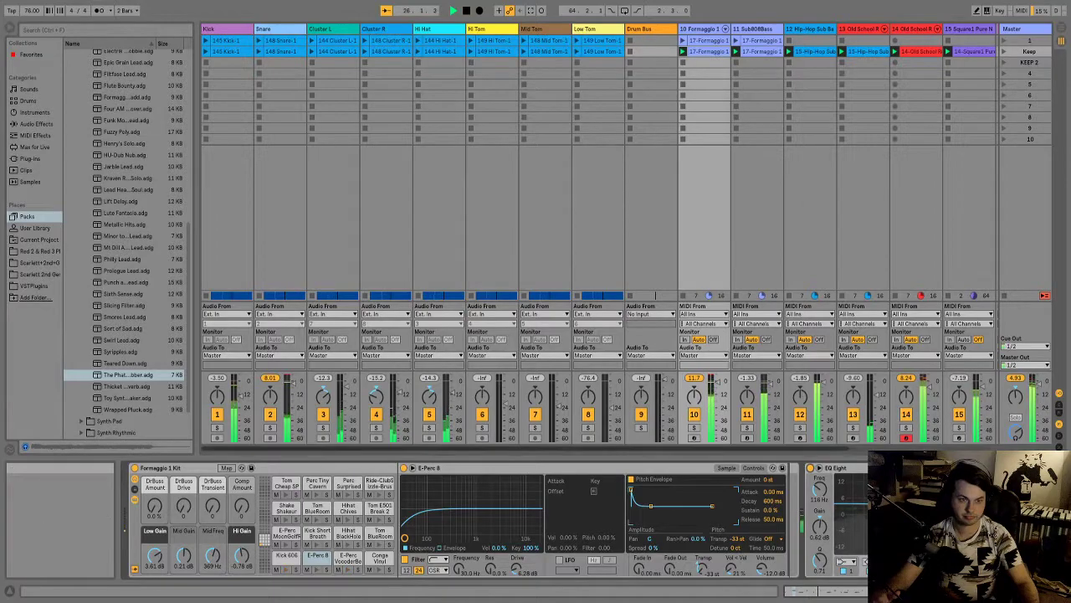
pyautogui.click(694, 427)
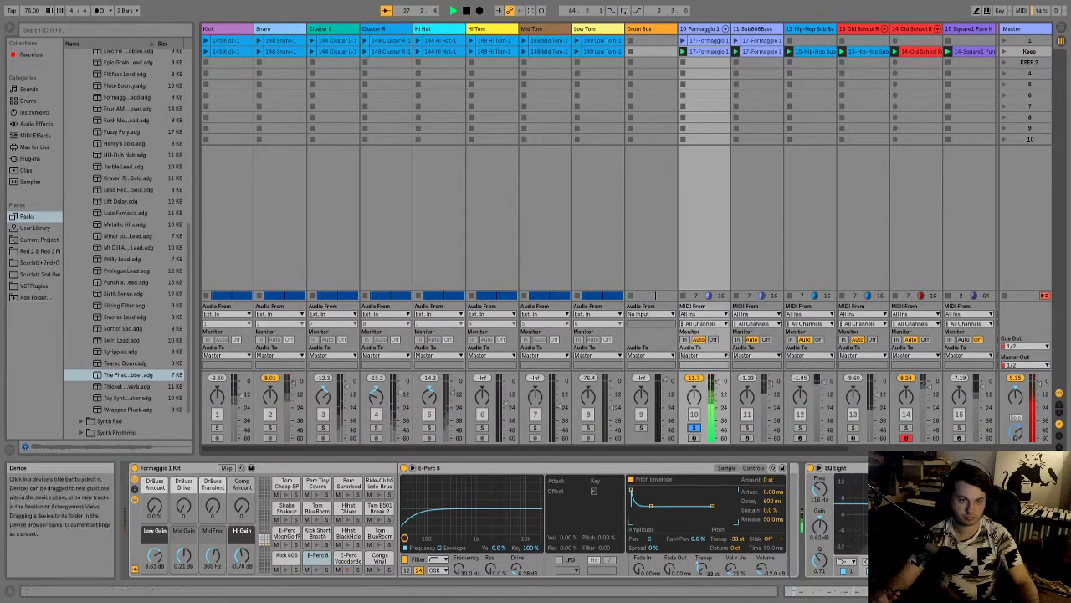
pyautogui.click(632, 479)
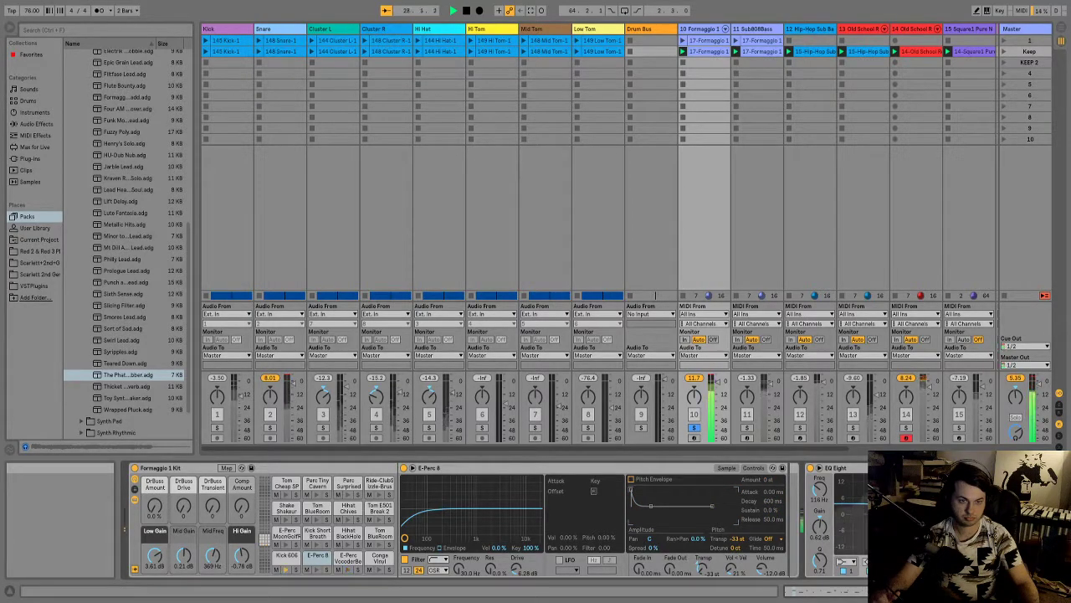
pyautogui.click(632, 479)
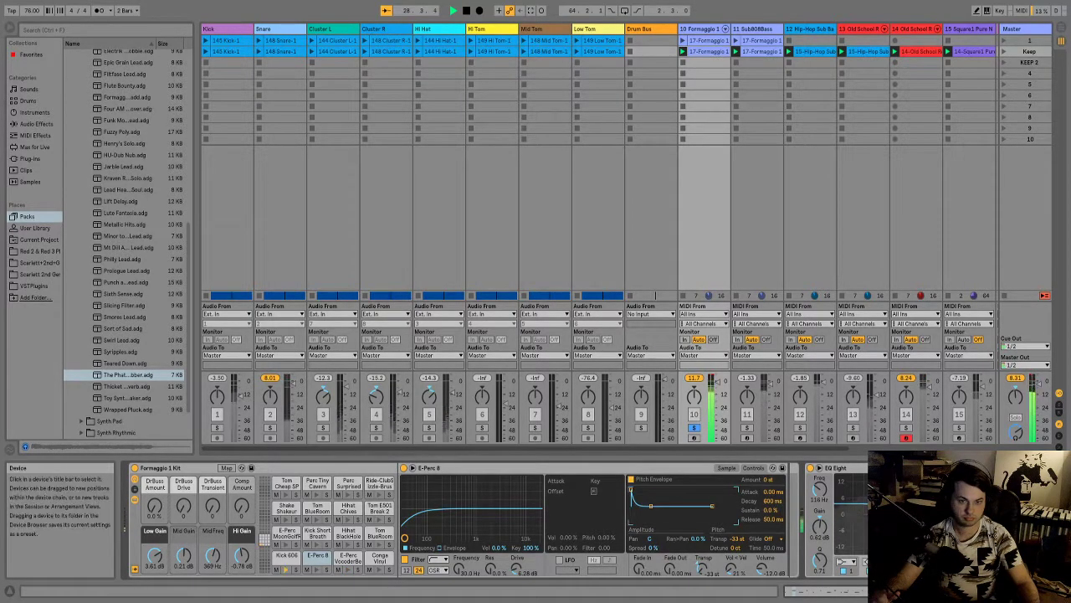
pyautogui.click(405, 559)
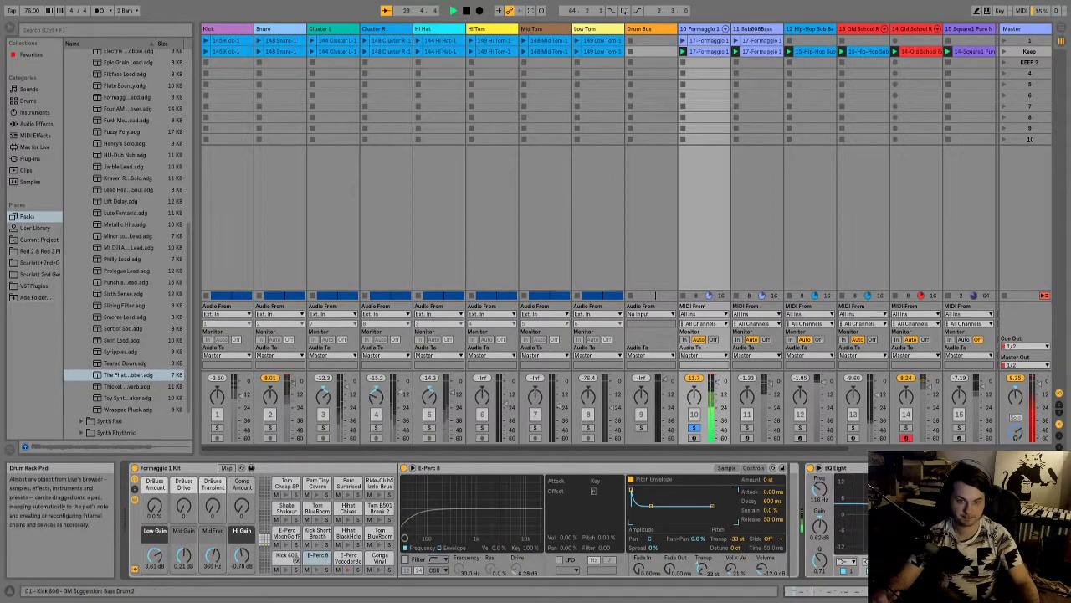
# - Turn on warping for the Kick 606 sample, unsolo the Formaggio track and replay the full mix
pyautogui.click(287, 557)
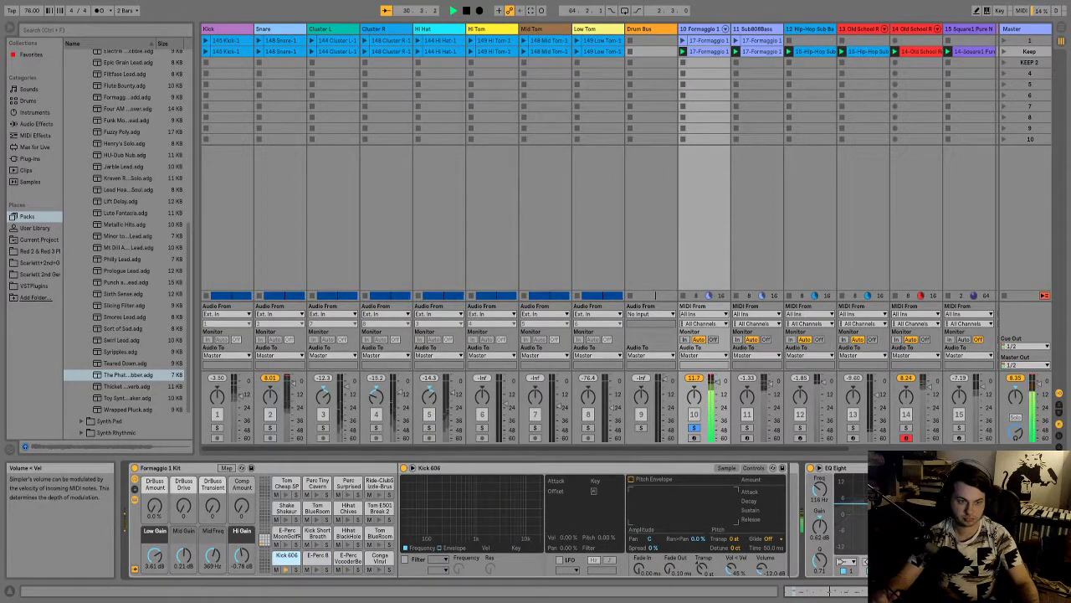
pyautogui.click(727, 467)
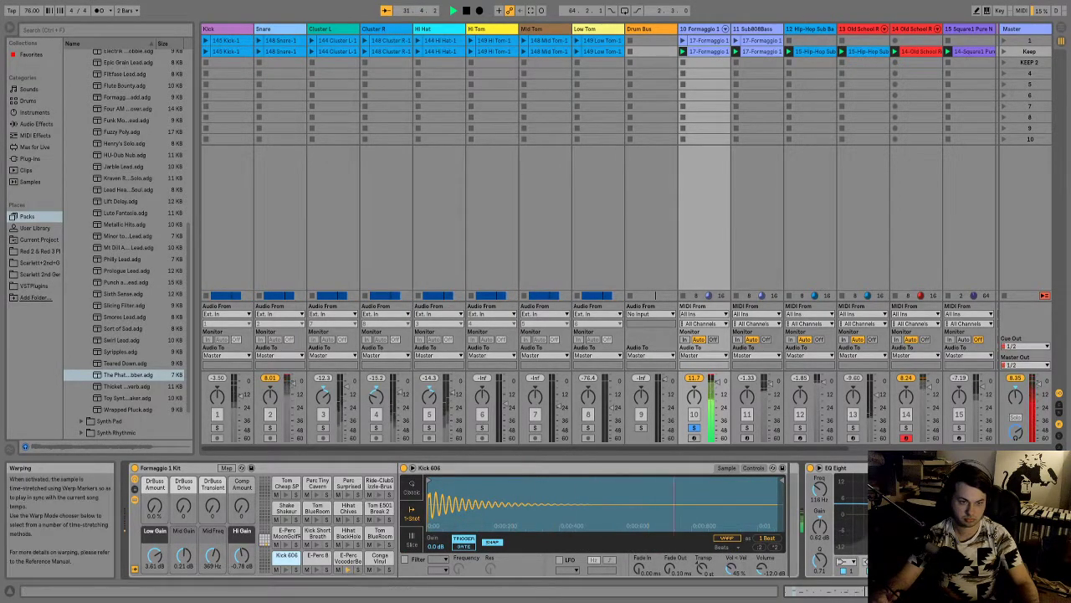
pyautogui.click(727, 537)
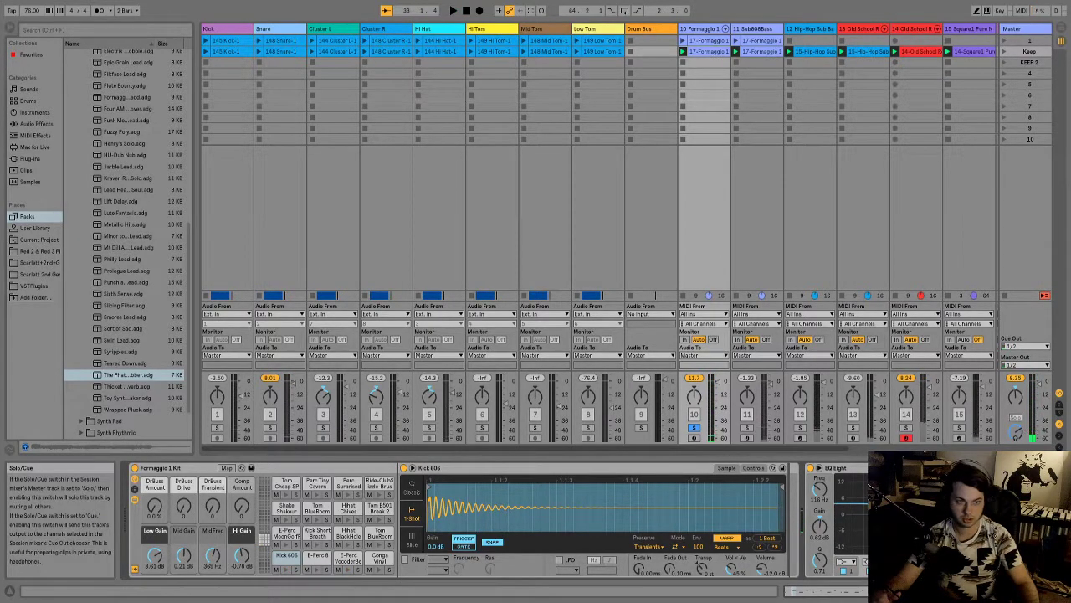
pyautogui.click(694, 426)
pyautogui.press('space')
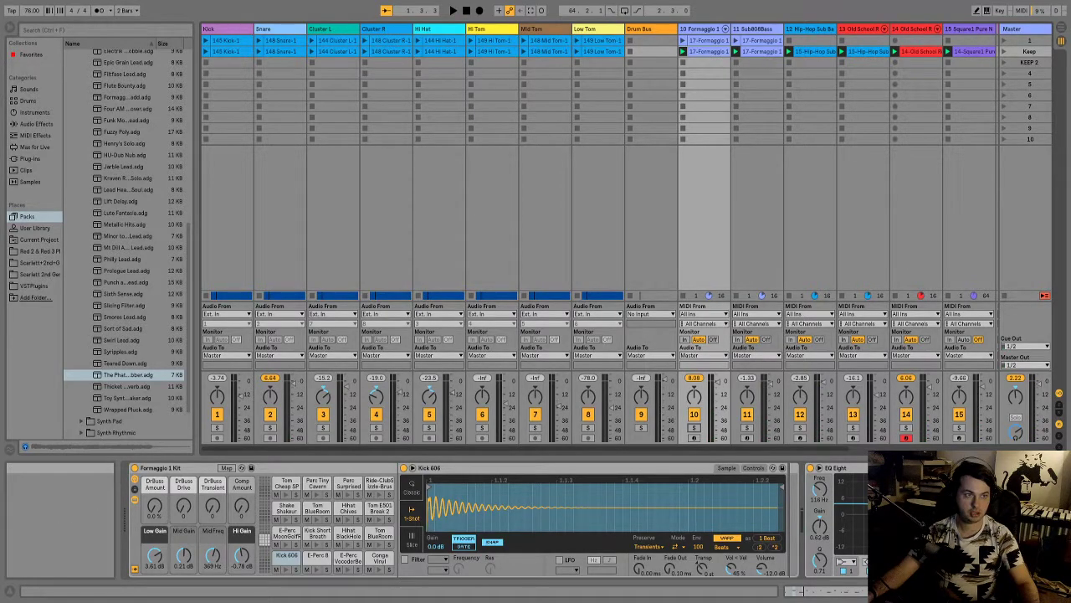
# - Look over the recorded drum tracks in Arrangement View, return to Session View and play the full mix
pyautogui.press('Tab')
pyautogui.scroll(5, 544, 251)
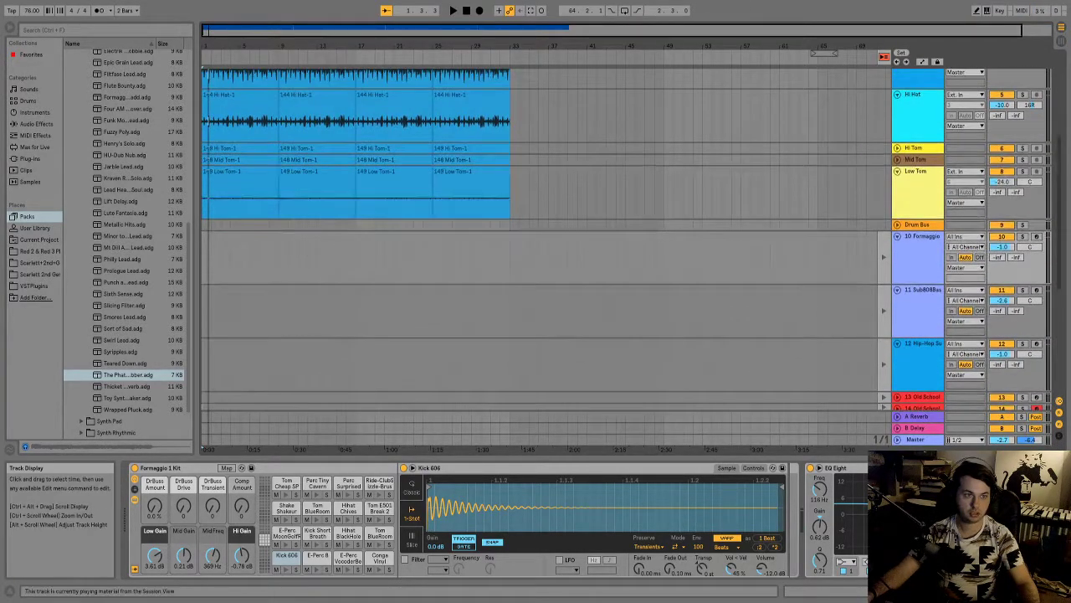
pyautogui.scroll(3, 544, 251)
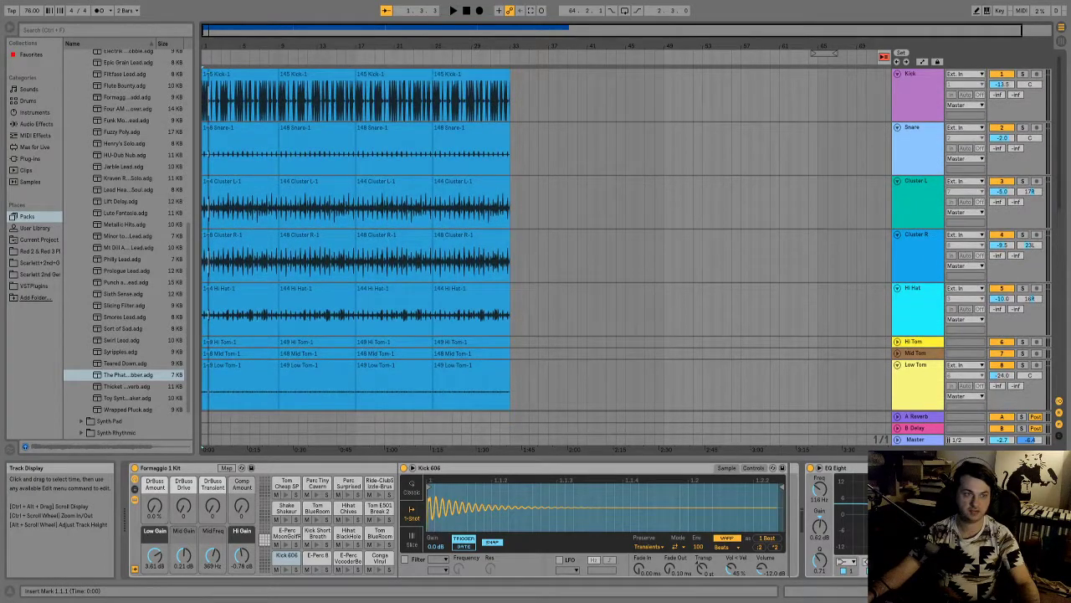
pyautogui.press('Tab')
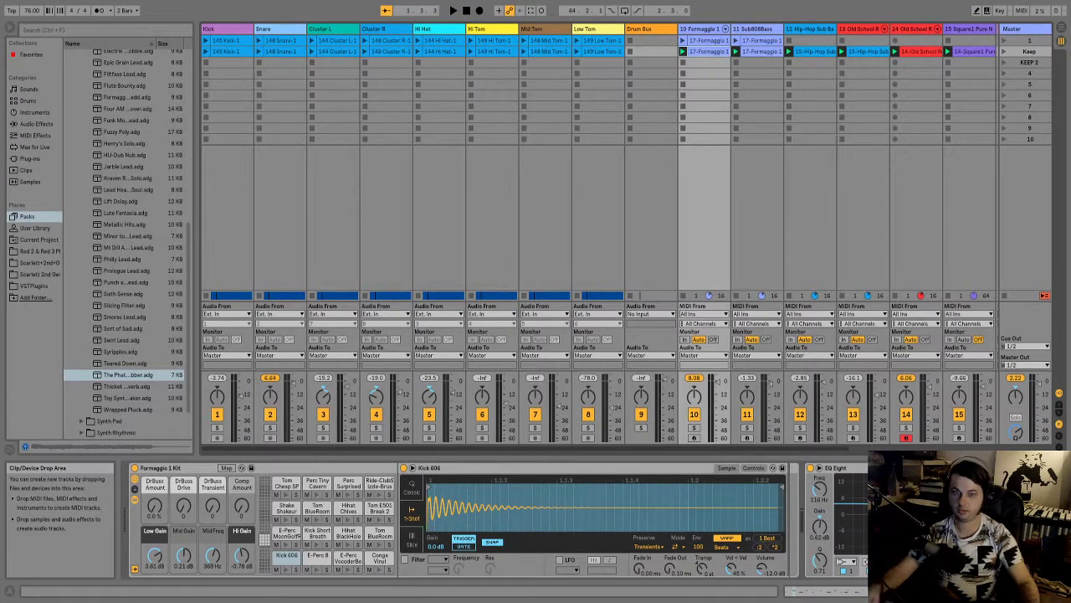
pyautogui.press('space')
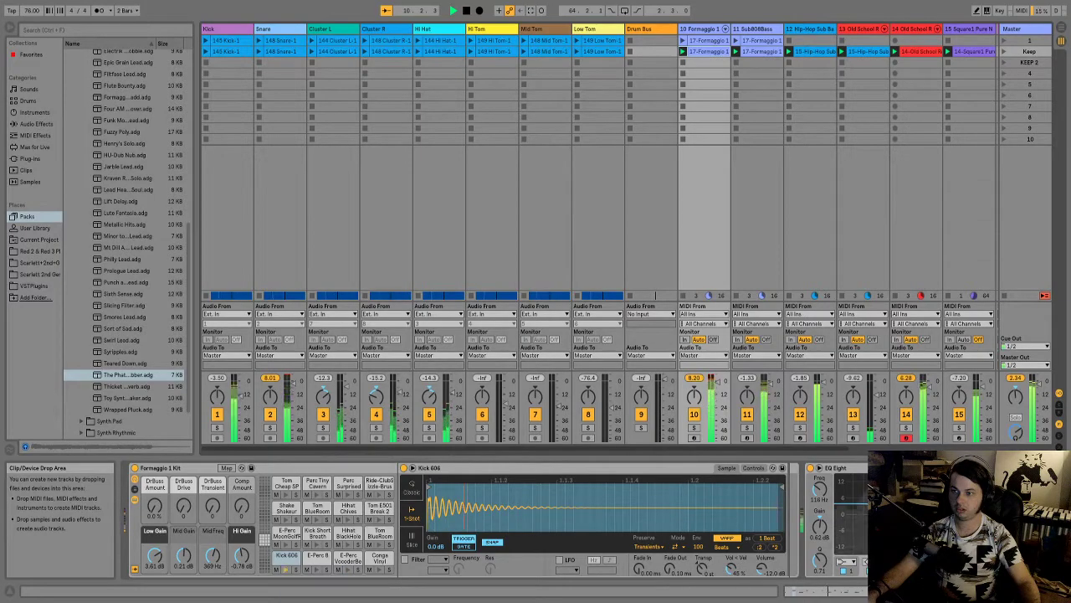
# - Switch to Chrome, highlight the SoundCloud profile's address, browse its track list and return to Ableton Live
pyautogui.hotkey('alt', 'Tab')
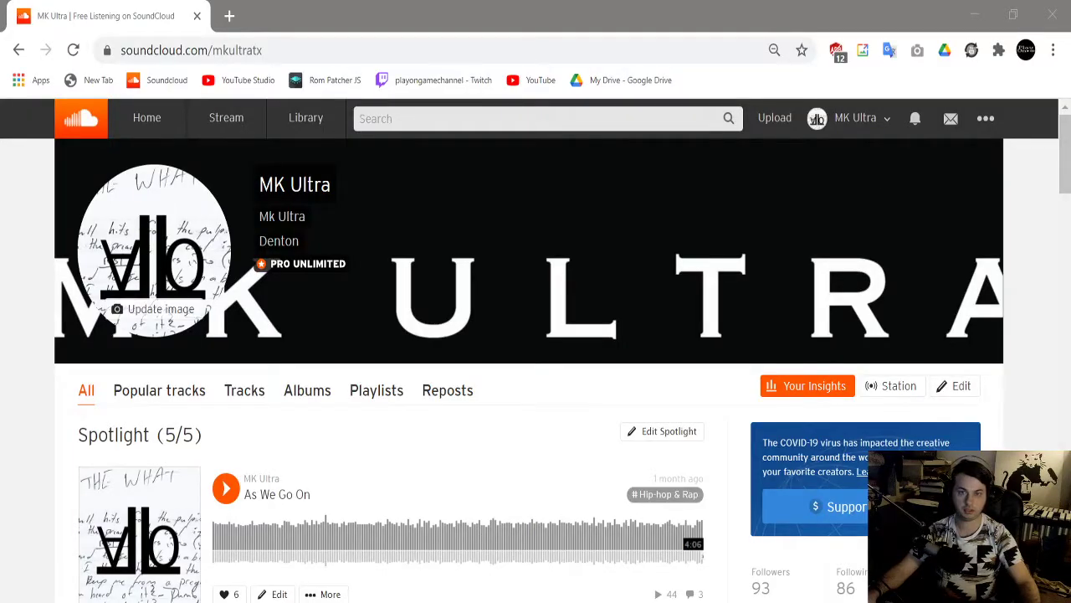
pyautogui.moveTo(265, 51); pyautogui.dragTo(117, 50)
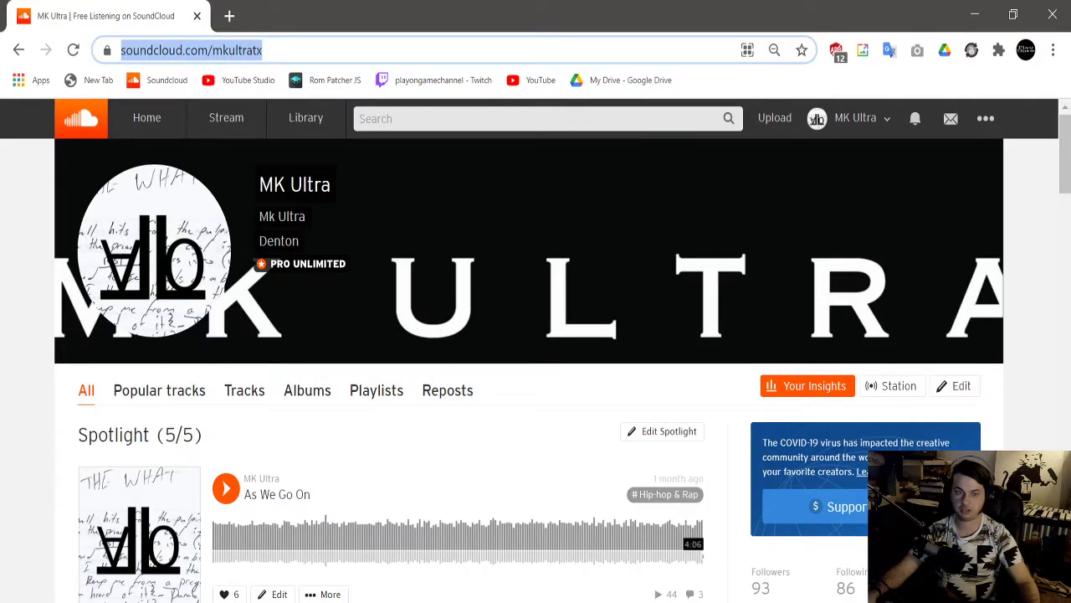
pyautogui.scroll(-15, 535, 377)
pyautogui.scroll(-12, 536, 377)
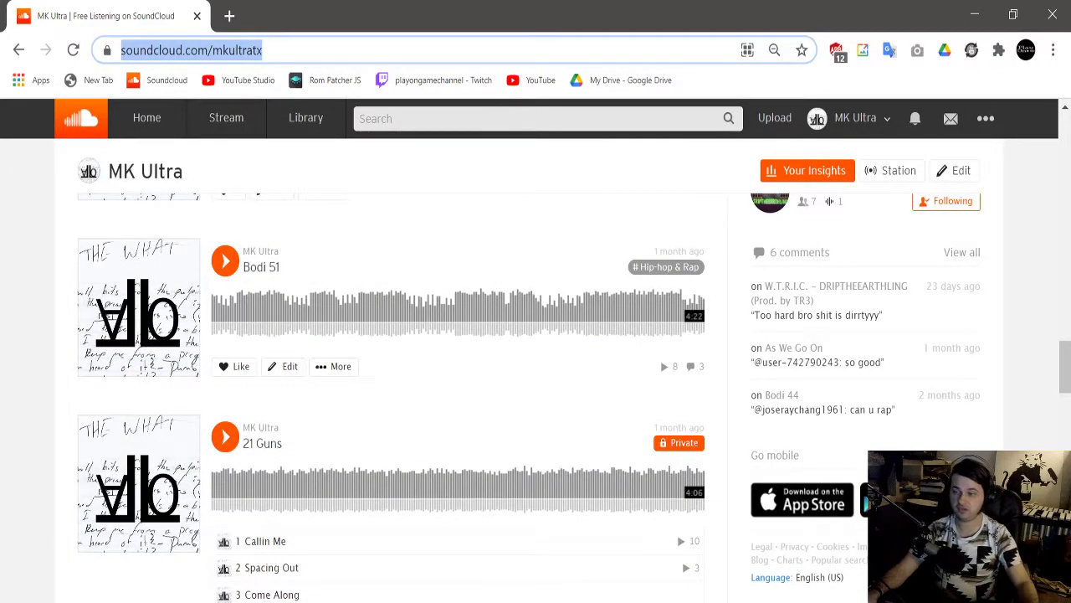
pyautogui.scroll(-12, 536, 376)
pyautogui.scroll(15, 535, 376)
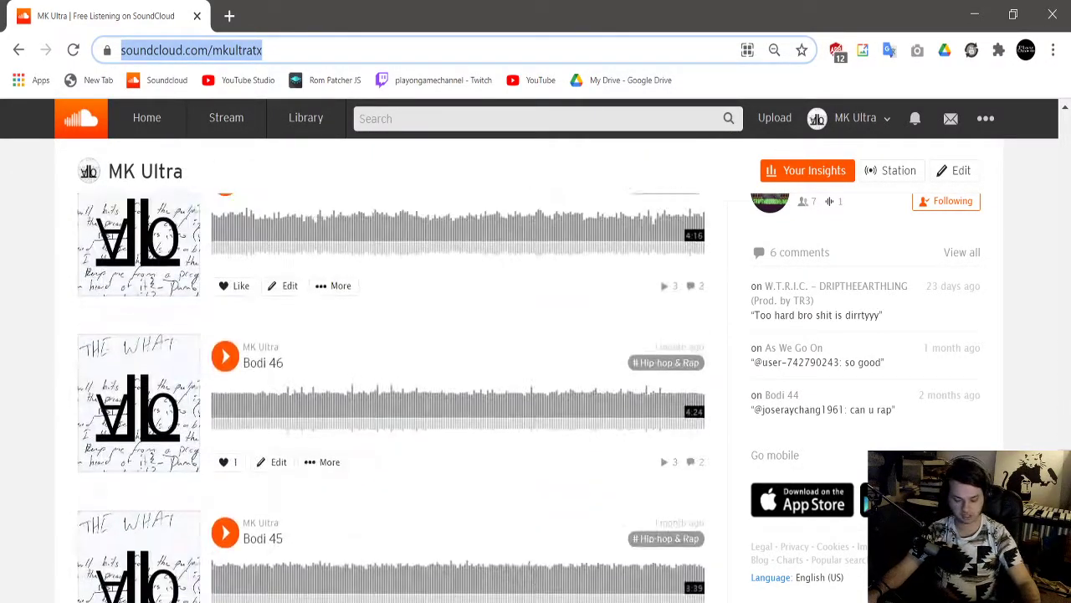
pyautogui.scroll(10, 690, 409)
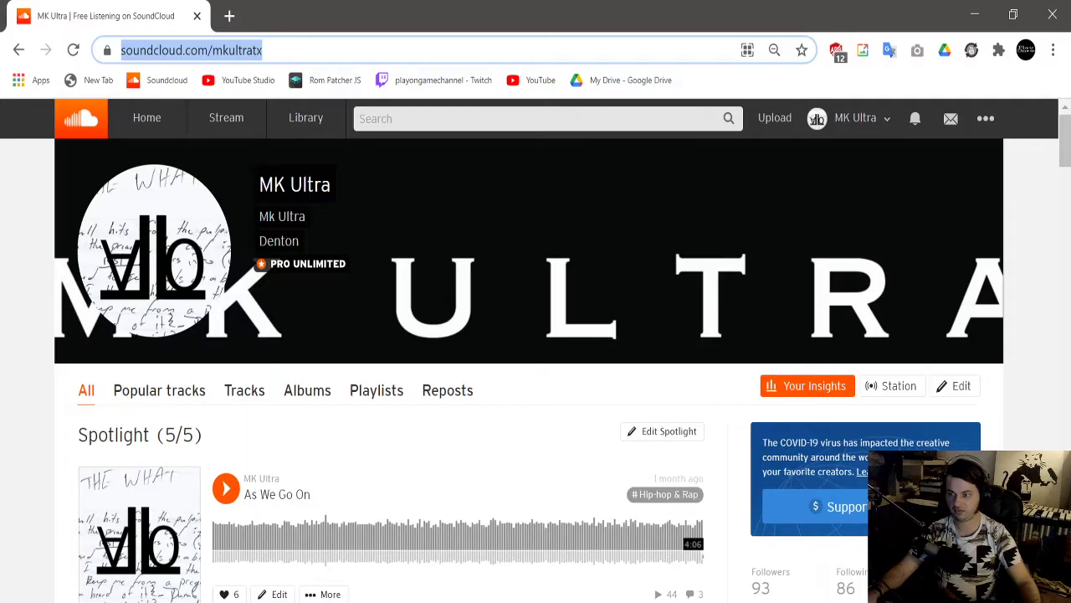
pyautogui.hotkey('alt', 'Tab')
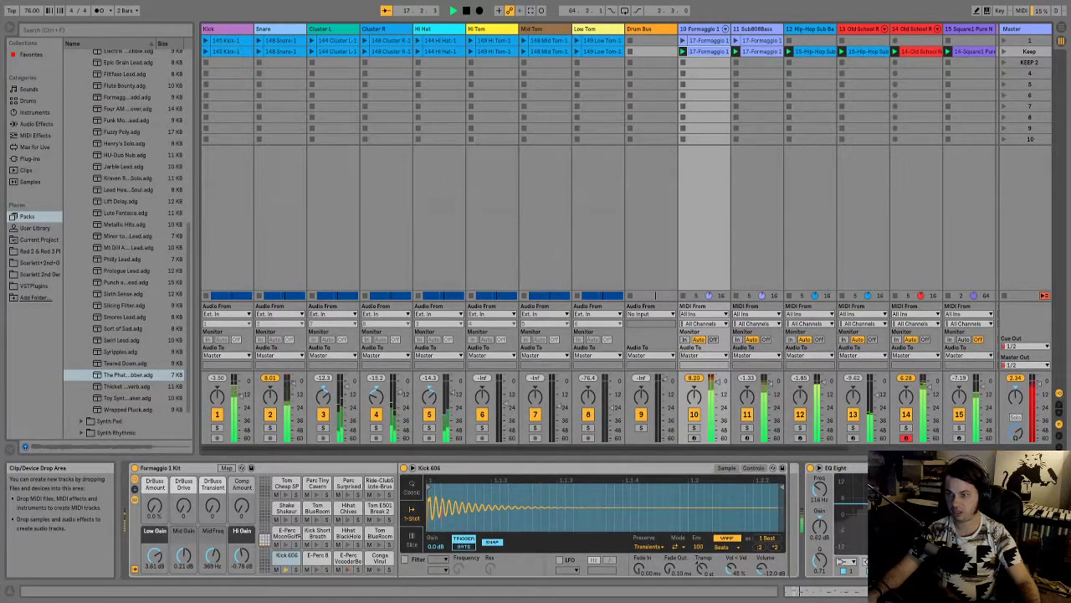